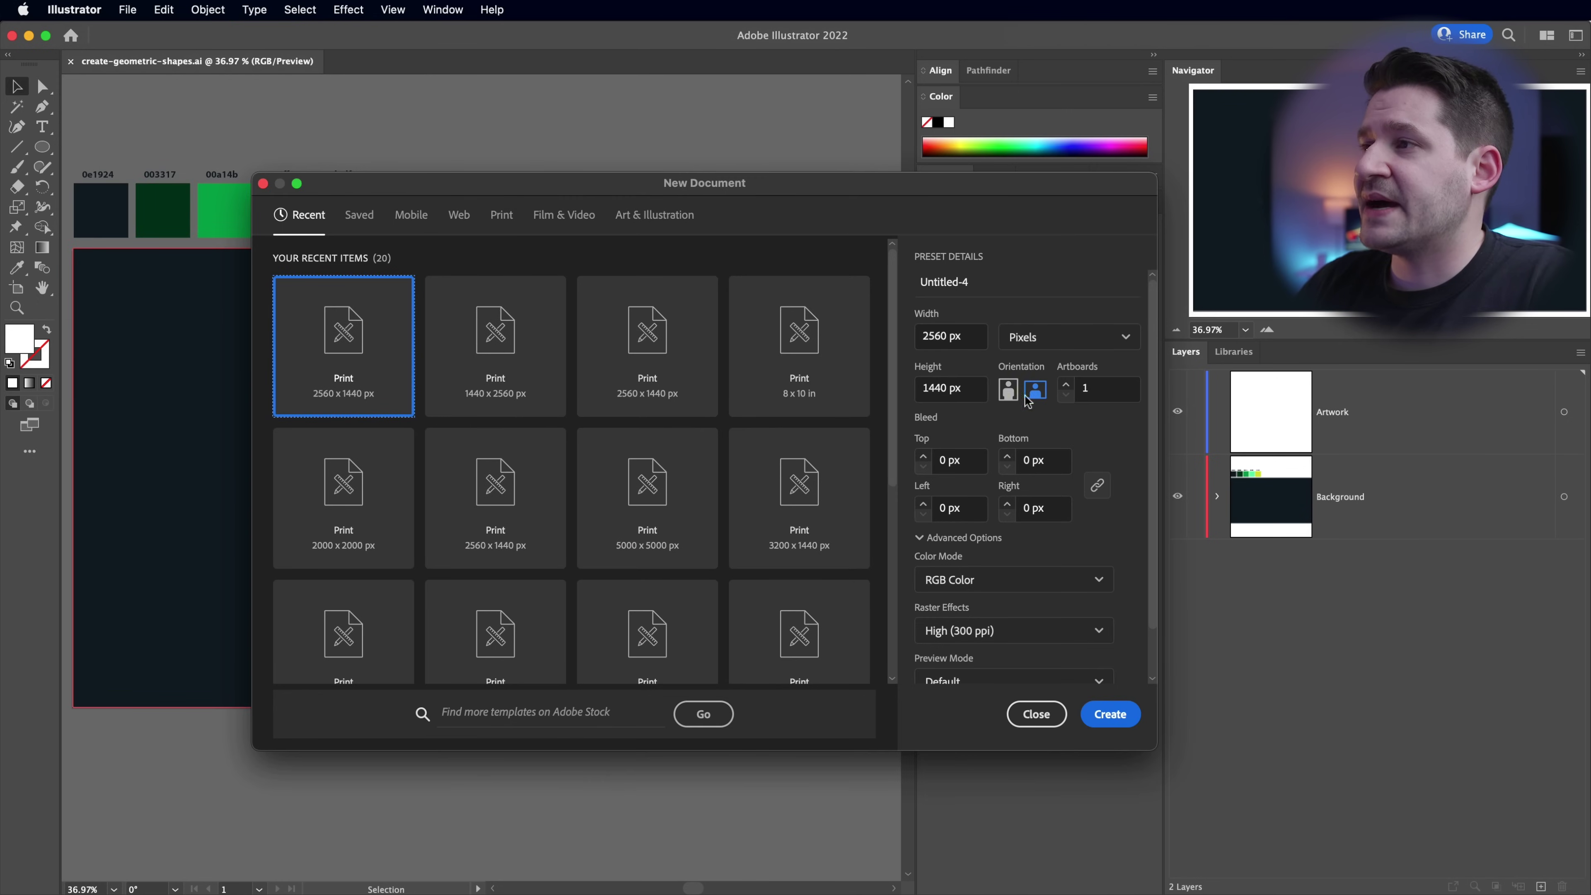
# - Dismiss the new-document setup and expand the Background layer to examine its groups and rectangle
pyautogui.click(1037, 718)
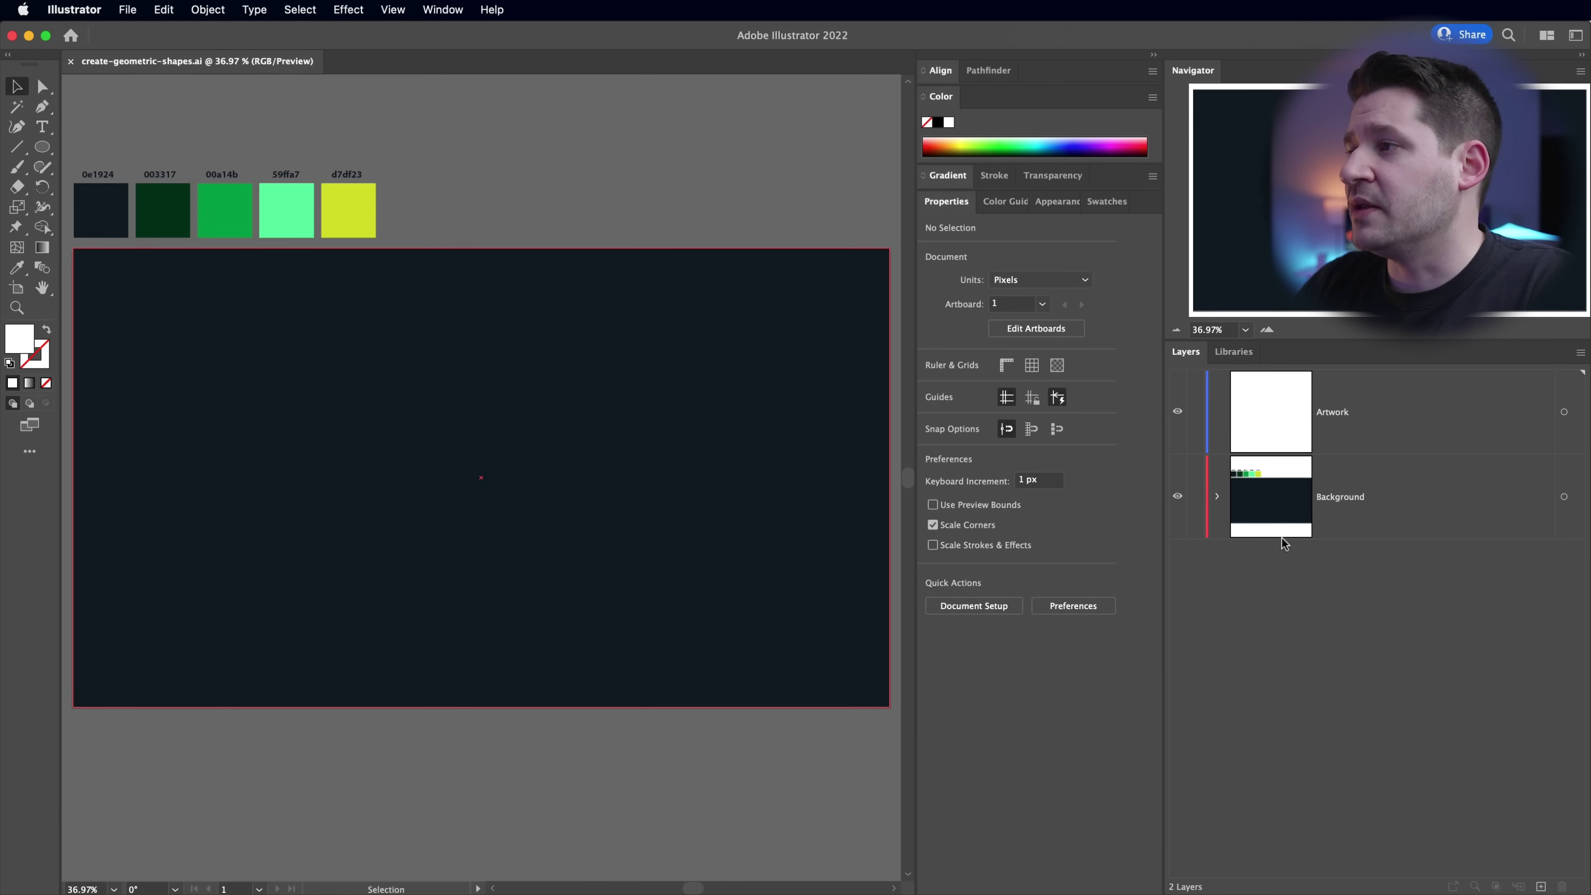
pyautogui.click(1219, 497)
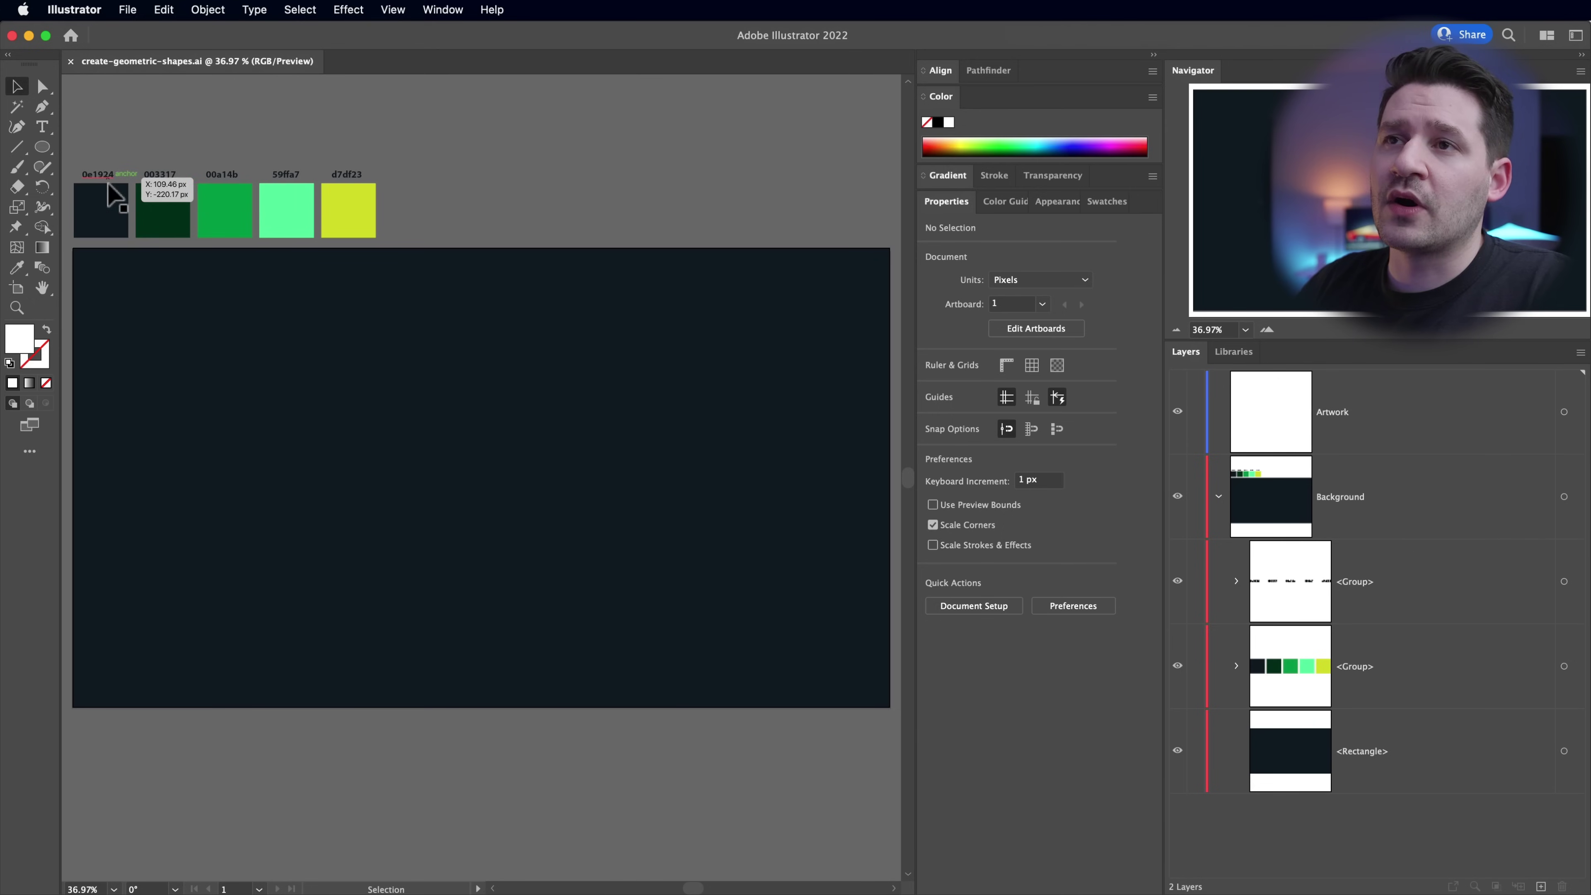
pyautogui.click(1355, 754)
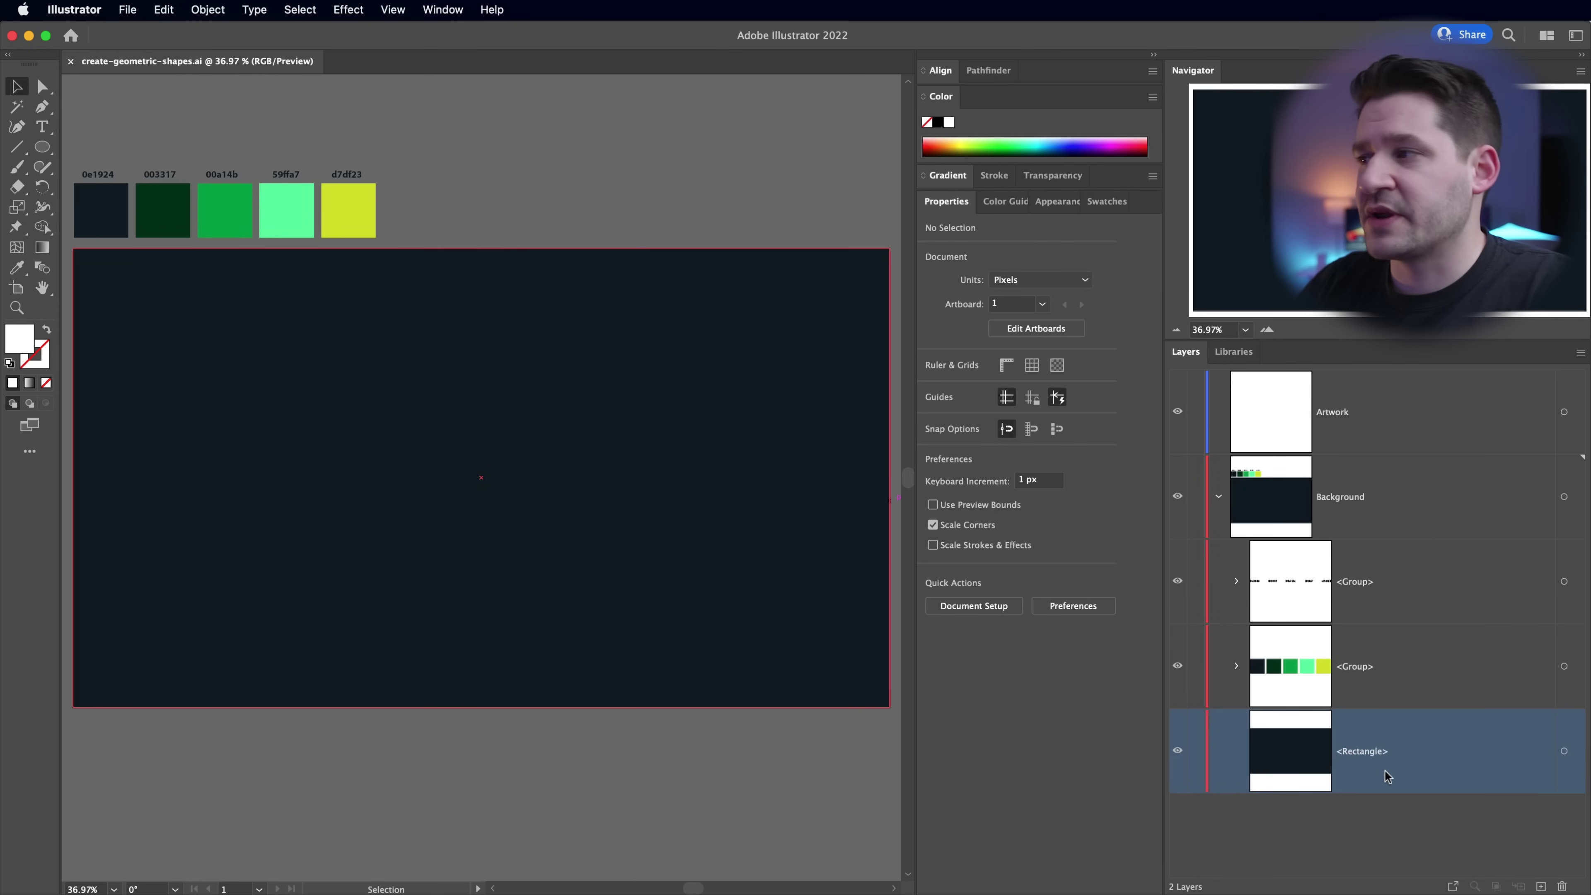
pyautogui.click(1294, 500)
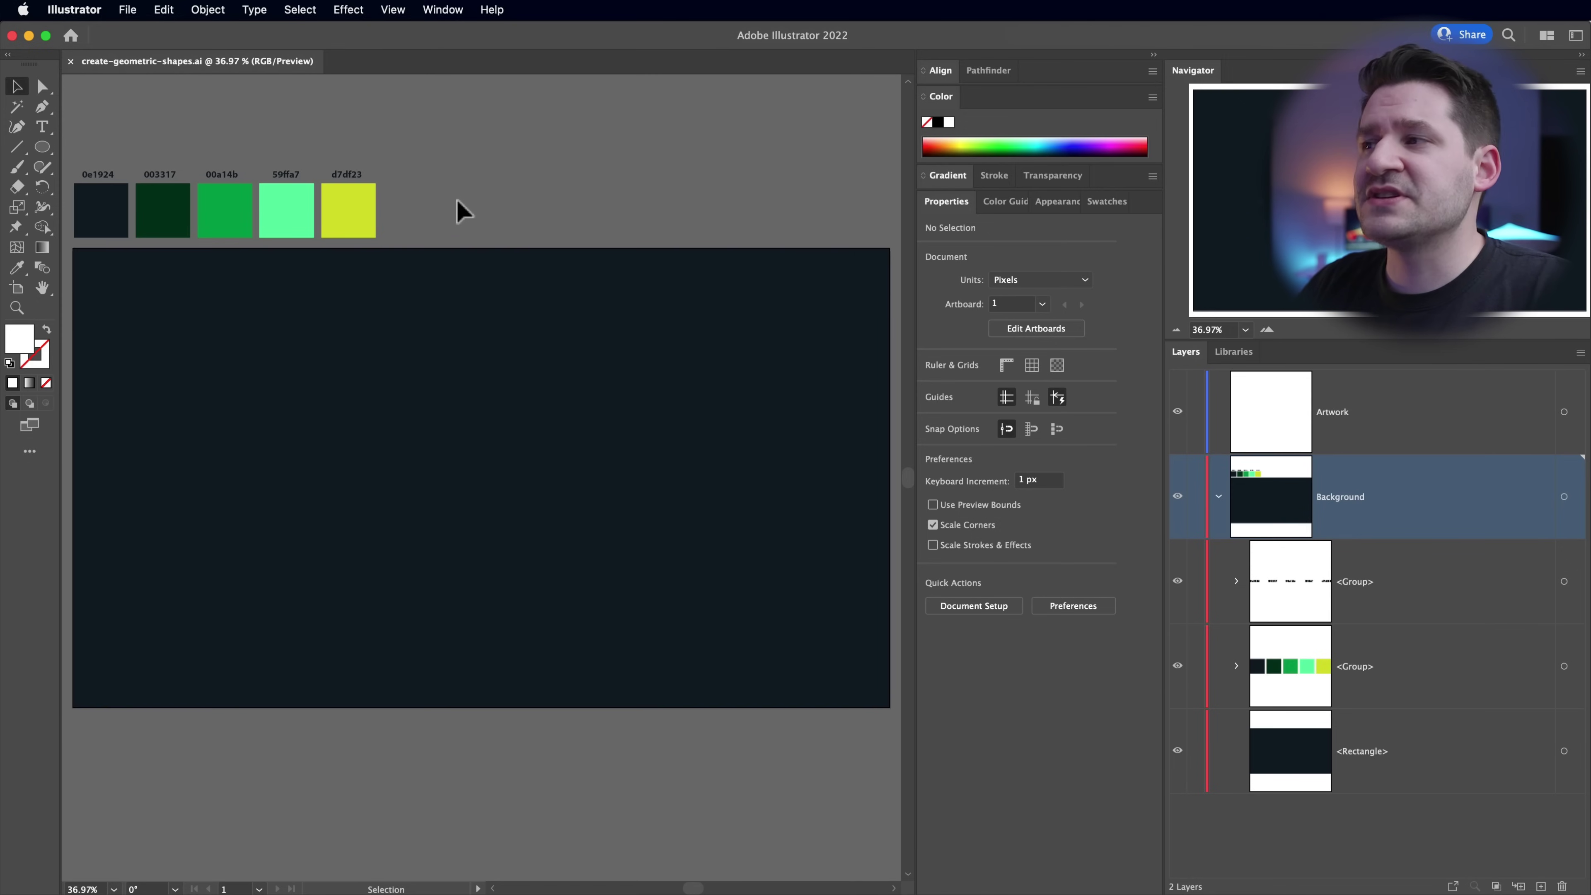
# - Create a color group from the selected artwork of the five color squares, with process colors converted to global
pyautogui.hscroll(-2, 72, 237)
pyautogui.click(141, 222)
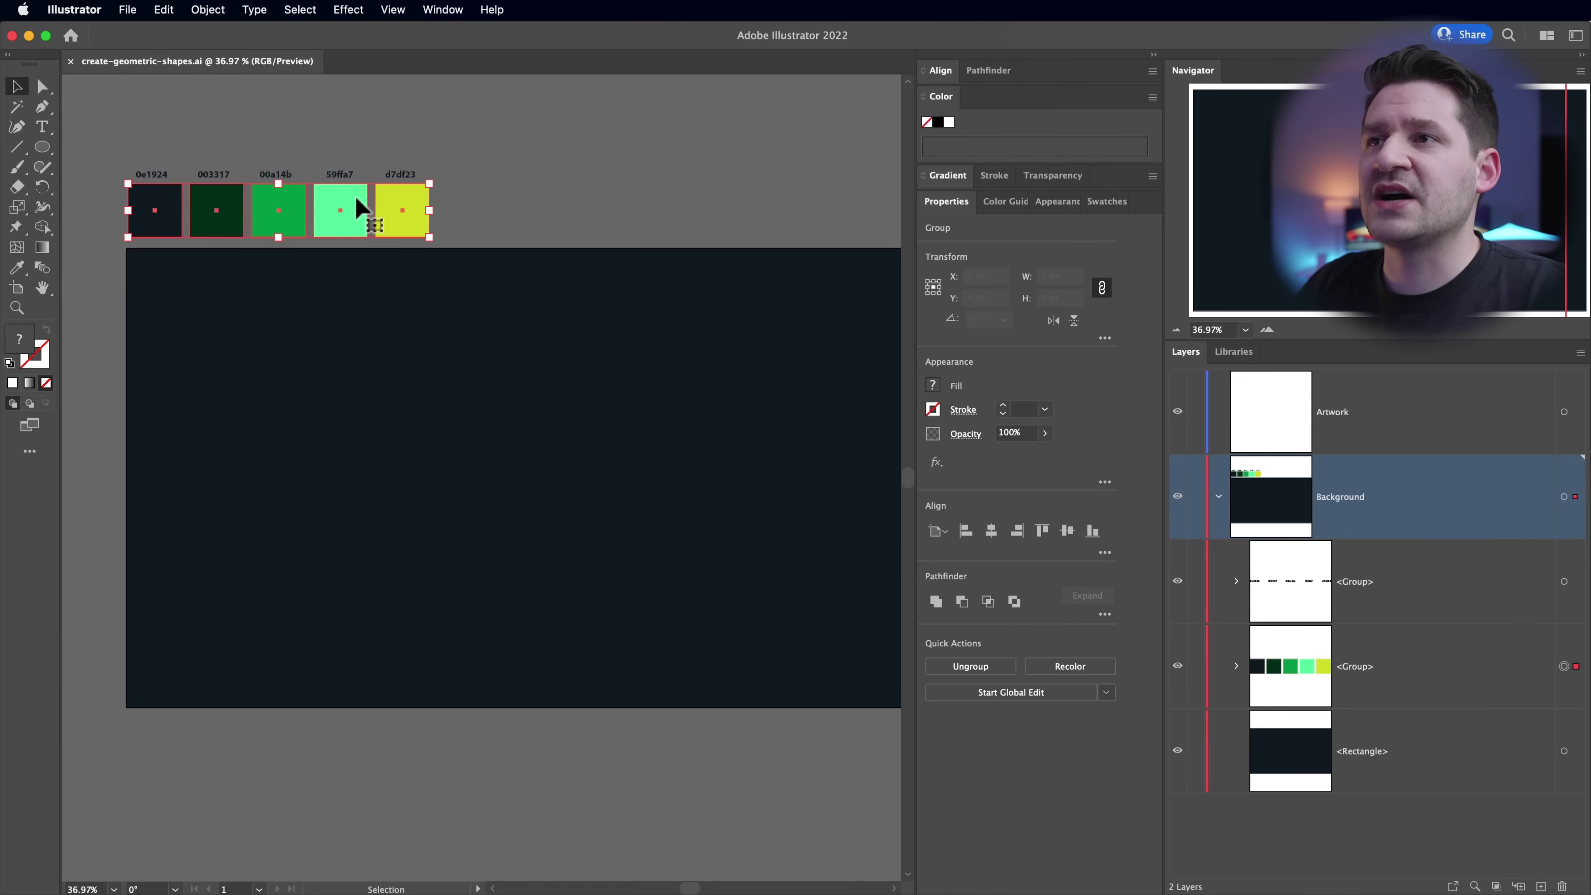
pyautogui.press('space')
pyautogui.moveTo(533, 362); pyautogui.dragTo(487, 389)
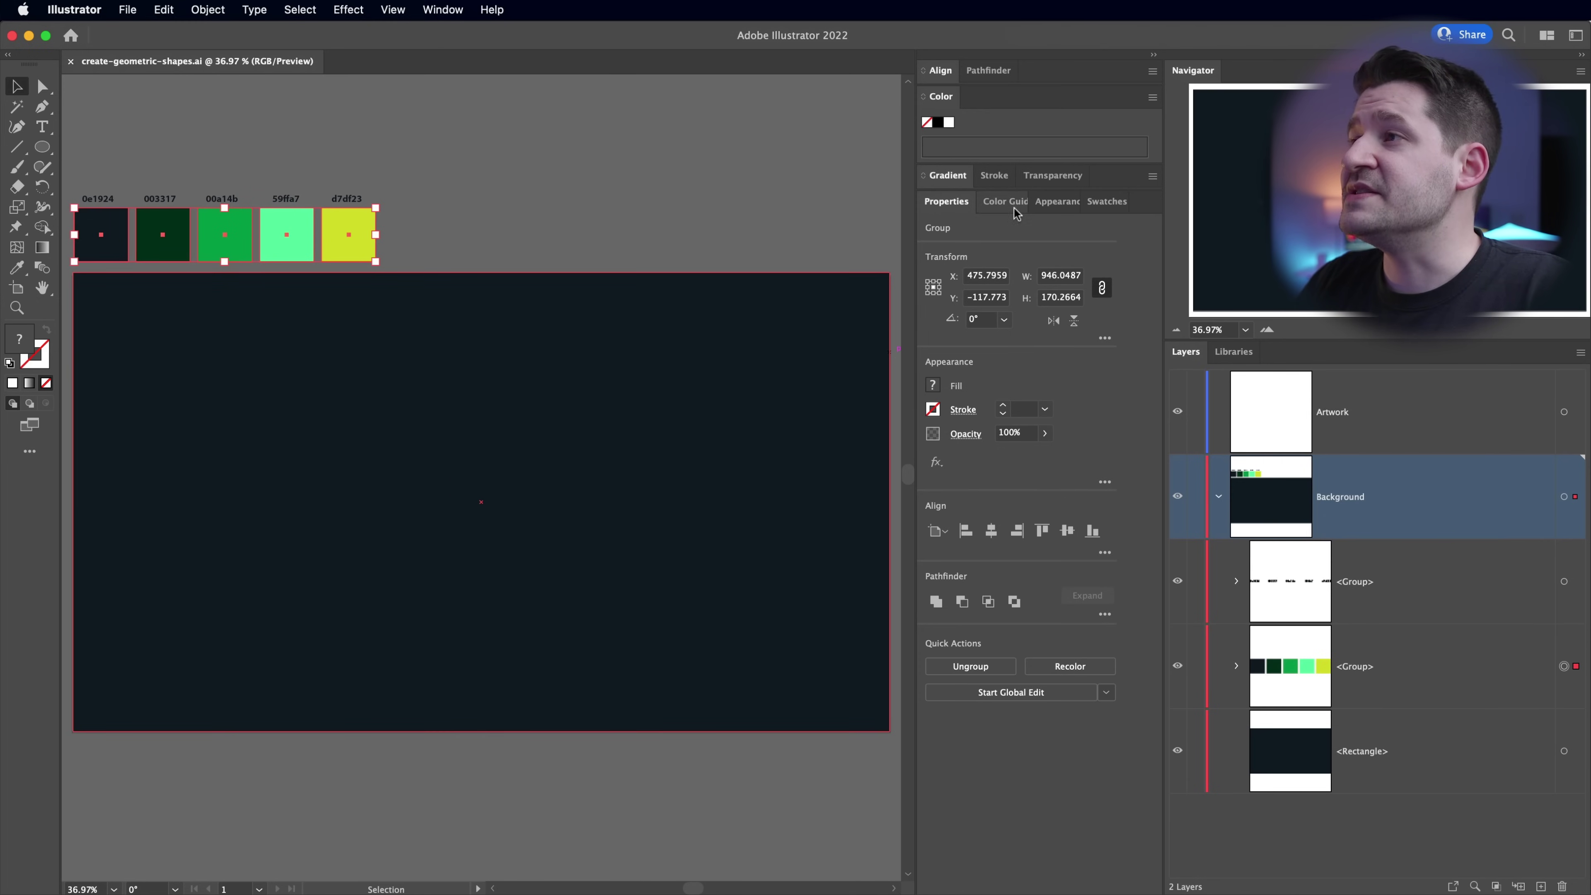
pyautogui.click(1098, 209)
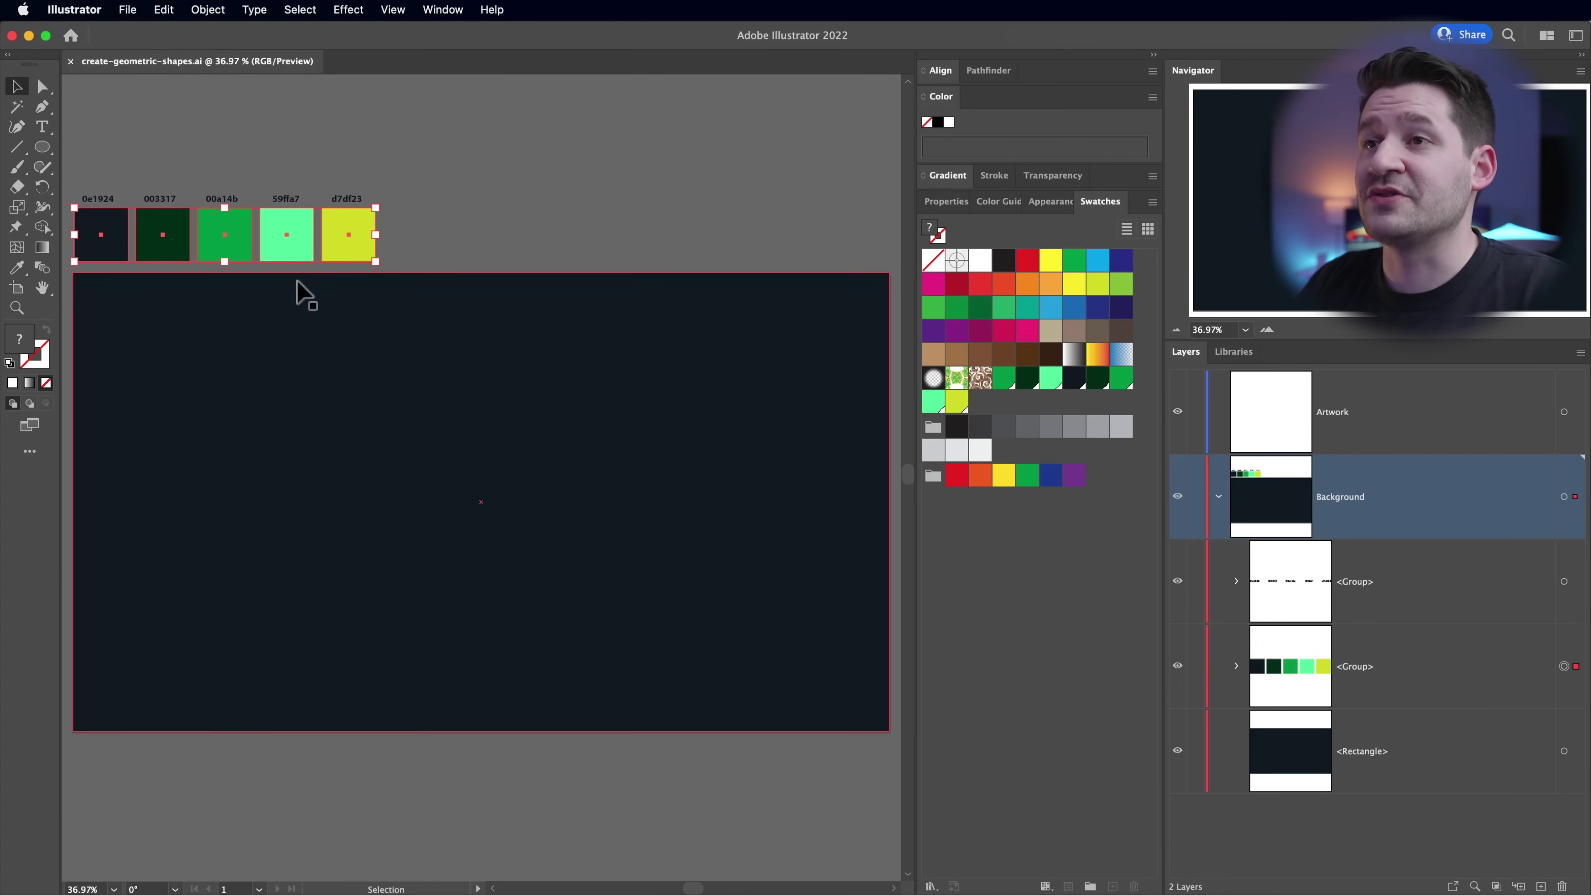
pyautogui.click(1090, 886)
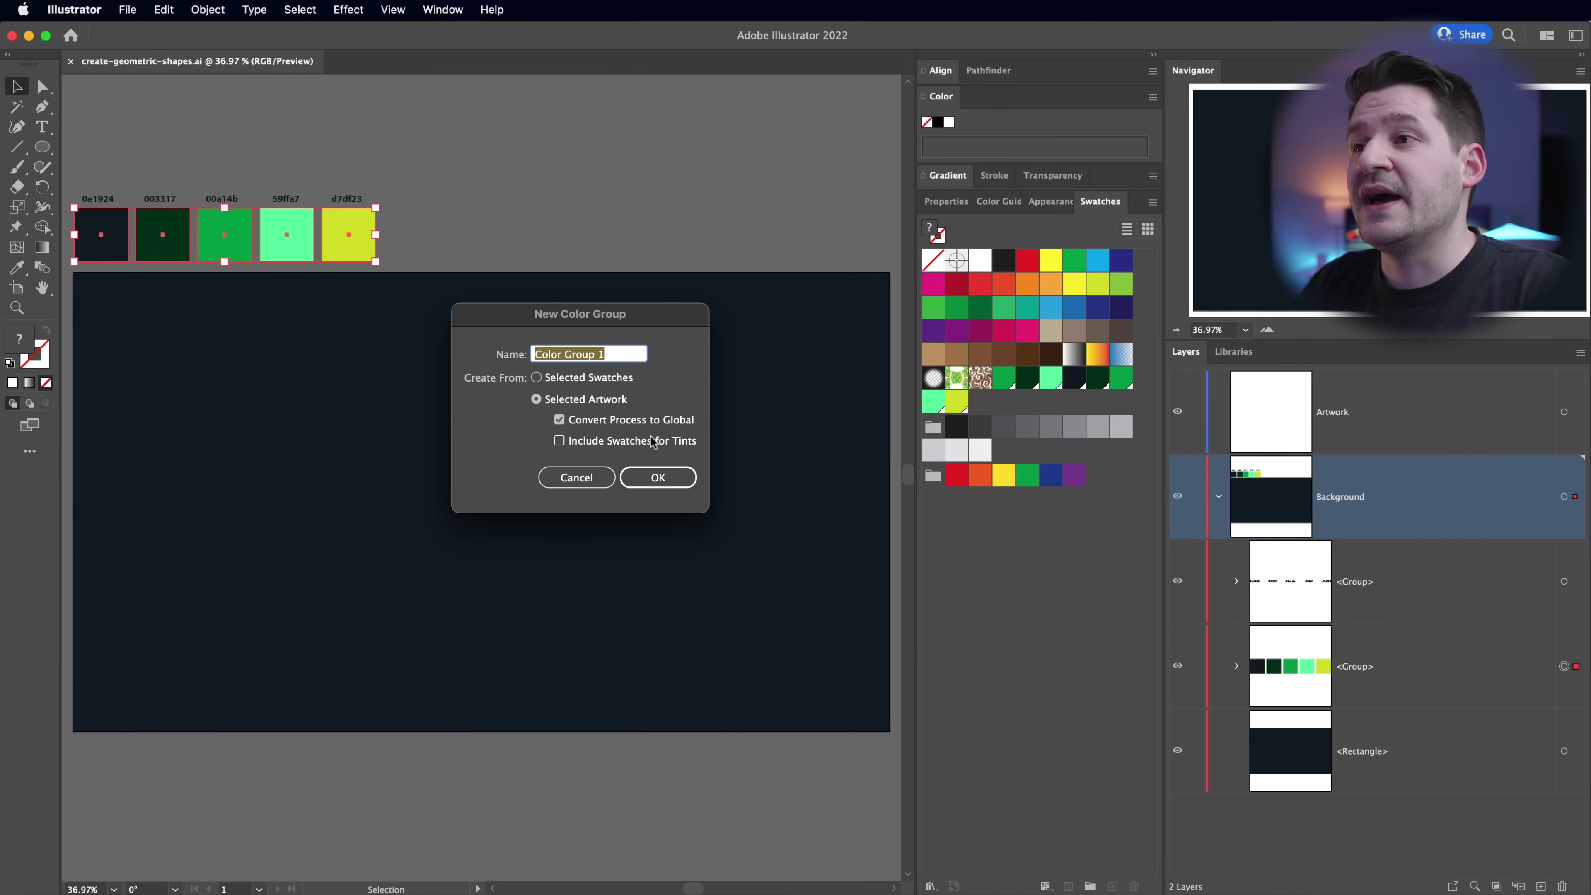
pyautogui.click(651, 475)
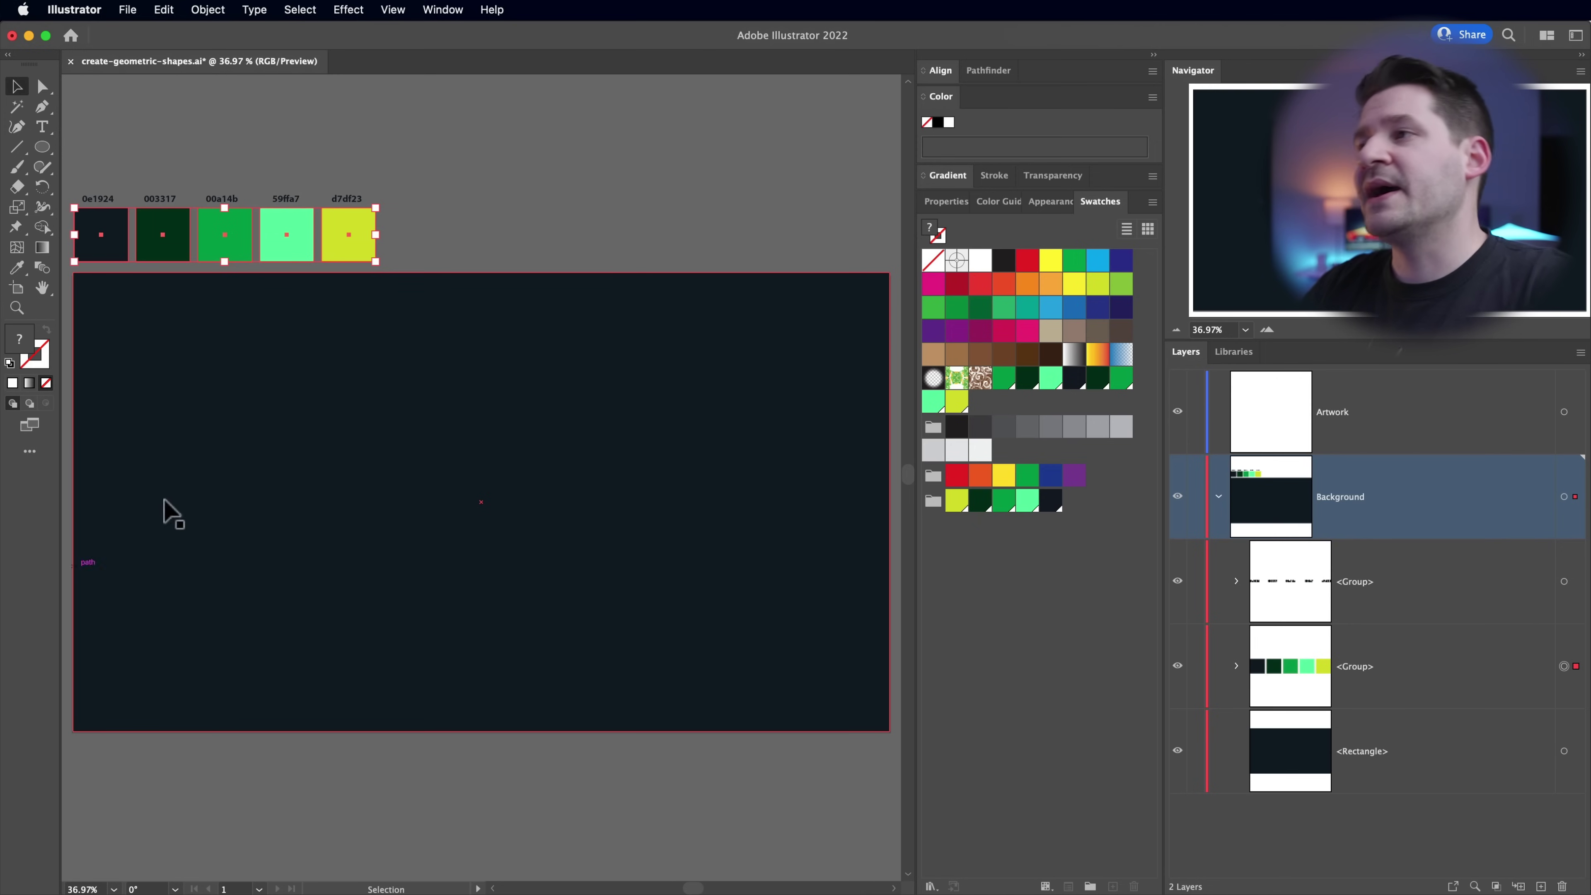
pyautogui.click(944, 205)
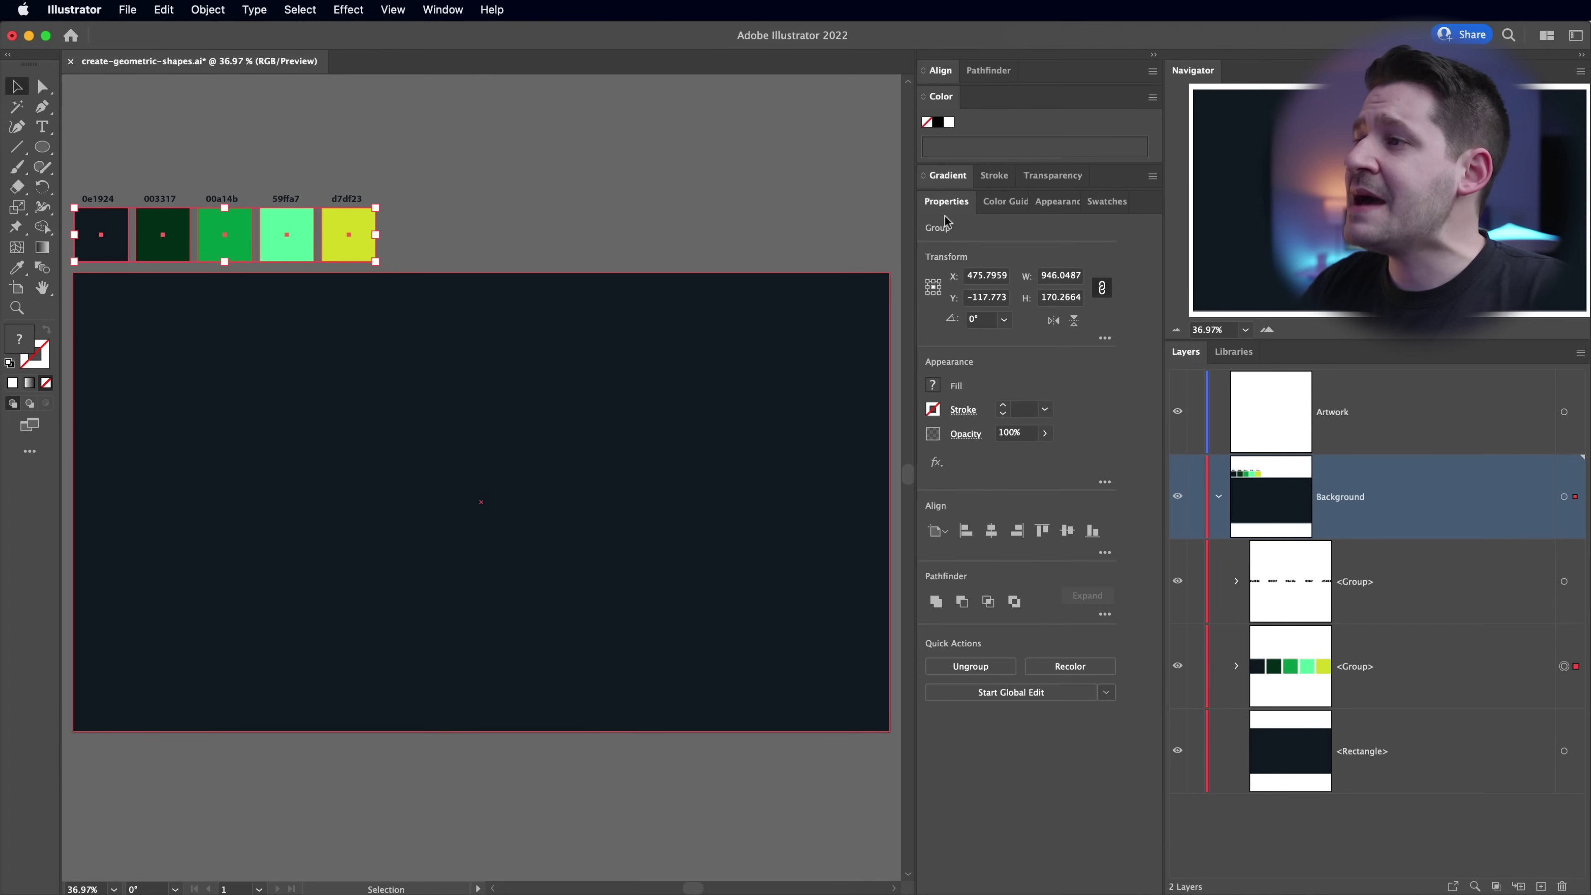
# - Lock and collapse the Background layer, and make the Artwork layer active
pyautogui.click(1196, 496)
pyautogui.click(1218, 497)
pyautogui.click(1314, 408)
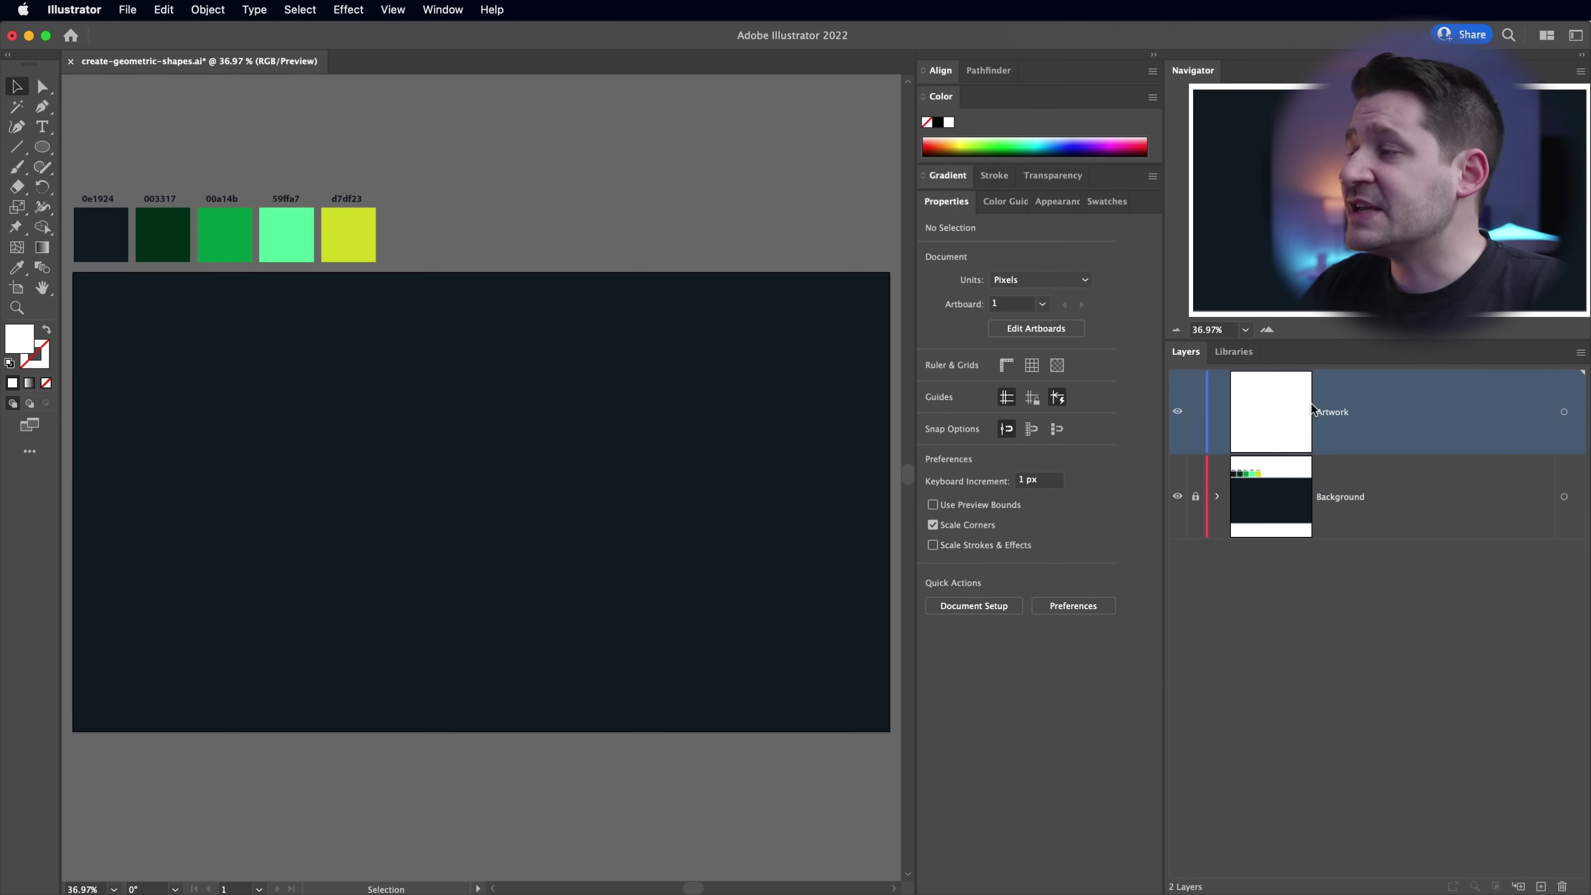
# - Switch to Finder and place sketch-idea.jpg from the project folder into the Illustrator document
pyautogui.press('super+Tab')
pyautogui.press('super+Tab')
pyautogui.press('super+Tab')
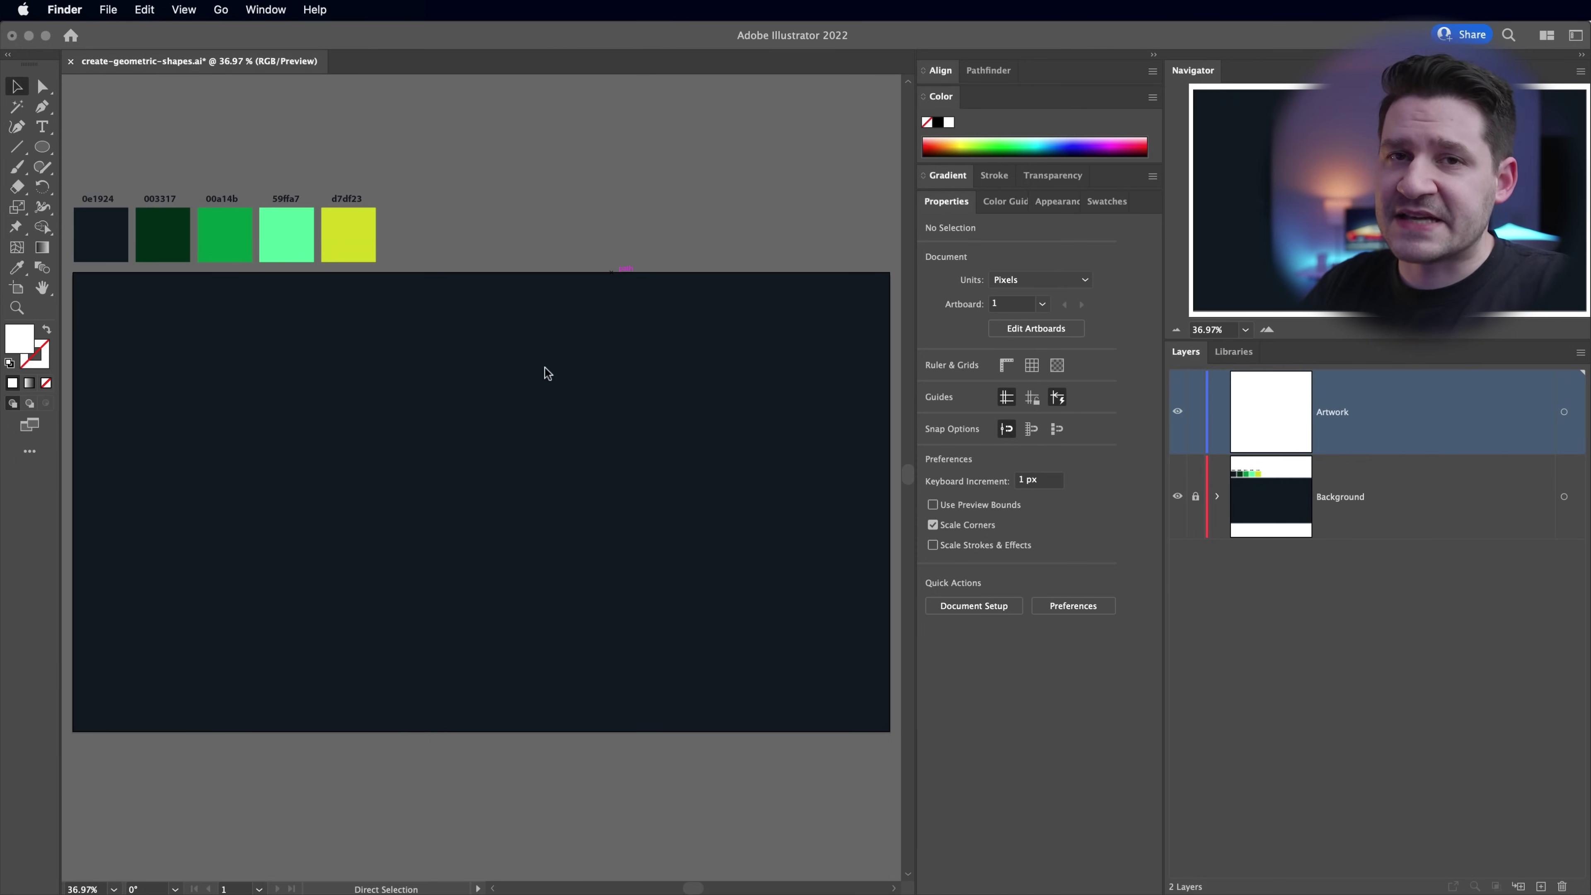
pyautogui.press('super+n')
pyautogui.moveTo(748, 279)
pyautogui.mouseDown()
pyautogui.moveTo(597, 534)
pyautogui.moveTo(435, 441)
pyautogui.mouseUp()
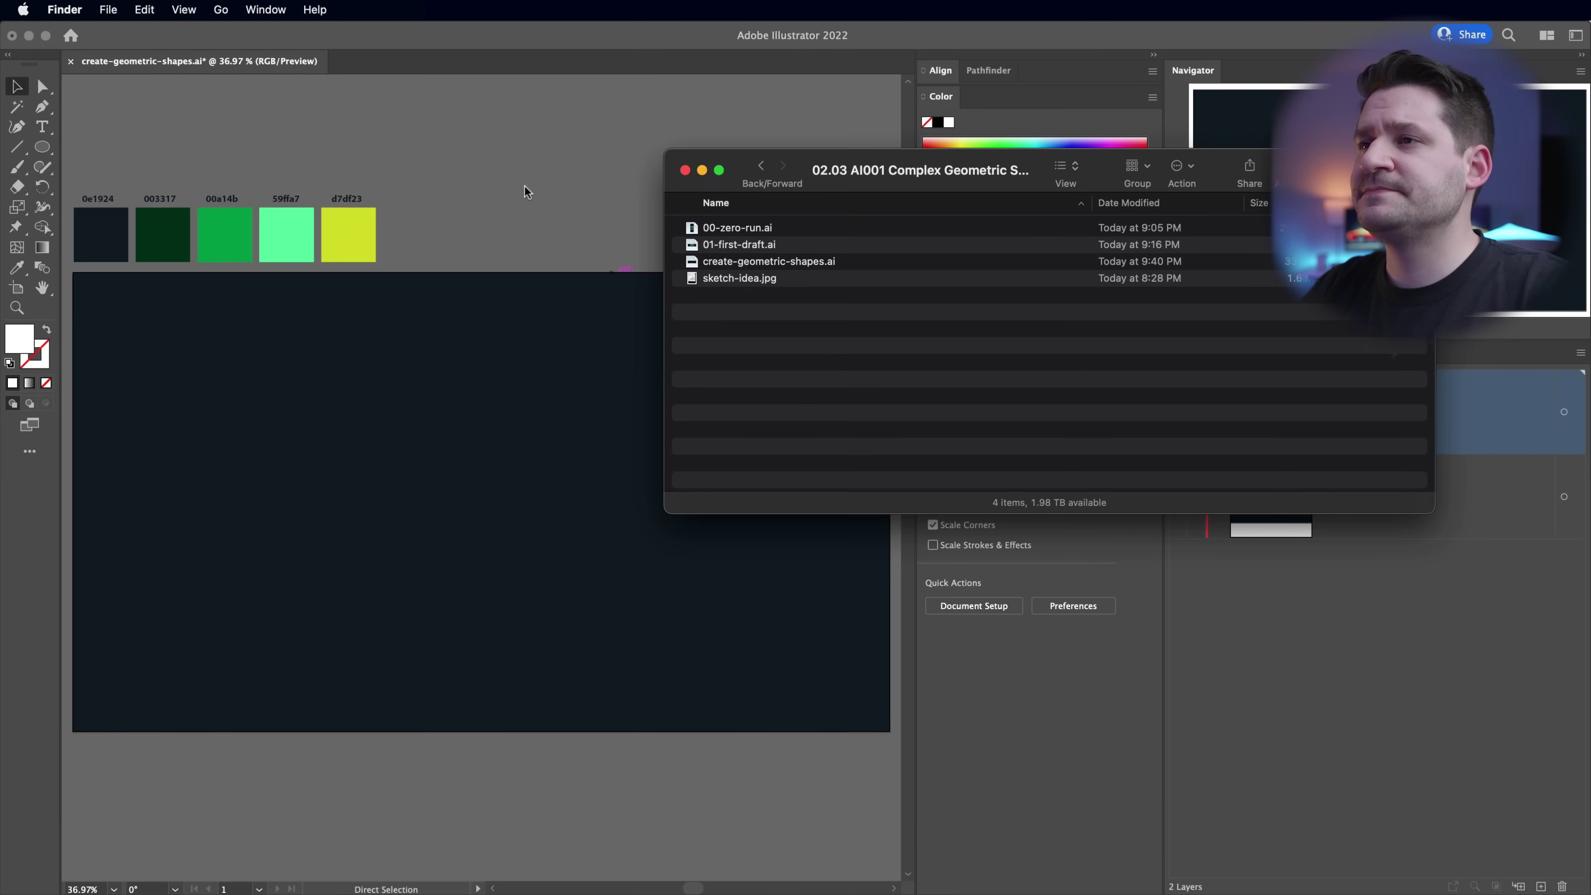
pyautogui.click(485, 152)
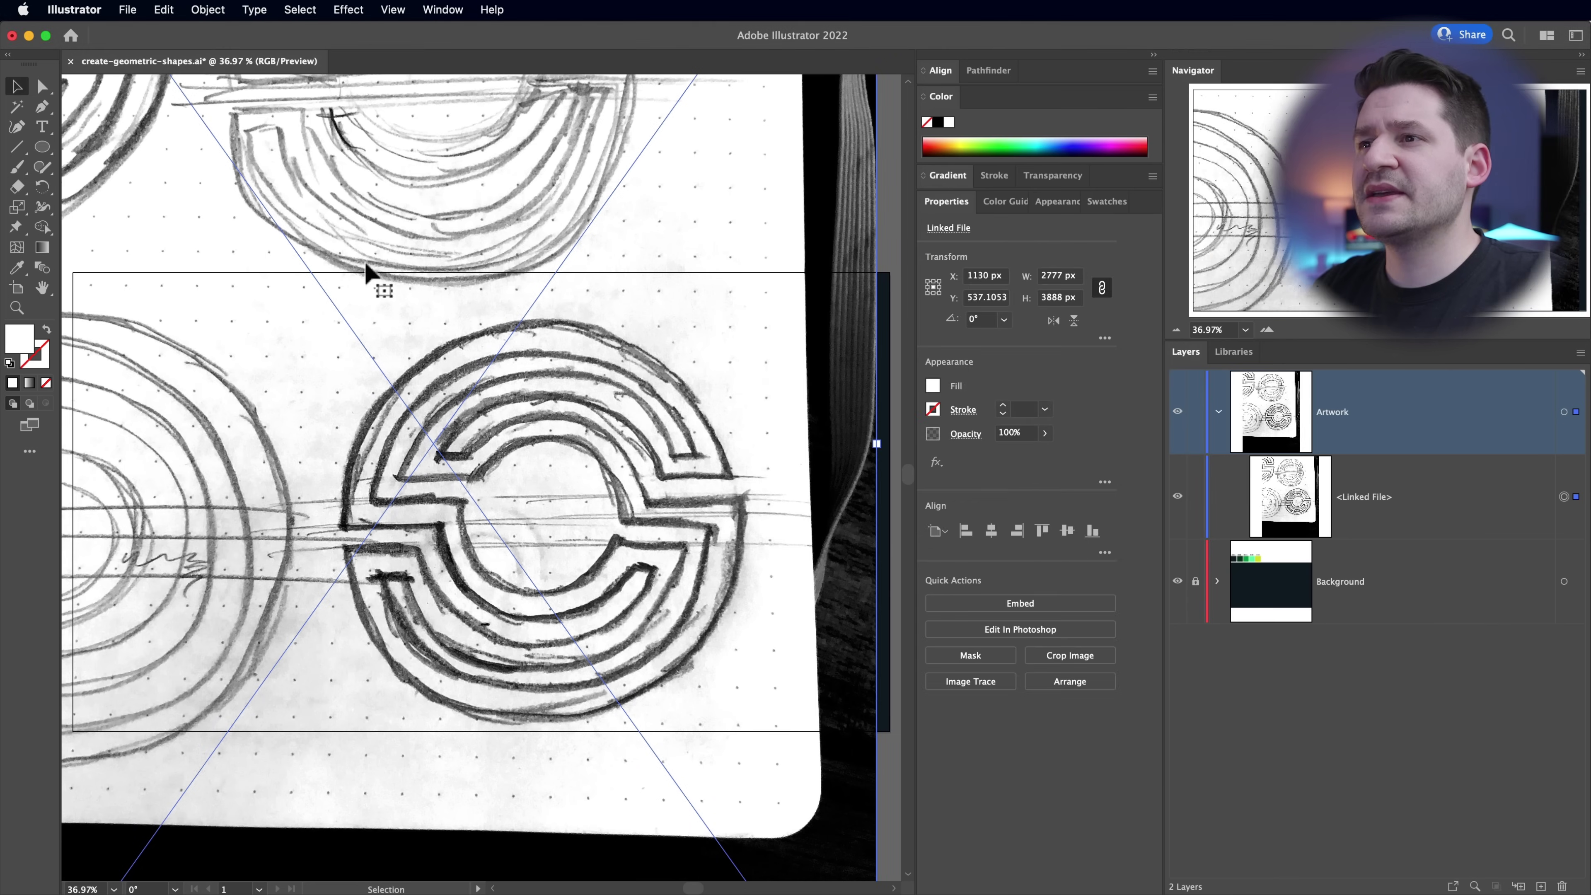
# - Scale the placed sketch down proportionally to about 1035 × 1448 px and move it over the artboard's left edge
pyautogui.press('super+minus')
pyautogui.press('super+minus')
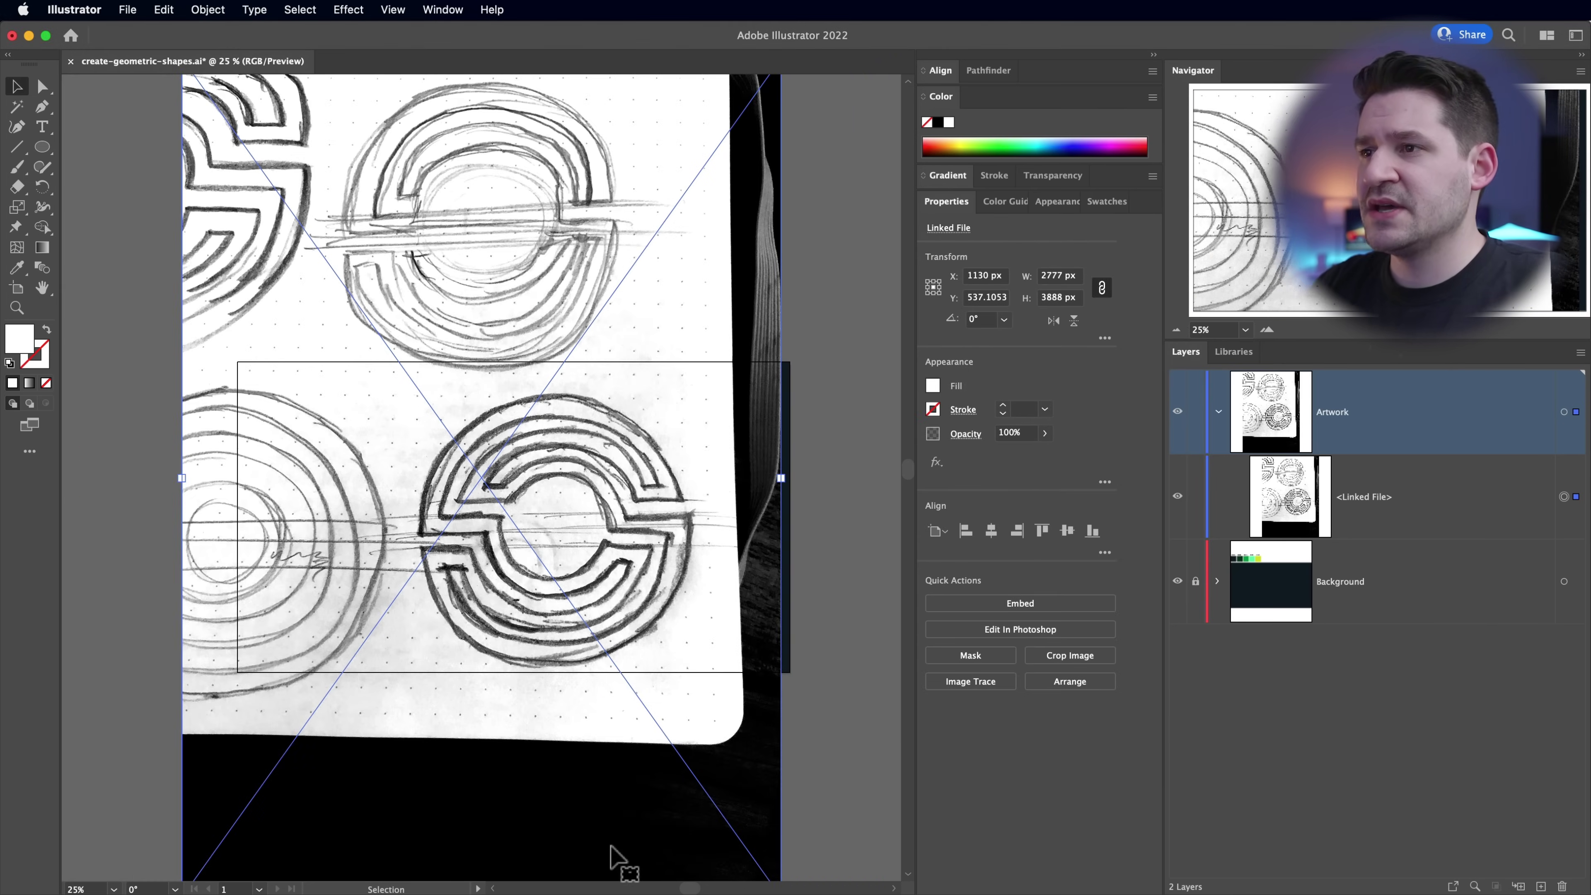
pyautogui.press('super+minus')
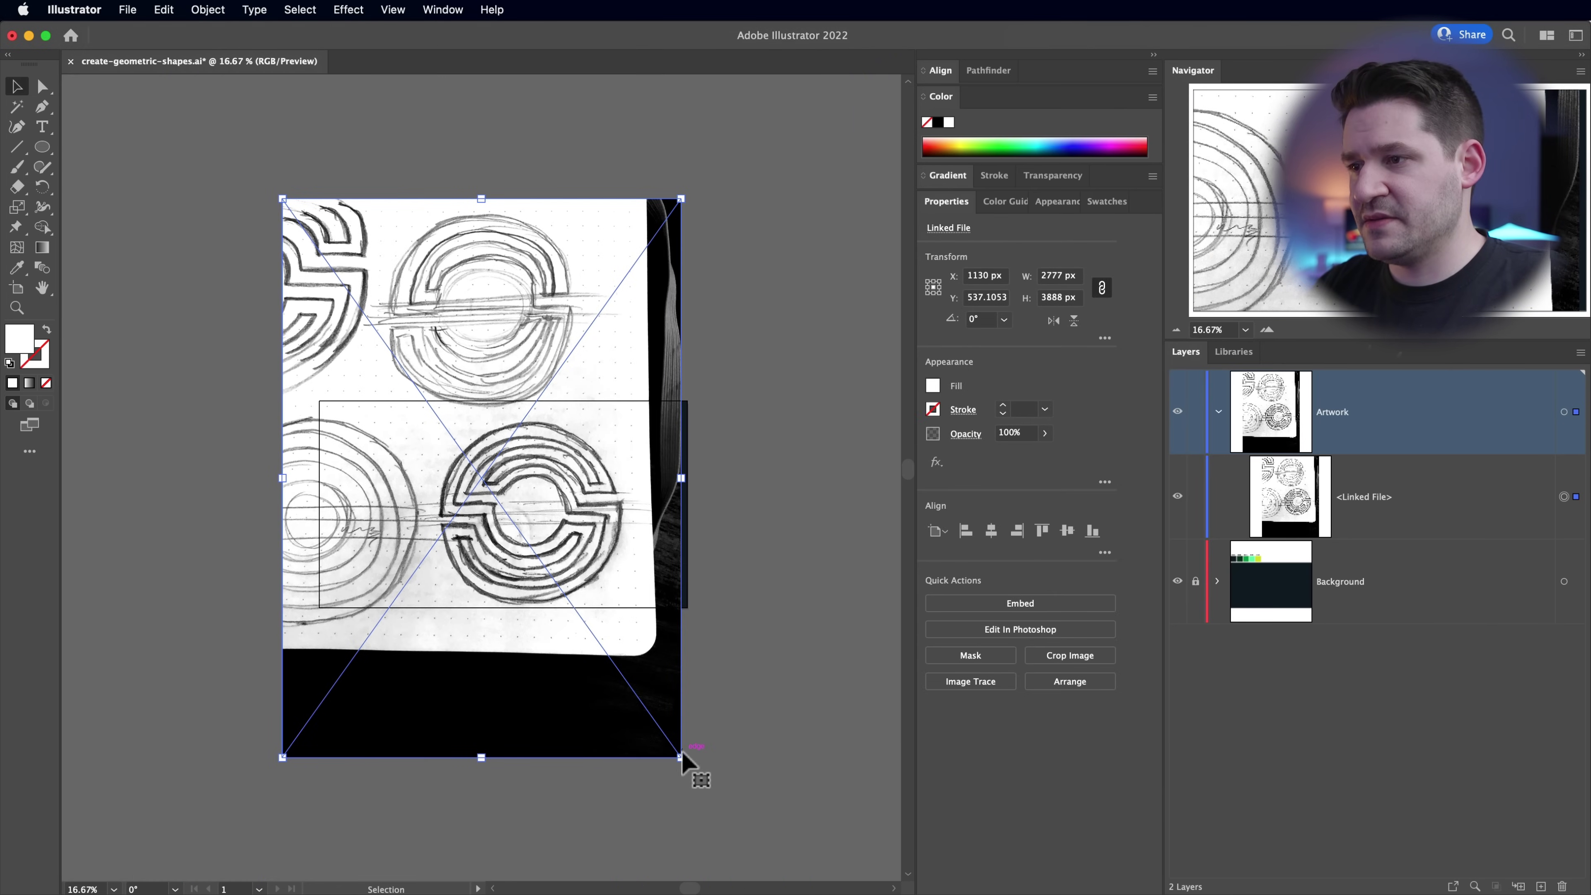
pyautogui.moveTo(683, 758)
pyautogui.mouseDown()
pyautogui.moveTo(526, 604)
pyautogui.moveTo(558, 622)
pyautogui.mouseUp()
pyautogui.moveTo(529, 508); pyautogui.dragTo(360, 529)
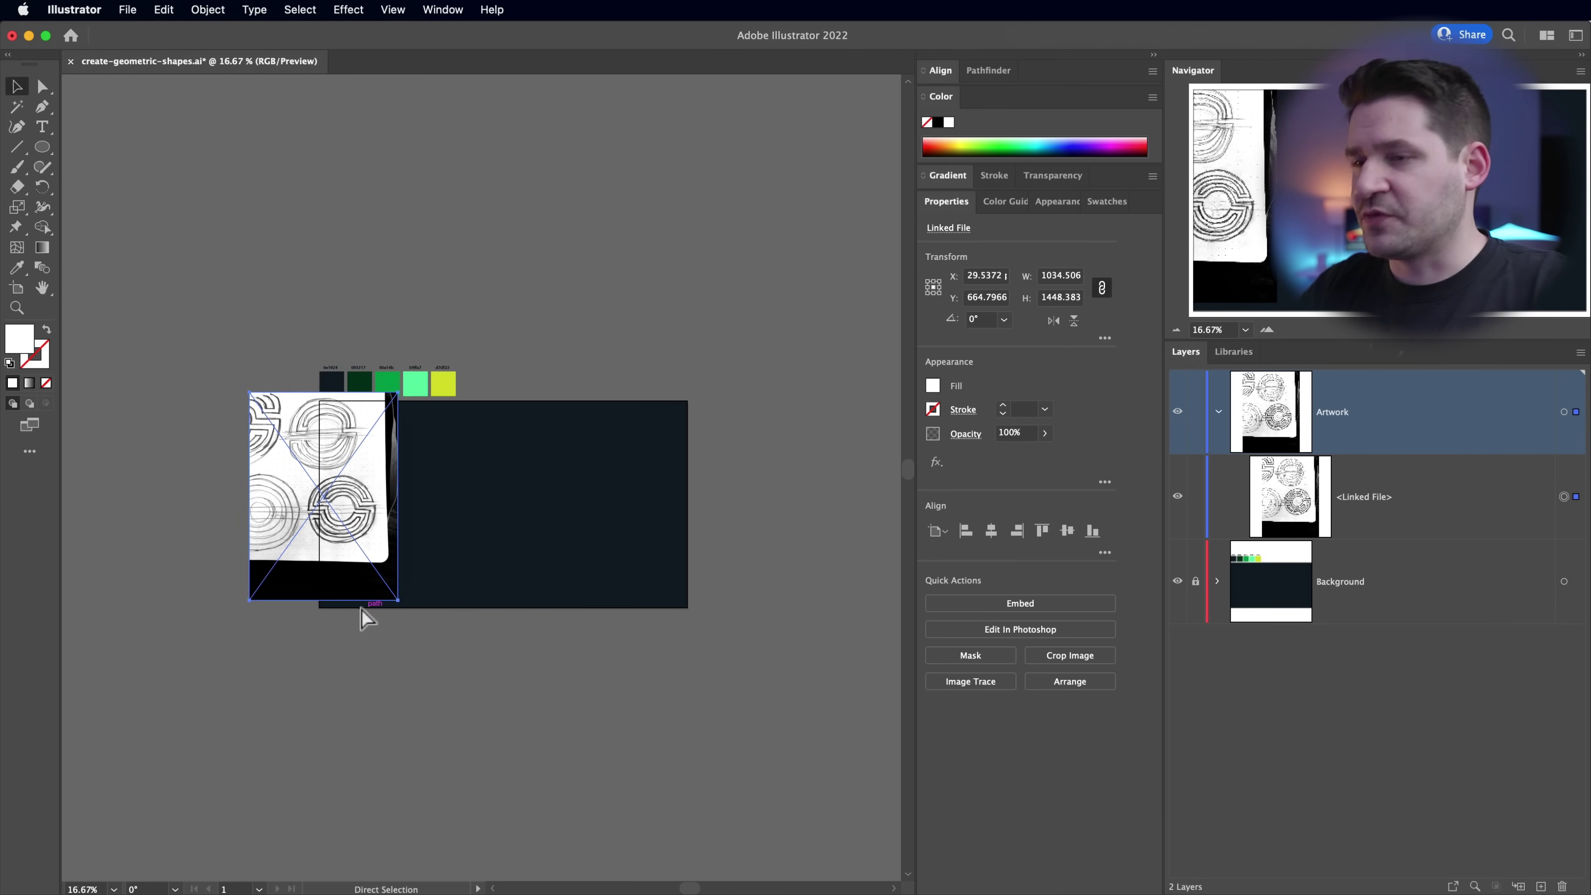
pyautogui.press('super+plus')
pyautogui.press('super+plus')
pyautogui.press('super+plus')
pyautogui.moveTo(298, 583); pyautogui.dragTo(15, 513)
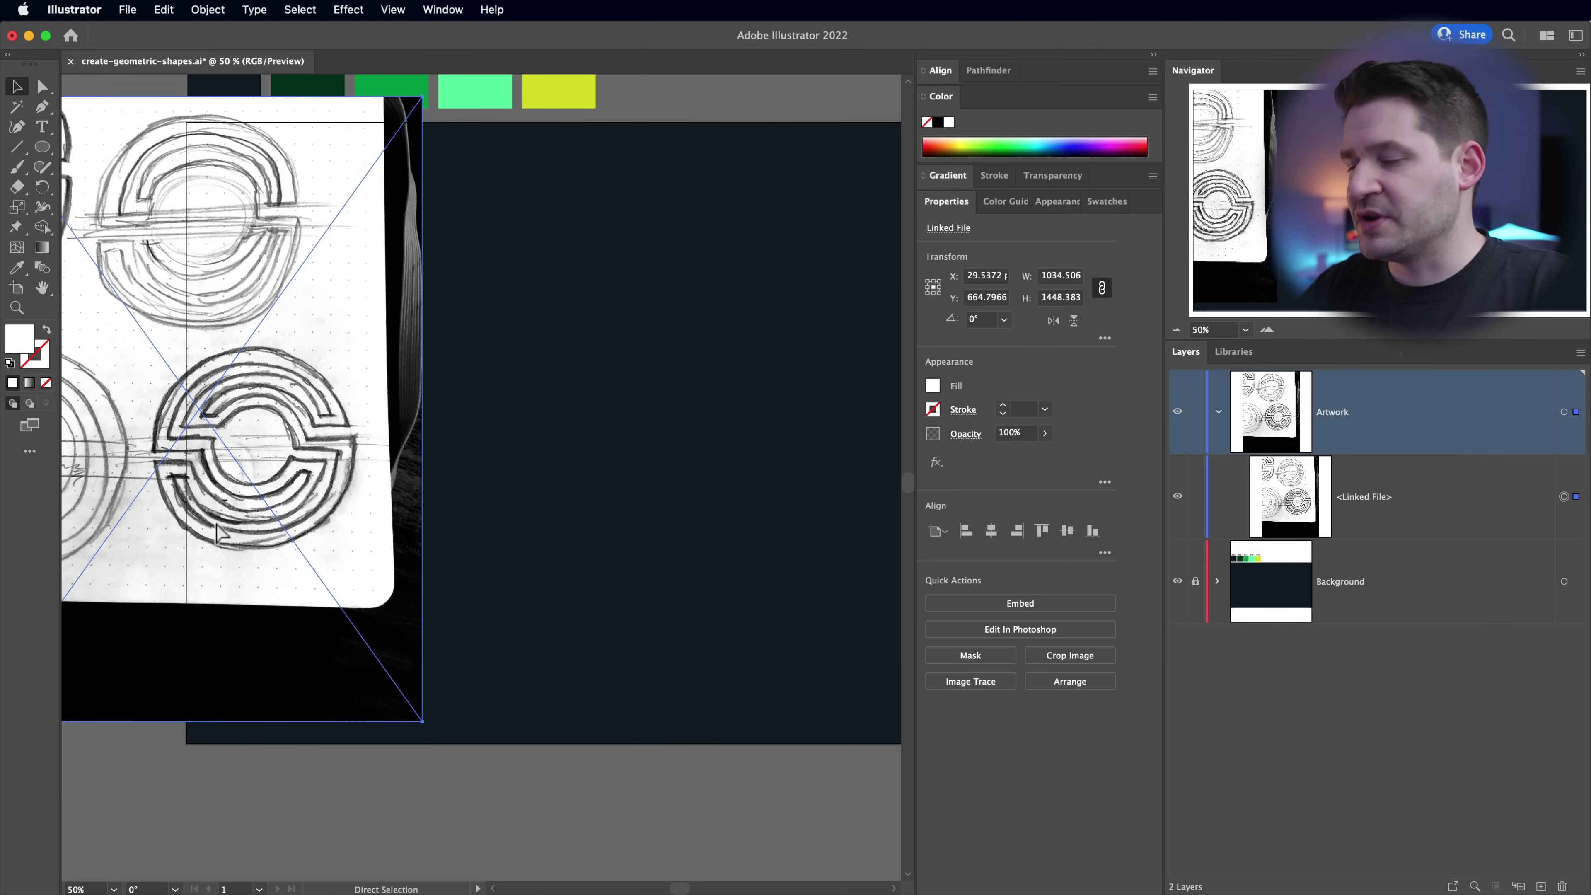
pyautogui.press('super+minus')
pyautogui.moveTo(410, 521); pyautogui.dragTo(160, 509)
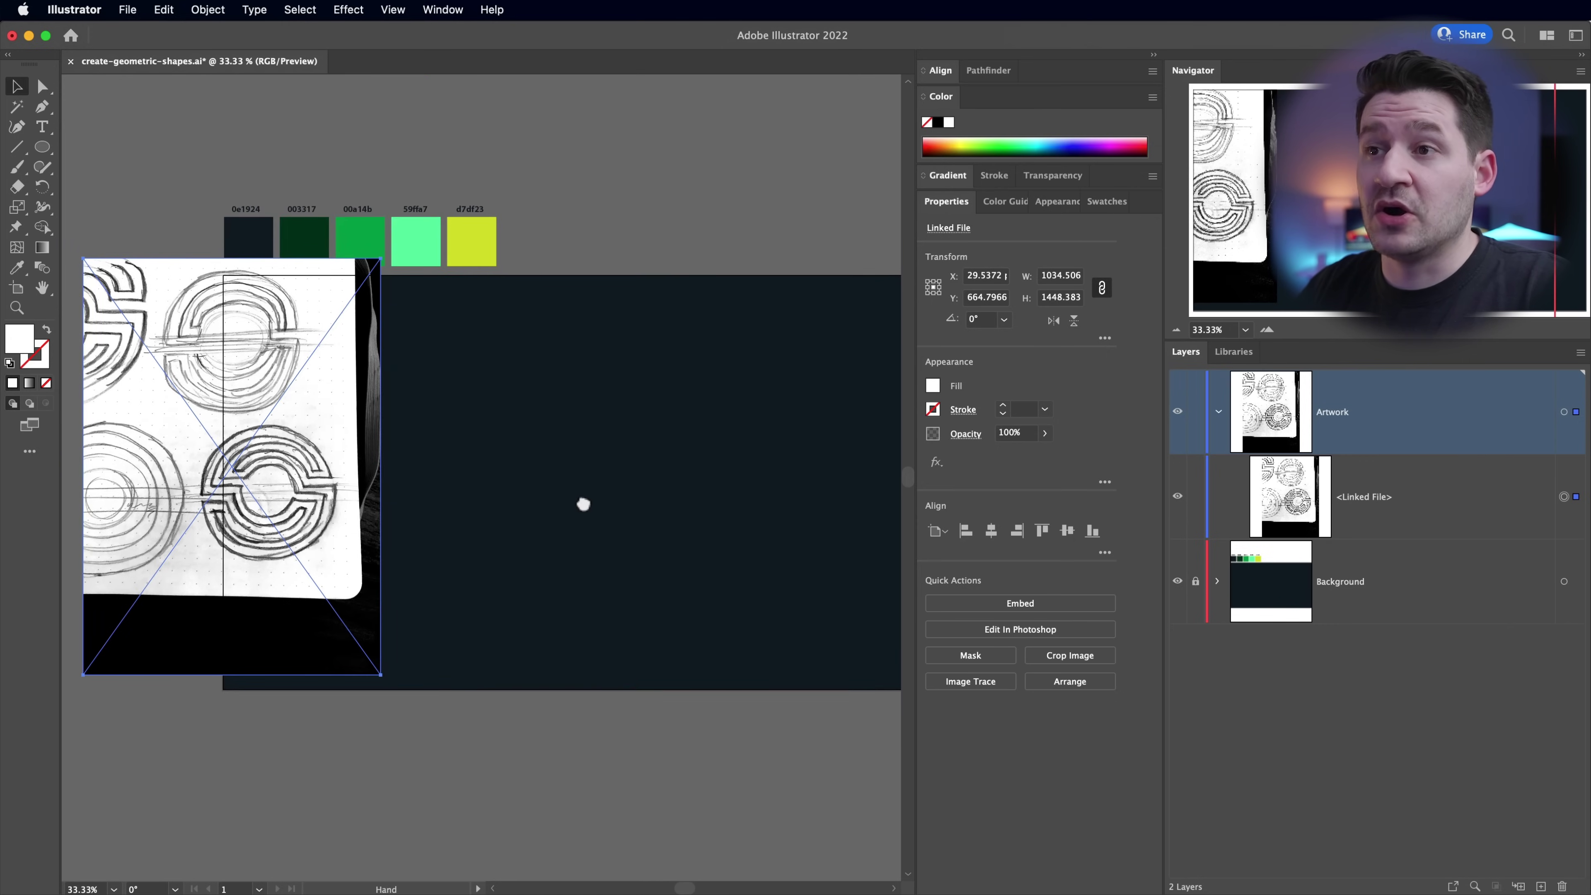
pyautogui.moveTo(582, 501); pyautogui.dragTo(571, 501)
pyautogui.moveTo(625, 558); pyautogui.dragTo(575, 556)
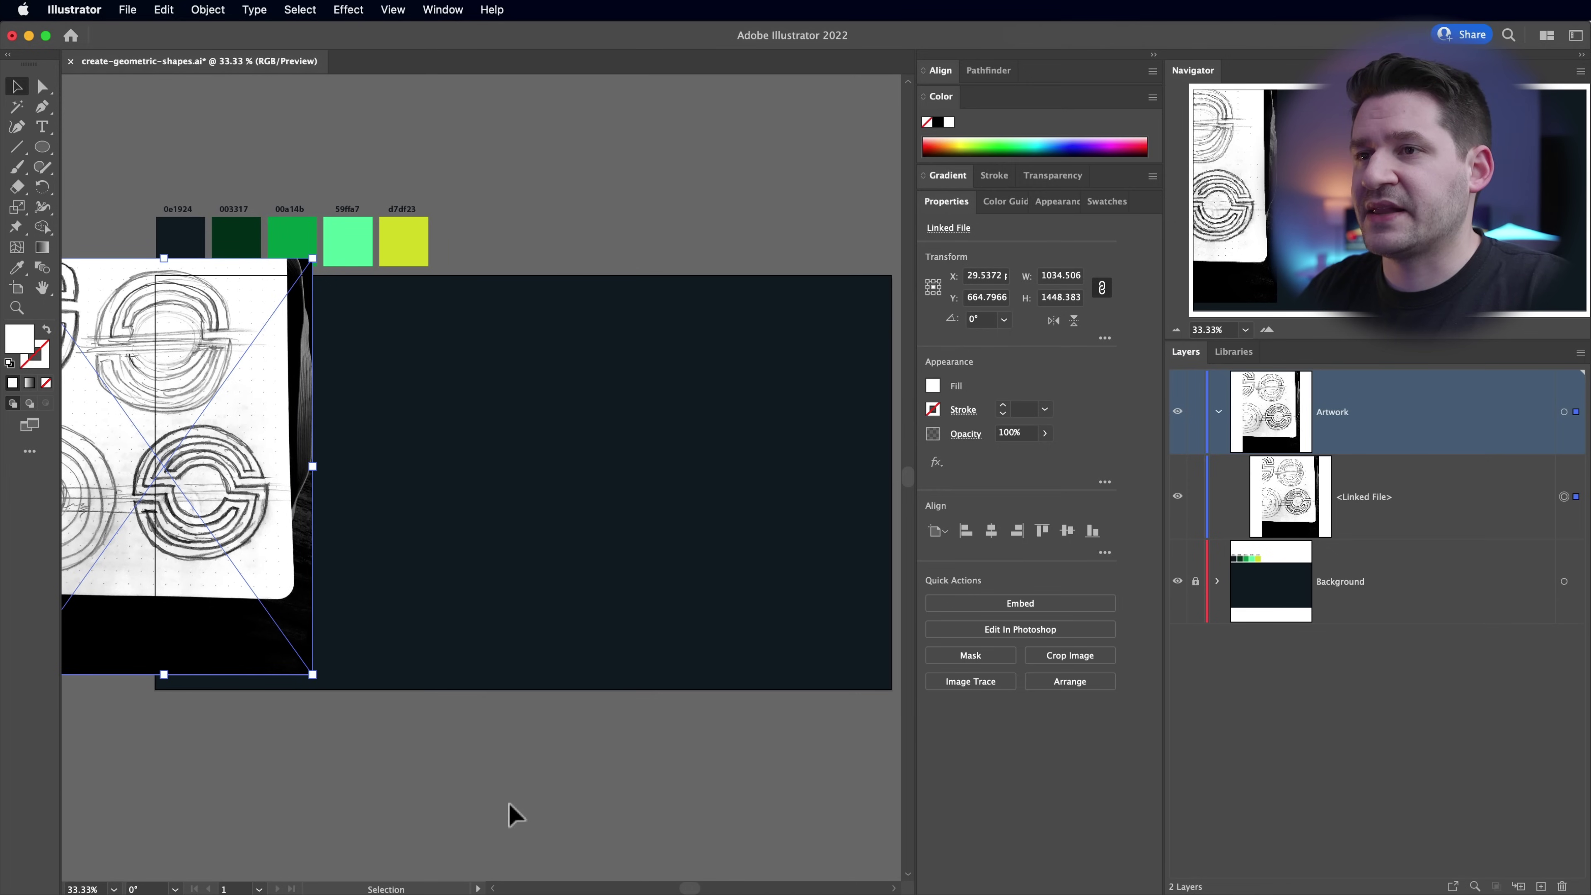
pyautogui.click(515, 817)
# - Unlock the Background layer, move the linked sketch image into it, and lock the layer again
pyautogui.click(1331, 502)
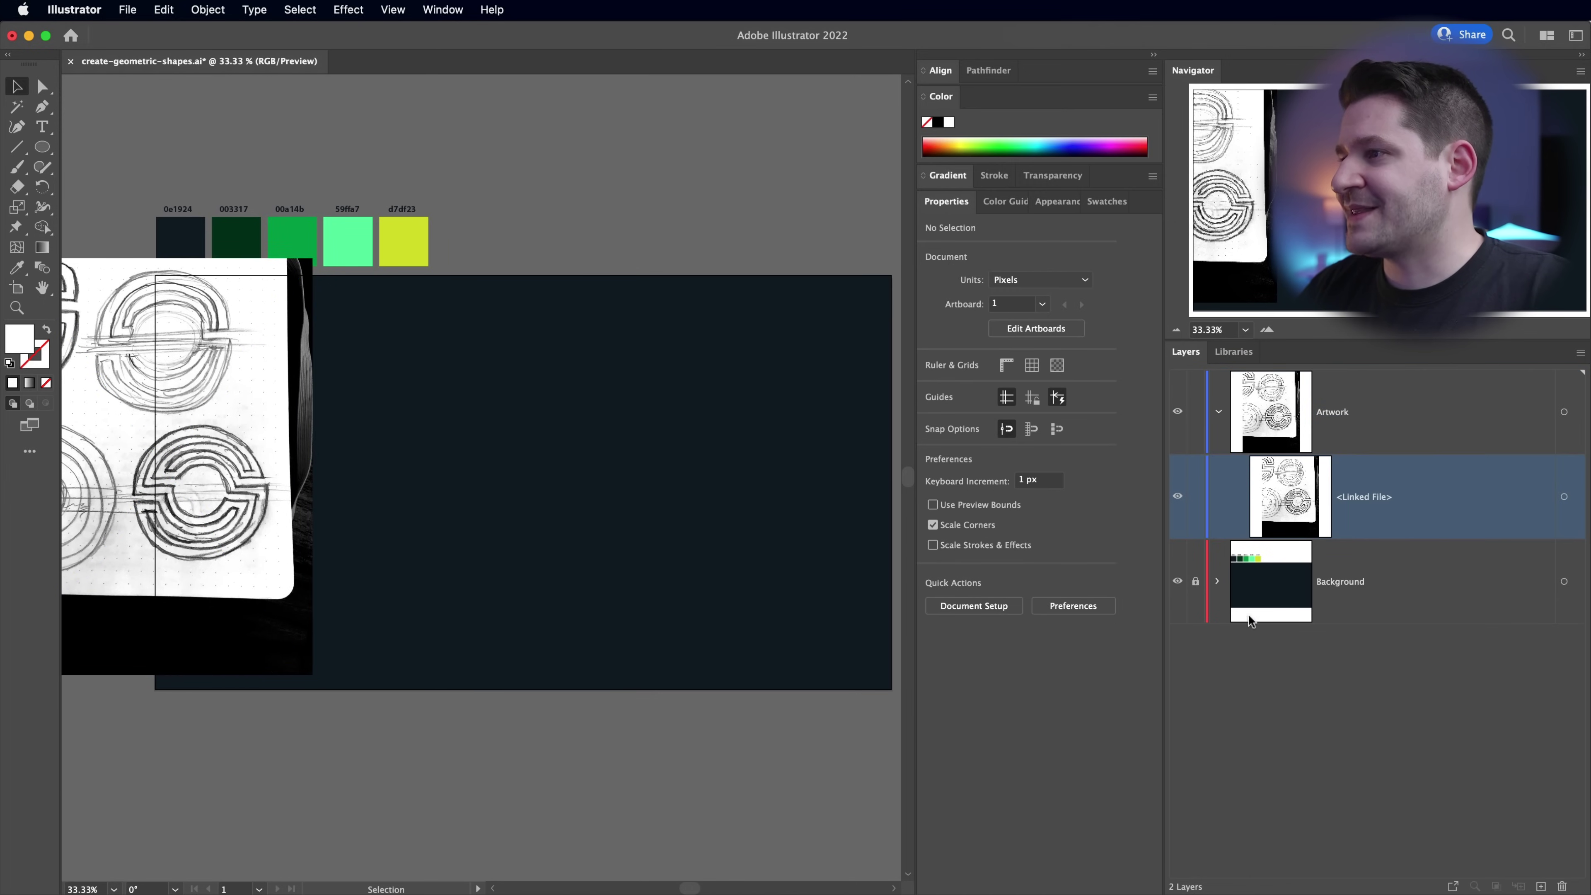
pyautogui.click(1196, 581)
pyautogui.click(1217, 580)
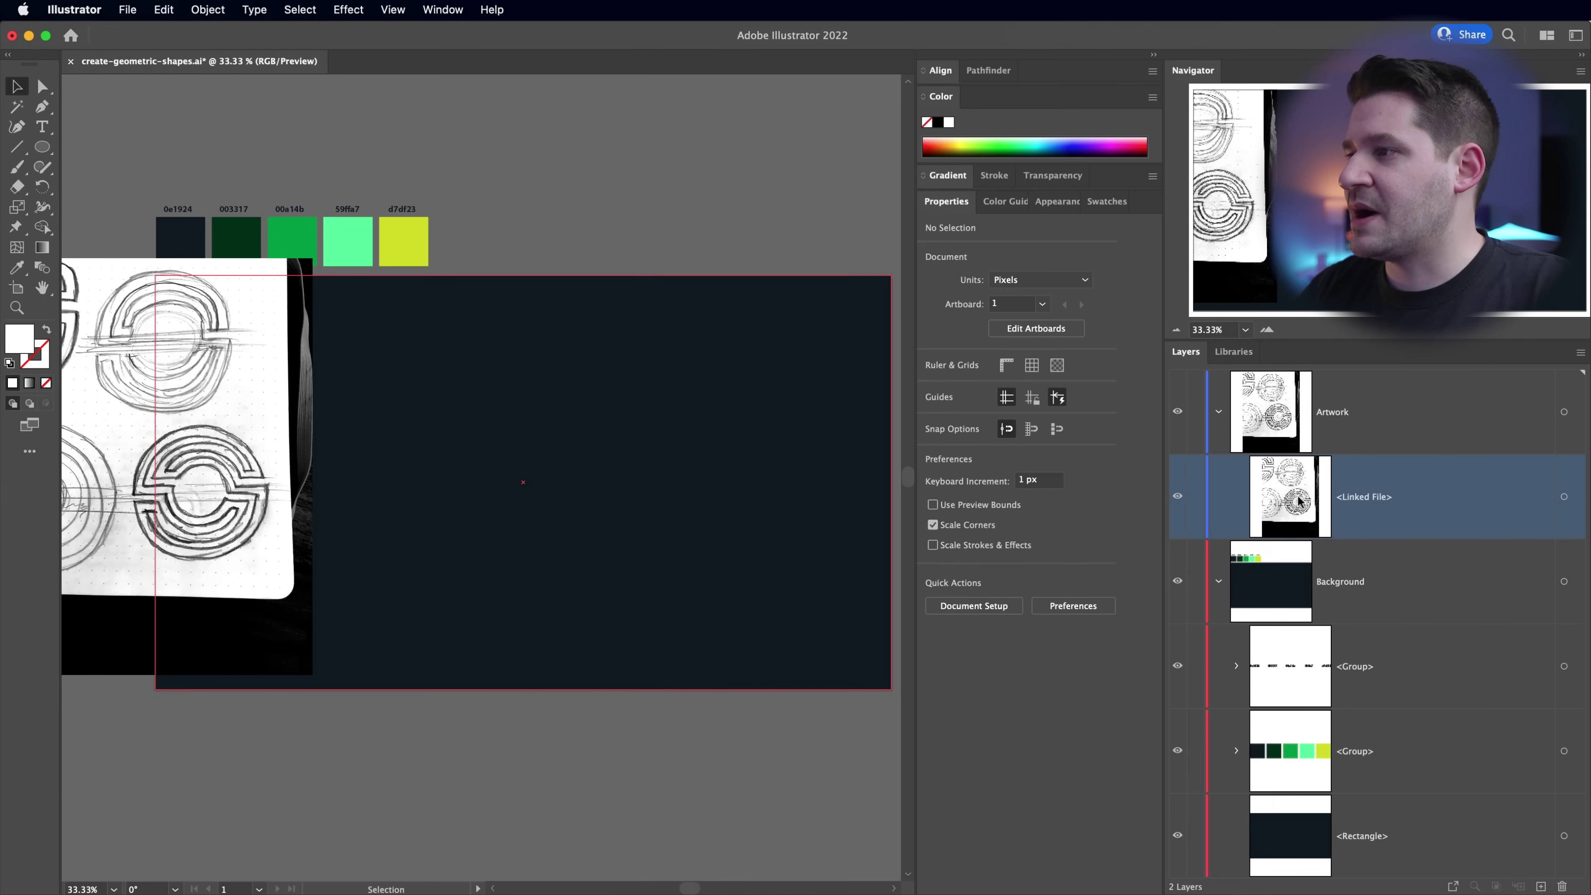
pyautogui.moveTo(1331, 502); pyautogui.dragTo(1231, 539)
pyautogui.click(1195, 497)
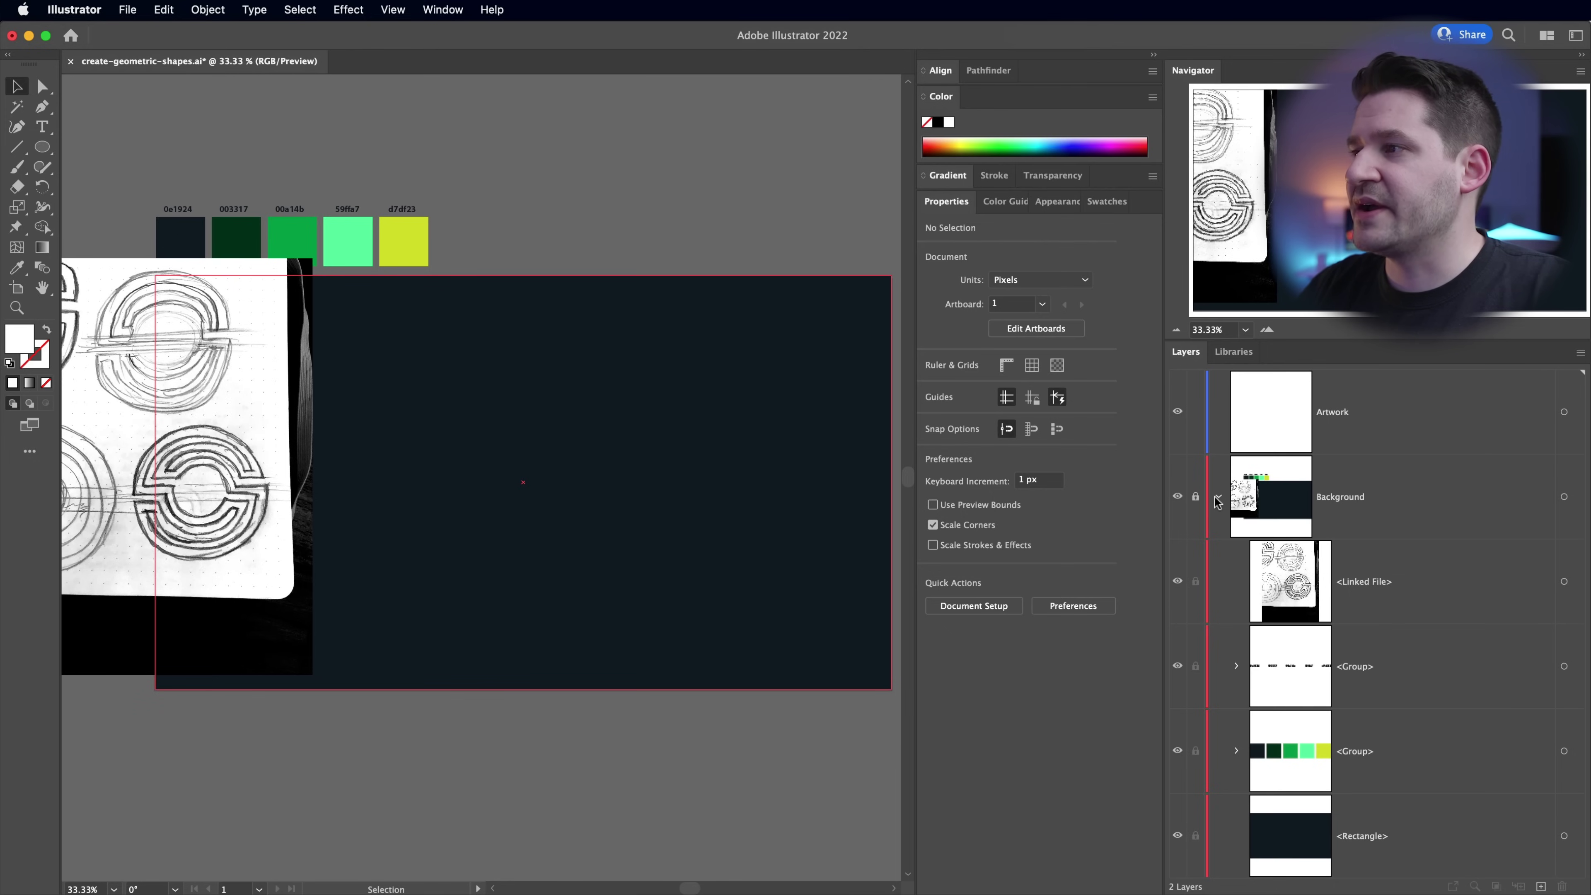
pyautogui.click(1217, 496)
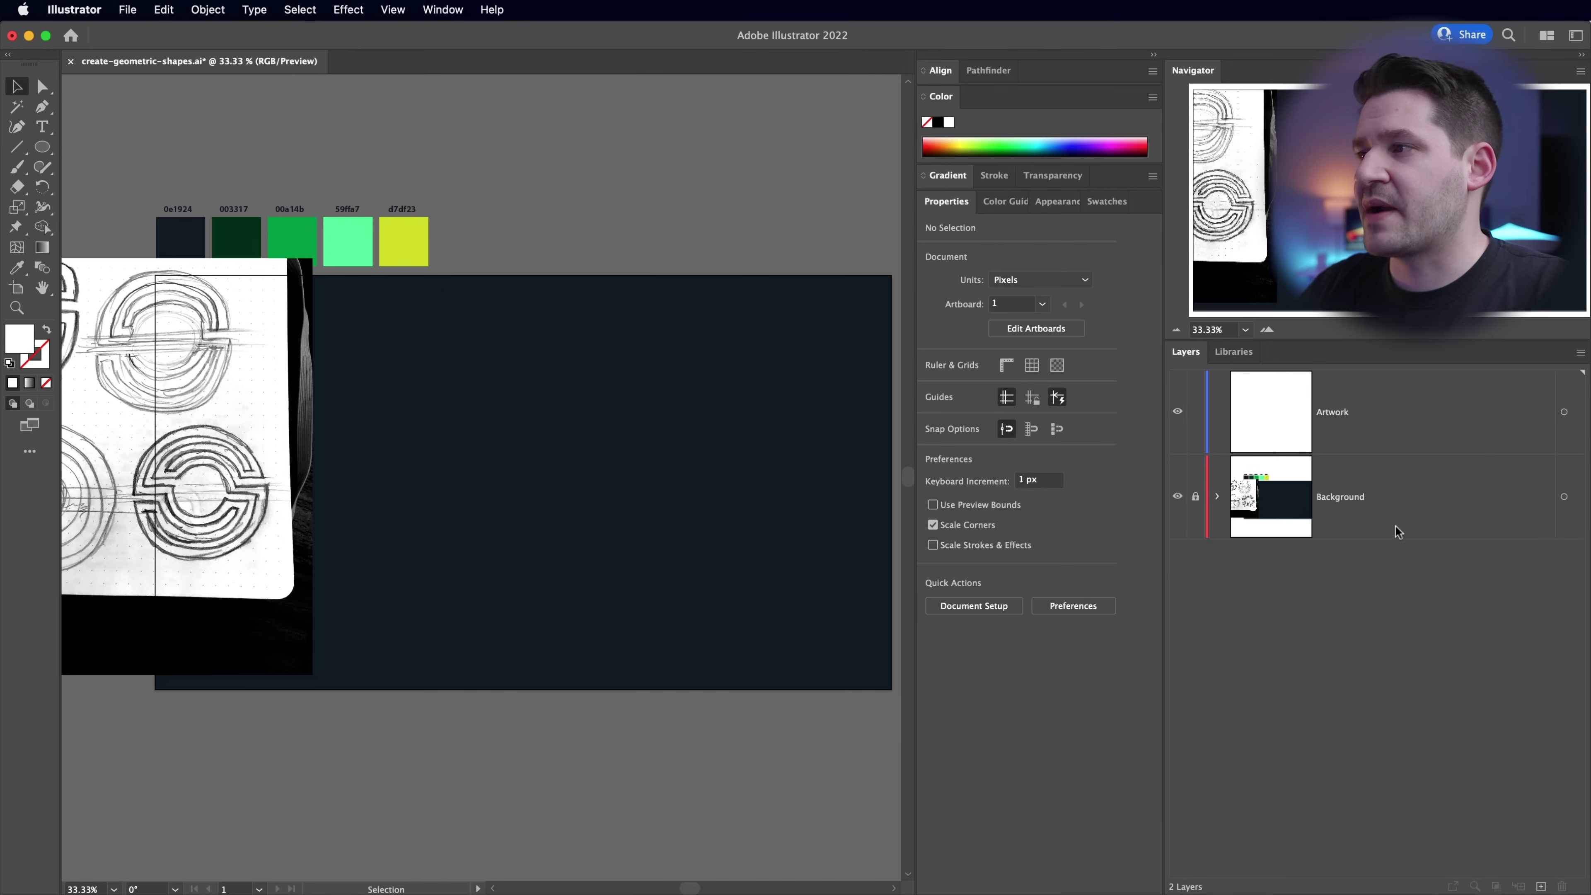
# - Check the Background layer's contents, collapse it again, and make the Artwork layer active
pyautogui.click(1215, 496)
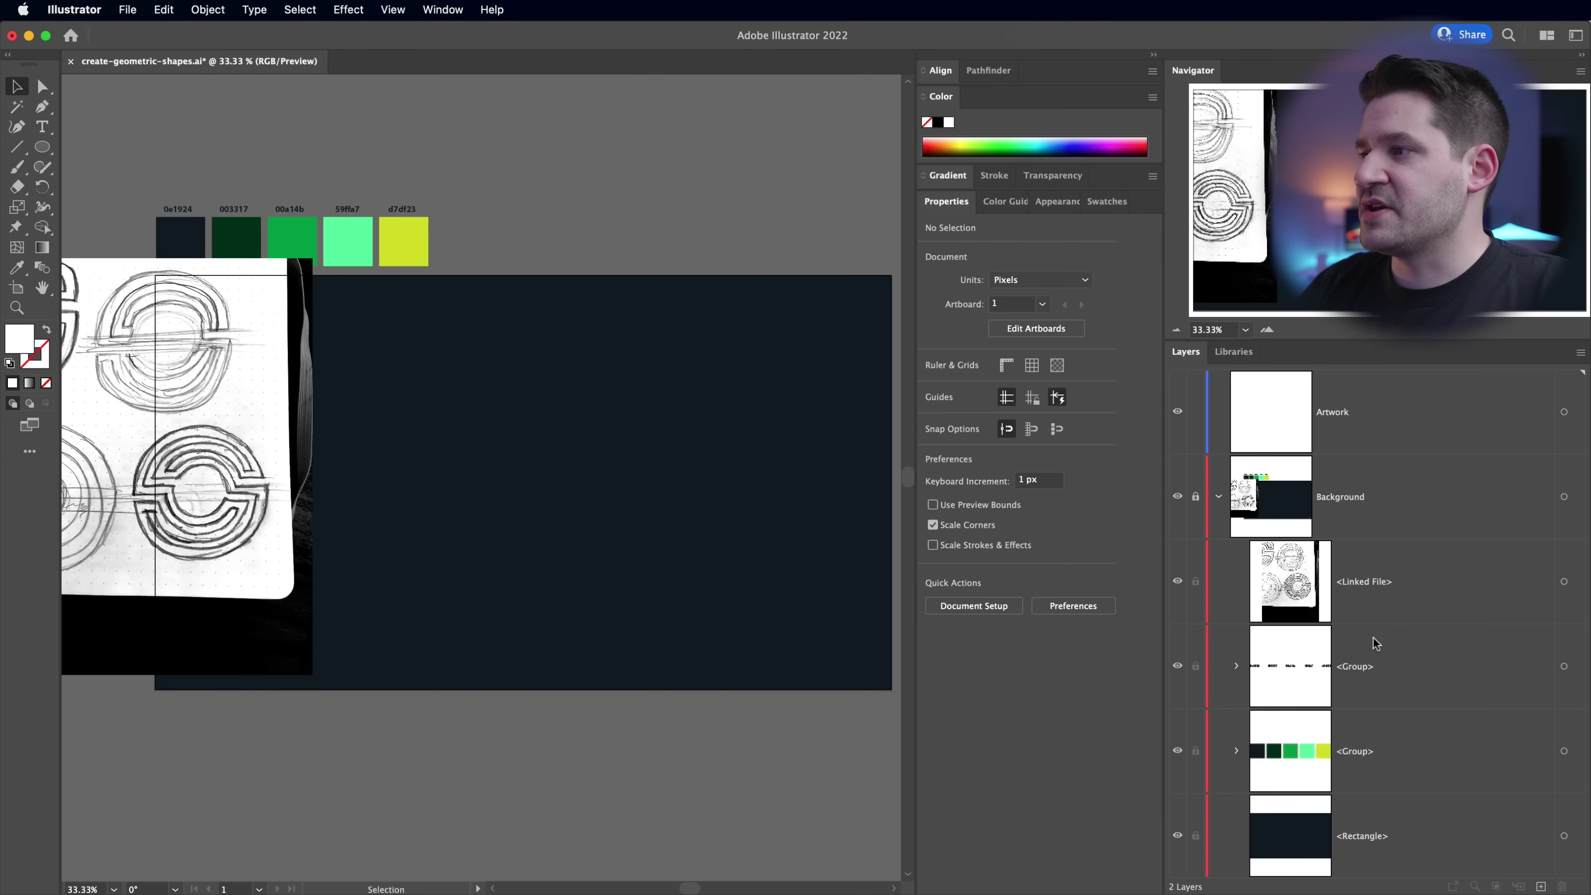
pyautogui.click(1218, 497)
pyautogui.click(1196, 496)
pyautogui.click(1364, 418)
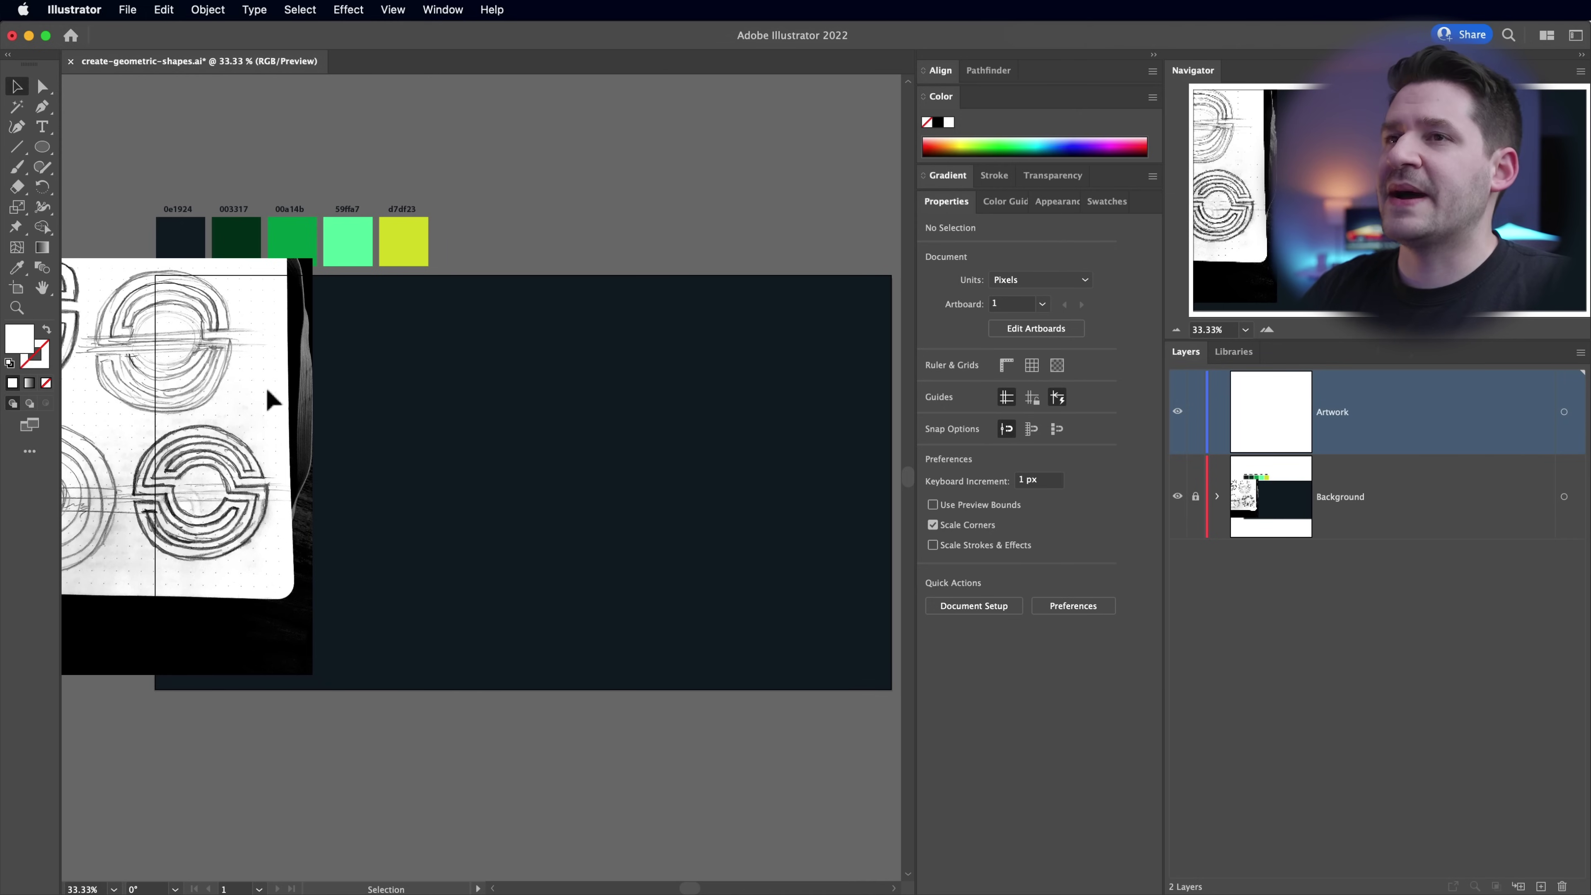
# - Create a white 180 × 180 px circle on the dark artboard with the Ellipse tool
pyautogui.click(40, 148)
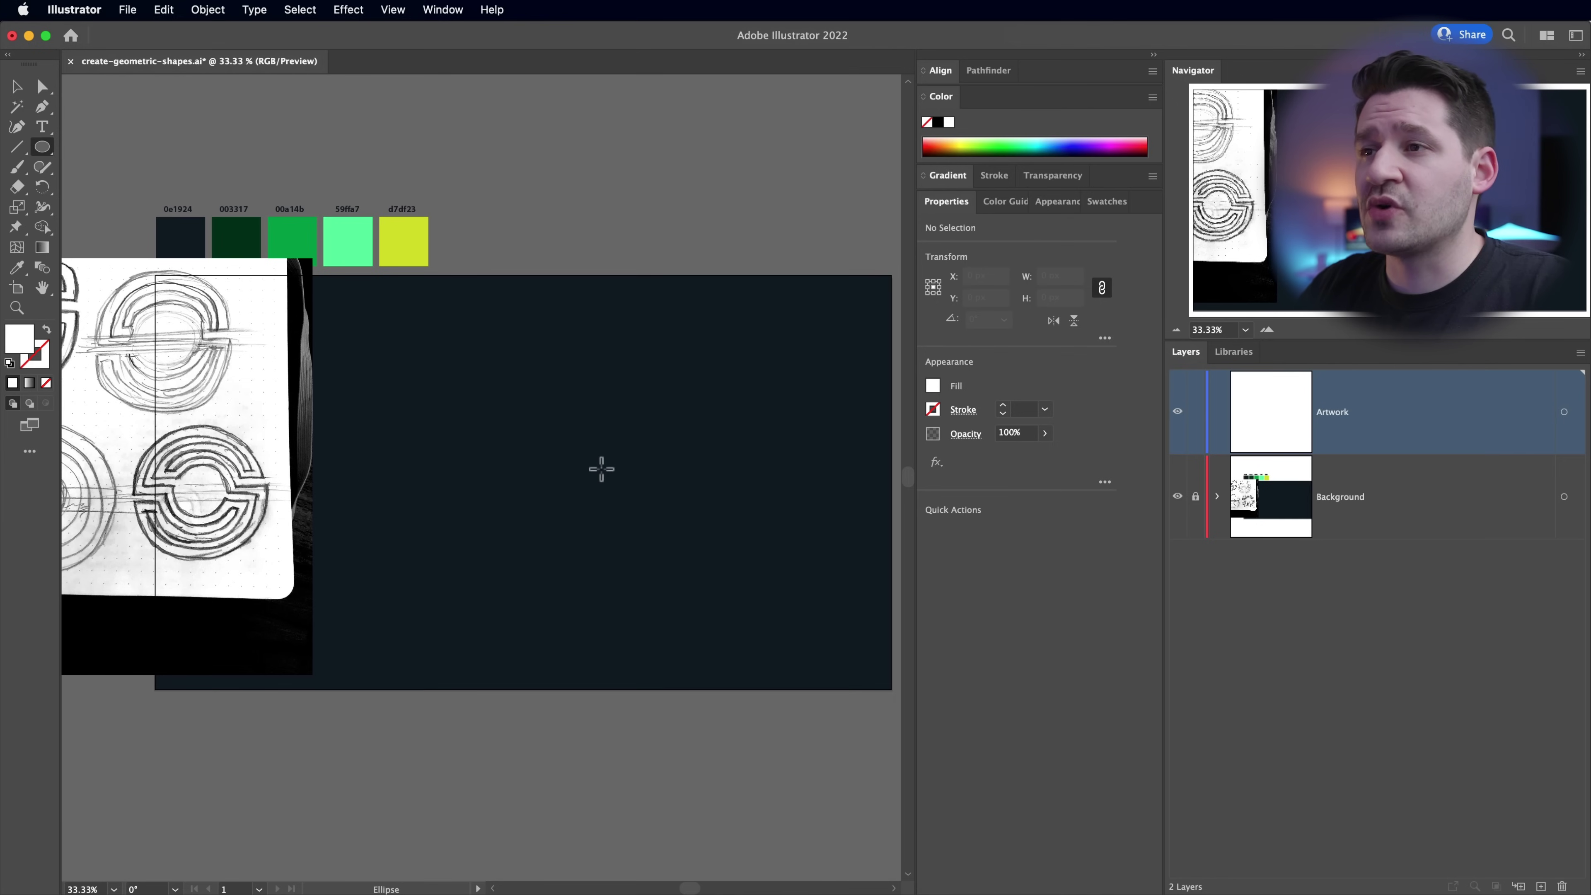
pyautogui.click(571, 466)
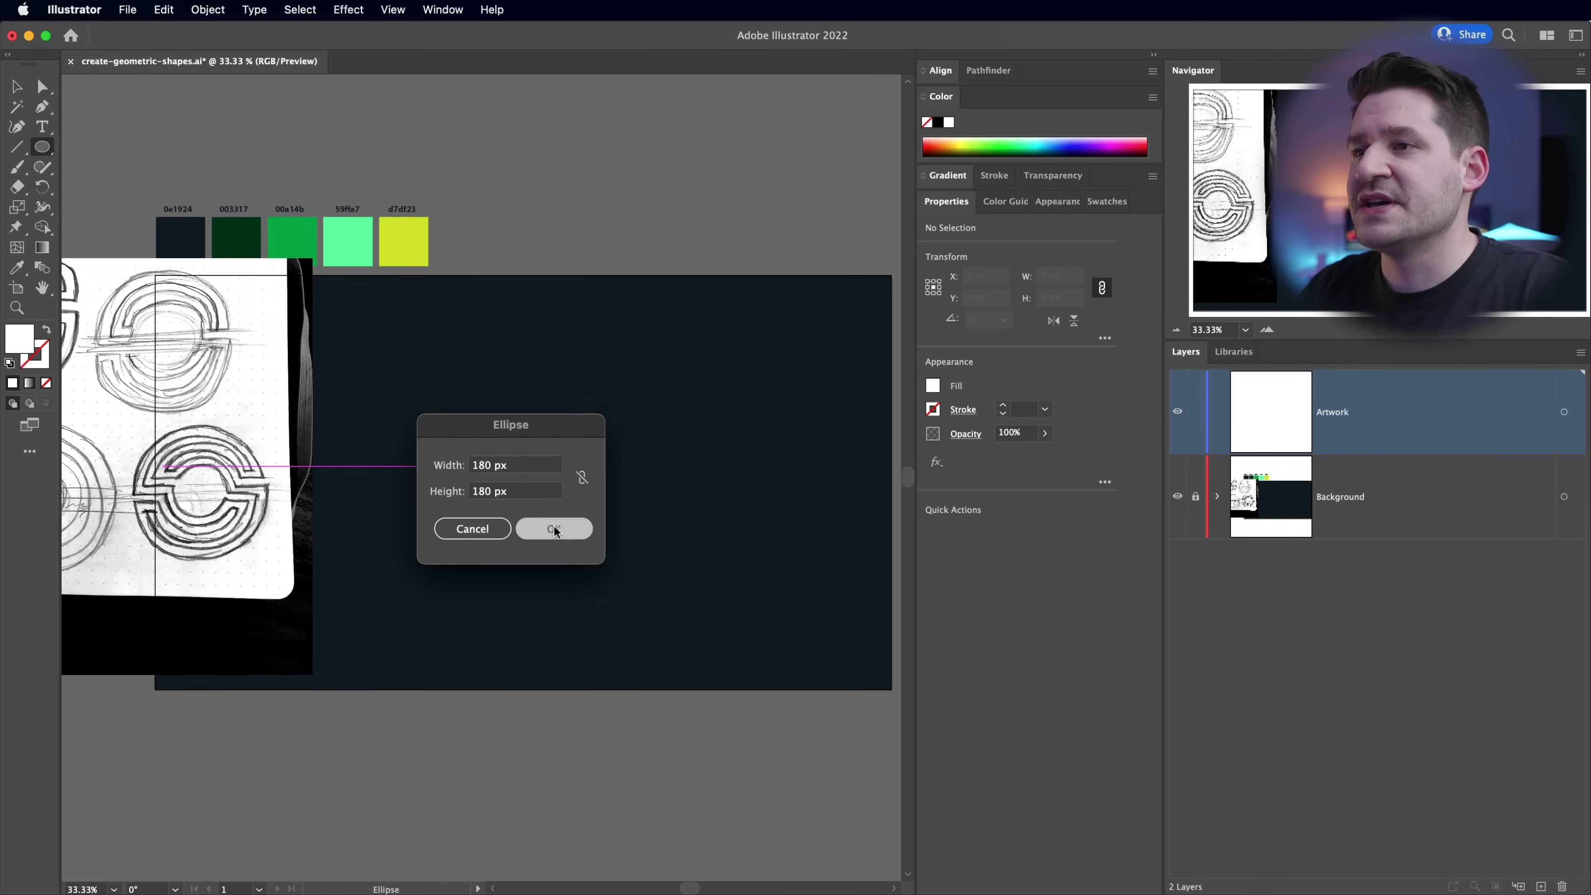
pyautogui.click(559, 526)
pyautogui.click(17, 87)
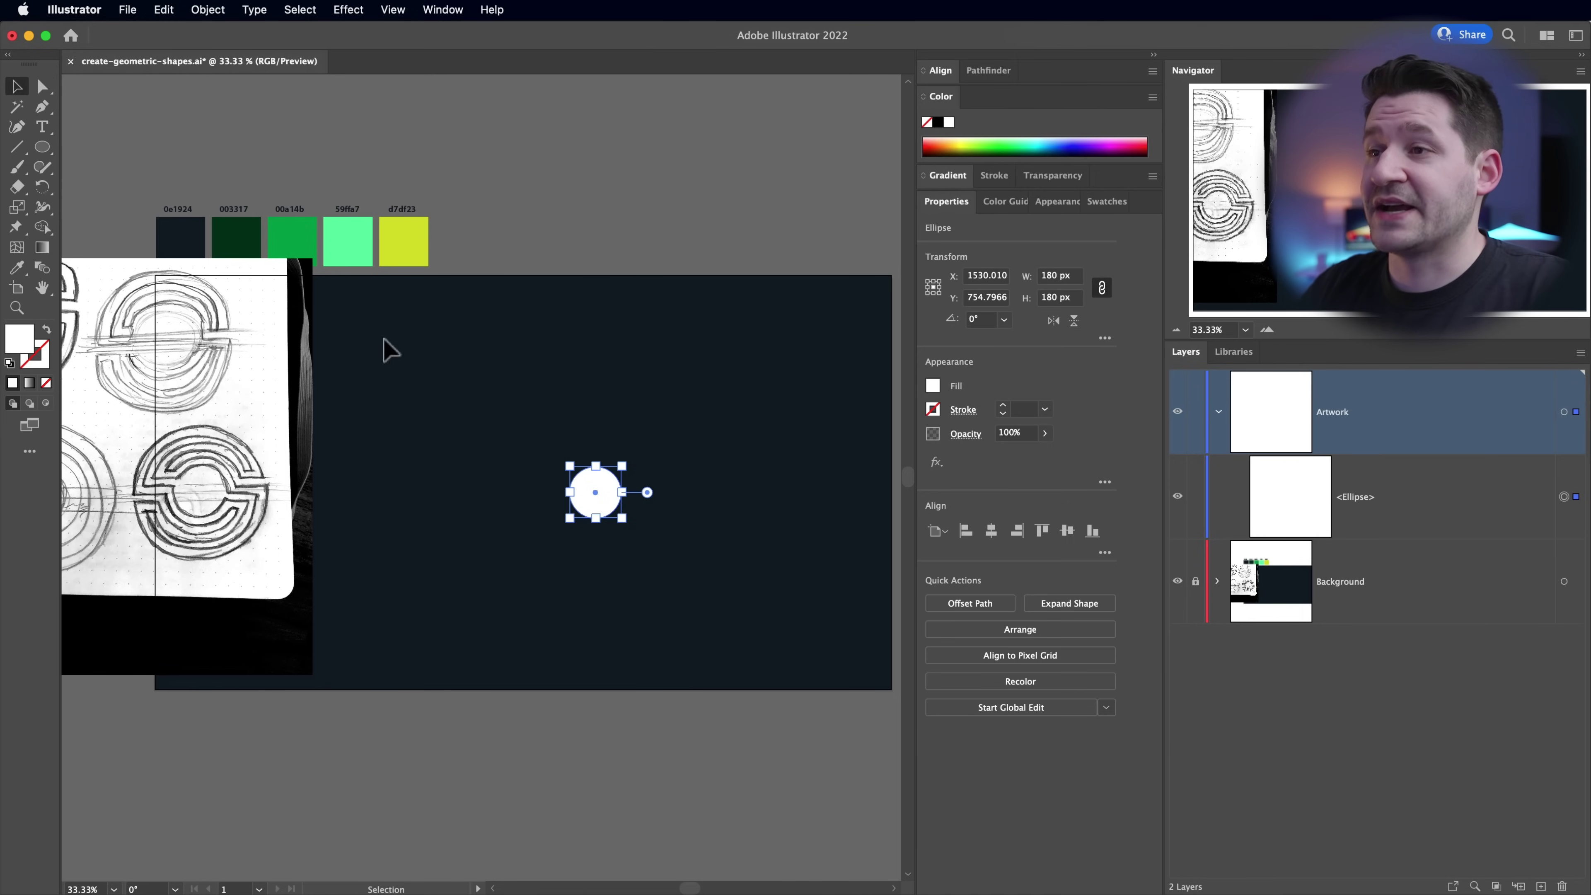
# - Align the white circle to the artboard's horizontal and vertical center
pyautogui.moveTo(599, 490); pyautogui.dragTo(573, 490)
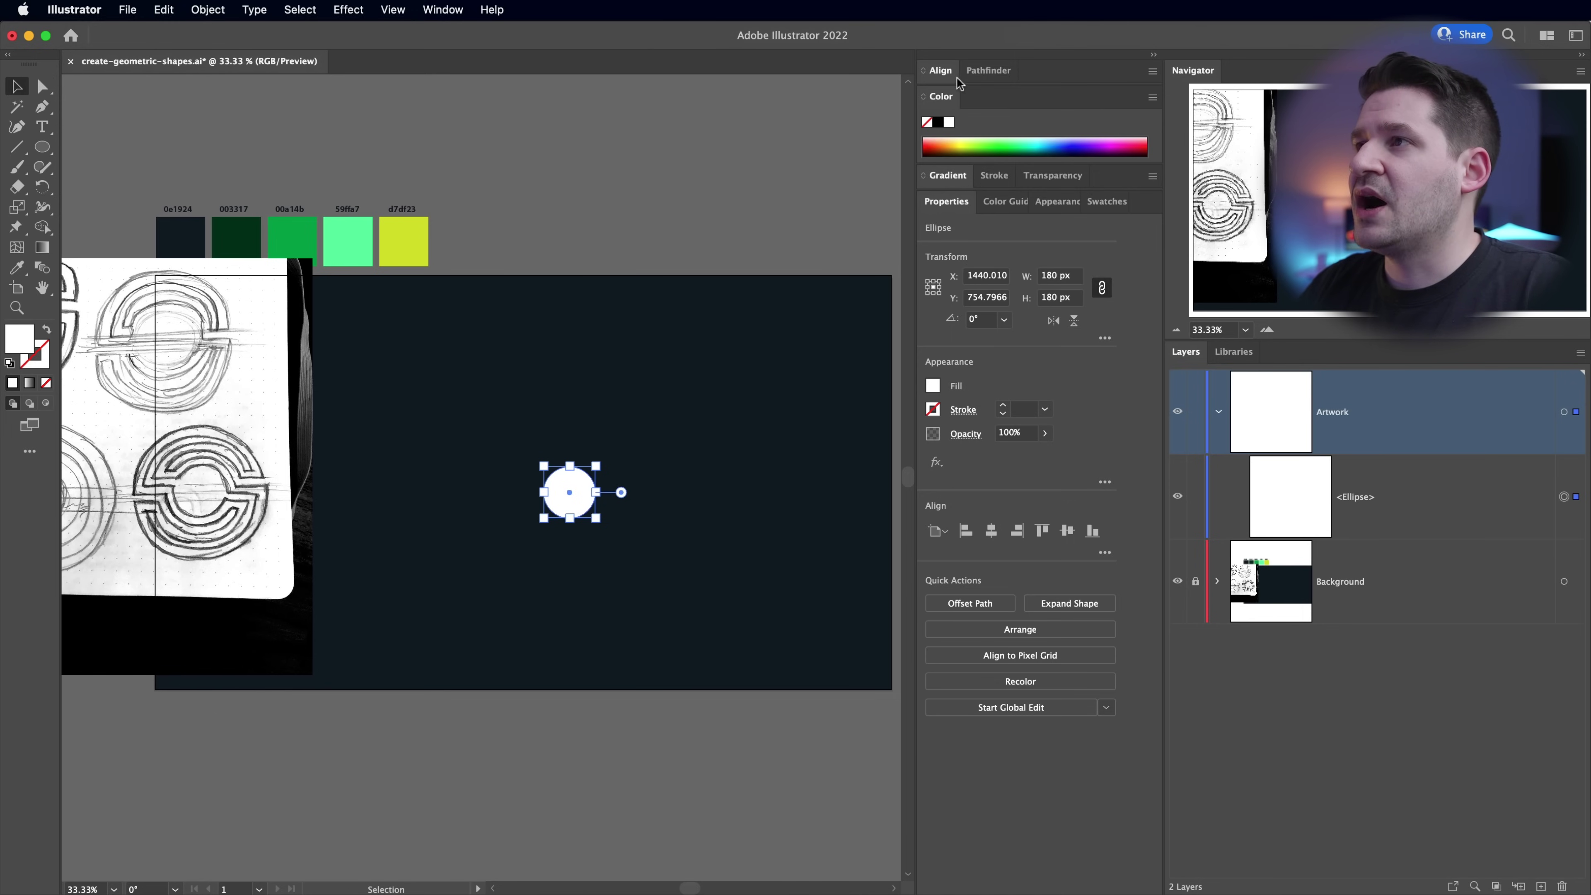
pyautogui.click(930, 71)
pyautogui.click(963, 115)
pyautogui.click(1118, 115)
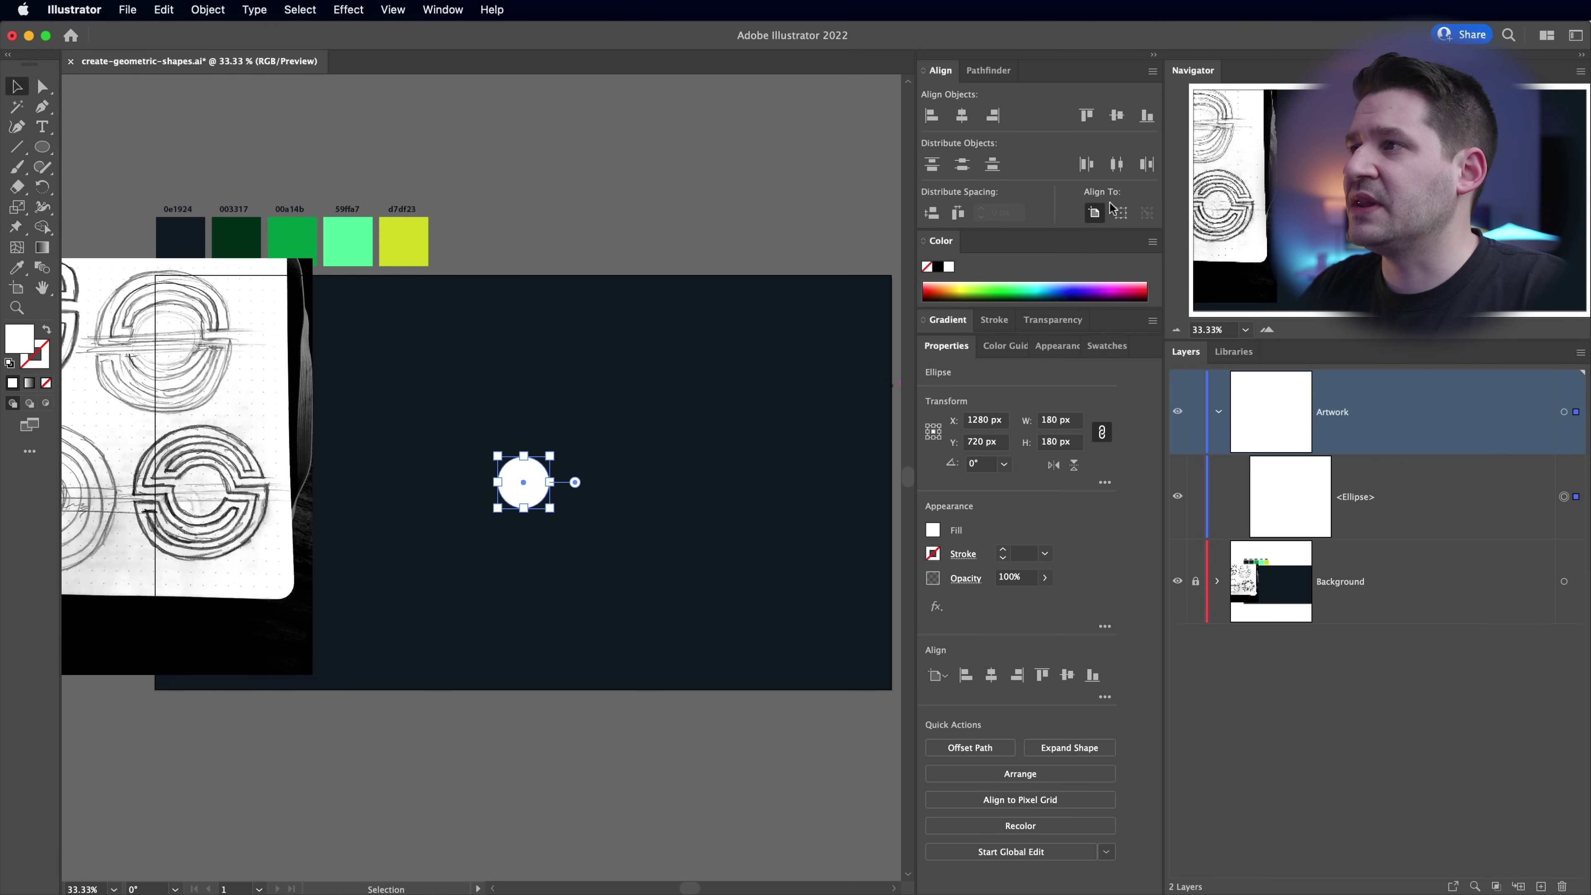
pyautogui.click(924, 71)
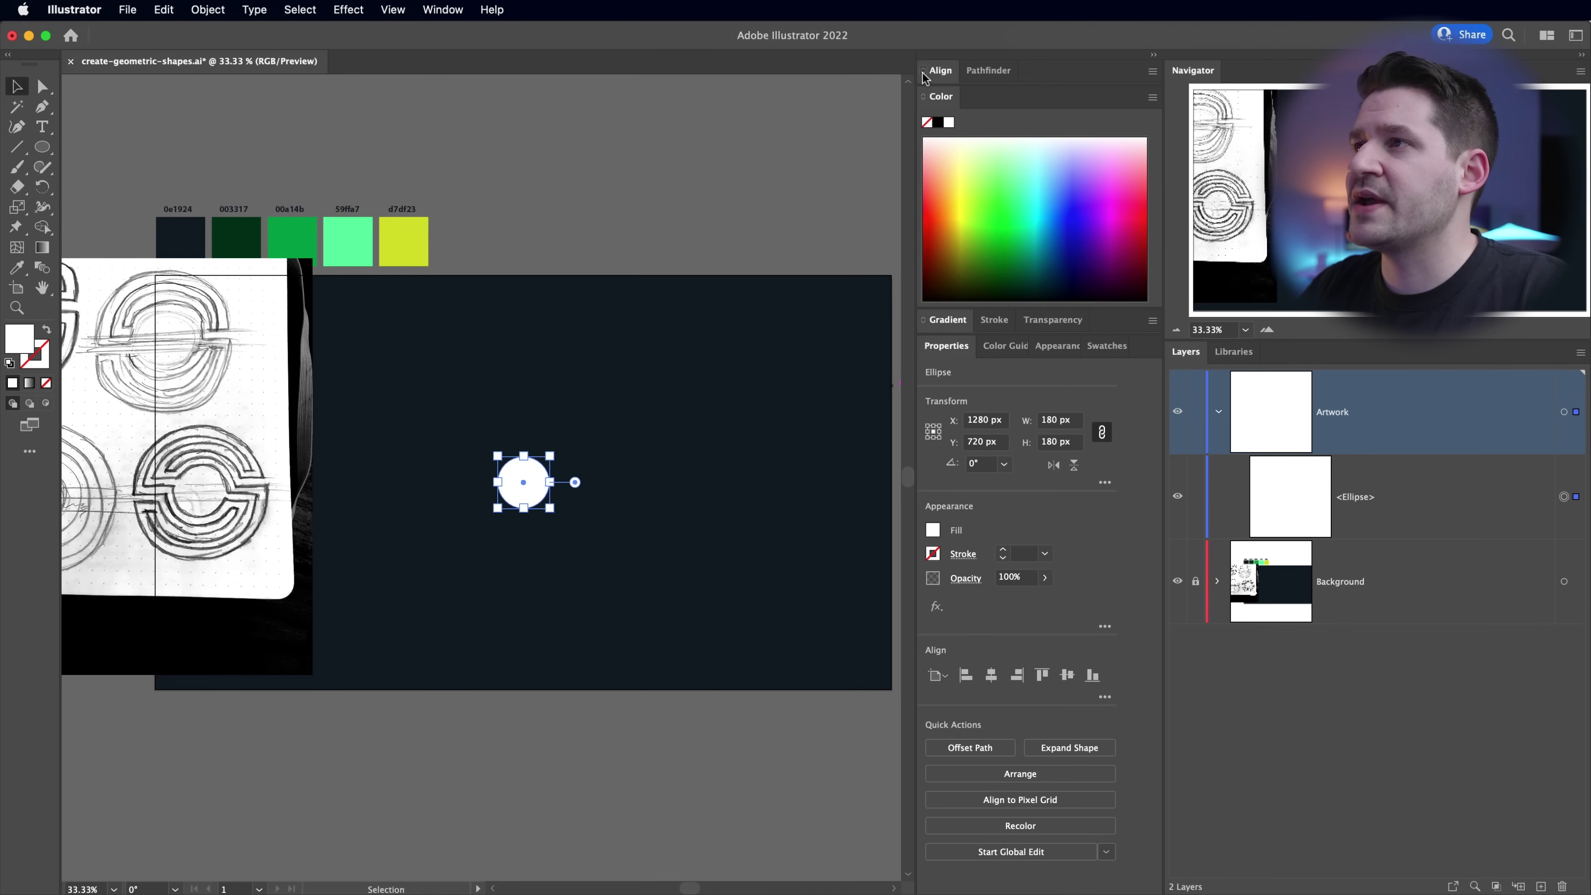
pyautogui.click(925, 98)
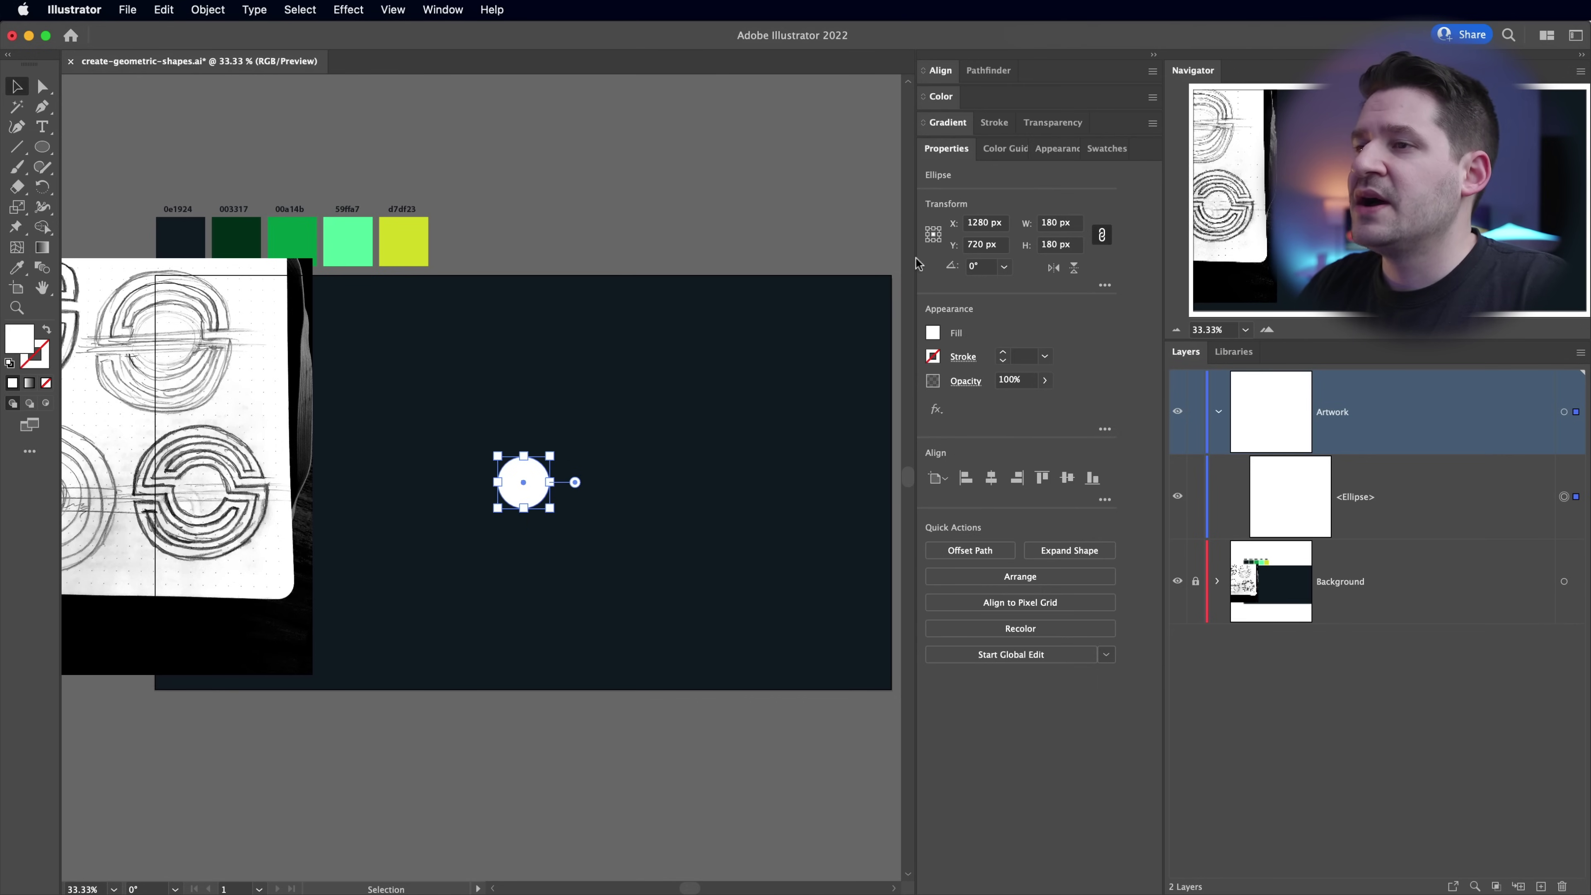
# - Select the white circle at the artboard's center
pyautogui.click(640, 617)
pyautogui.press('space')
pyautogui.moveTo(587, 521); pyautogui.dragTo(647, 514)
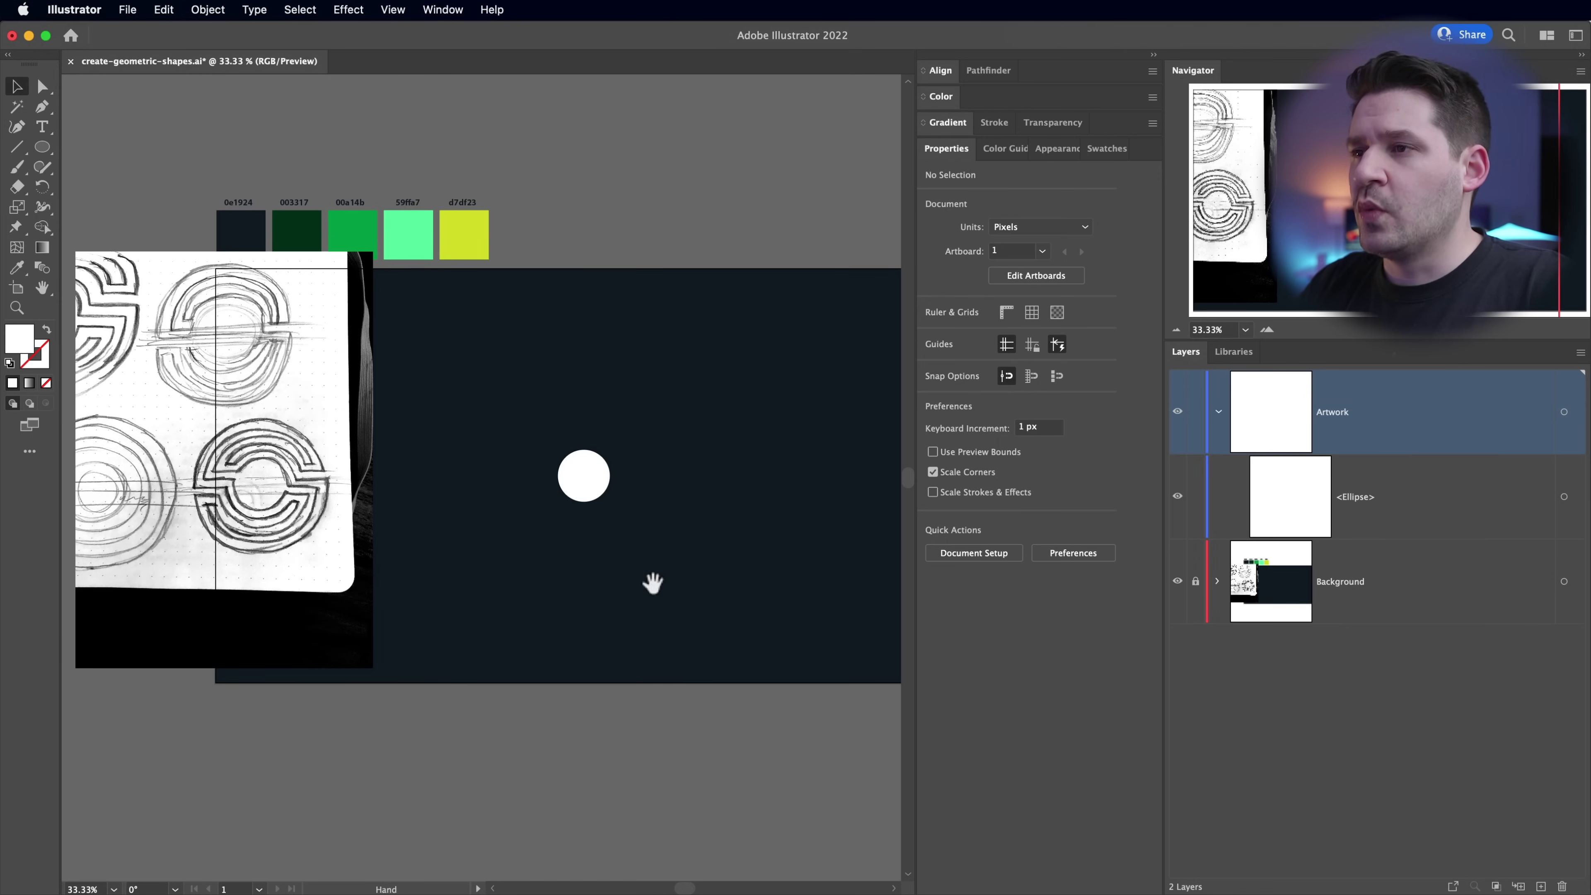
pyautogui.moveTo(652, 585); pyautogui.dragTo(623, 583)
pyautogui.click(549, 464)
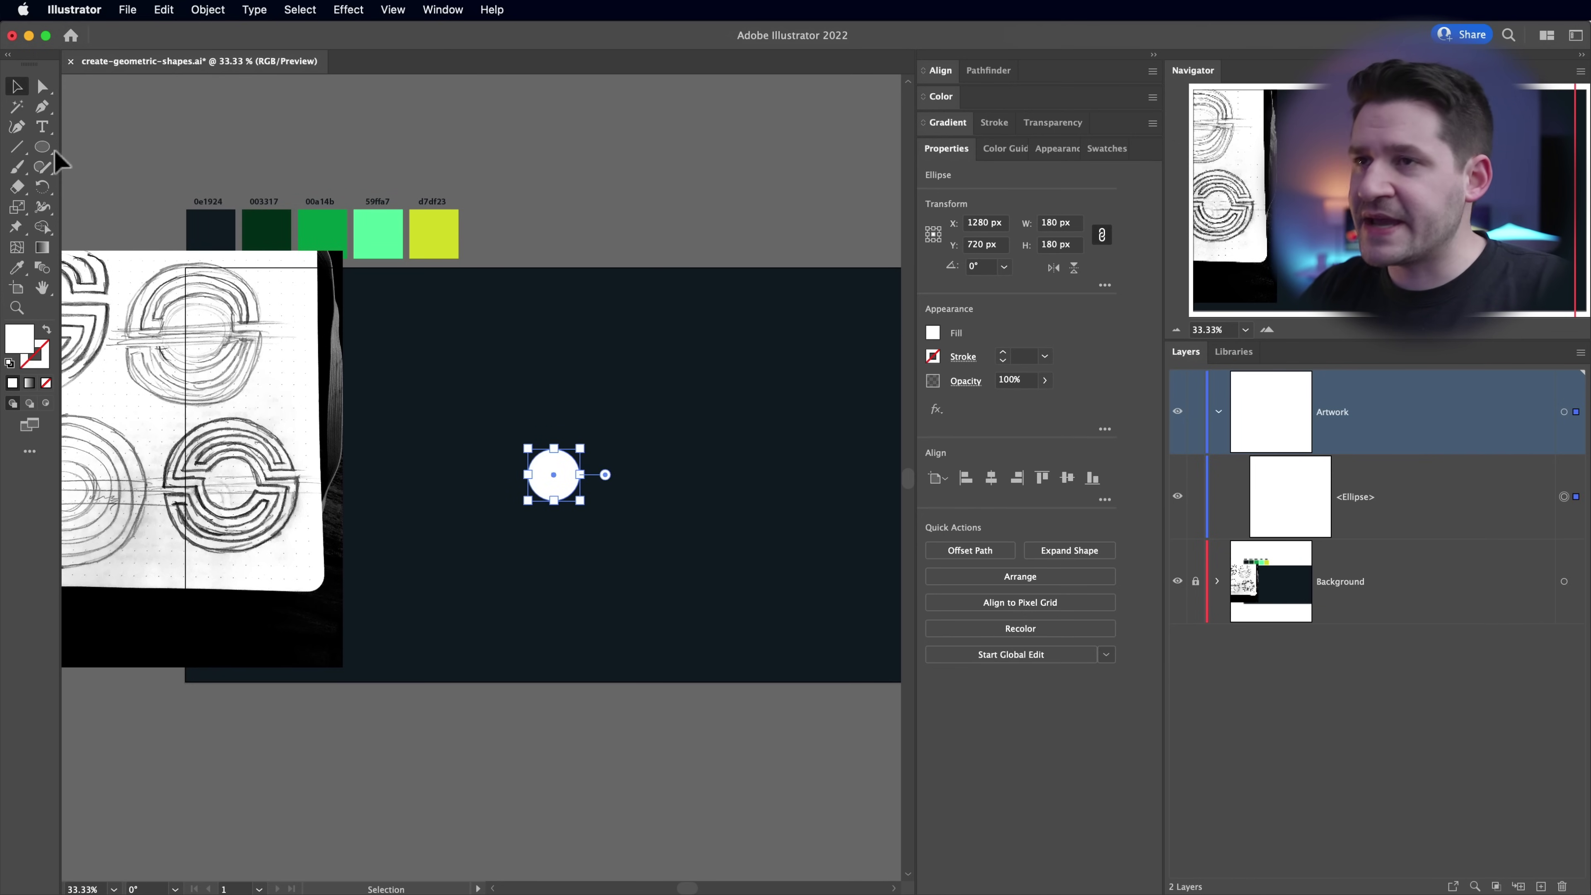
# - Offset the white 180 px circle's path by 20 px with miter joins and a miter limit of 4
pyautogui.click(213, 11)
pyautogui.moveTo(307, 432)
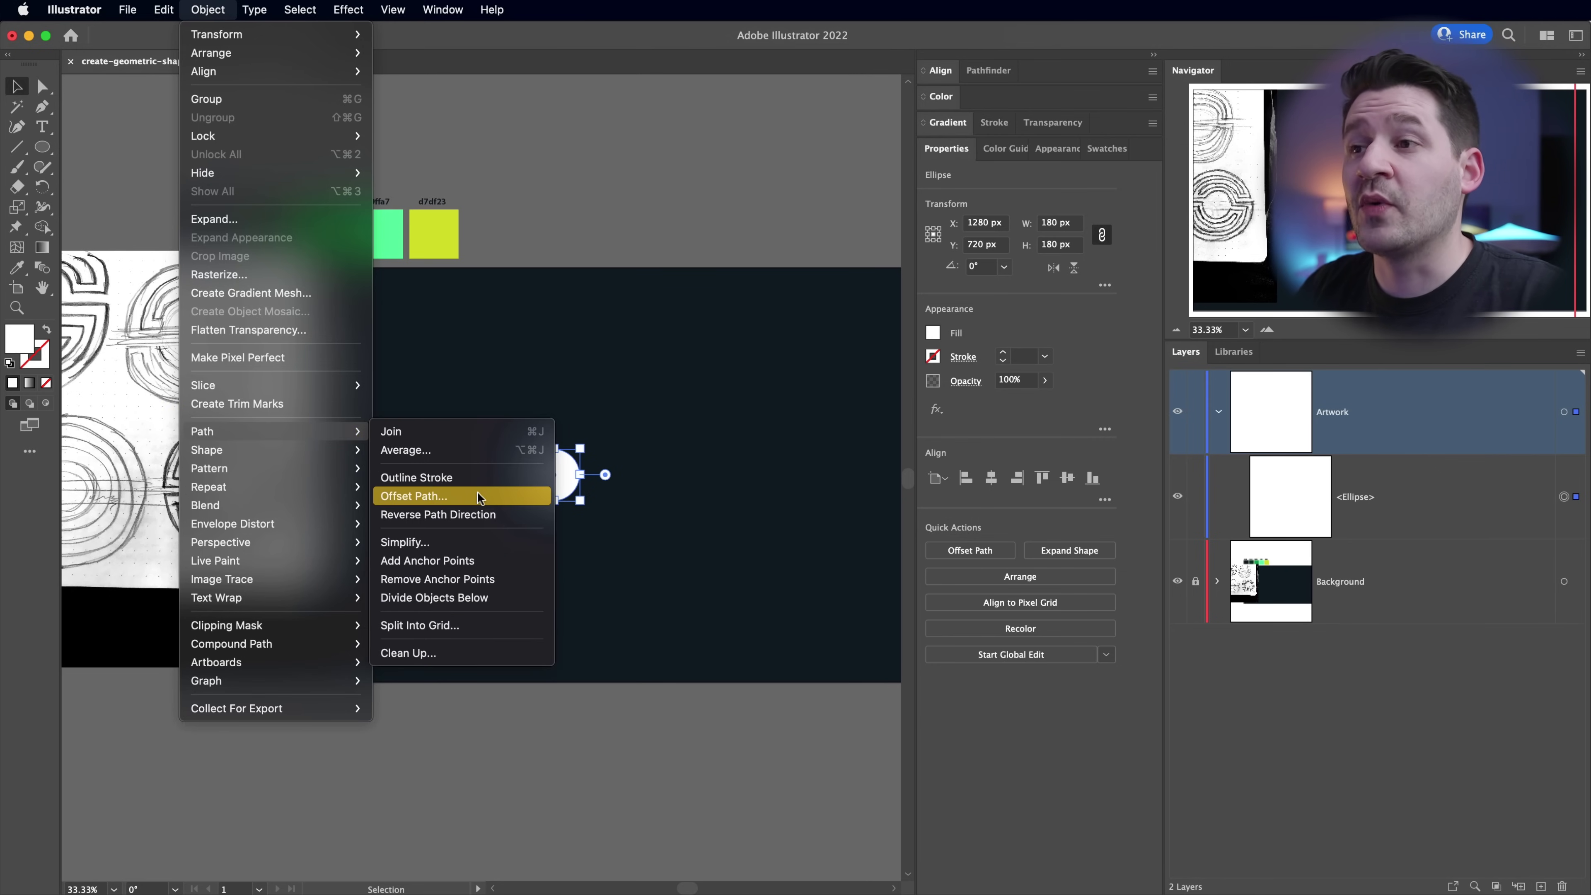
pyautogui.click(455, 497)
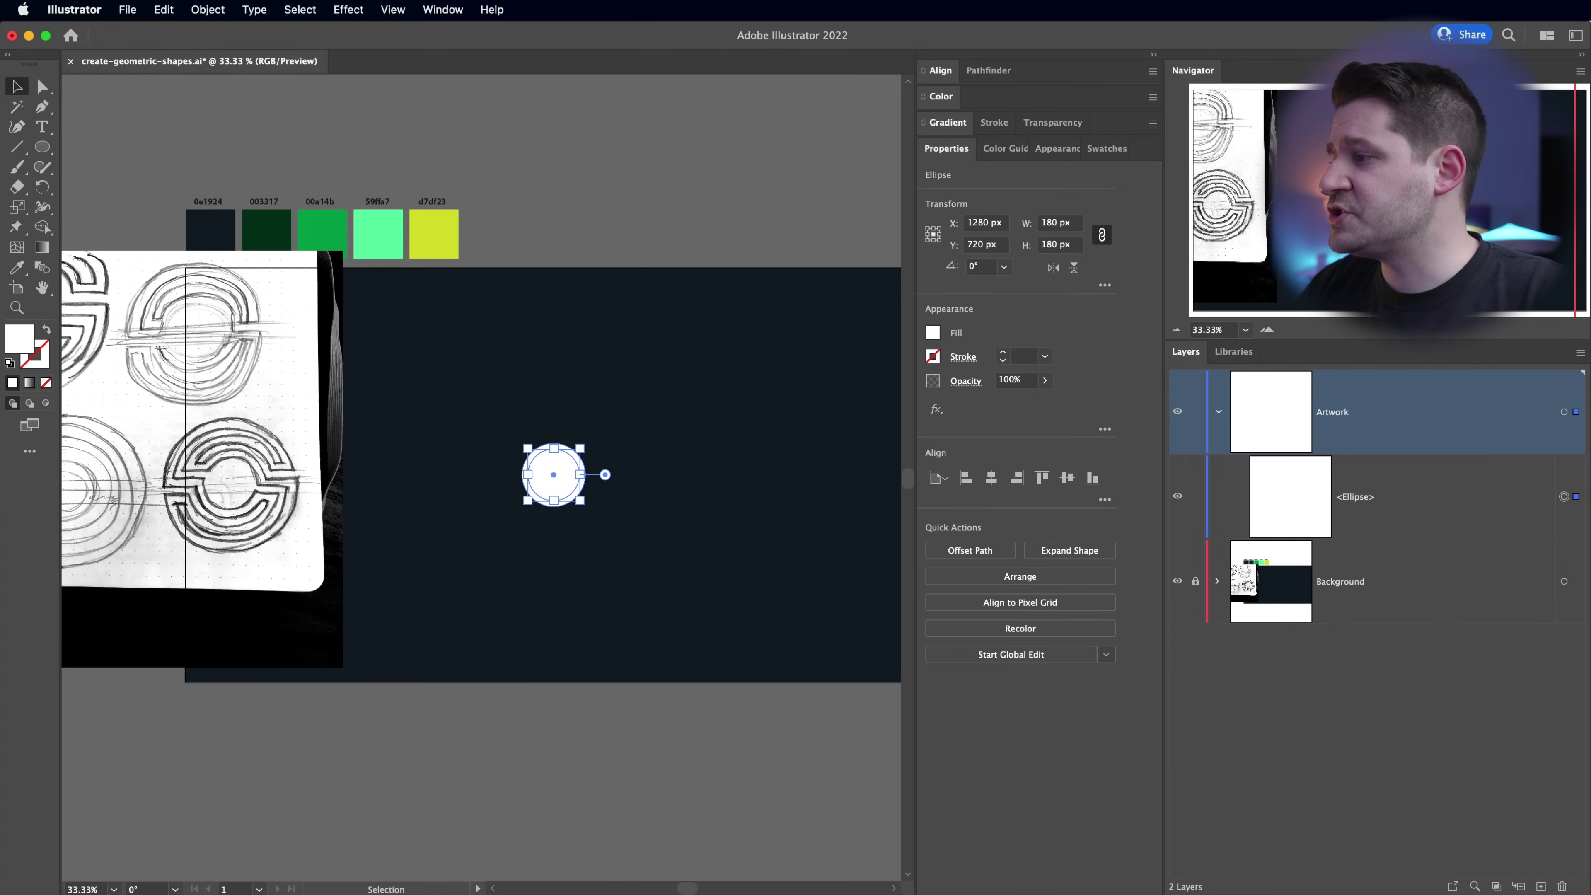
pyautogui.moveTo(856, 359); pyautogui.dragTo(777, 263)
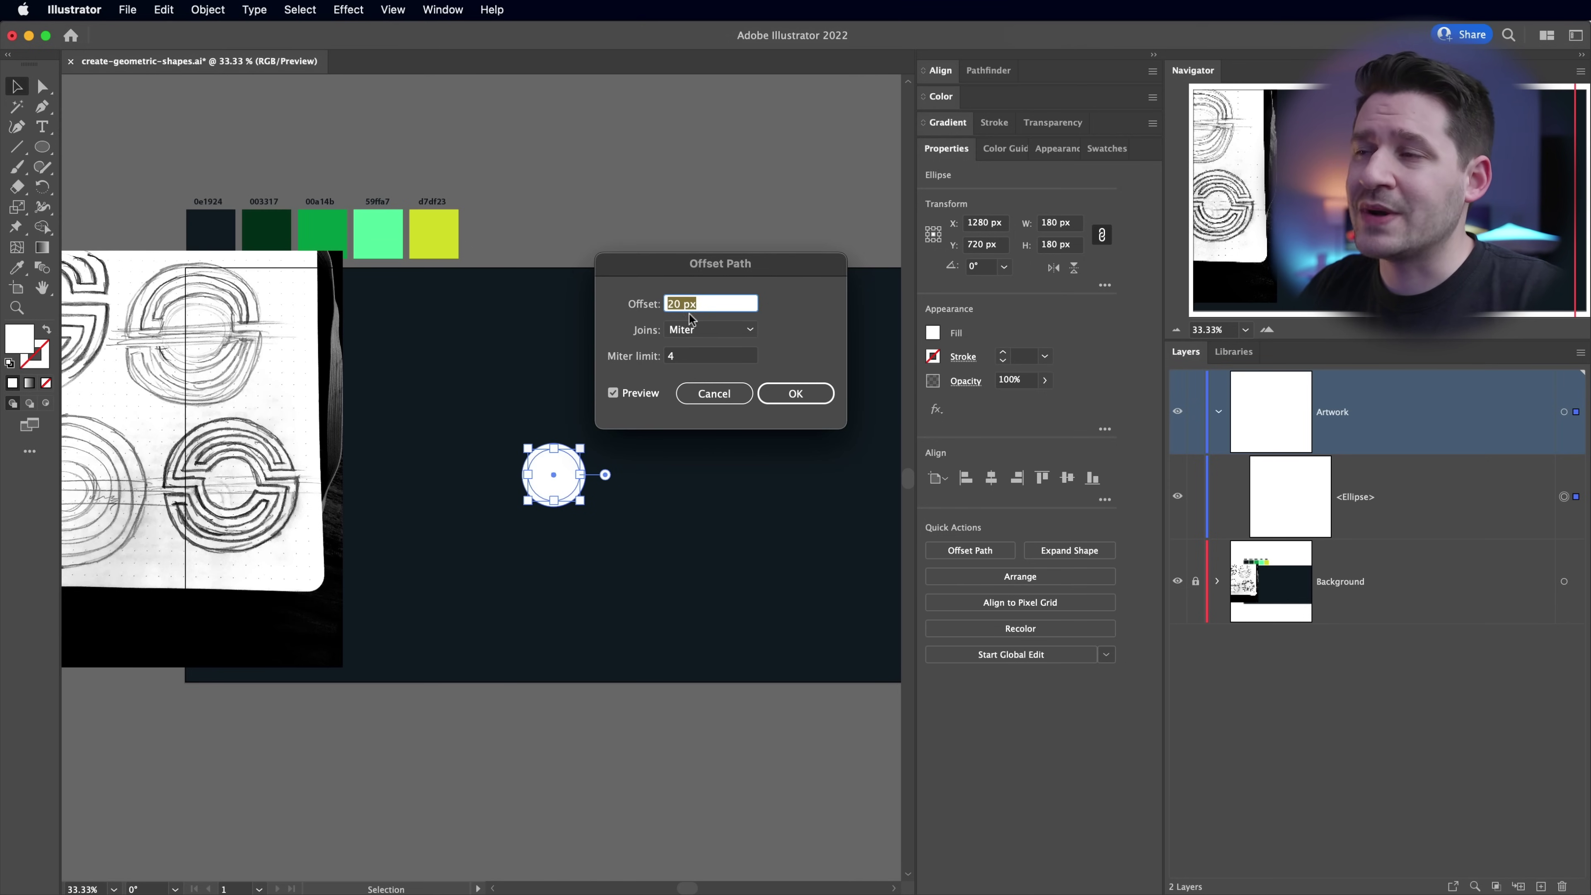
pyautogui.click(699, 304)
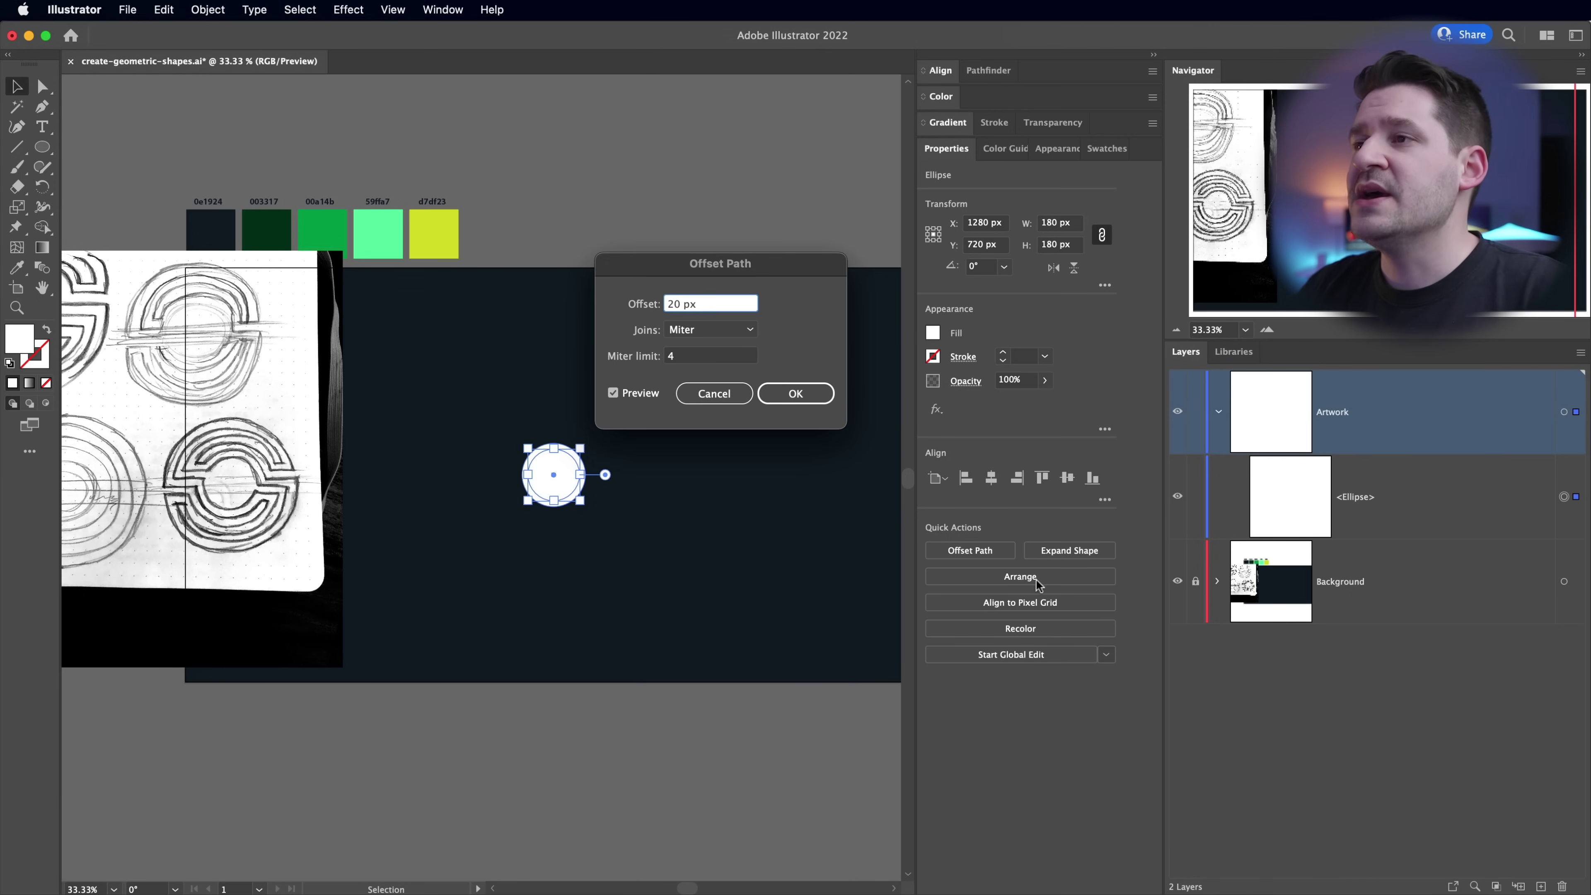
pyautogui.click(800, 391)
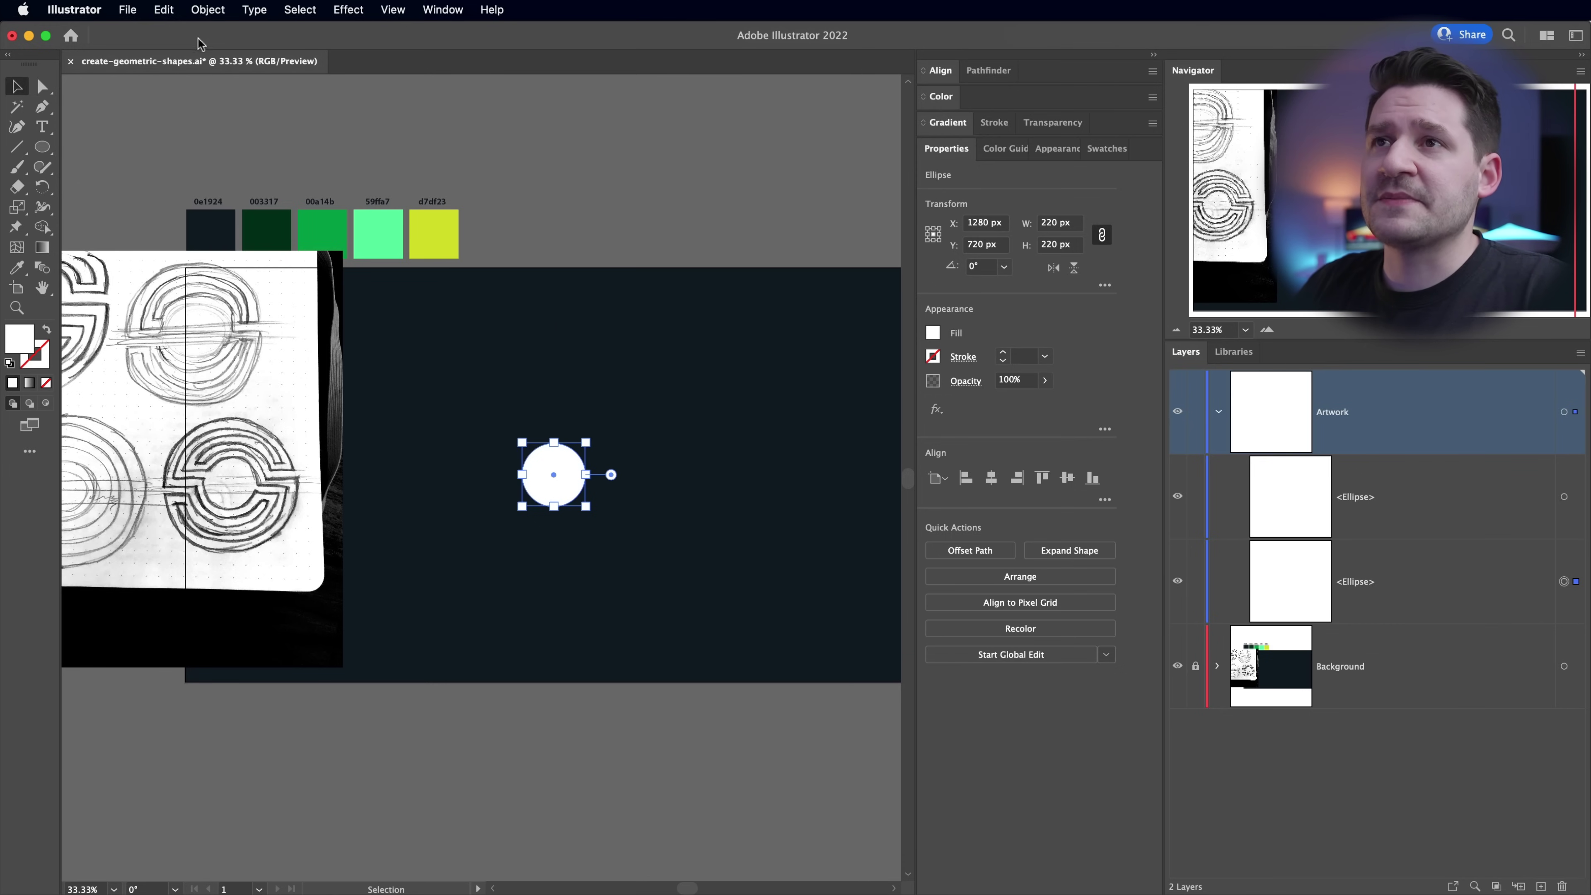
pyautogui.click(194, 14)
pyautogui.moveTo(269, 433)
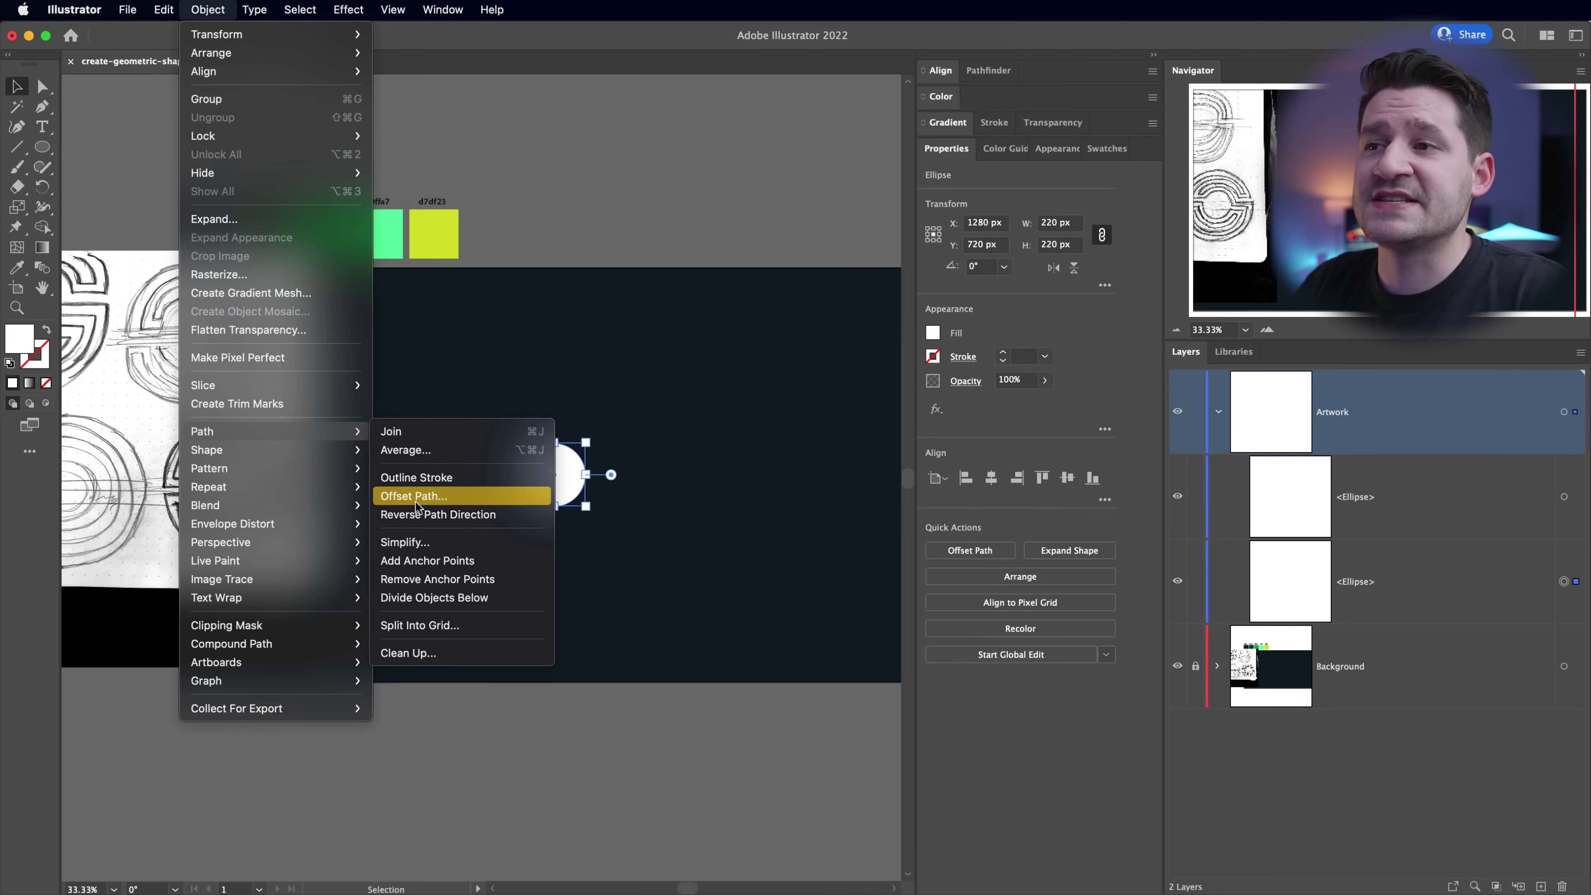
pyautogui.moveTo(156, 10)
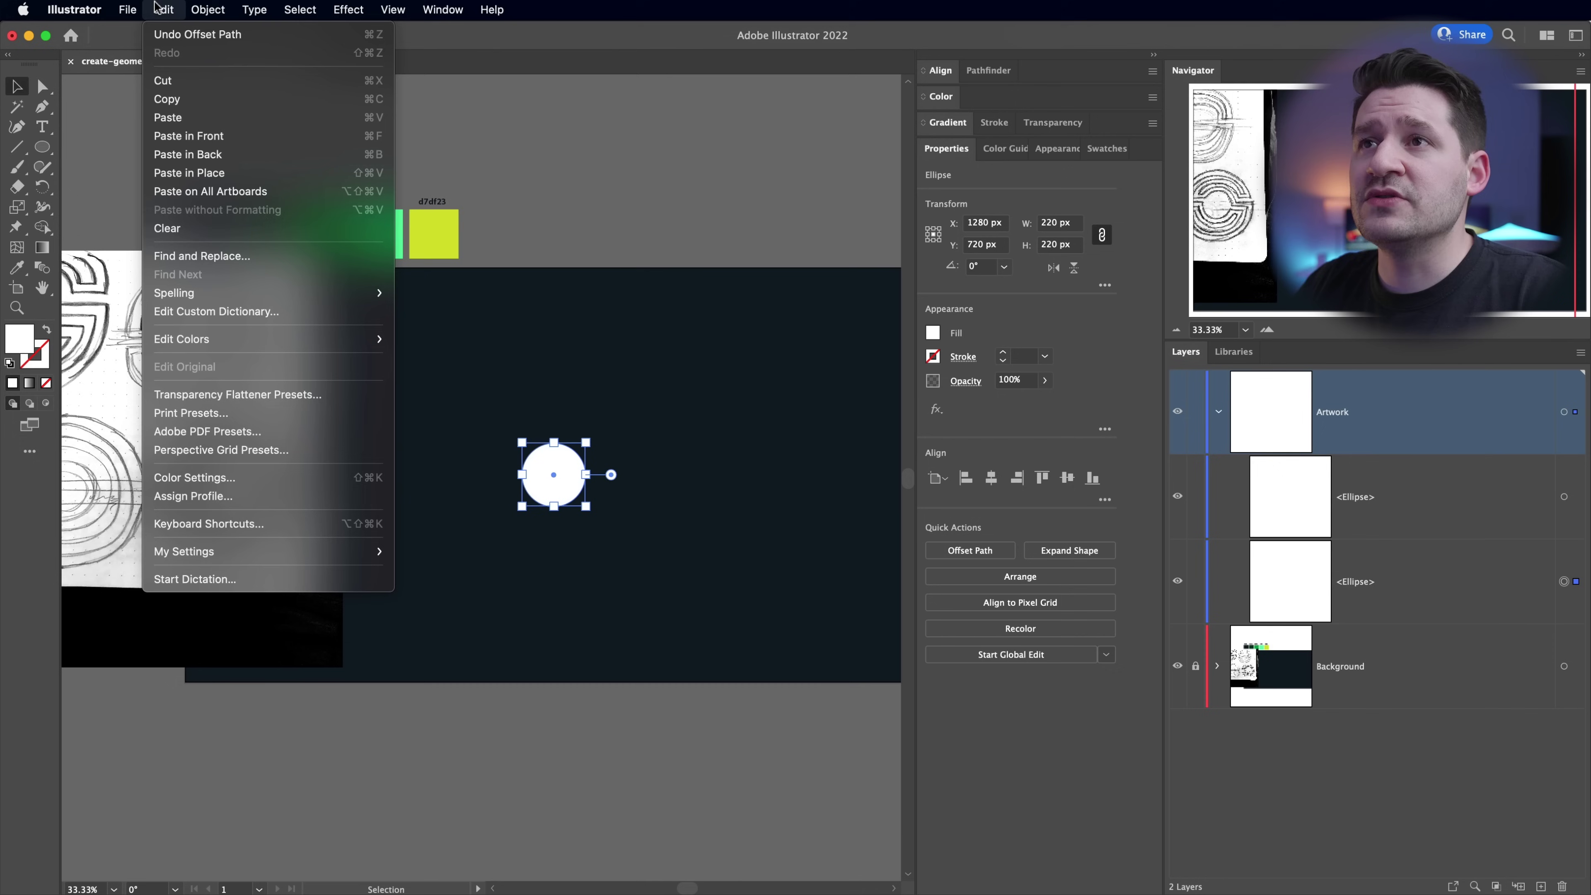
pyautogui.click(309, 525)
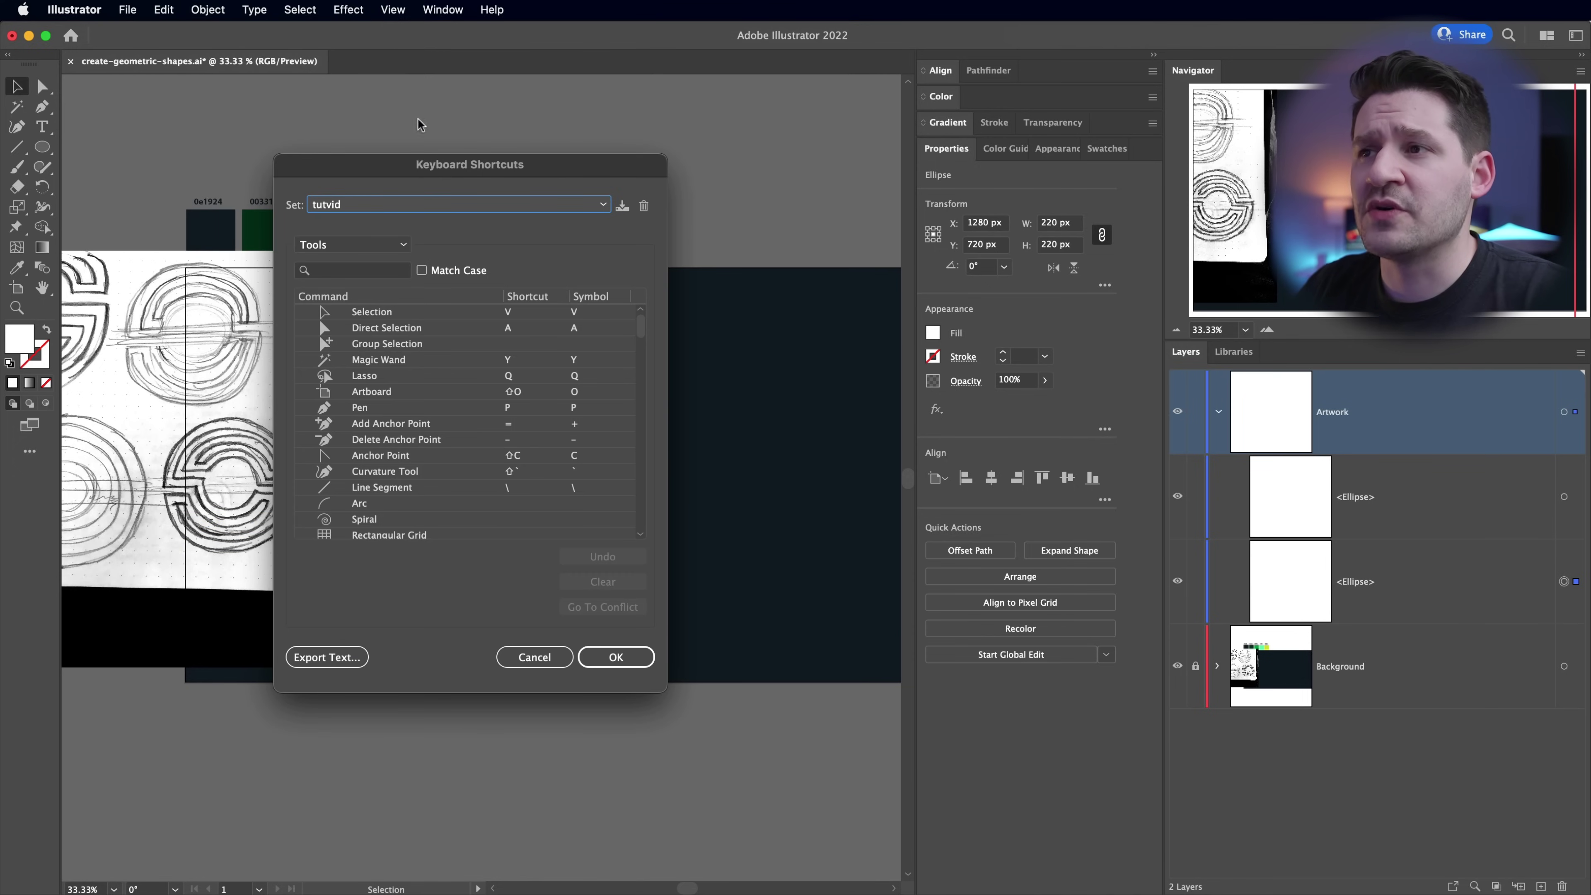
pyautogui.click(539, 657)
# - Open the keyboard shortcut settings and expand the Path commands within the Object menu commands
pyautogui.click(166, 10)
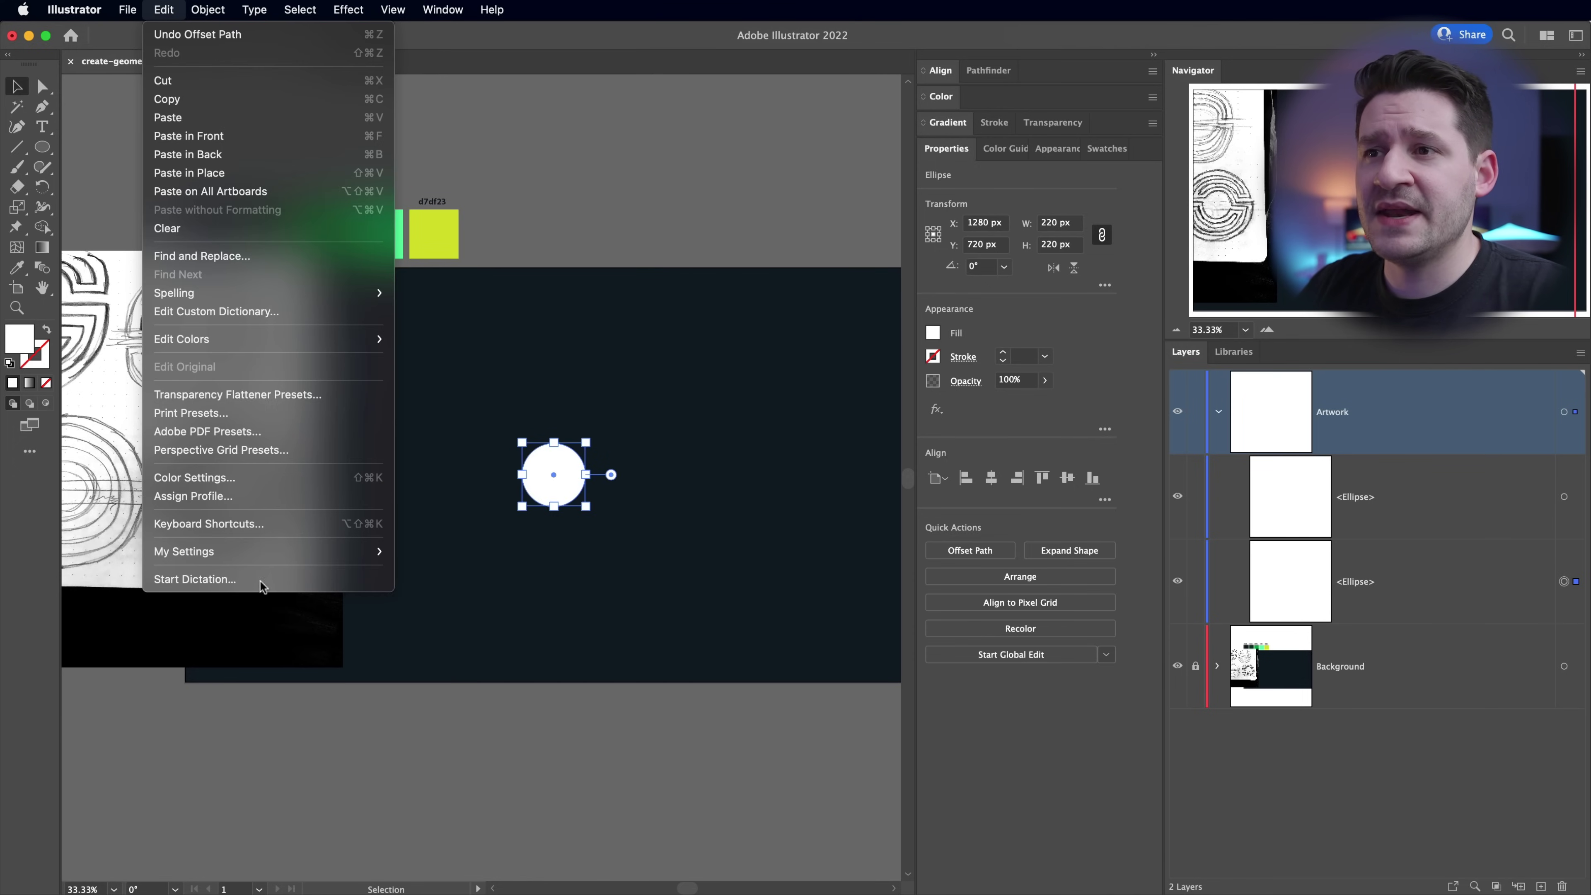
pyautogui.click(245, 523)
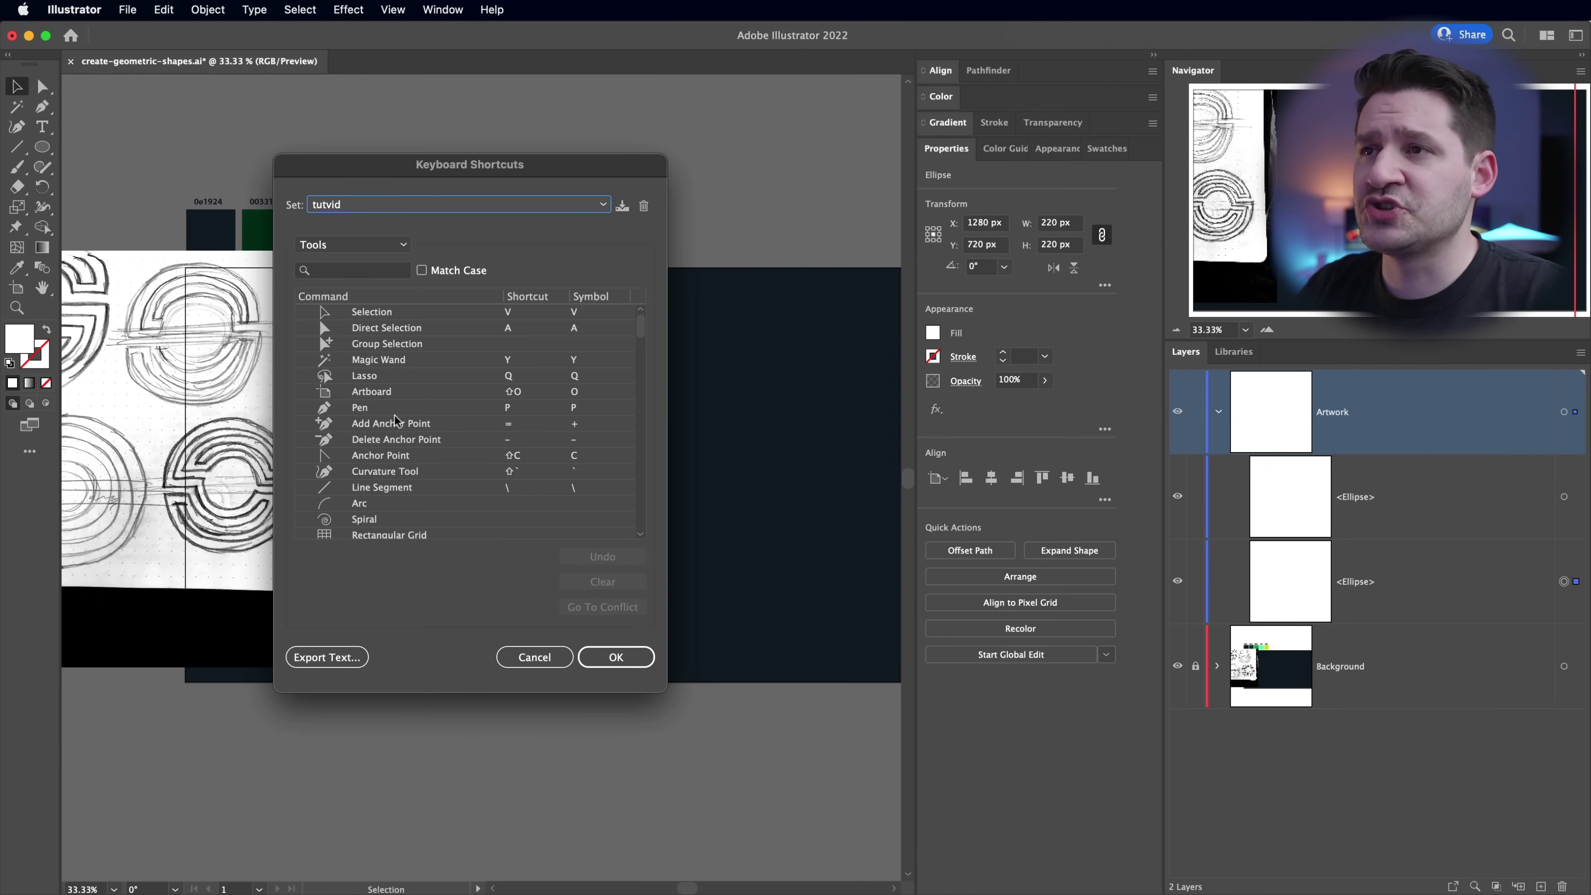
pyautogui.click(362, 245)
pyautogui.click(362, 264)
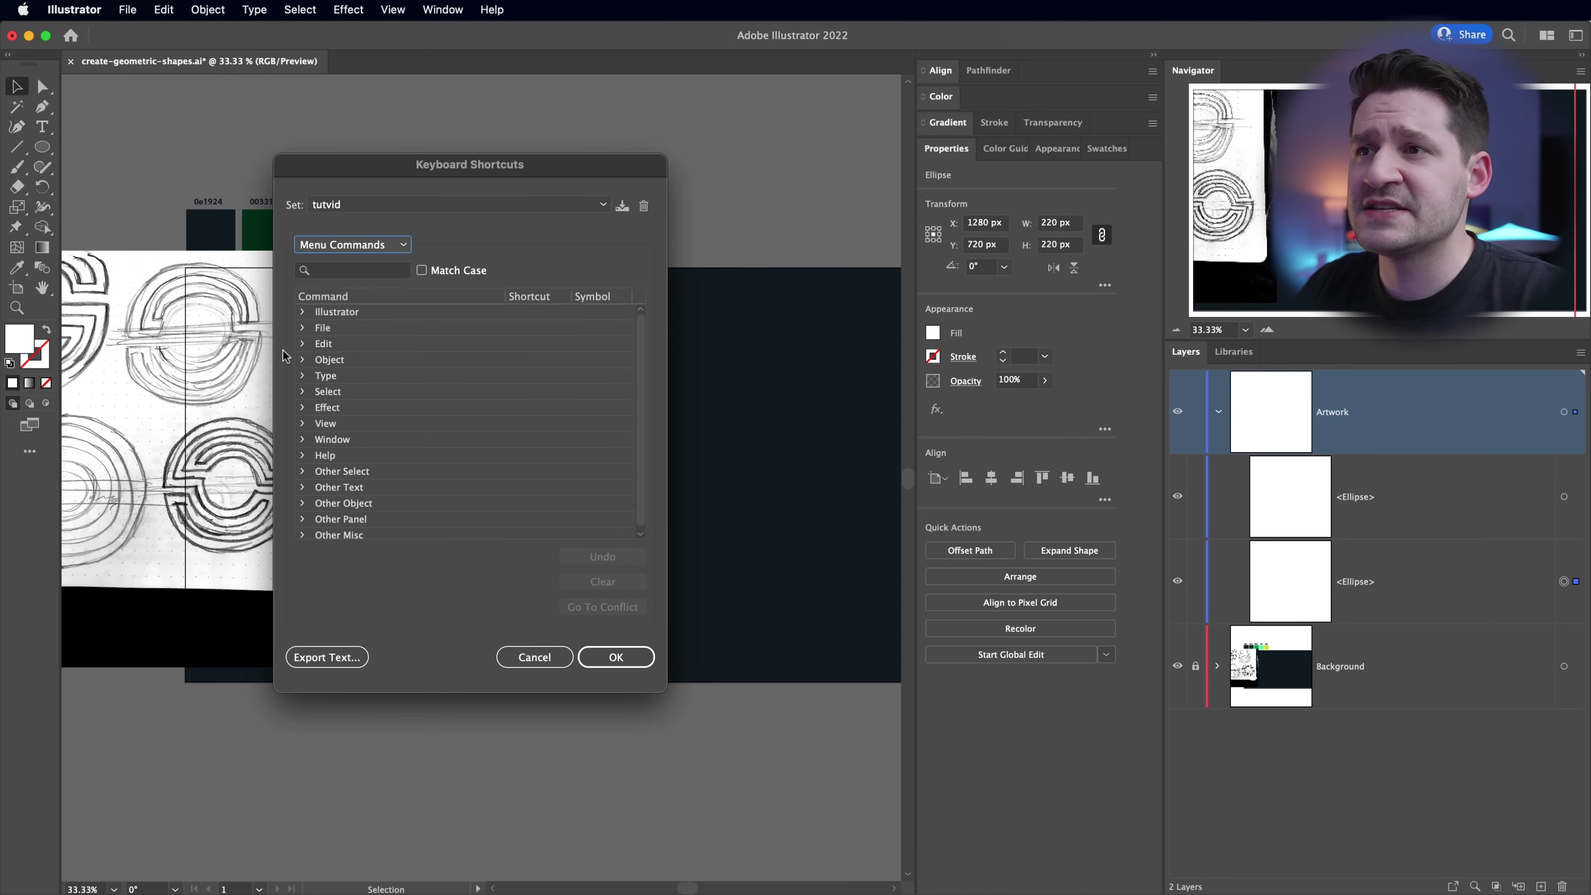
pyautogui.click(304, 359)
pyautogui.scroll(-6, 313, 369)
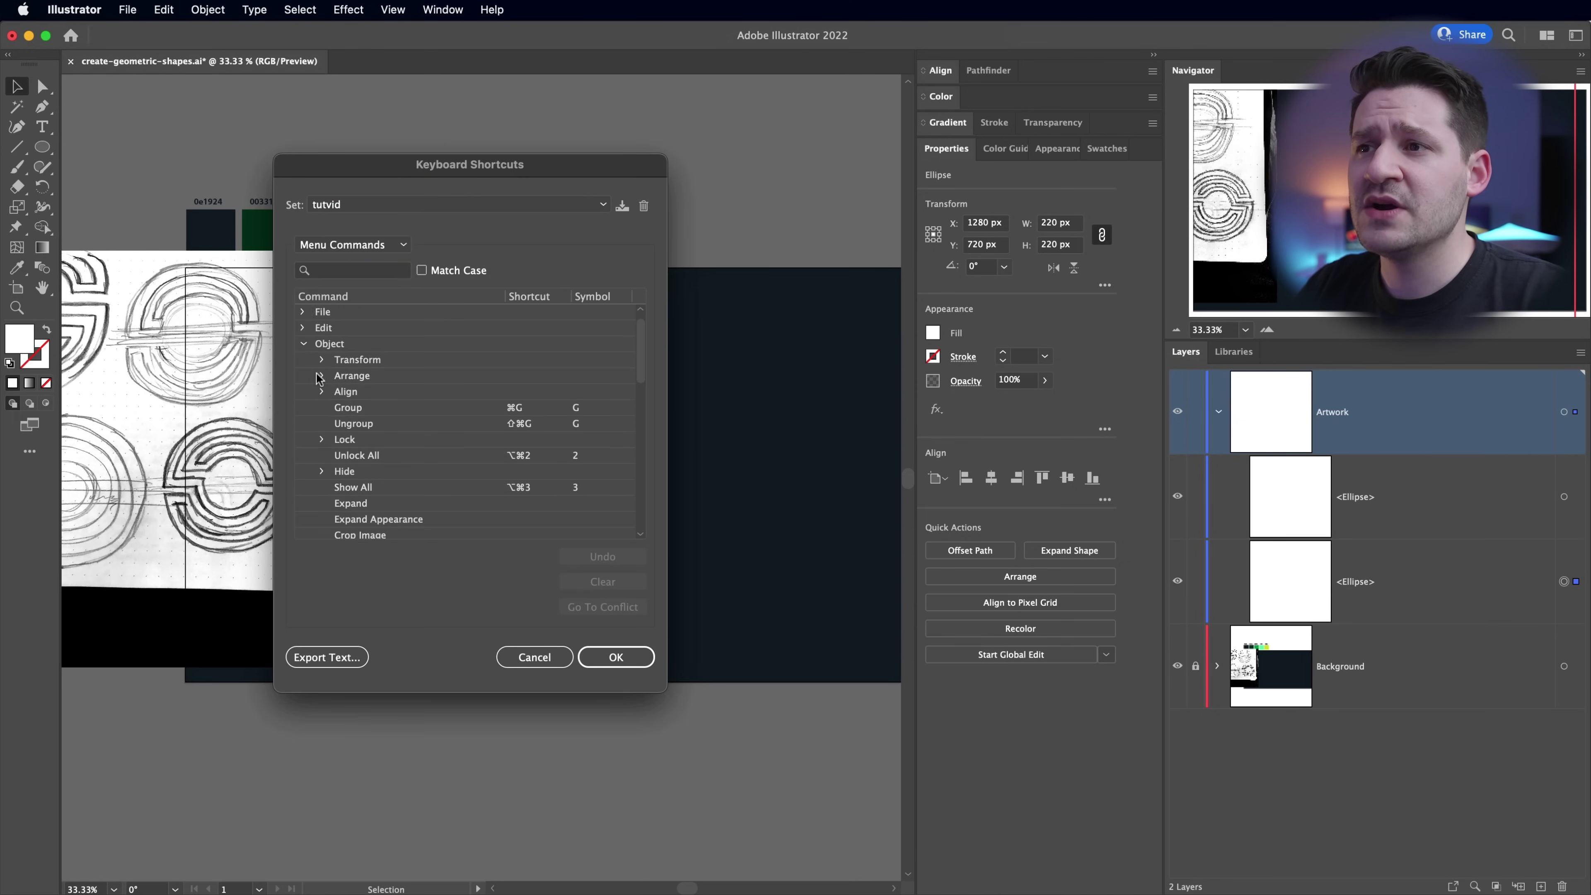
pyautogui.scroll(-3, 317, 380)
pyautogui.click(338, 361)
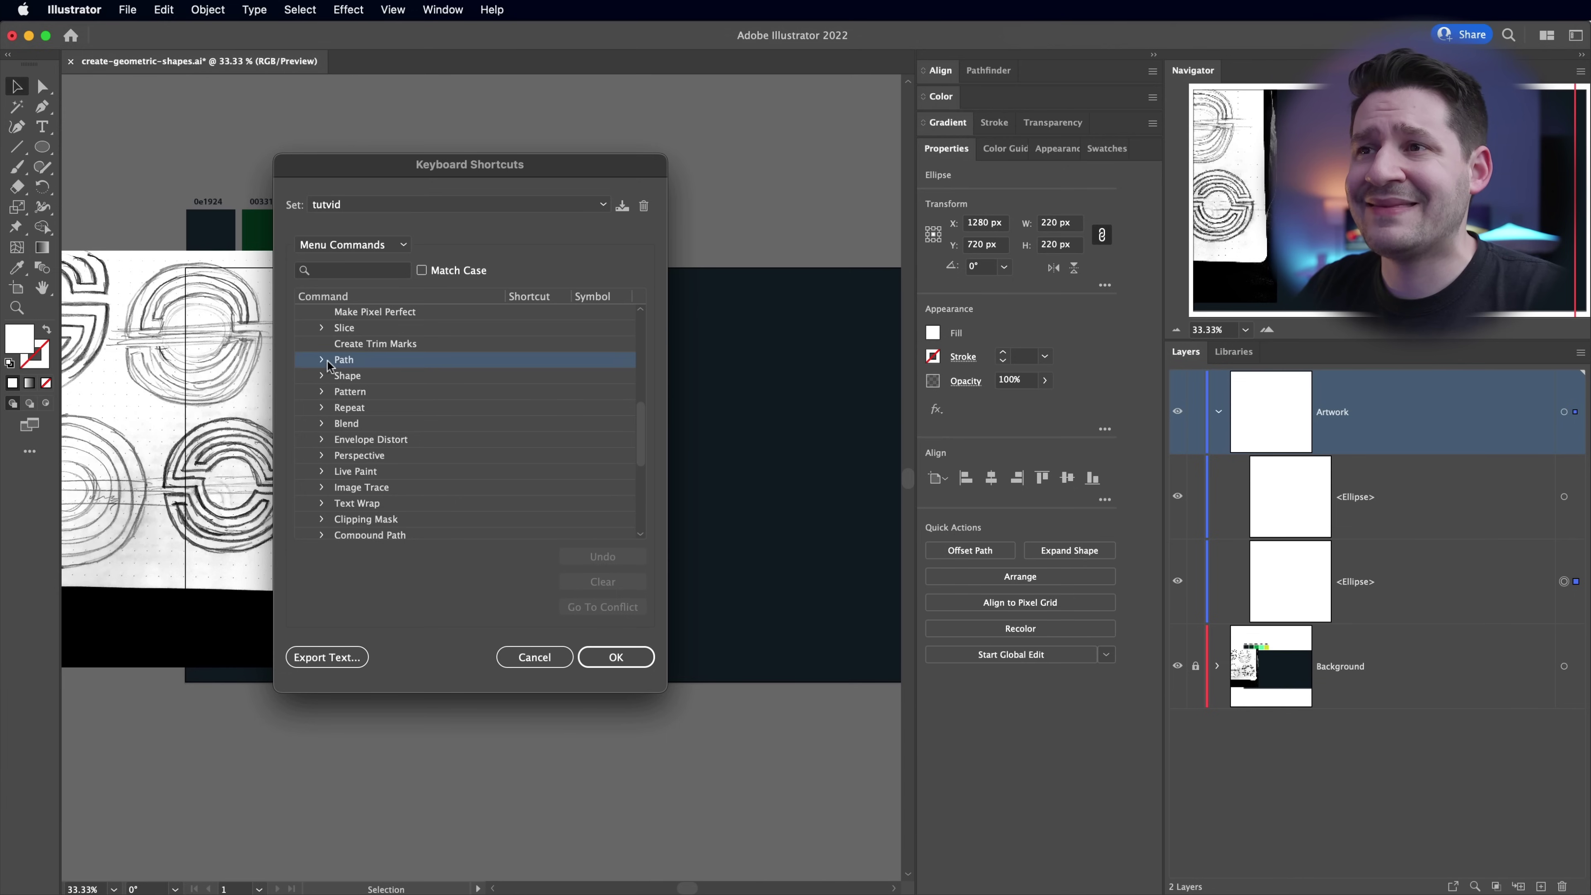
pyautogui.click(322, 361)
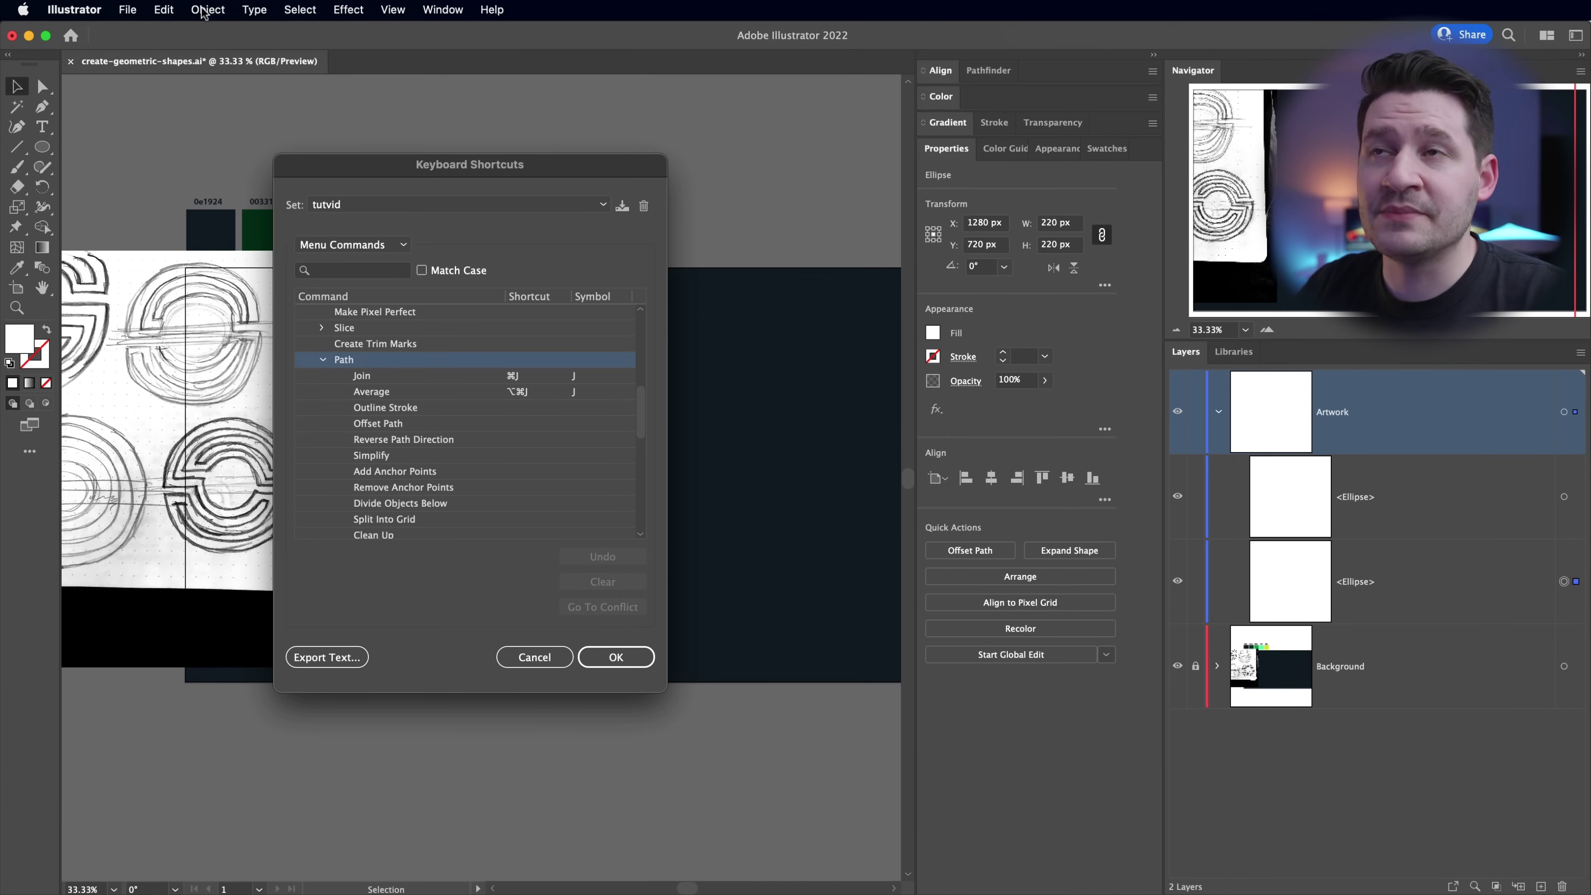
# - Assign Shift+Cmd+6 as the shortcut for Offset Path and overwrite the tutvid shortcut set
pyautogui.click(377, 425)
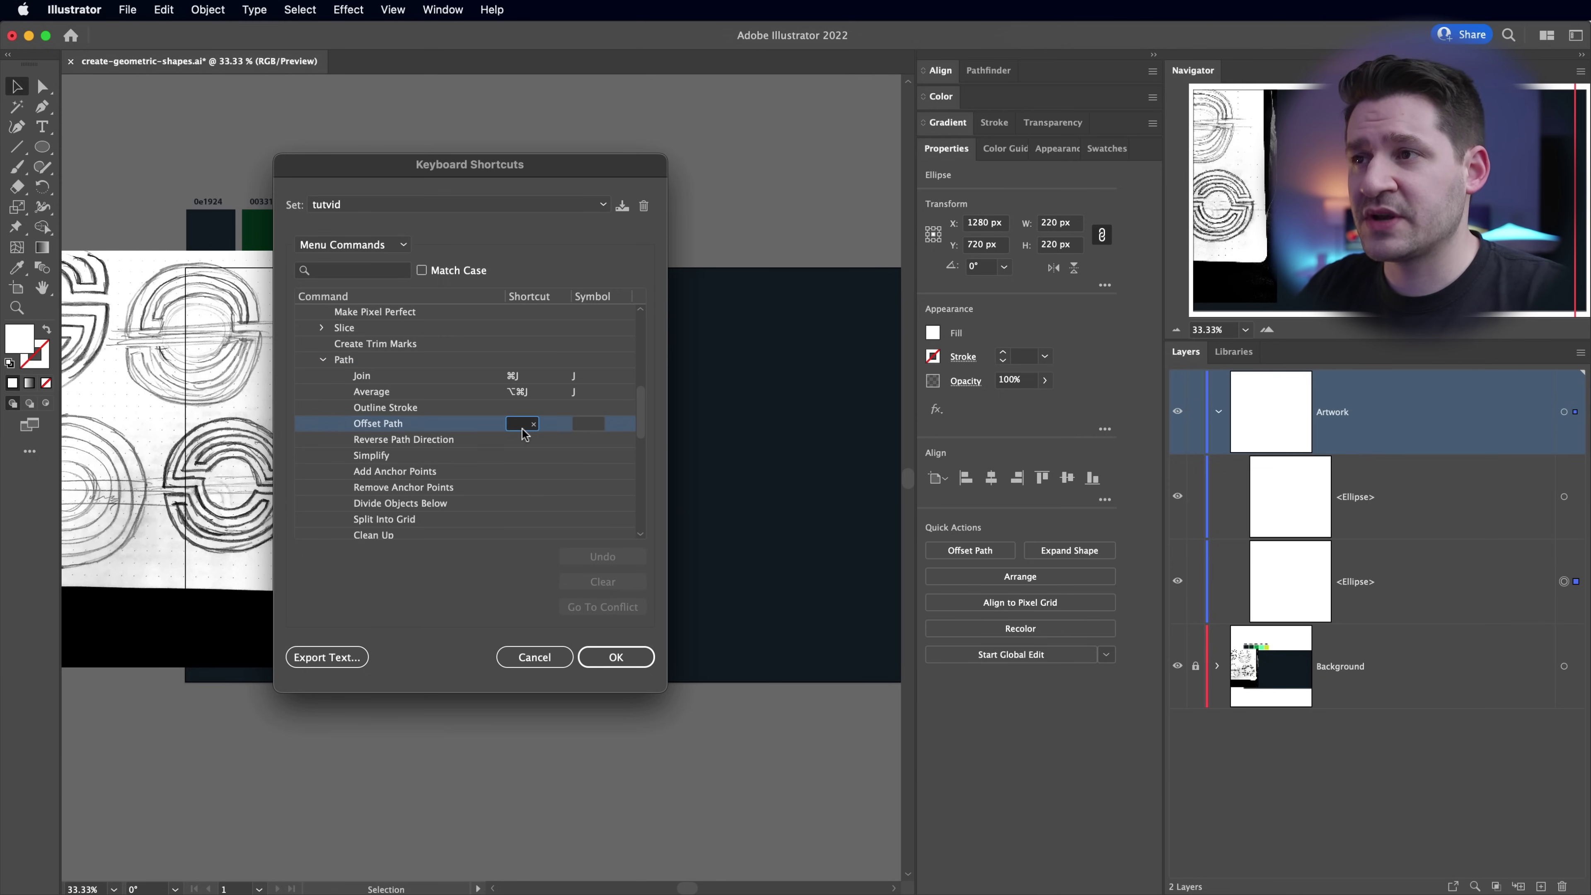
pyautogui.press('shift+super+6')
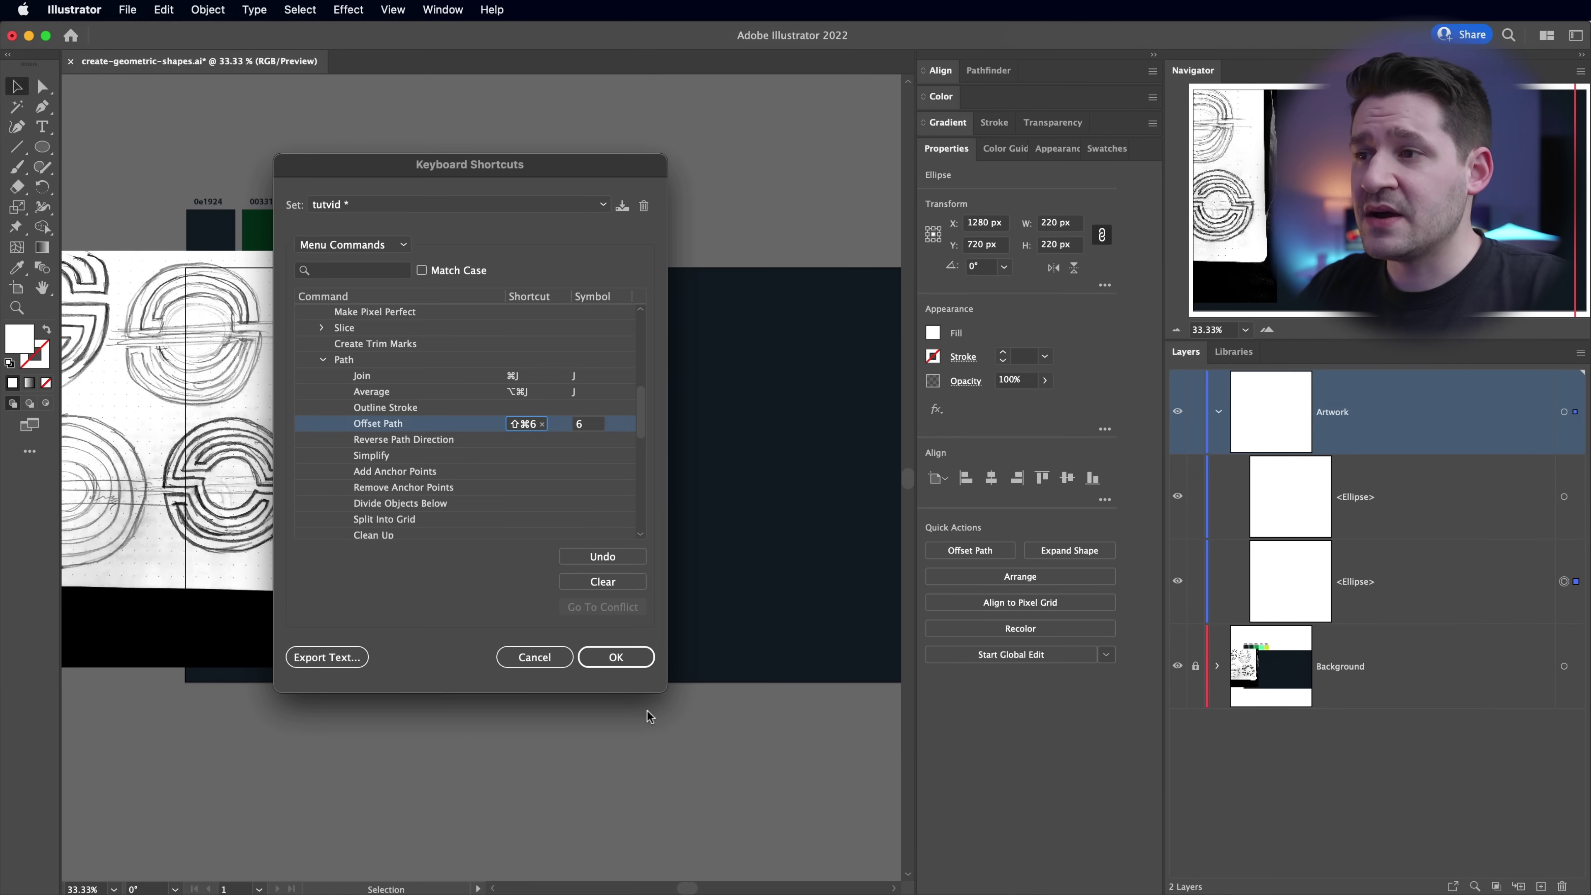
pyautogui.click(614, 658)
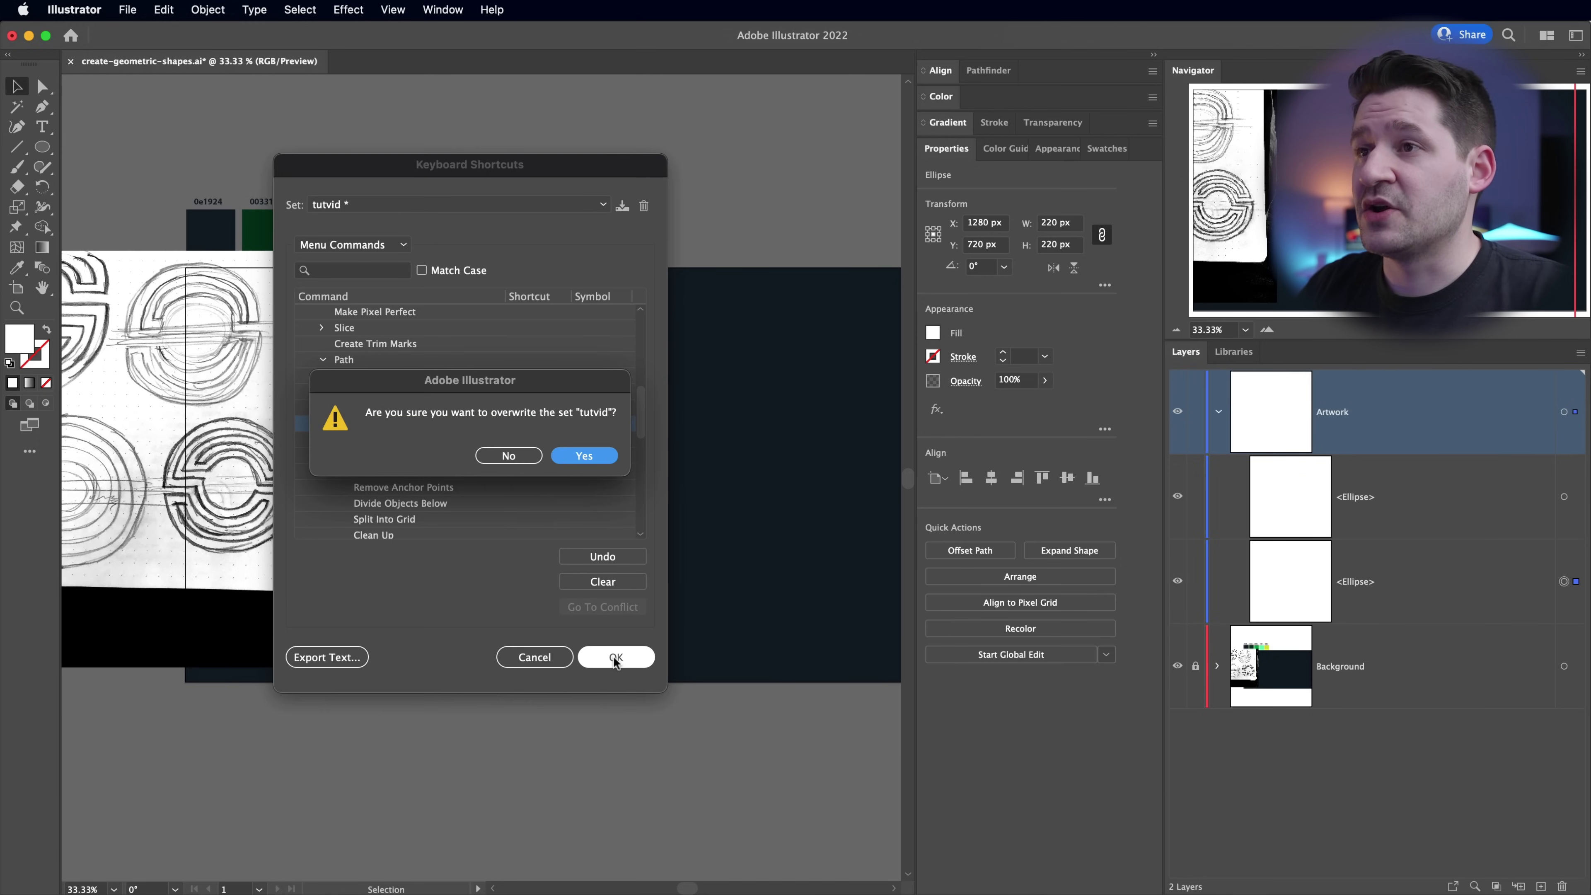
pyautogui.moveTo(571, 399); pyautogui.dragTo(551, 443)
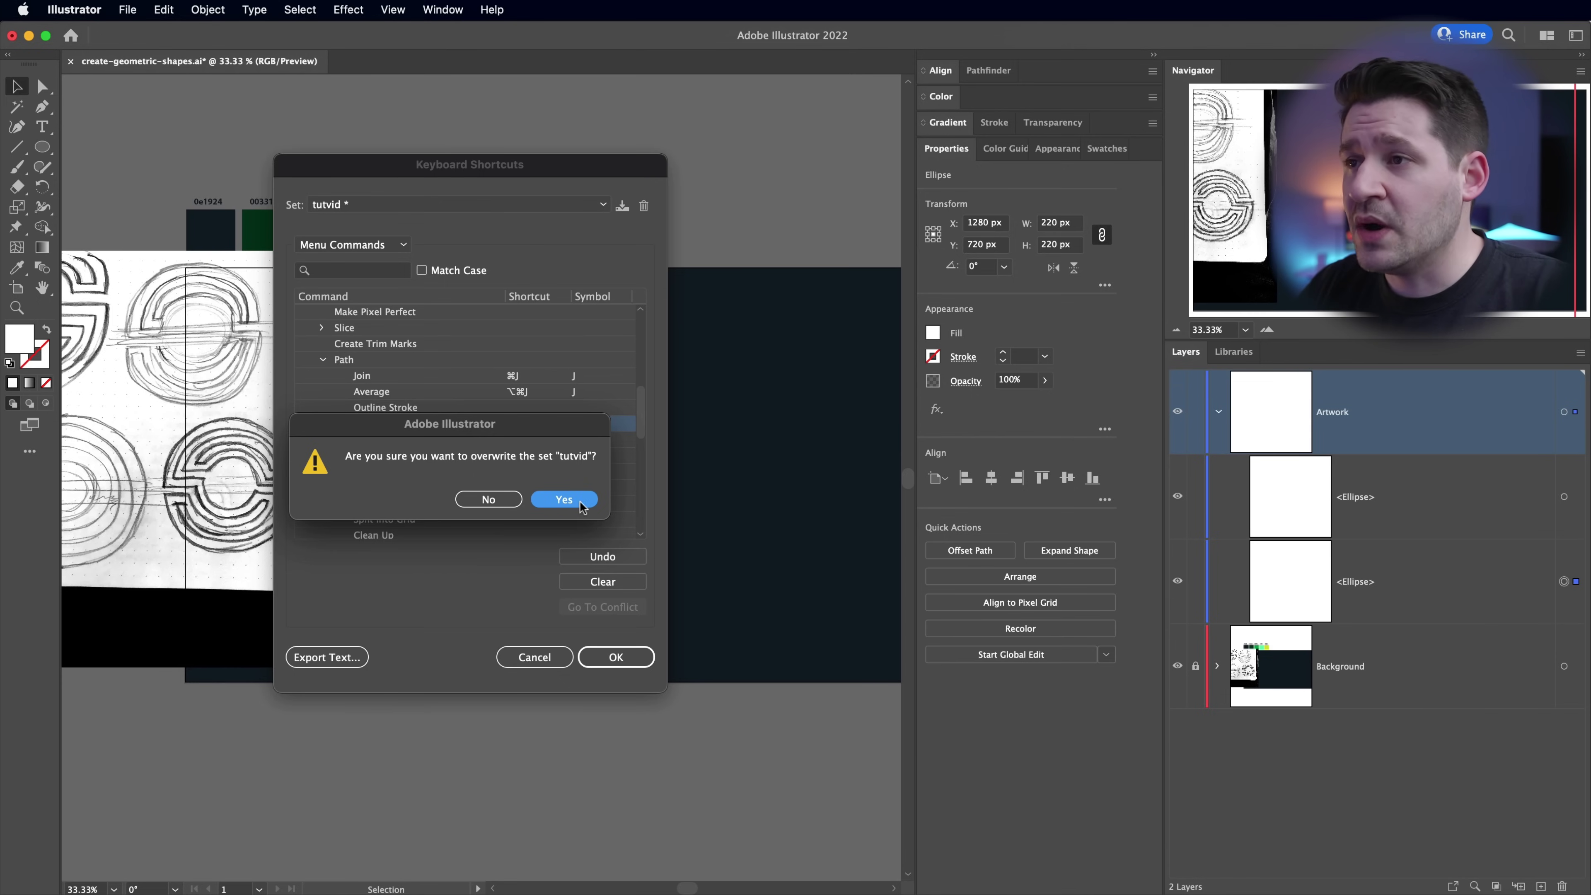
pyautogui.click(564, 499)
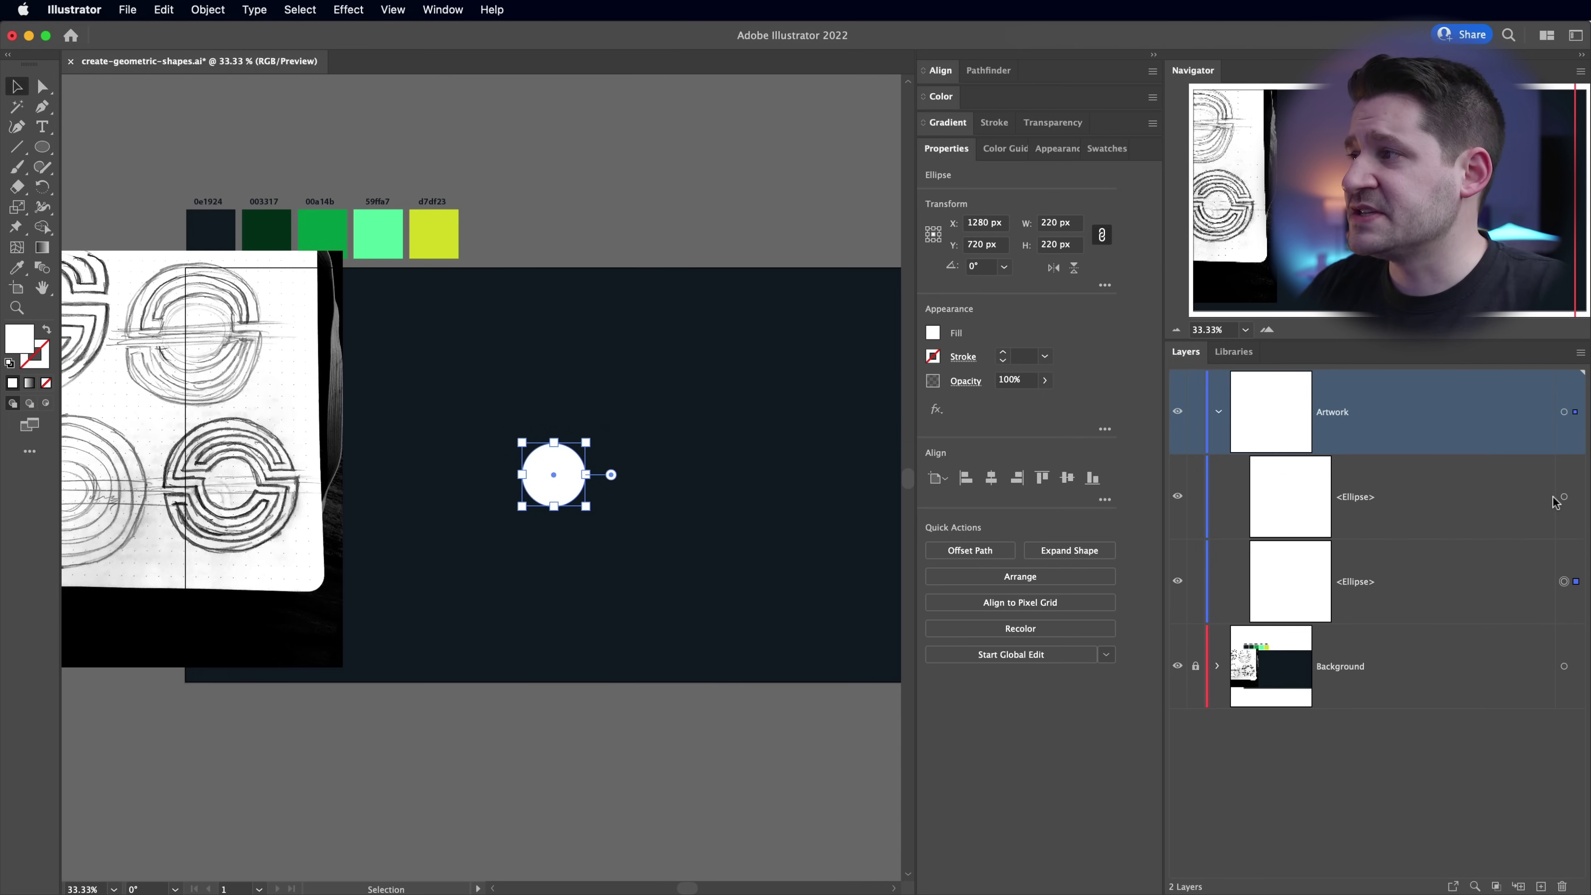
# - Select the 220 px circle and repeatedly offset each new outer circle by 20 px until the largest is 860 px wide
pyautogui.click(1565, 497)
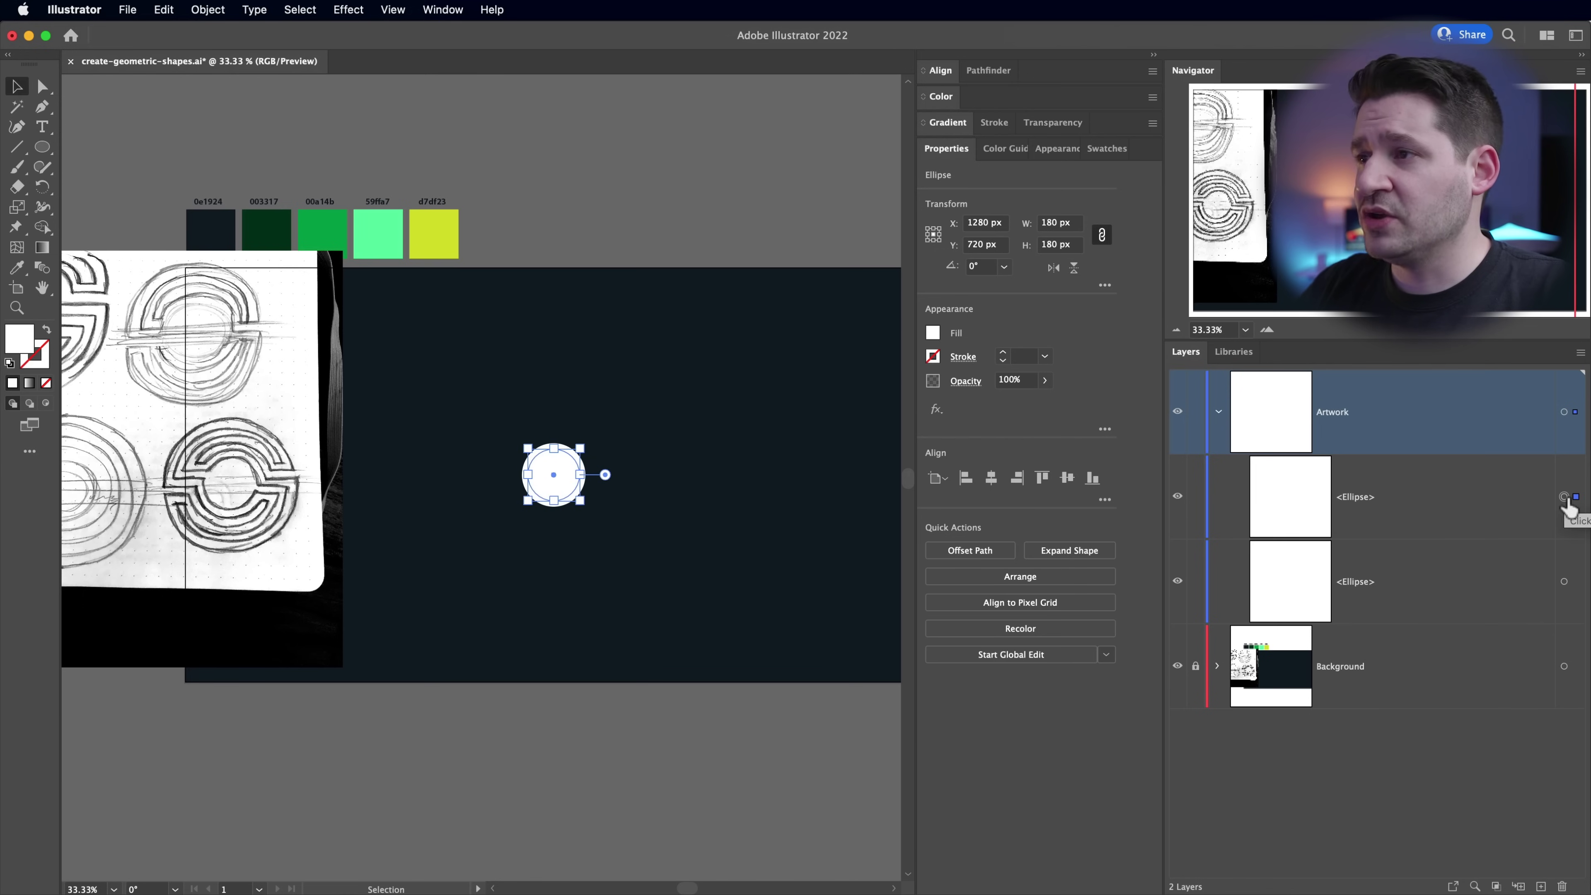
pyautogui.click(1565, 583)
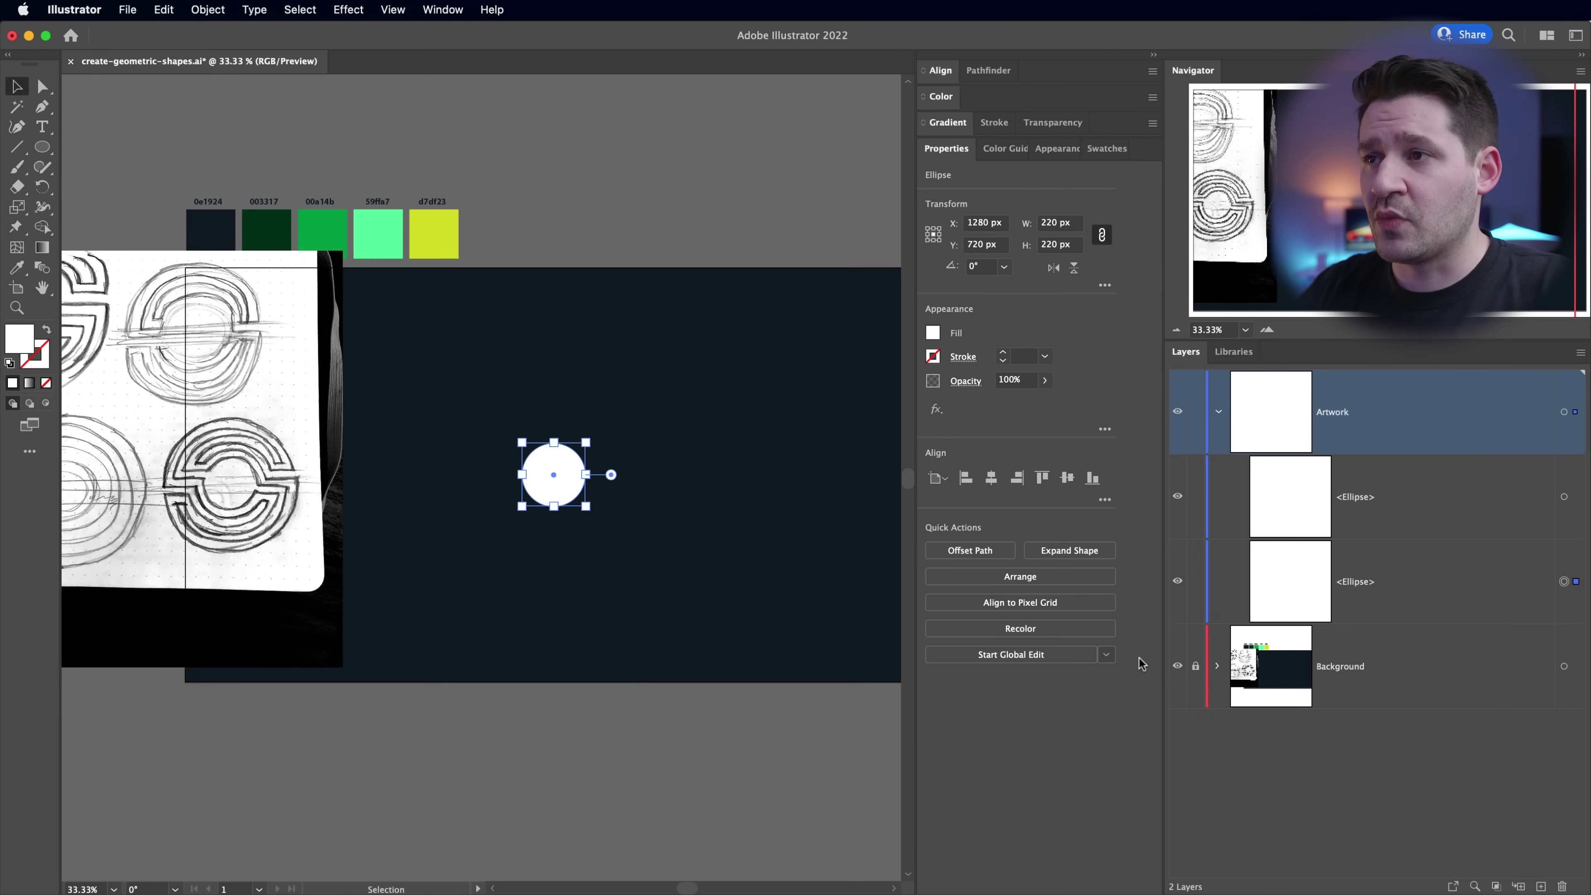
pyautogui.press('super+shift+6')
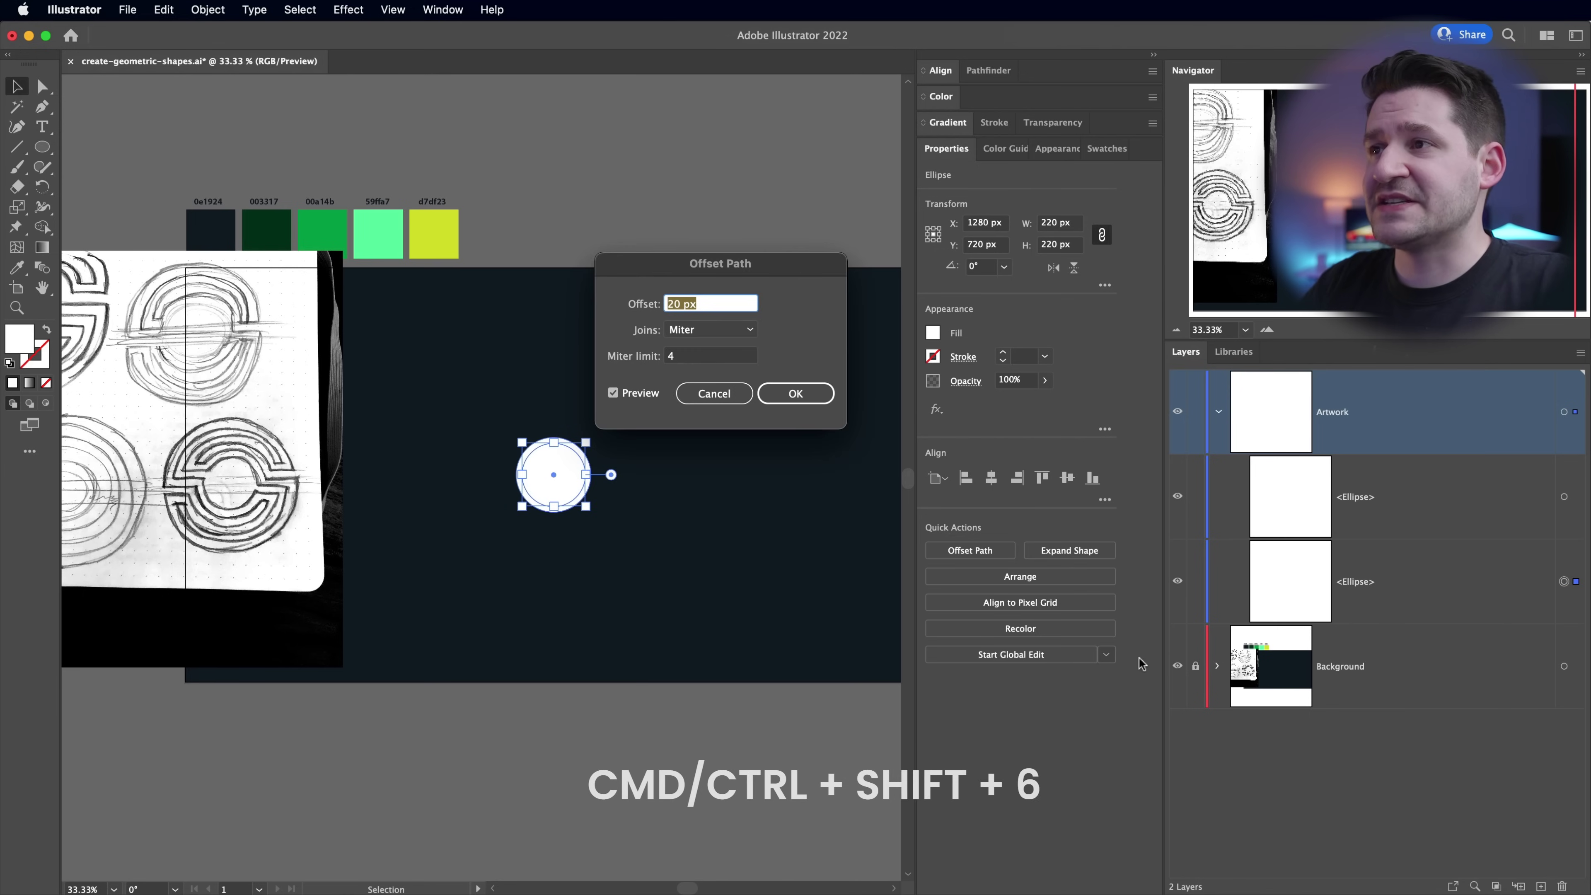
pyautogui.press('Return')
pyautogui.press('super+shift+6')
pyautogui.press('Return')
pyautogui.press('super+shift+6')
pyautogui.press('Return')
pyautogui.press('super+shift+6')
pyautogui.press('Return')
pyautogui.press('super+shift+6')
pyautogui.press('Return')
pyautogui.press('super+shift+6')
pyautogui.press('Return')
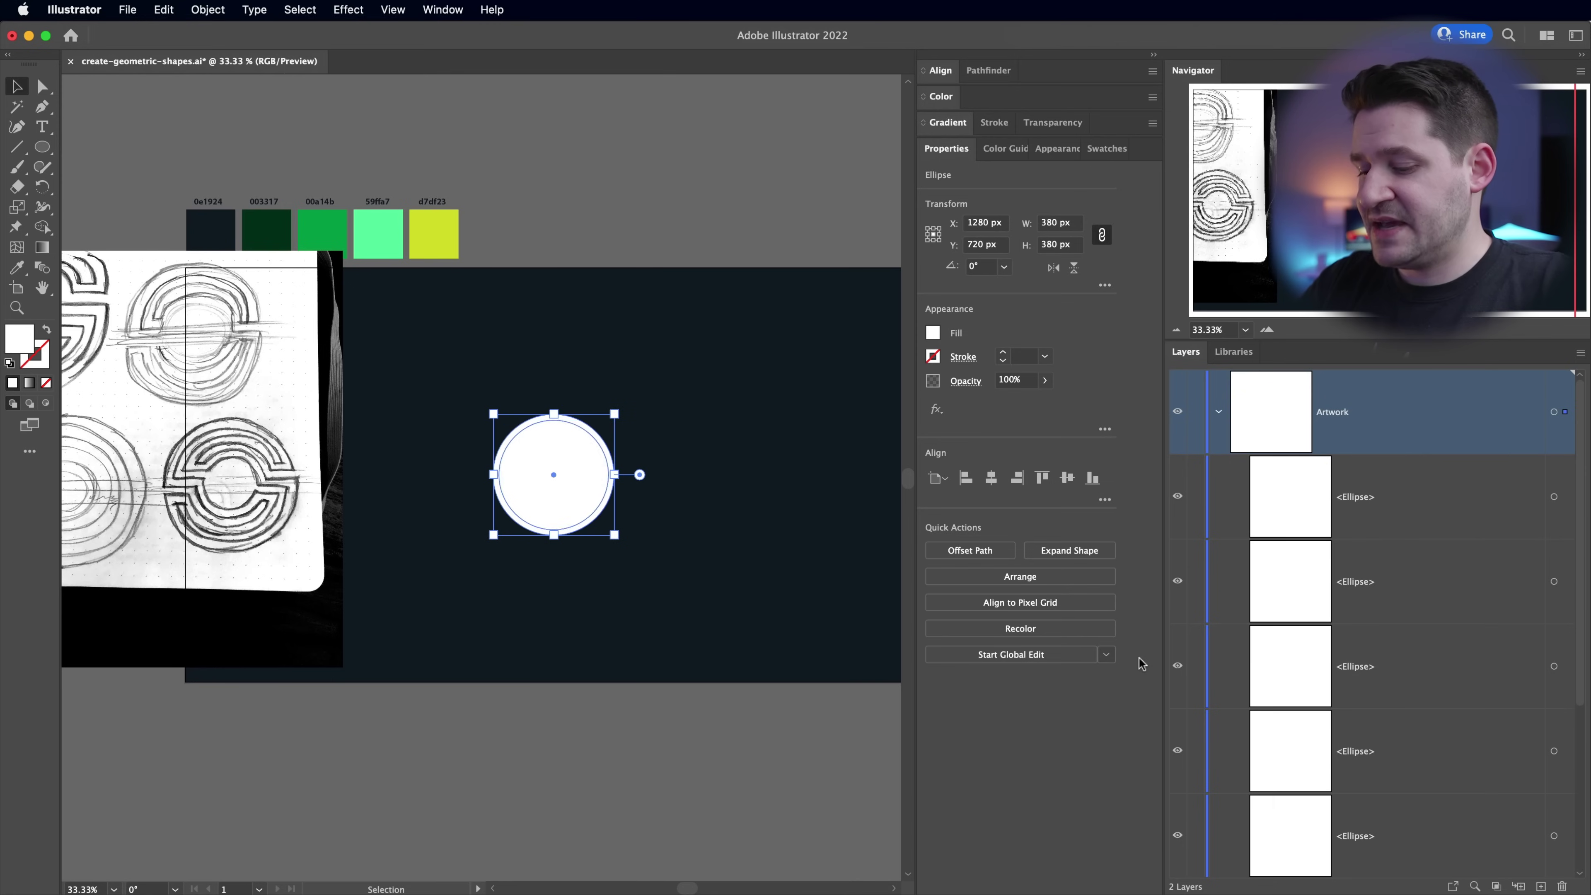
pyautogui.press('super+shift+6')
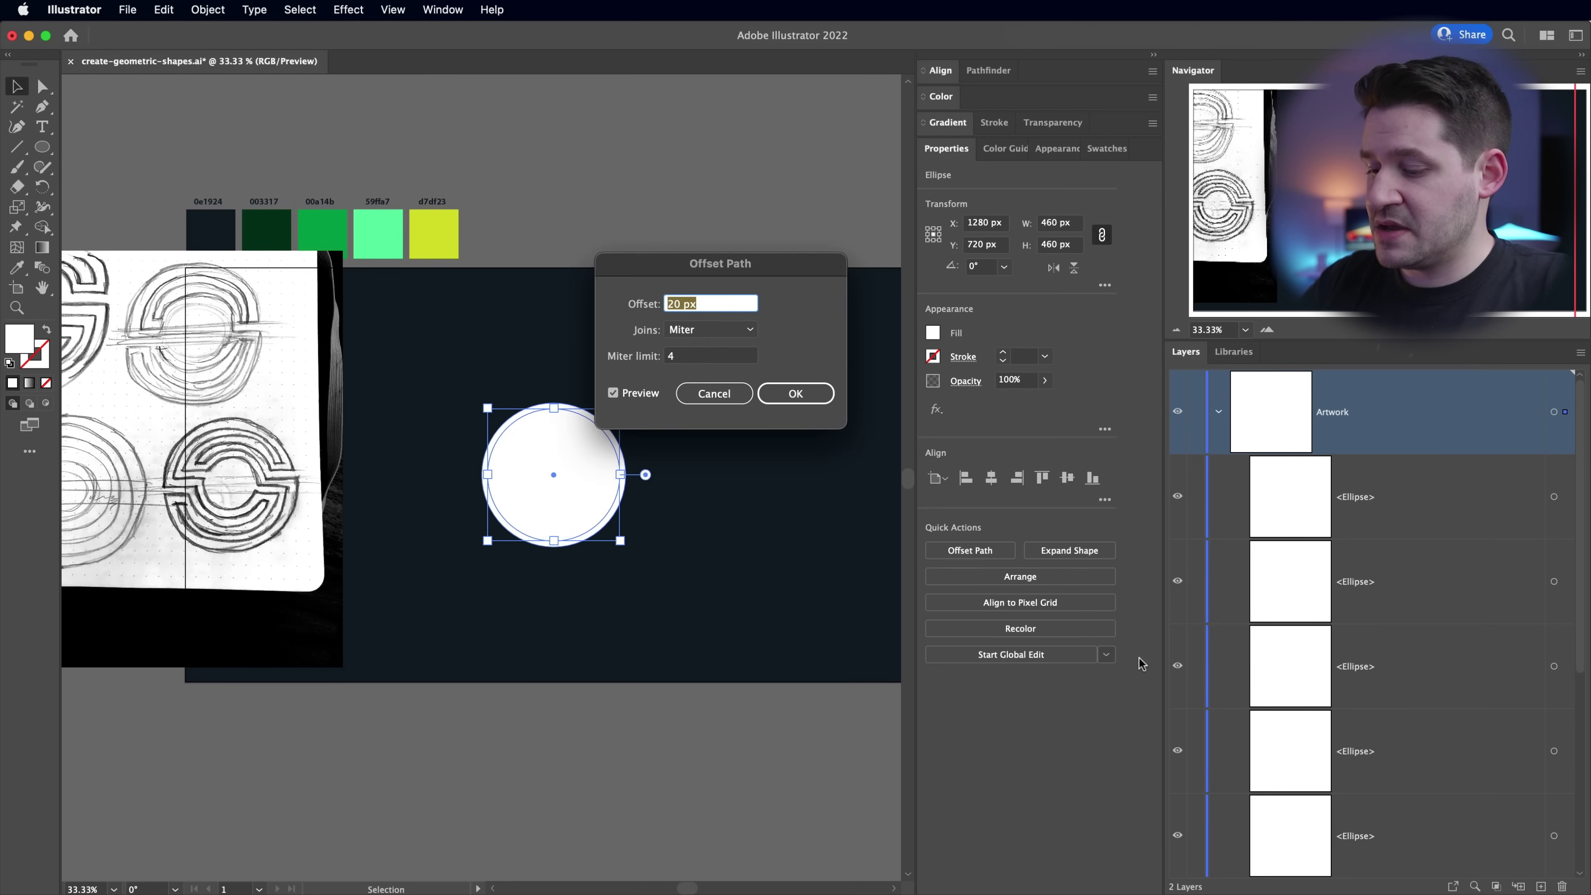
pyautogui.press('Return')
pyautogui.press('super+shift+6')
pyautogui.press('Return')
pyautogui.press('super+shift+6')
pyautogui.press('Return')
pyautogui.press('super+shift+6')
pyautogui.press('Return')
pyautogui.press('super+shift+6')
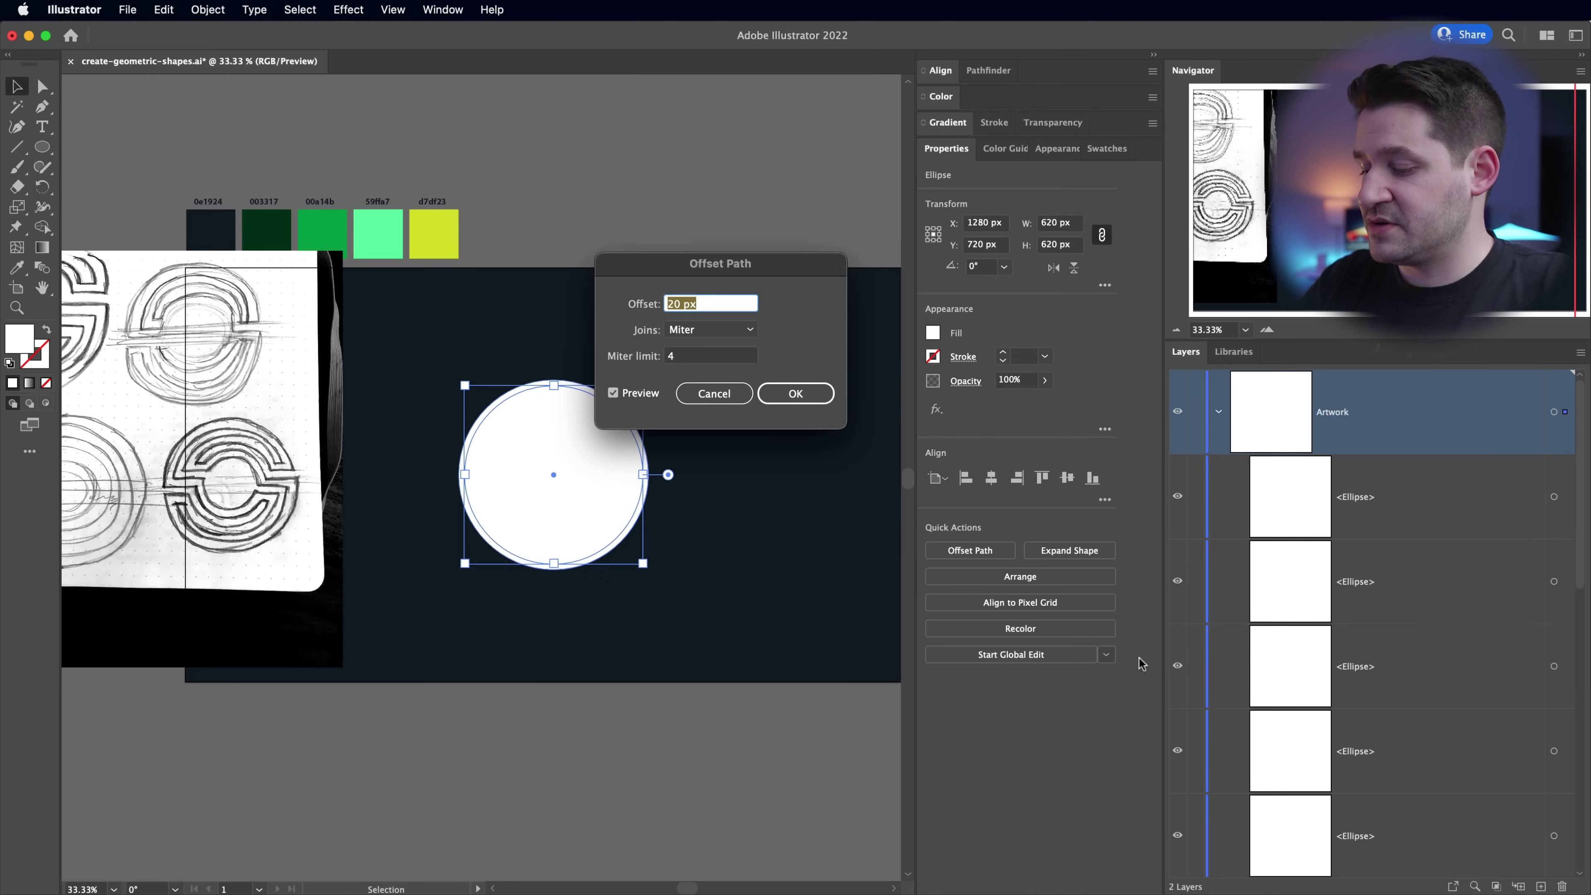
pyautogui.press('Return')
pyautogui.press('super+shift+6')
pyautogui.press('Return')
pyautogui.press('super+shift+6')
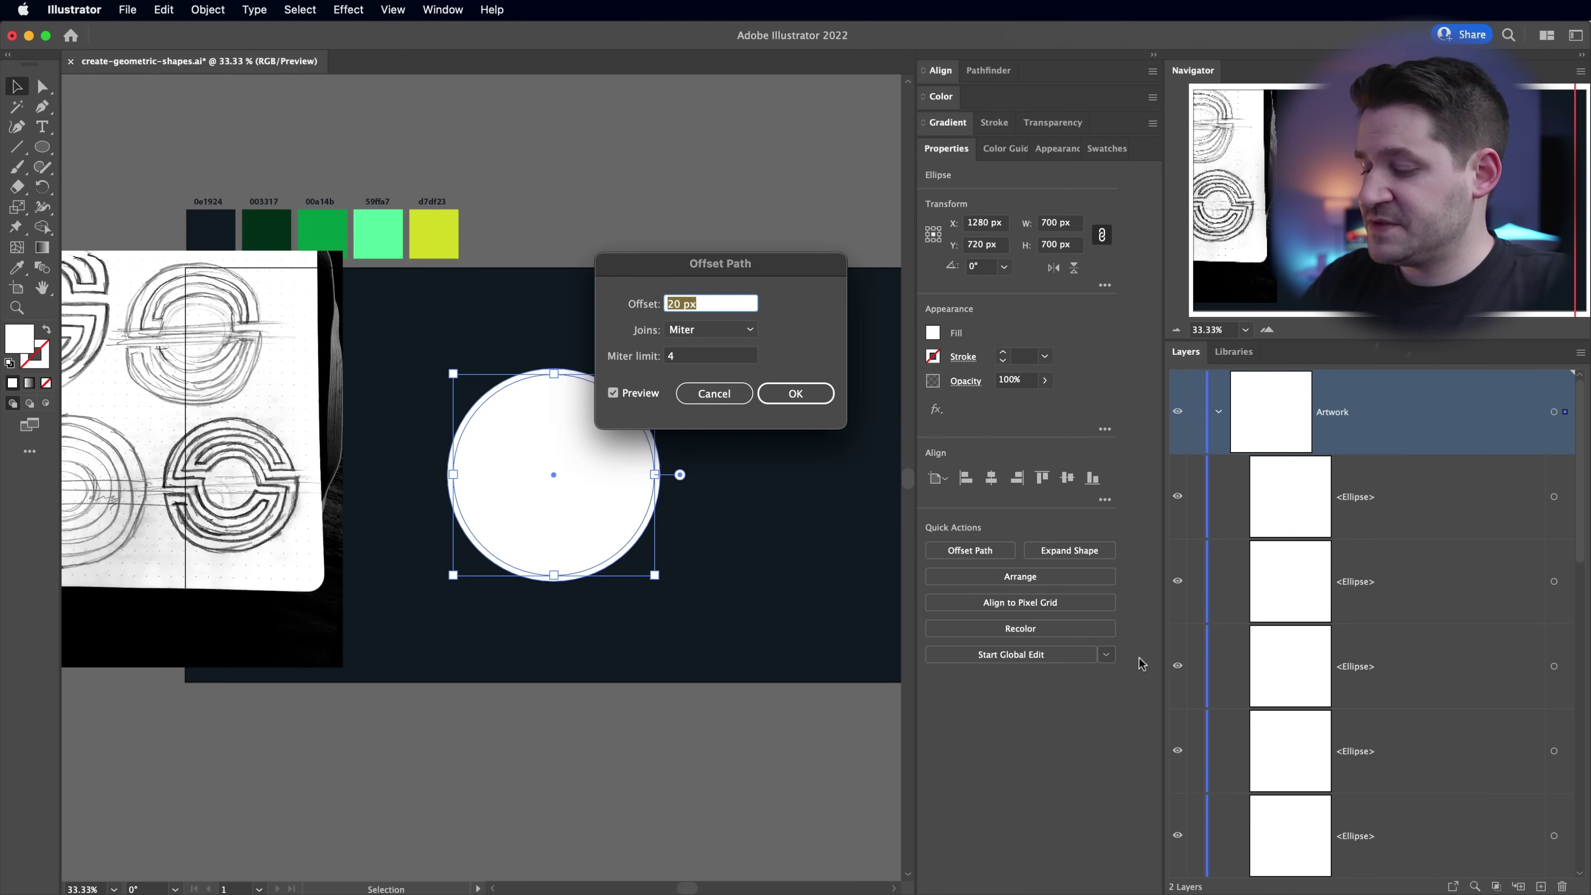
pyautogui.press('Return')
pyautogui.press('super+shift+6')
pyautogui.press('Return')
pyautogui.press('super+shift+6')
pyautogui.press('Return')
pyautogui.press('super+shift+6')
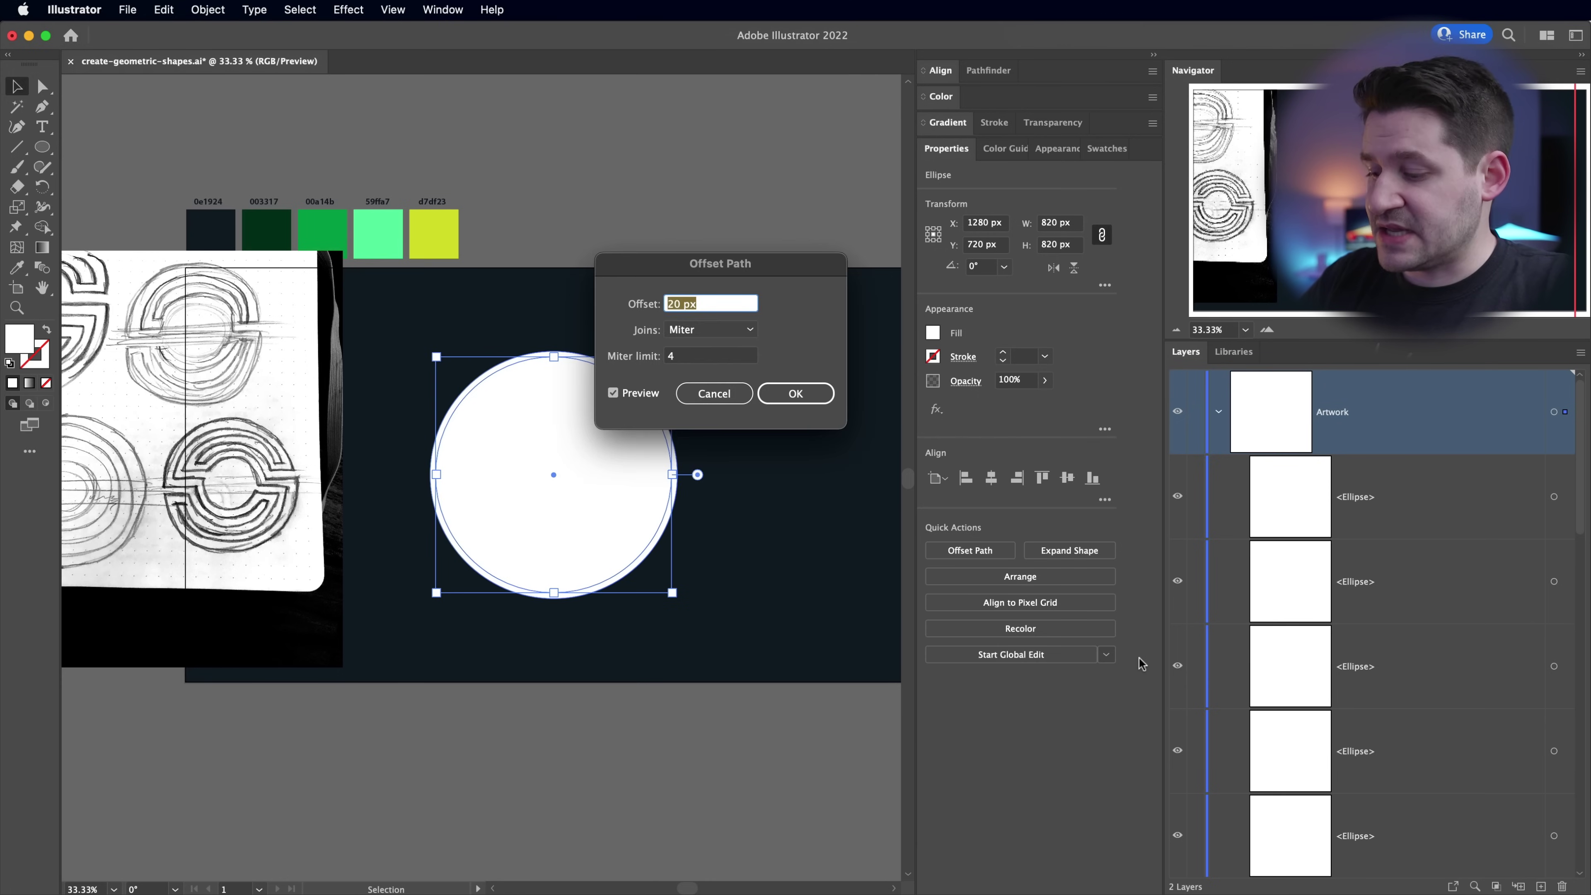
pyautogui.press('Return')
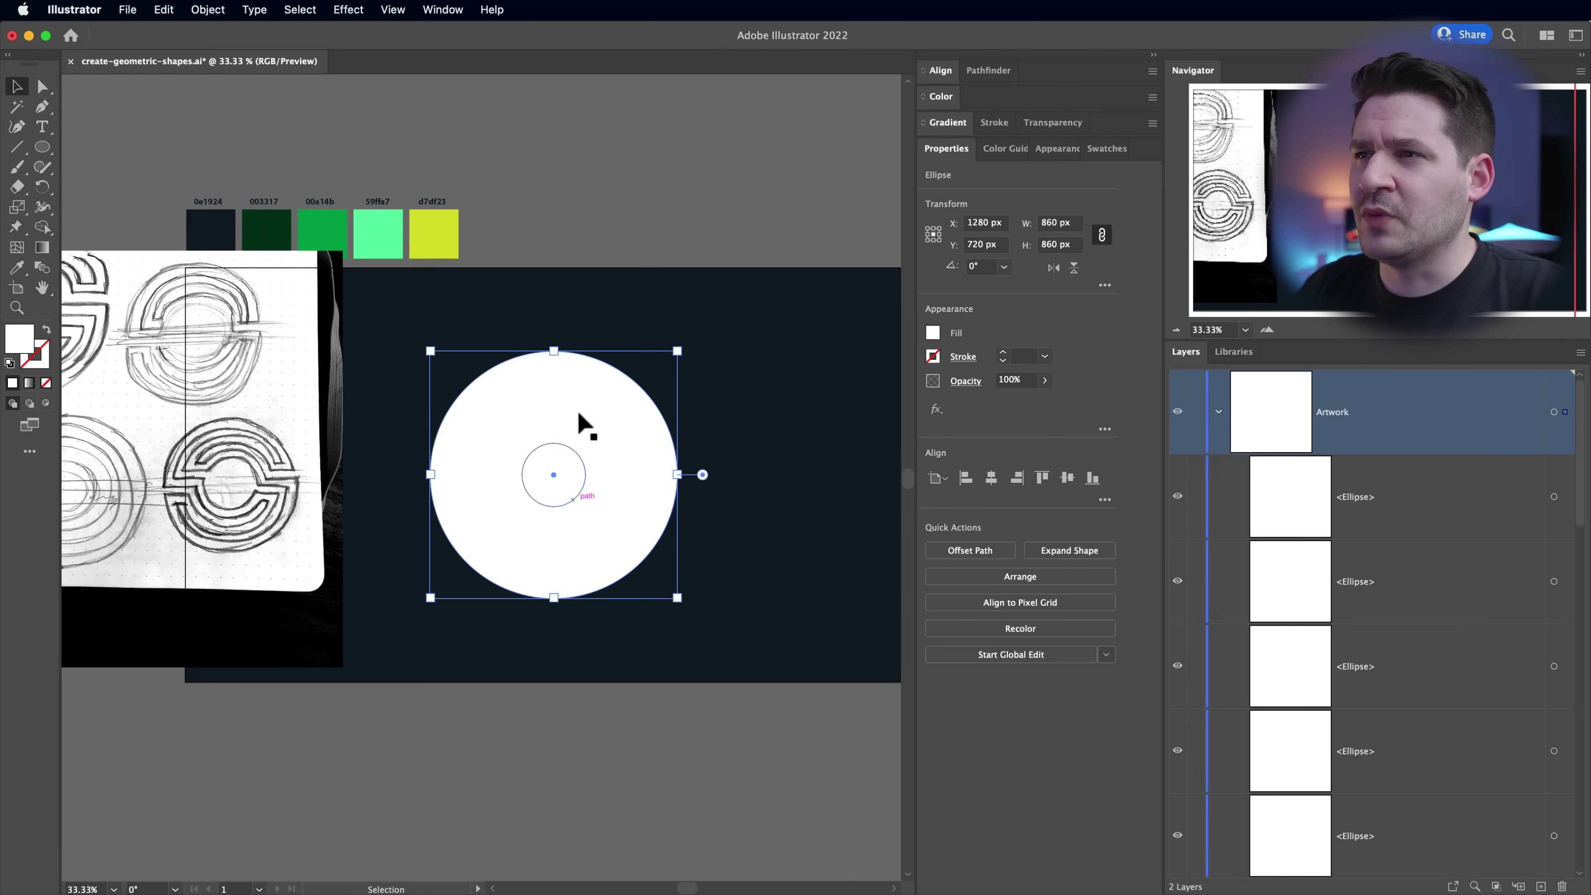
# - Select all the concentric circles, fill them with the orange swatch, and deselect them
pyautogui.scroll(-10, 1338, 514)
pyautogui.scroll(10, 1336, 536)
pyautogui.moveTo(439, 303); pyautogui.dragTo(660, 626)
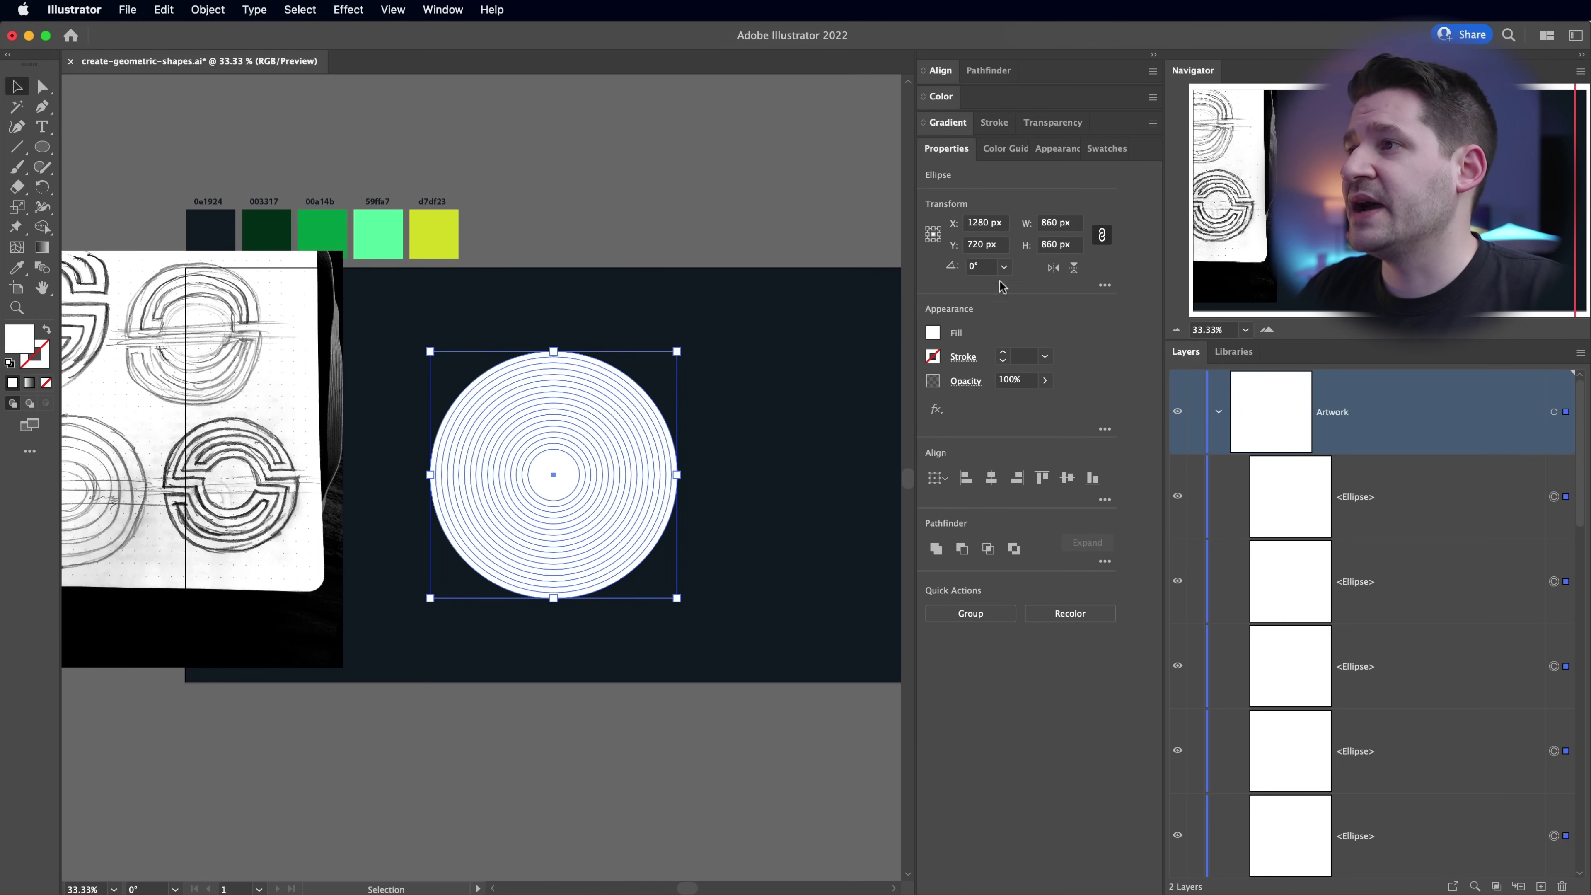
pyautogui.click(1106, 148)
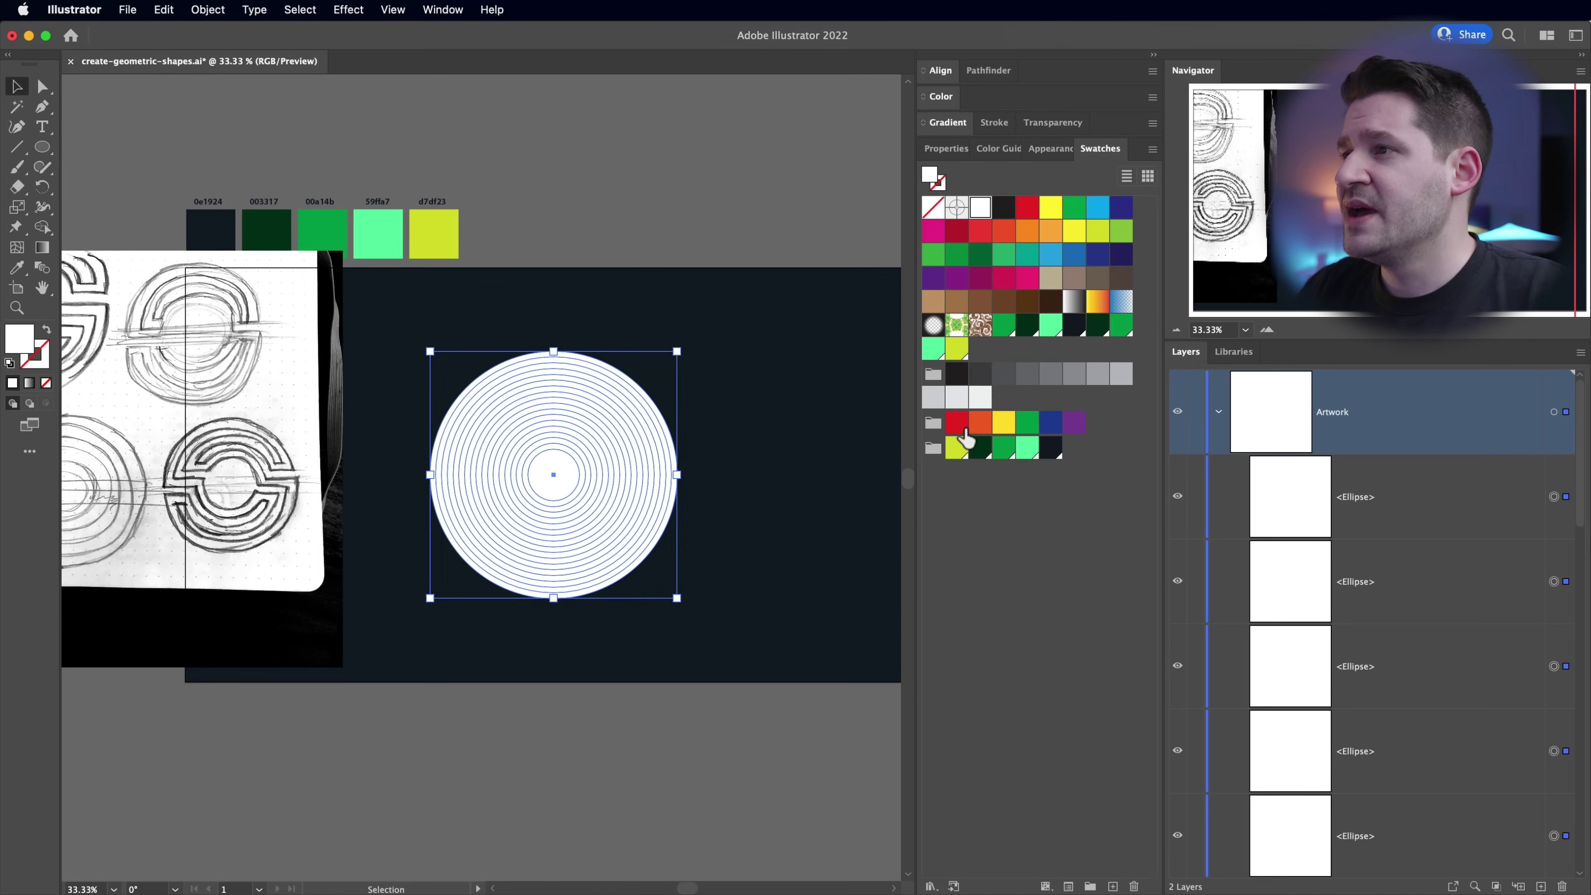
pyautogui.click(959, 425)
pyautogui.click(990, 428)
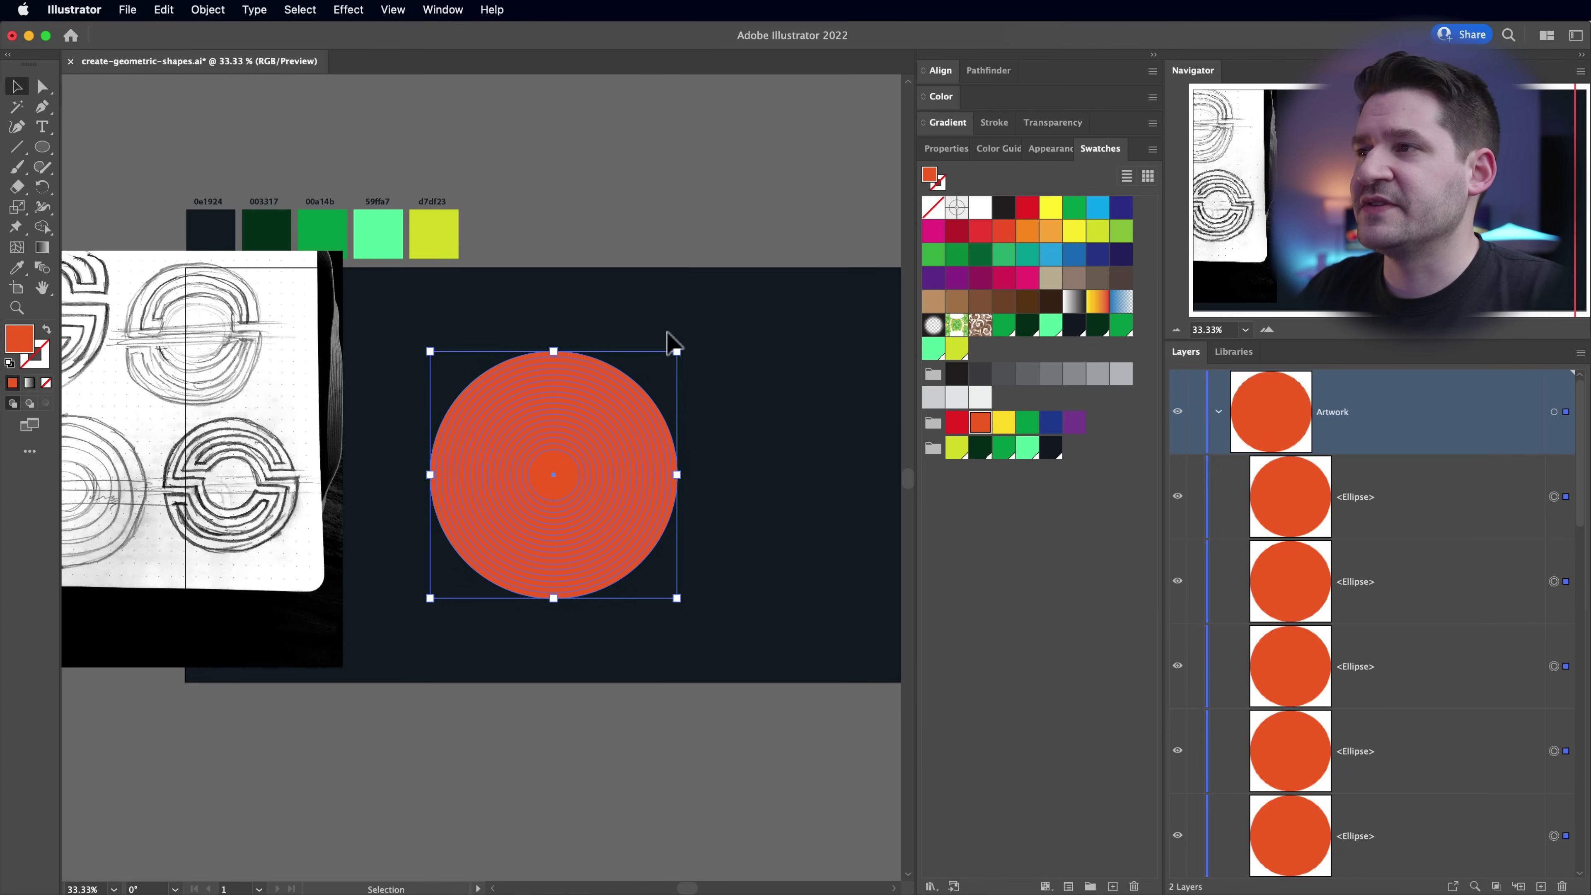
pyautogui.click(949, 150)
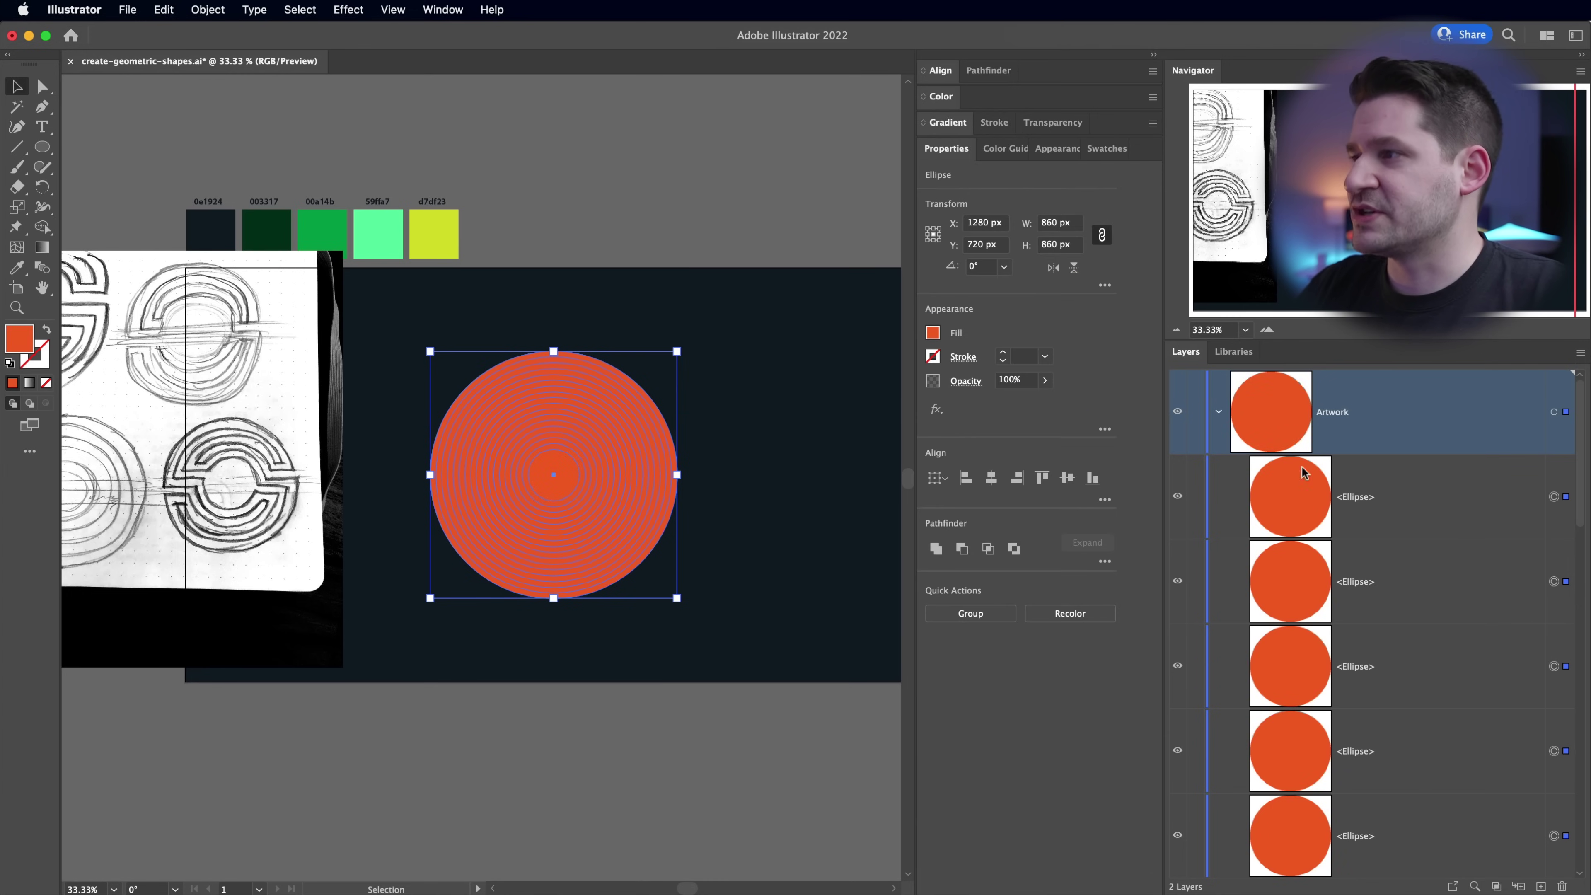
pyautogui.click(755, 416)
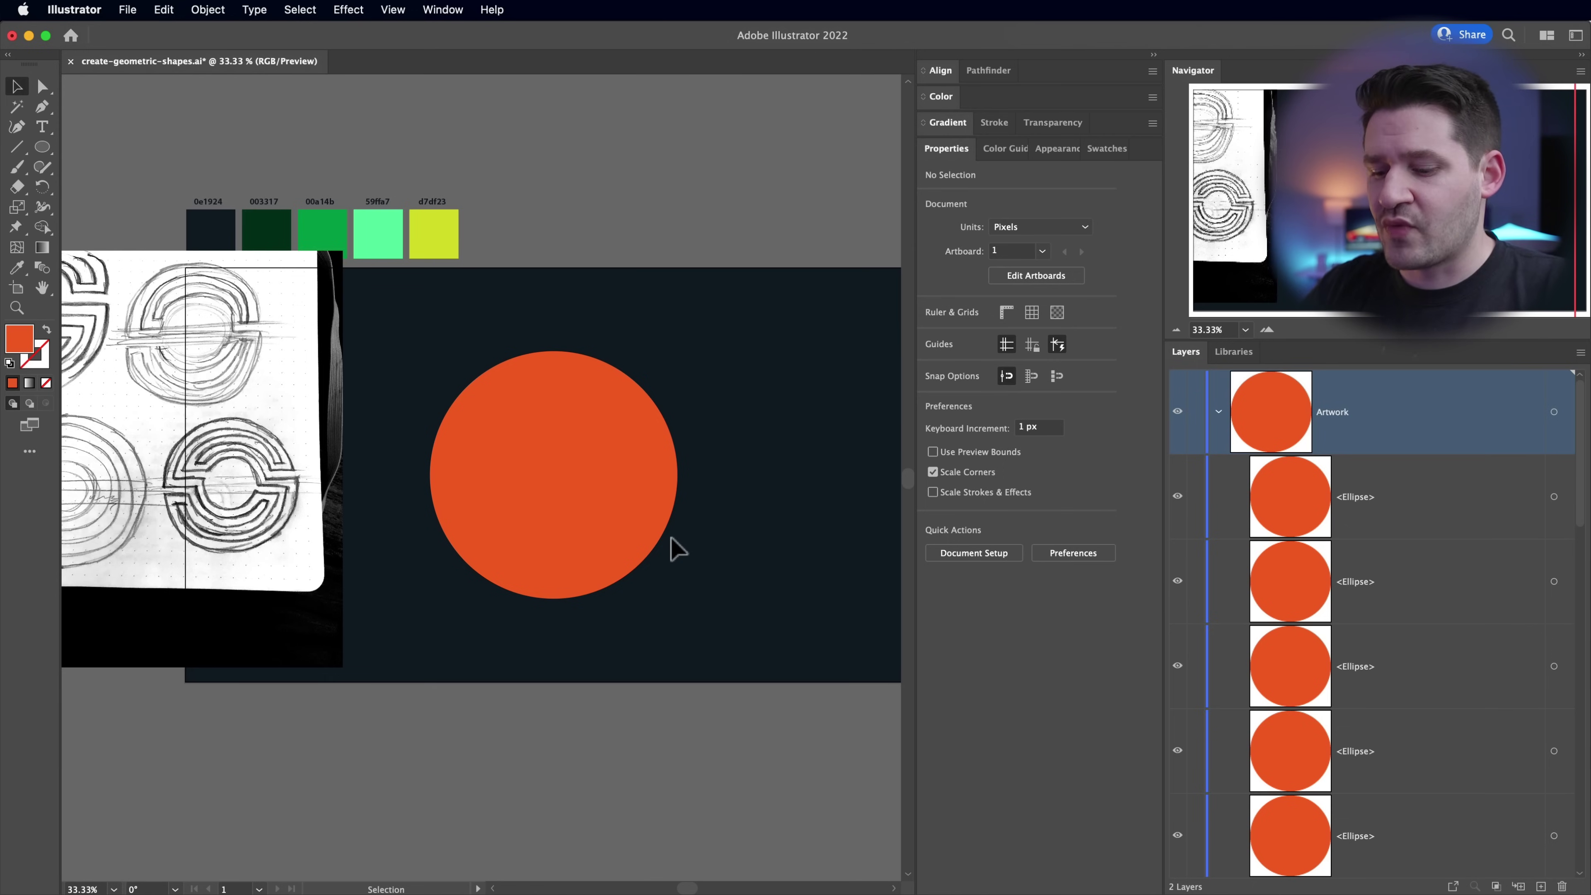
# - Select every second circle from the 180 px innermost one out to the 820 px one, fill them with the yellow swatch, and deselect
pyautogui.press('z')
pyautogui.click(587, 488)
pyautogui.moveTo(444, 476); pyautogui.dragTo(504, 544)
pyautogui.press('v')
pyautogui.click(507, 526)
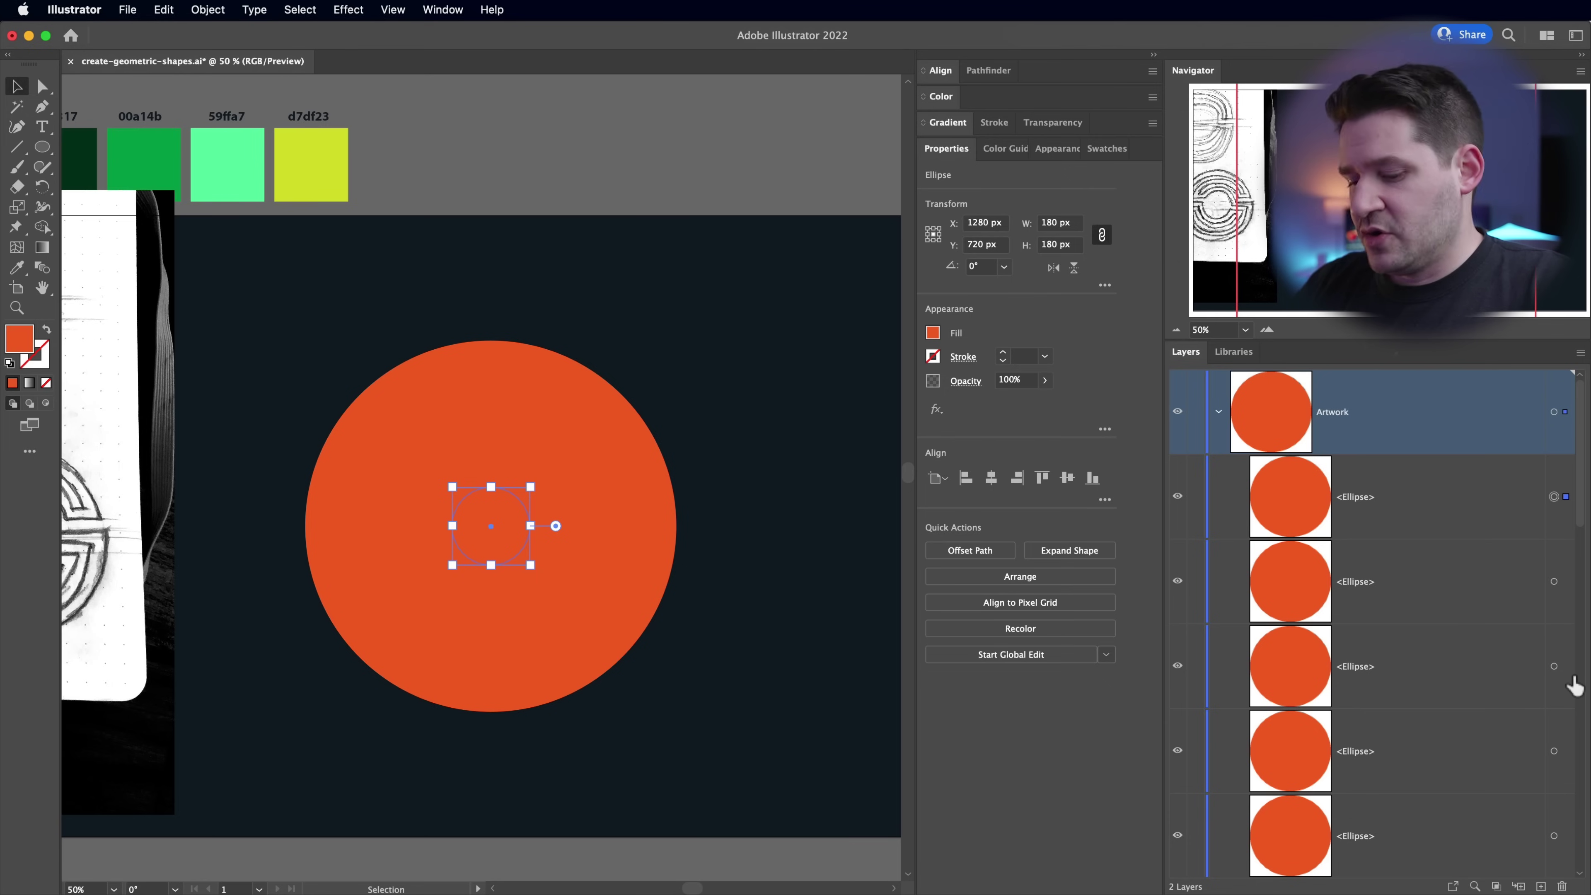
pyautogui.keyDown('super'); pyautogui.click(1556, 670); pyautogui.keyUp('super')
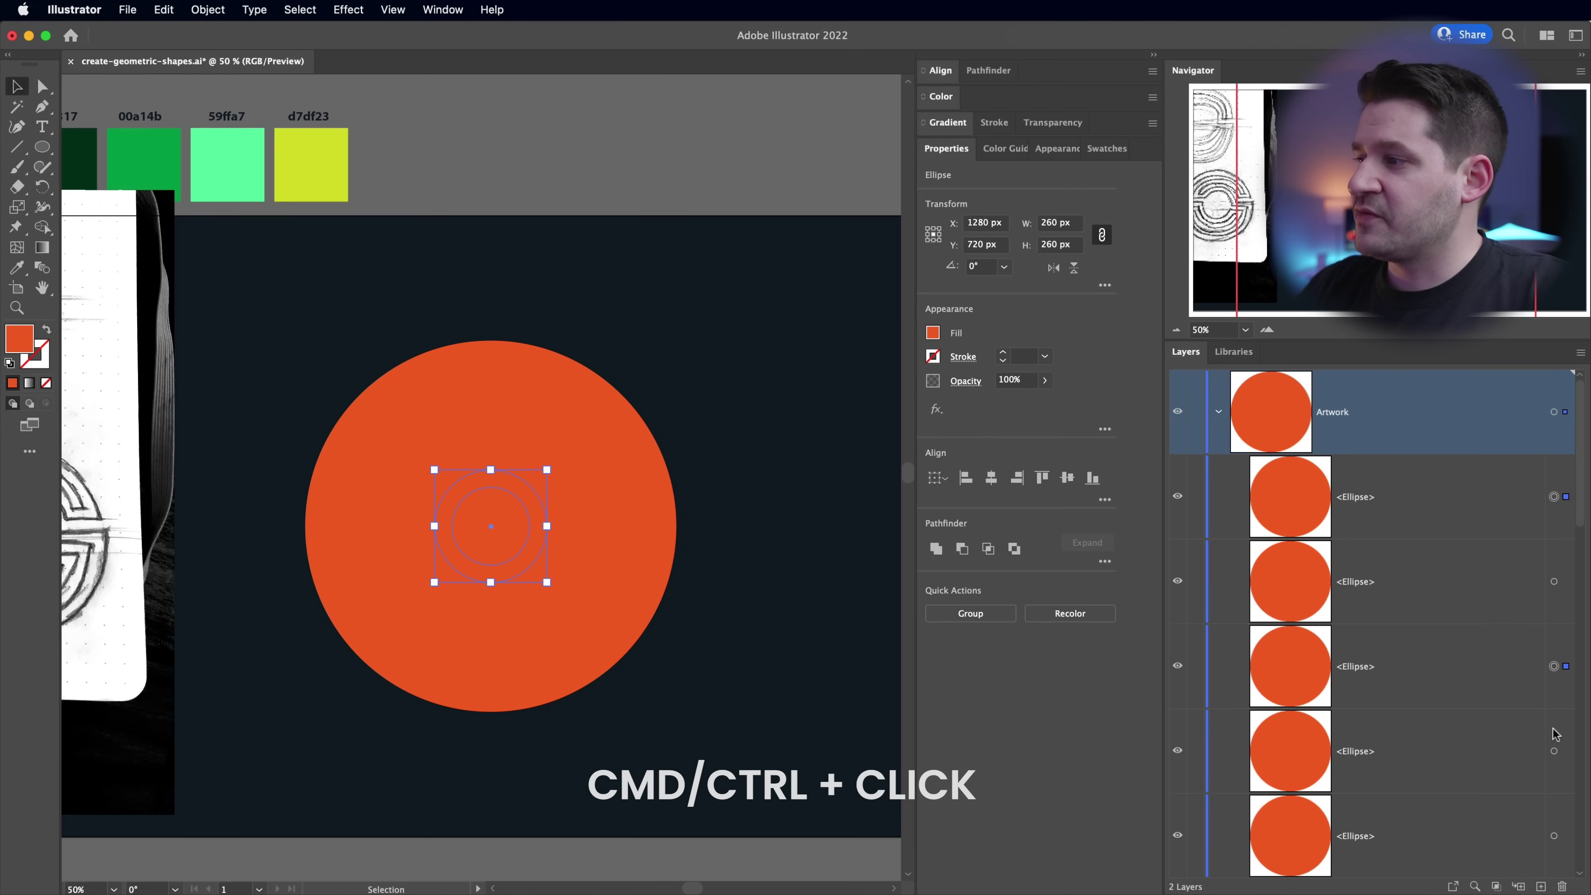
pyautogui.keyDown('super'); pyautogui.click(1554, 835); pyautogui.keyUp('super')
pyautogui.scroll(-5, 1557, 689)
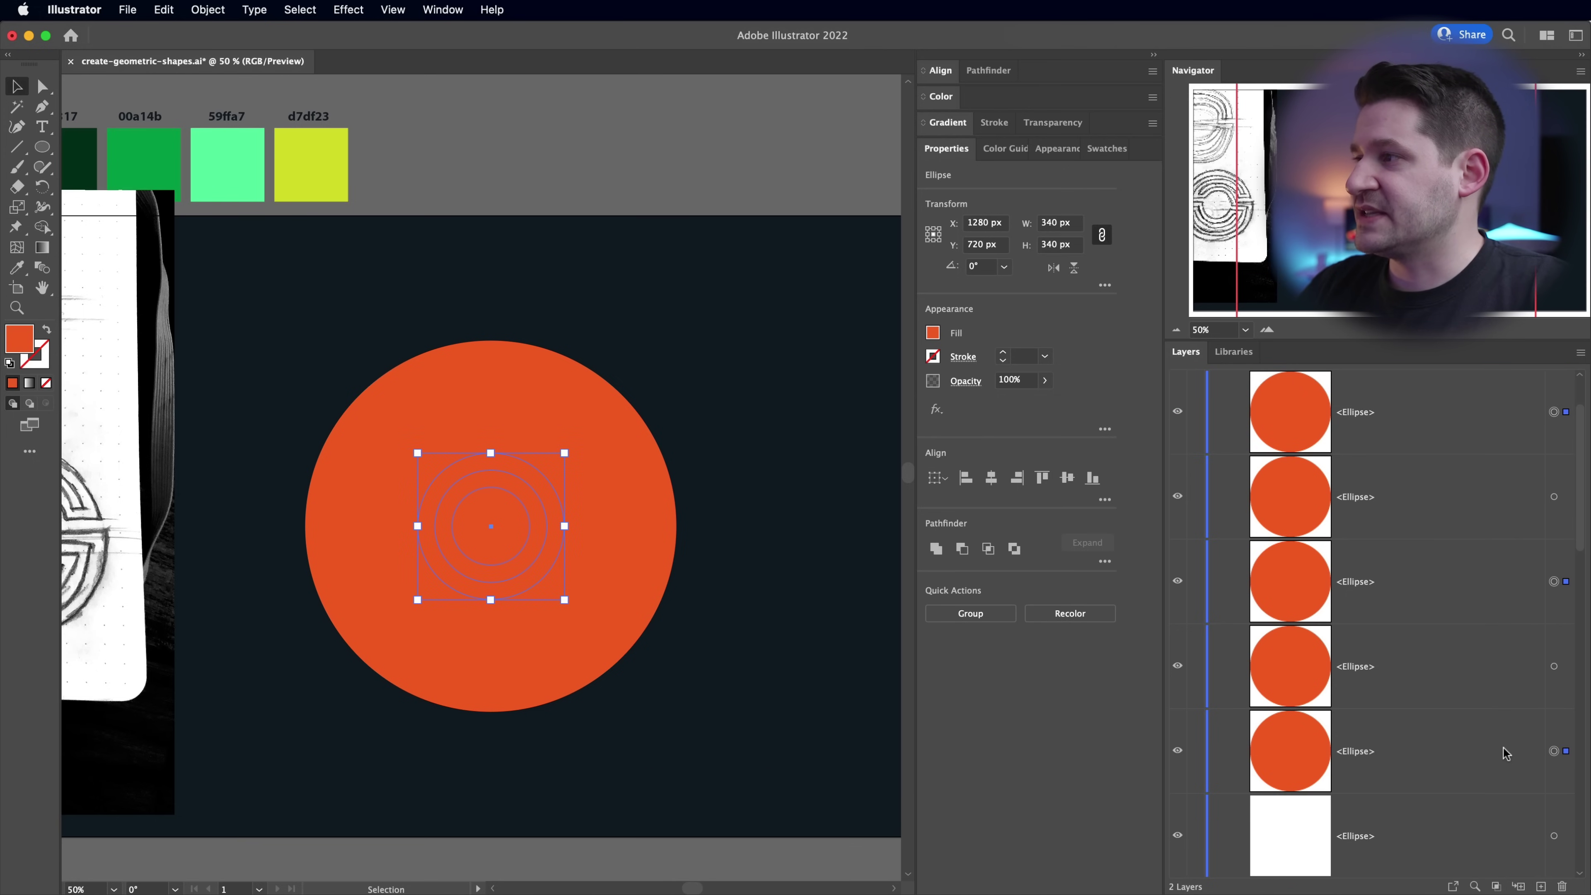
pyautogui.keyDown('super'); pyautogui.click(1555, 666); pyautogui.keyUp('super')
pyautogui.keyDown('super'); pyautogui.click(1555, 835); pyautogui.keyUp('super')
pyautogui.scroll(-10, 1511, 707)
pyautogui.scroll(10, 1519, 691)
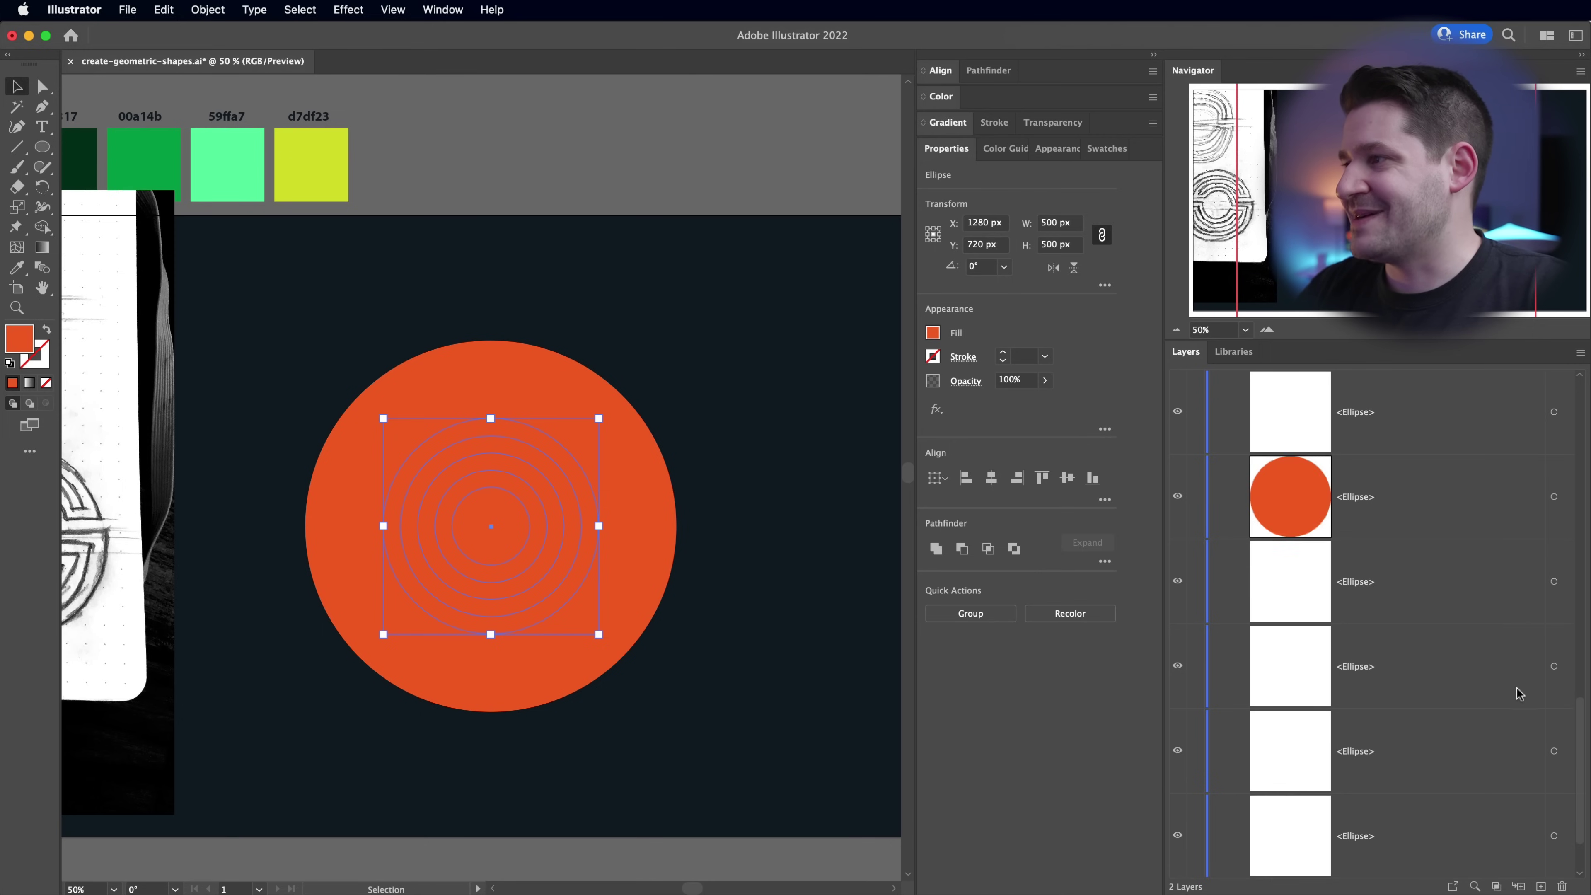
pyautogui.scroll(-1, 1564, 754)
pyautogui.scroll(-5, 1562, 750)
pyautogui.moveTo(1580, 660); pyautogui.dragTo(1582, 630)
pyautogui.keyDown('shift'); pyautogui.click(1554, 603); pyautogui.keyUp('shift')
pyautogui.keyDown('shift'); pyautogui.click(1555, 771); pyautogui.keyUp('shift')
pyautogui.moveTo(1581, 716); pyautogui.dragTo(1581, 818)
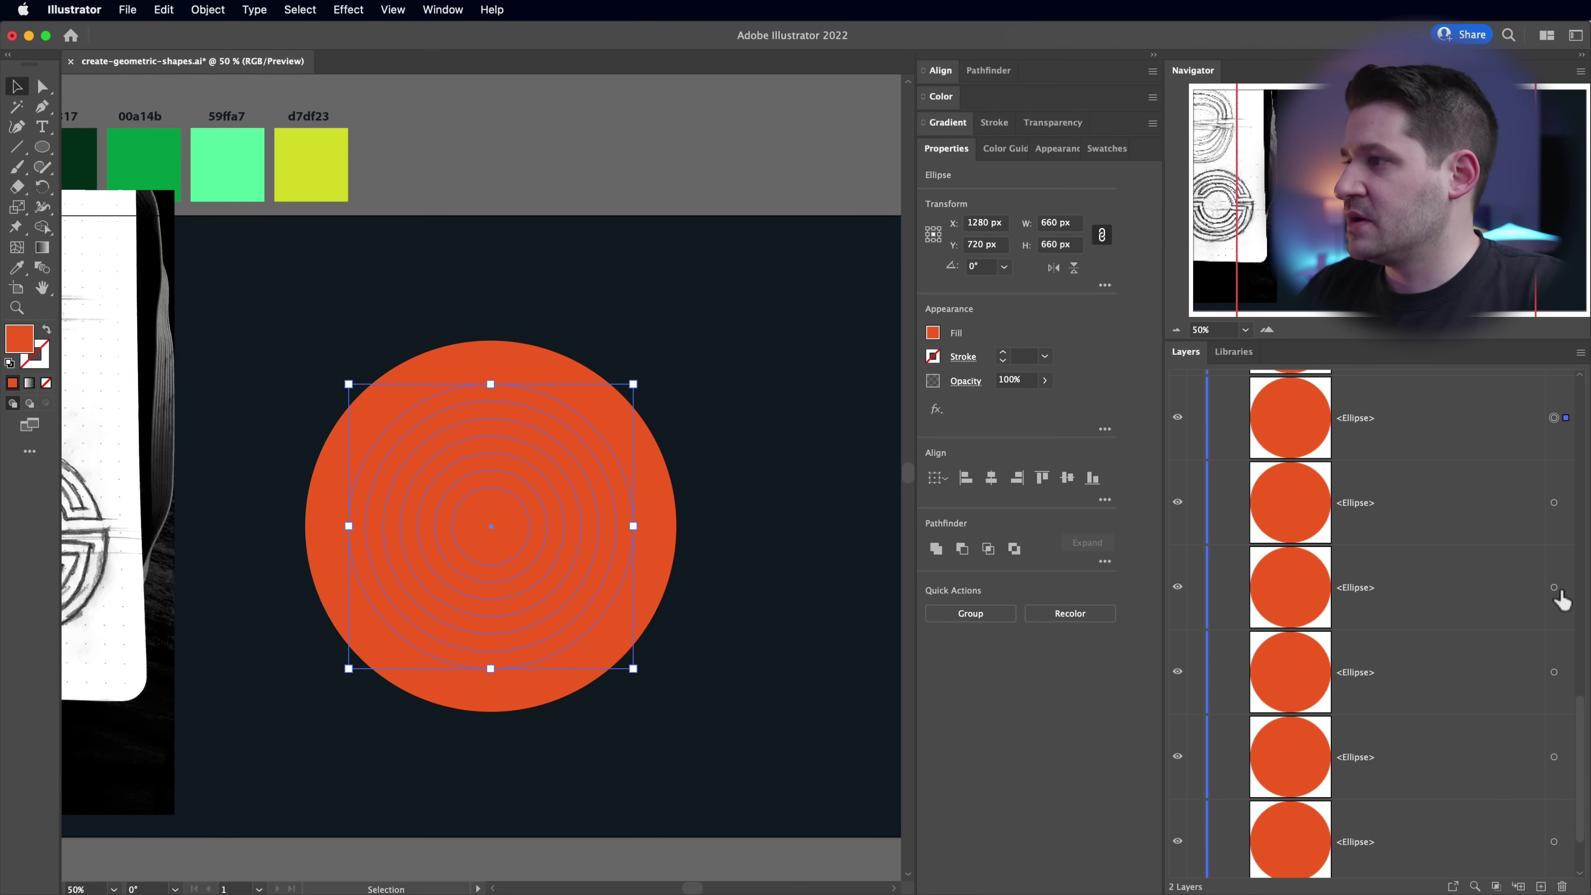
pyautogui.keyDown('shift'); pyautogui.click(1554, 590); pyautogui.keyUp('shift')
pyautogui.keyDown('shift'); pyautogui.click(1554, 758); pyautogui.keyUp('shift')
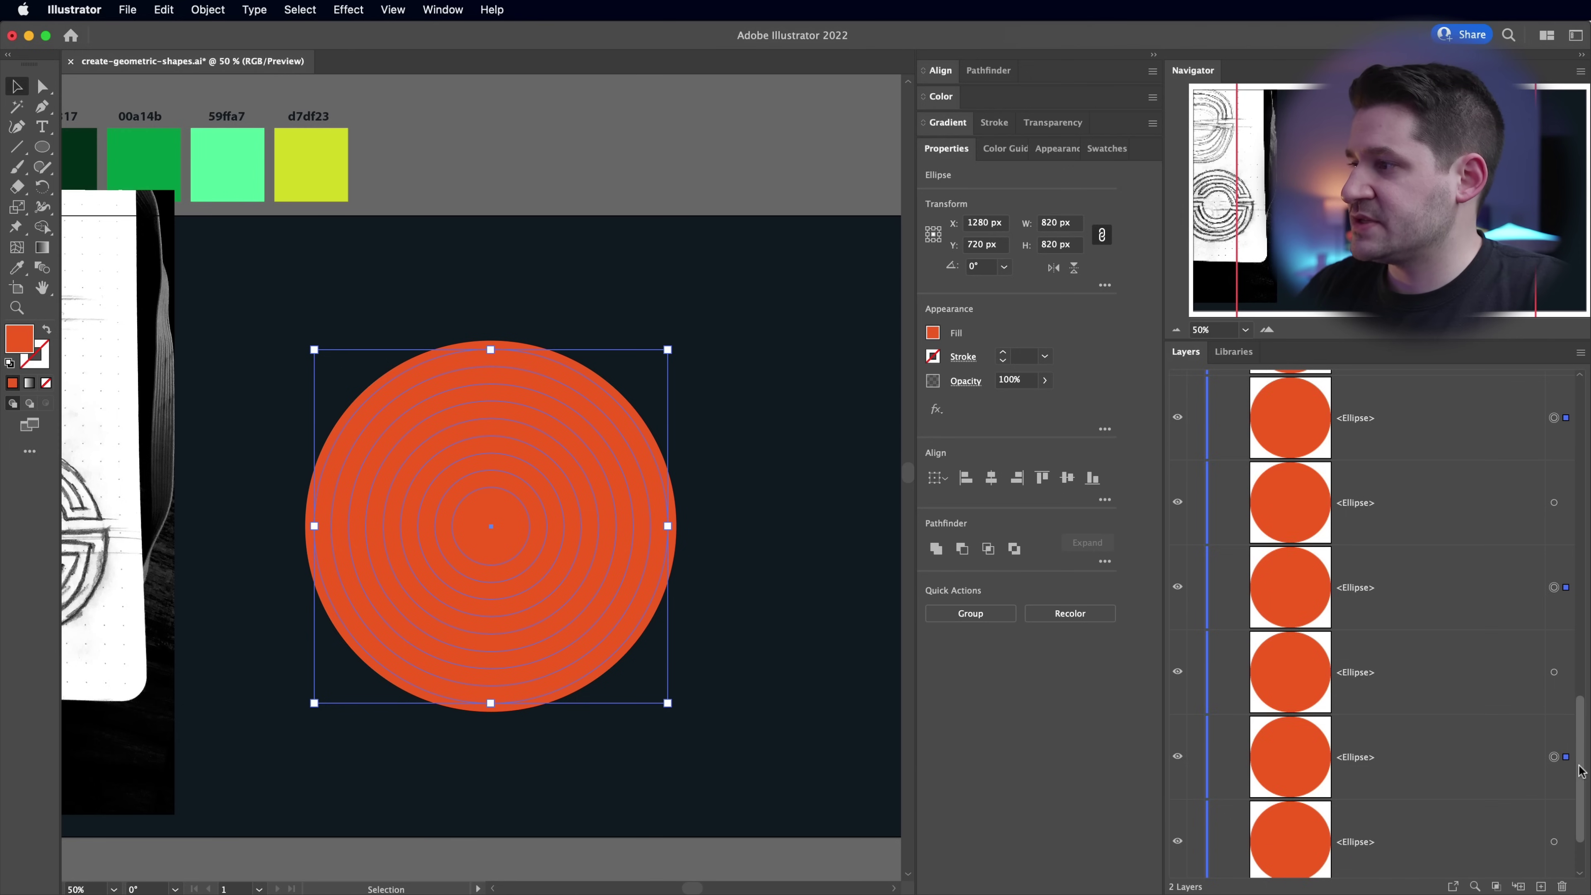
pyautogui.scroll(-2, 1556, 752)
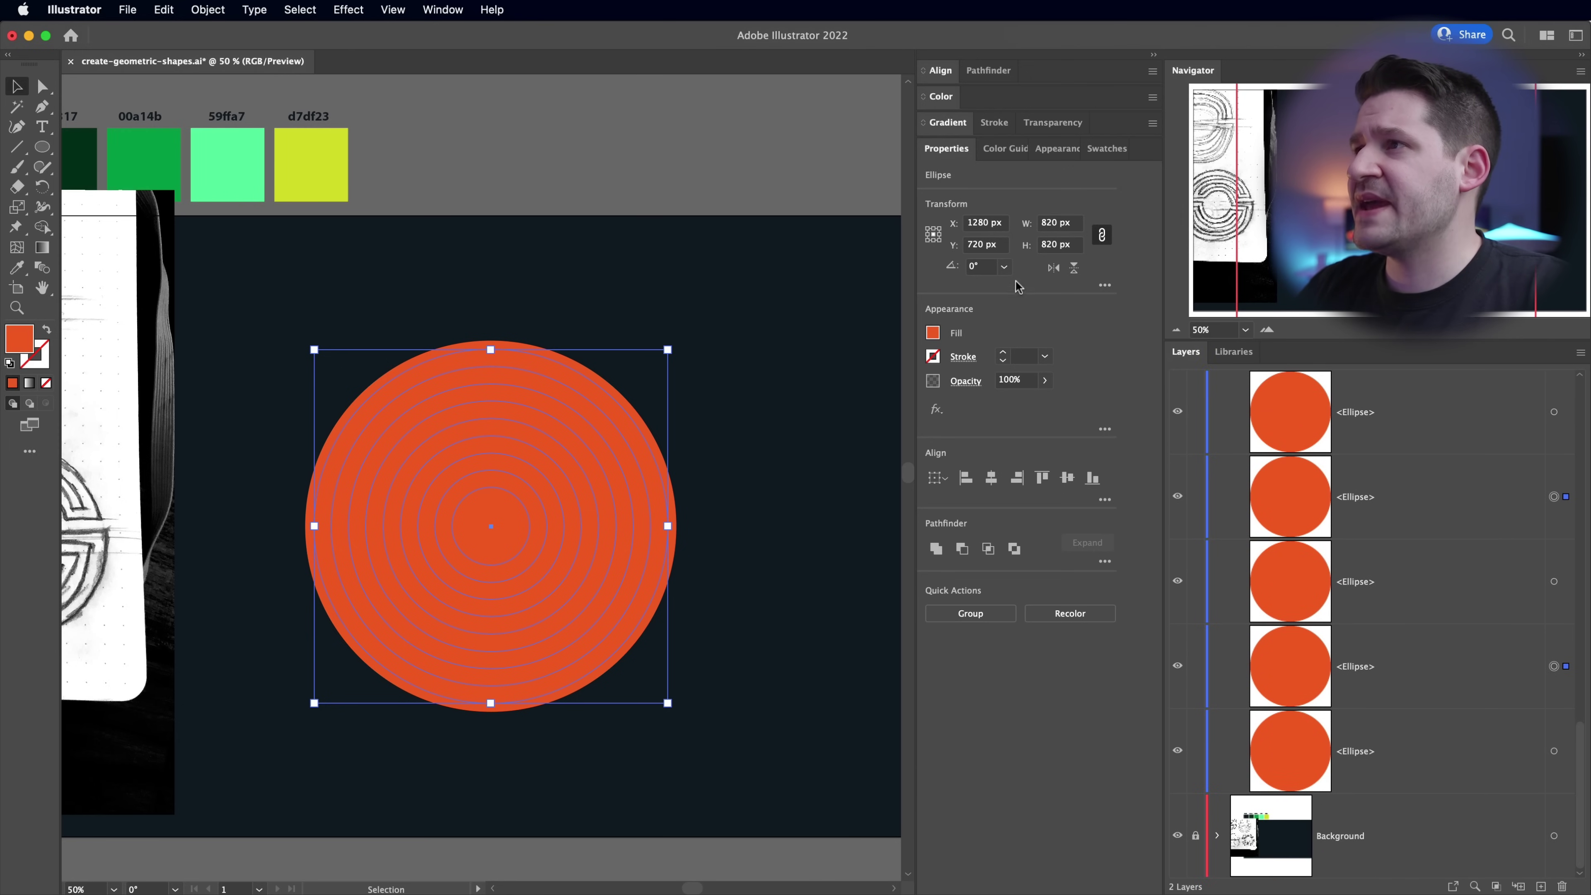
pyautogui.click(1104, 149)
pyautogui.click(1004, 422)
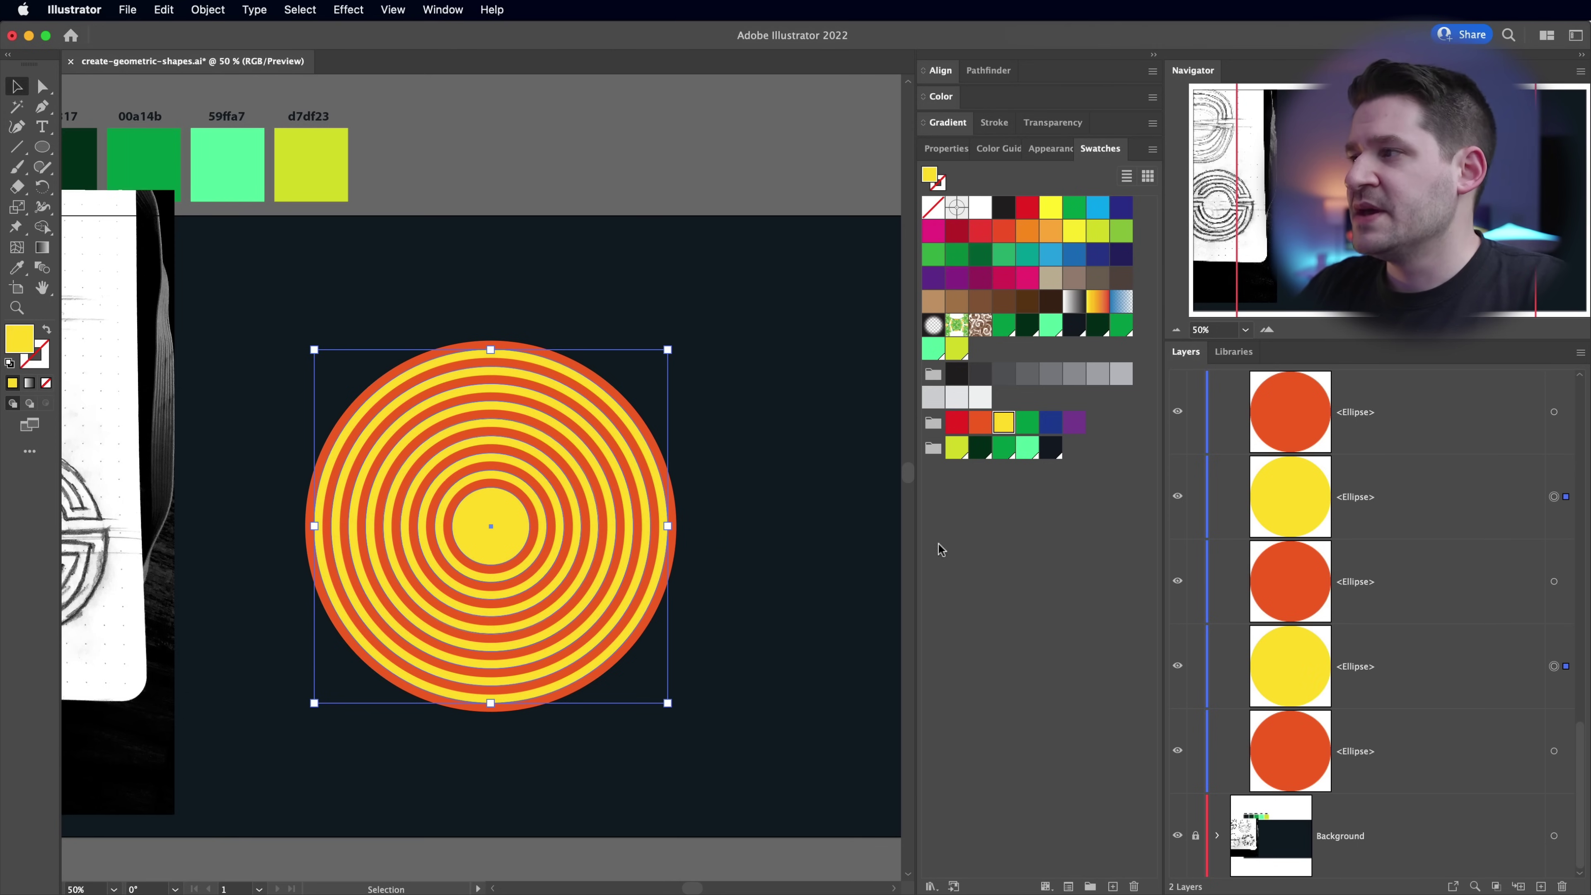
pyautogui.click(781, 565)
# - Select all the concentric circles, split them with Pathfinder Divide, and ungroup the resulting pieces
pyautogui.moveTo(295, 328); pyautogui.dragTo(742, 741)
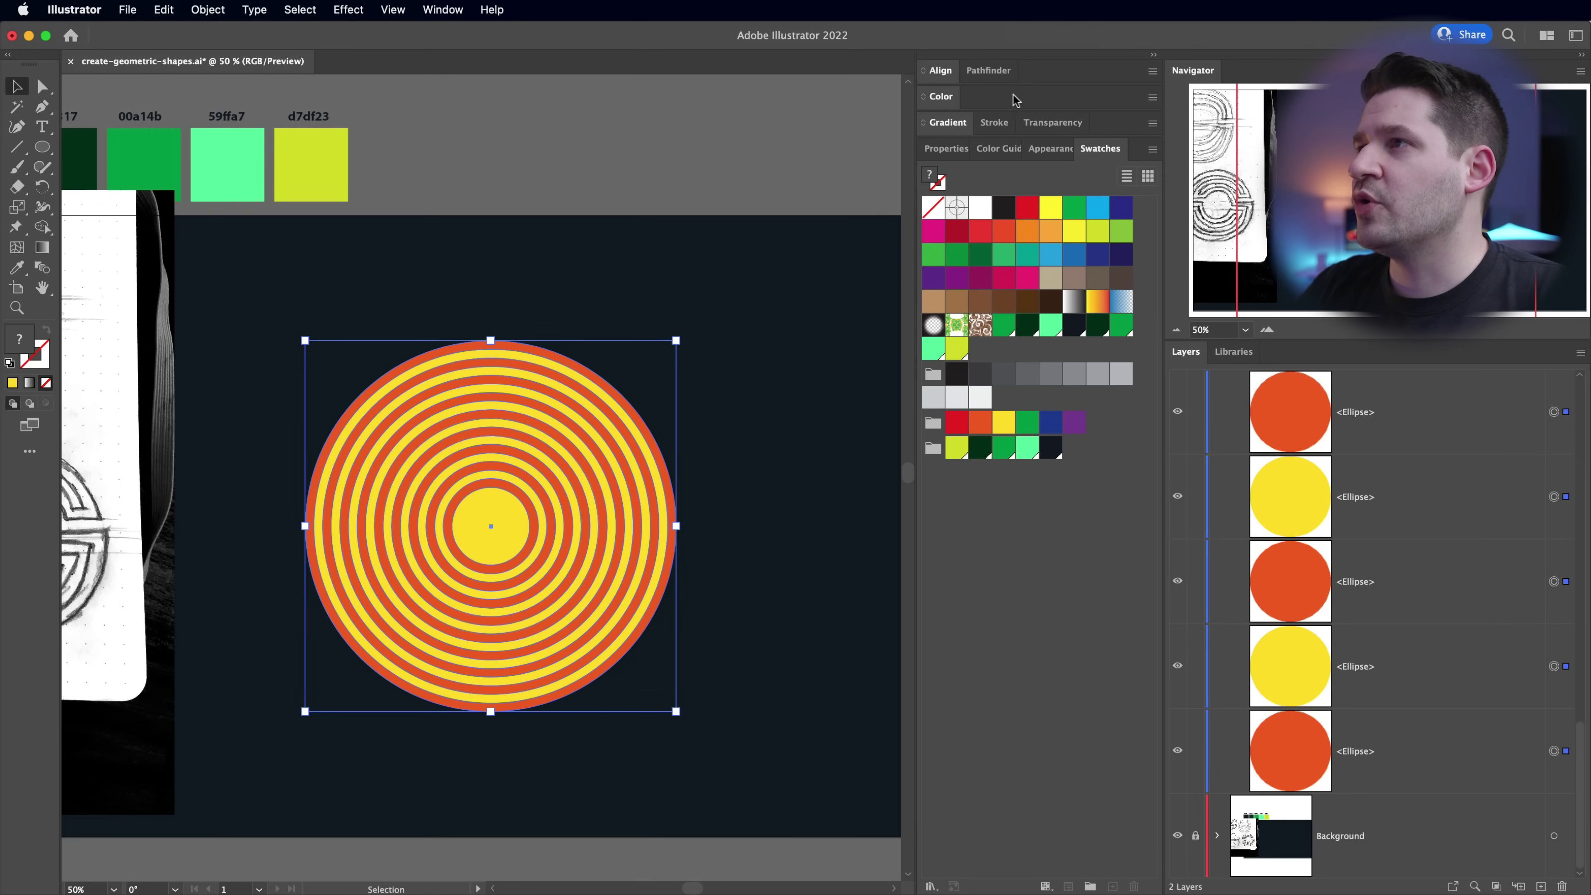
pyautogui.click(991, 71)
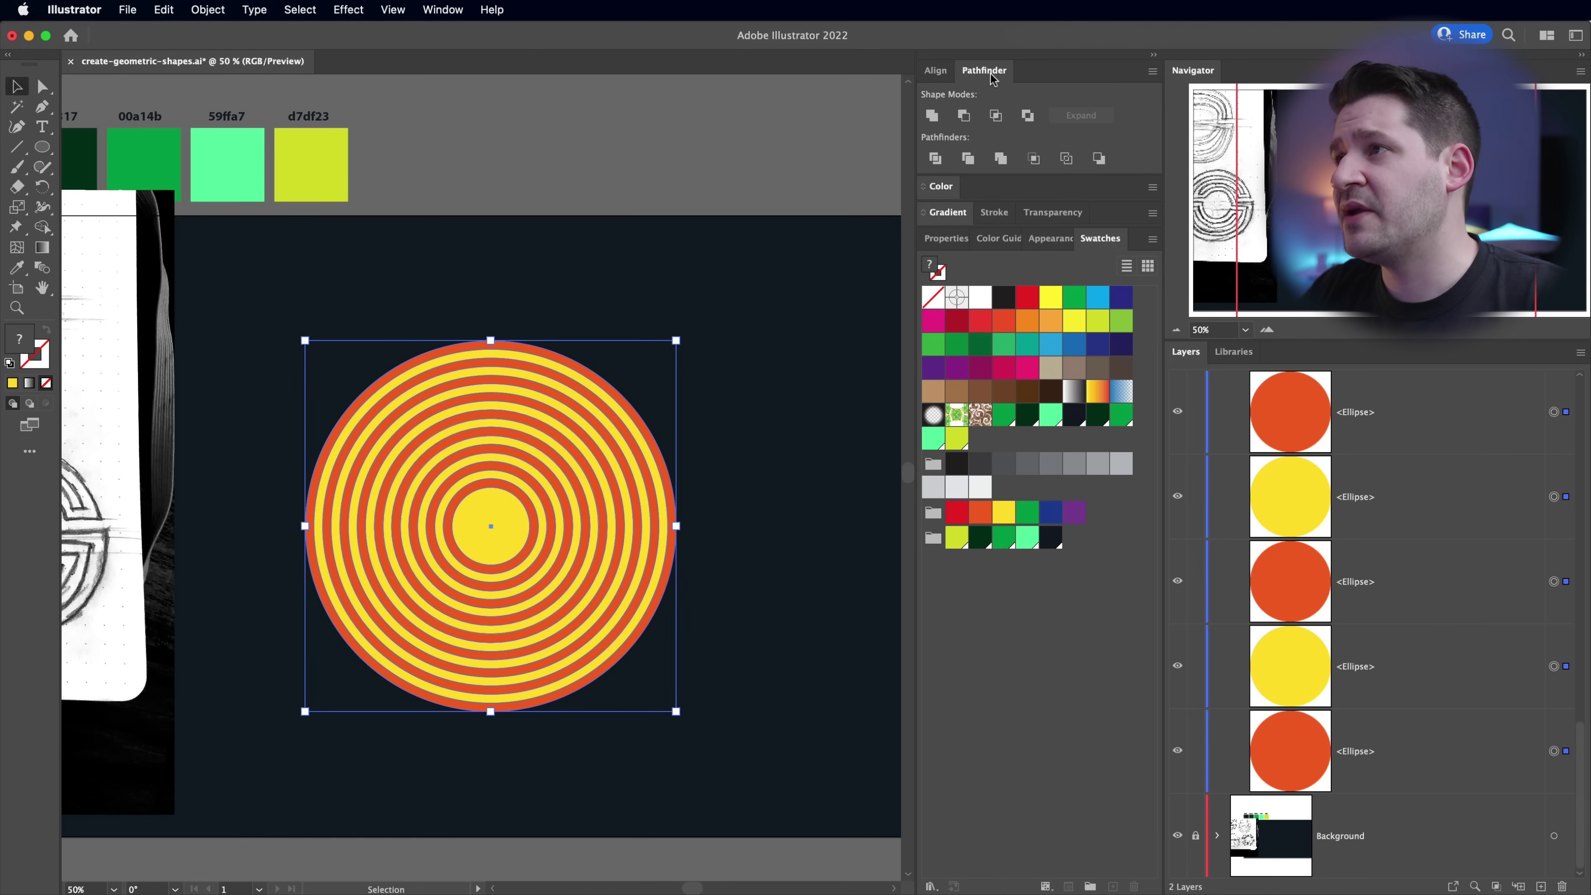
pyautogui.click(948, 238)
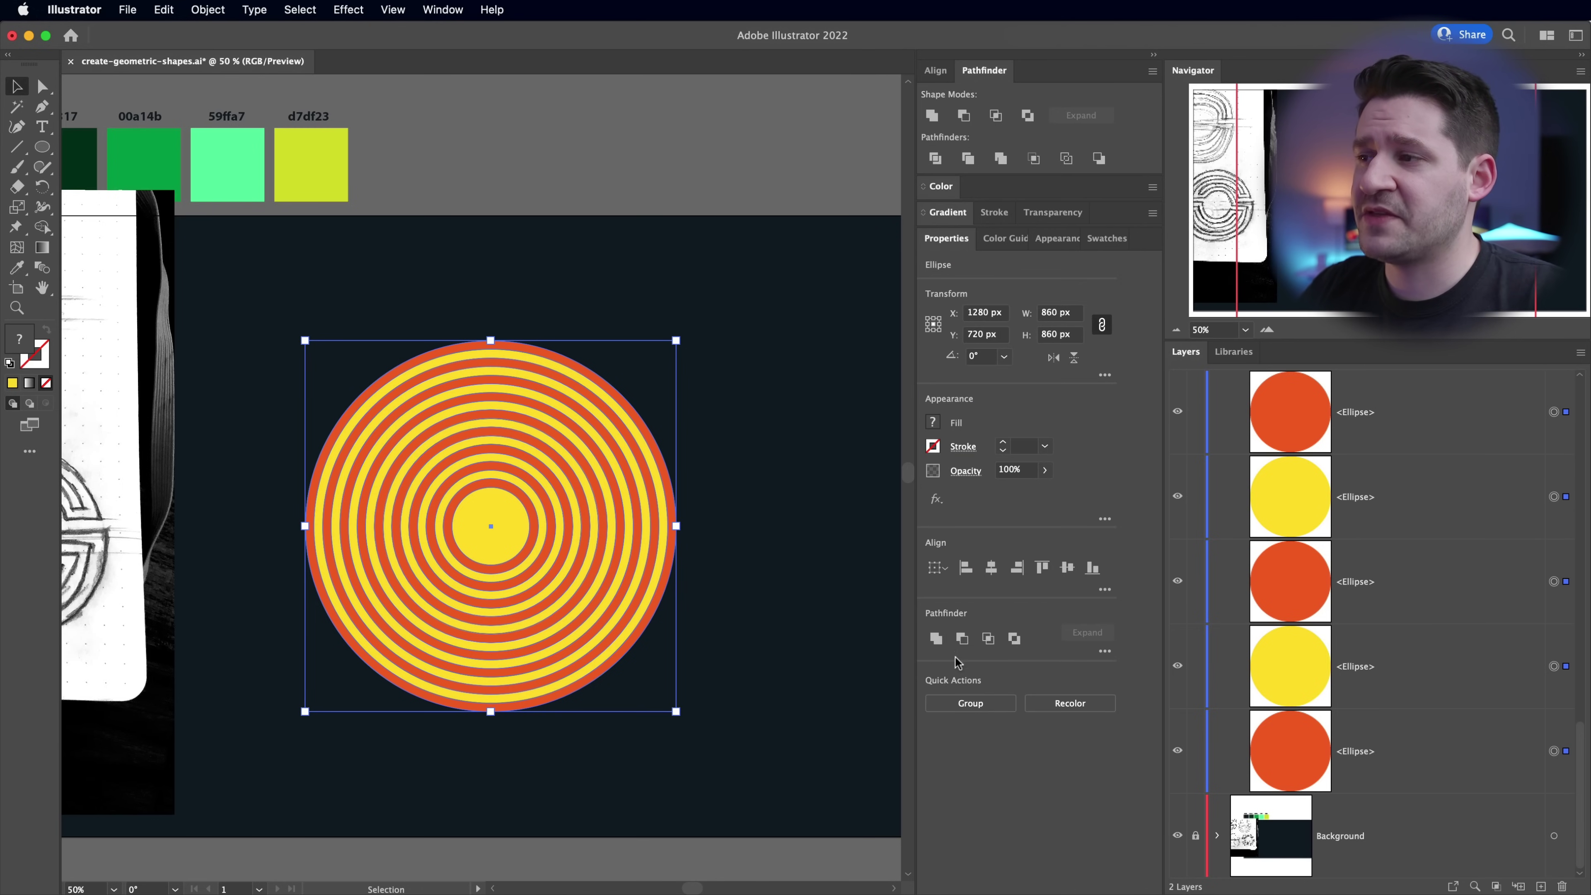
pyautogui.click(1105, 653)
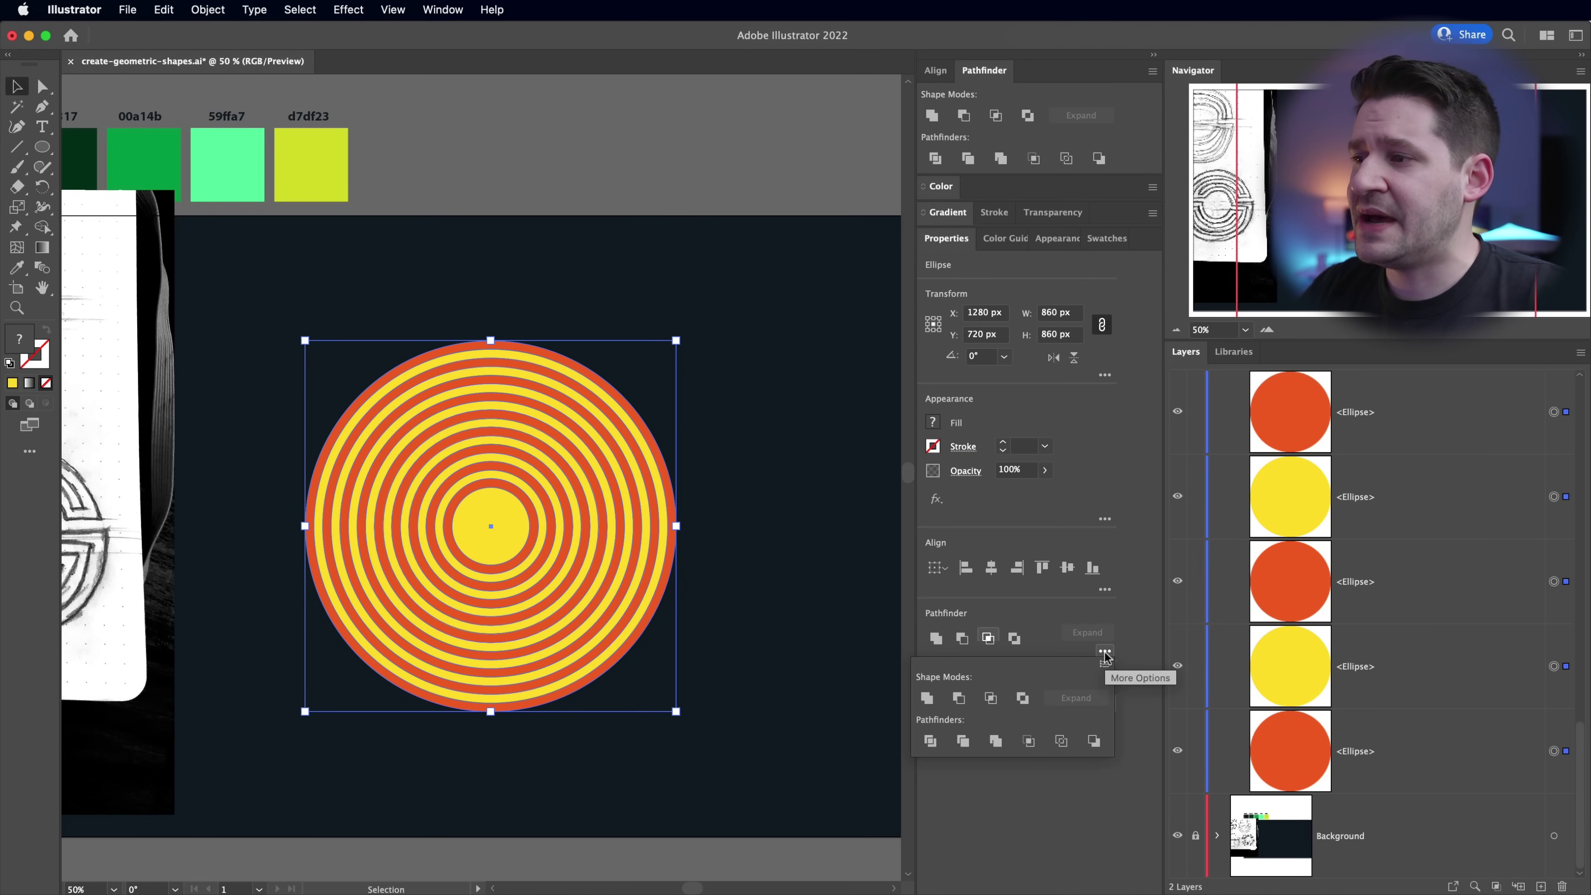
pyautogui.click(932, 743)
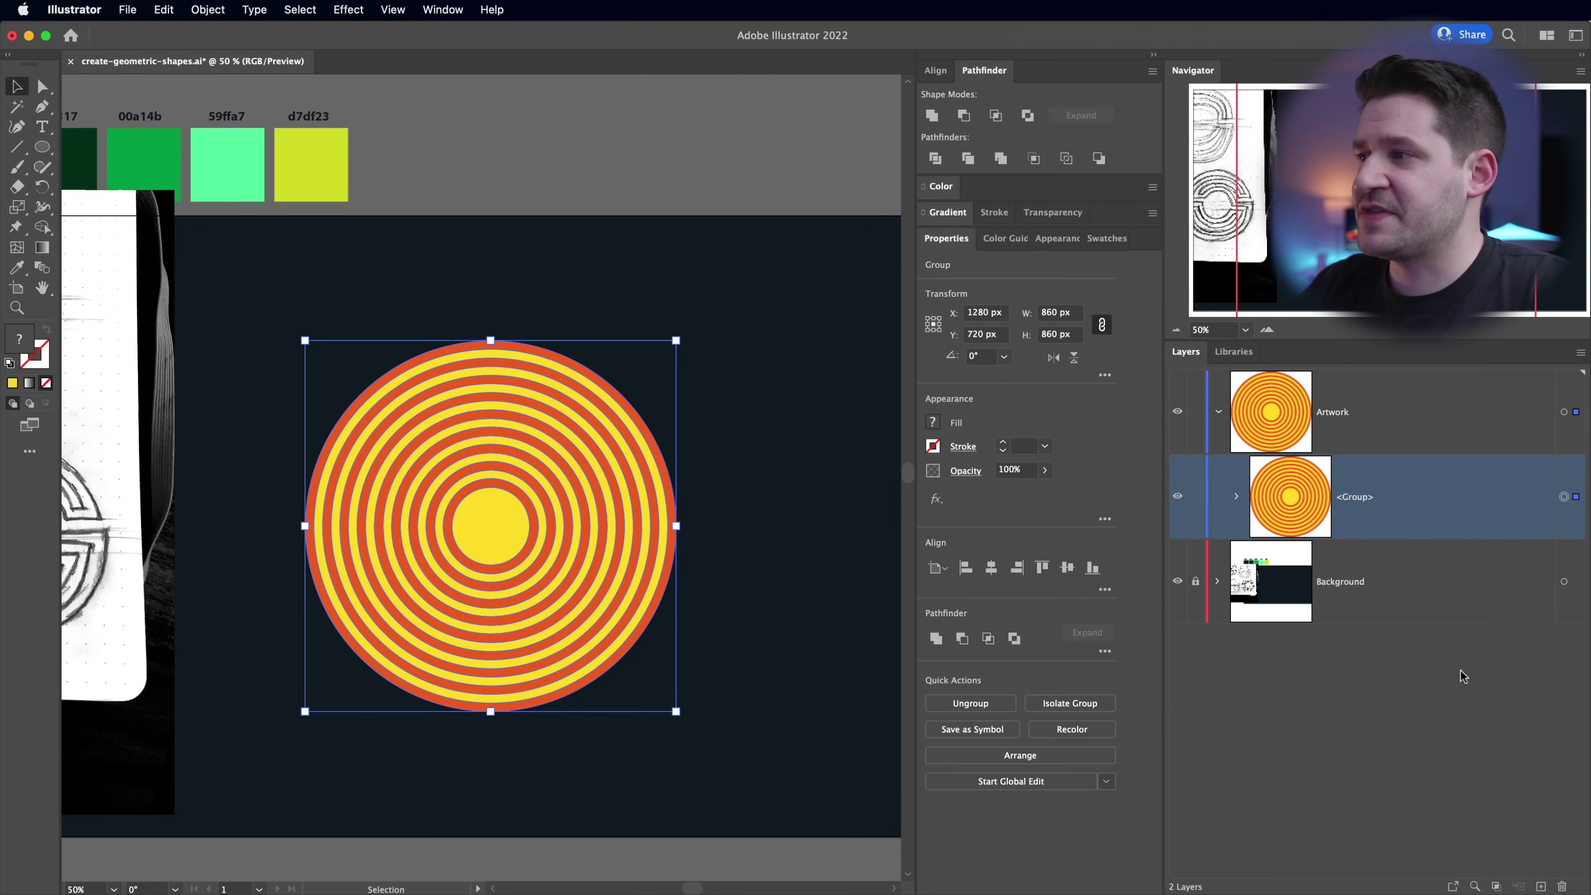
pyautogui.click(207, 10)
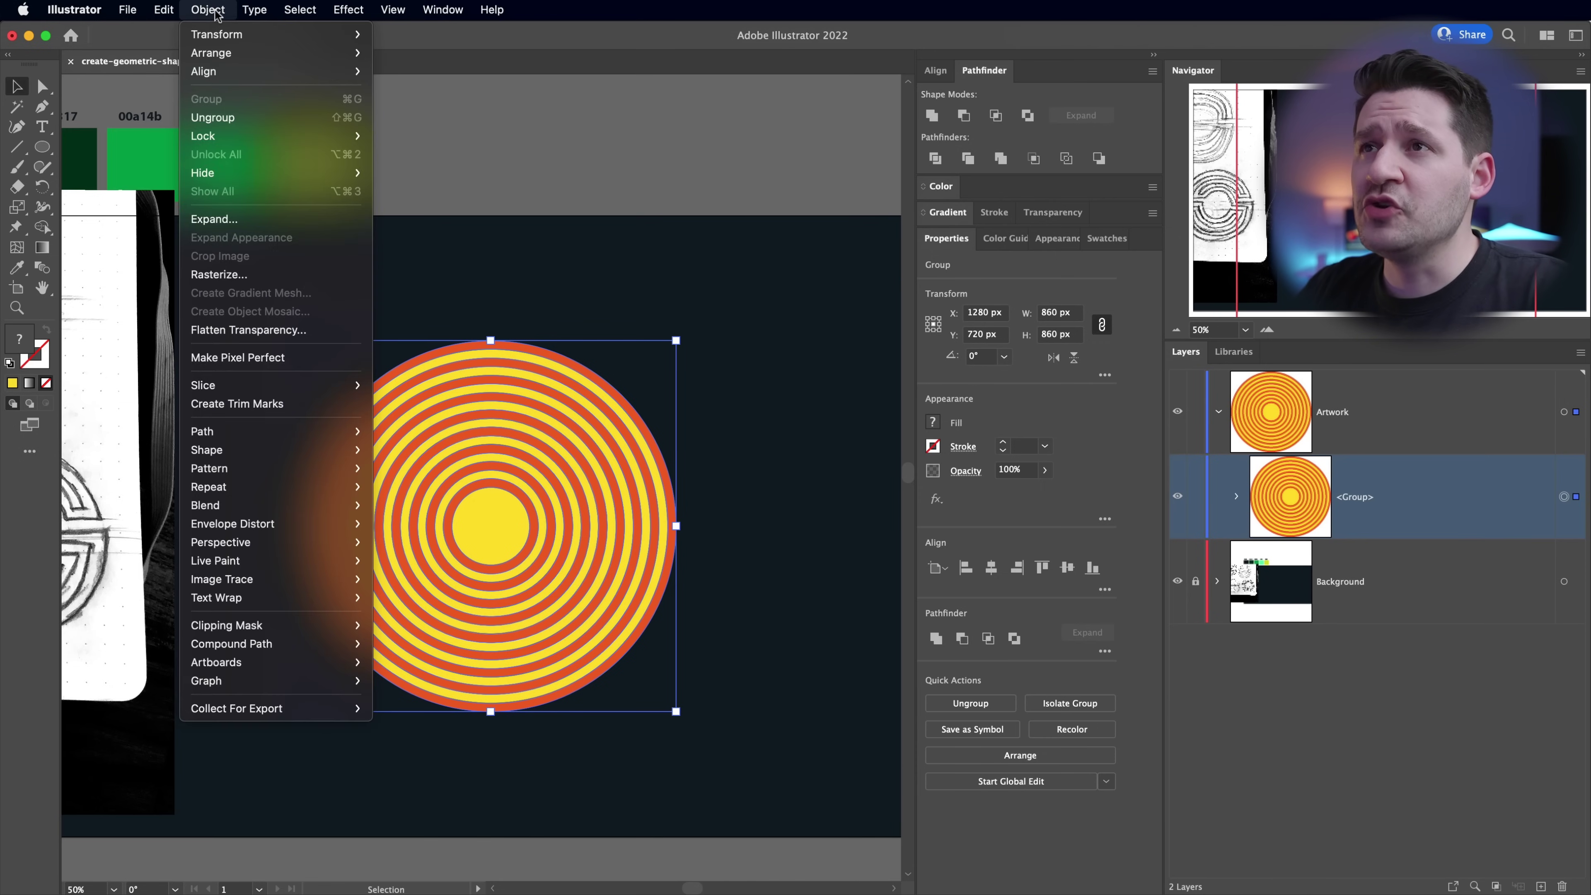
pyautogui.click(244, 119)
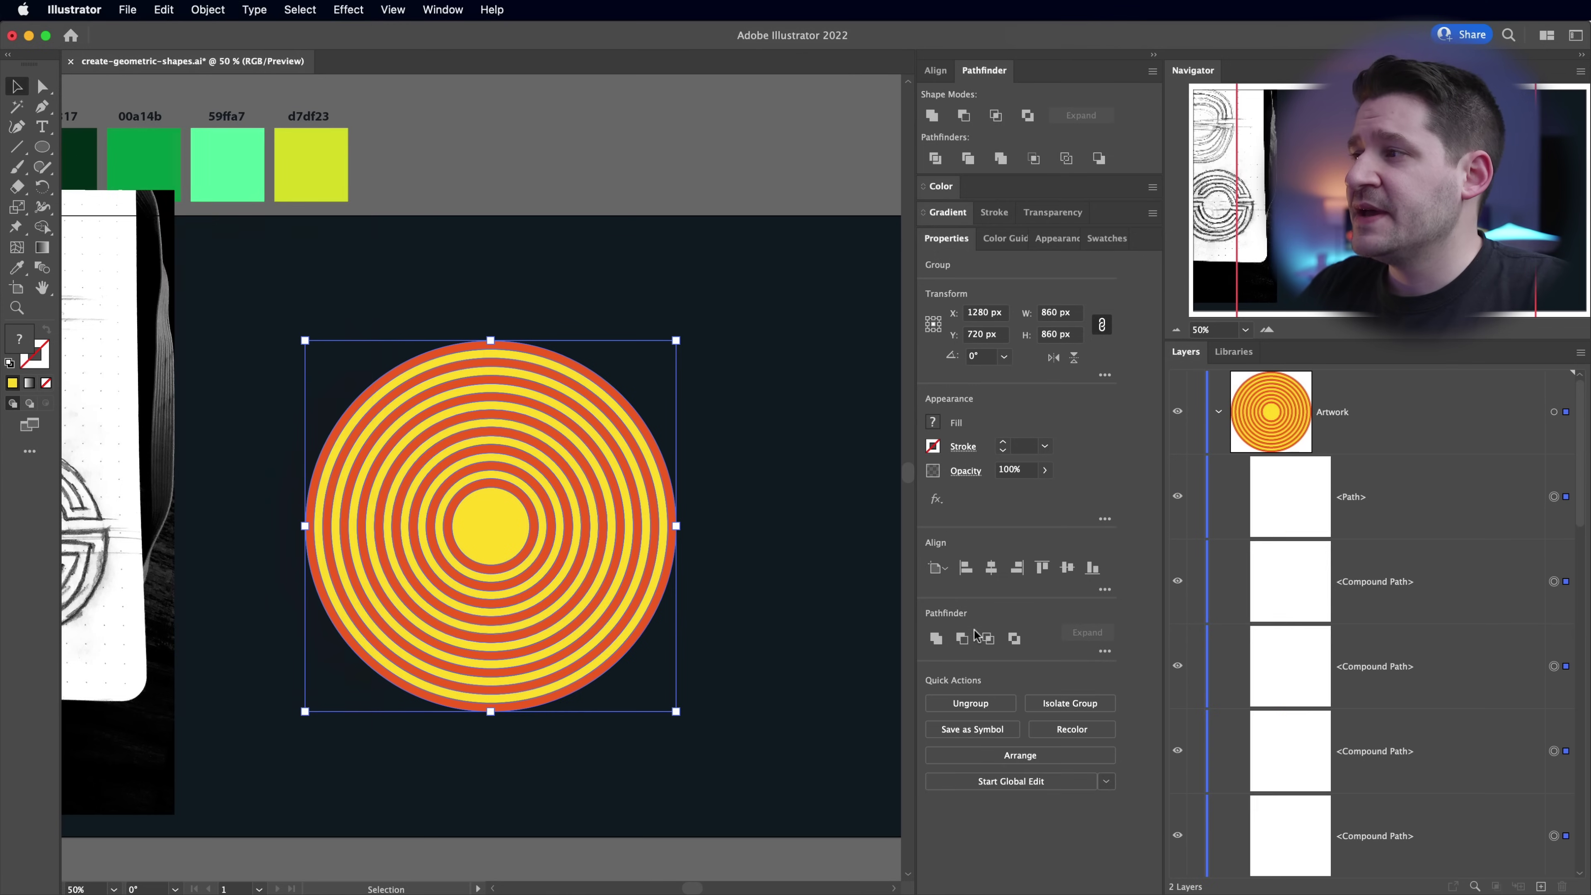
pyautogui.click(775, 594)
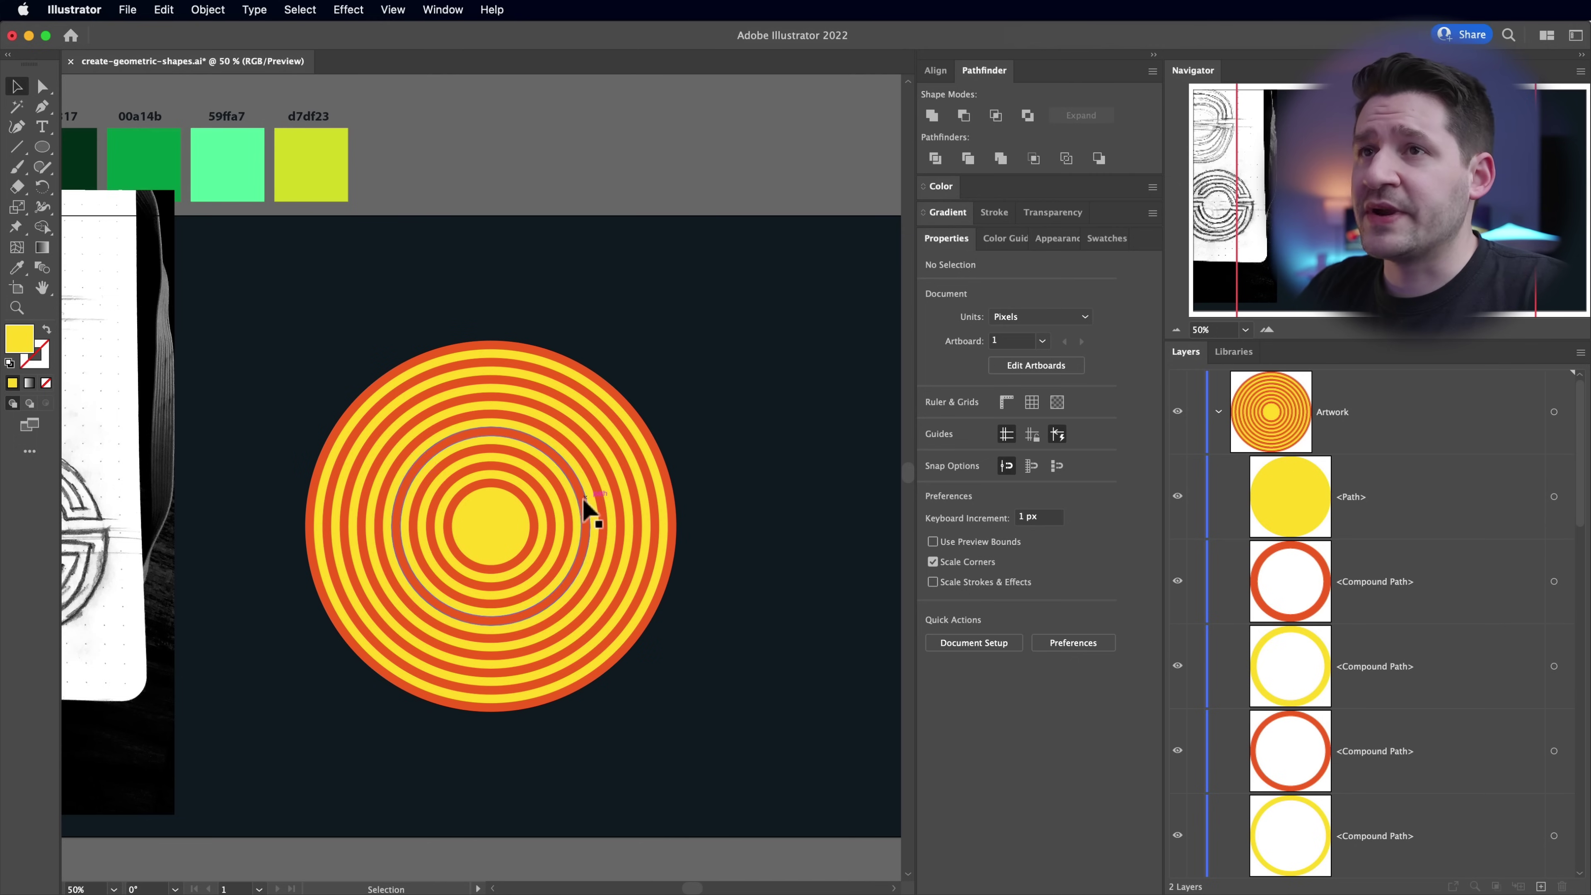
# - Select all the yellow shapes with the Magic Wand and delete them, leaving only the orange rings
pyautogui.click(17, 106)
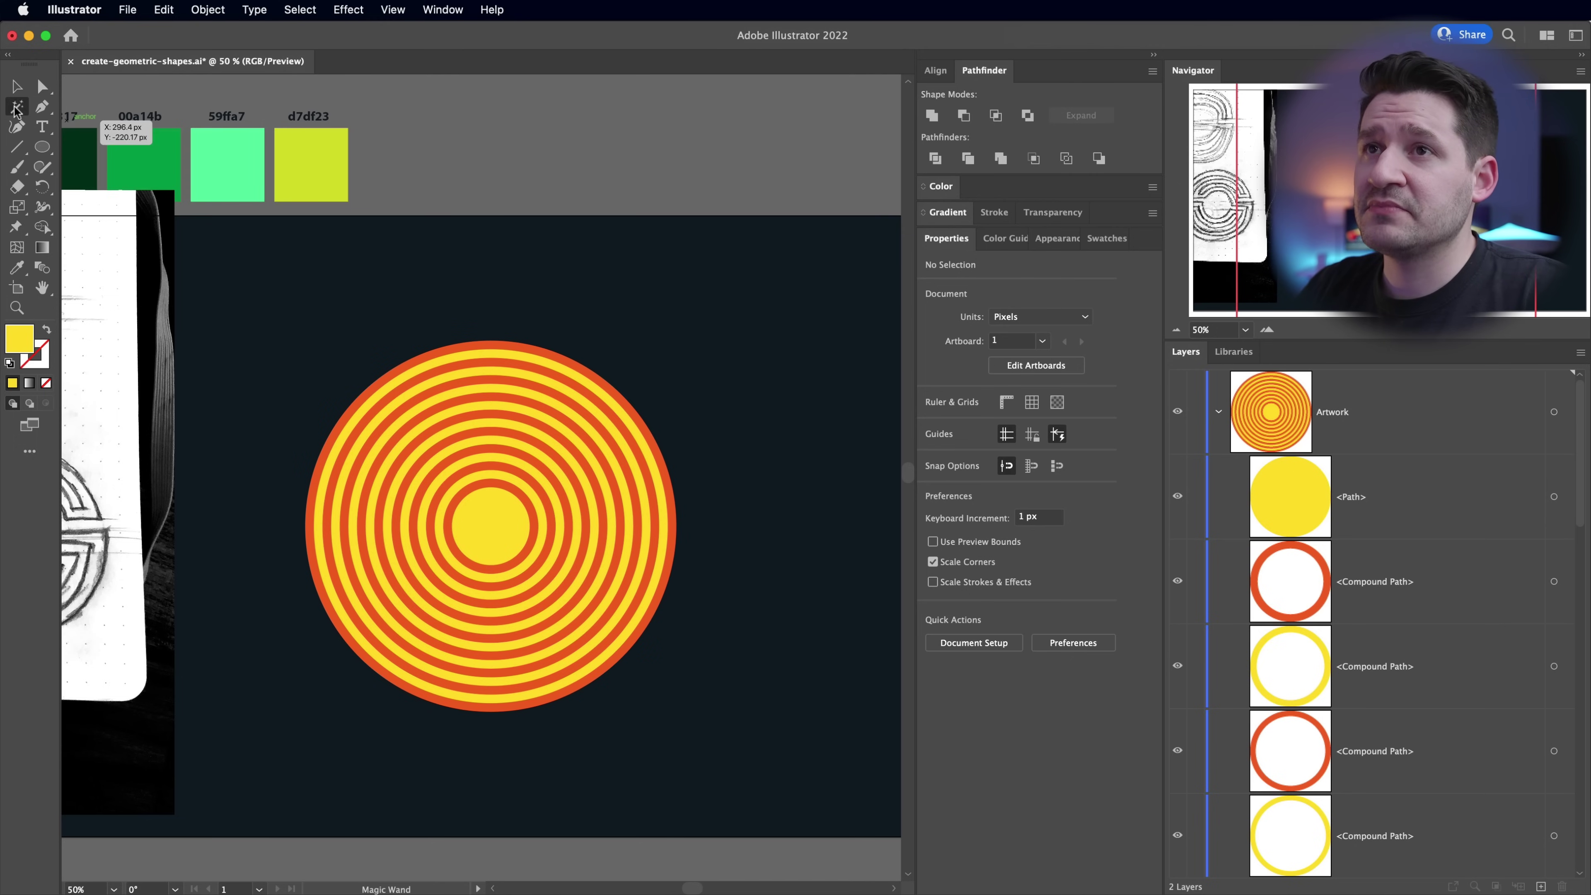
pyautogui.click(494, 532)
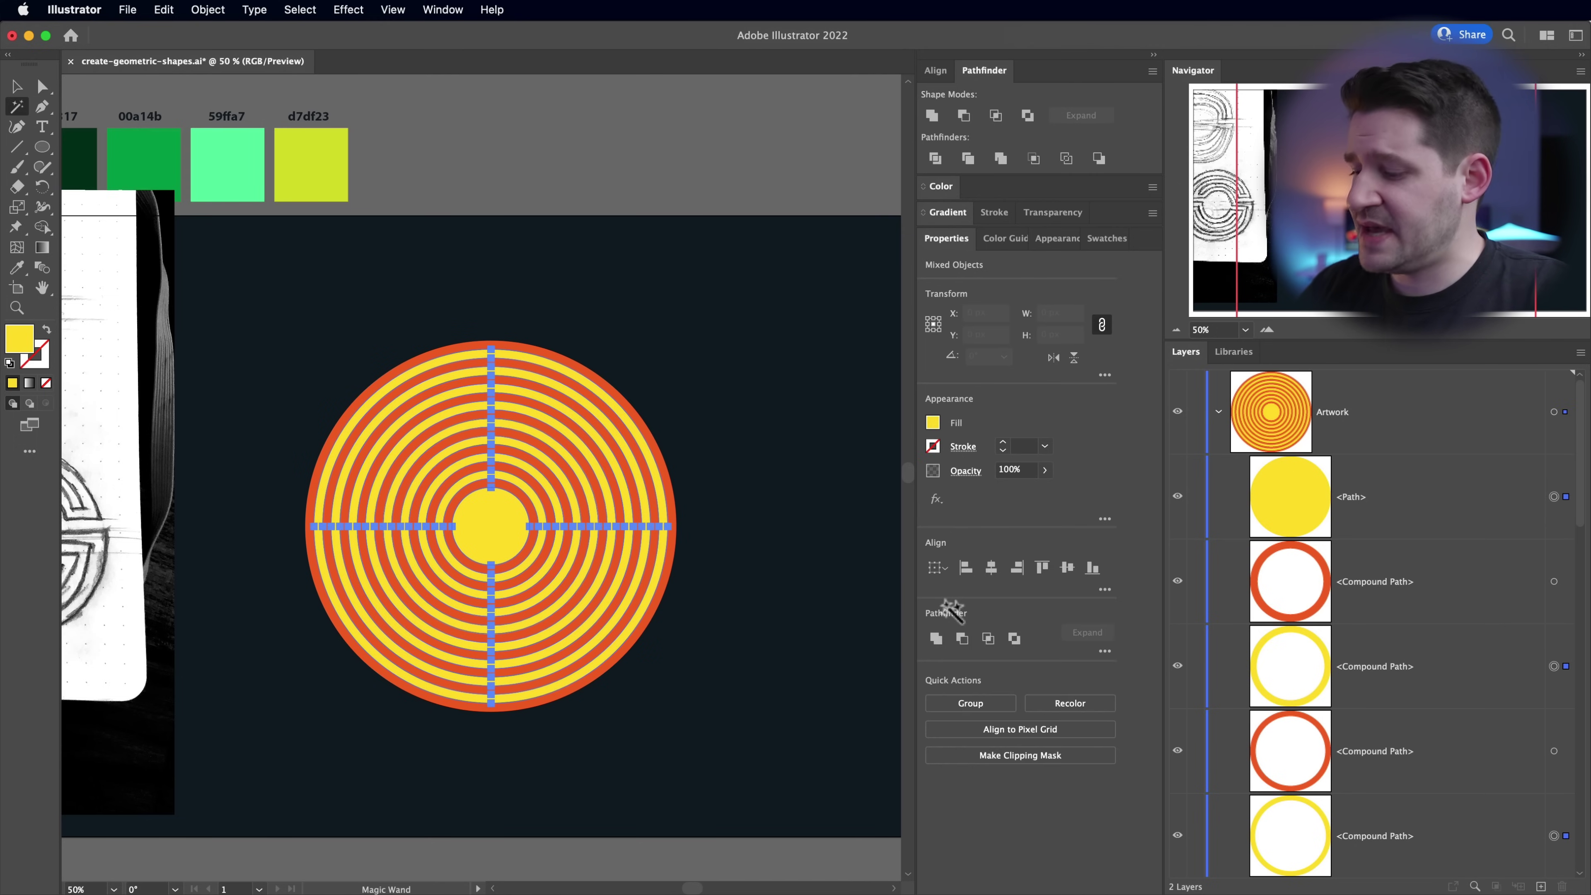
pyautogui.press('Delete')
pyautogui.press('v')
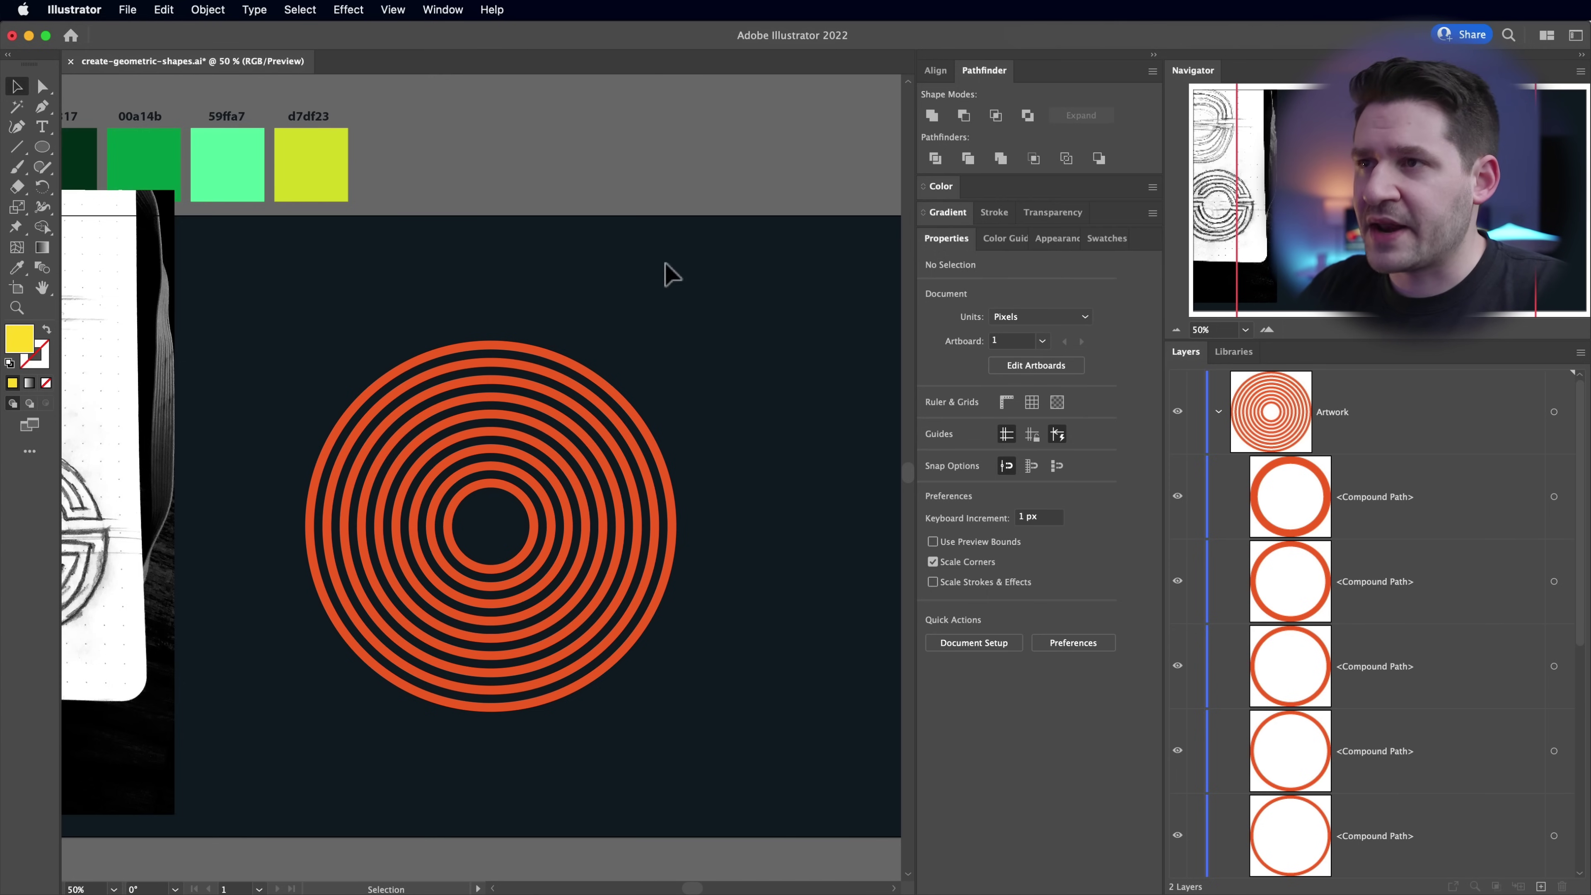
# - Group the three outermost orange rings and hide that group
pyautogui.moveTo(470, 291); pyautogui.dragTo(559, 386)
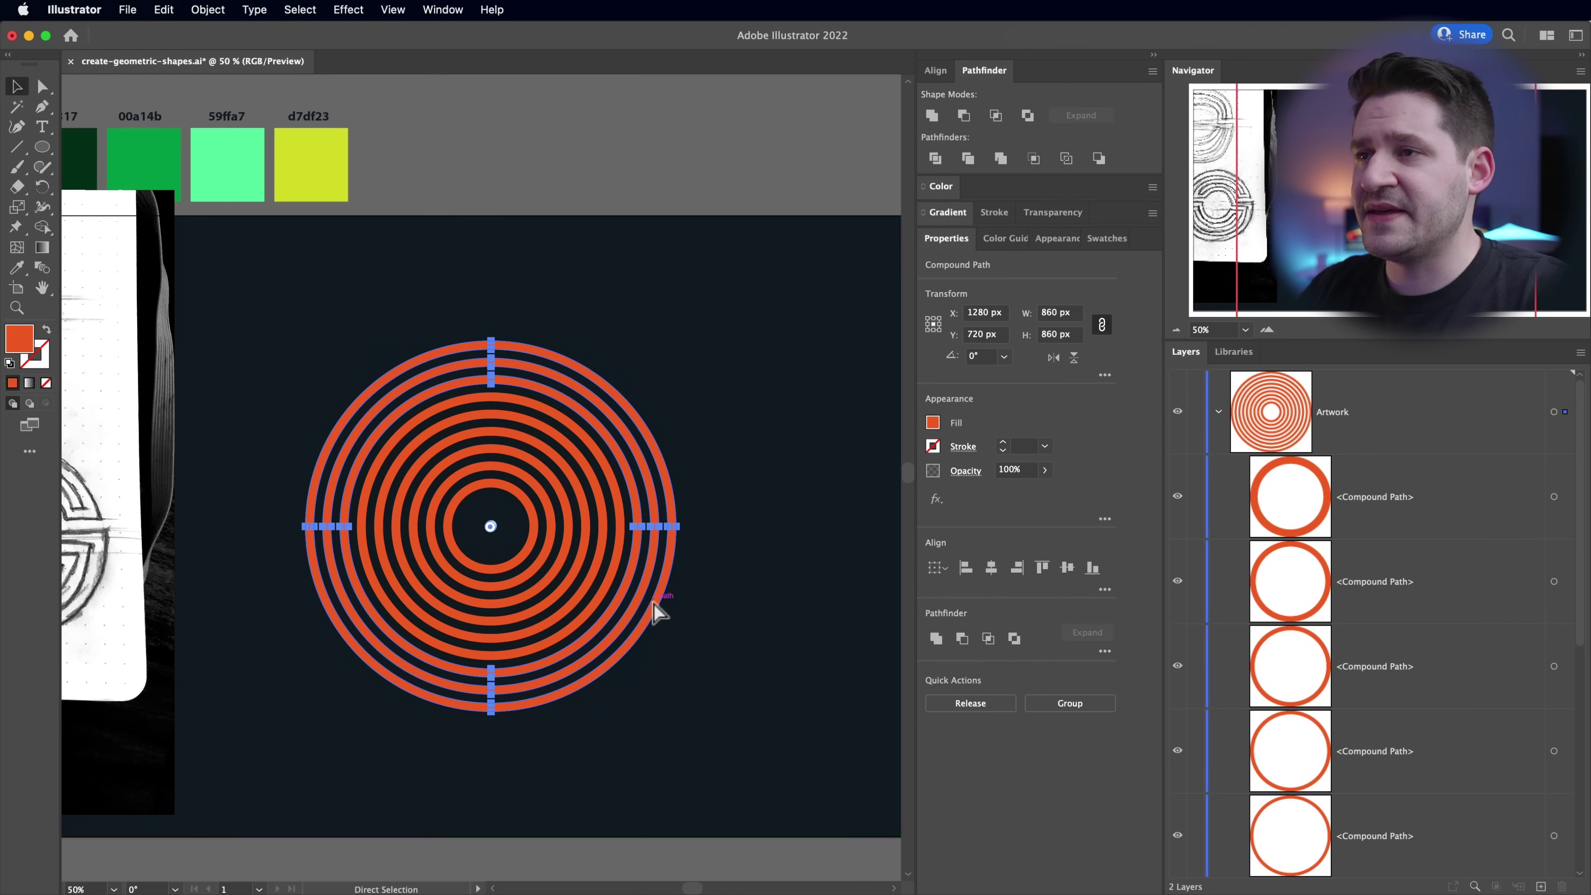
pyautogui.press('super+g')
pyautogui.scroll(-5, 1394, 655)
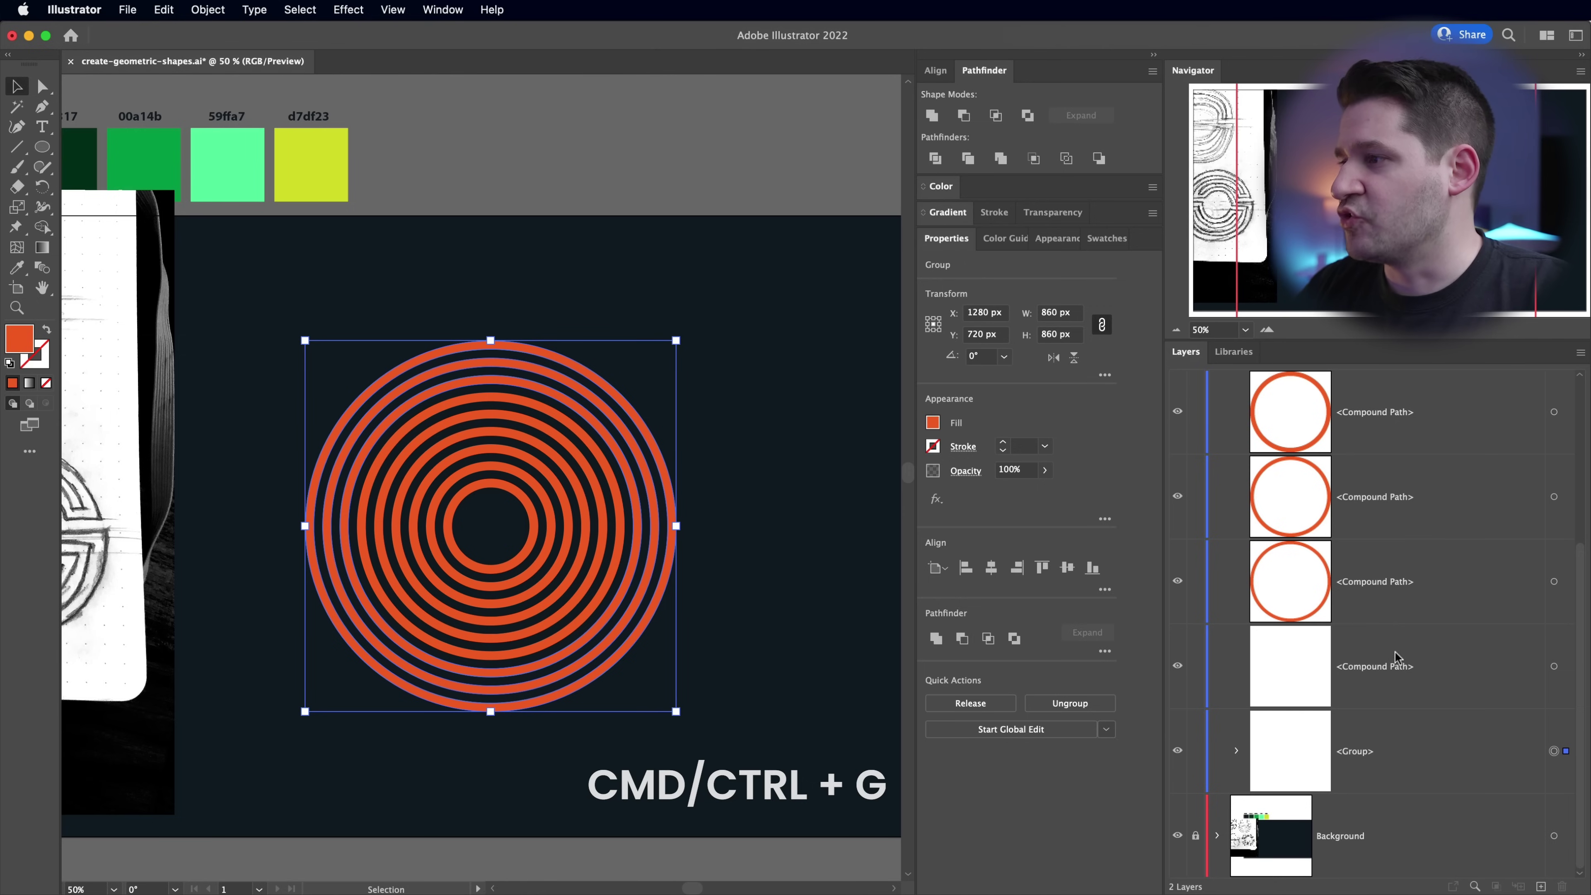
pyautogui.click(1177, 750)
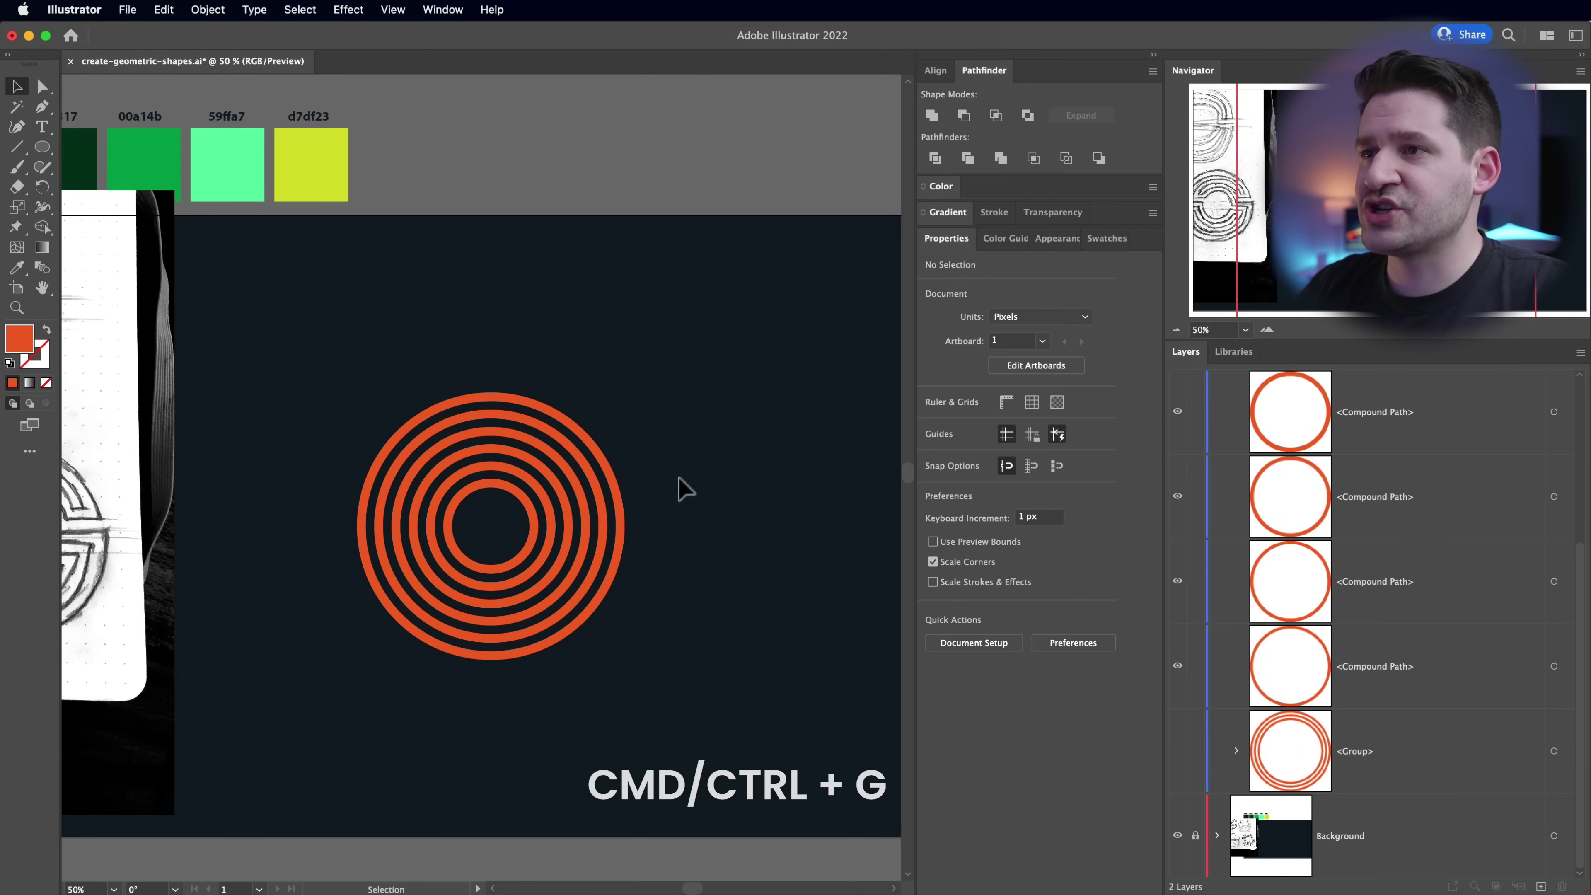
# - Group the three middle orange rings, the largest 620 px wide, and hide that group
pyautogui.moveTo(473, 344); pyautogui.dragTo(520, 437)
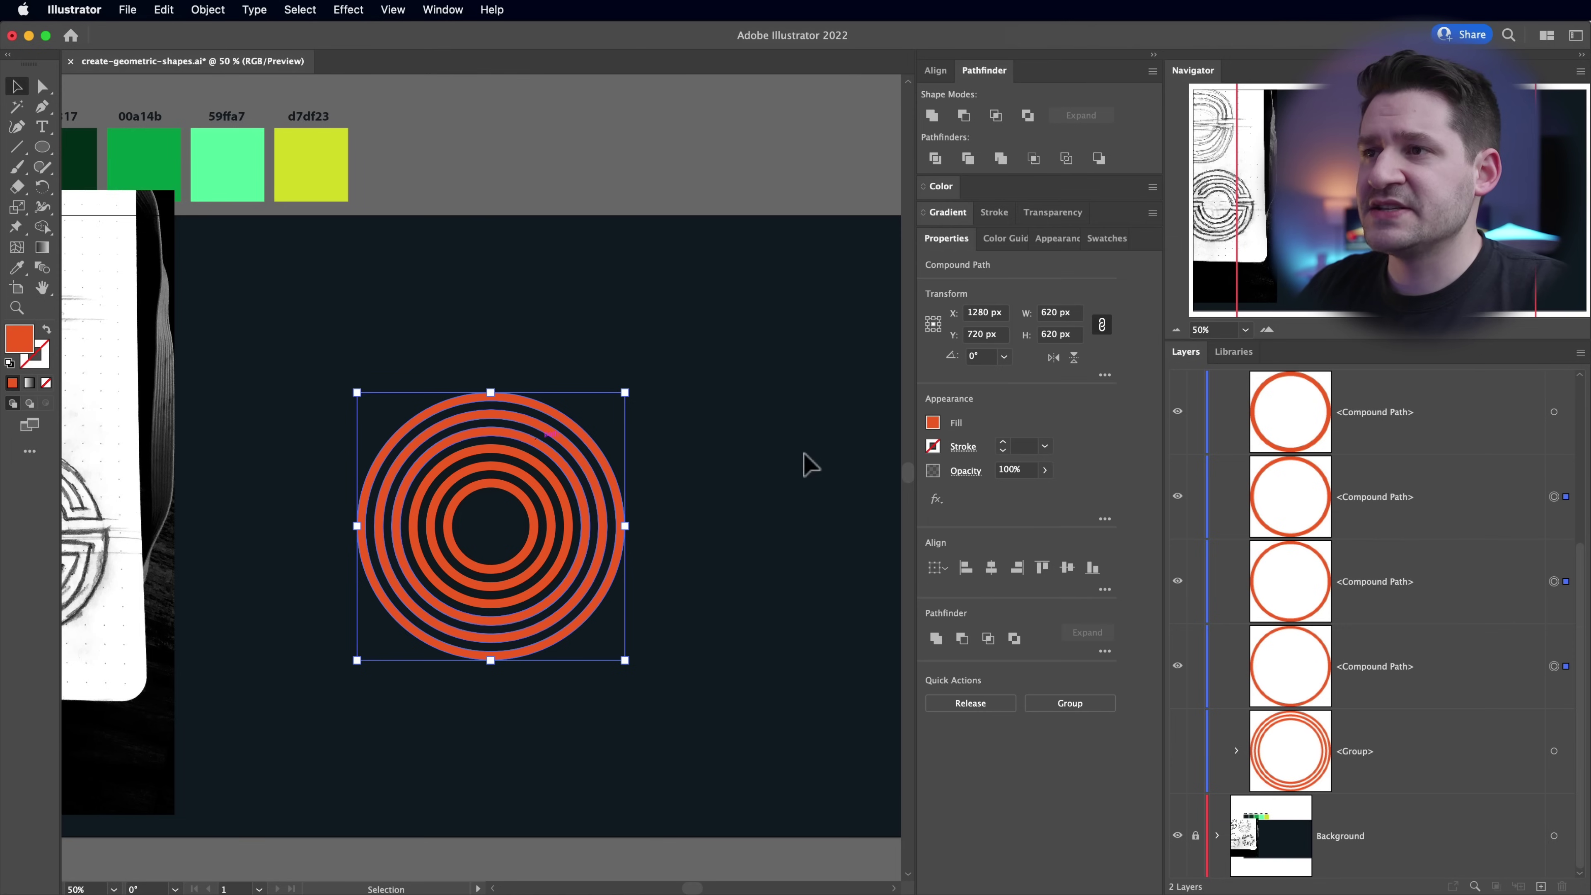
pyautogui.press('super+g')
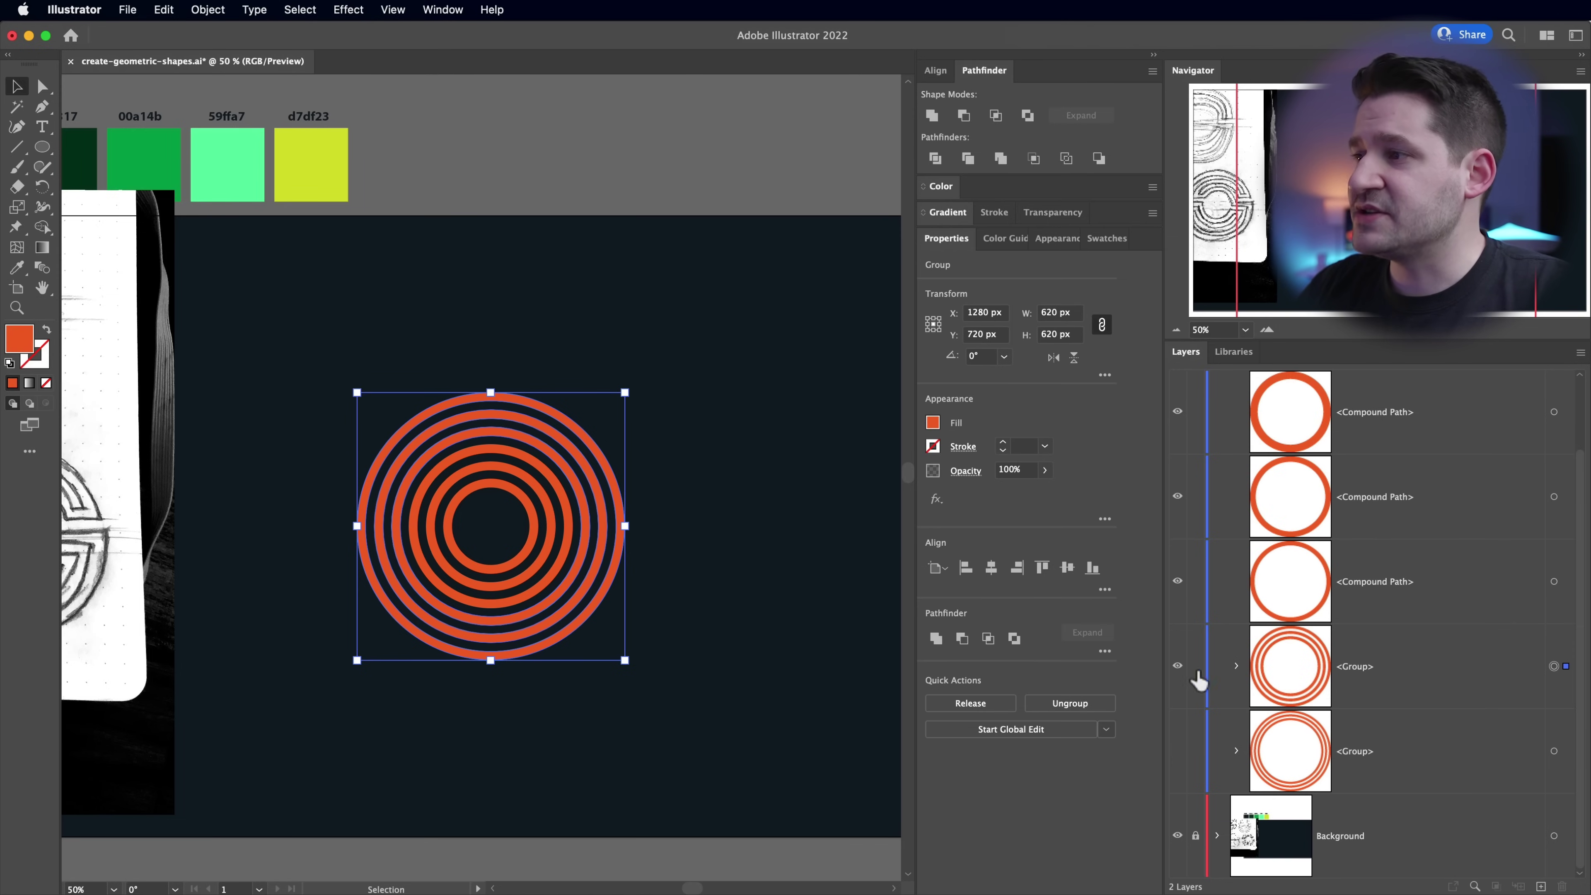
pyautogui.click(1177, 665)
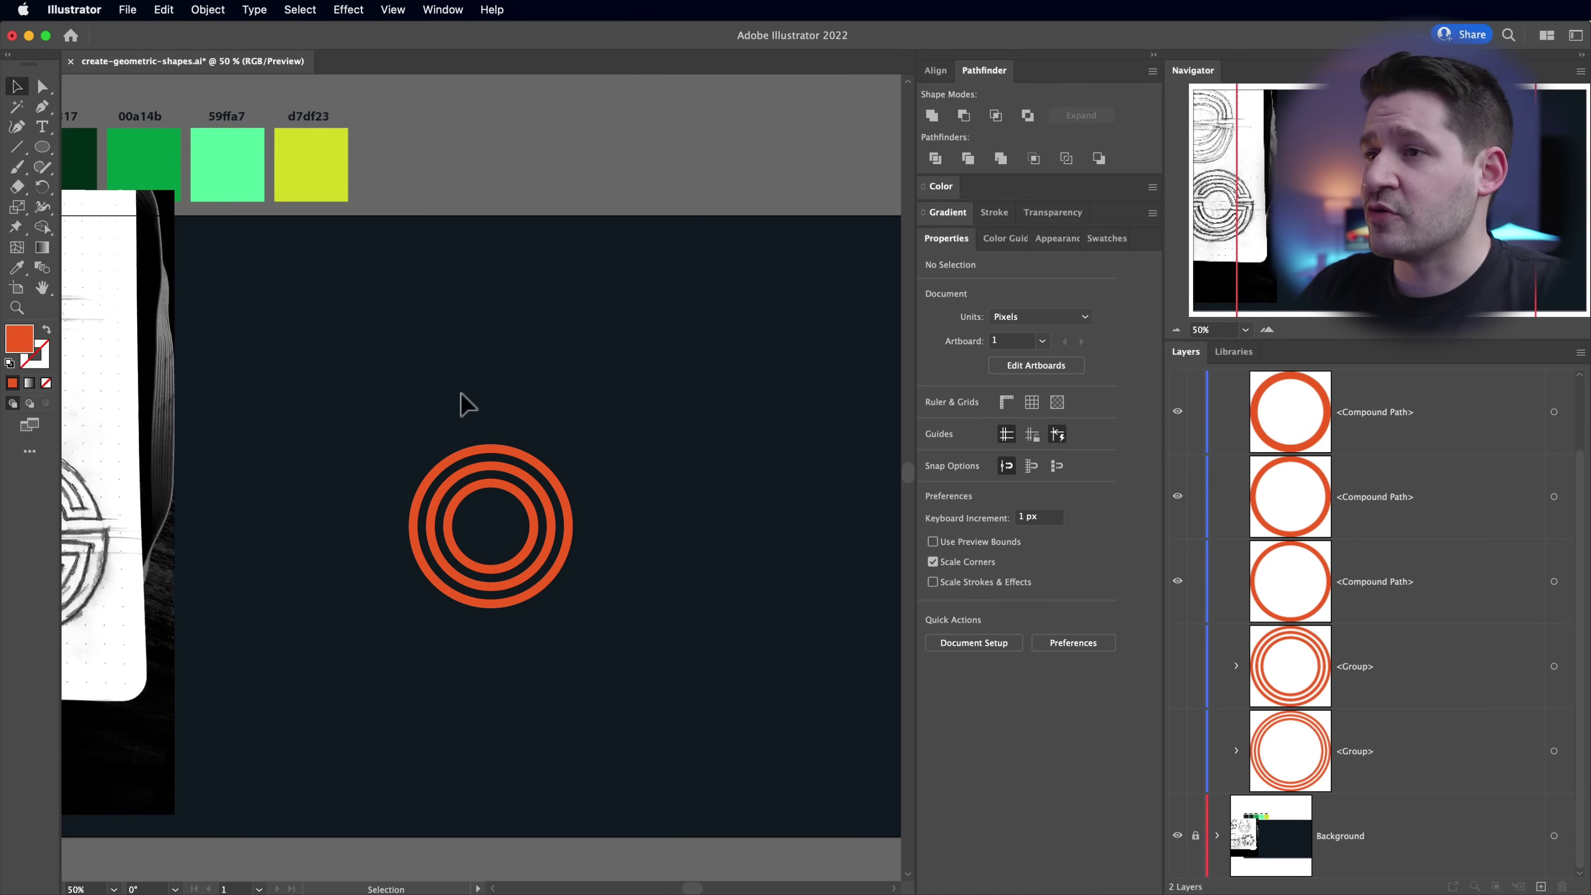
# - Group the three innermost orange rings, the largest 380 px wide, and deselect them
pyautogui.moveTo(487, 518); pyautogui.dragTo(593, 627)
pyautogui.press('super+g')
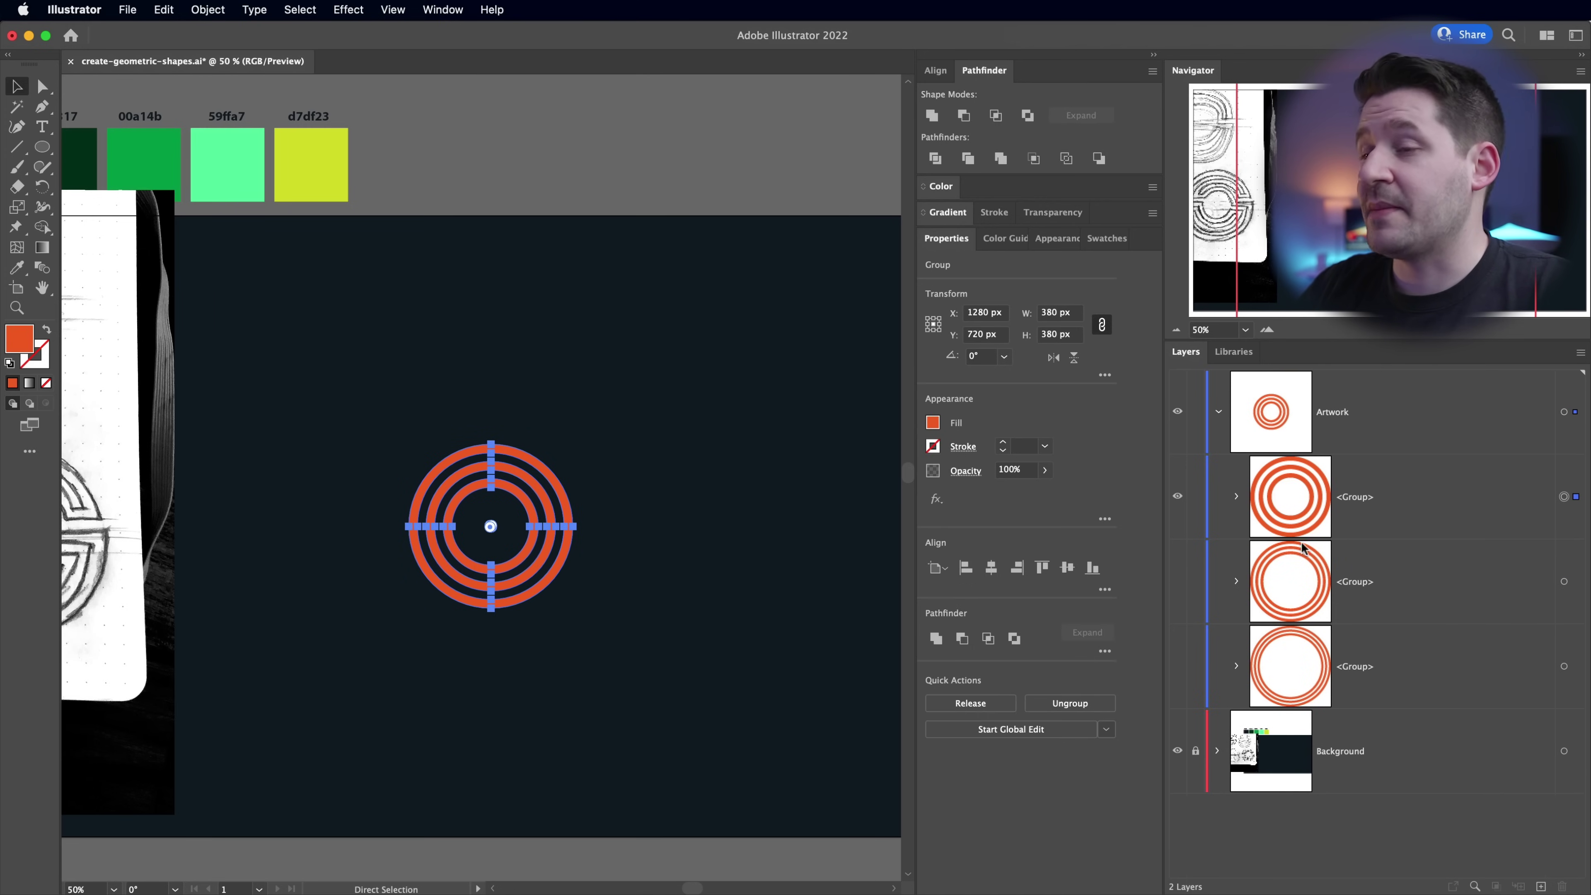
pyautogui.press('v')
pyautogui.click(561, 746)
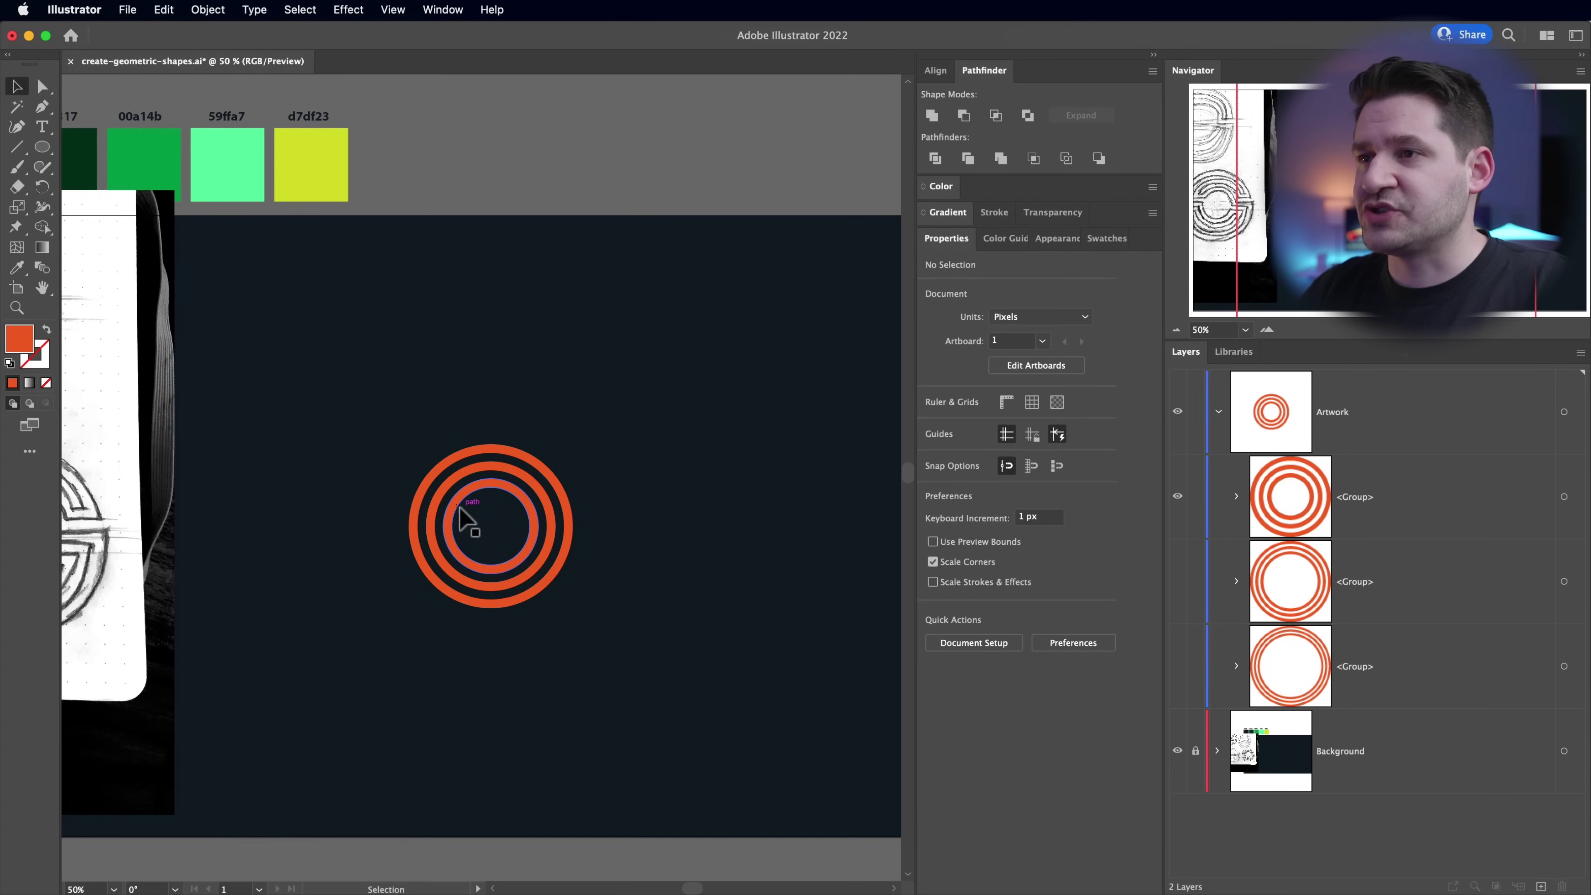
# - Create a rectangle 2000 px wide and 20 px high across the innermost rings
pyautogui.press('z')
pyautogui.moveTo(499, 533); pyautogui.dragTo(474, 480)
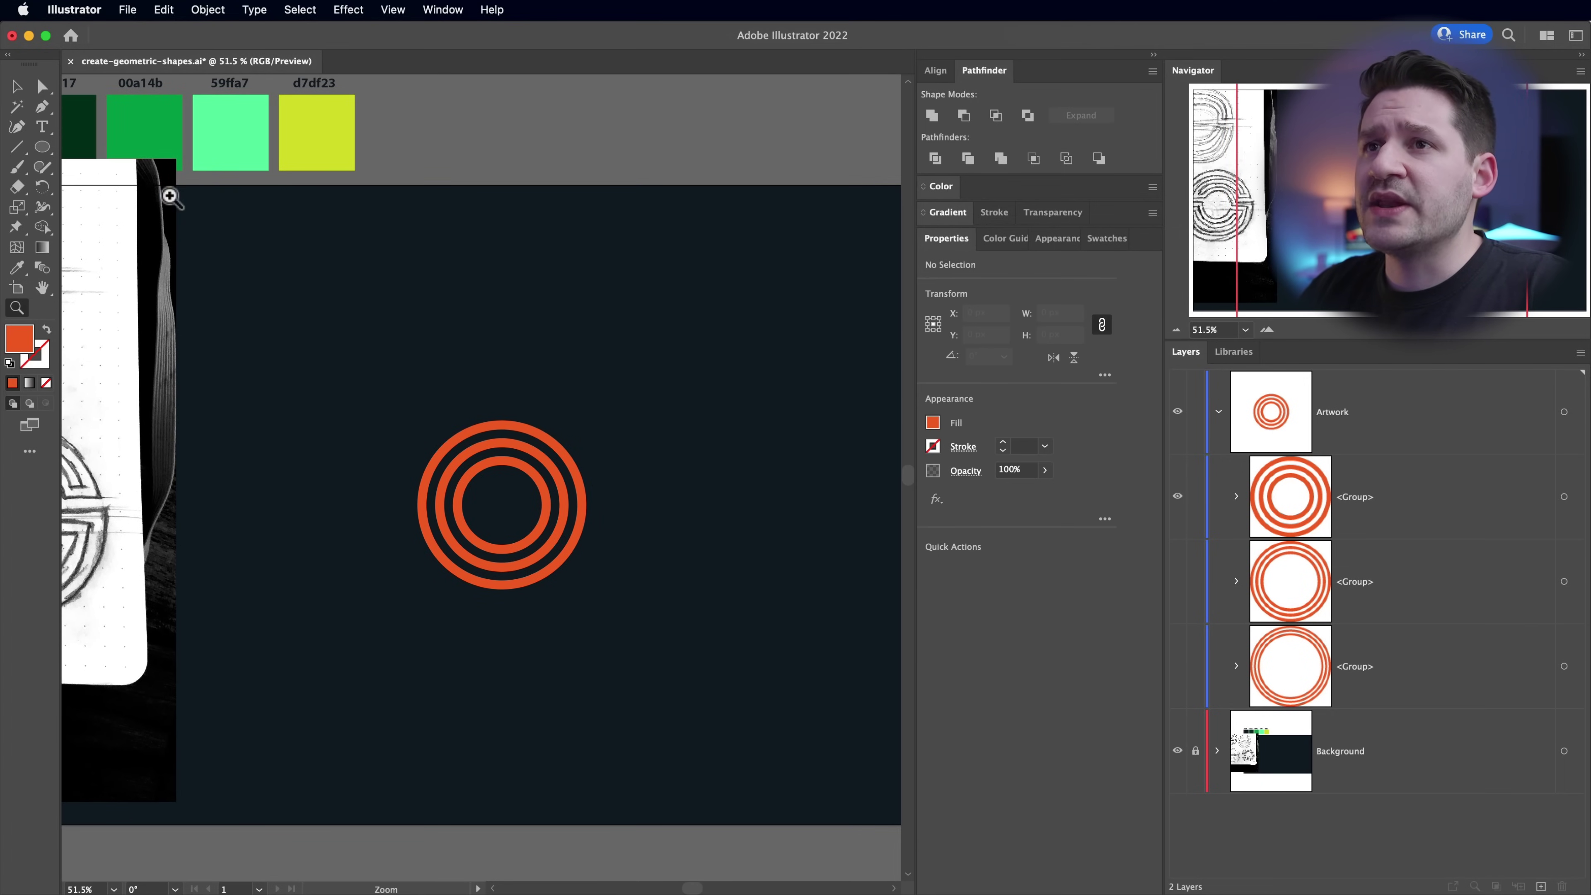
pyautogui.click(45, 152)
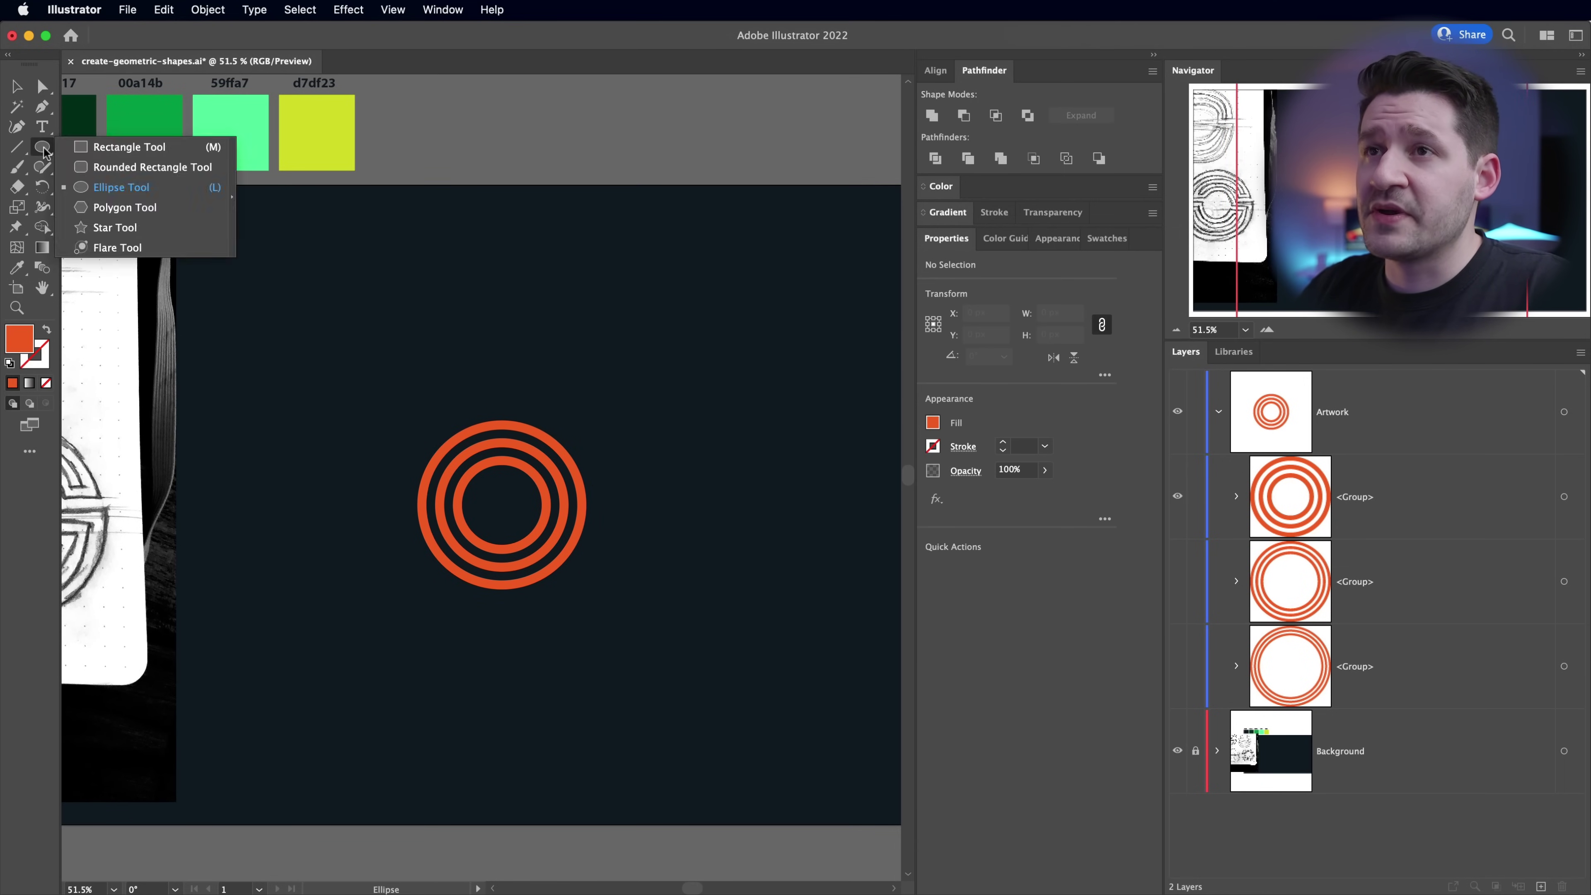
pyautogui.click(111, 150)
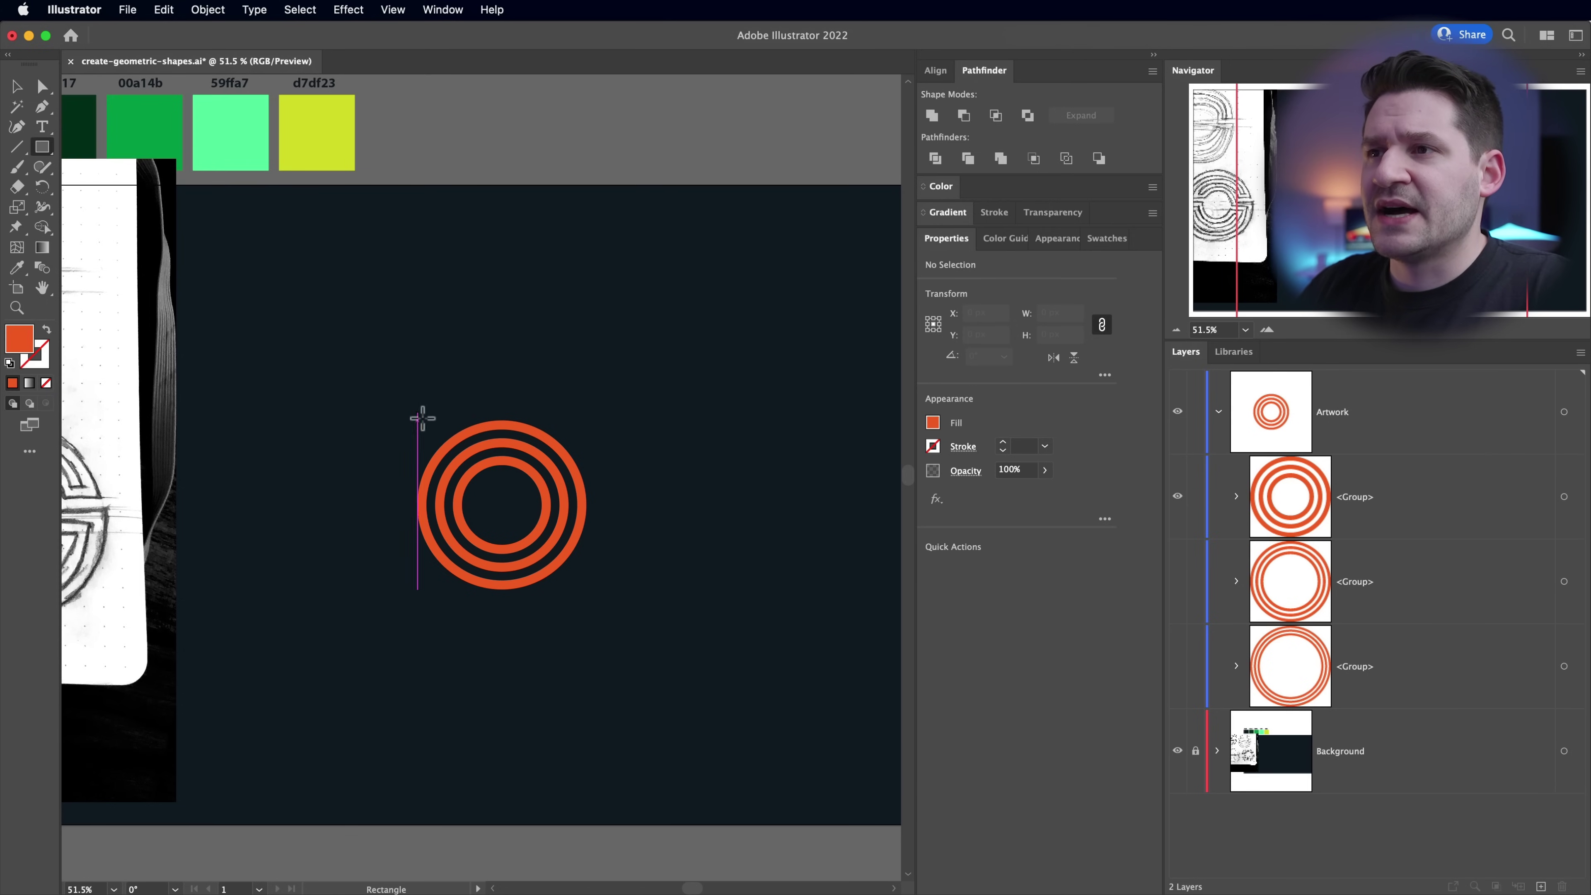
pyautogui.click(366, 502)
pyautogui.write('200')
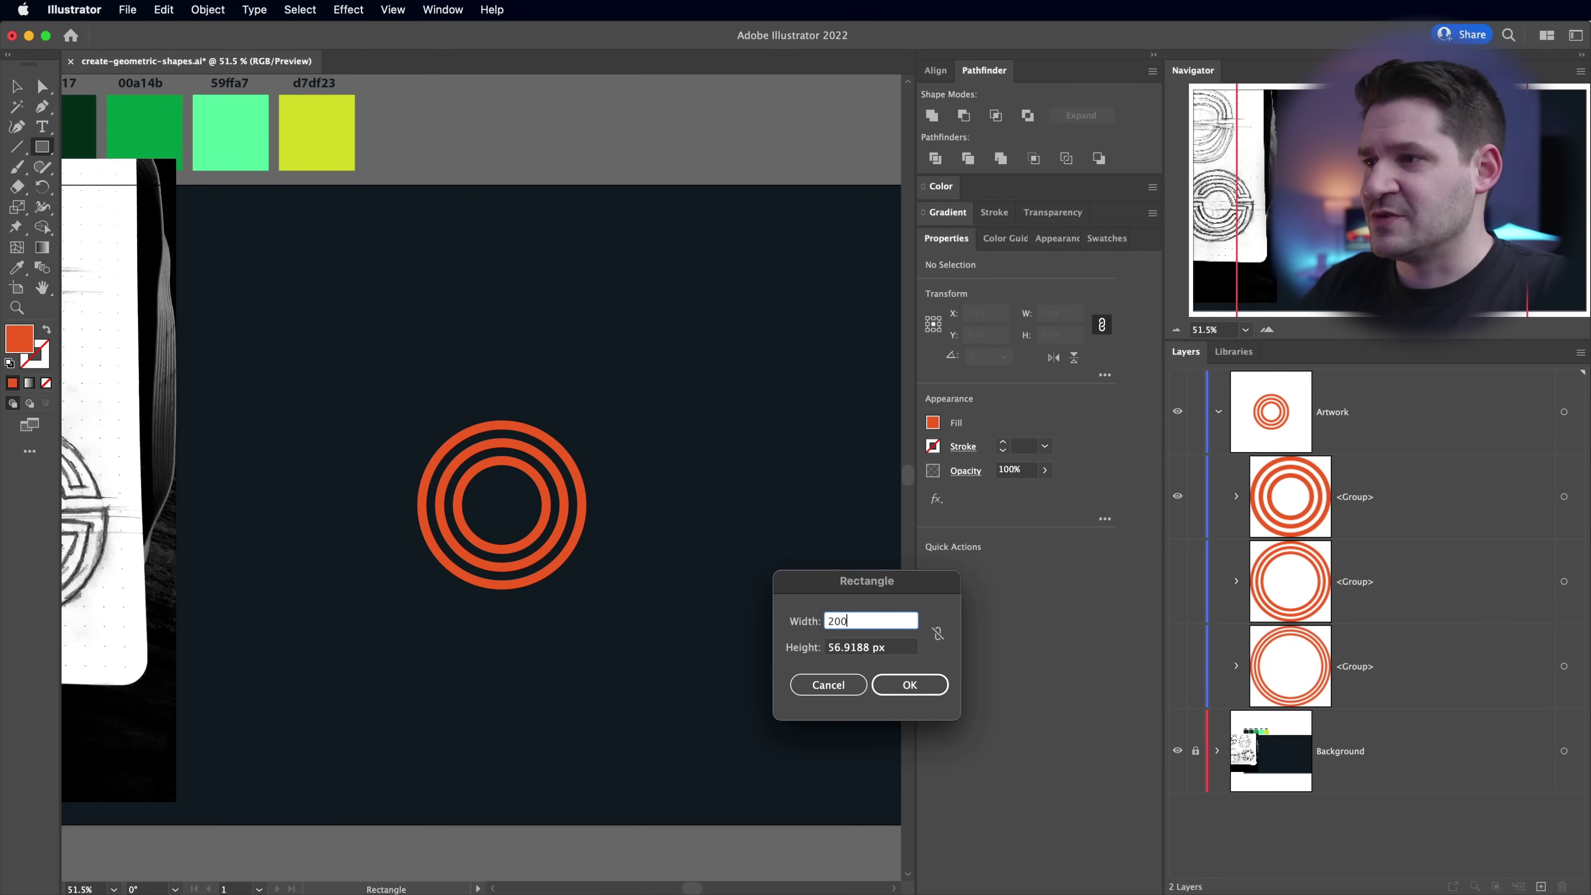
pyautogui.write('0')
pyautogui.press('Tab')
pyautogui.write('20')
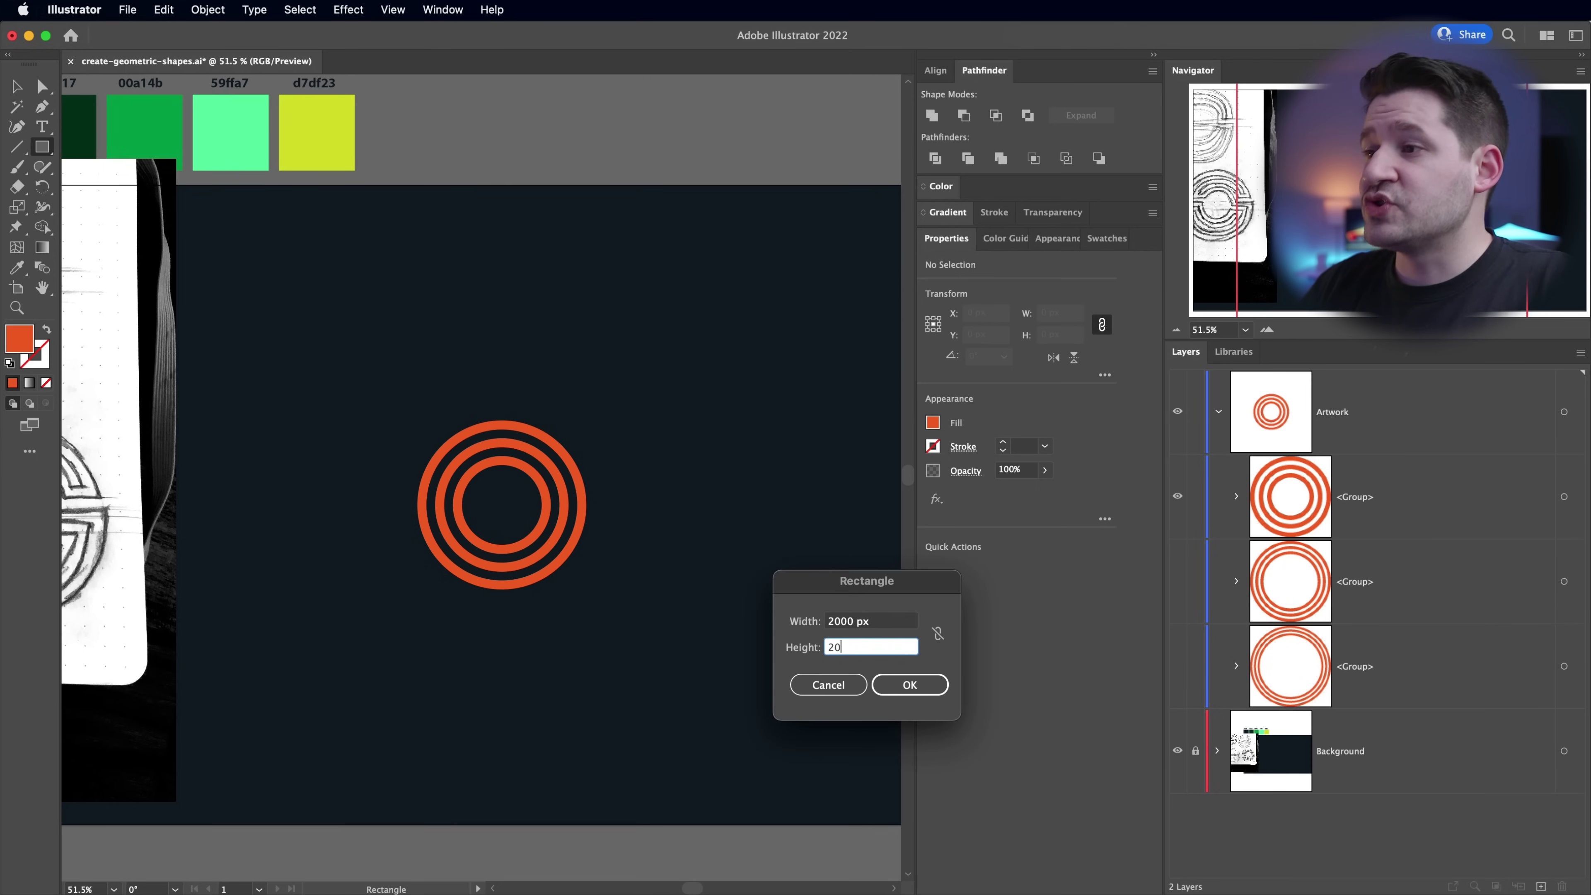
pyautogui.press('Tab')
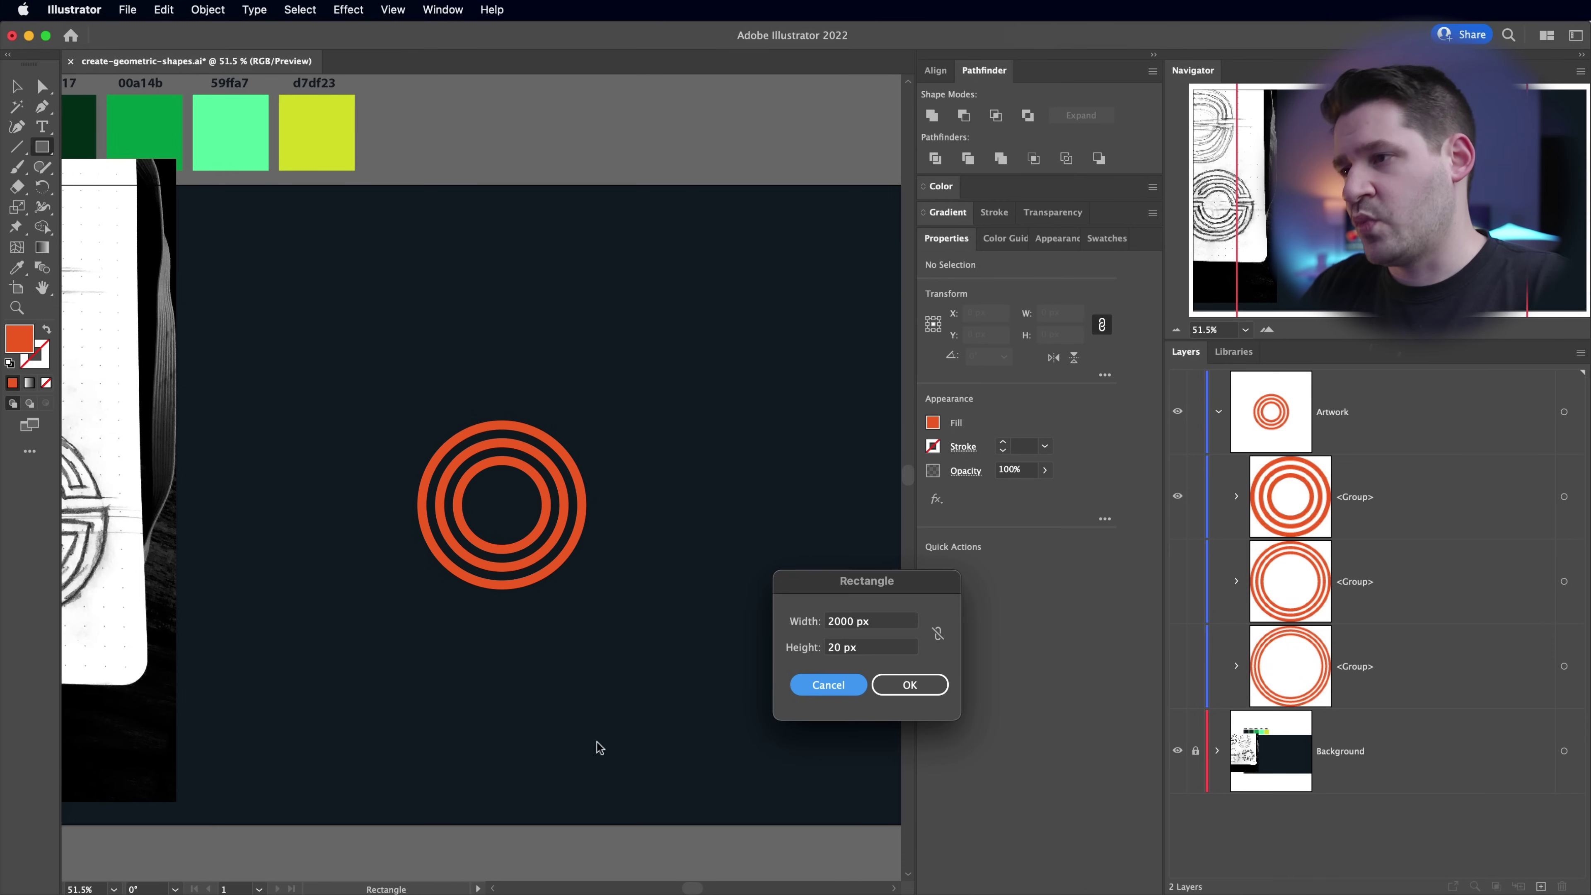
pyautogui.click(890, 690)
pyautogui.press('v')
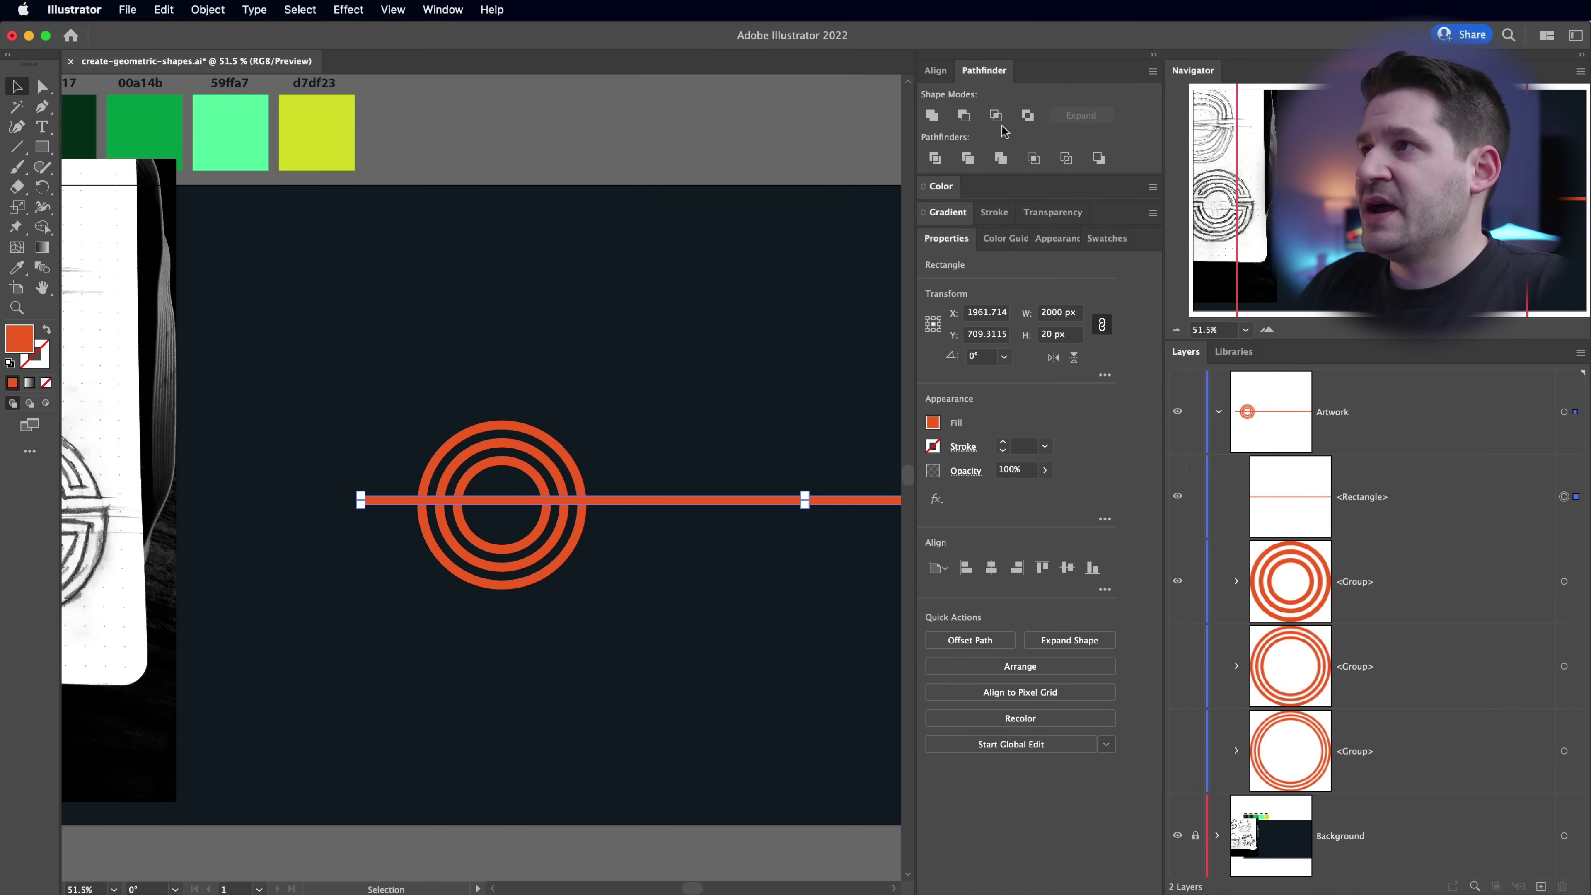
# - Center the 2000 × 20 px rectangle horizontally and vertically on the artboard
pyautogui.click(936, 69)
pyautogui.click(962, 115)
pyautogui.click(1116, 115)
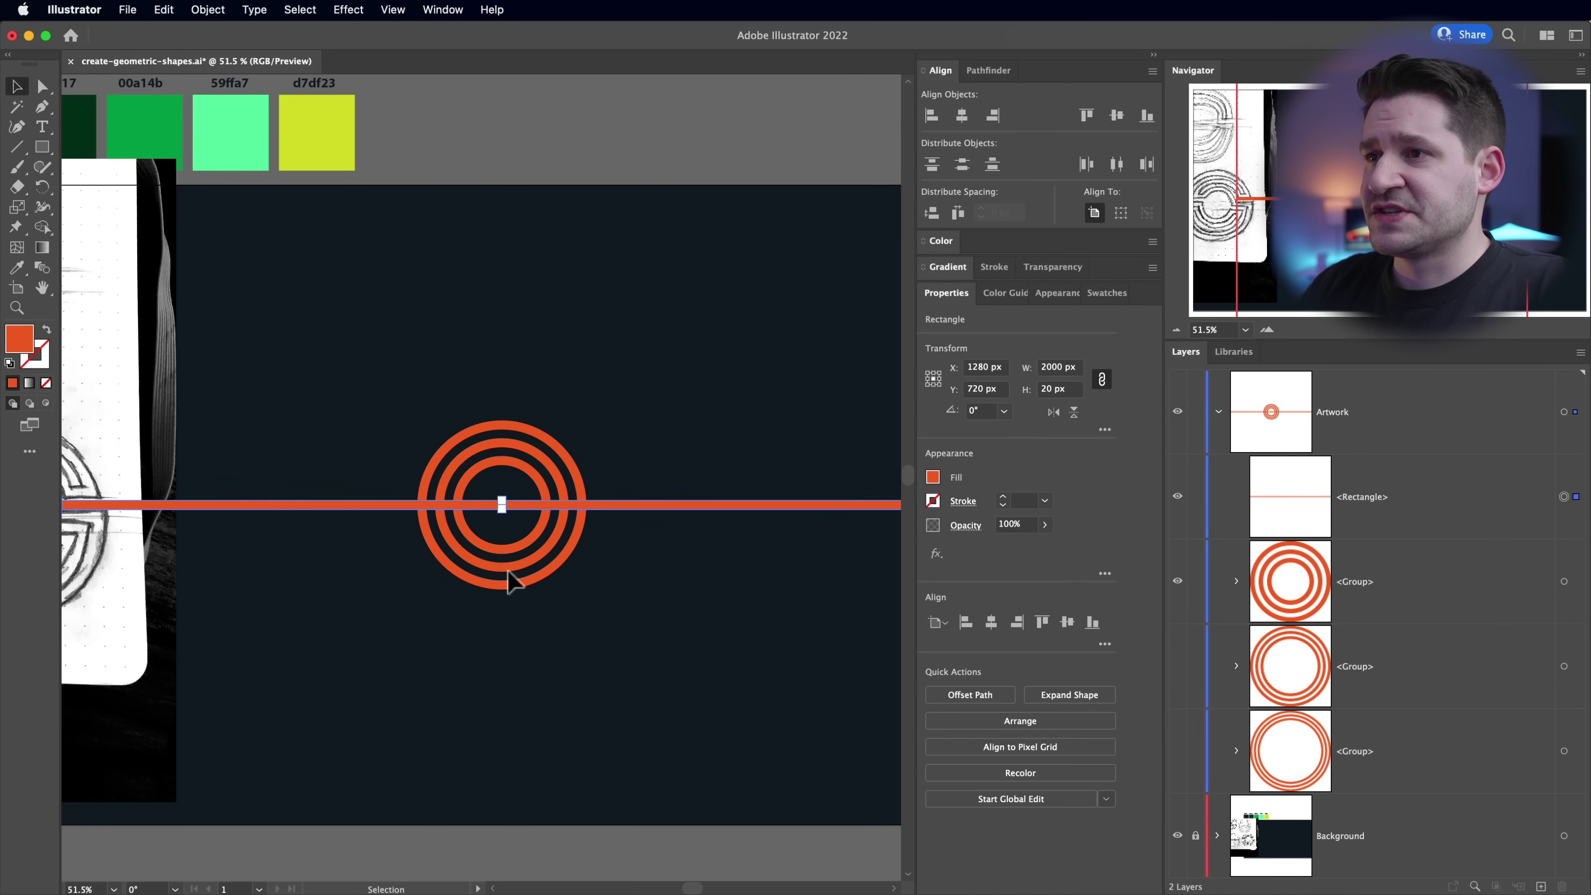
# - Recolor the long horizontal bar's fill from orange to the yellow swatch and deselect it
pyautogui.click(542, 734)
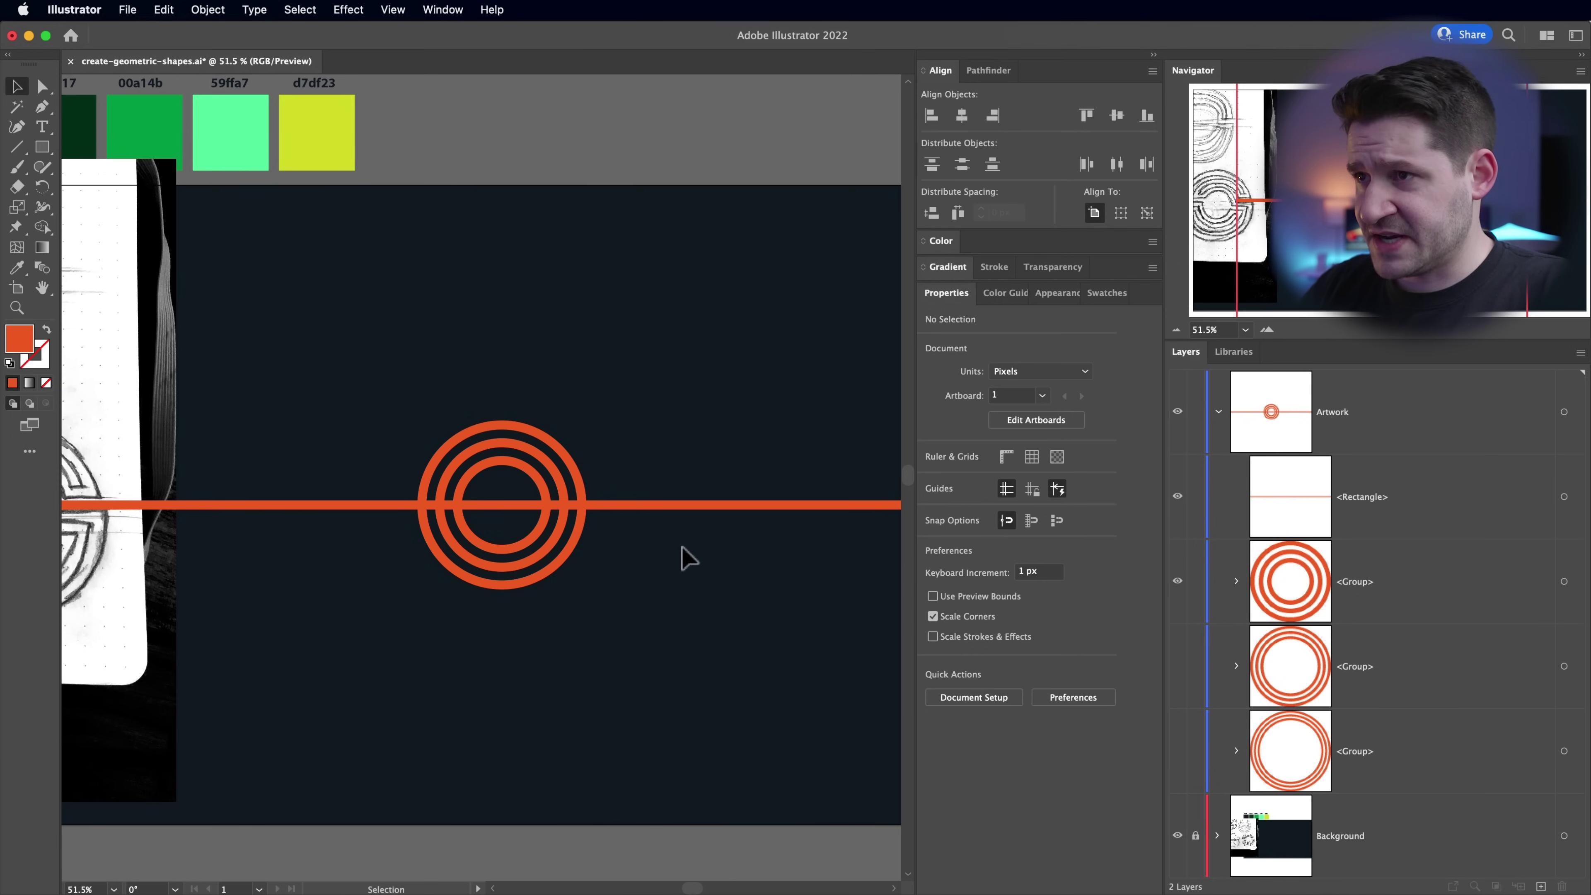
pyautogui.moveTo(645, 467); pyautogui.dragTo(810, 721)
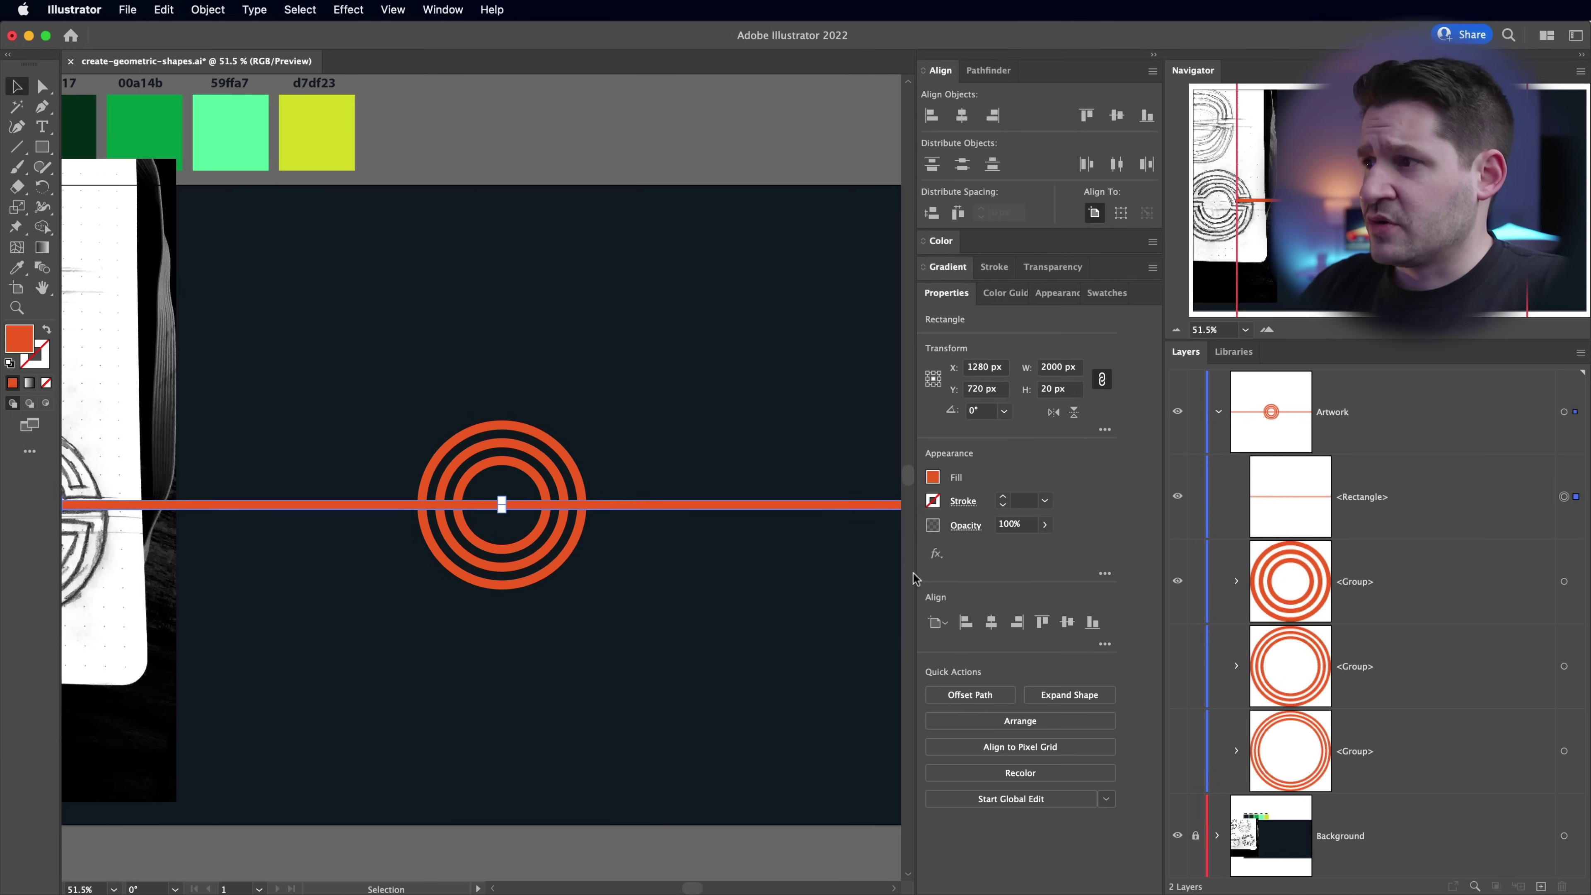
pyautogui.click(1106, 293)
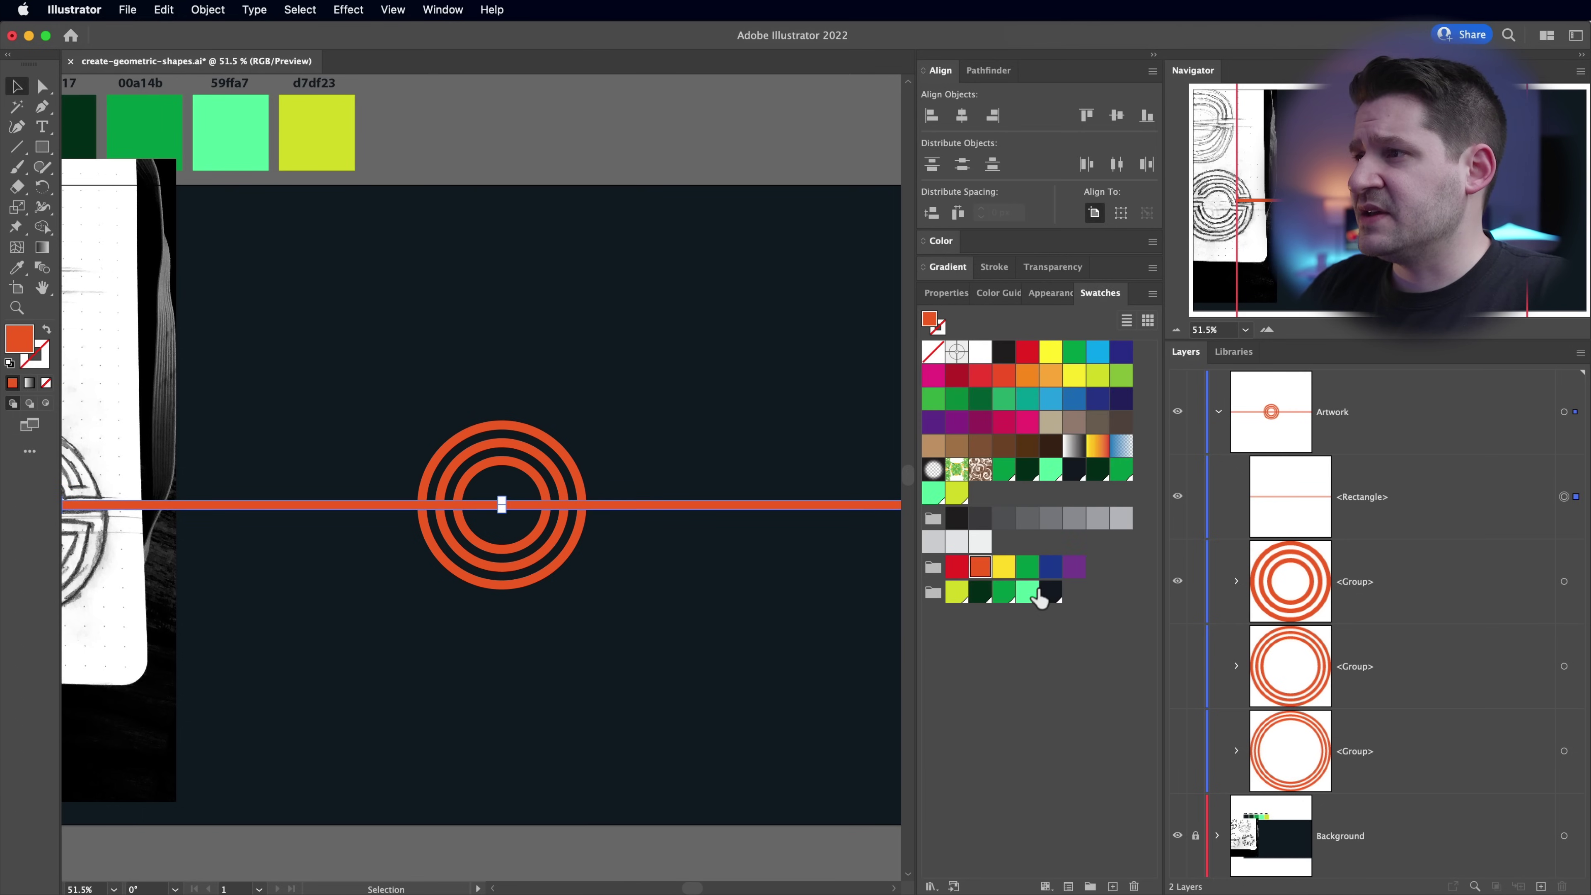
pyautogui.click(1003, 566)
pyautogui.click(626, 664)
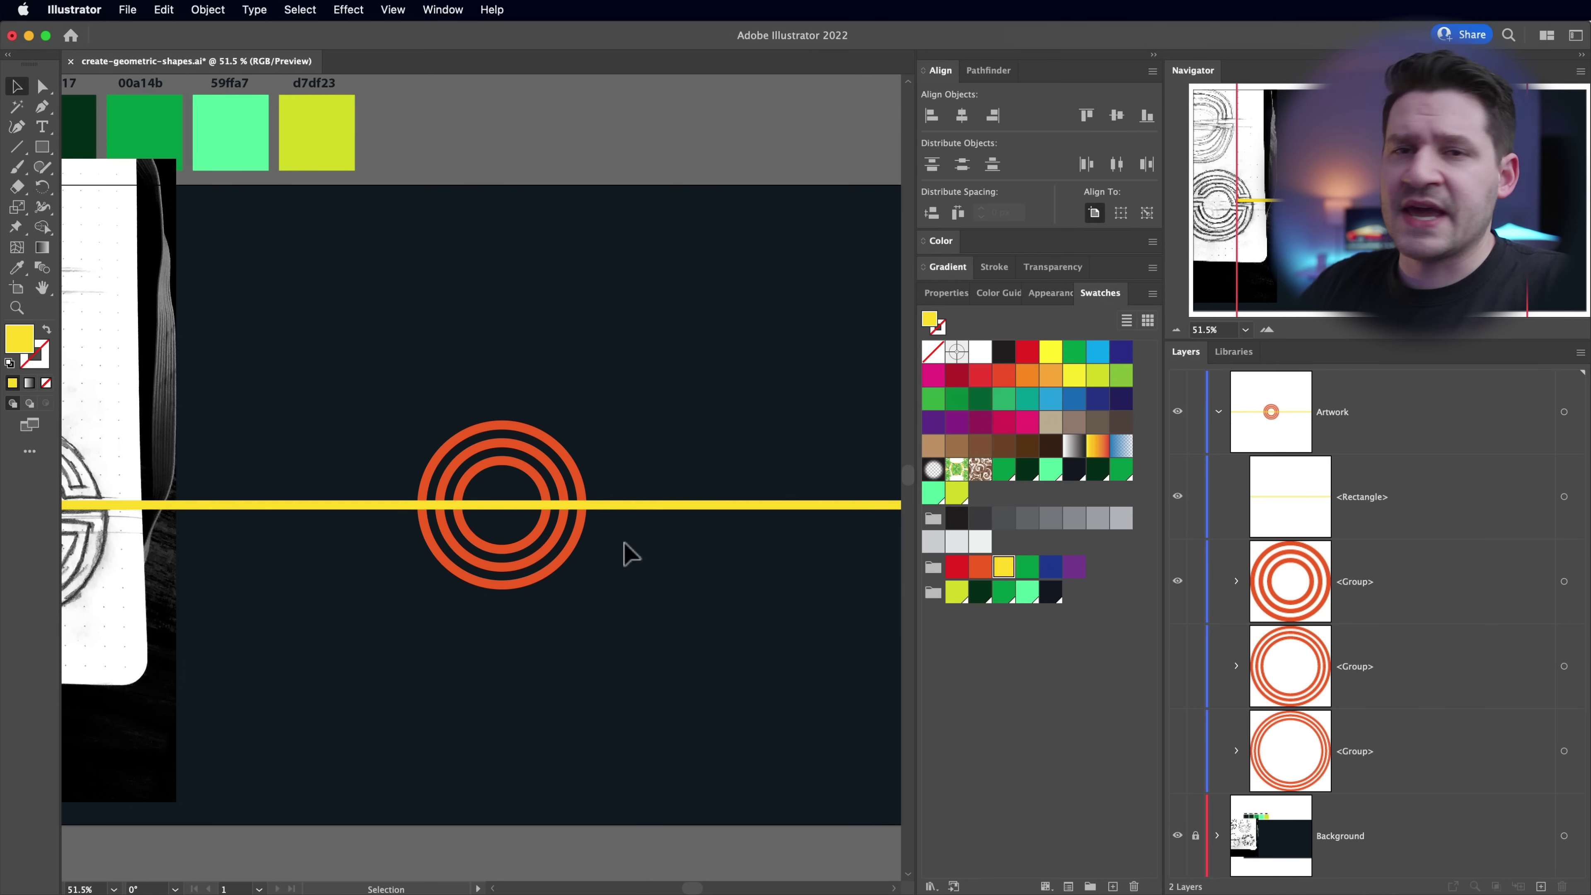
# - Make a copy of the yellow bar moved 0 px horizontally and -40 px vertically
pyautogui.click(946, 292)
pyautogui.click(714, 507)
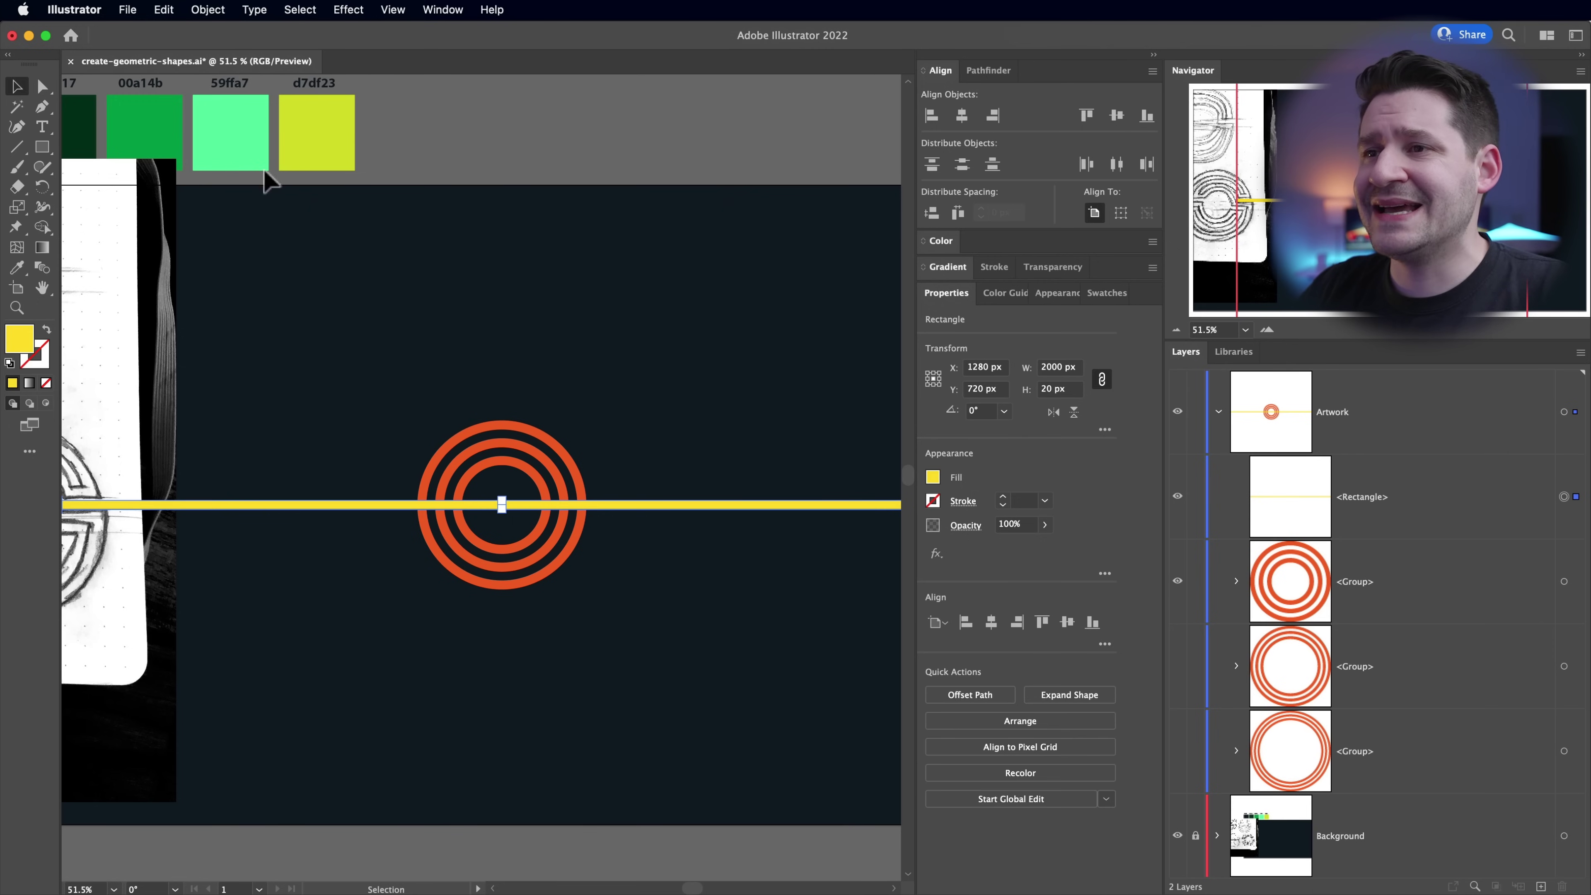
pyautogui.click(208, 10)
pyautogui.moveTo(245, 51)
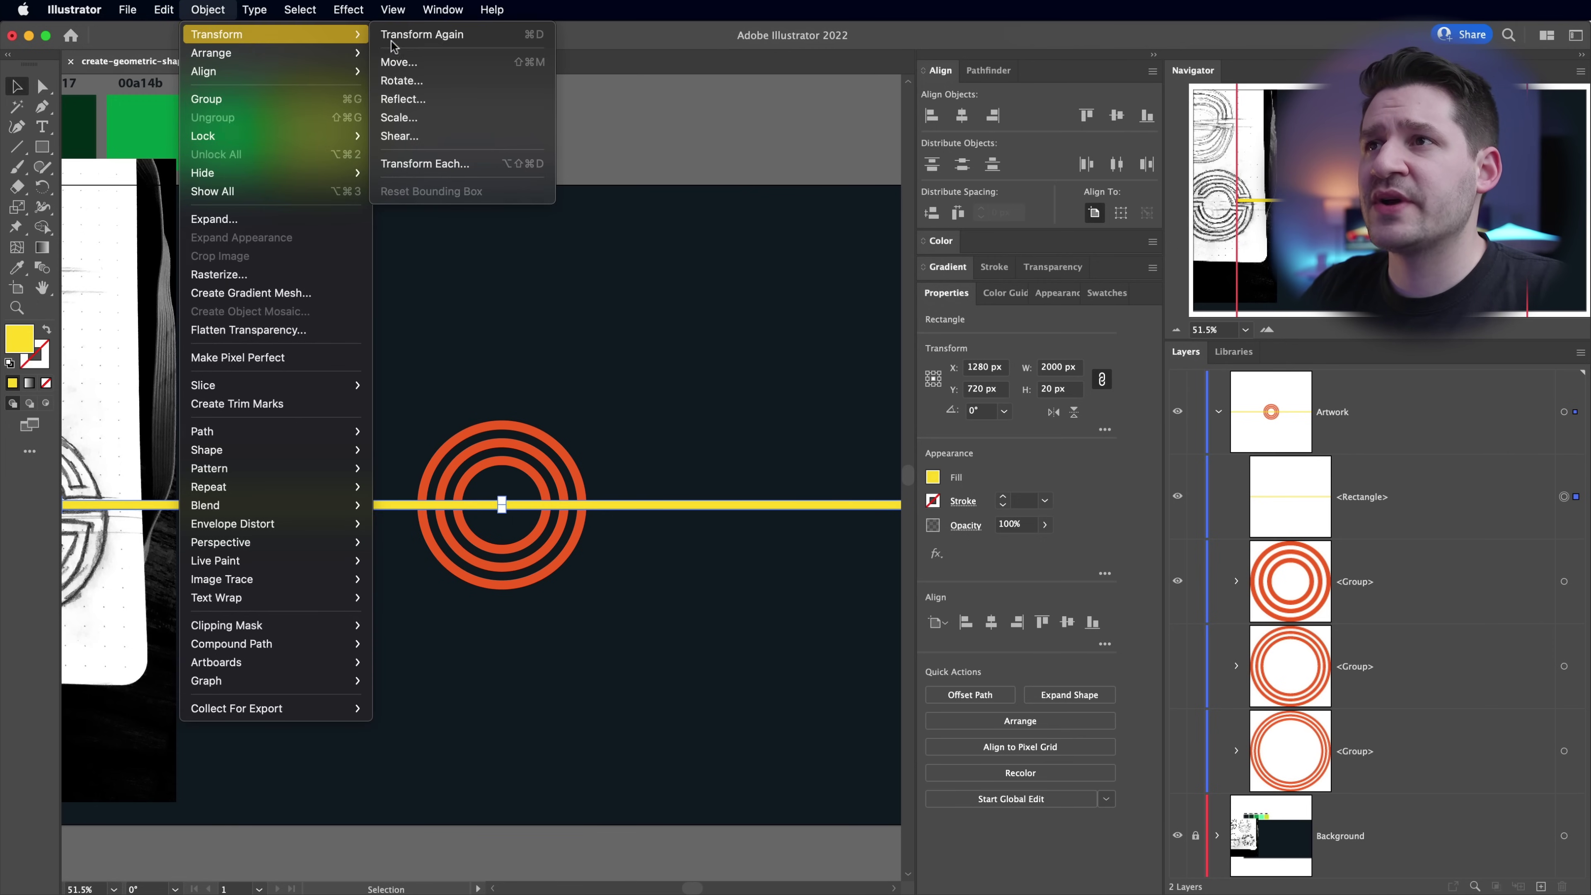
pyautogui.click(438, 61)
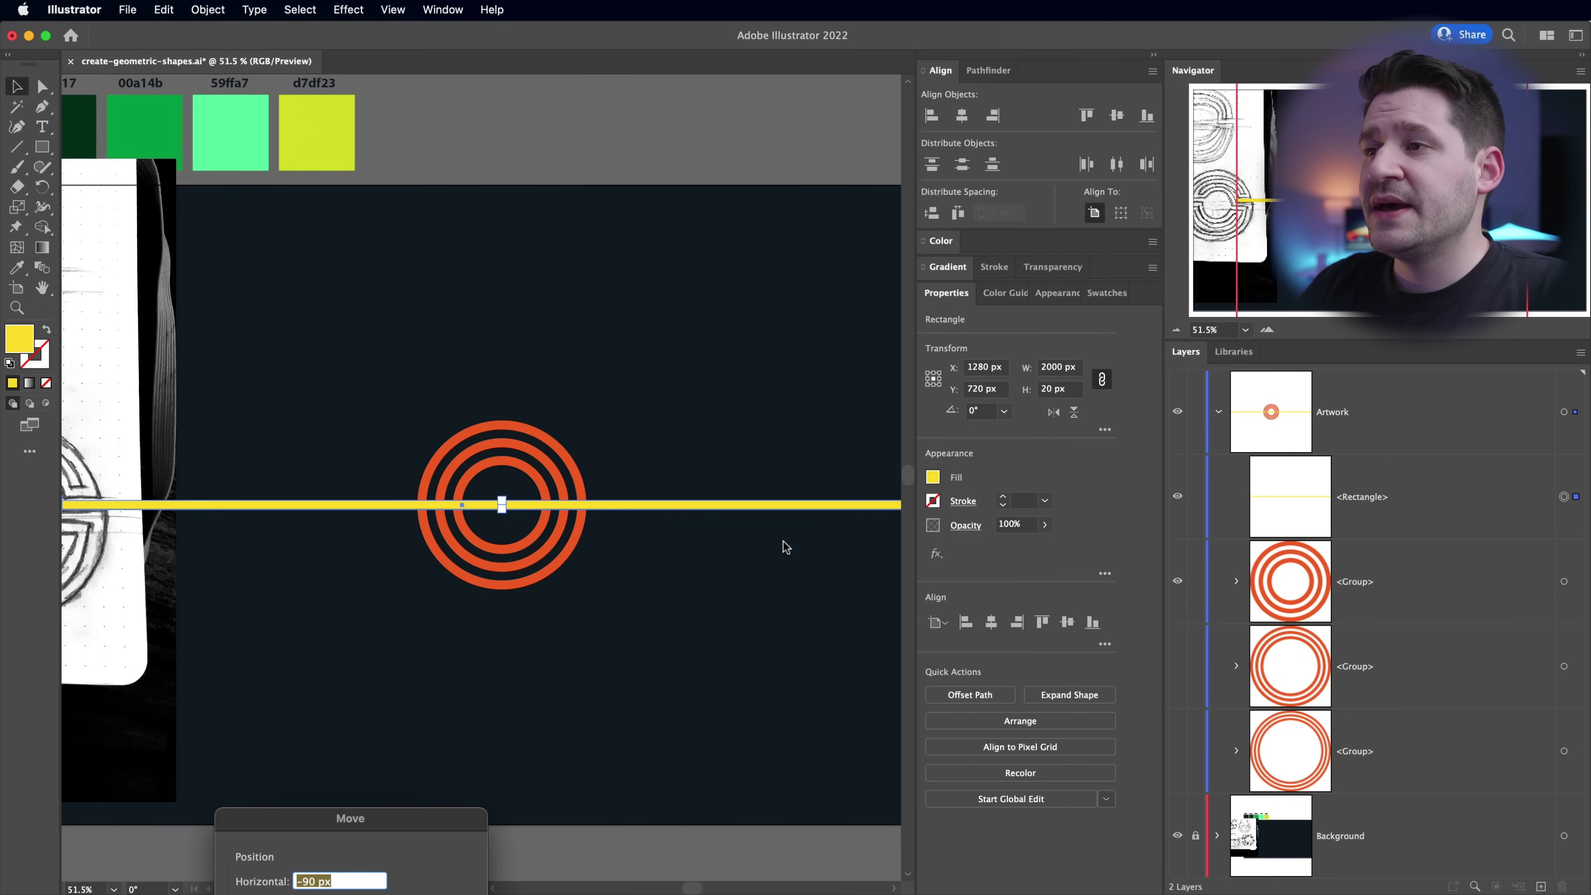
pyautogui.moveTo(373, 818); pyautogui.dragTo(755, 137)
pyautogui.write('0')
pyautogui.press('Tab')
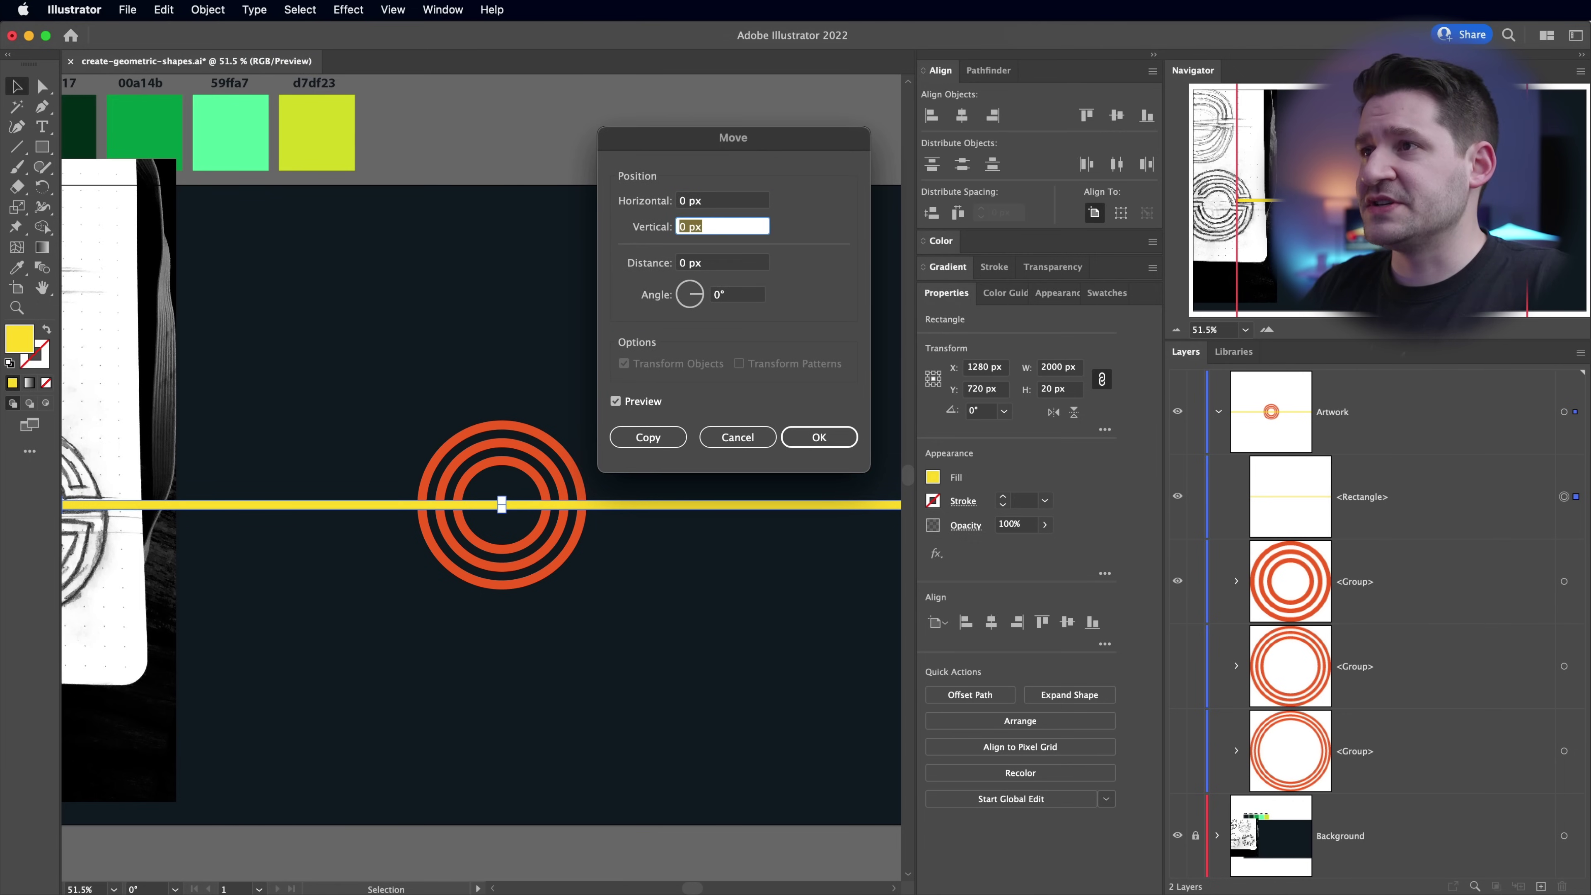
pyautogui.write('-40')
pyautogui.press('Tab')
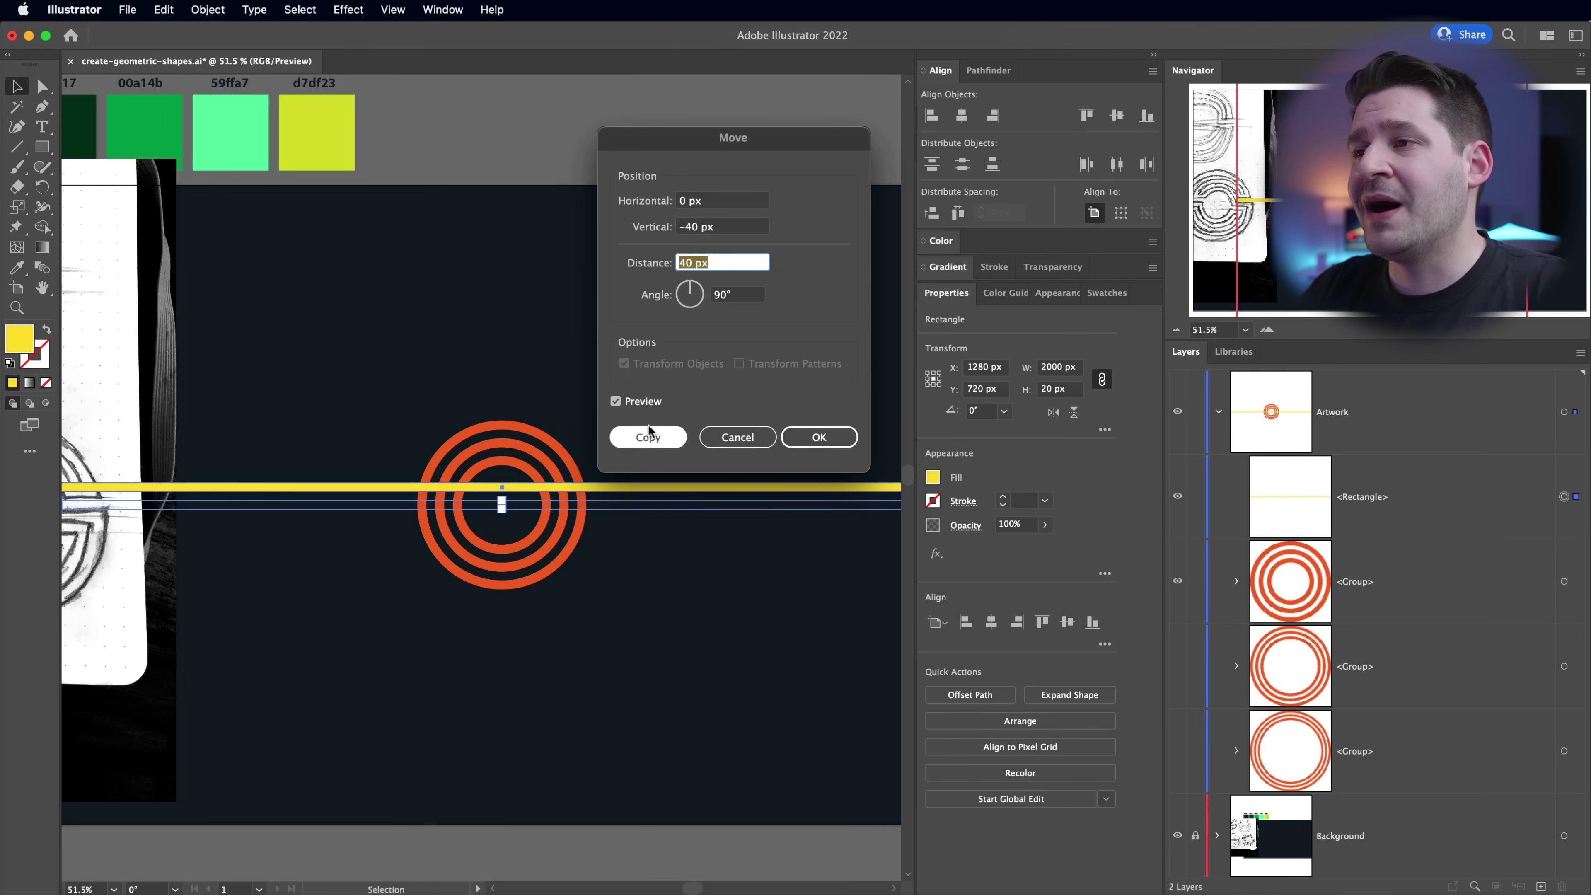
pyautogui.click(656, 437)
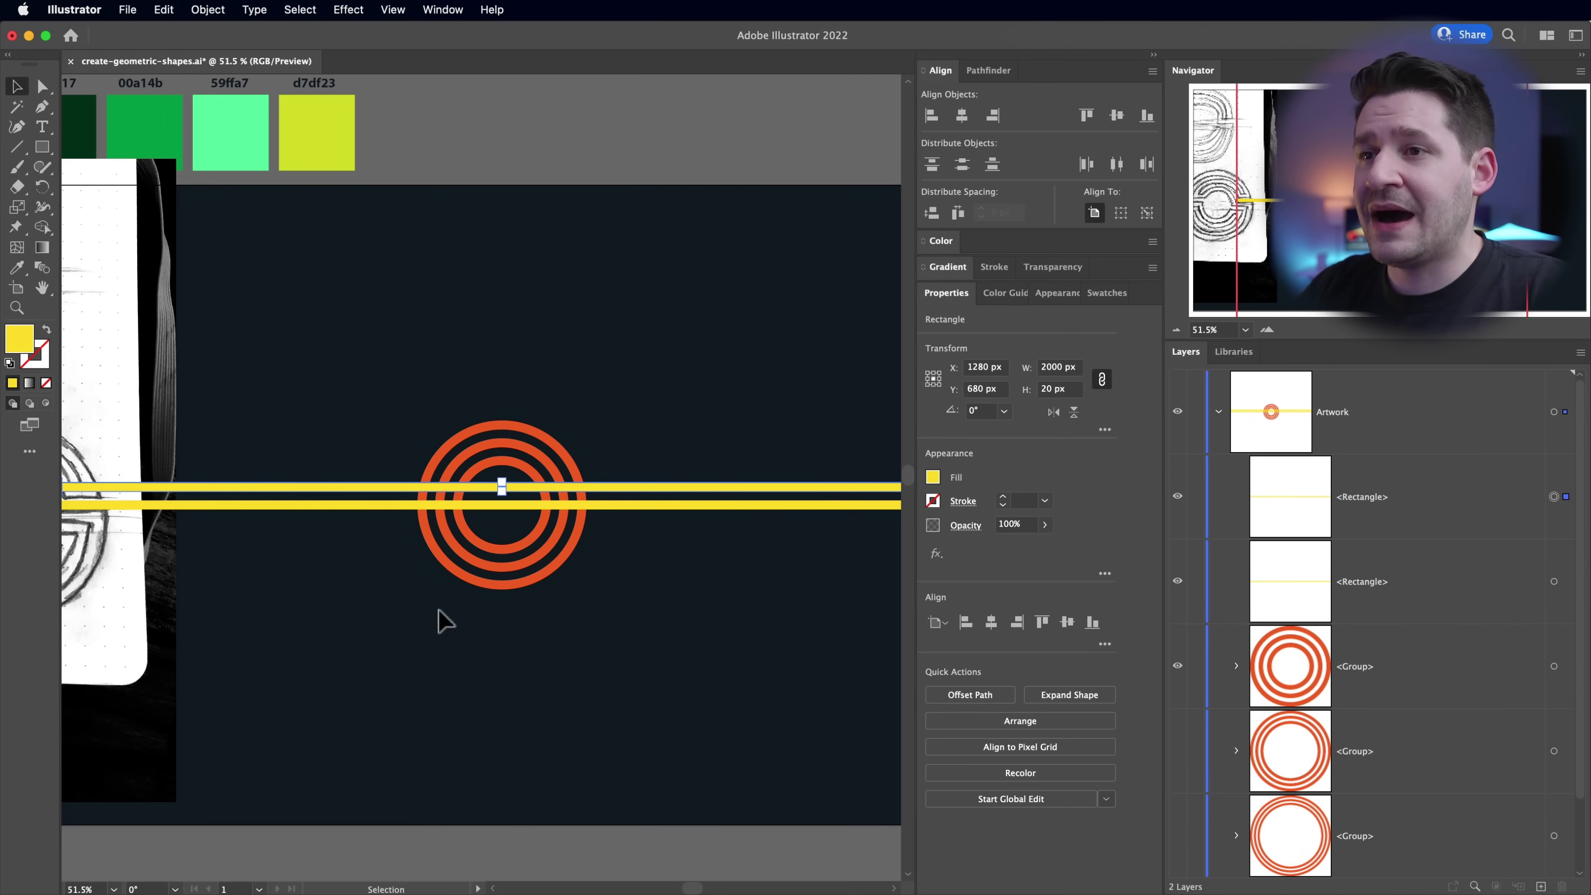
pyautogui.click(416, 686)
# - Make a copy of the centered yellow bar moved 40 px vertically, below the original
pyautogui.click(315, 505)
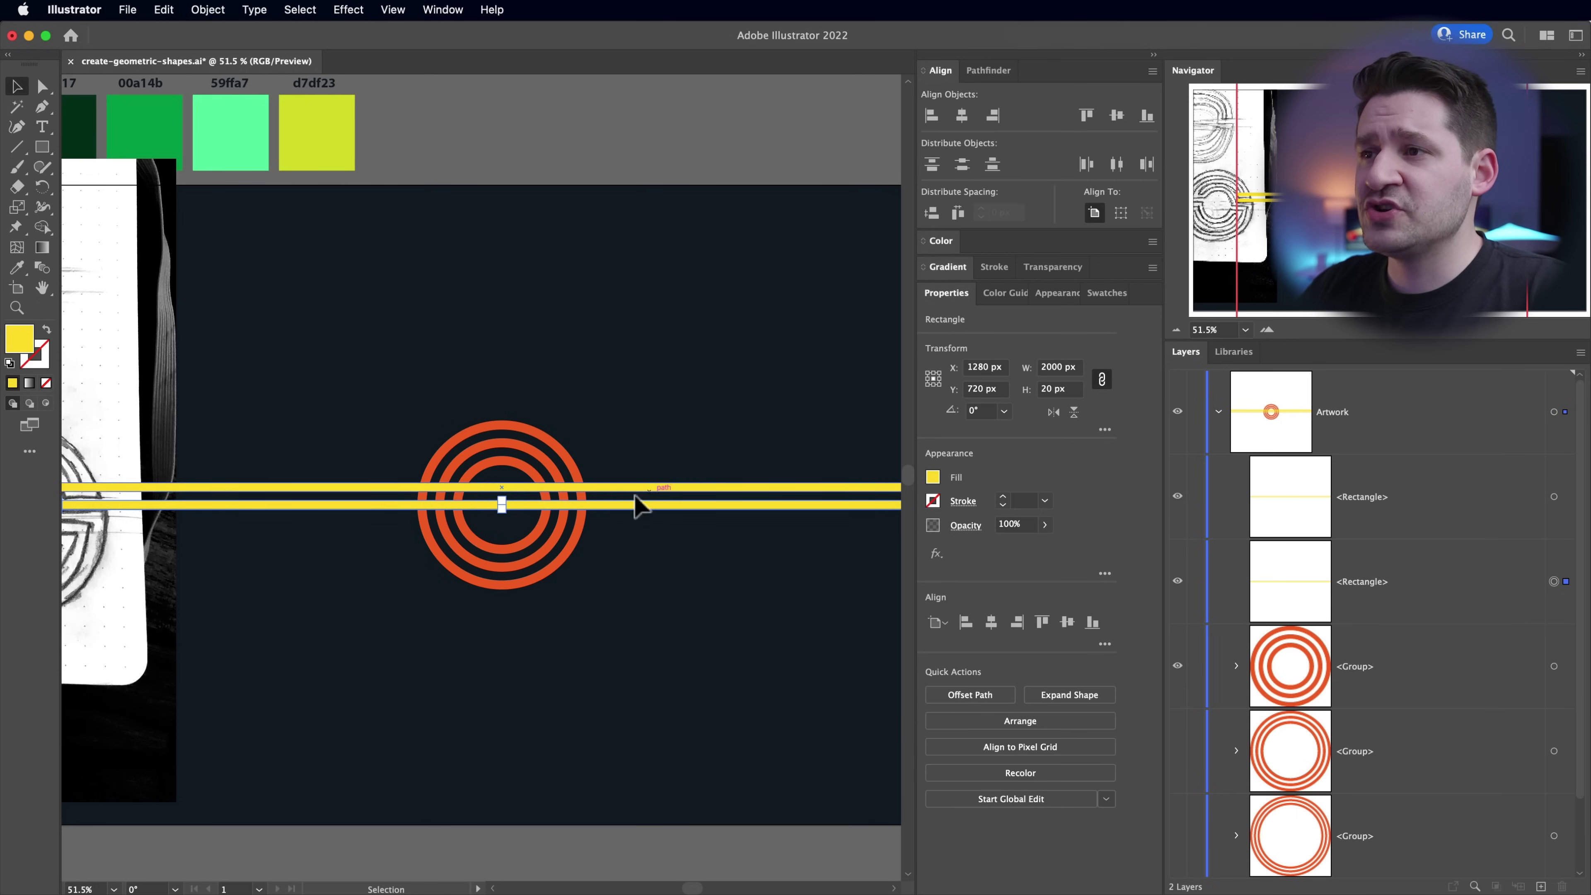
pyautogui.click(206, 9)
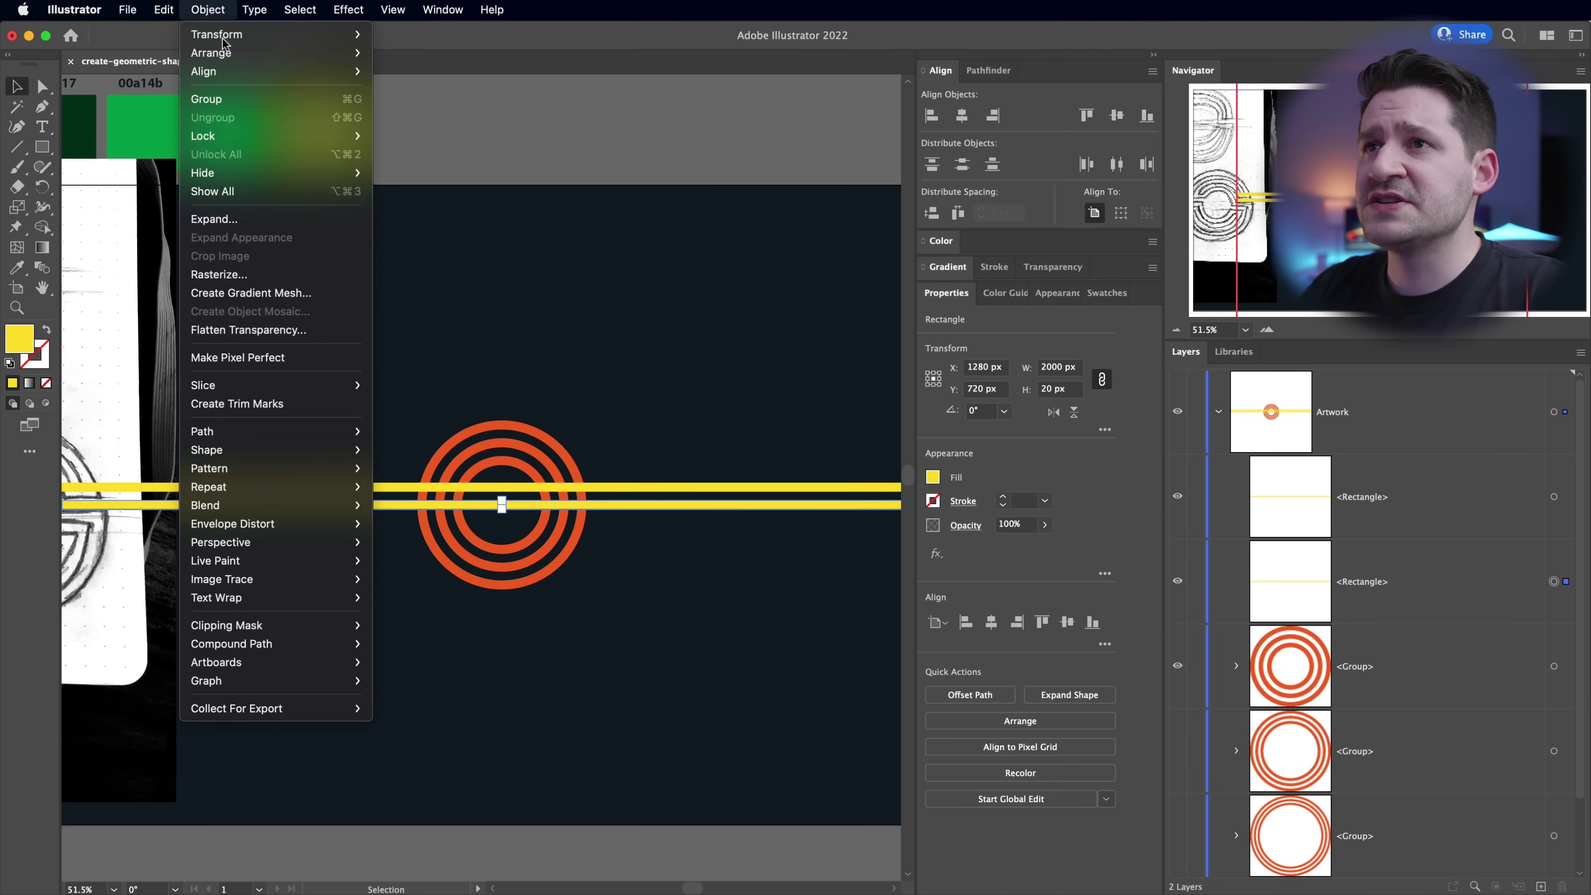
pyautogui.moveTo(224, 42)
pyautogui.click(451, 58)
pyautogui.click(714, 228)
pyautogui.moveTo(719, 228); pyautogui.dragTo(587, 214)
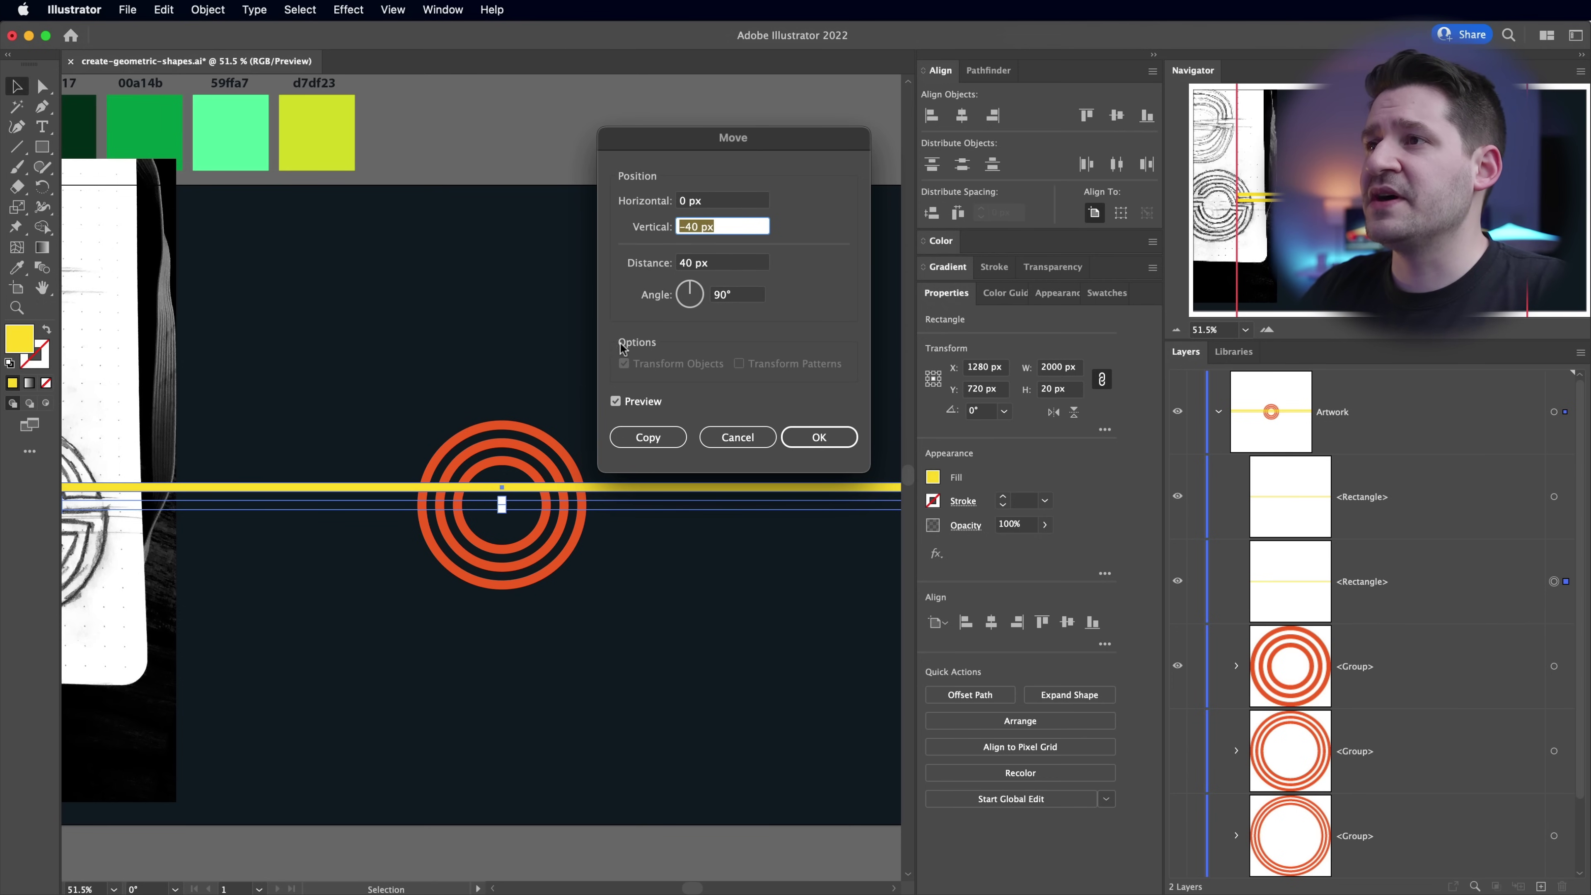
pyautogui.write('40')
pyautogui.press('Tab')
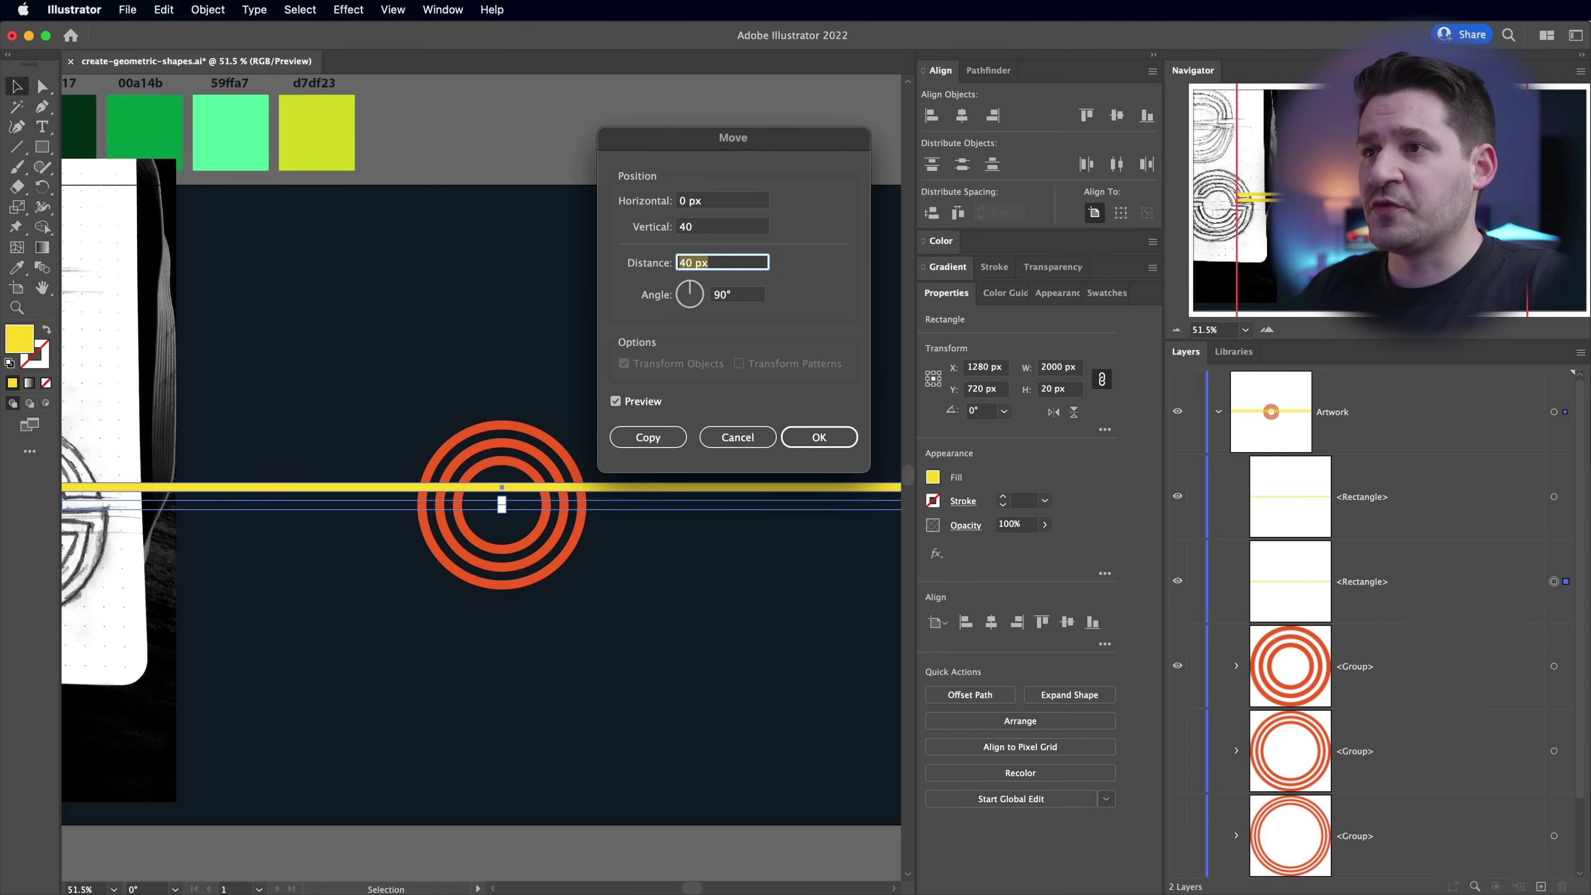
pyautogui.click(666, 439)
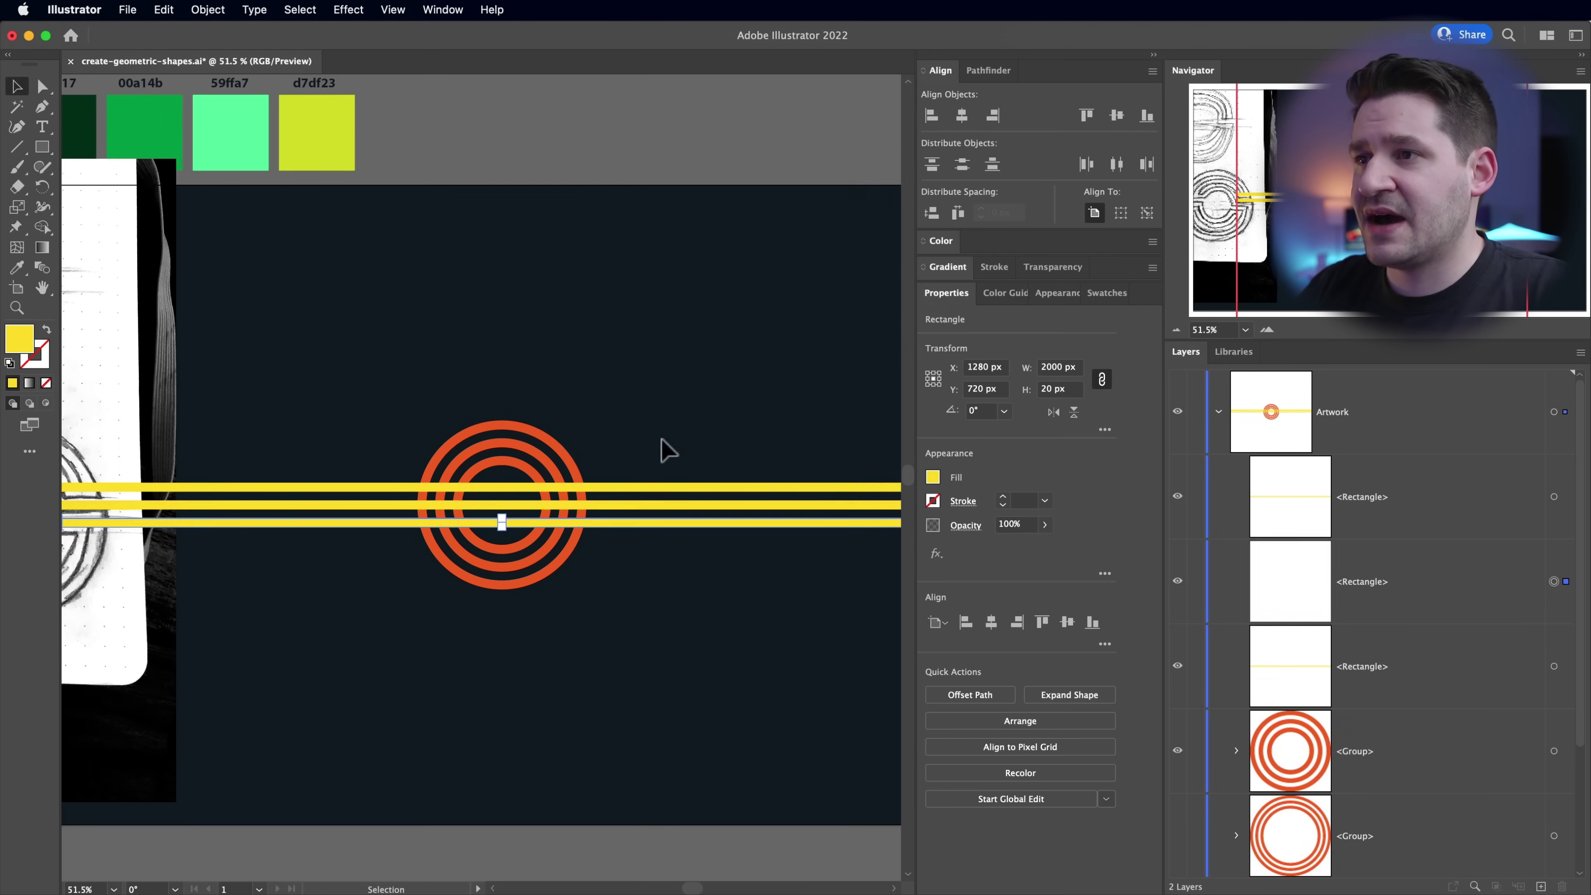
# - Group the three yellow bars
pyautogui.click(554, 646)
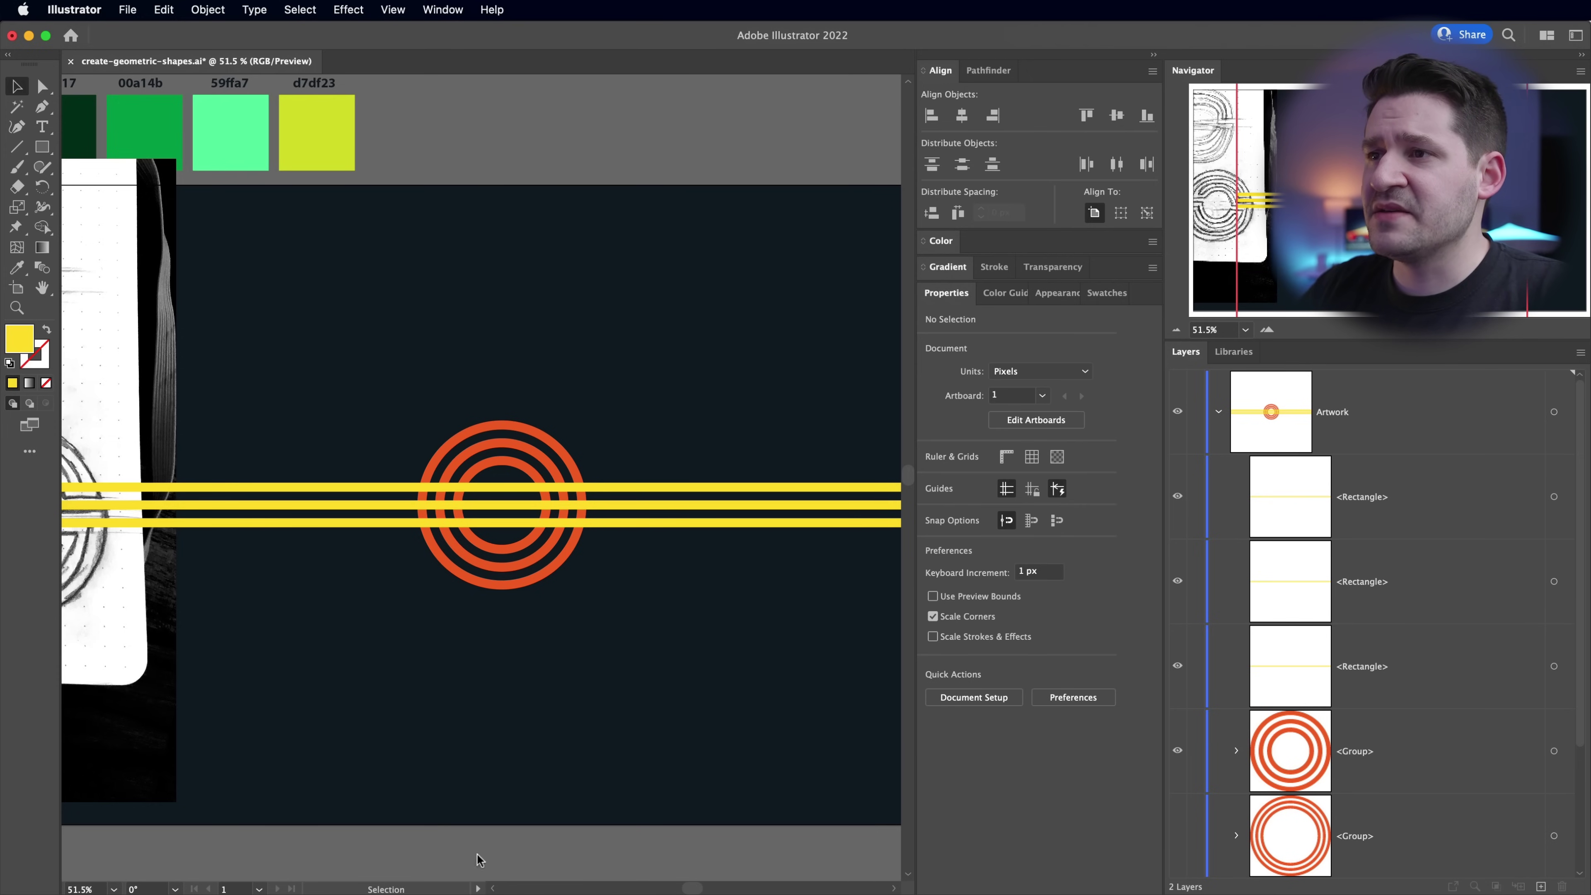
pyautogui.moveTo(288, 388); pyautogui.dragTo(376, 651)
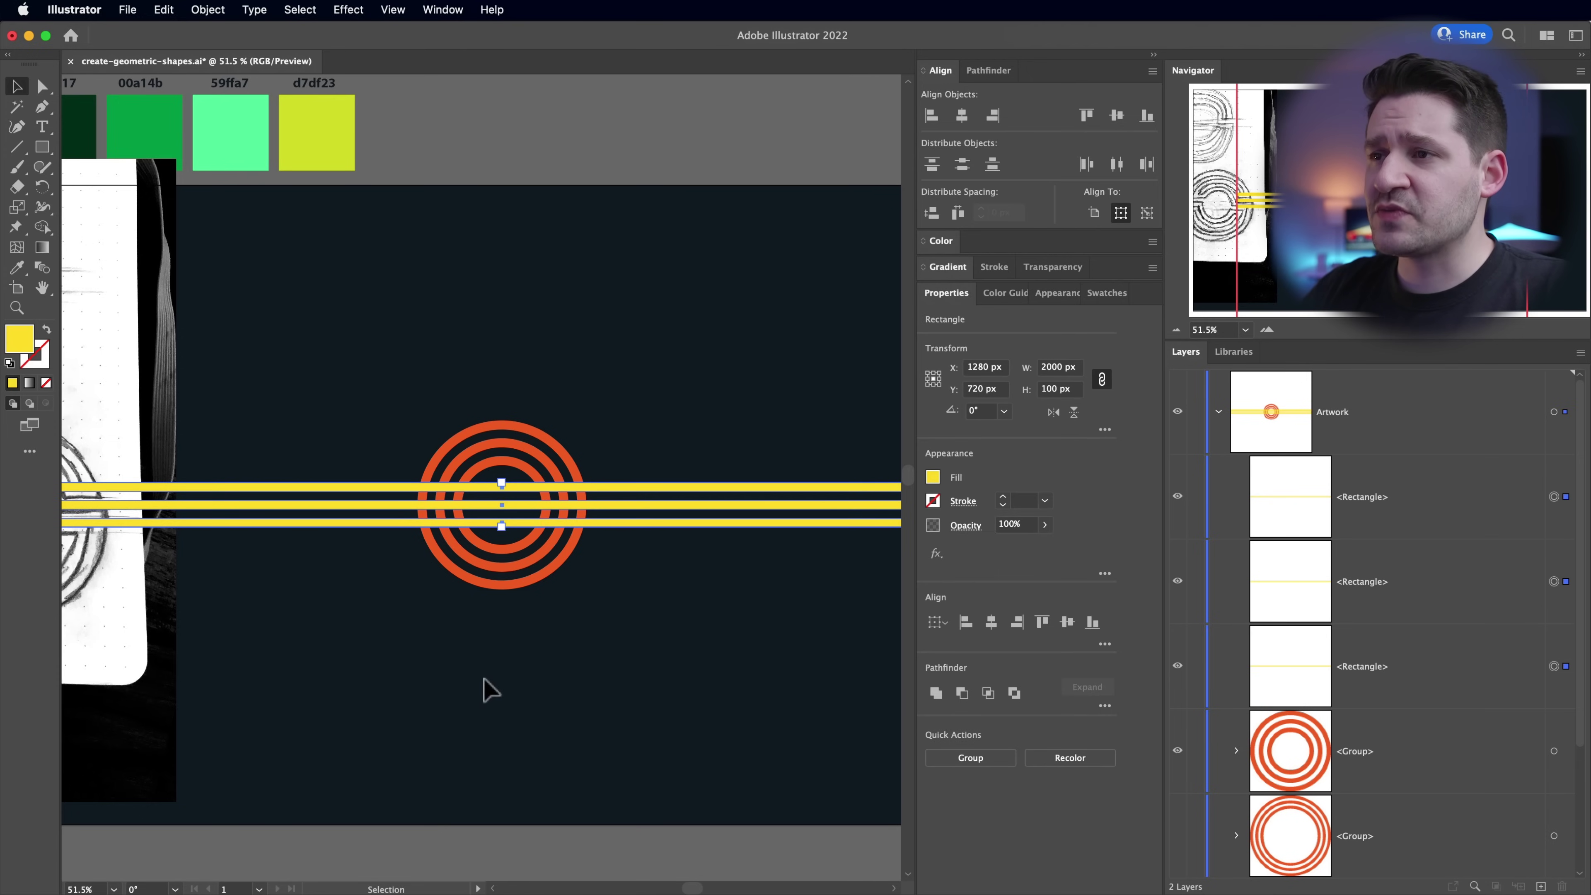
pyautogui.press('super+g')
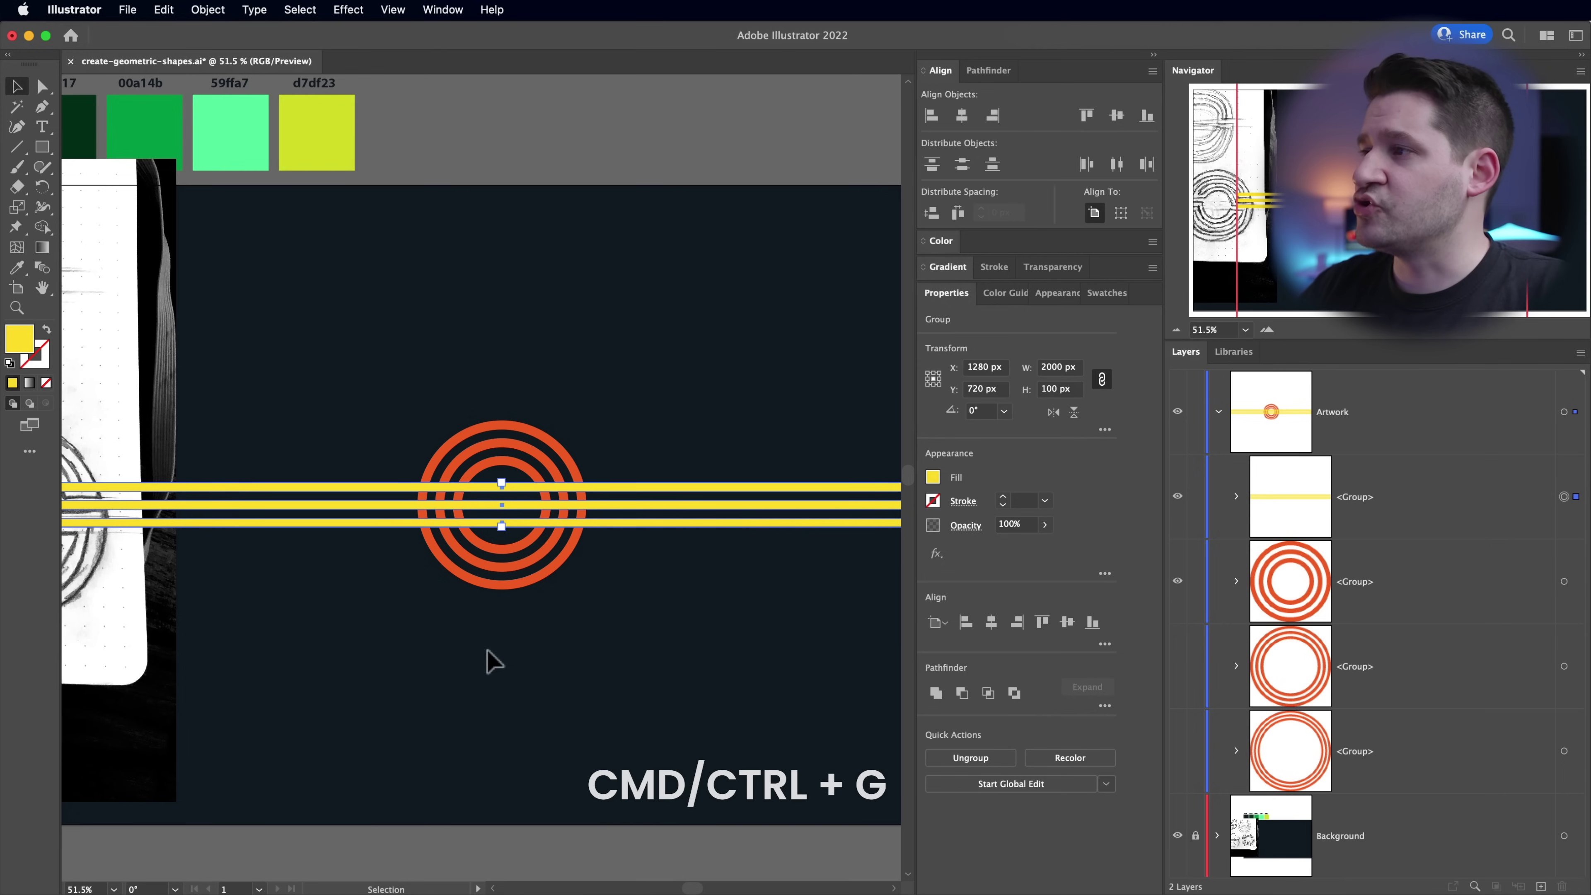
pyautogui.click(1375, 502)
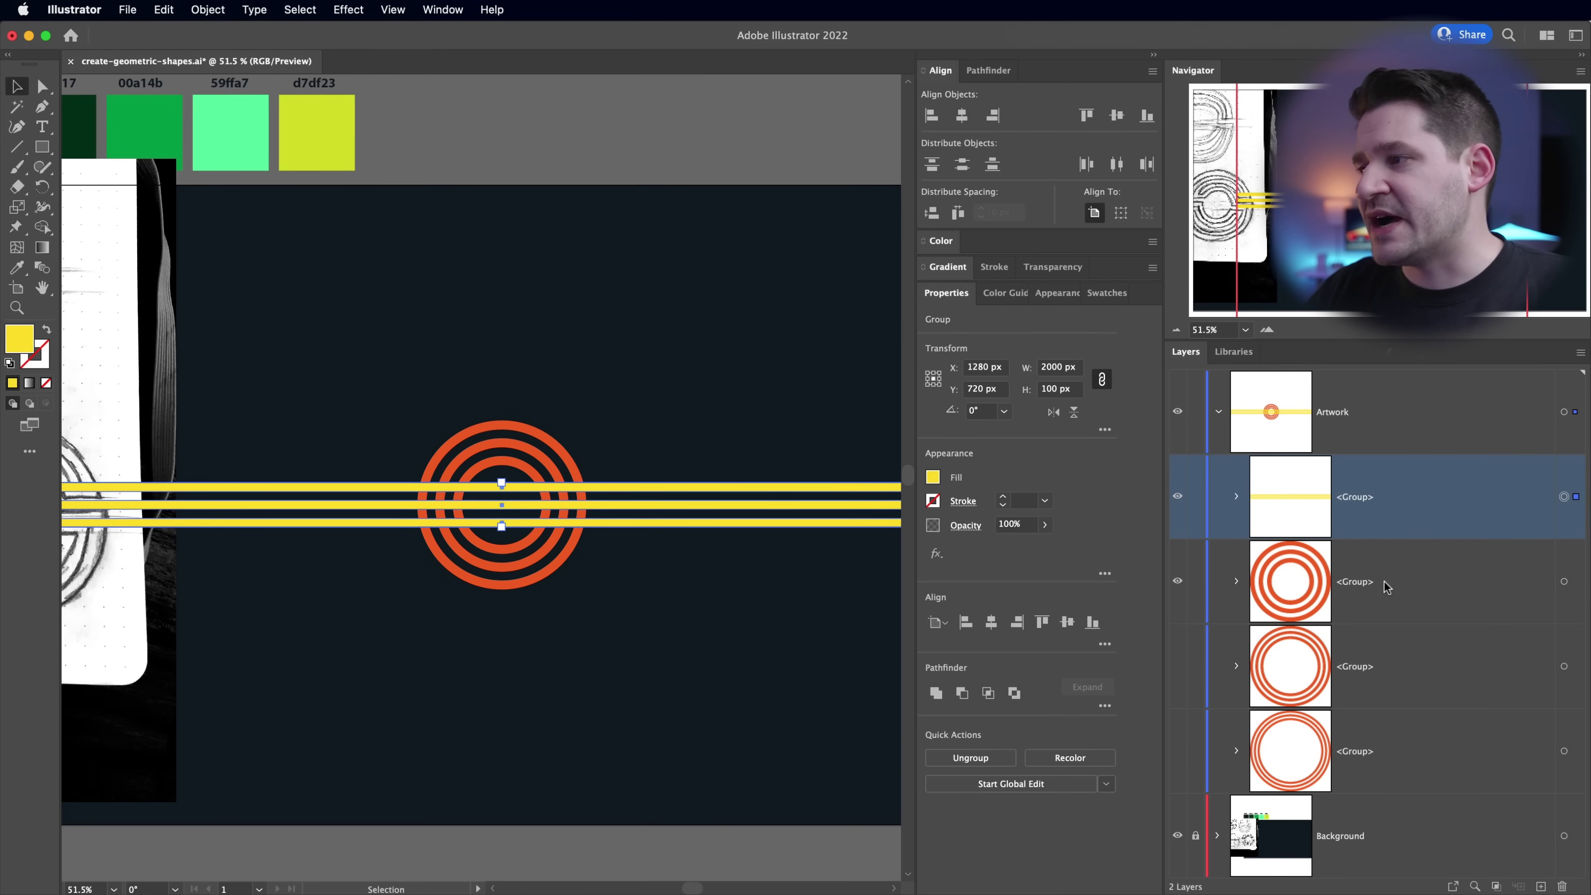
pyautogui.click(1424, 766)
pyautogui.click(1396, 650)
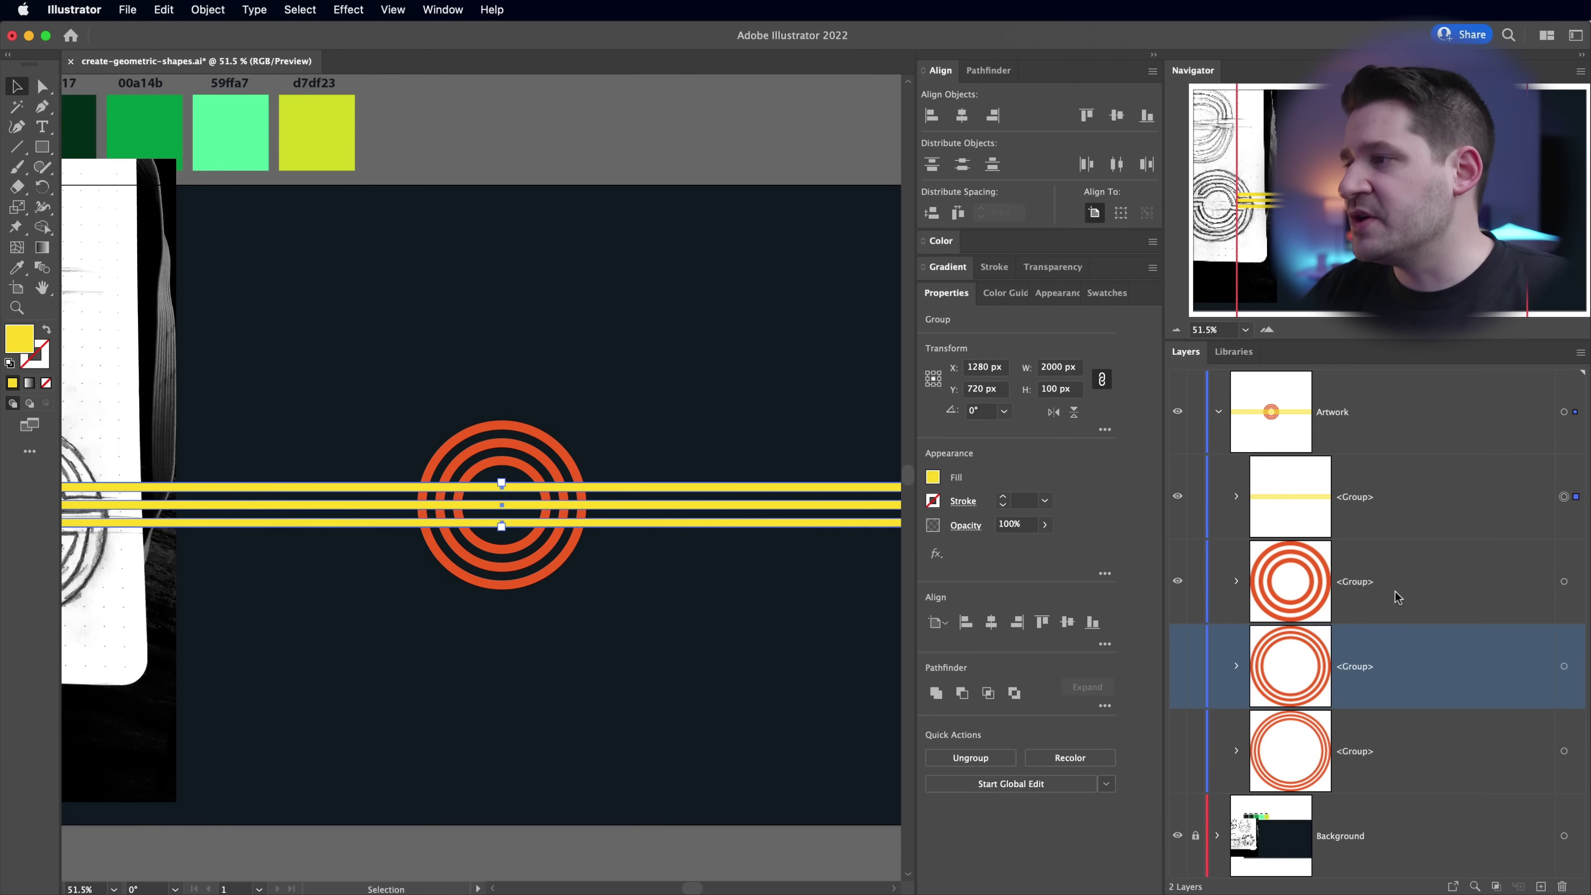
pyautogui.click(1396, 583)
# - Copy the yellow bar group and paste it in front in place twice
pyautogui.click(1423, 512)
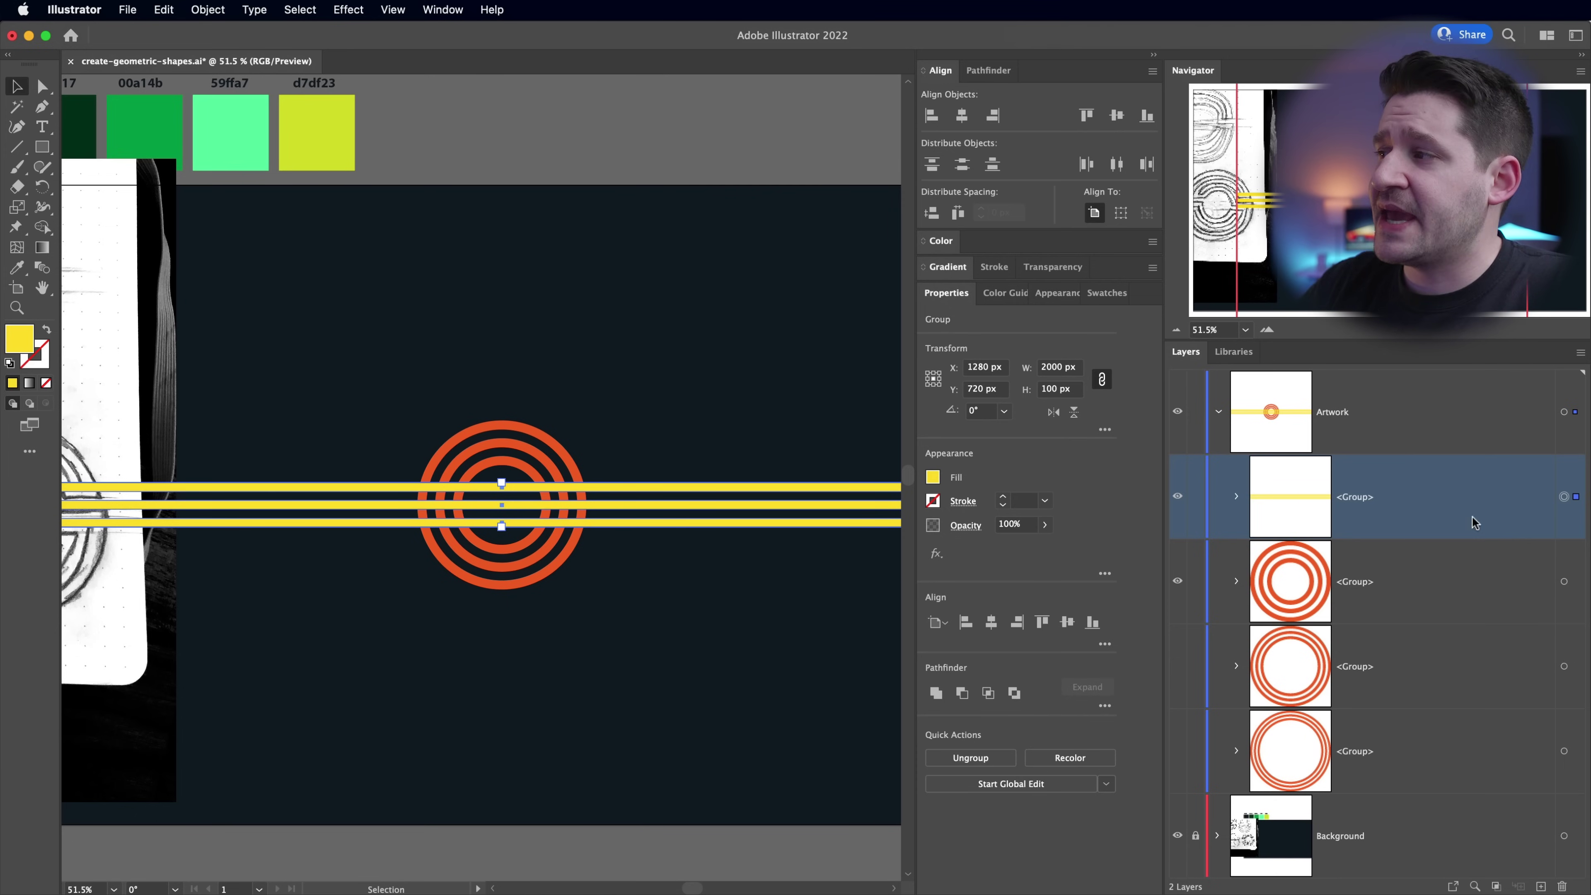
pyautogui.press('super+c')
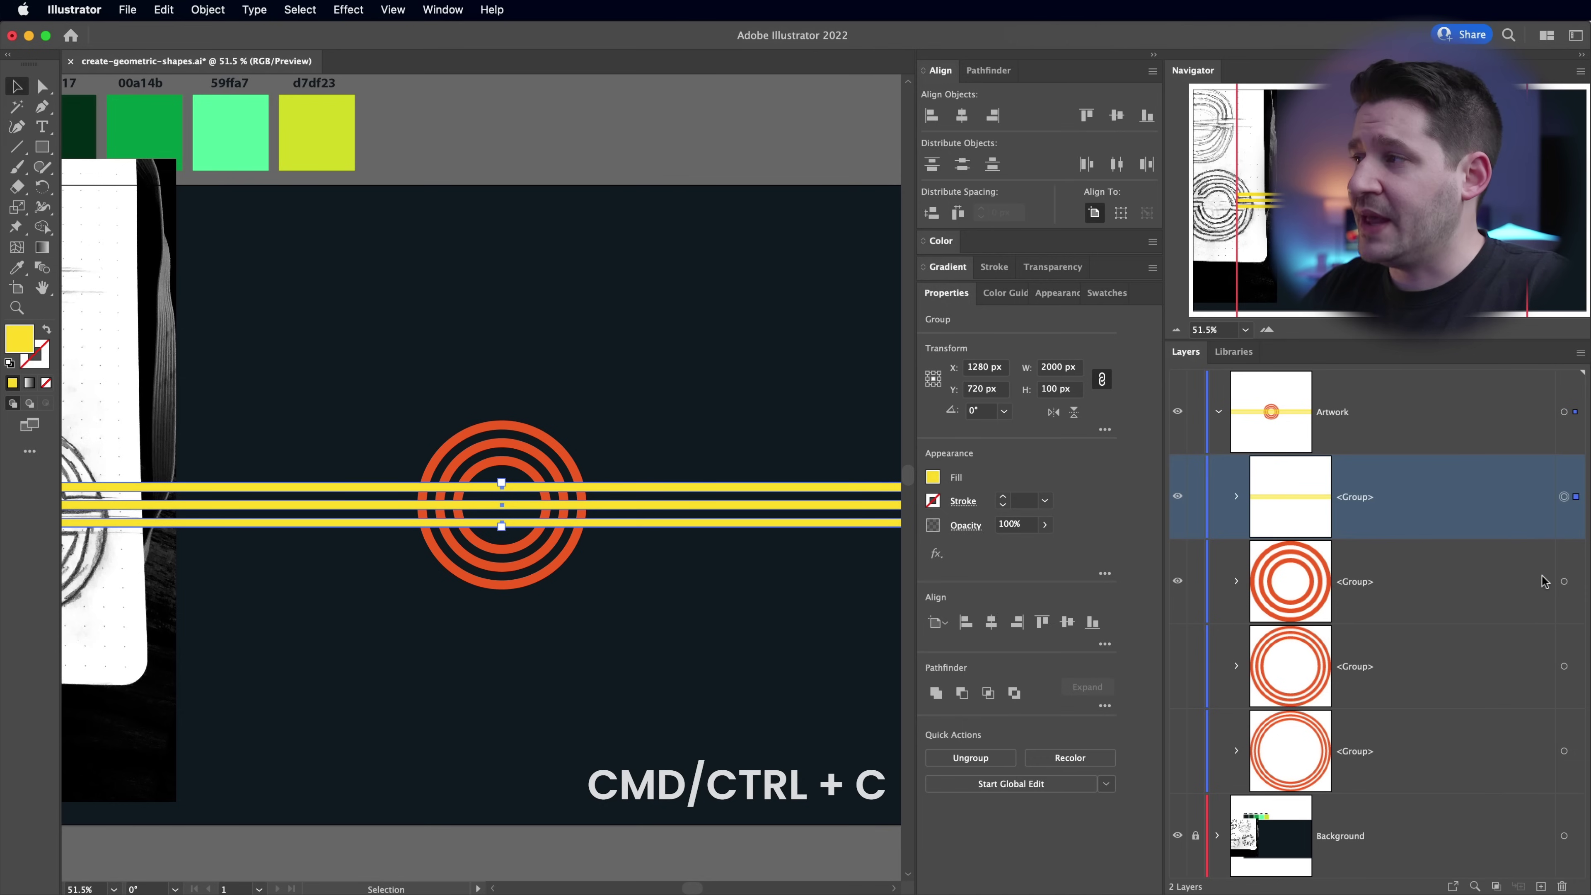
pyautogui.press('super+f')
pyautogui.press('super+f')
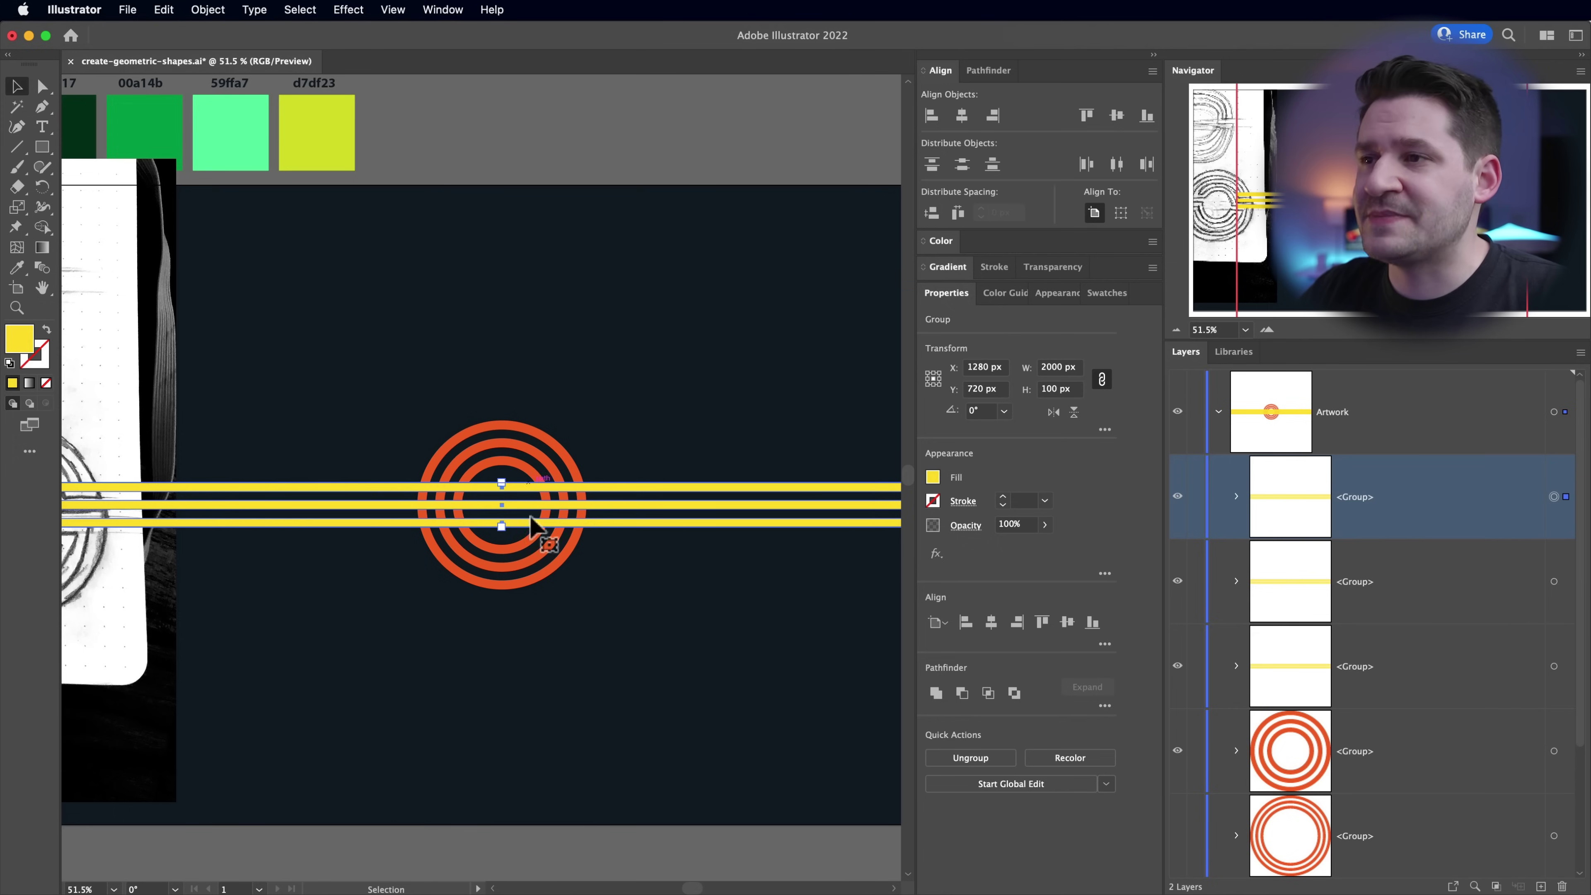
# - Reorder the layers so one bar group sits directly above the outermost ring group and another directly above the middle ring group
pyautogui.click(1420, 626)
pyautogui.scroll(-2, 1420, 623)
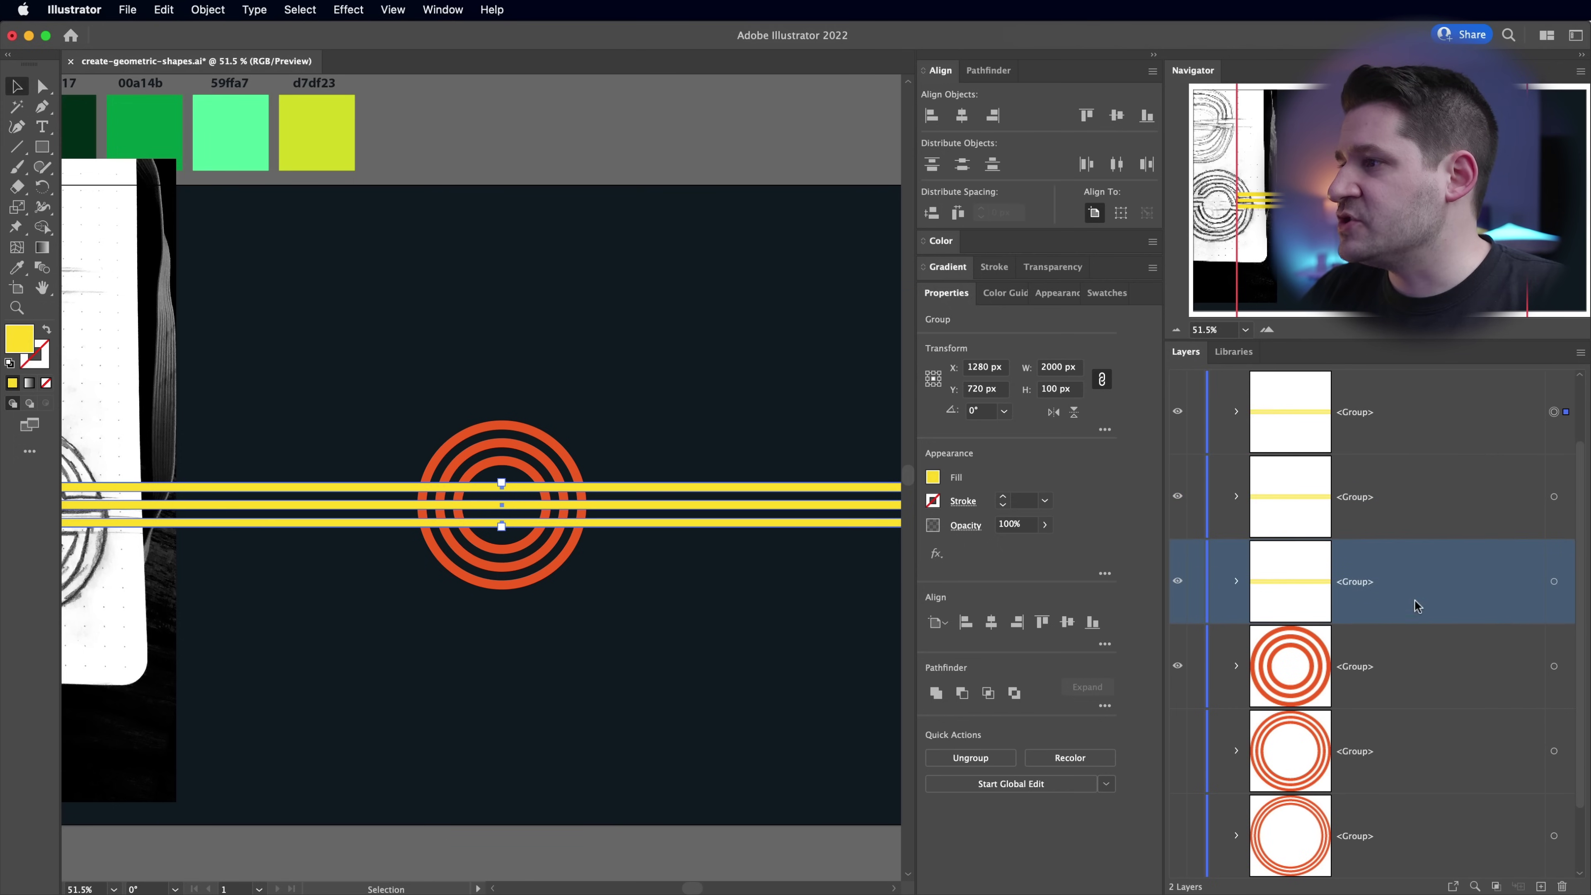
pyautogui.moveTo(1247, 595); pyautogui.dragTo(1411, 795)
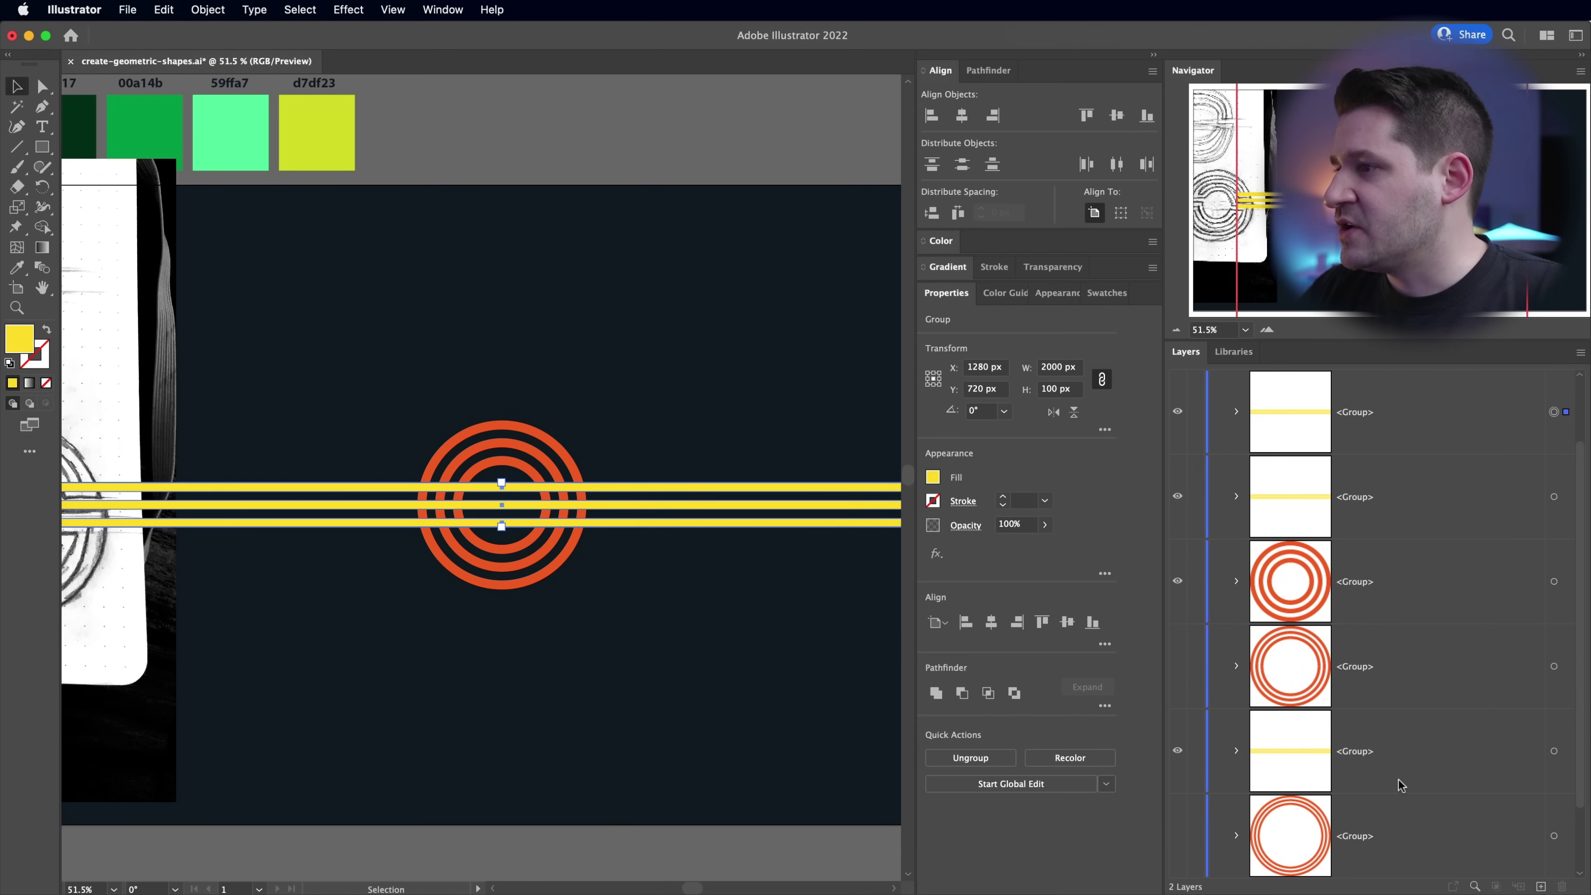
pyautogui.moveTo(1367, 463); pyautogui.dragTo(1378, 620)
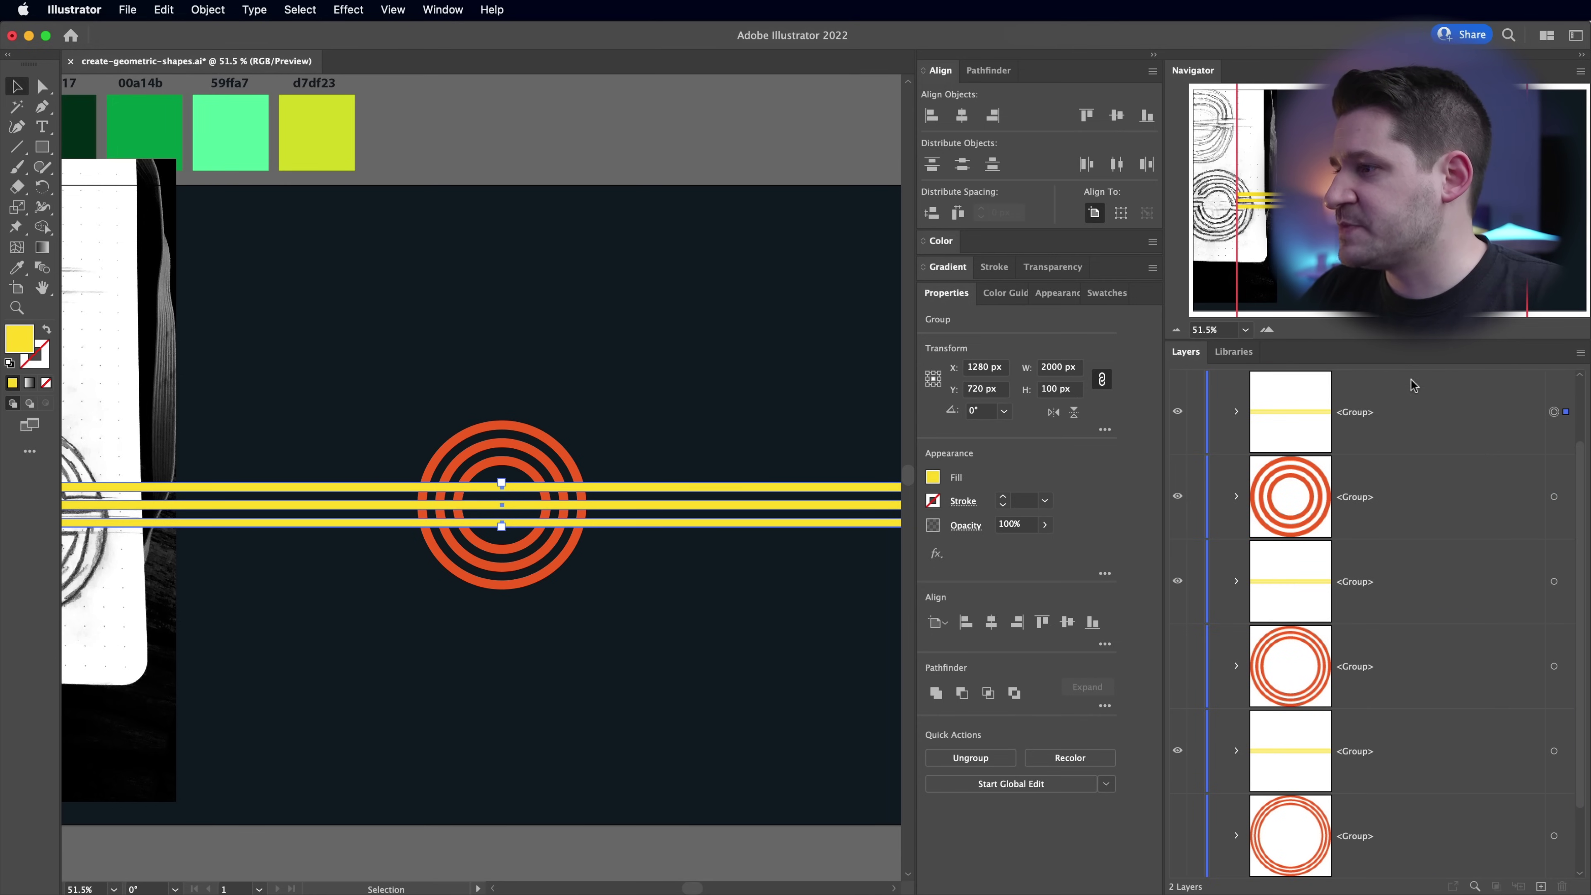
pyautogui.click(1415, 832)
pyautogui.click(1398, 737)
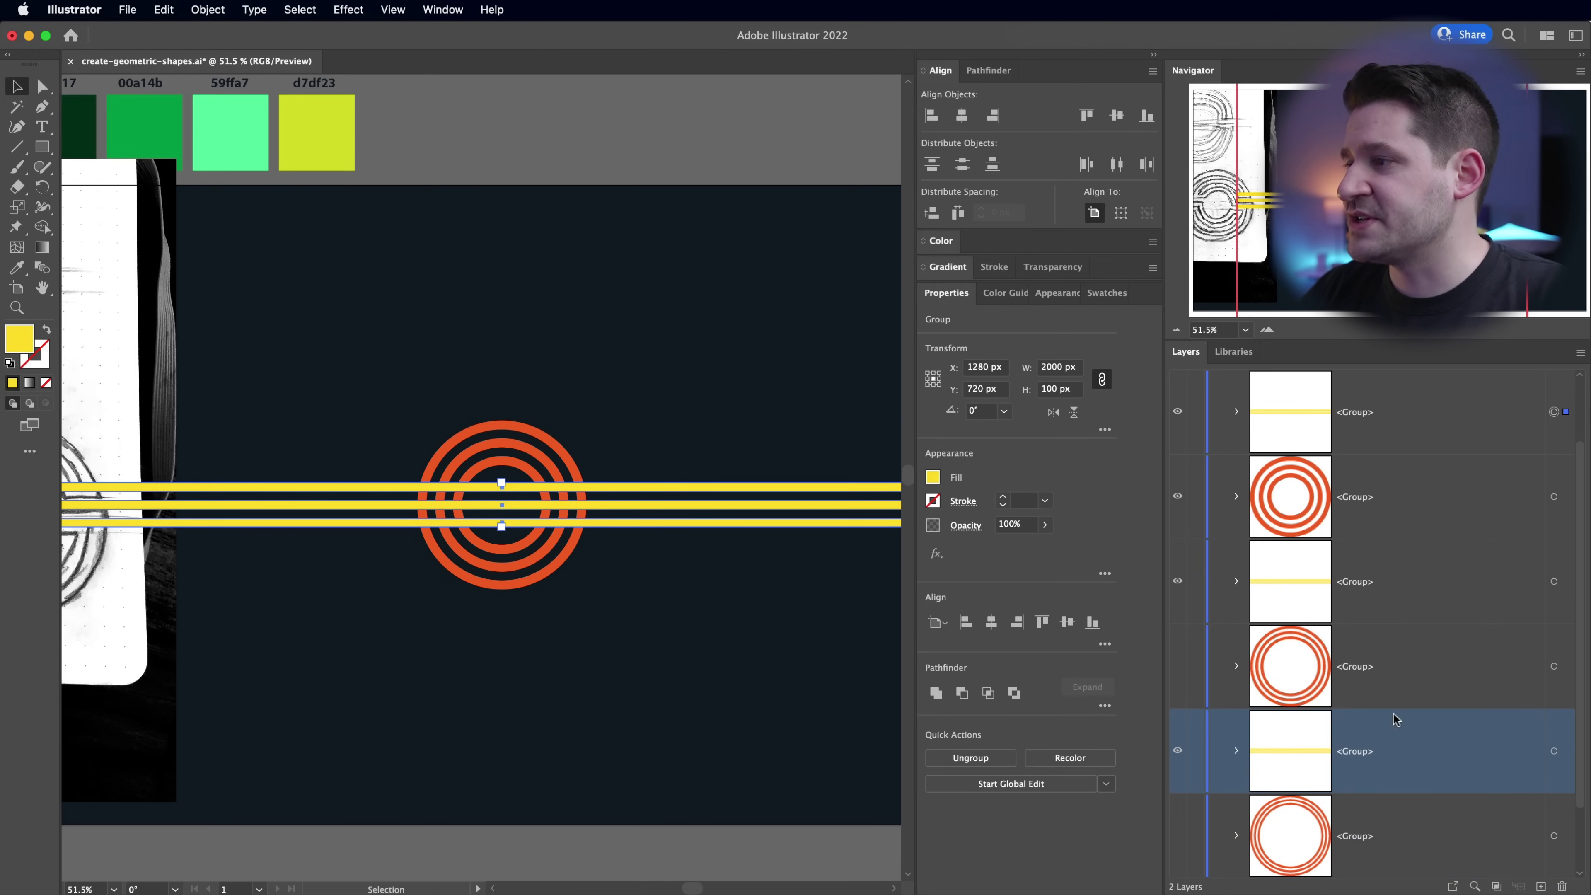
pyautogui.click(1391, 664)
pyautogui.click(1412, 567)
pyautogui.click(1410, 504)
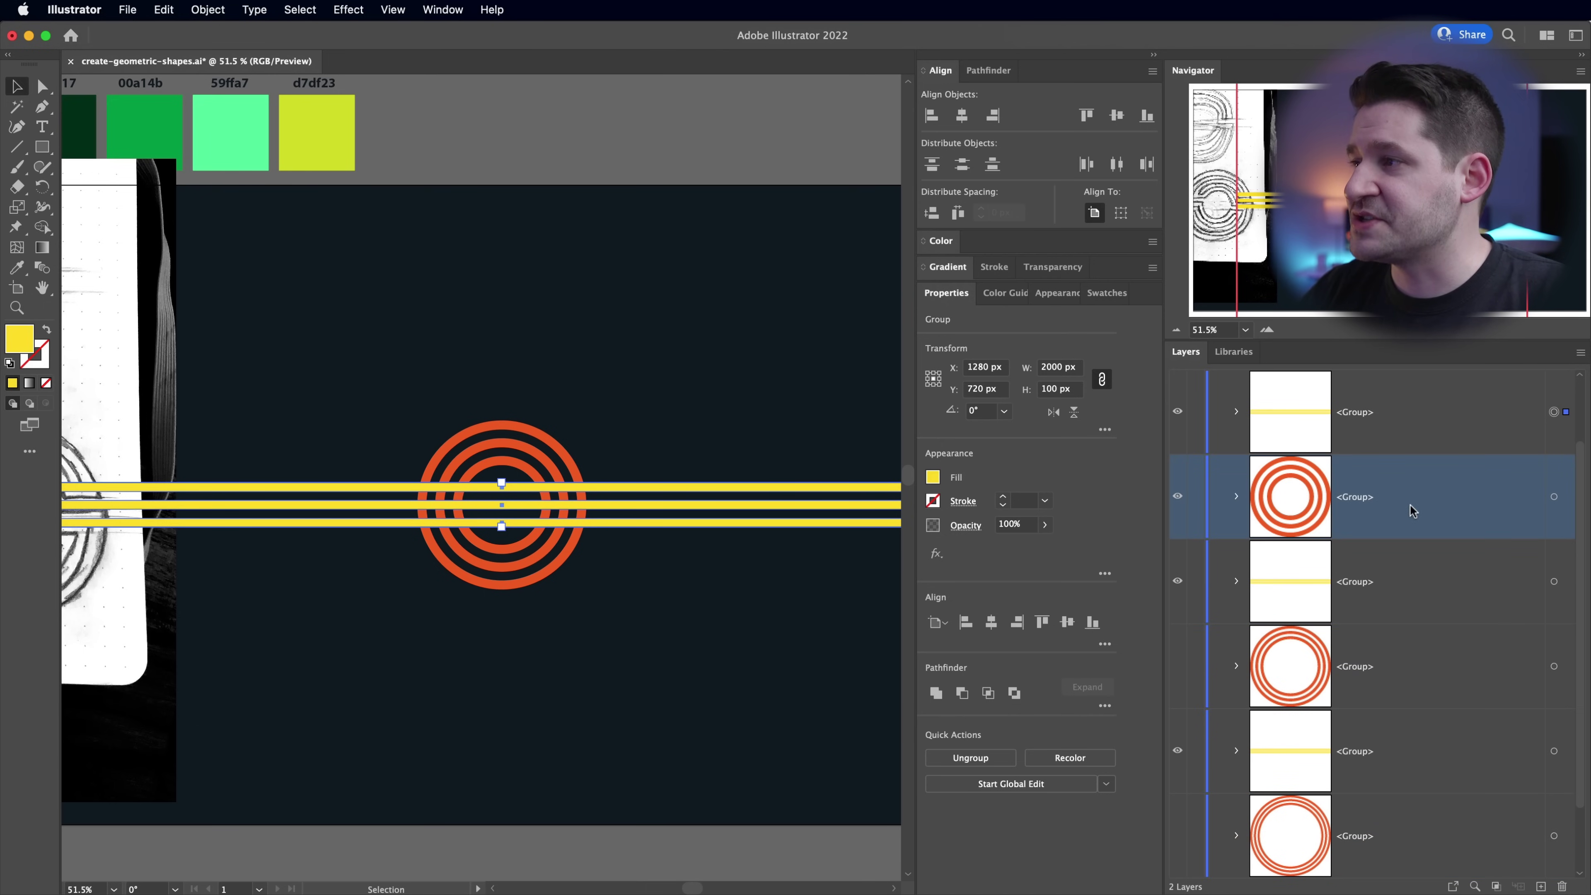
pyautogui.click(1407, 413)
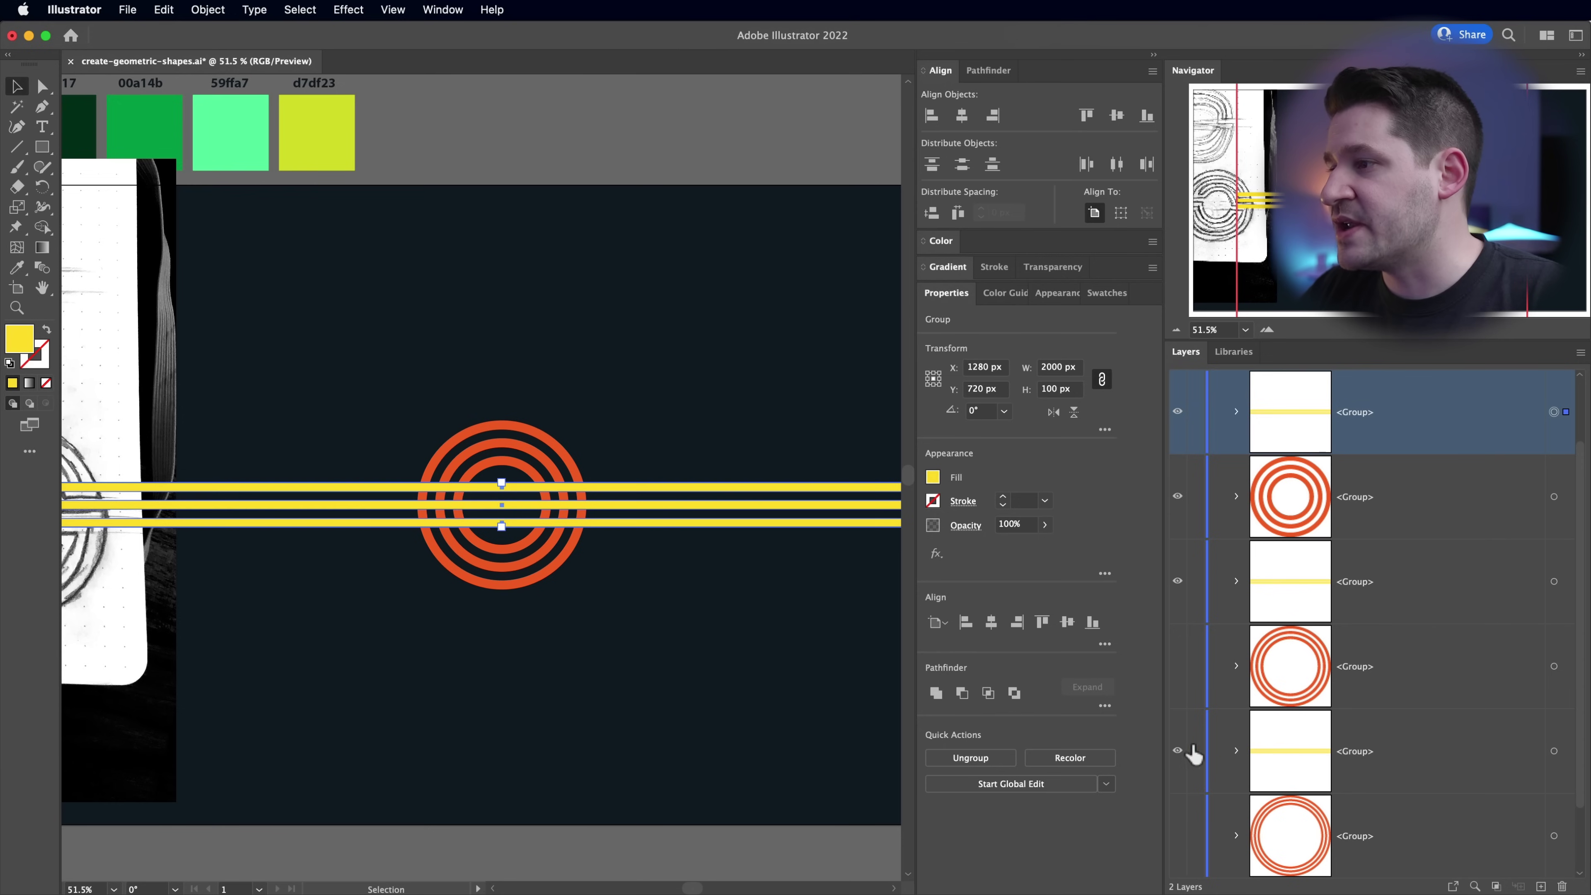
# - Hide the bar groups belonging to the middle and outermost ring groups, and clear the selection
pyautogui.click(1178, 749)
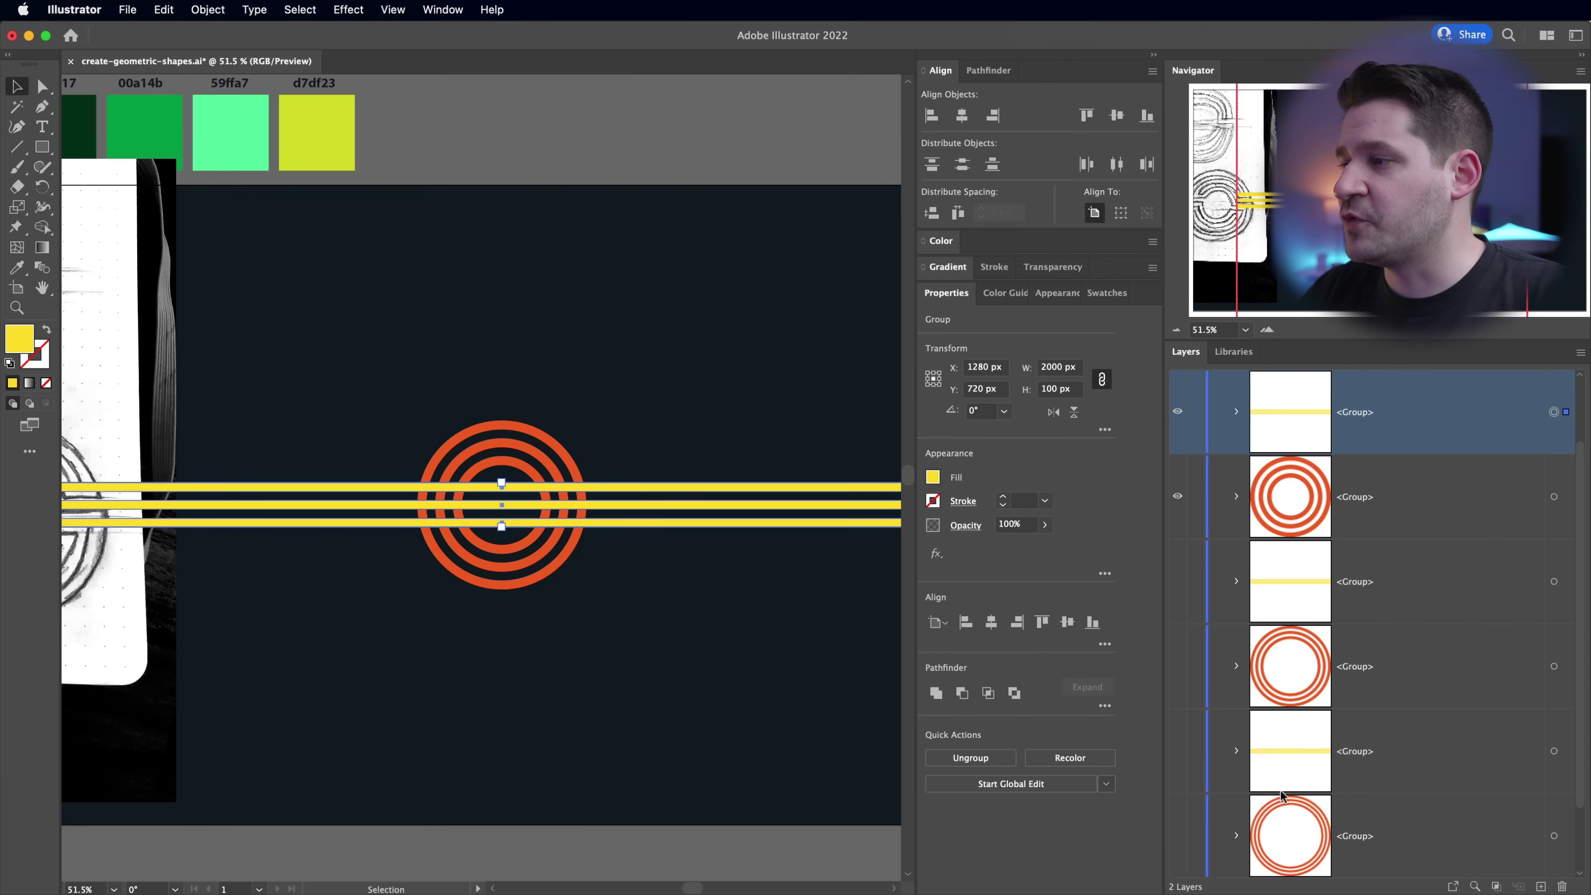
pyautogui.scroll(1, 1378, 551)
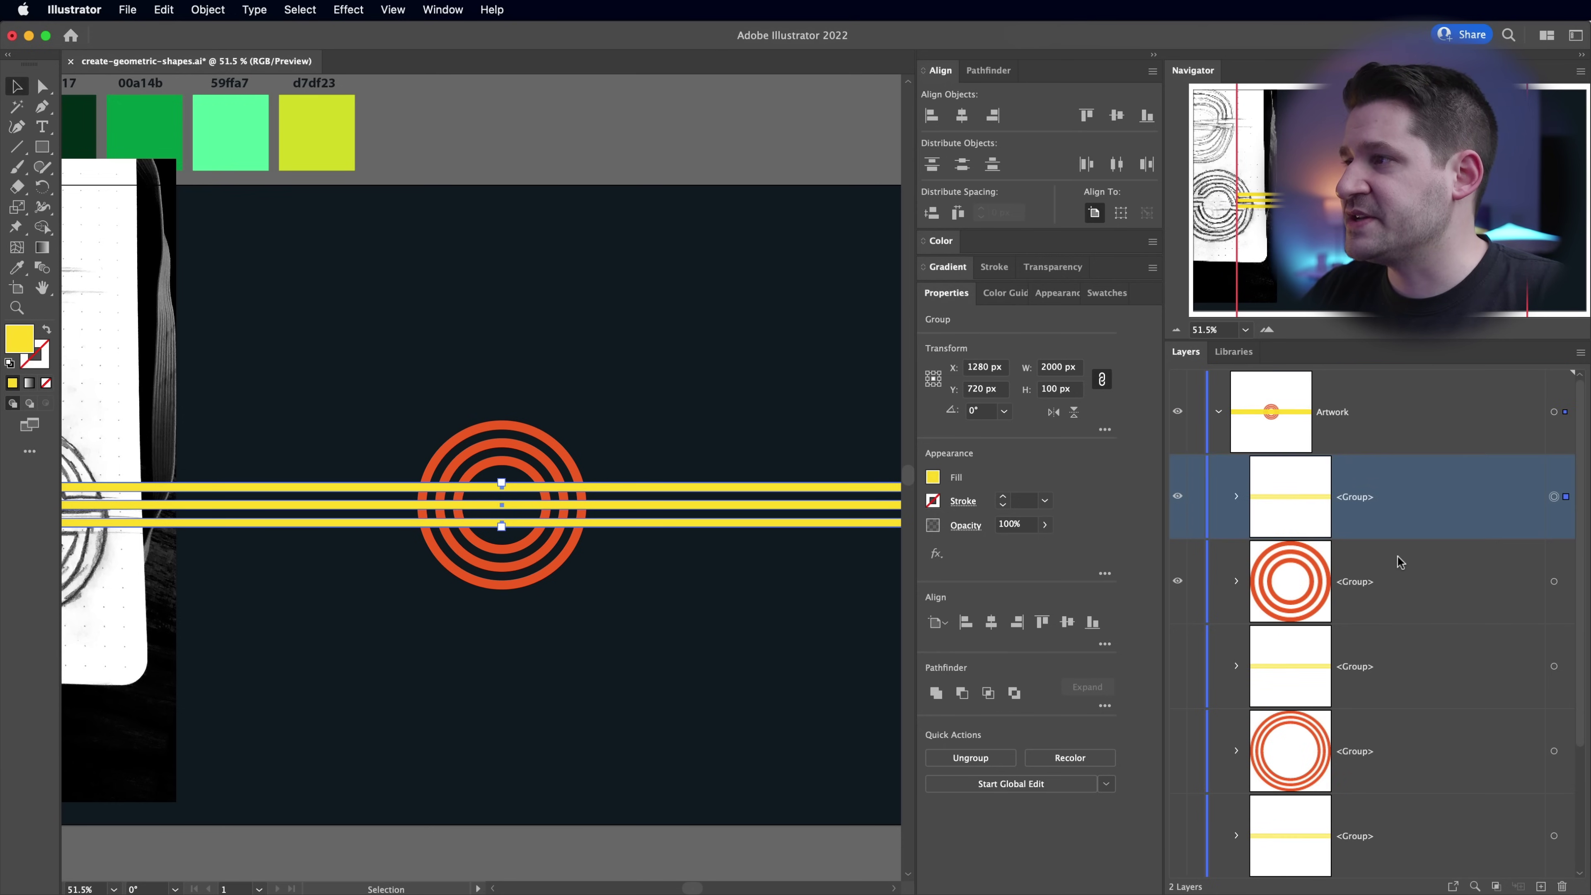
pyautogui.click(597, 754)
# - Divide the innermost ring group and its yellow bar group with Pathfinder, and check the resulting group's layer contents
pyautogui.moveTo(475, 662)
pyautogui.mouseDown()
pyautogui.moveTo(544, 709)
pyautogui.moveTo(531, 693)
pyautogui.mouseUp()
pyautogui.moveTo(441, 351); pyautogui.dragTo(739, 686)
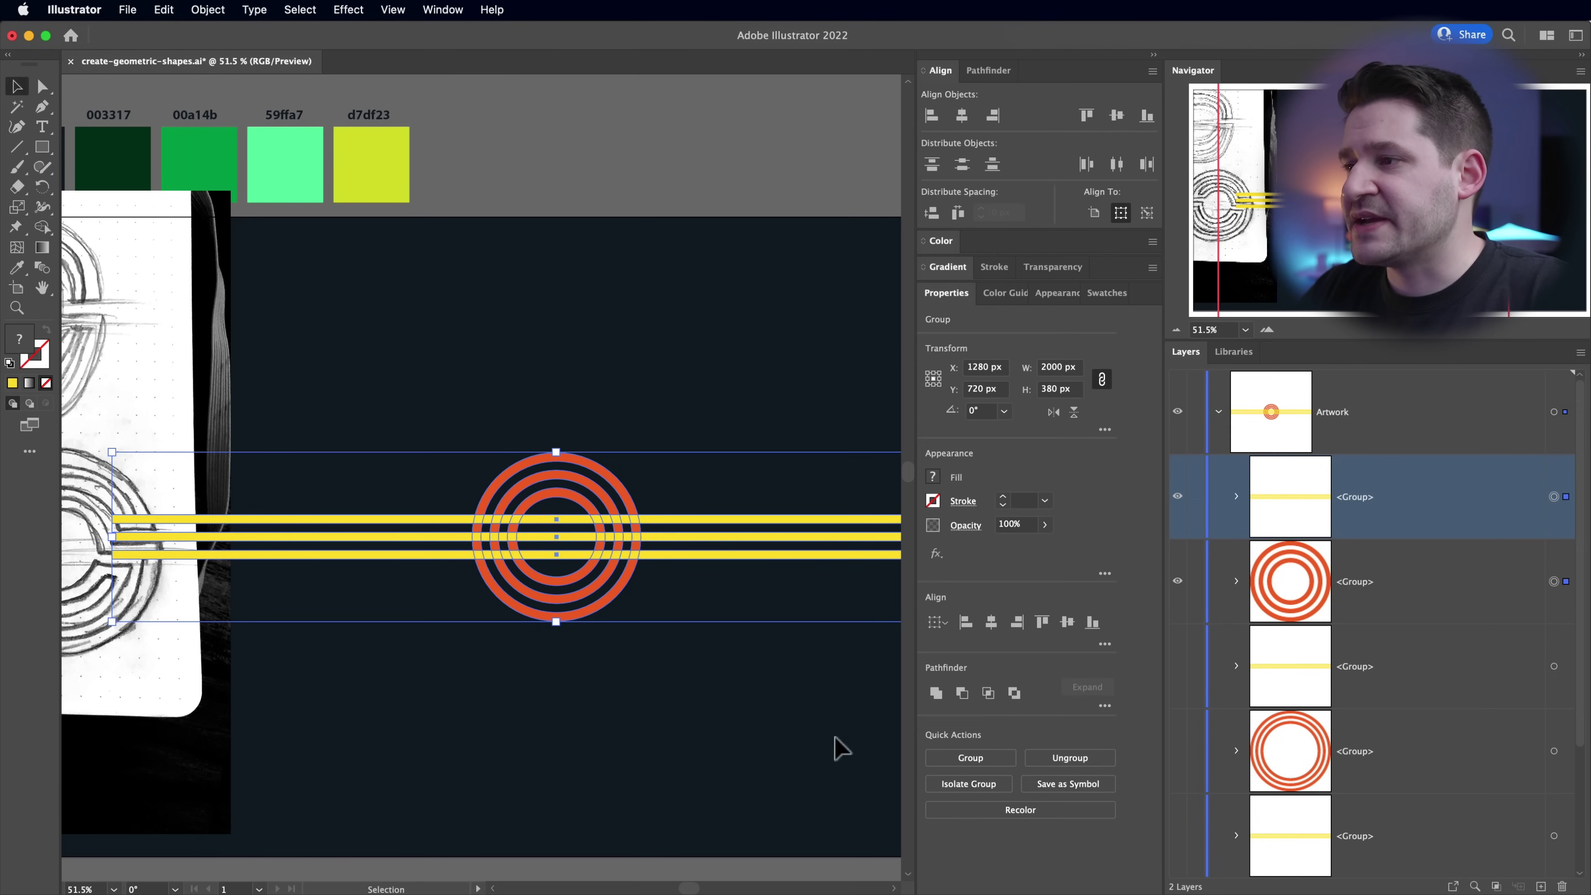
pyautogui.click(1104, 708)
pyautogui.click(933, 796)
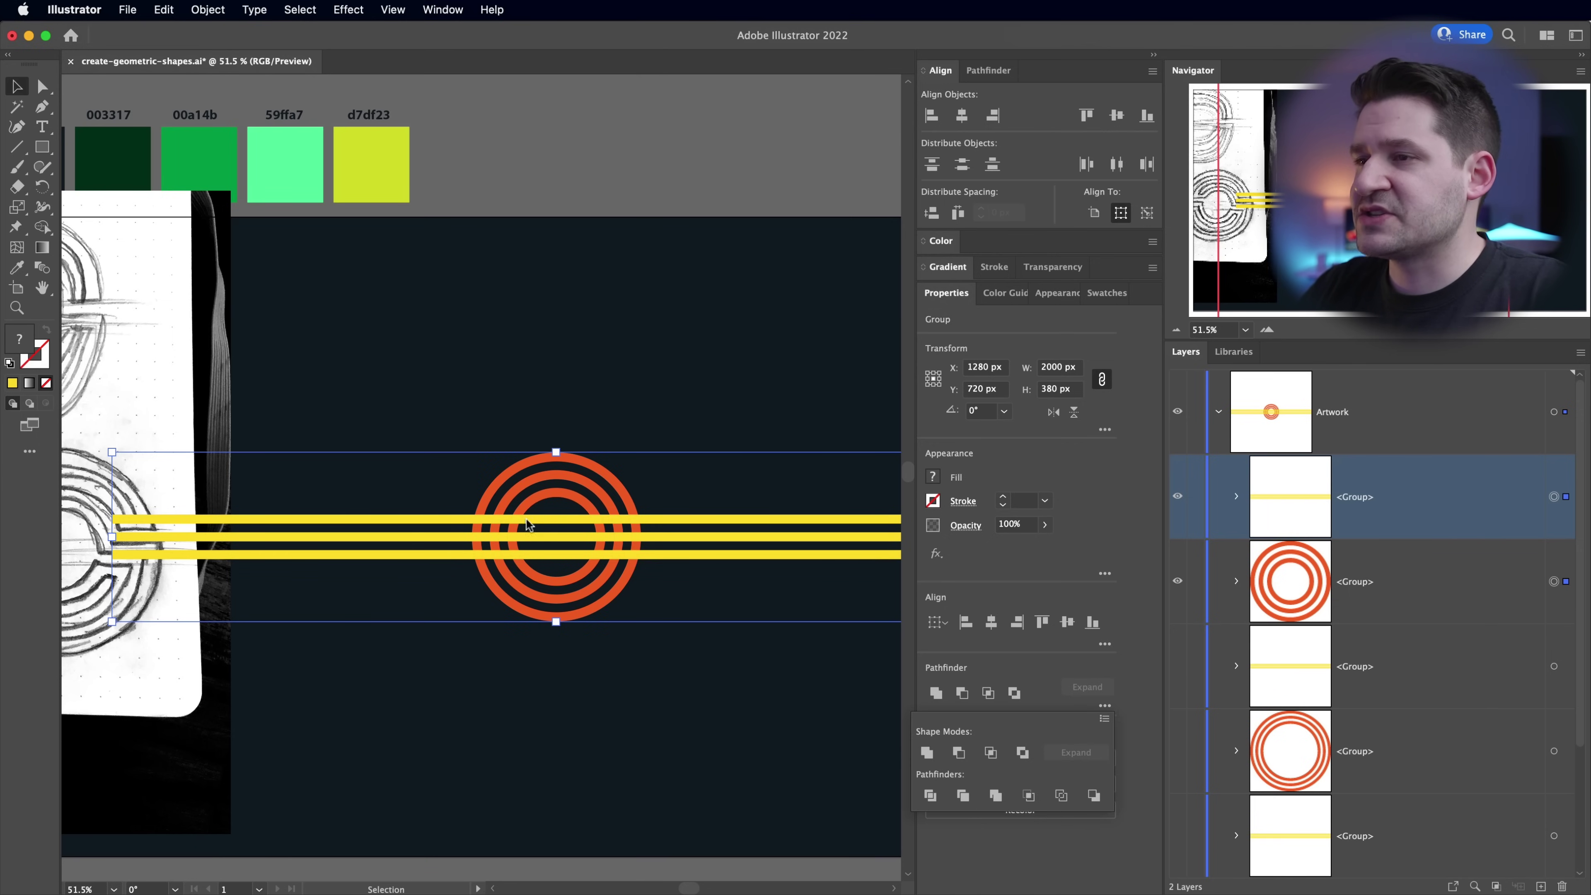
pyautogui.click(1432, 477)
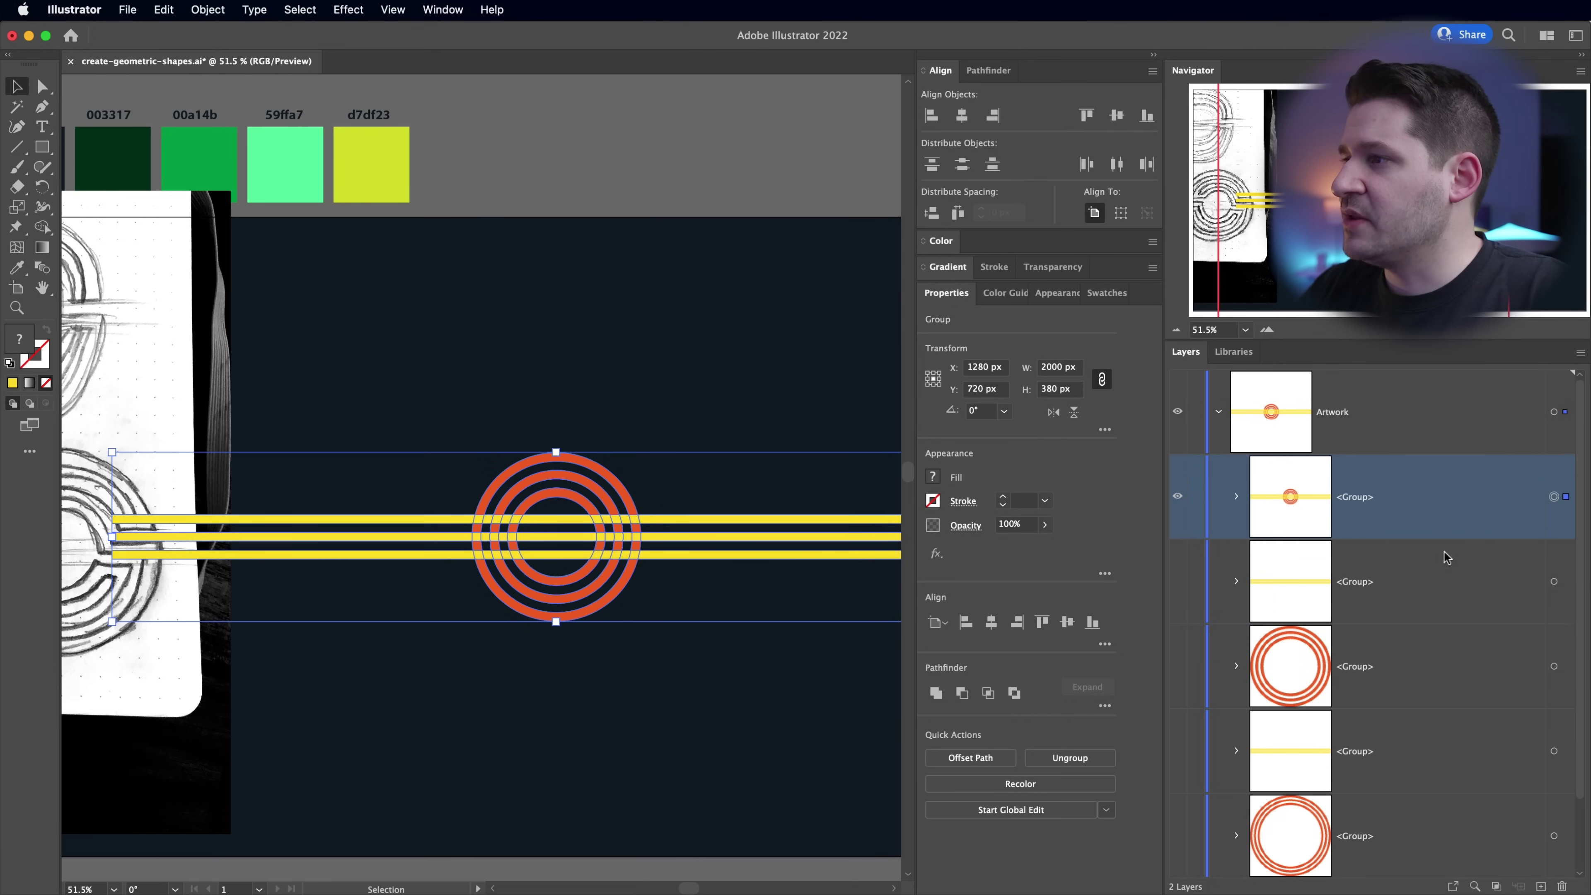
pyautogui.click(1236, 497)
pyautogui.click(1235, 497)
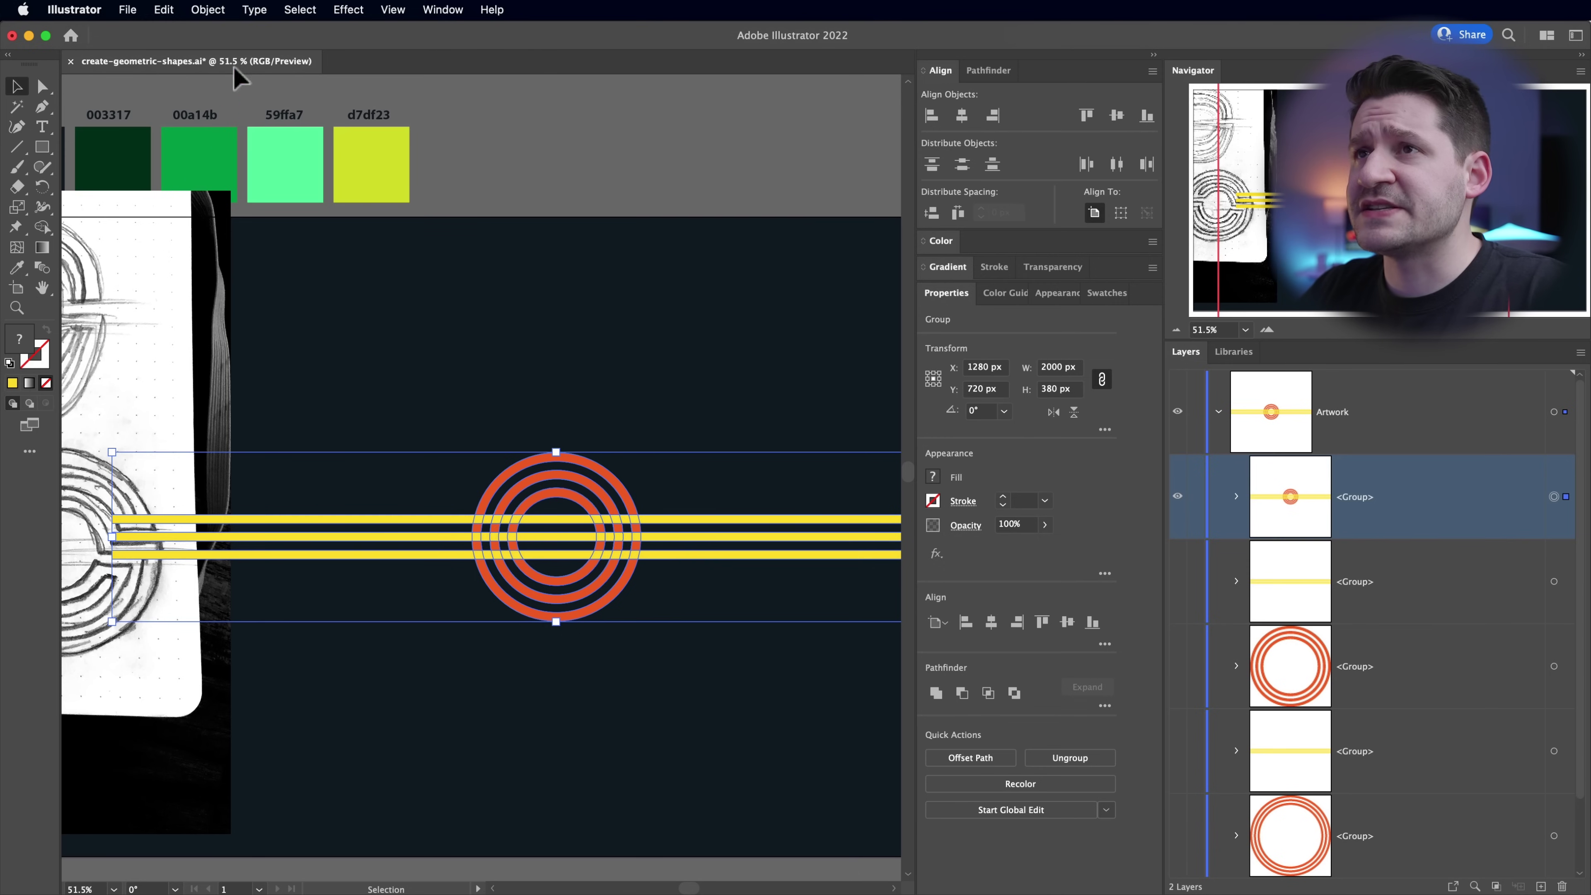
# - Ungroup the divided innermost ring artwork and delete the yellow bar pieces extending beyond both sides of the rings
pyautogui.click(202, 8)
pyautogui.click(247, 117)
pyautogui.click(664, 813)
pyautogui.moveTo(739, 366); pyautogui.dragTo(810, 650)
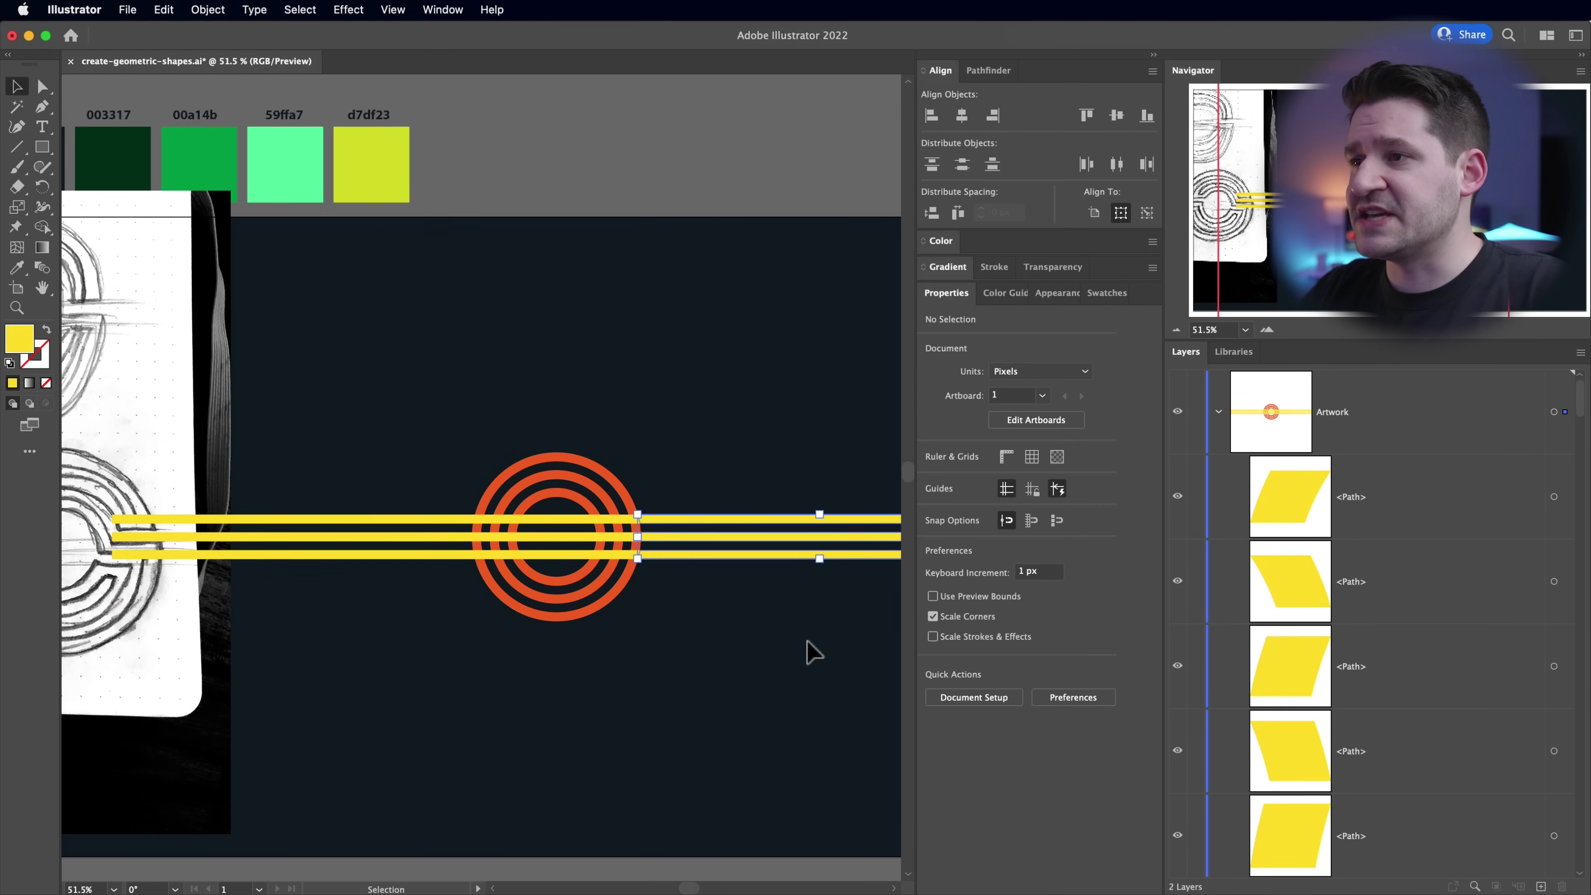
pyautogui.press('Delete')
pyautogui.moveTo(340, 377); pyautogui.dragTo(404, 659)
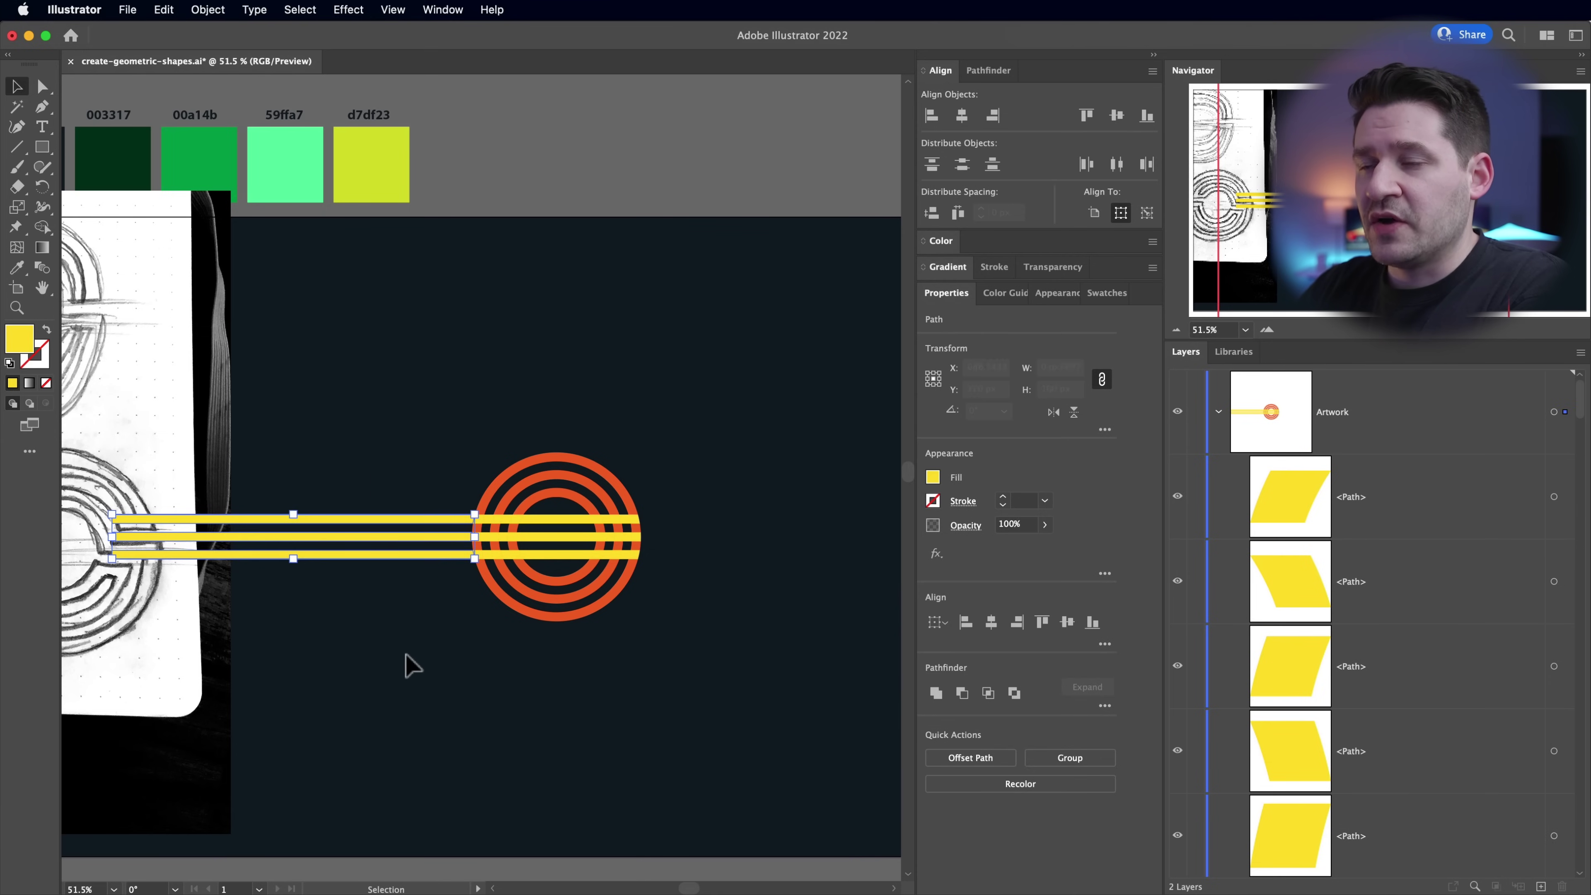
pyautogui.press('Delete')
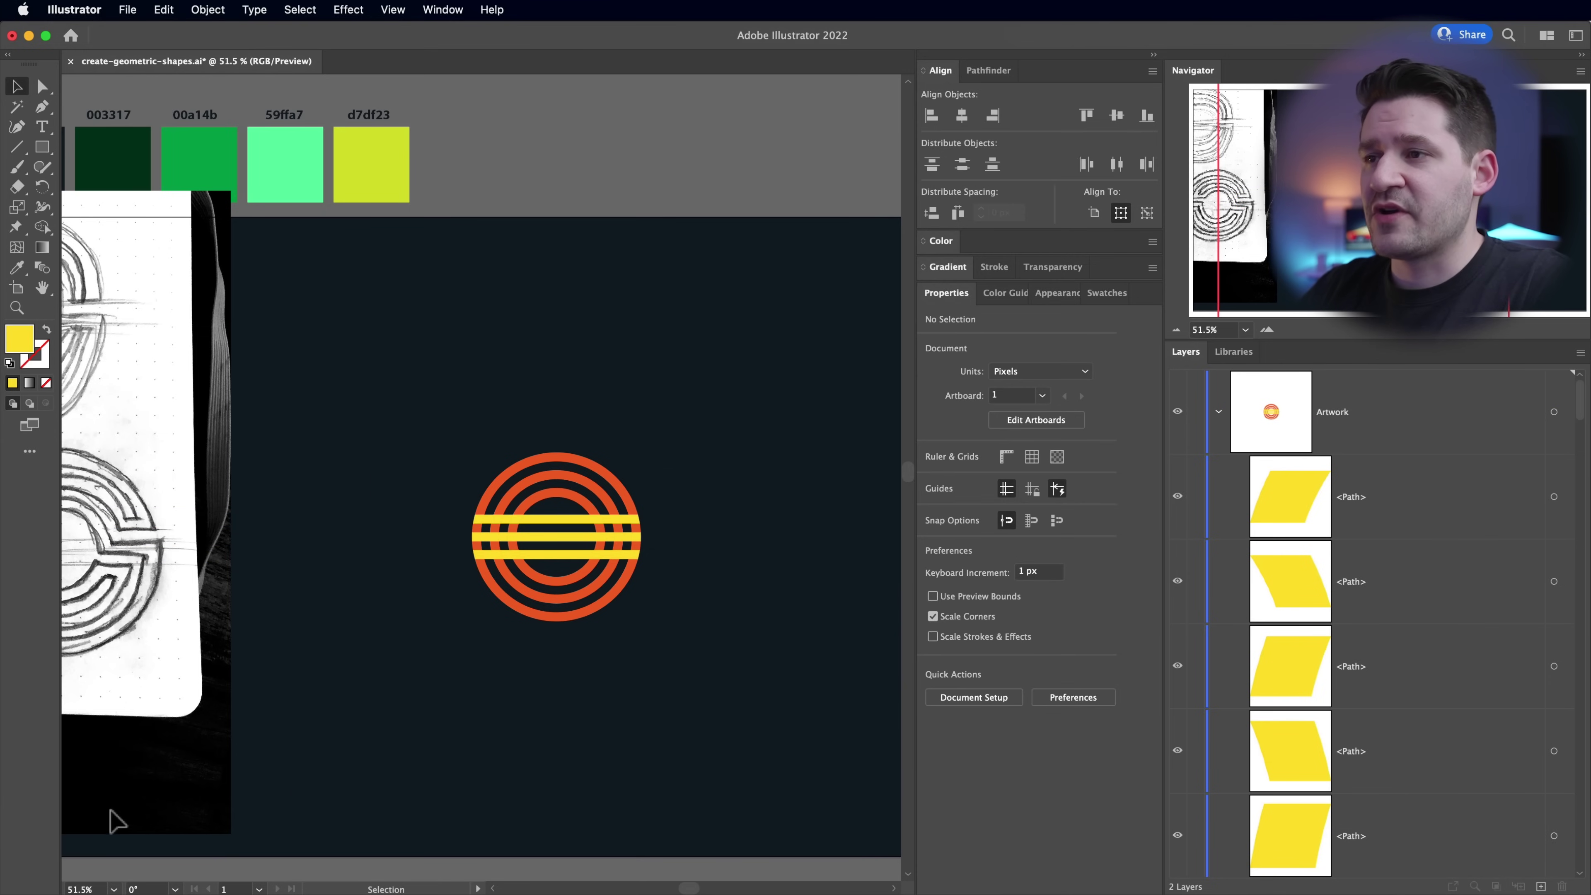
# - Unlock the Background layer, move the sketch image closer to the ring artwork, and lock the layer again
pyautogui.moveTo(550, 708); pyautogui.dragTo(707, 687)
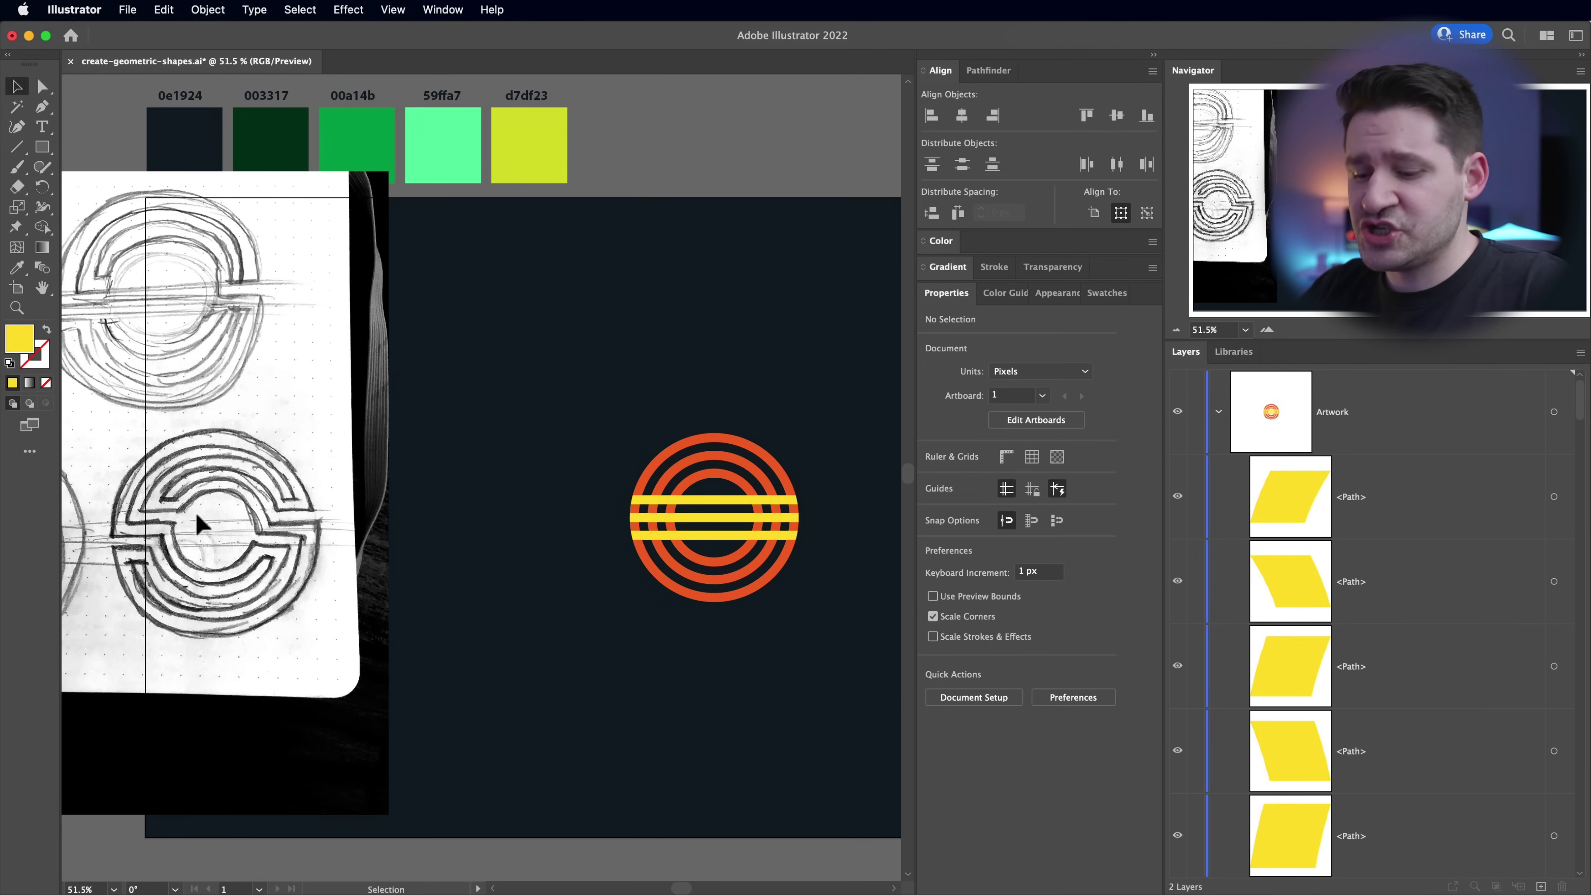
pyautogui.rightClick(168, 556)
pyautogui.click(250, 490)
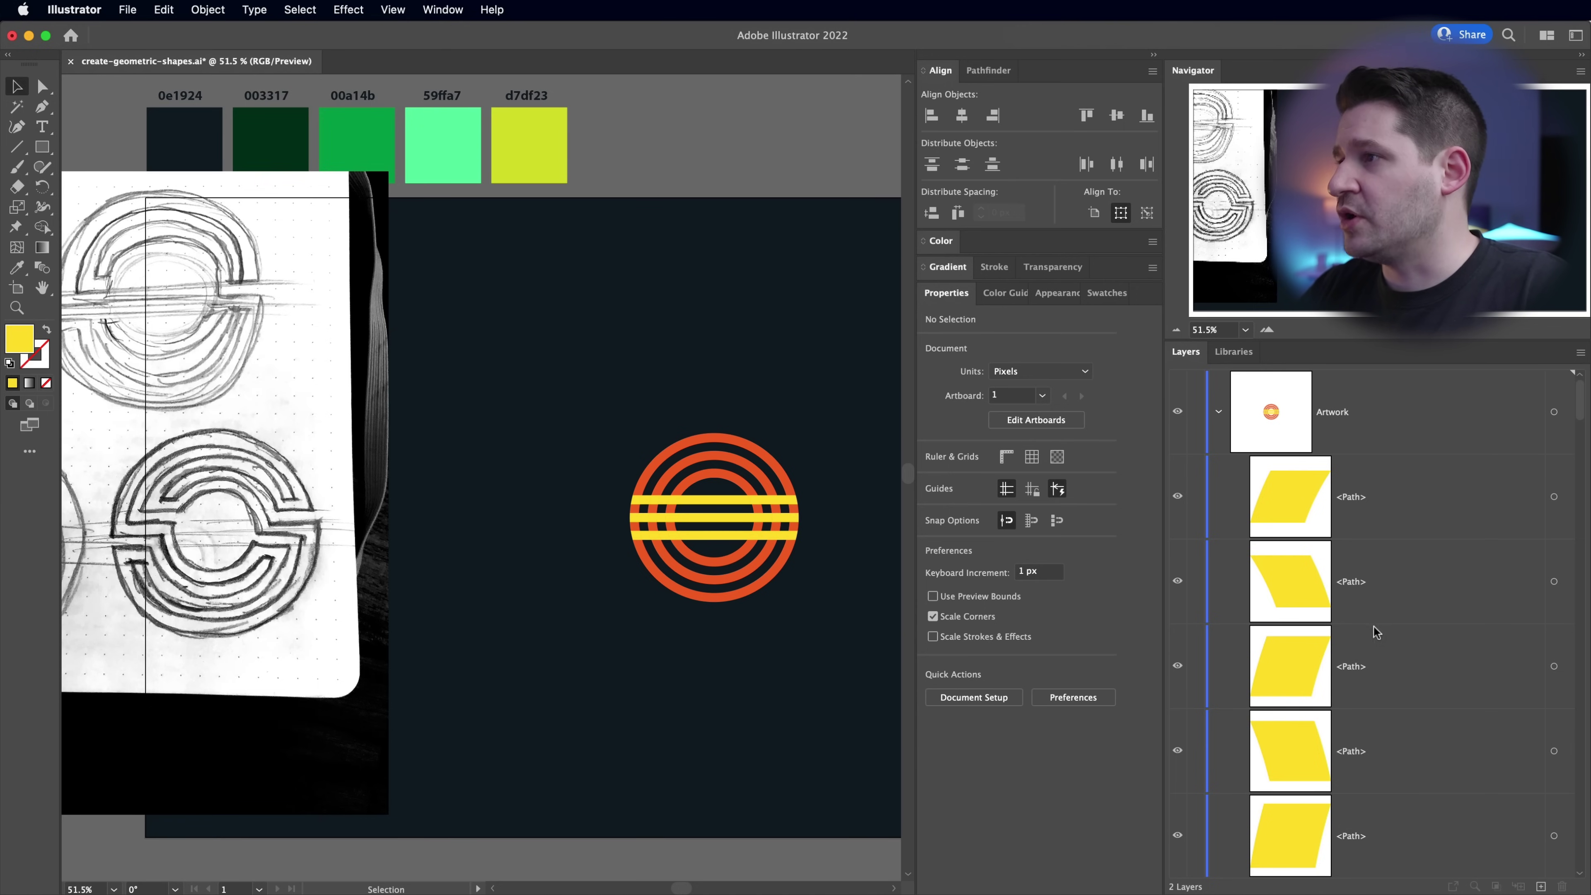
pyautogui.click(1219, 413)
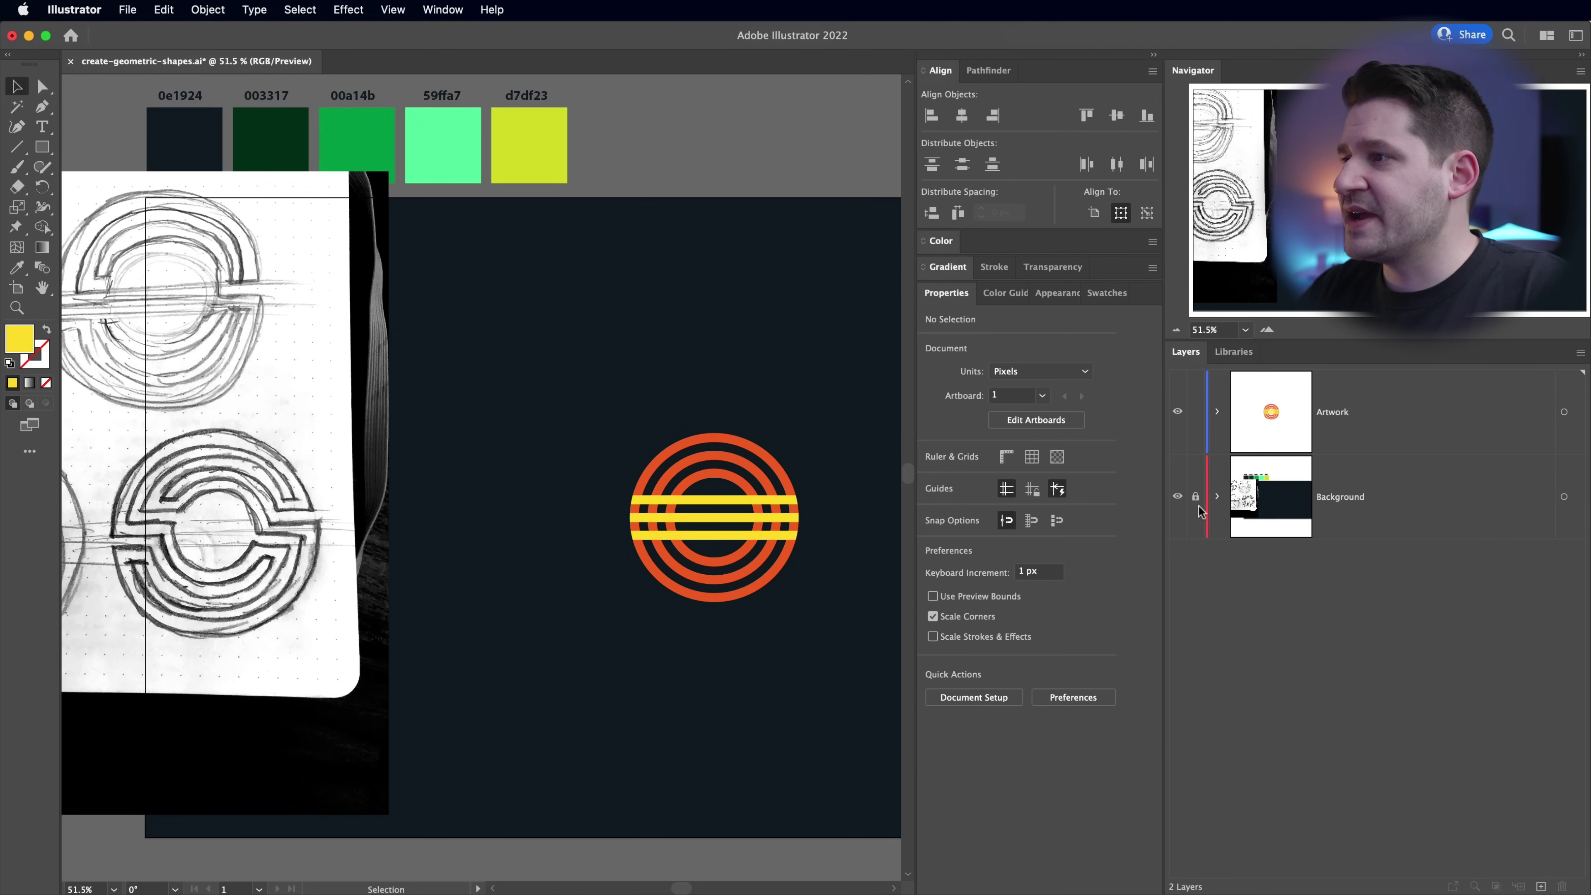
pyautogui.moveTo(293, 531)
pyautogui.mouseDown()
pyautogui.moveTo(412, 558)
pyautogui.moveTo(458, 547)
pyautogui.mouseUp()
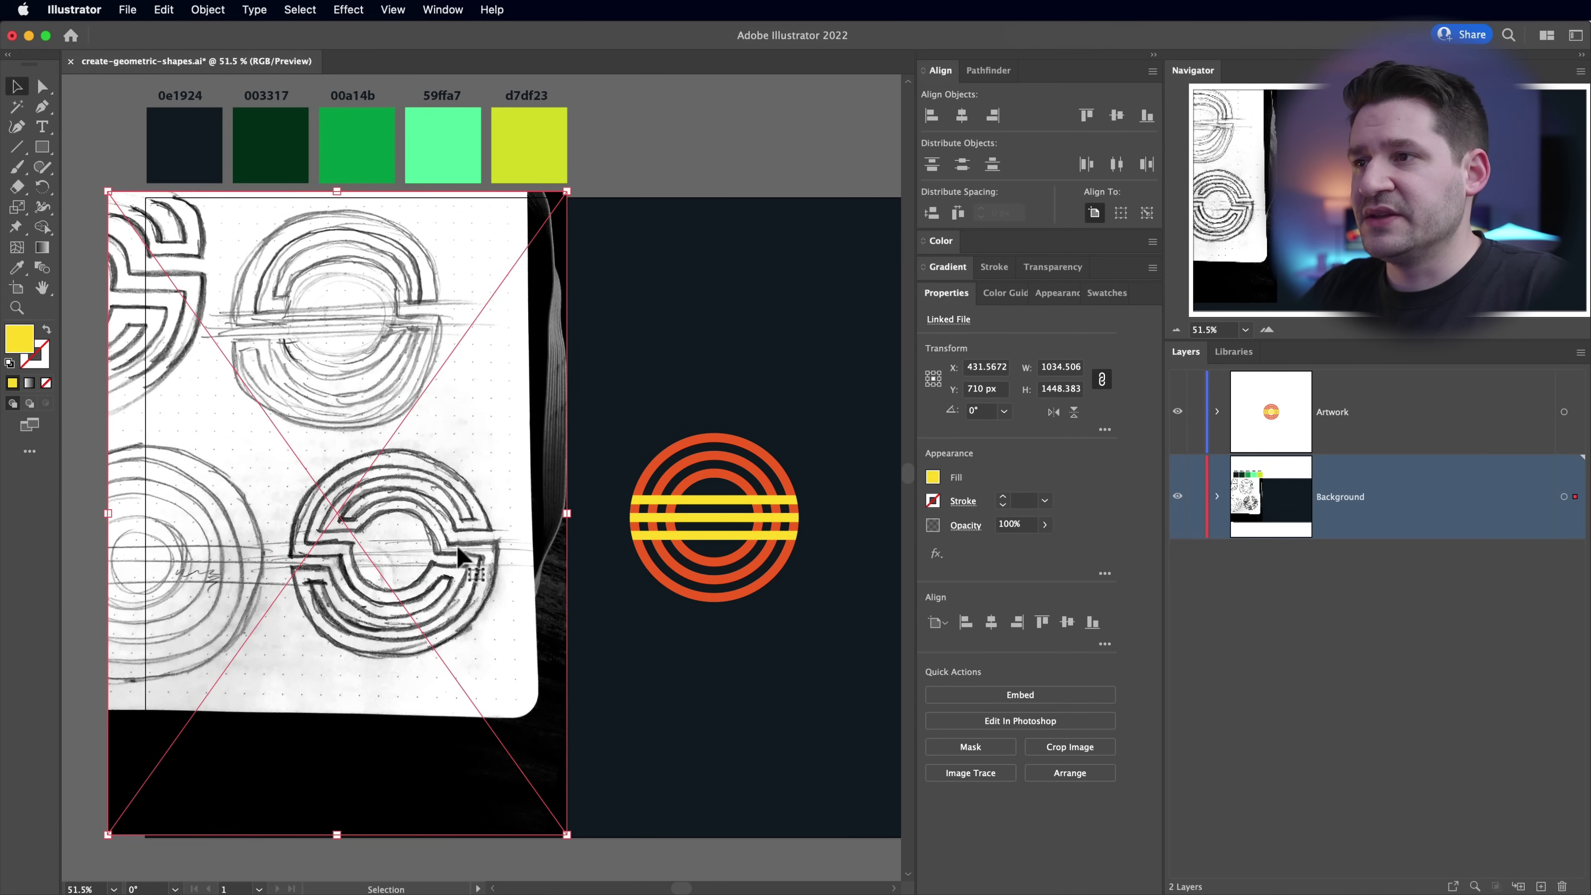
pyautogui.click(768, 700)
pyautogui.press('z')
pyautogui.click(668, 450)
pyautogui.click(568, 615)
pyautogui.press('space')
pyautogui.moveTo(562, 618); pyautogui.dragTo(679, 647)
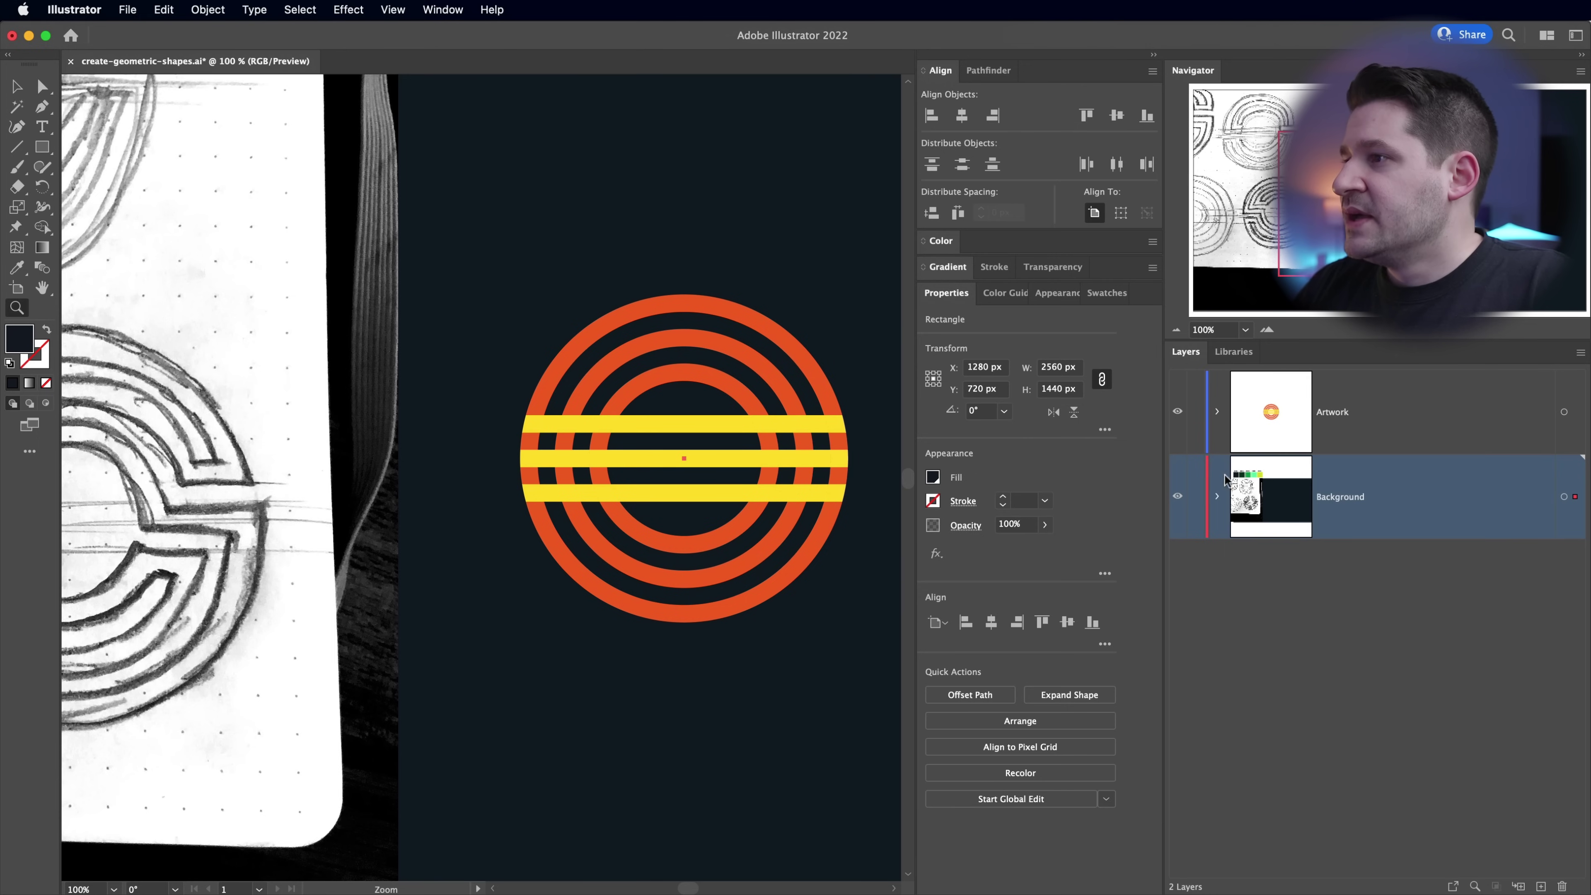
pyautogui.click(1201, 506)
# - Select all the divided ring and bar pieces in the Artwork layer and activate the Shaper Tool
pyautogui.click(1217, 411)
pyautogui.press('v')
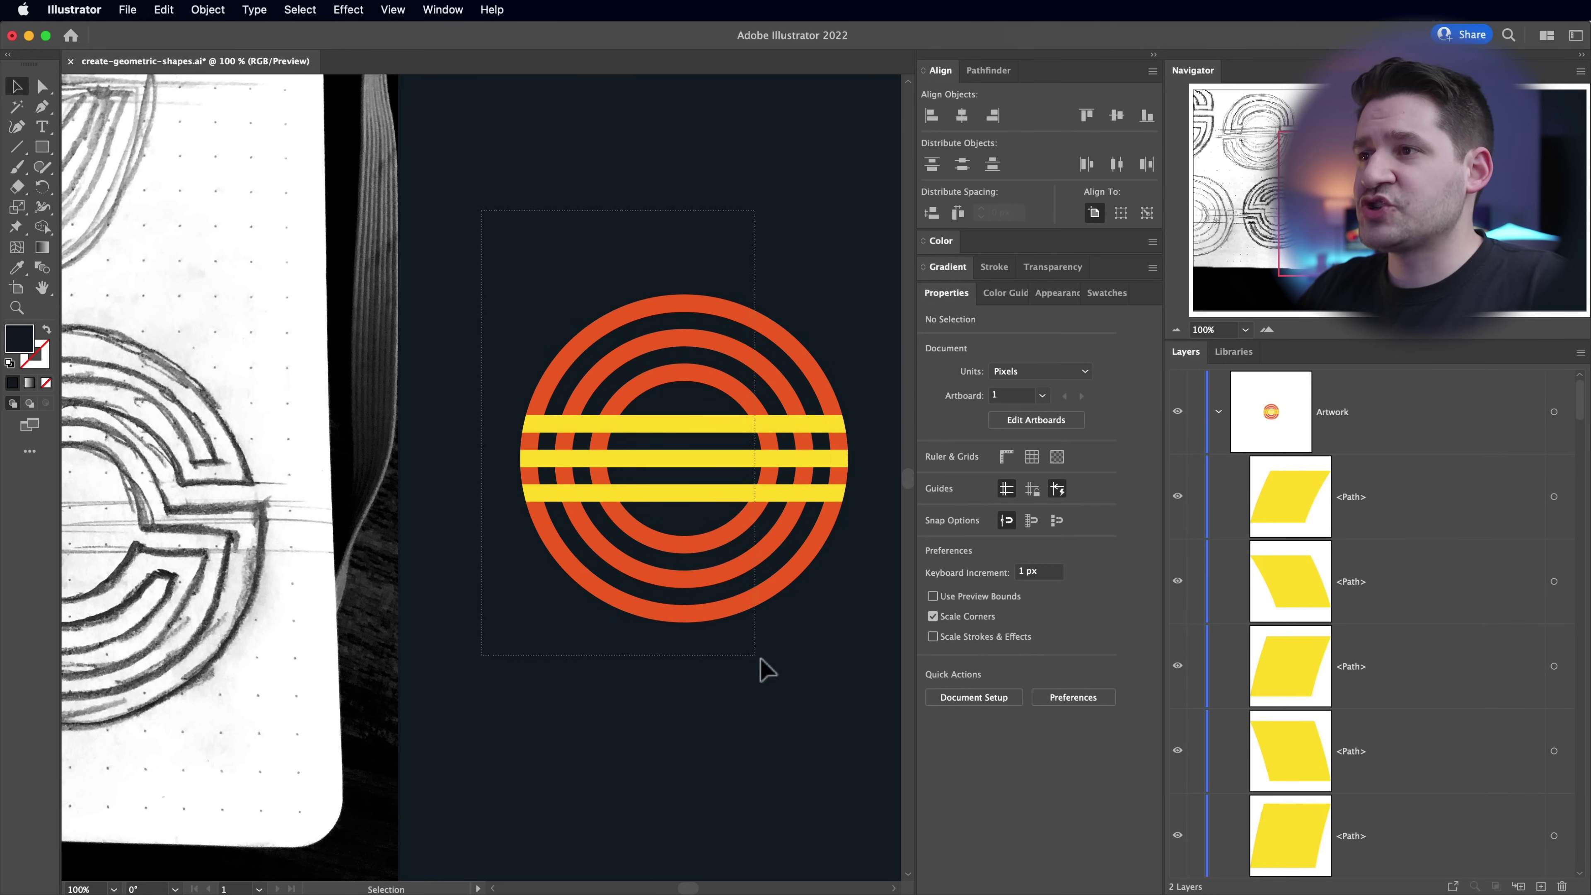
pyautogui.moveTo(481, 210); pyautogui.dragTo(885, 651)
pyautogui.moveTo(606, 701); pyautogui.dragTo(628, 710)
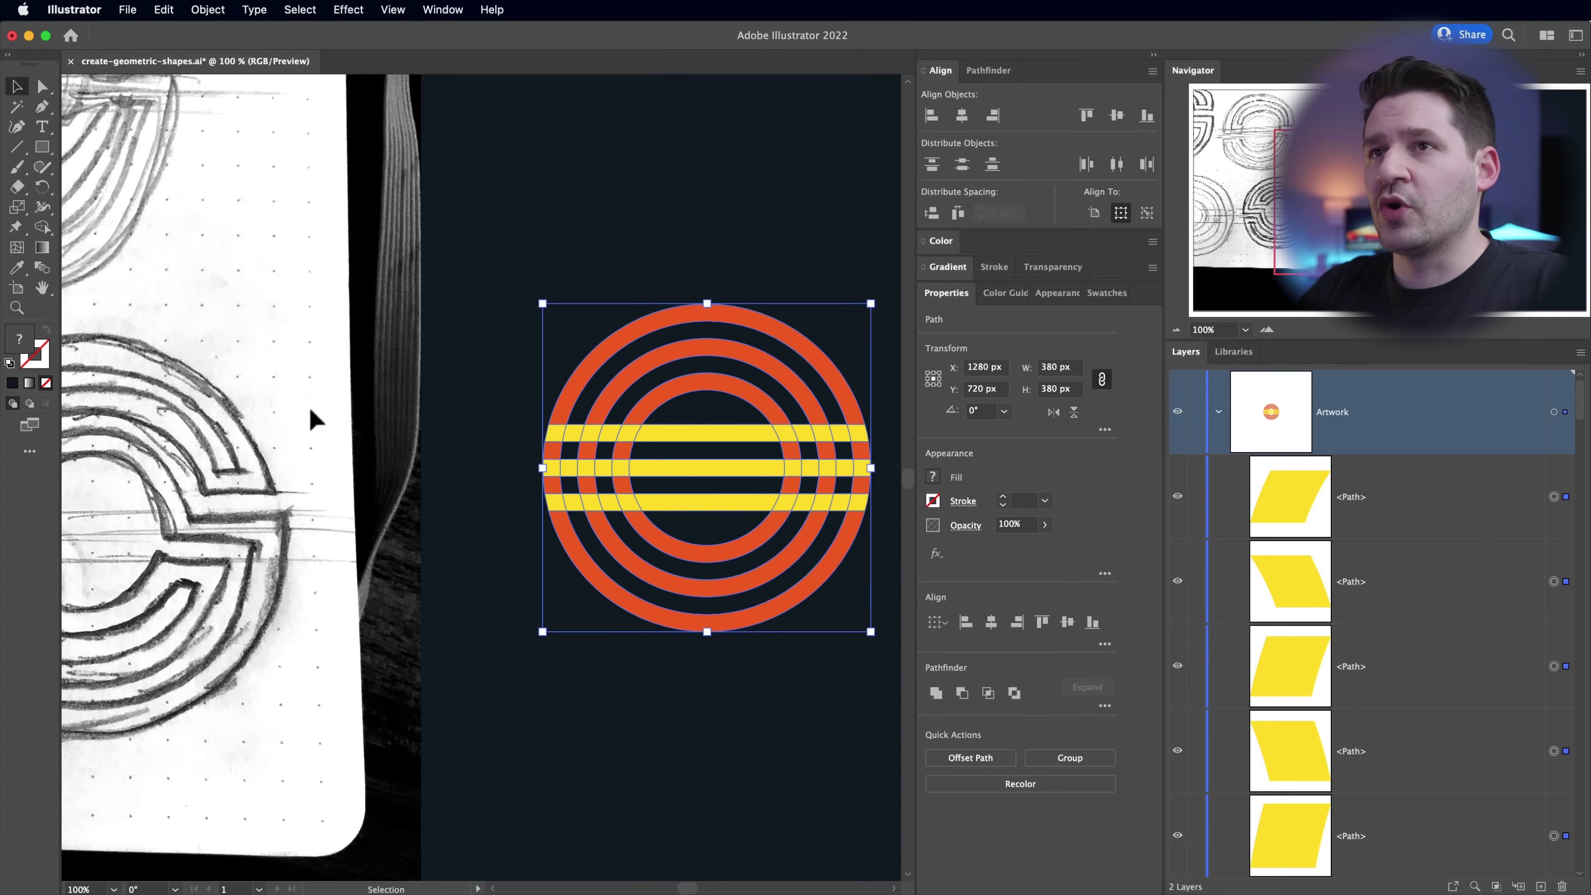
pyautogui.click(42, 167)
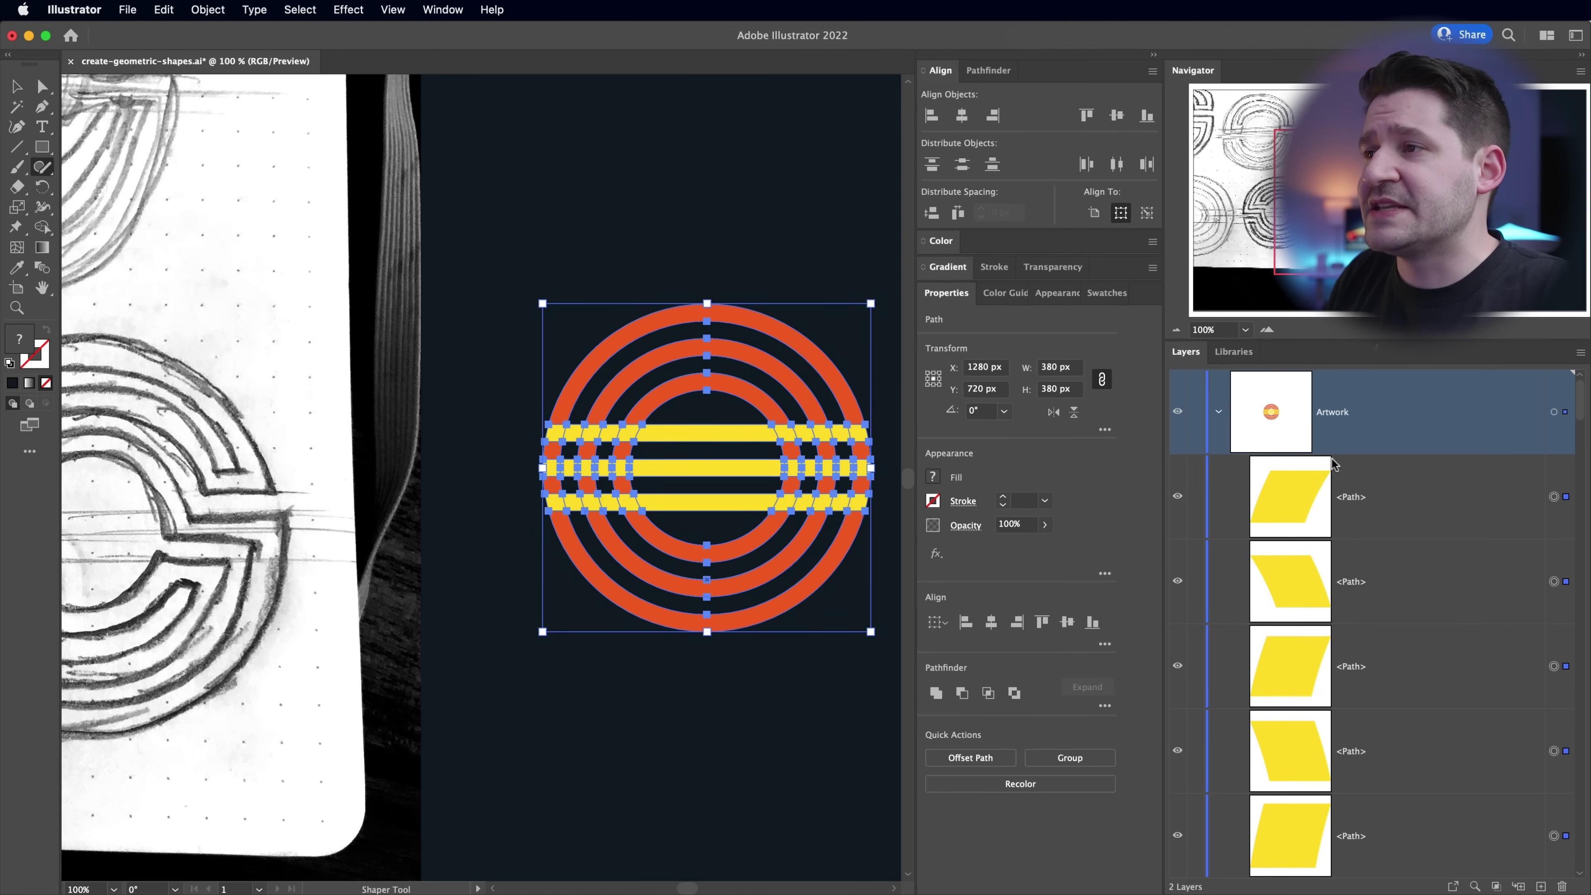
pyautogui.press('space')
pyautogui.moveTo(606, 723)
pyautogui.mouseDown()
pyautogui.moveTo(664, 732)
pyautogui.moveTo(816, 702)
pyautogui.moveTo(558, 743)
pyautogui.moveTo(657, 690)
pyautogui.mouseUp()
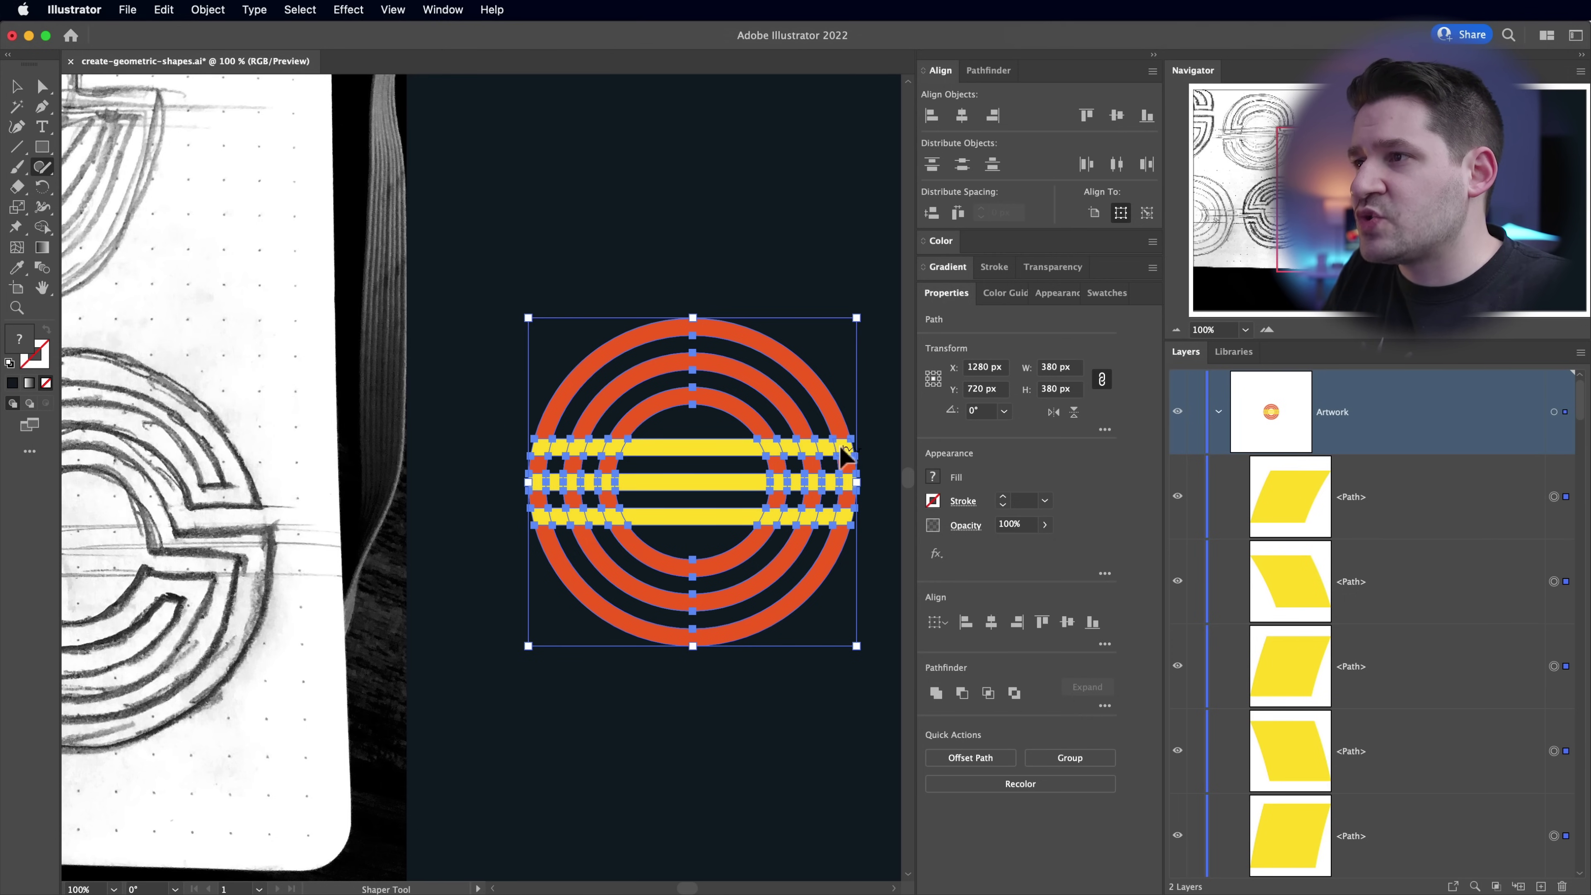
# - Erase the bar sections inside the innermost ring and the unwanted pieces on the rings' right side with the Shaper Tool, following the sketch
pyautogui.moveTo(807, 448); pyautogui.dragTo(799, 448)
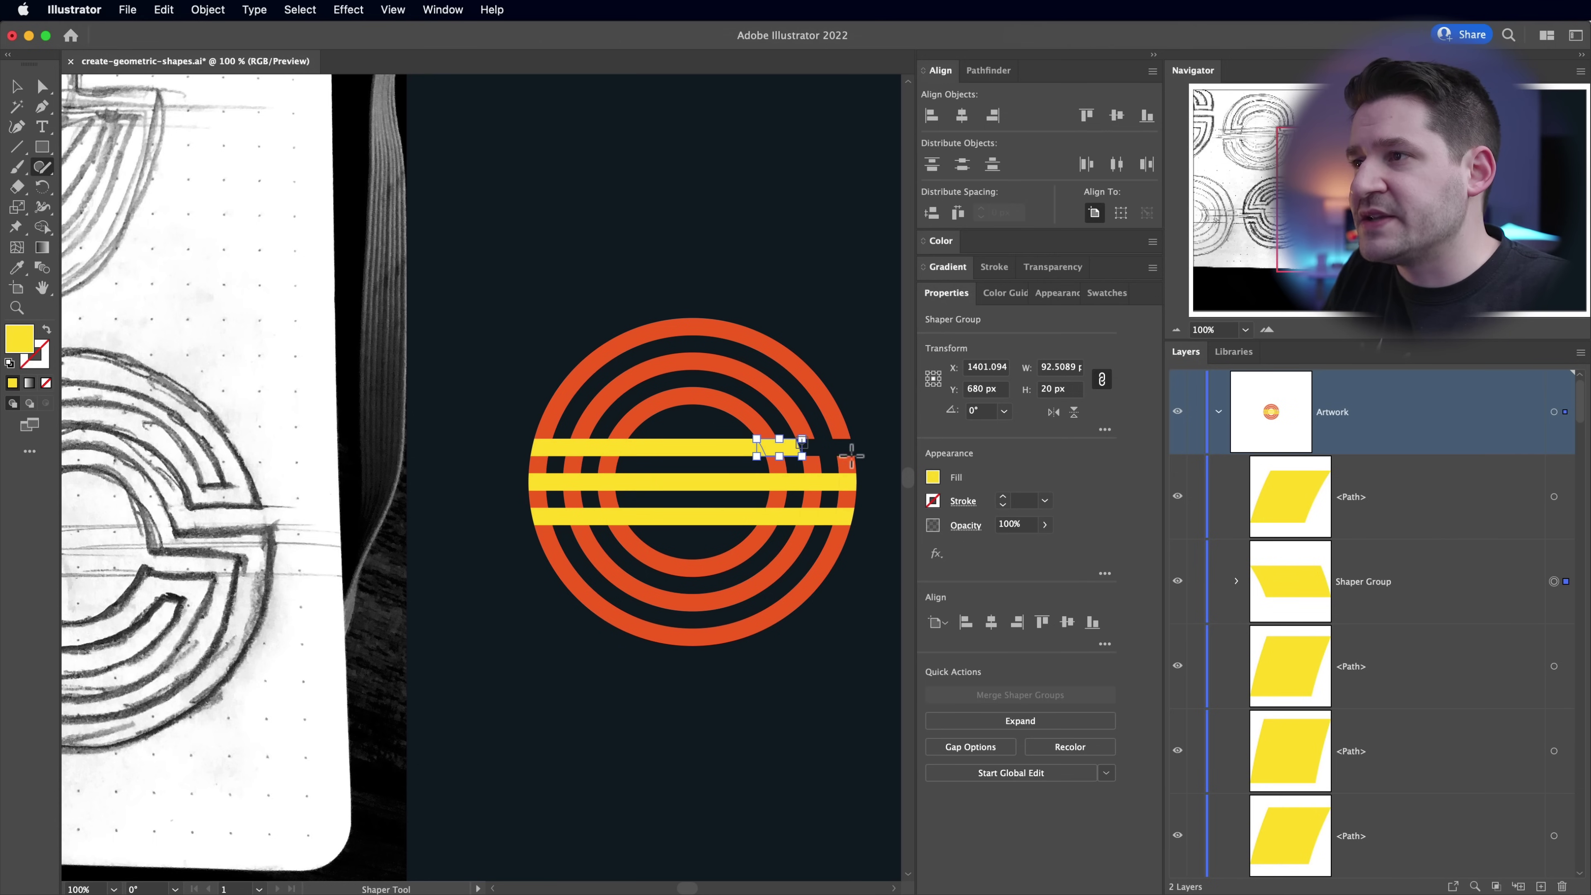
pyautogui.press('super+z')
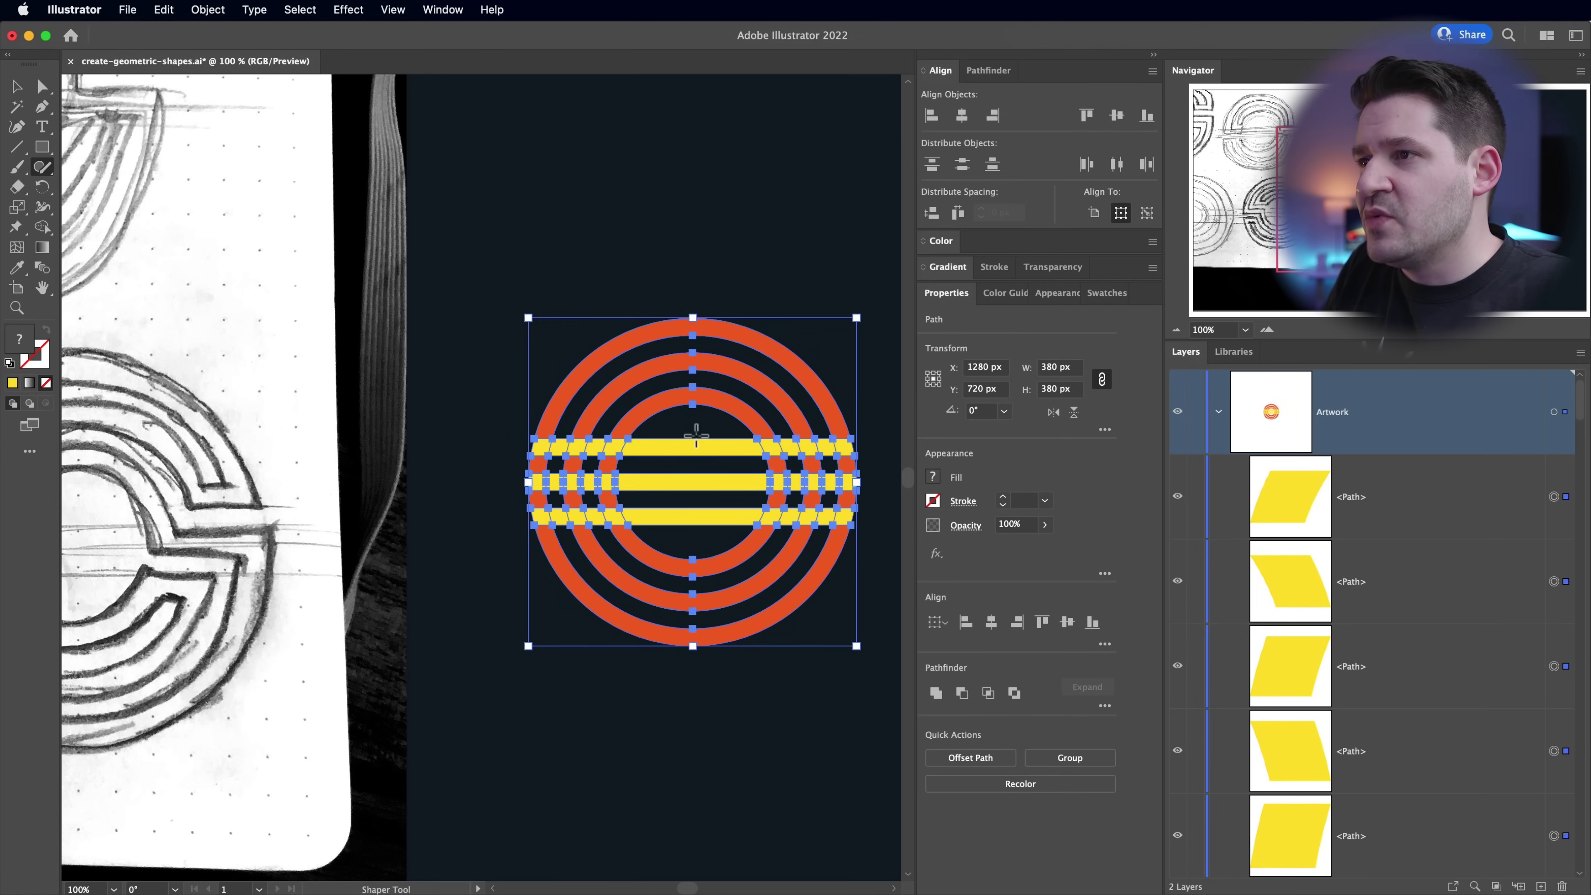
pyautogui.moveTo(702, 533); pyautogui.dragTo(702, 536)
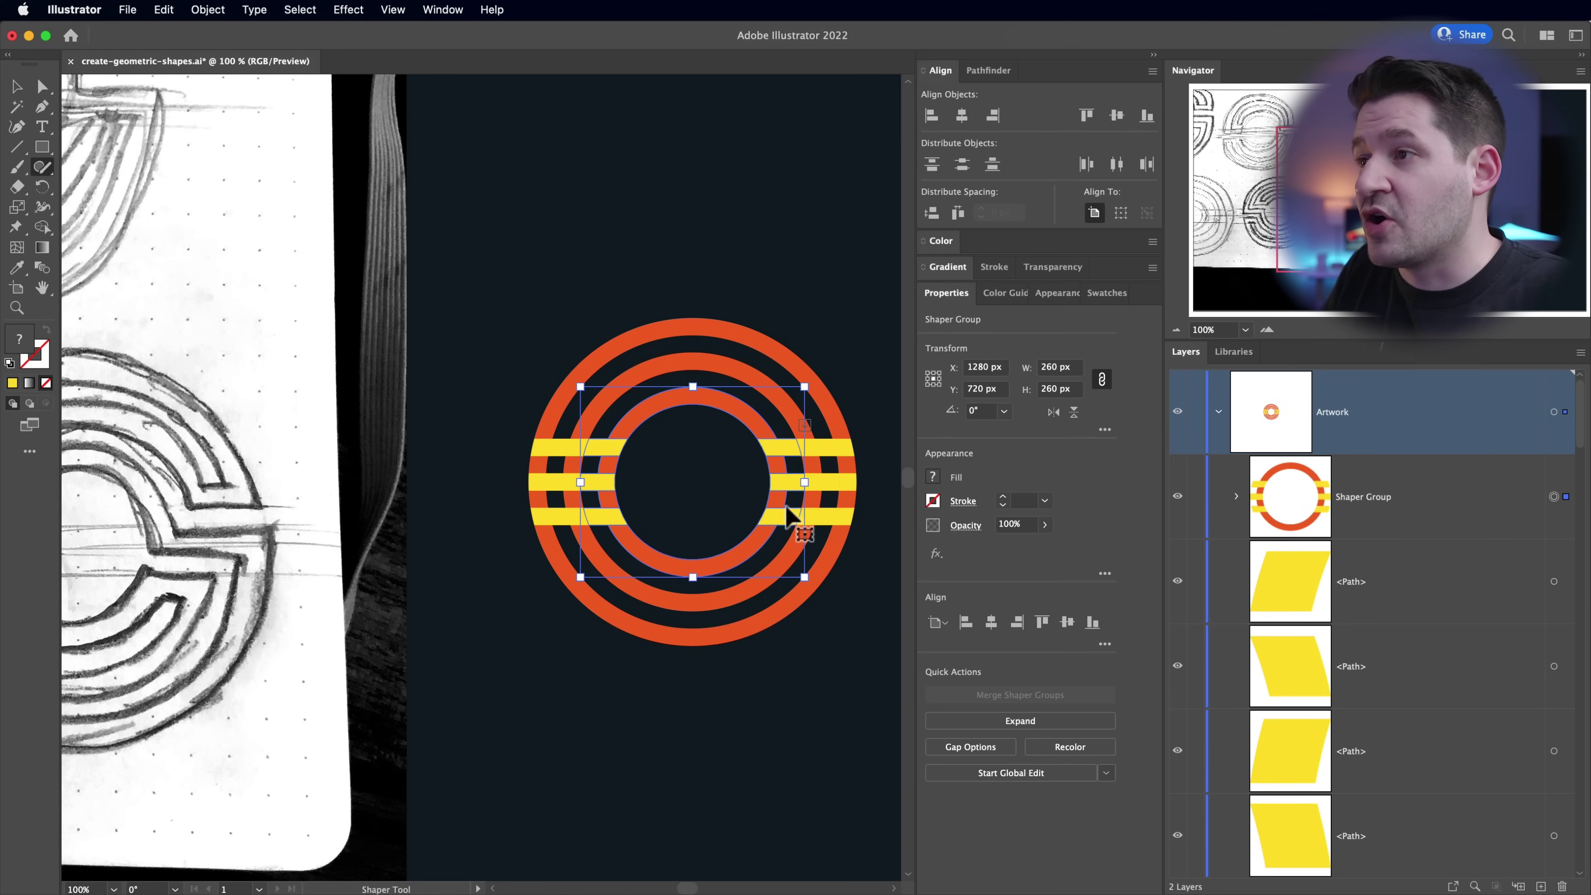
pyautogui.click(867, 470)
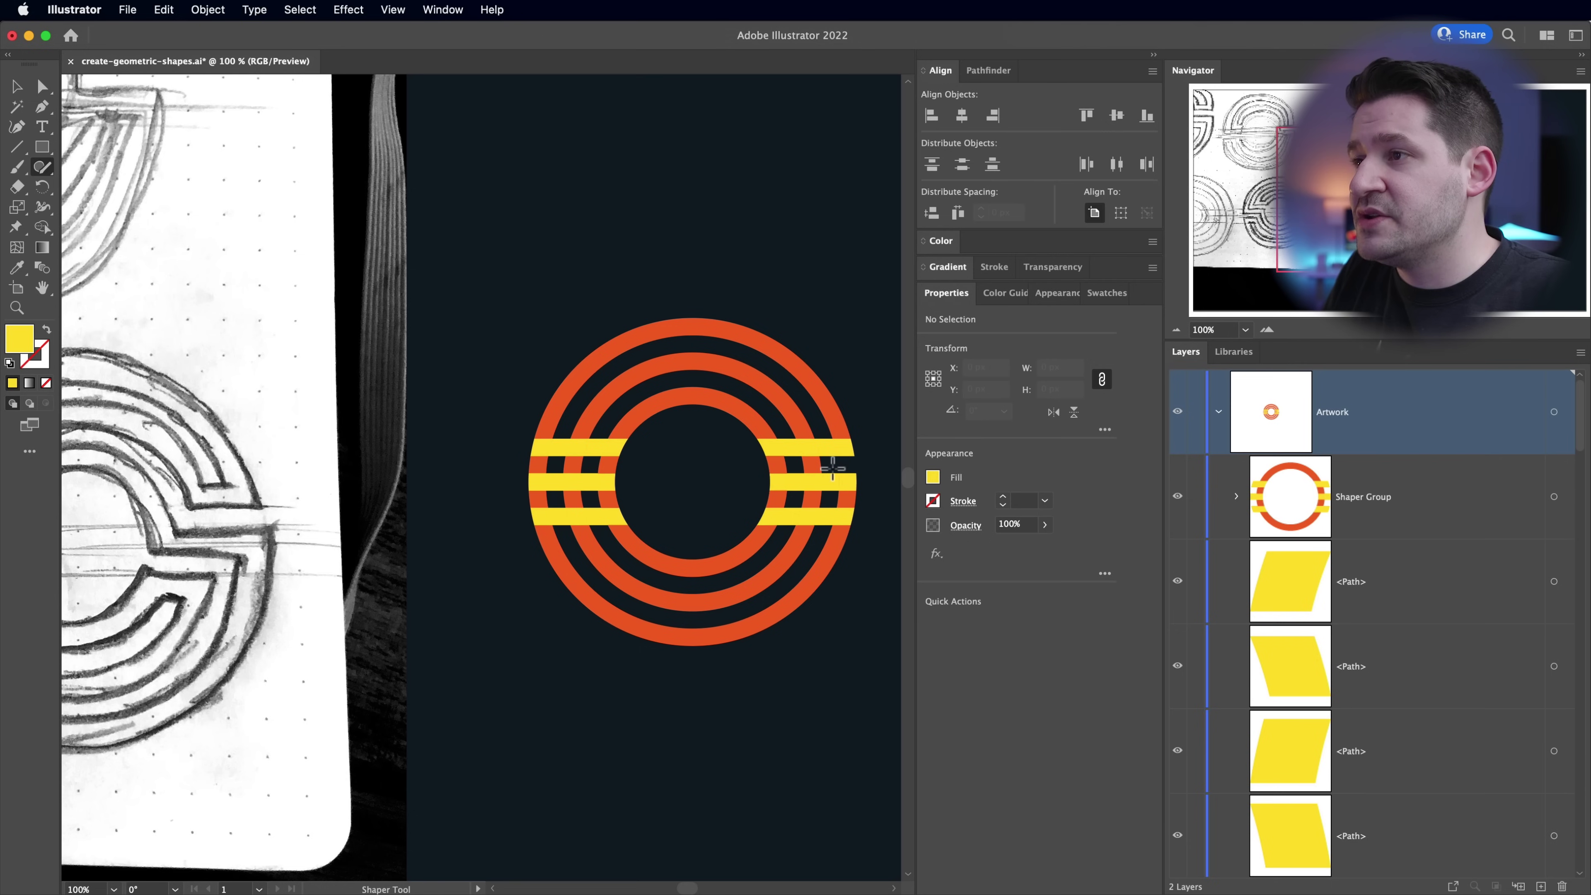
pyautogui.moveTo(809, 471)
pyautogui.mouseDown()
pyautogui.moveTo(793, 438)
pyautogui.moveTo(843, 473)
pyautogui.mouseUp()
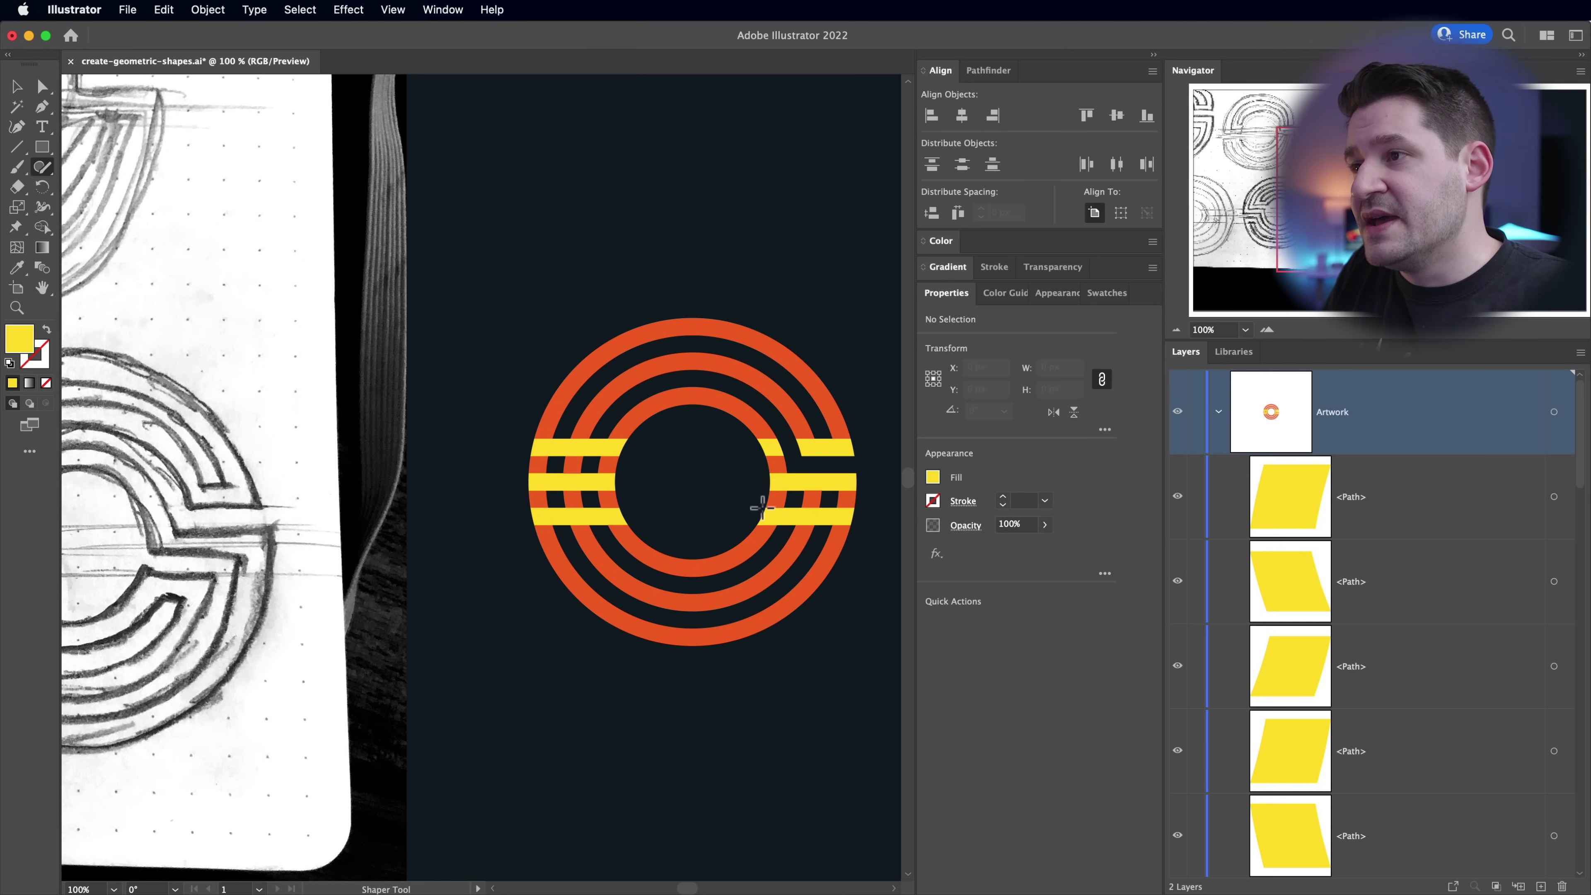
pyautogui.moveTo(788, 501); pyautogui.dragTo(833, 507)
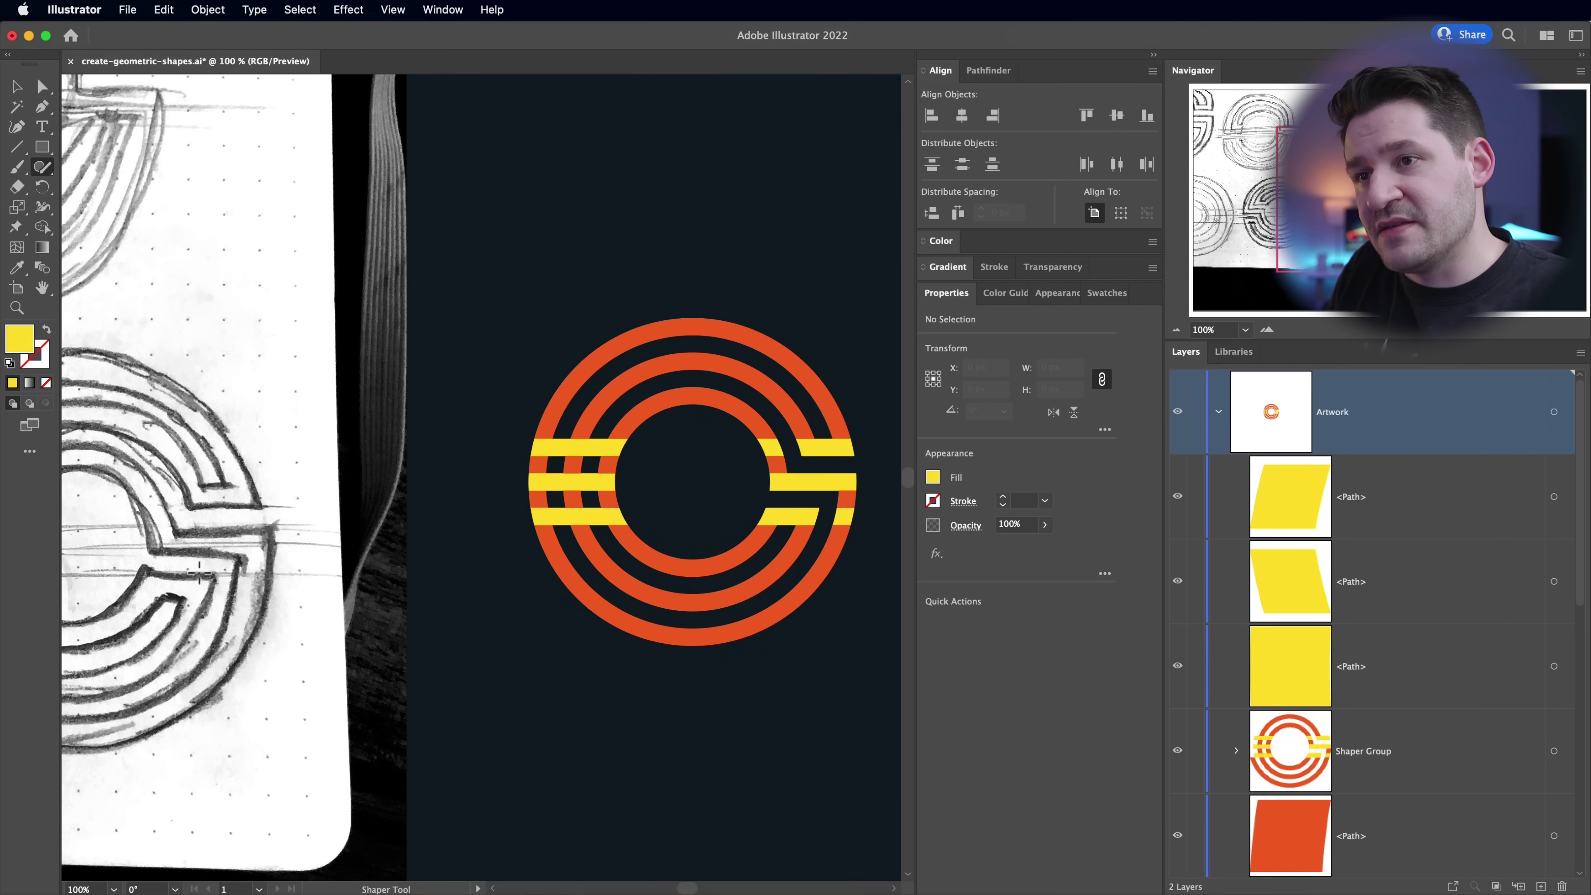
pyautogui.moveTo(742, 500); pyautogui.dragTo(754, 505)
# - Erase the unwanted ring and bar pieces on the rings' left side with the Shaper Tool, mirroring the right side's pattern
pyautogui.moveTo(561, 524); pyautogui.dragTo(668, 508)
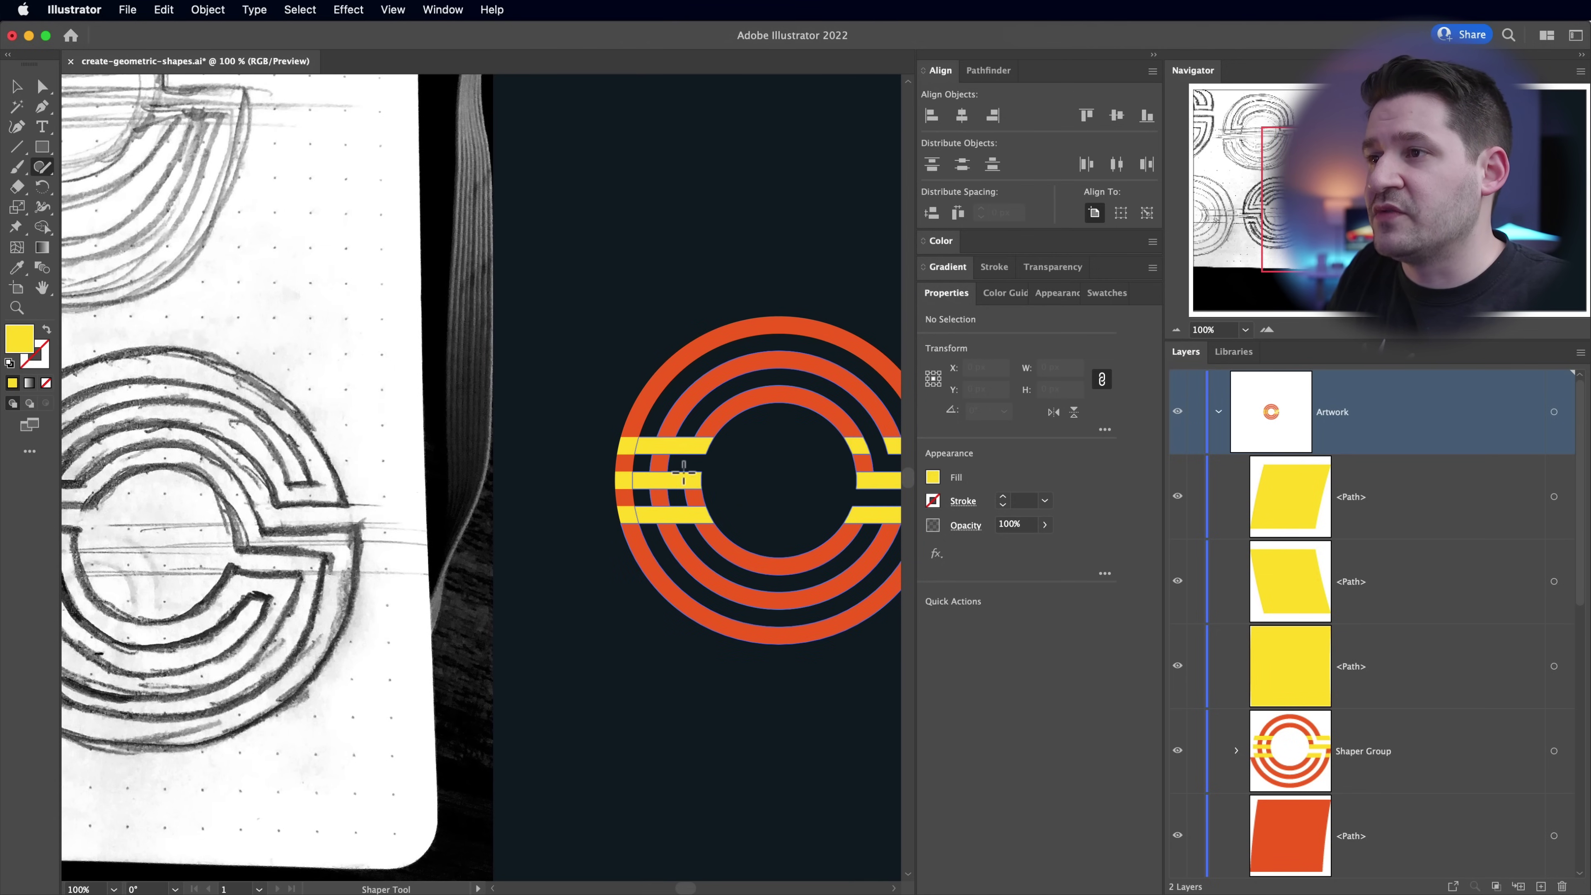
pyautogui.moveTo(645, 465); pyautogui.dragTo(664, 430)
pyautogui.press('super+z')
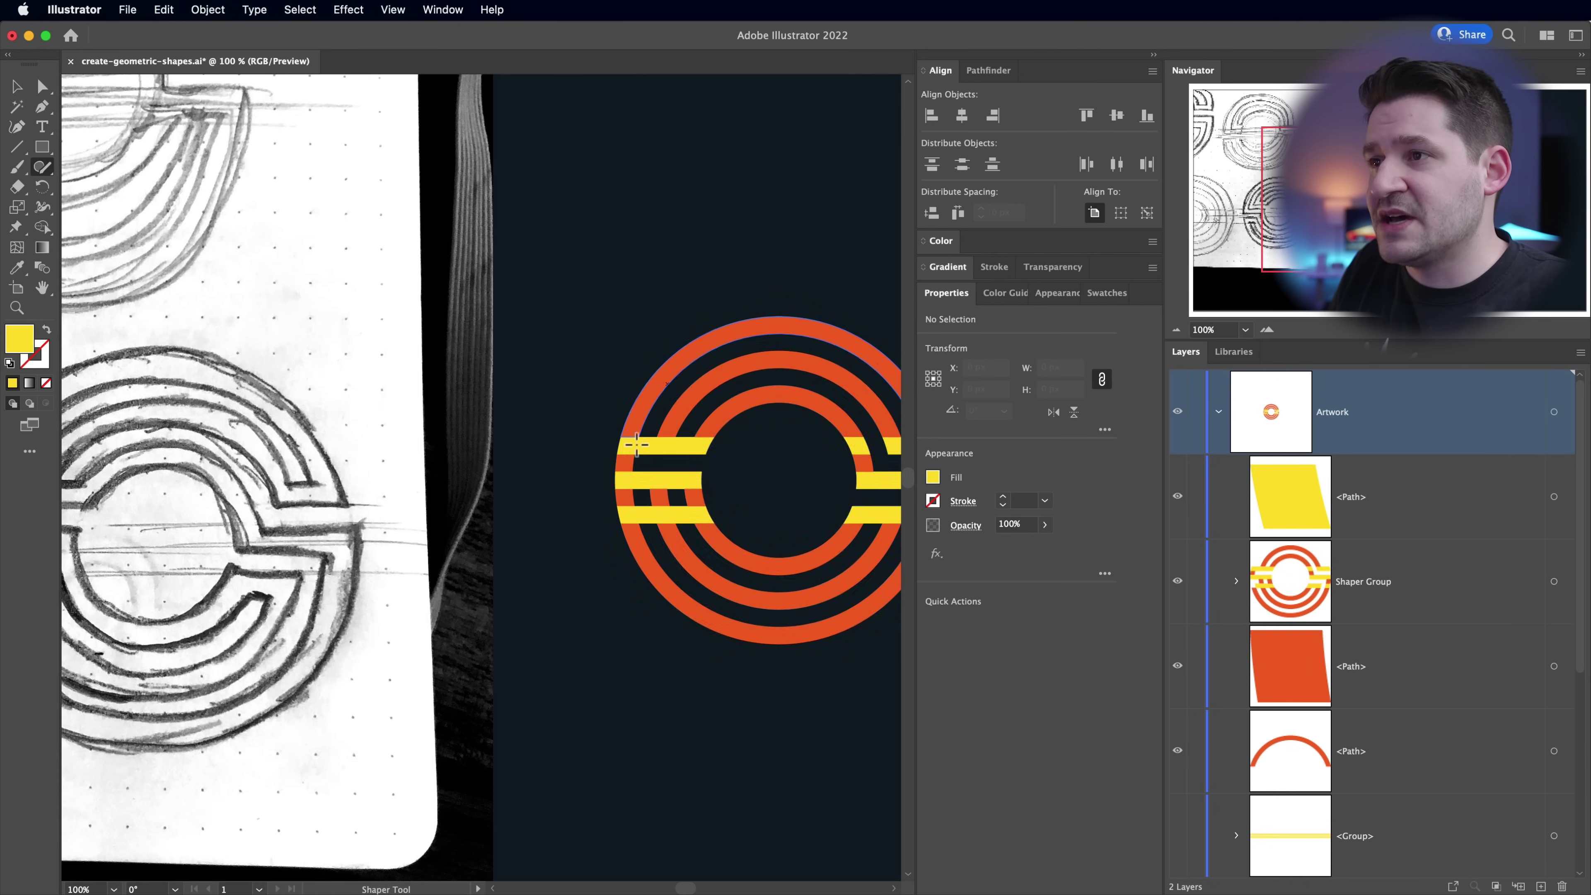
pyautogui.moveTo(653, 454); pyautogui.dragTo(658, 461)
pyautogui.moveTo(727, 499)
pyautogui.mouseDown()
pyautogui.moveTo(750, 452)
pyautogui.moveTo(848, 441)
pyautogui.mouseUp()
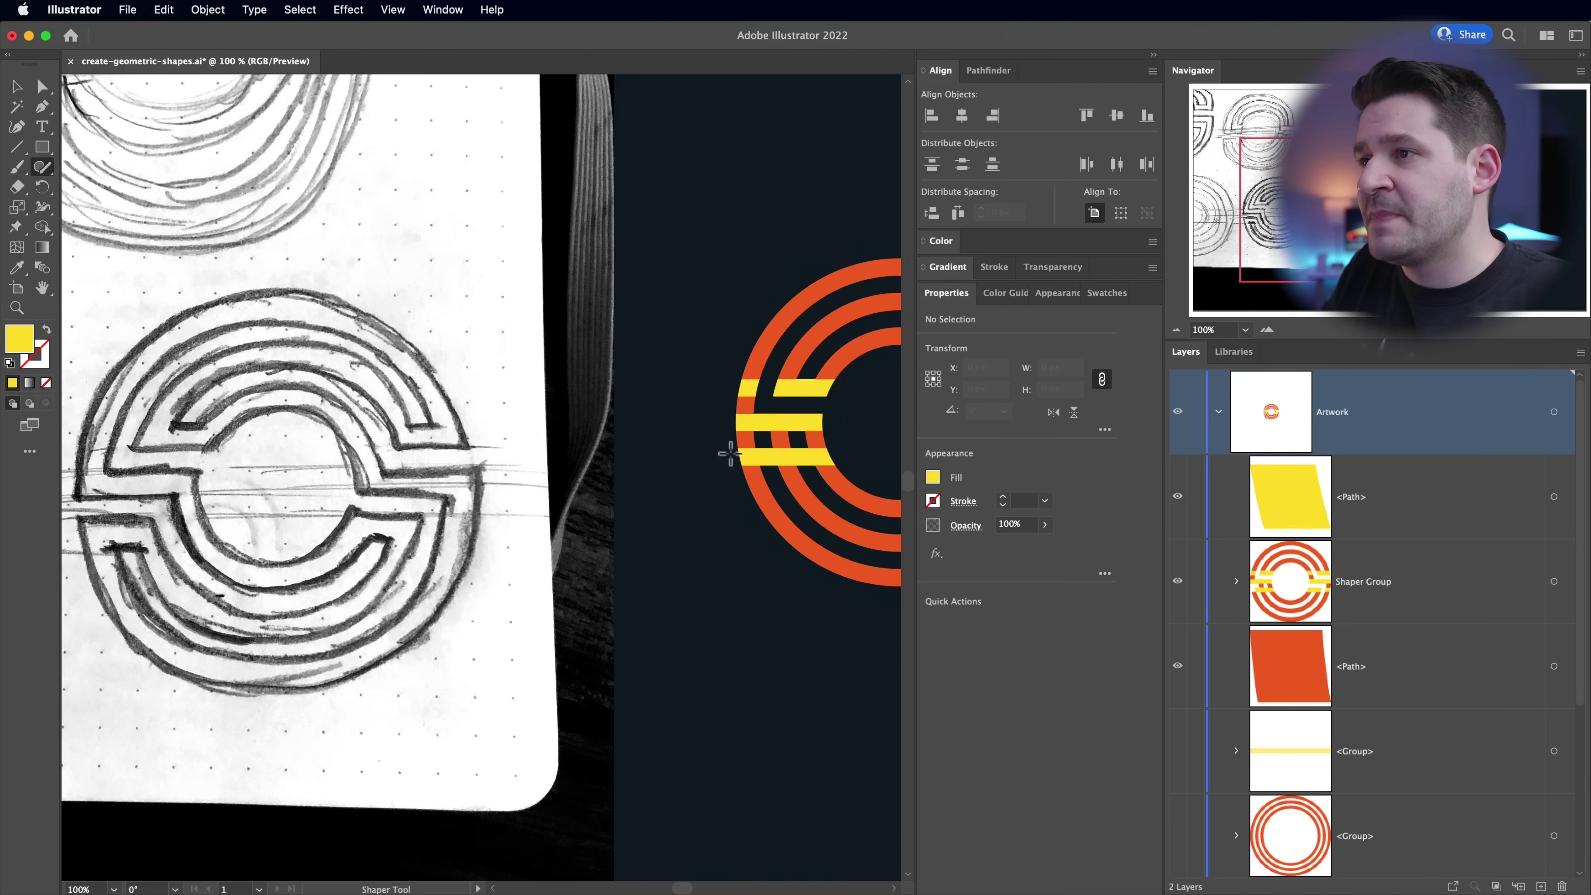
pyautogui.moveTo(763, 439)
pyautogui.mouseDown()
pyautogui.moveTo(813, 478)
pyautogui.moveTo(569, 543)
pyautogui.mouseUp()
pyautogui.press('v')
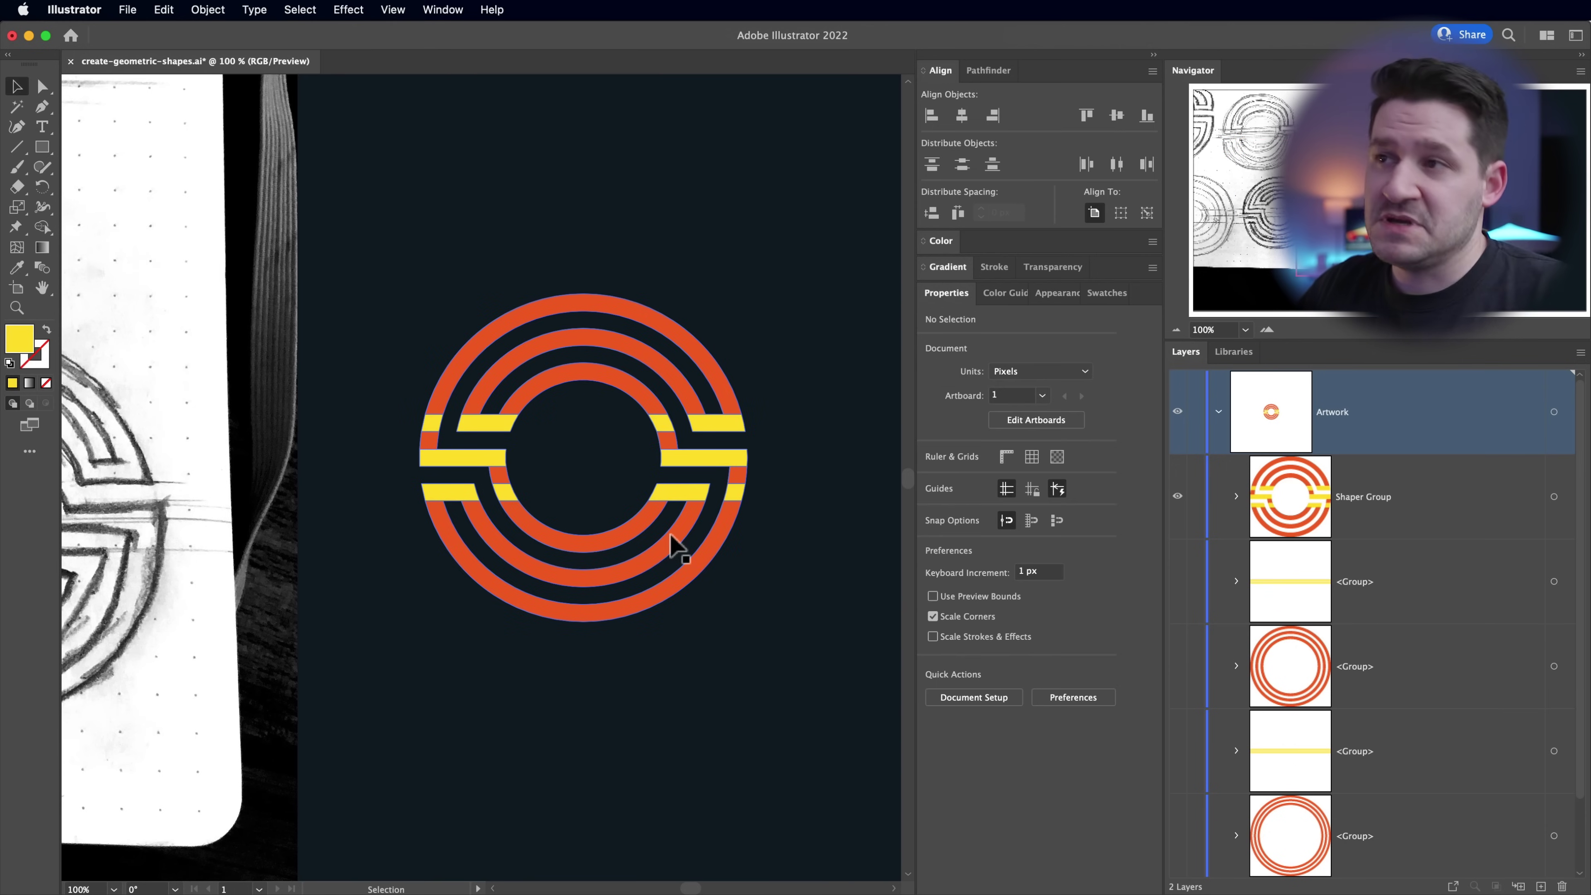
# - Select the whole Shaper Group, fill it with the orange swatch, and clear the selection
pyautogui.moveTo(650, 711)
pyautogui.mouseDown()
pyautogui.moveTo(704, 731)
pyautogui.moveTo(632, 715)
pyautogui.mouseUp()
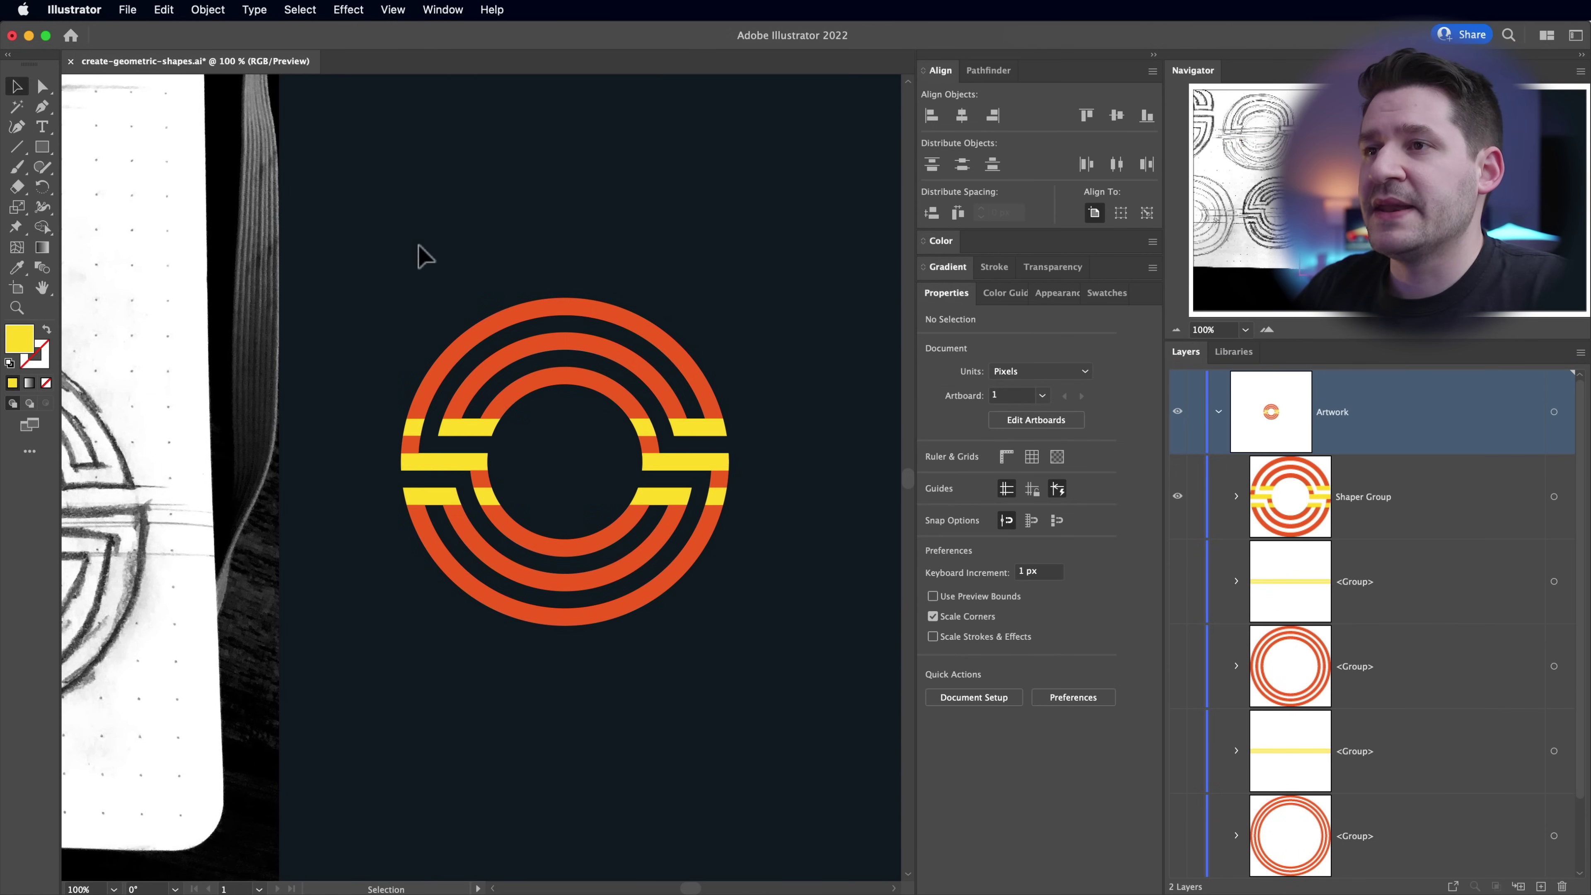
pyautogui.moveTo(369, 231); pyautogui.dragTo(790, 695)
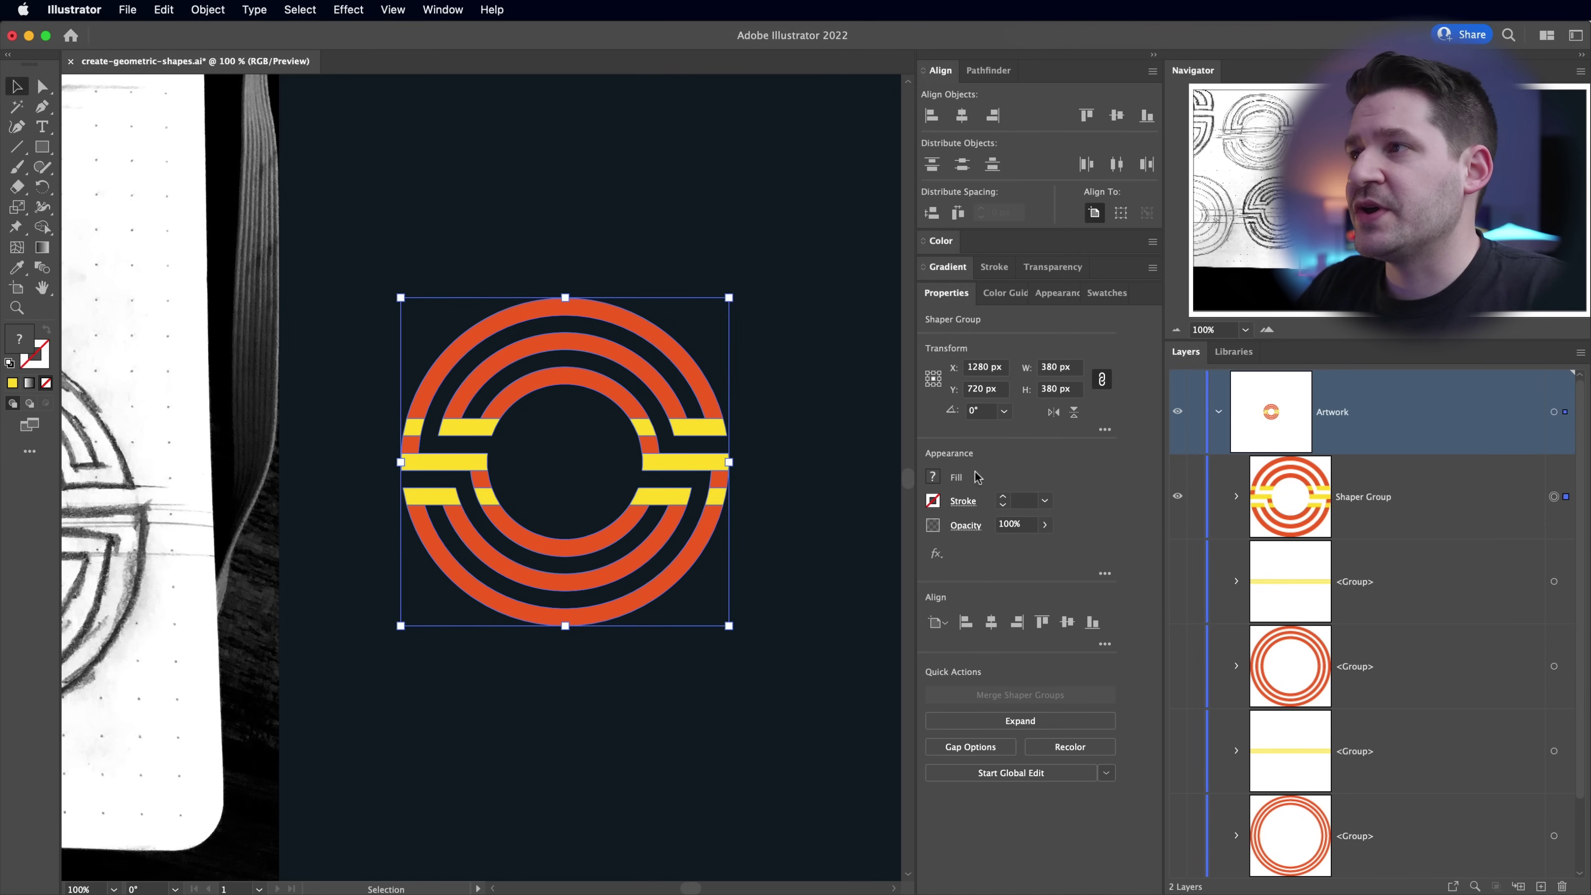
pyautogui.click(1107, 292)
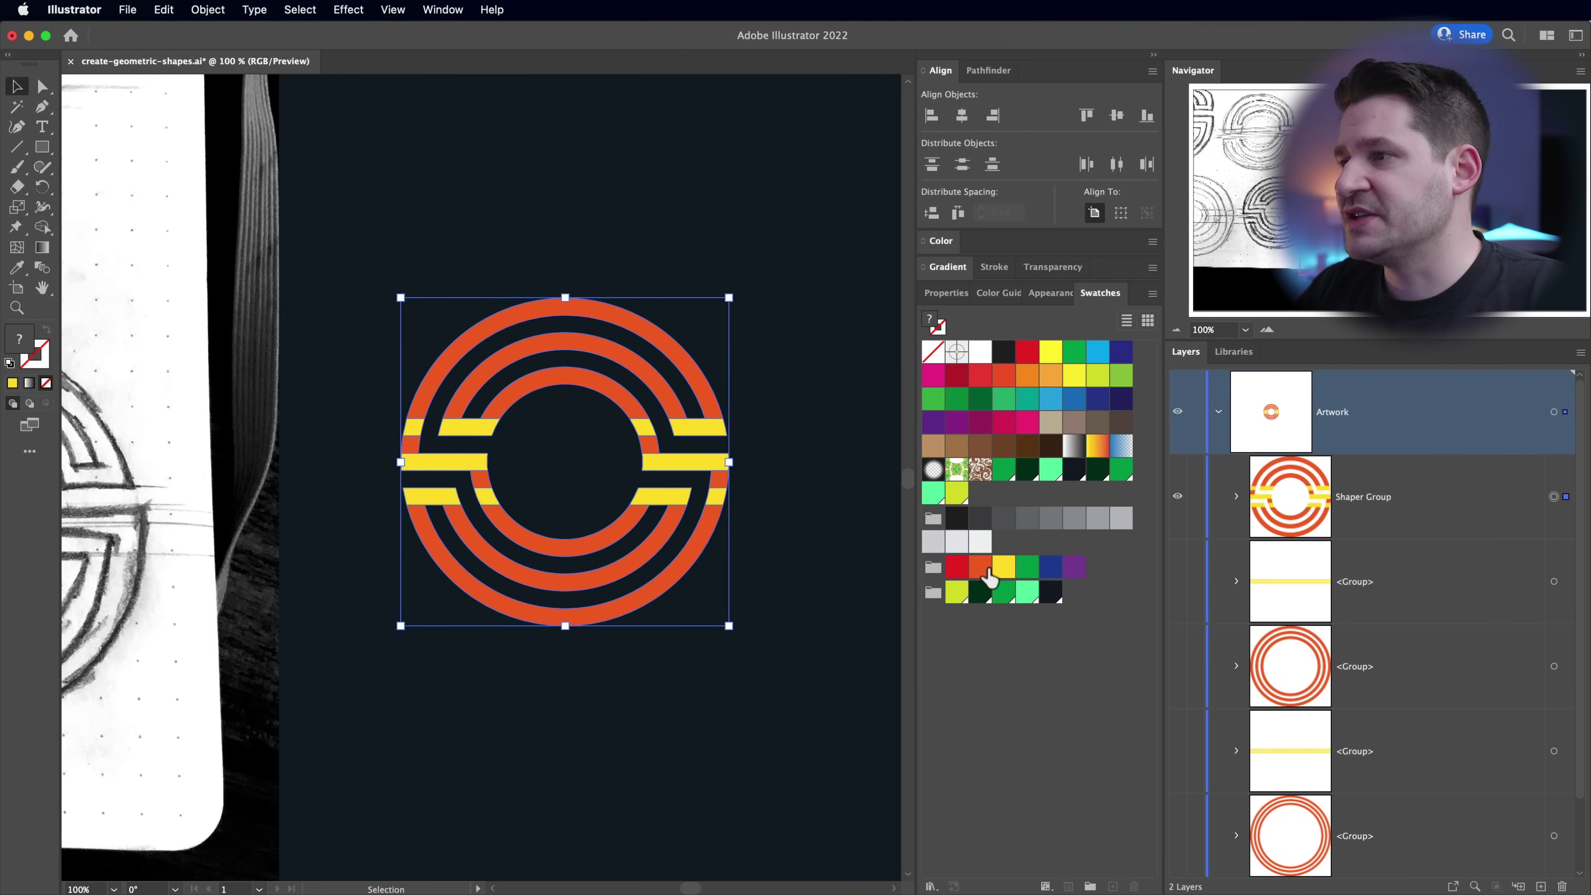
pyautogui.click(987, 569)
pyautogui.click(692, 702)
pyautogui.moveTo(720, 640); pyautogui.dragTo(749, 658)
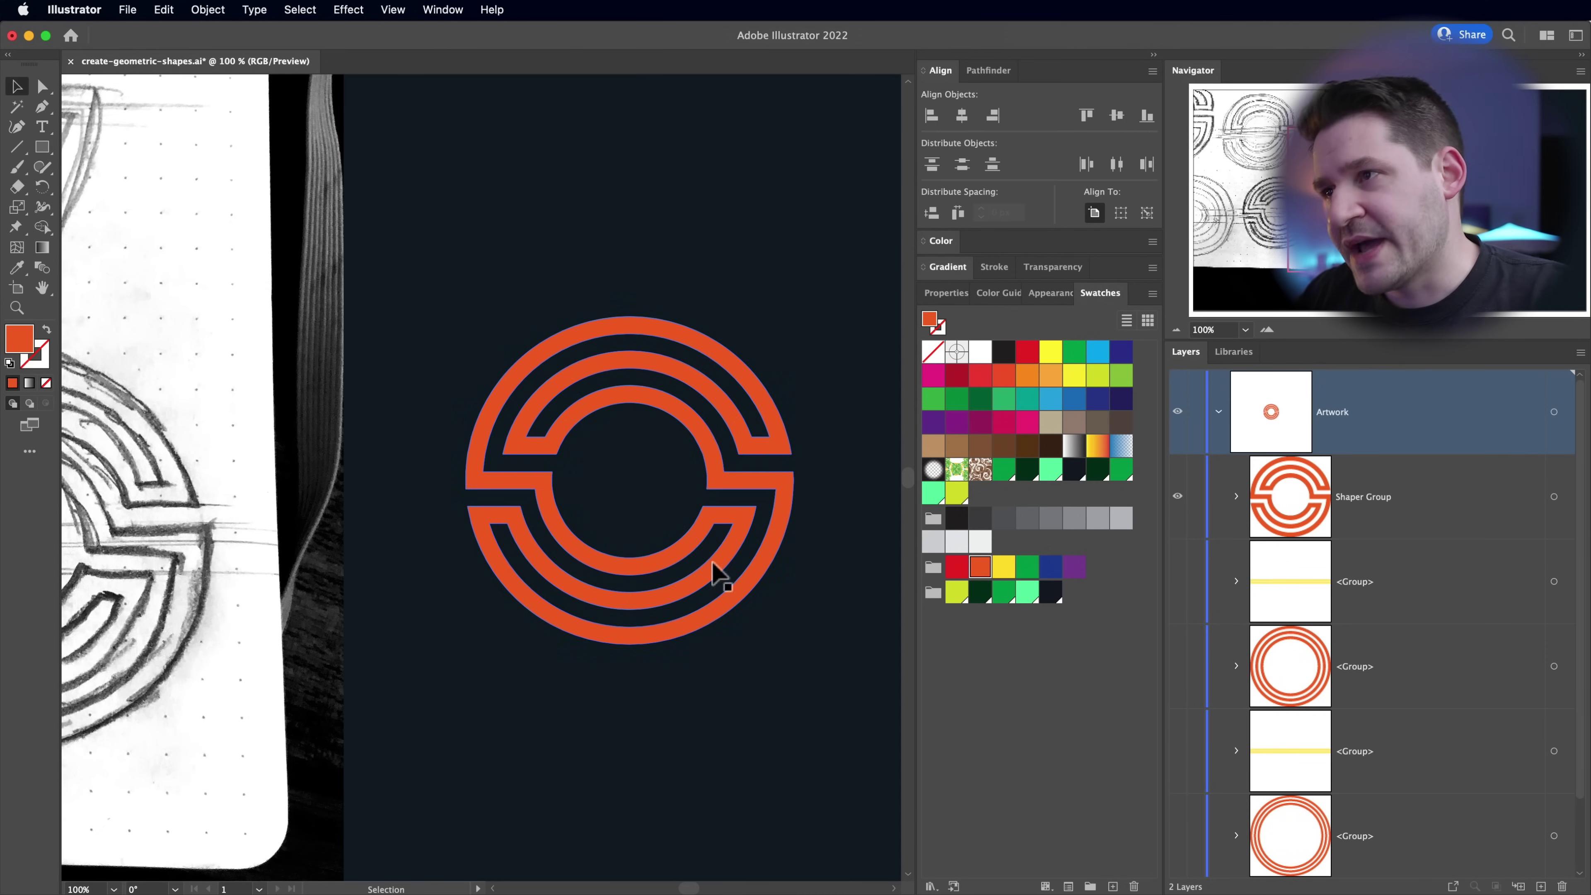
# - Expand the Shaper Group with Object and Stroke enabled, and clear the selection
pyautogui.moveTo(451, 272); pyautogui.dragTo(791, 675)
pyautogui.click(1413, 502)
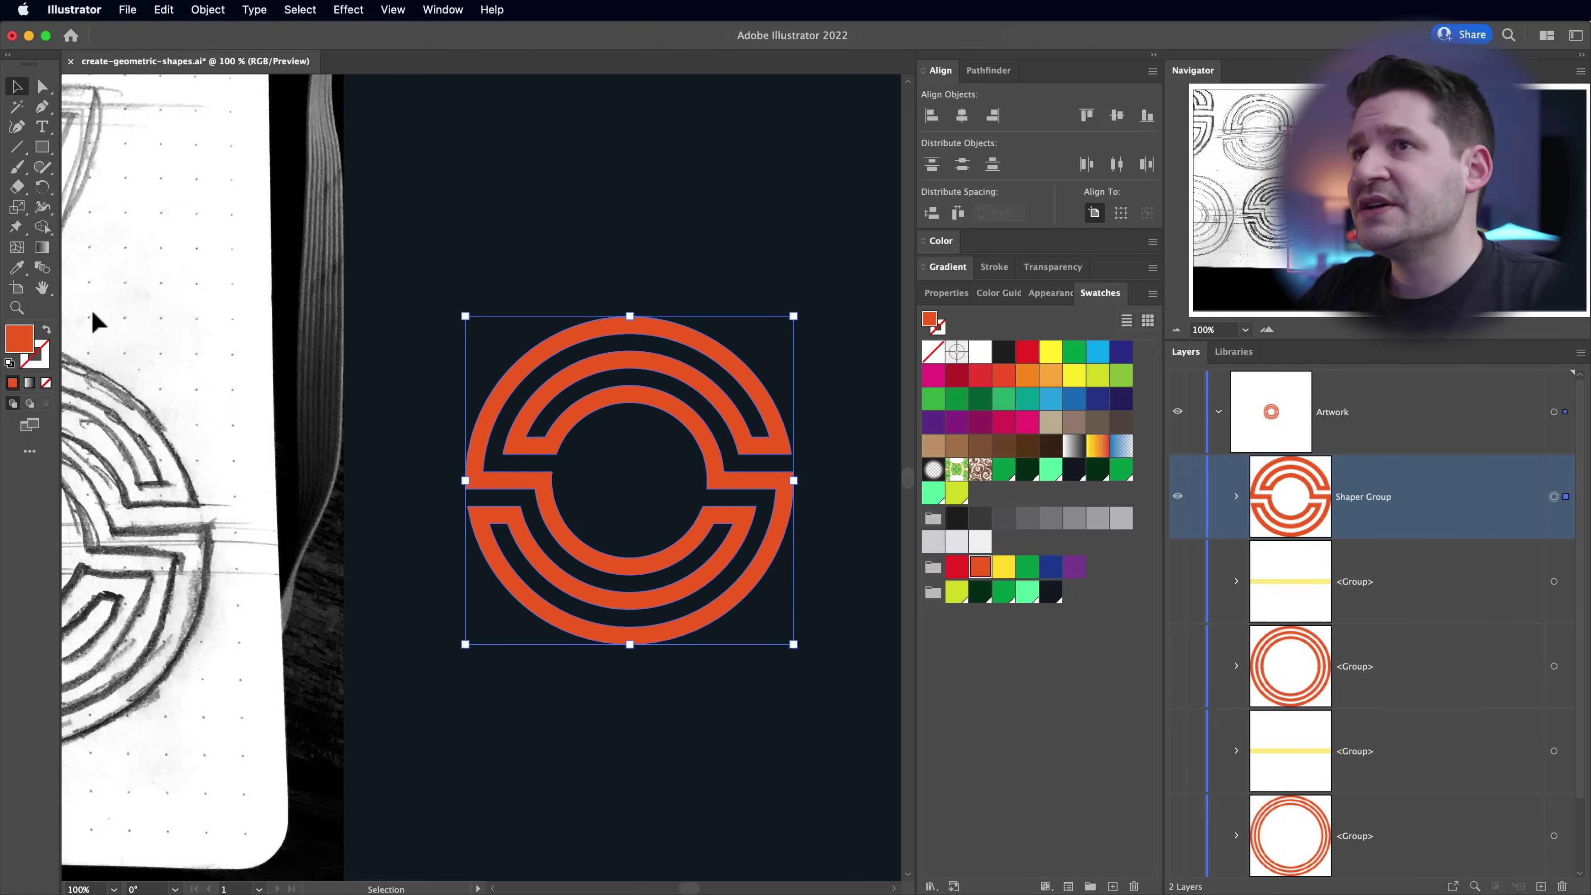
pyautogui.click(201, 8)
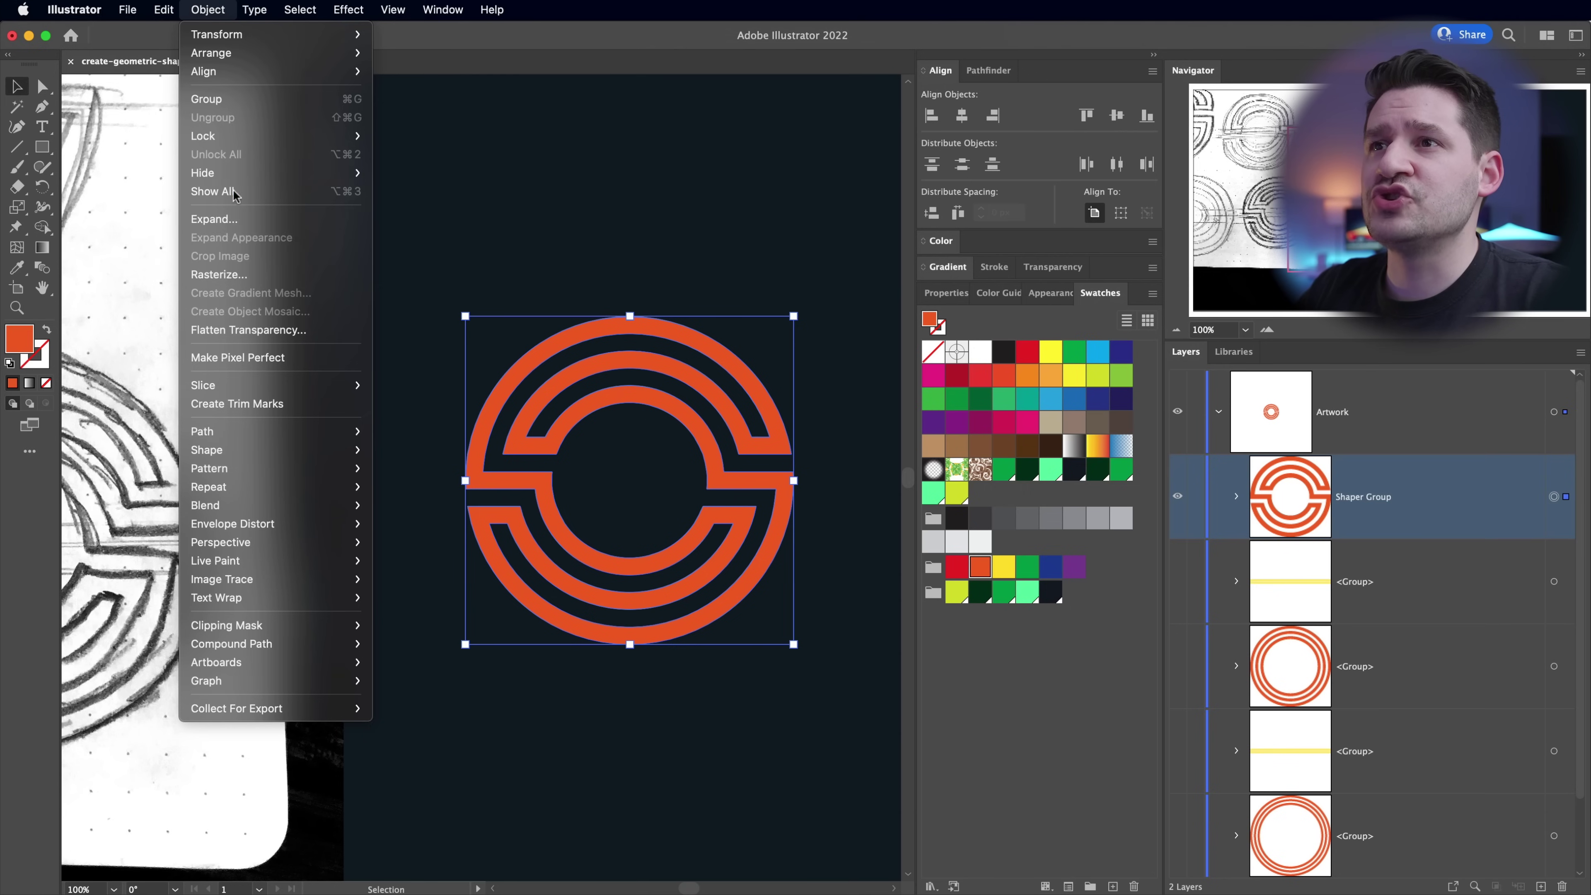
pyautogui.click(231, 221)
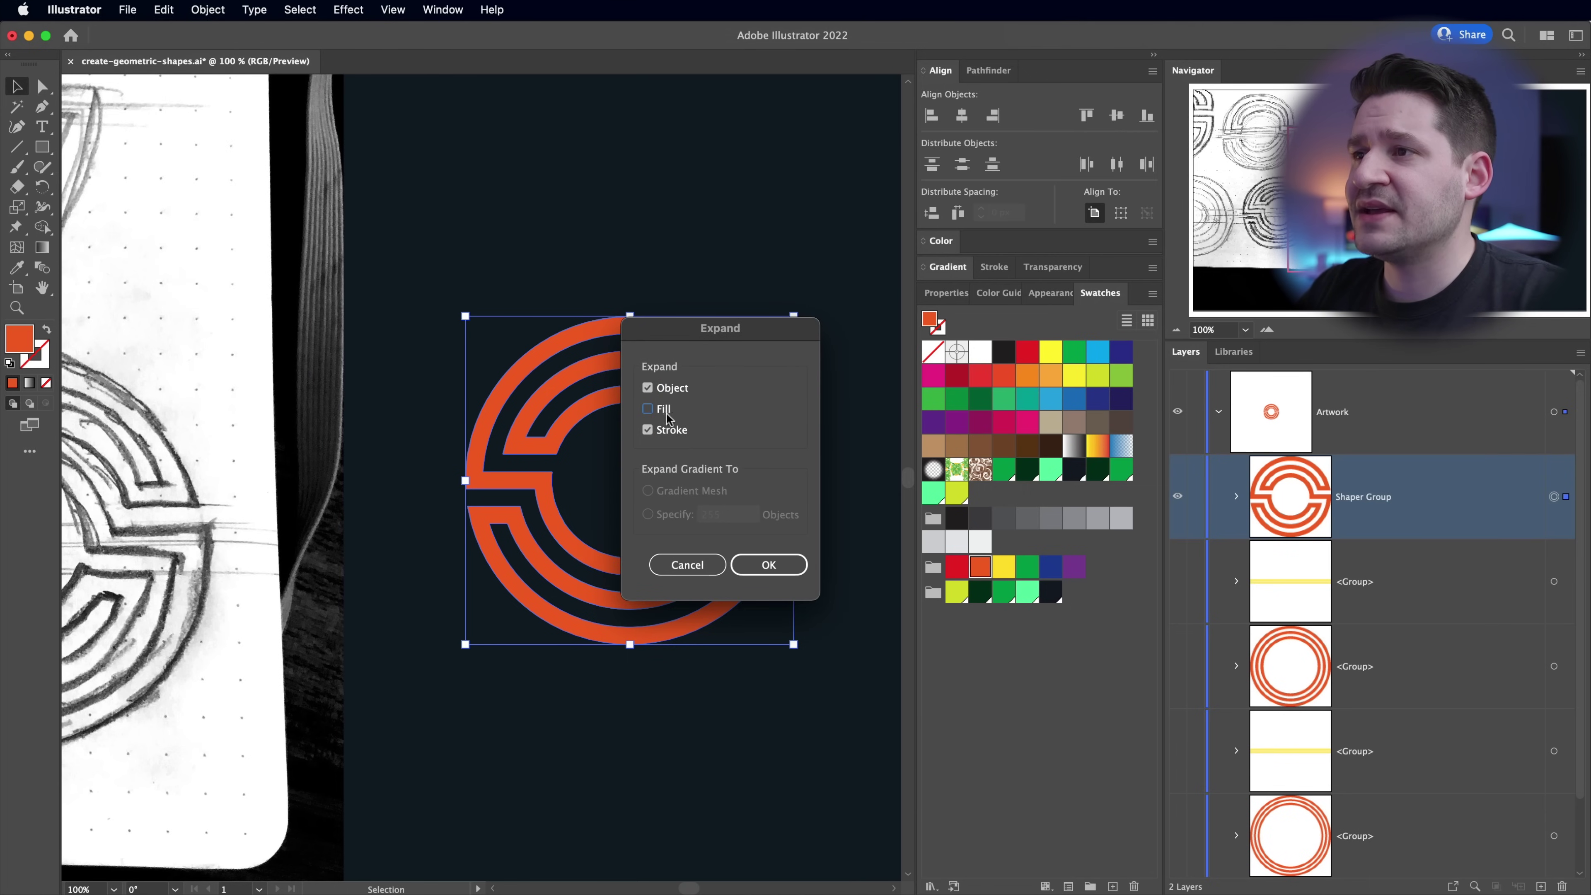
pyautogui.click(779, 568)
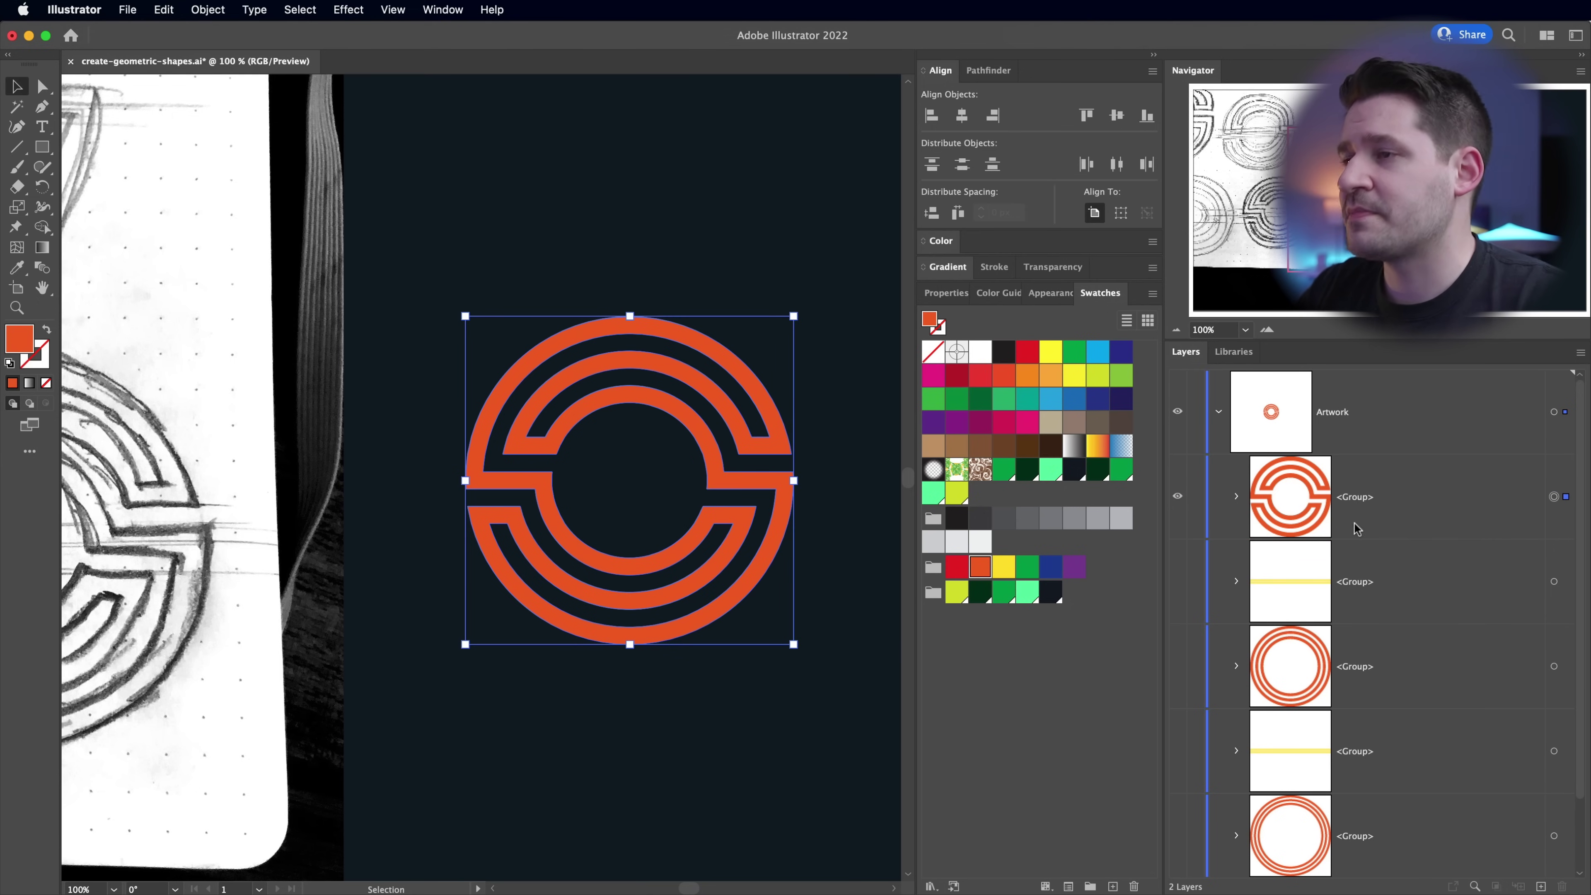
pyautogui.click(632, 746)
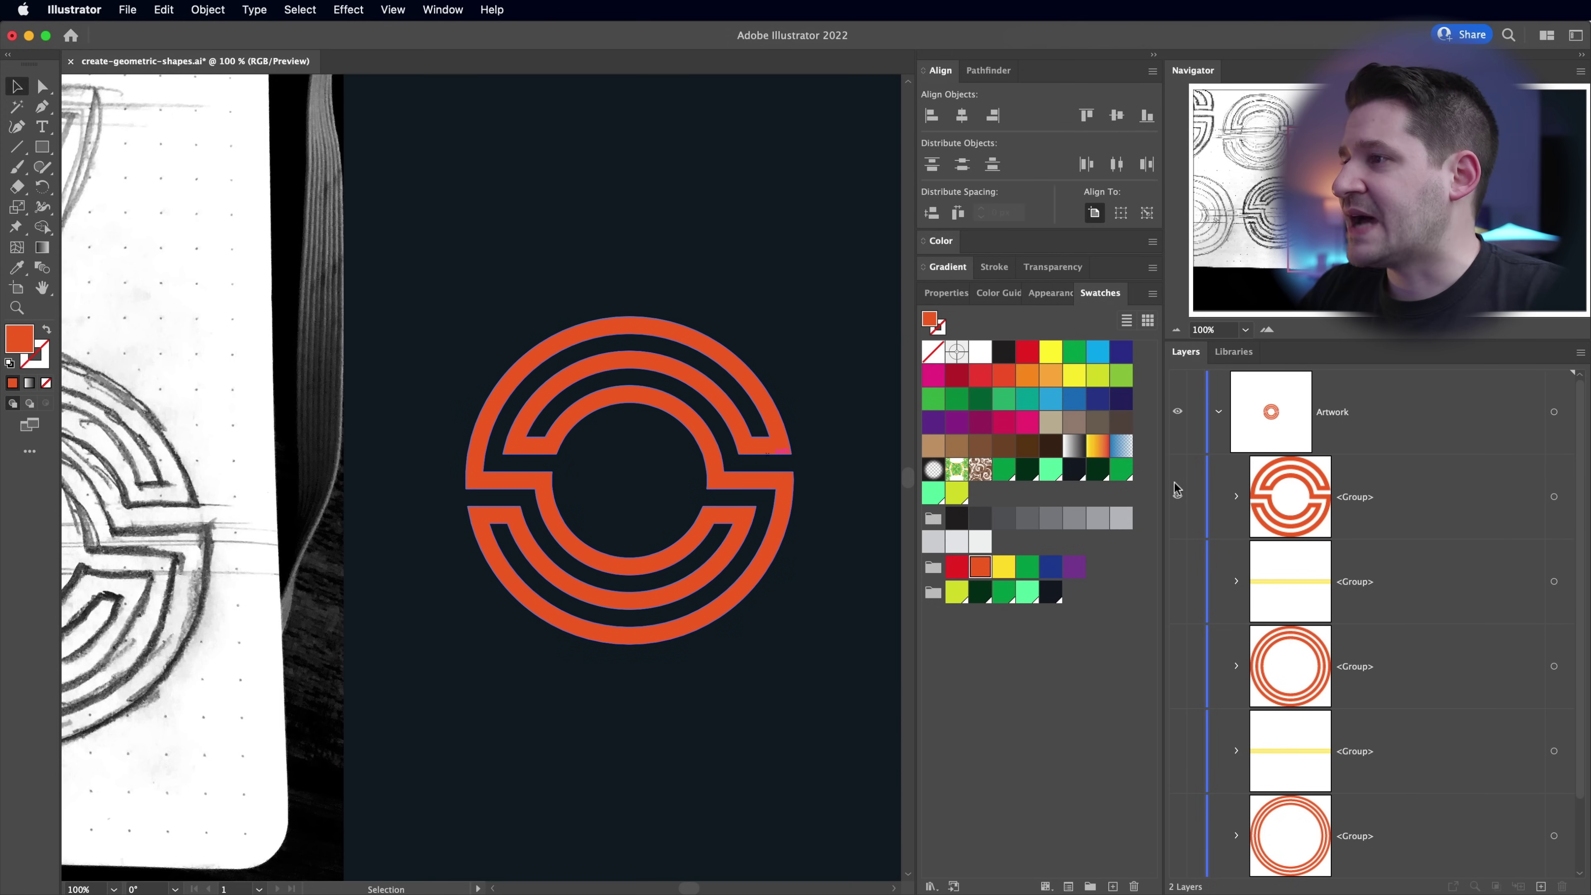
# - Hide the finished inner shape, show the middle ring group and its yellow bars, and divide them with Pathfinder
pyautogui.click(1177, 494)
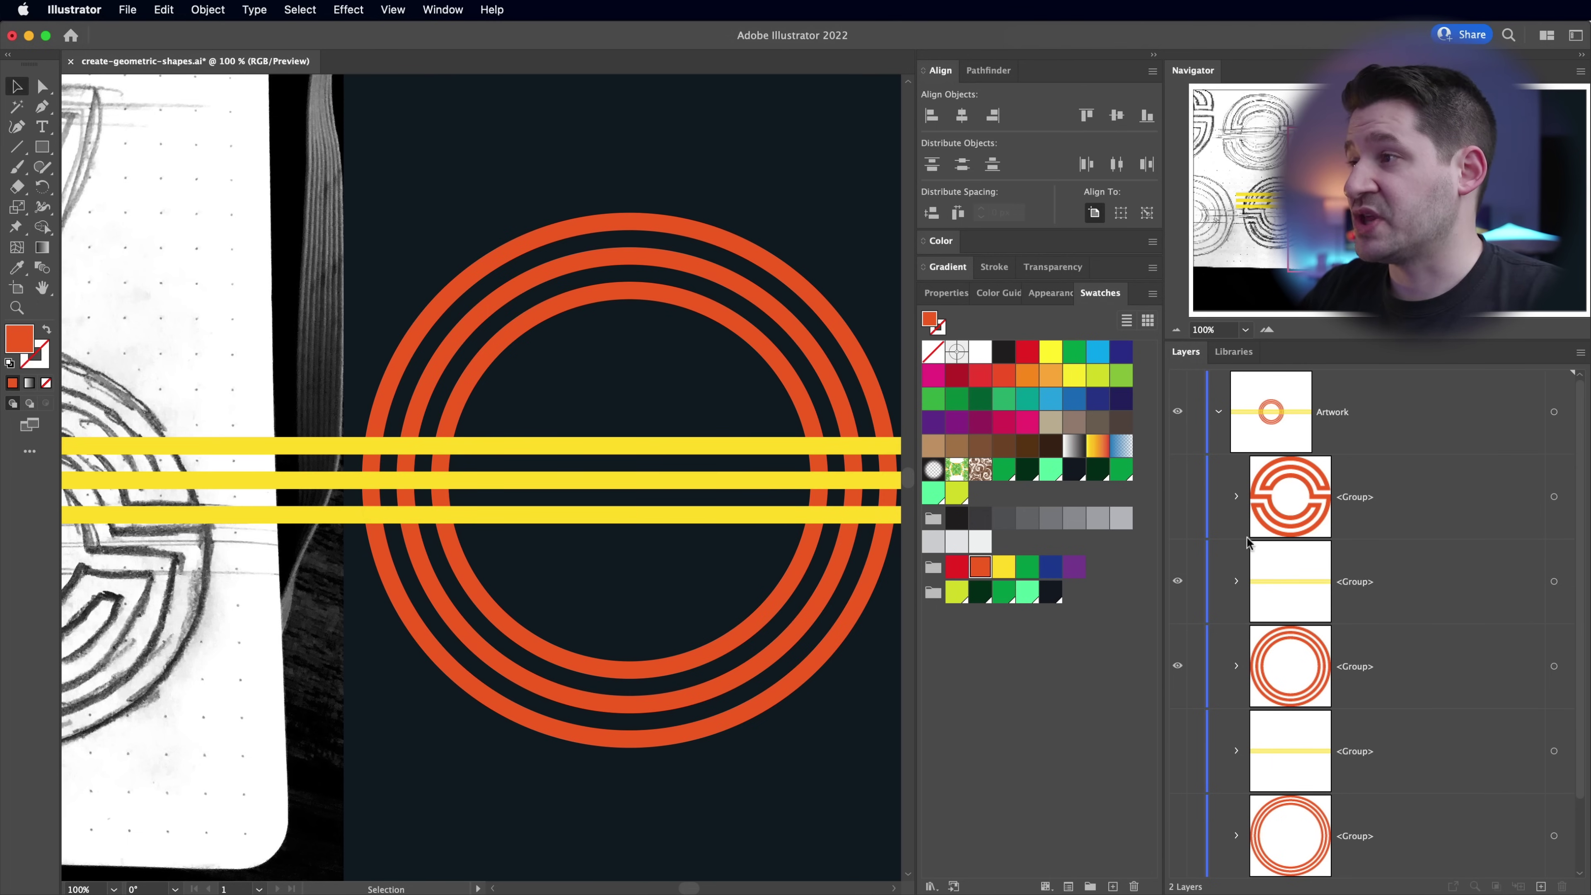
pyautogui.press('super+minus')
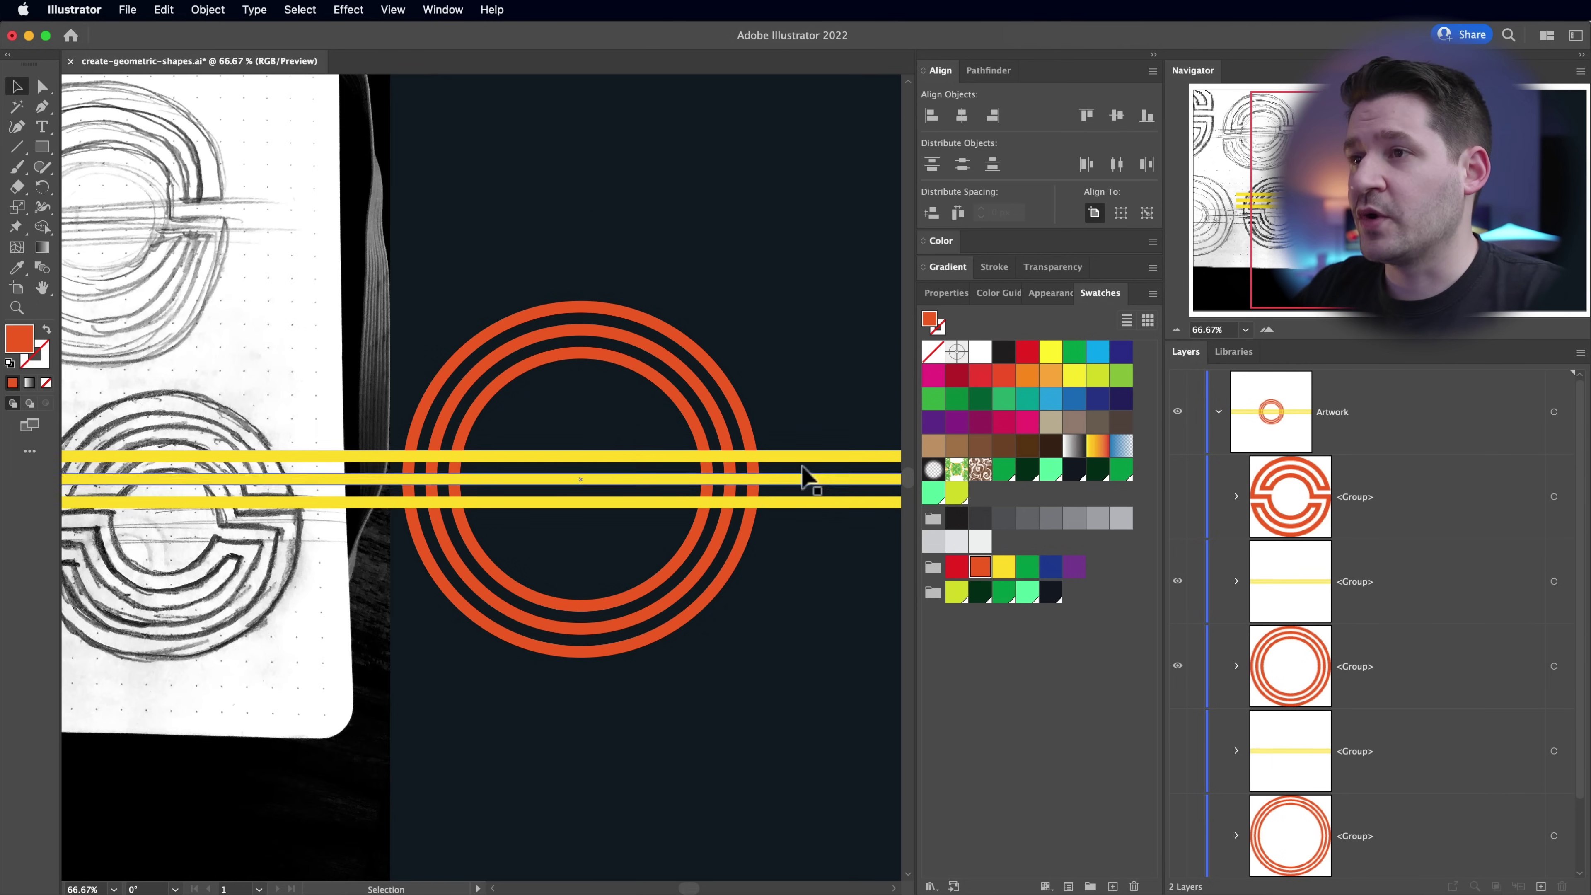
pyautogui.moveTo(448, 234); pyautogui.dragTo(723, 696)
pyautogui.click(948, 292)
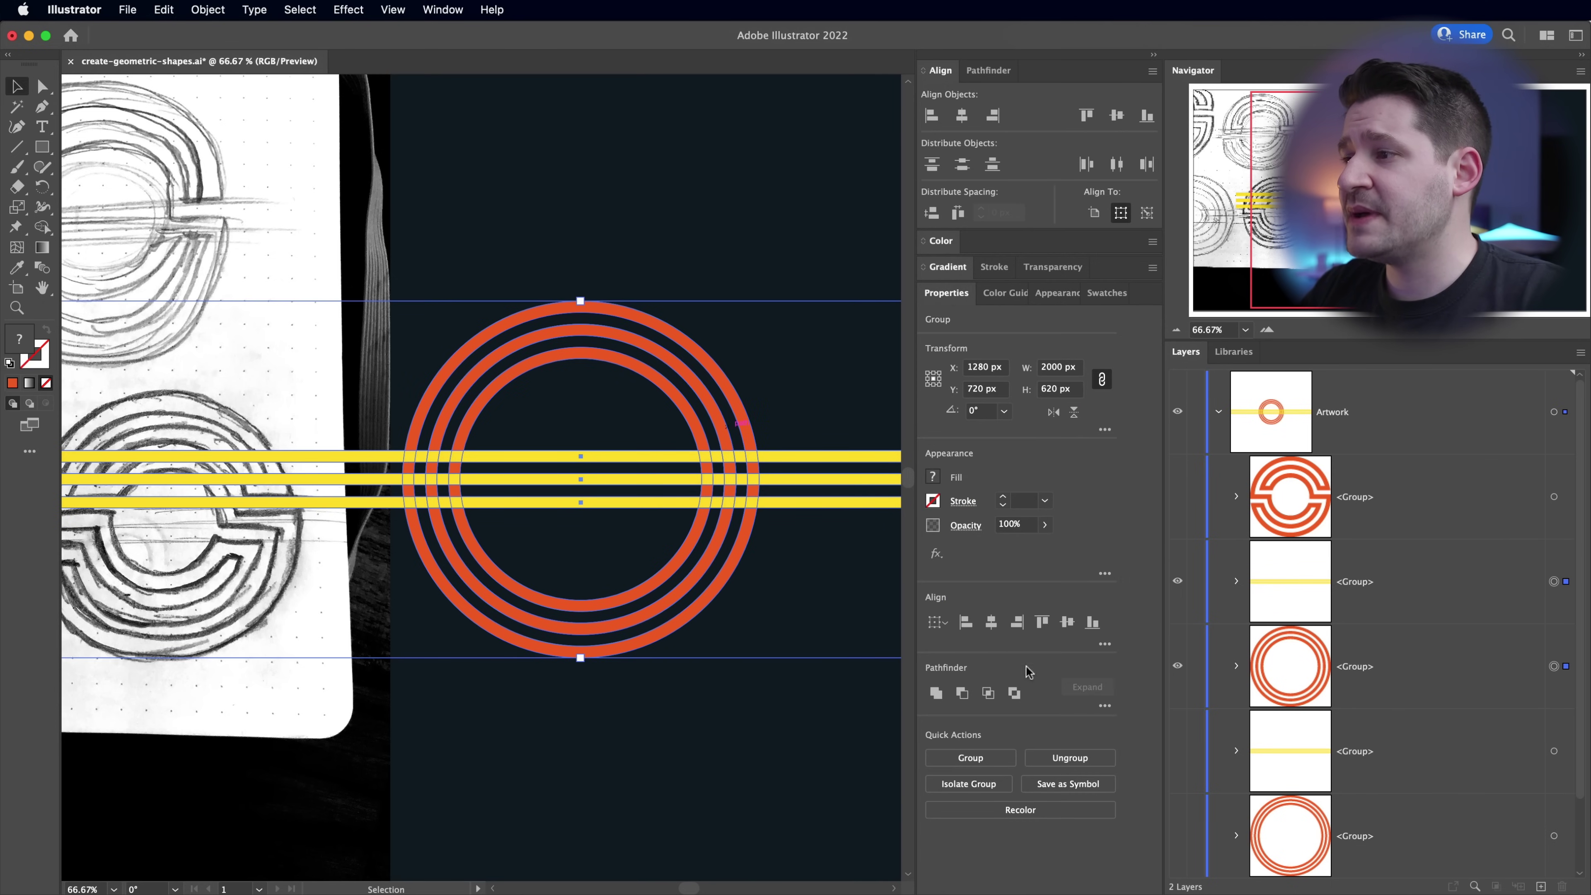
pyautogui.click(1105, 706)
pyautogui.click(931, 796)
pyautogui.press('super+shift+a')
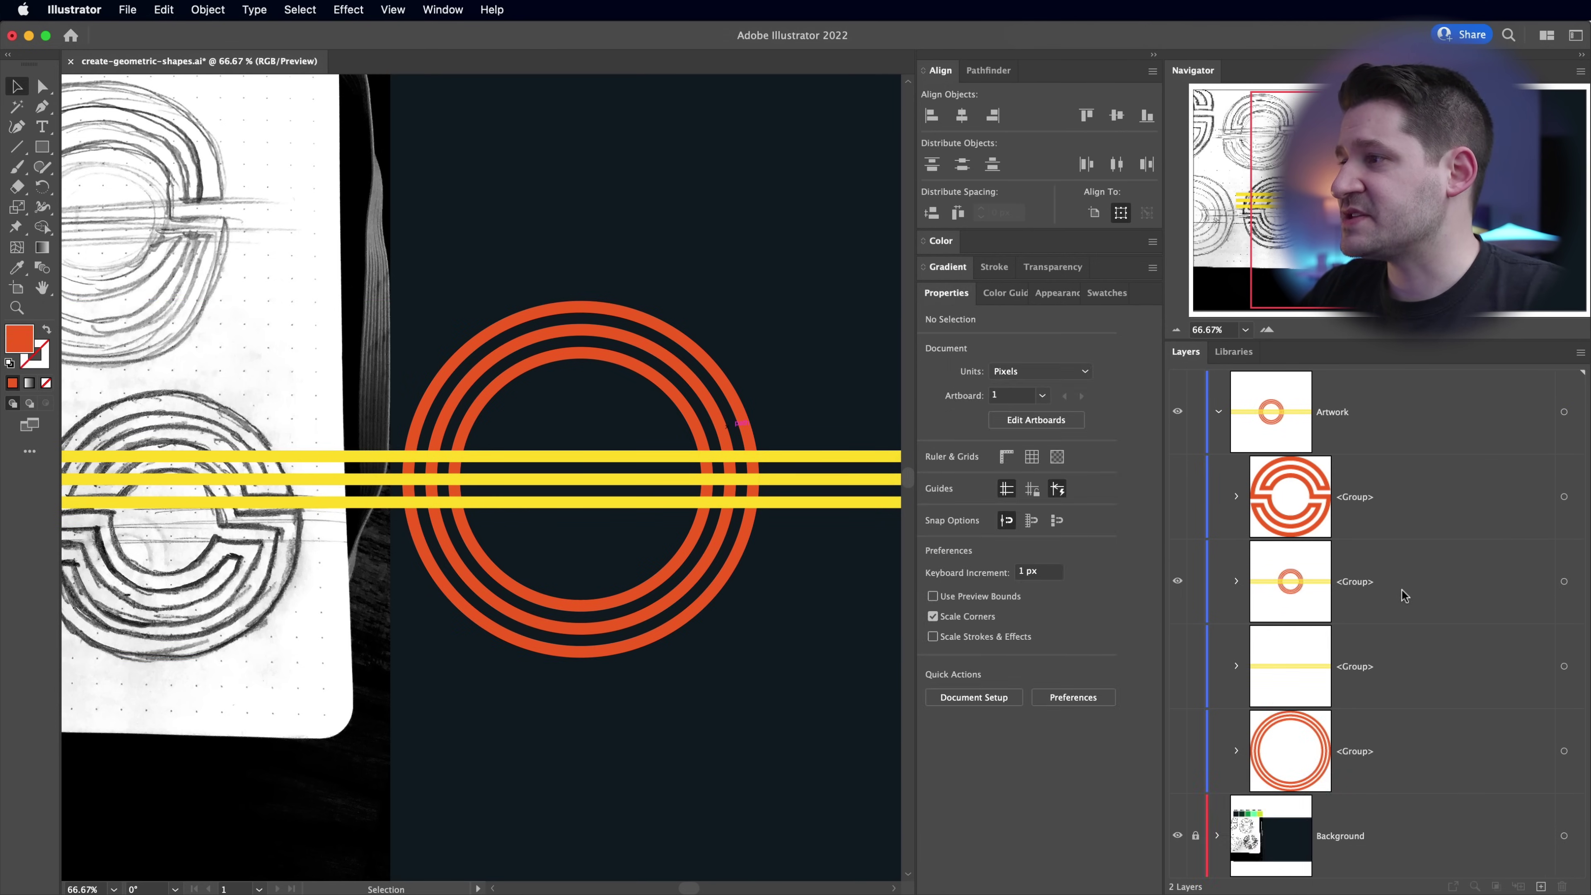
# - Ungroup the divided middle rings and bars, and delete the bar ends that extend beyond the rings on both sides
pyautogui.click(1363, 570)
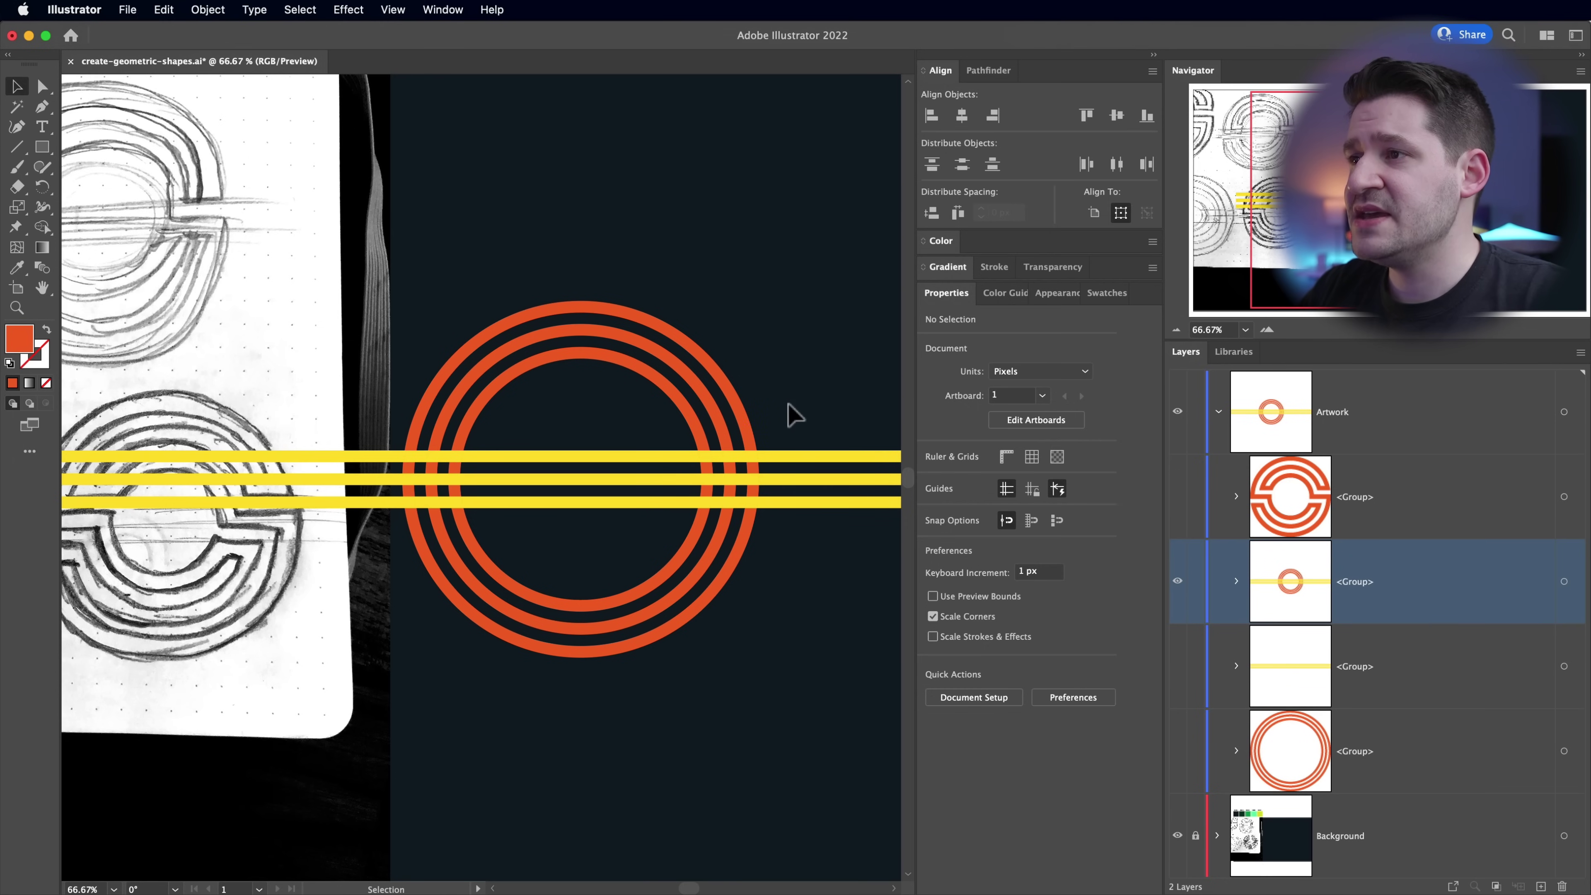
pyautogui.click(525, 533)
pyautogui.click(207, 9)
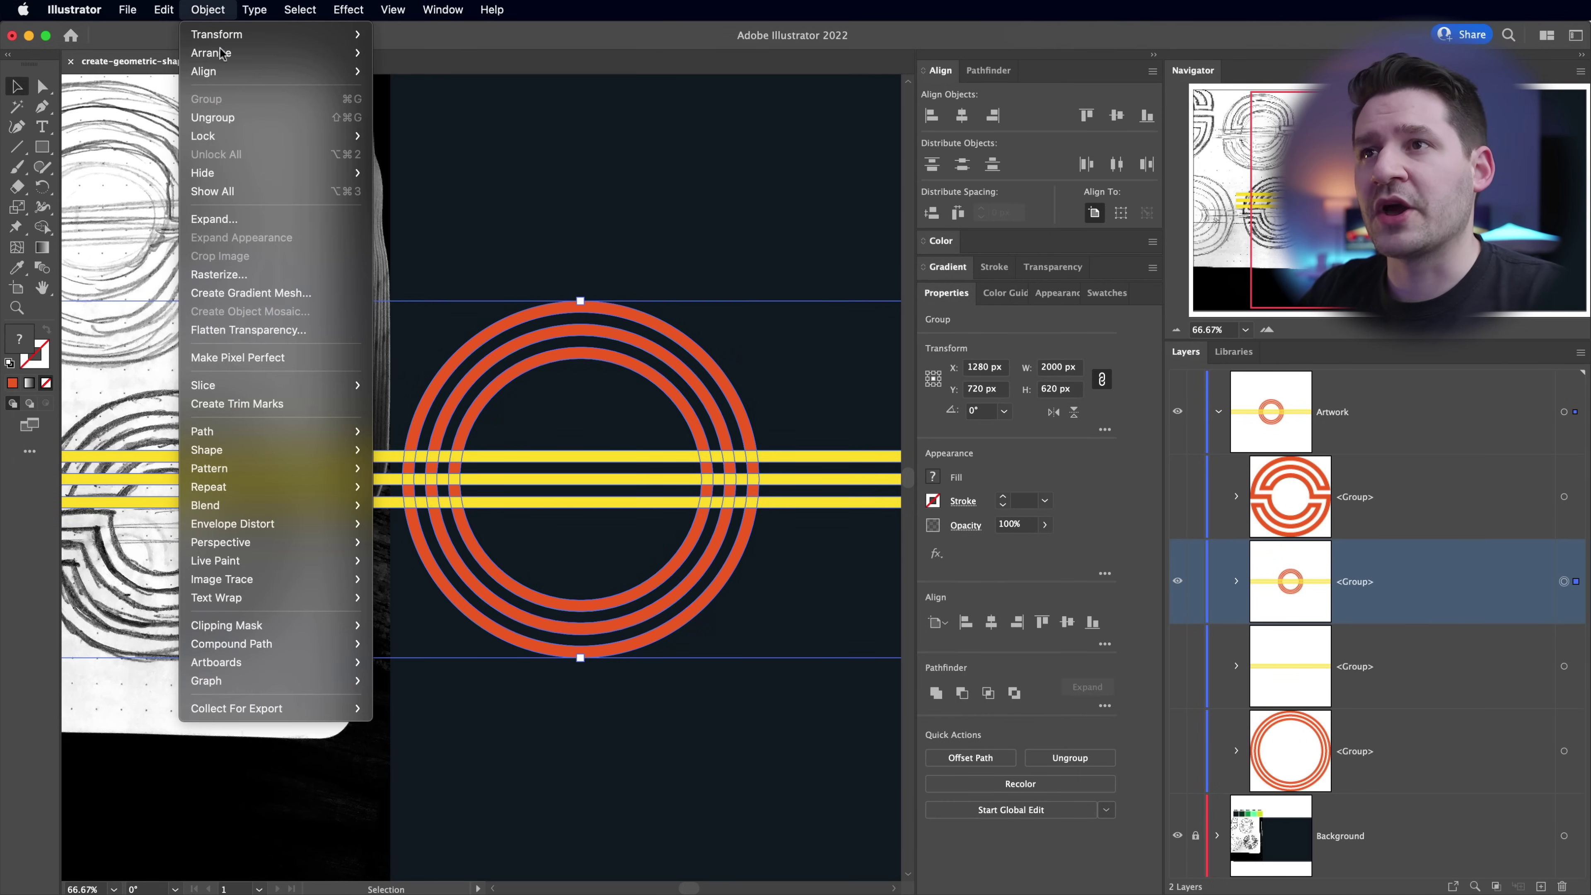
pyautogui.click(256, 116)
pyautogui.moveTo(834, 262); pyautogui.dragTo(850, 624)
pyautogui.press('Delete')
pyautogui.moveTo(319, 392); pyautogui.dragTo(363, 601)
pyautogui.press('Delete')
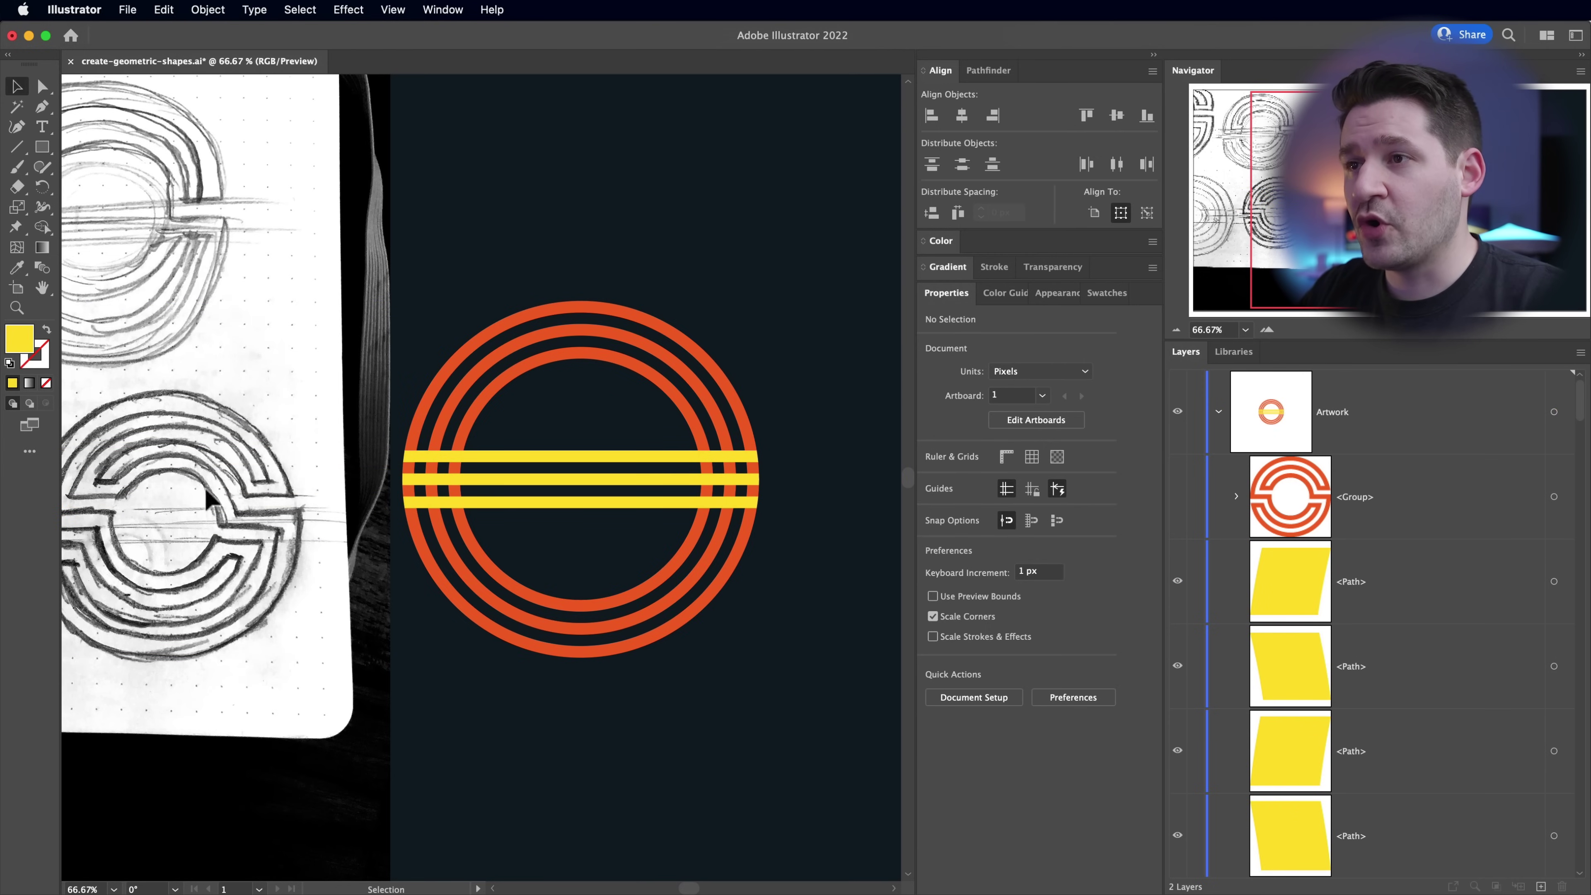
# - Try filling all the divided ring and bar pieces with the orange swatch, undo the fill, and clear the selection
pyautogui.hscroll(-3, 241, 394)
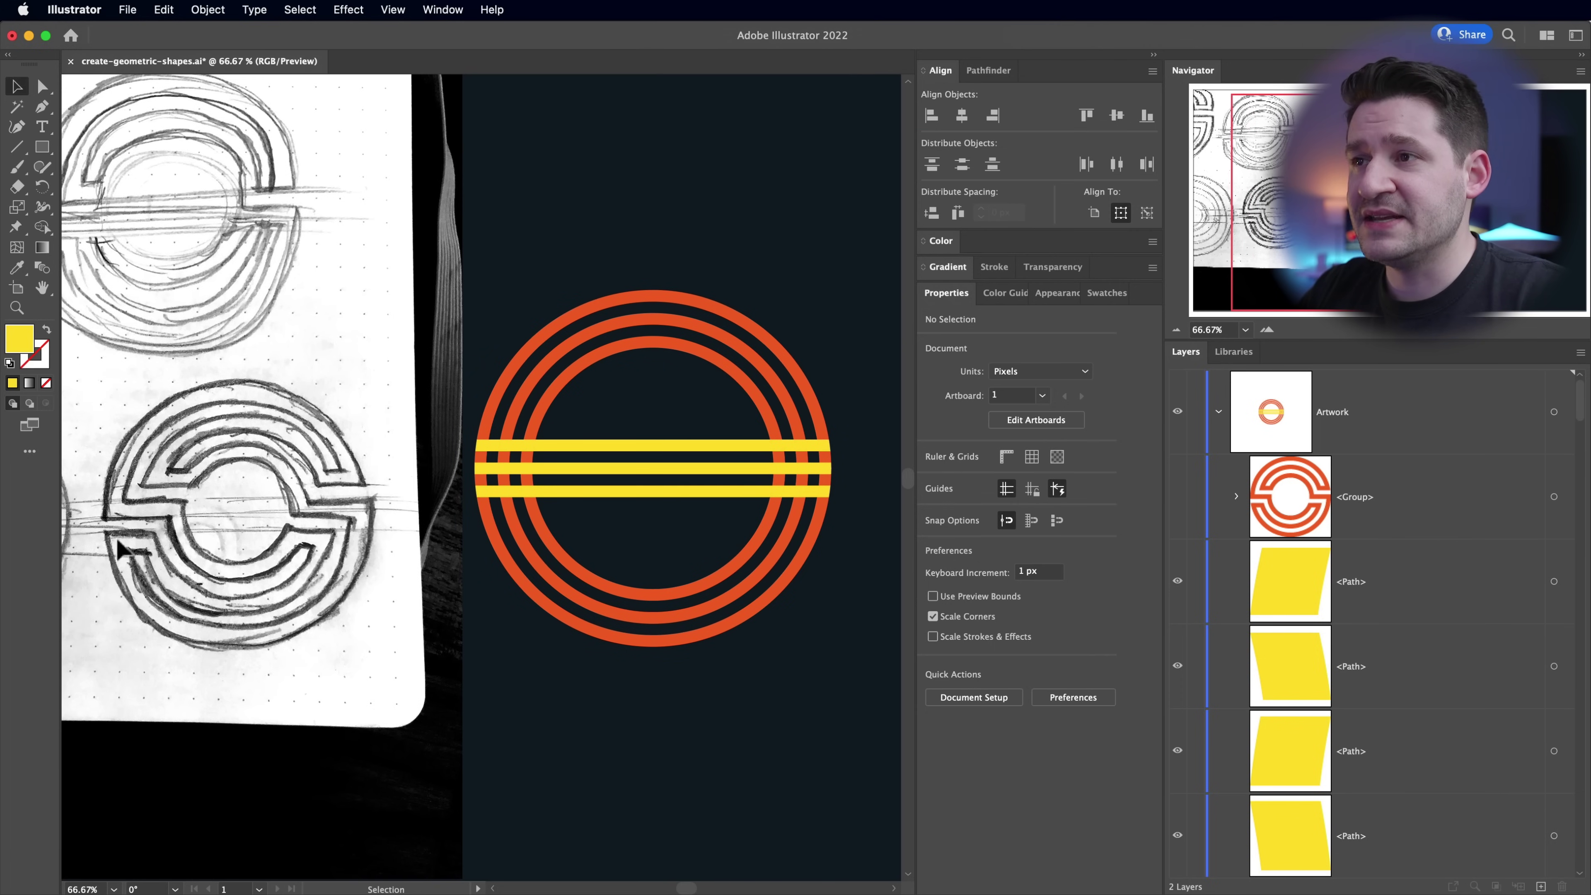
pyautogui.moveTo(470, 250); pyautogui.dragTo(881, 683)
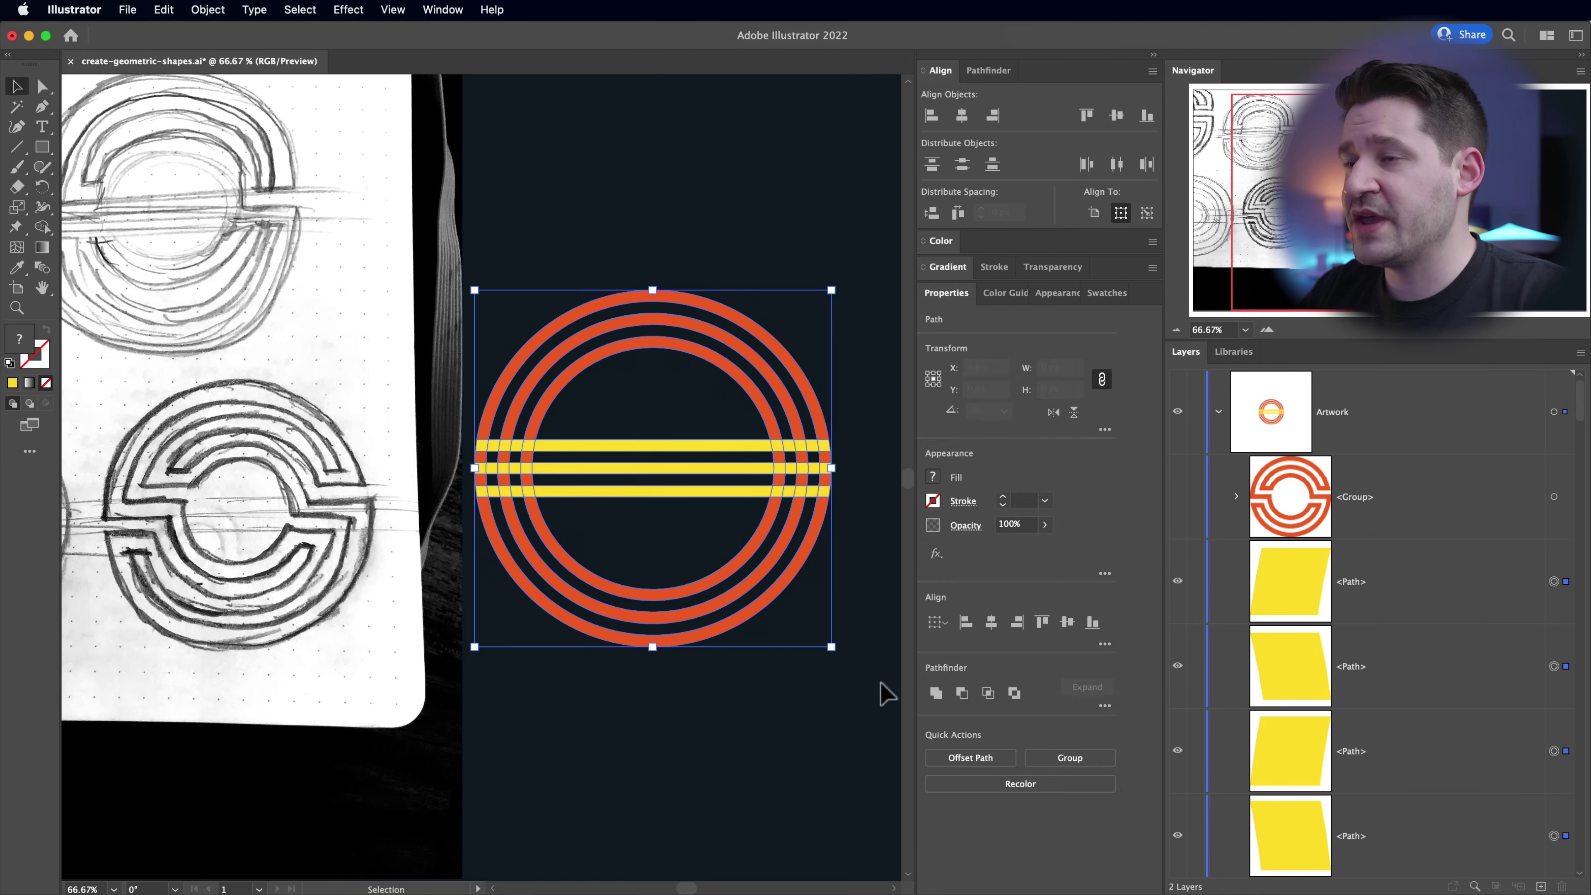
pyautogui.click(1106, 292)
pyautogui.click(981, 566)
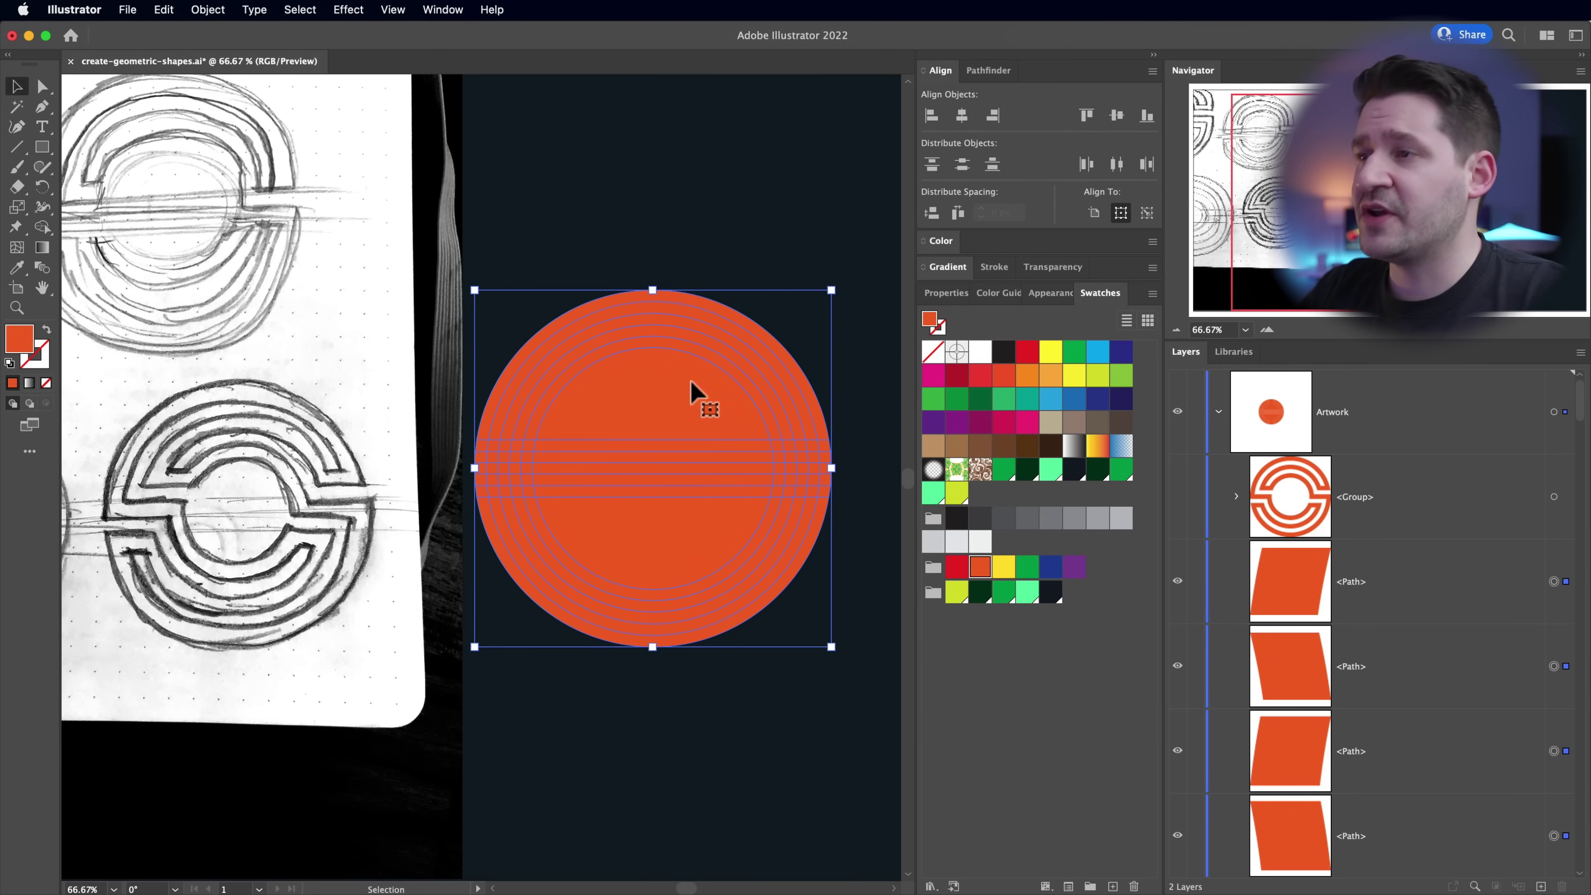
pyautogui.press('super+z')
pyautogui.press('v')
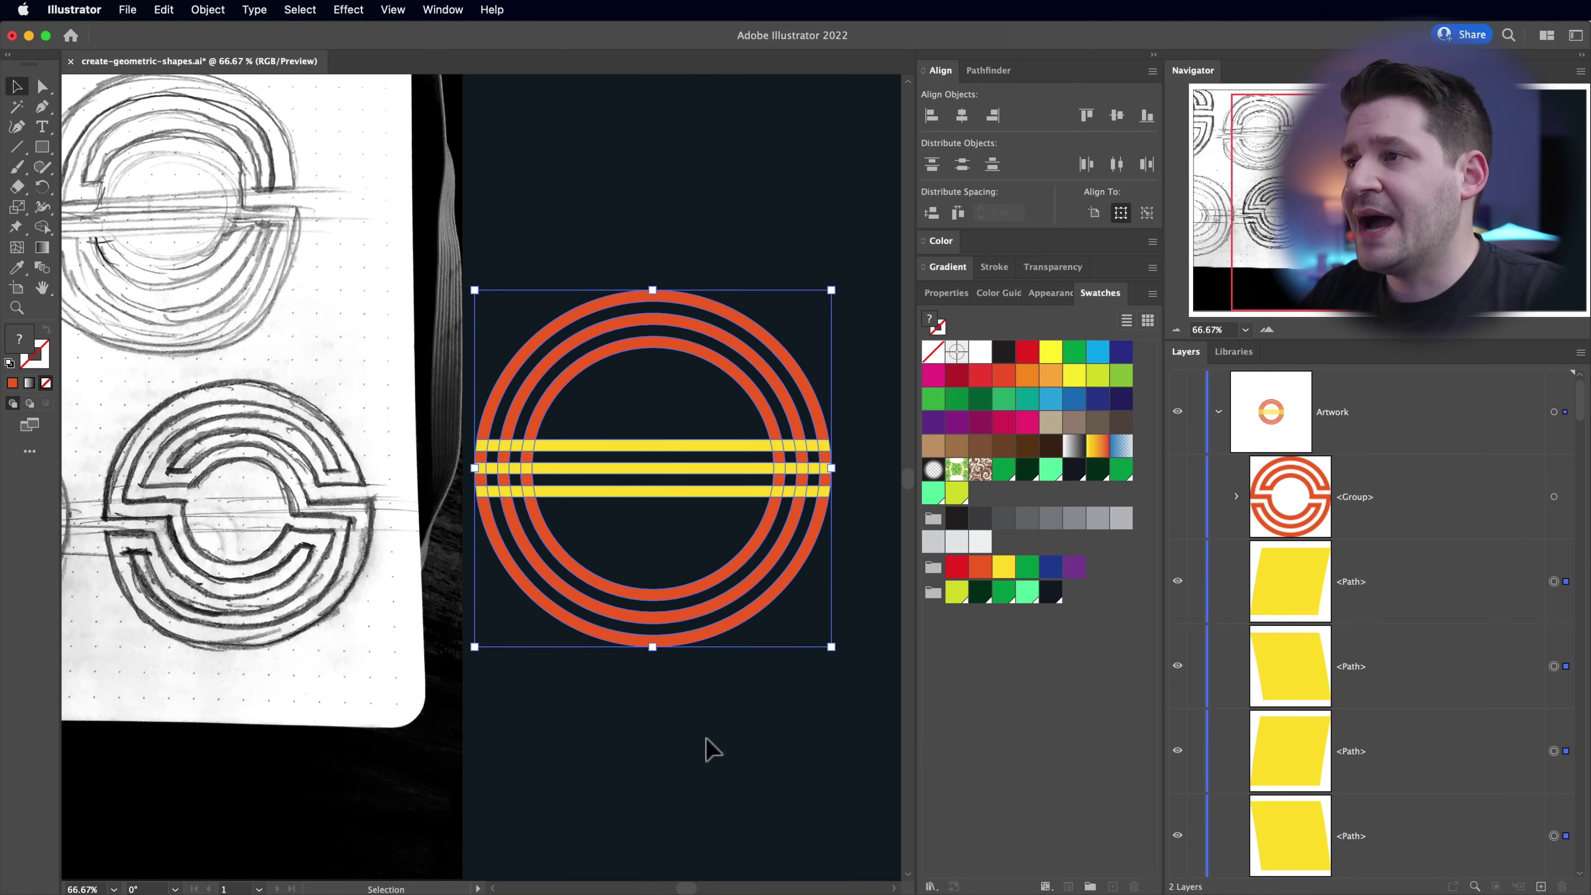
pyautogui.click(699, 772)
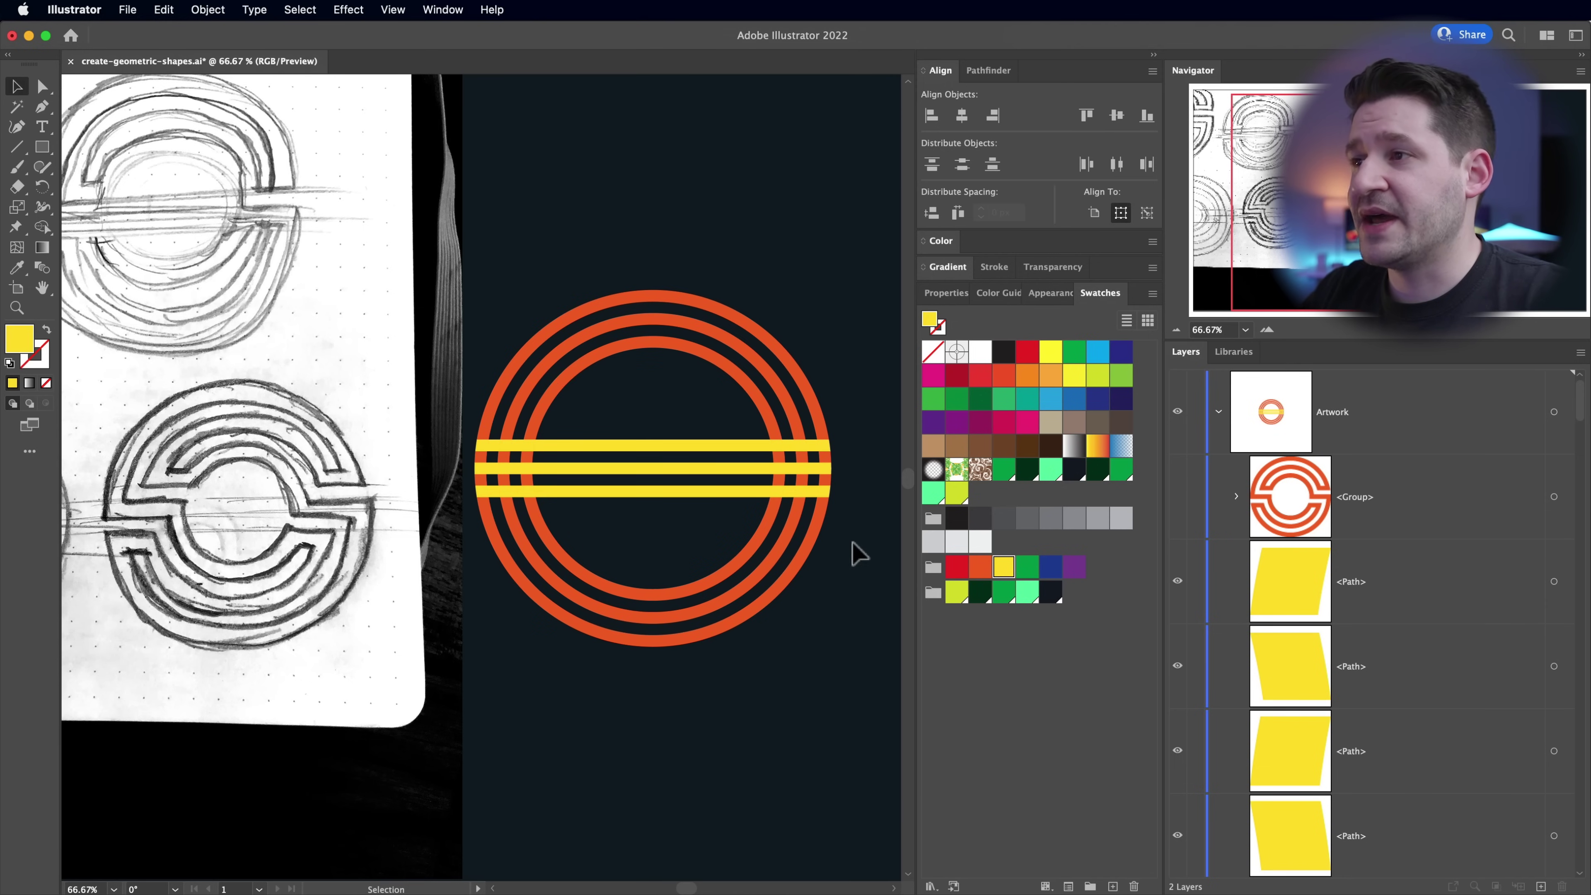
# - With the Shaper Tool, erase the rings' right-side middle and outer pieces between the top two bars, plus the top bar's inner gap
pyautogui.moveTo(610, 186); pyautogui.dragTo(807, 723)
pyautogui.press('z')
pyautogui.click(804, 469)
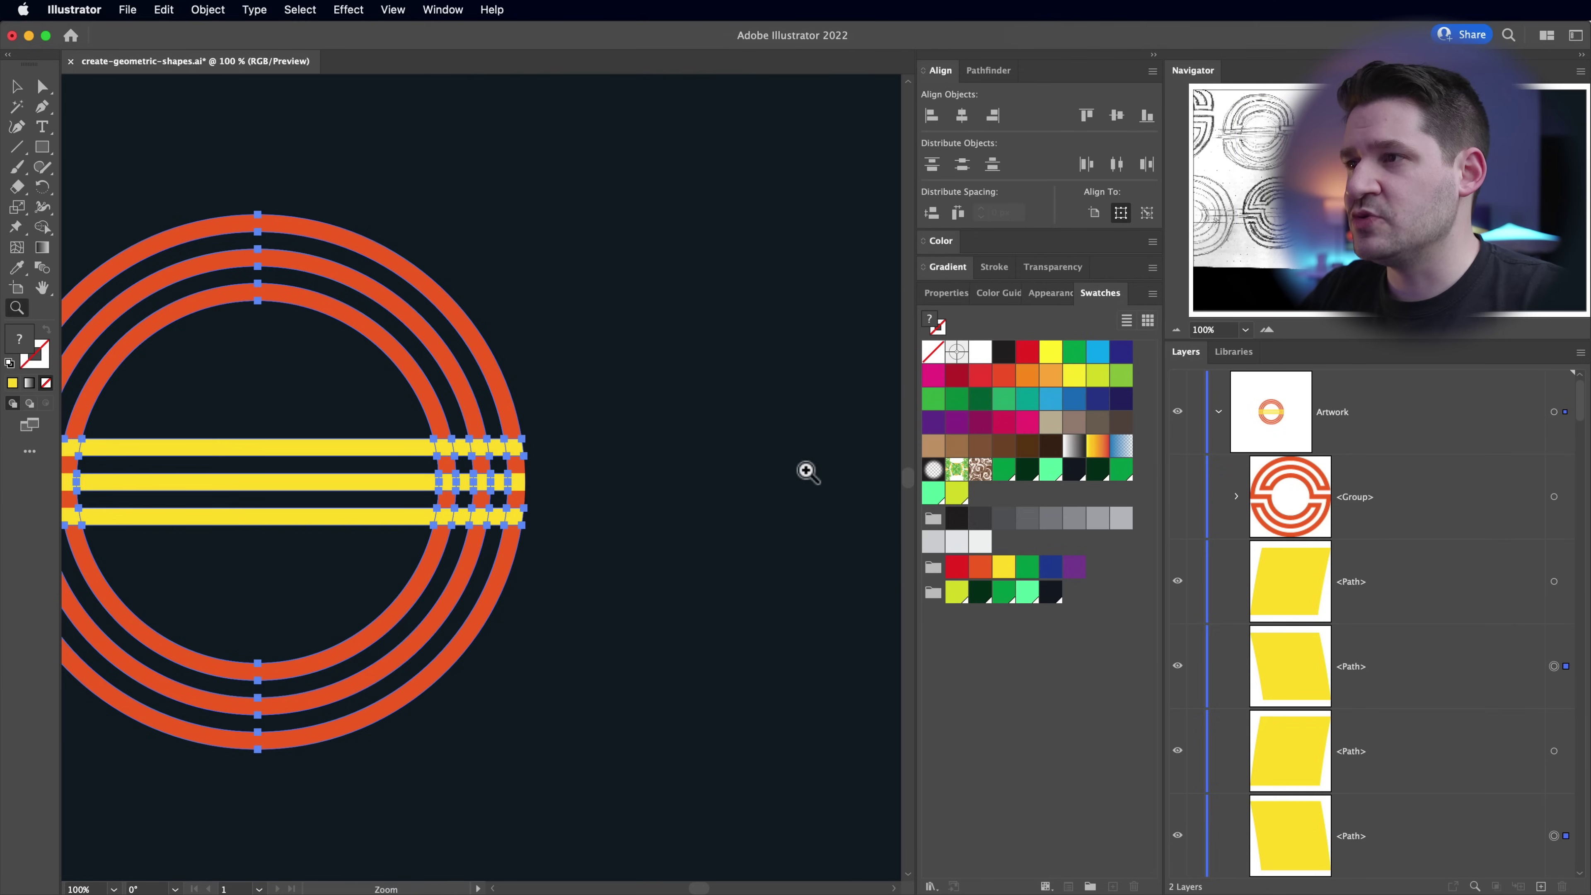
pyautogui.click(479, 478)
pyautogui.moveTo(480, 494); pyautogui.dragTo(598, 548)
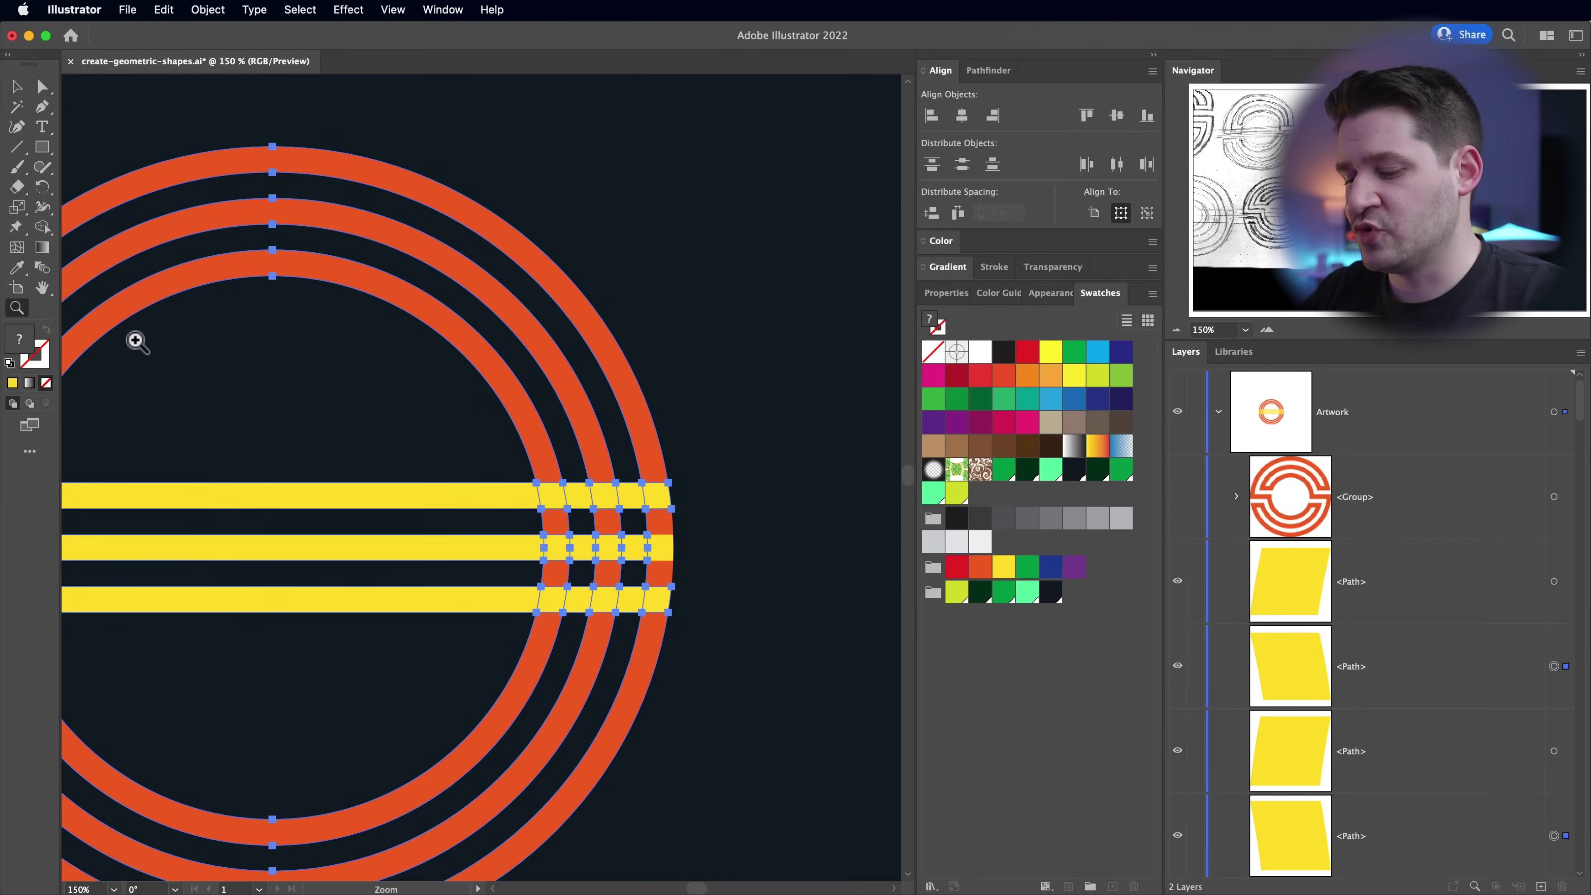
pyautogui.hotkey('shift', 'n')
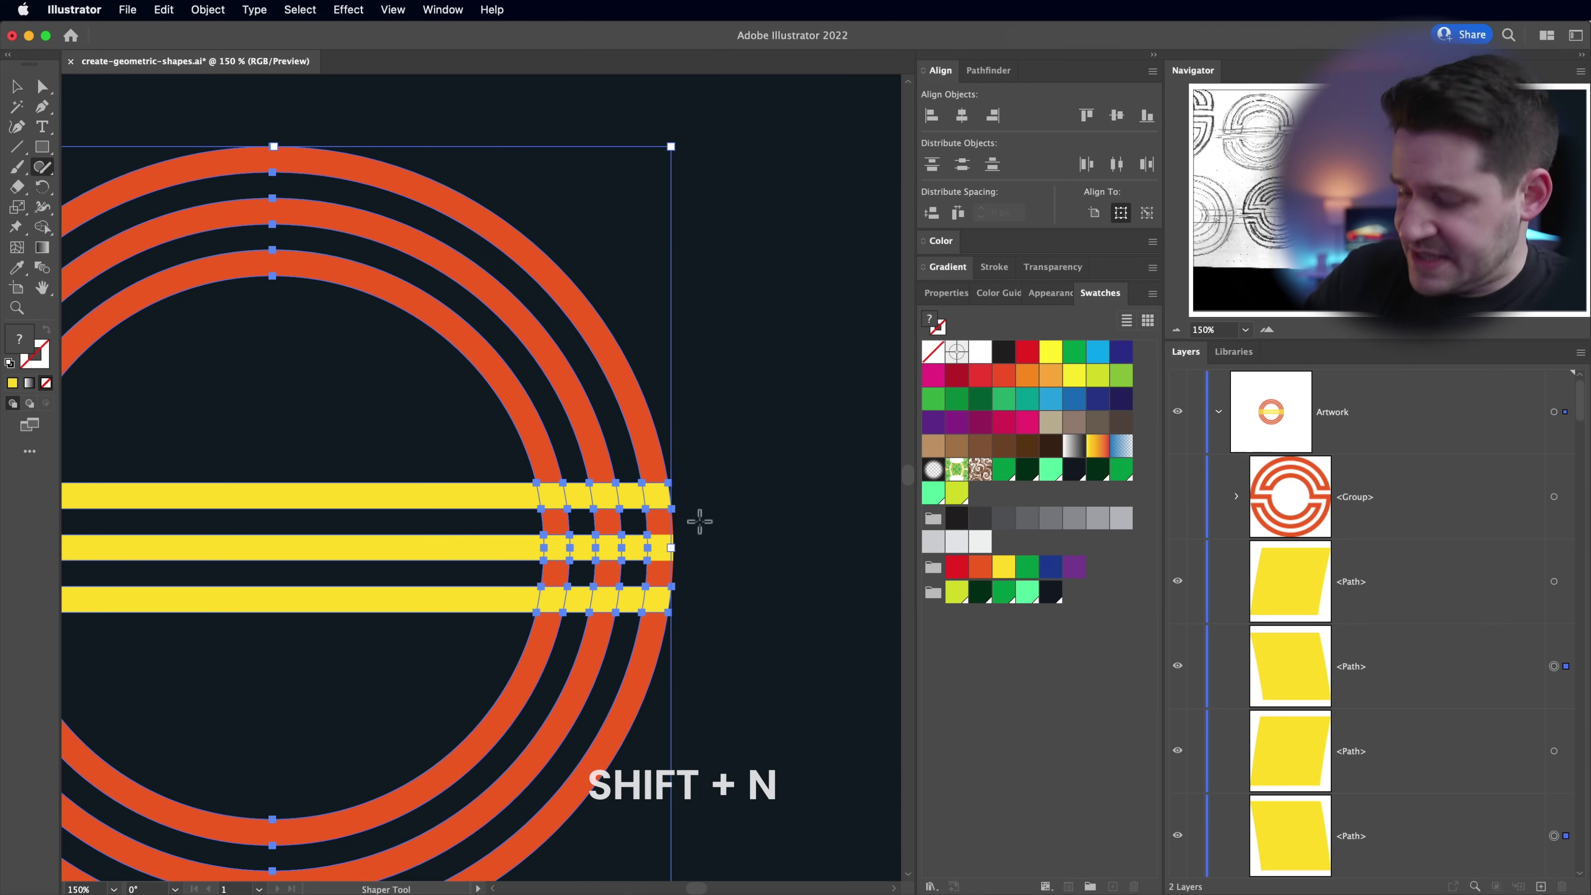
pyautogui.click(613, 526)
pyautogui.press('super+shift+a')
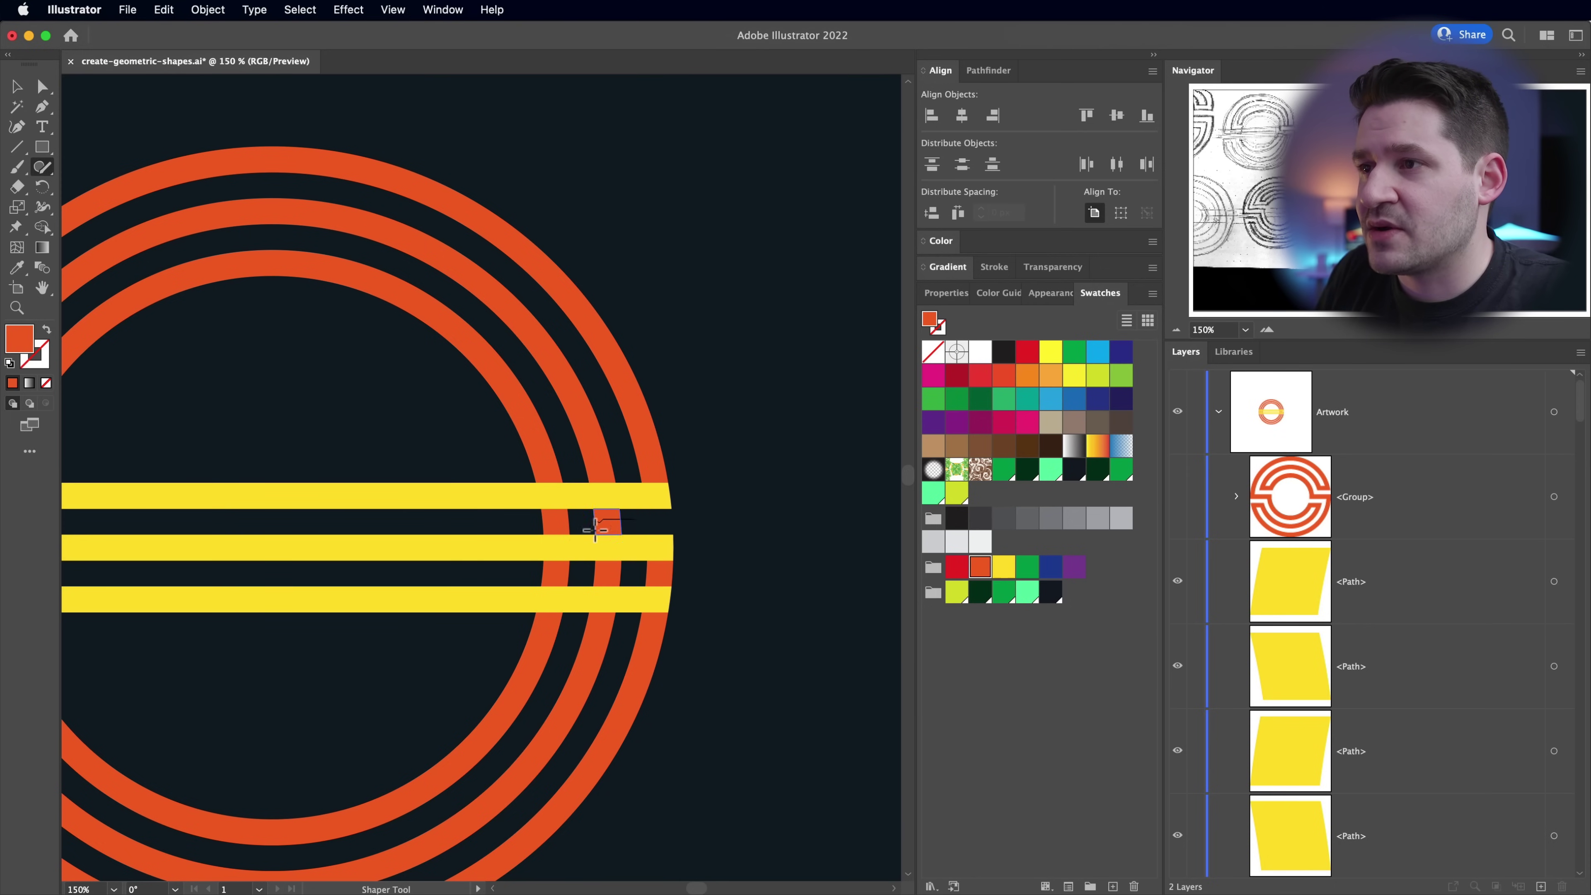
pyautogui.moveTo(619, 525)
pyautogui.mouseDown()
pyautogui.moveTo(644, 524)
pyautogui.moveTo(602, 496)
pyautogui.mouseUp()
pyautogui.moveTo(666, 472); pyautogui.dragTo(749, 400)
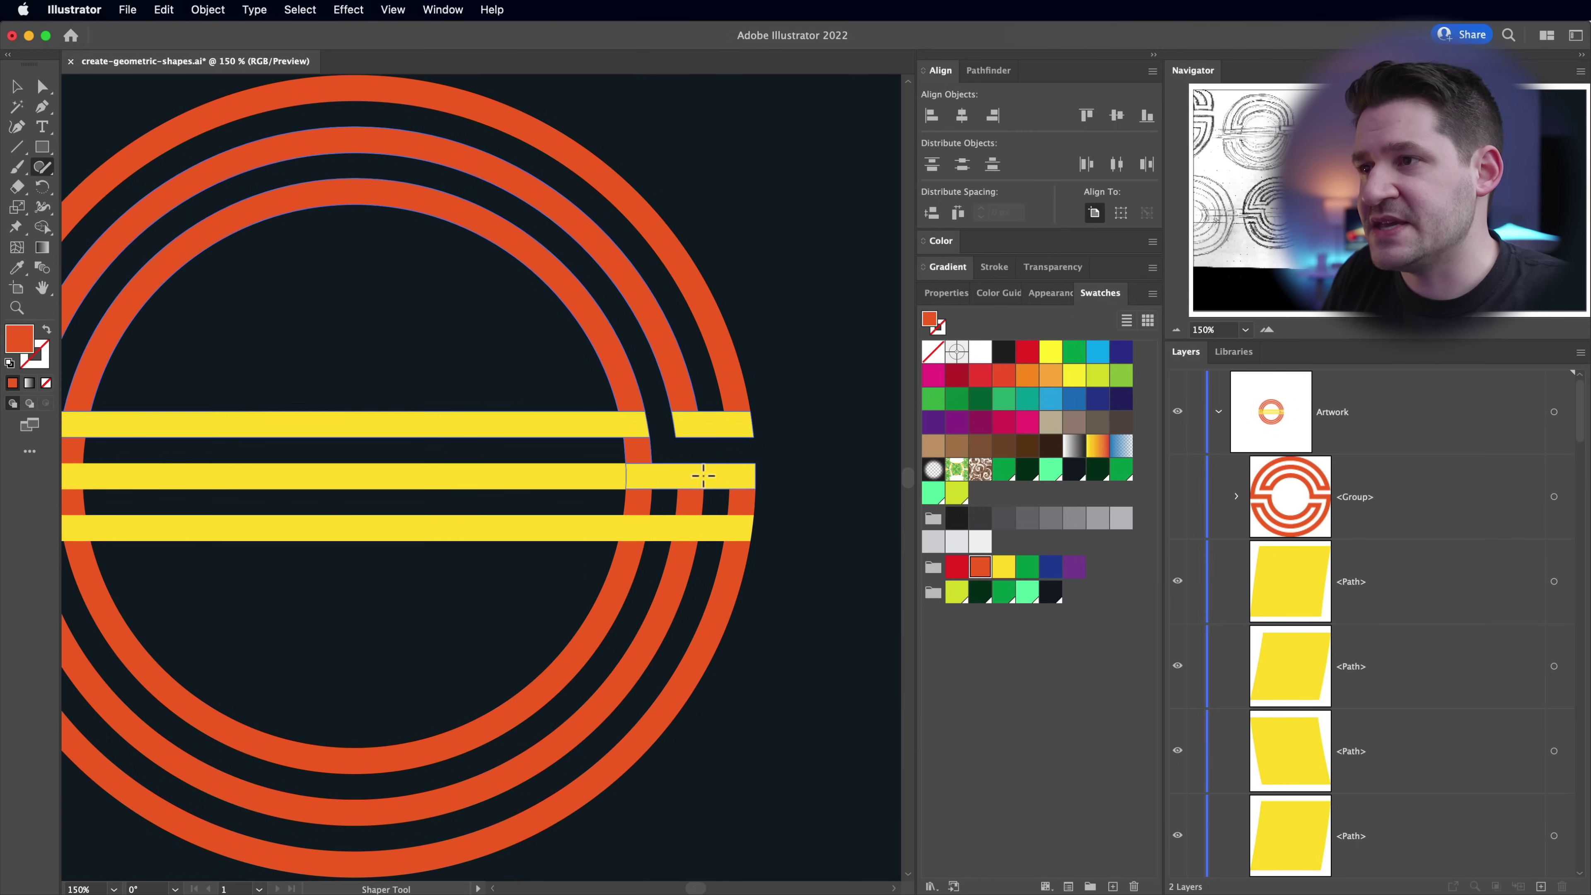
# - Erase the long bar spans inside the rings and the unwanted right-side pieces between the middle and lower bars
pyautogui.moveTo(495, 372)
pyautogui.mouseDown()
pyautogui.moveTo(460, 448)
pyautogui.moveTo(395, 534)
pyautogui.moveTo(426, 574)
pyautogui.mouseUp()
pyautogui.moveTo(607, 529)
pyautogui.mouseDown()
pyautogui.moveTo(644, 529)
pyautogui.moveTo(679, 554)
pyautogui.mouseUp()
pyautogui.press('super+z')
pyautogui.moveTo(607, 505)
pyautogui.mouseDown()
pyautogui.moveTo(700, 507)
pyautogui.moveTo(713, 557)
pyautogui.mouseUp()
# - Erase the unwanted ring and bar pieces on the rings' left side with the Shaper Tool, mirroring the right side's openings
pyautogui.moveTo(515, 566); pyautogui.dragTo(774, 577)
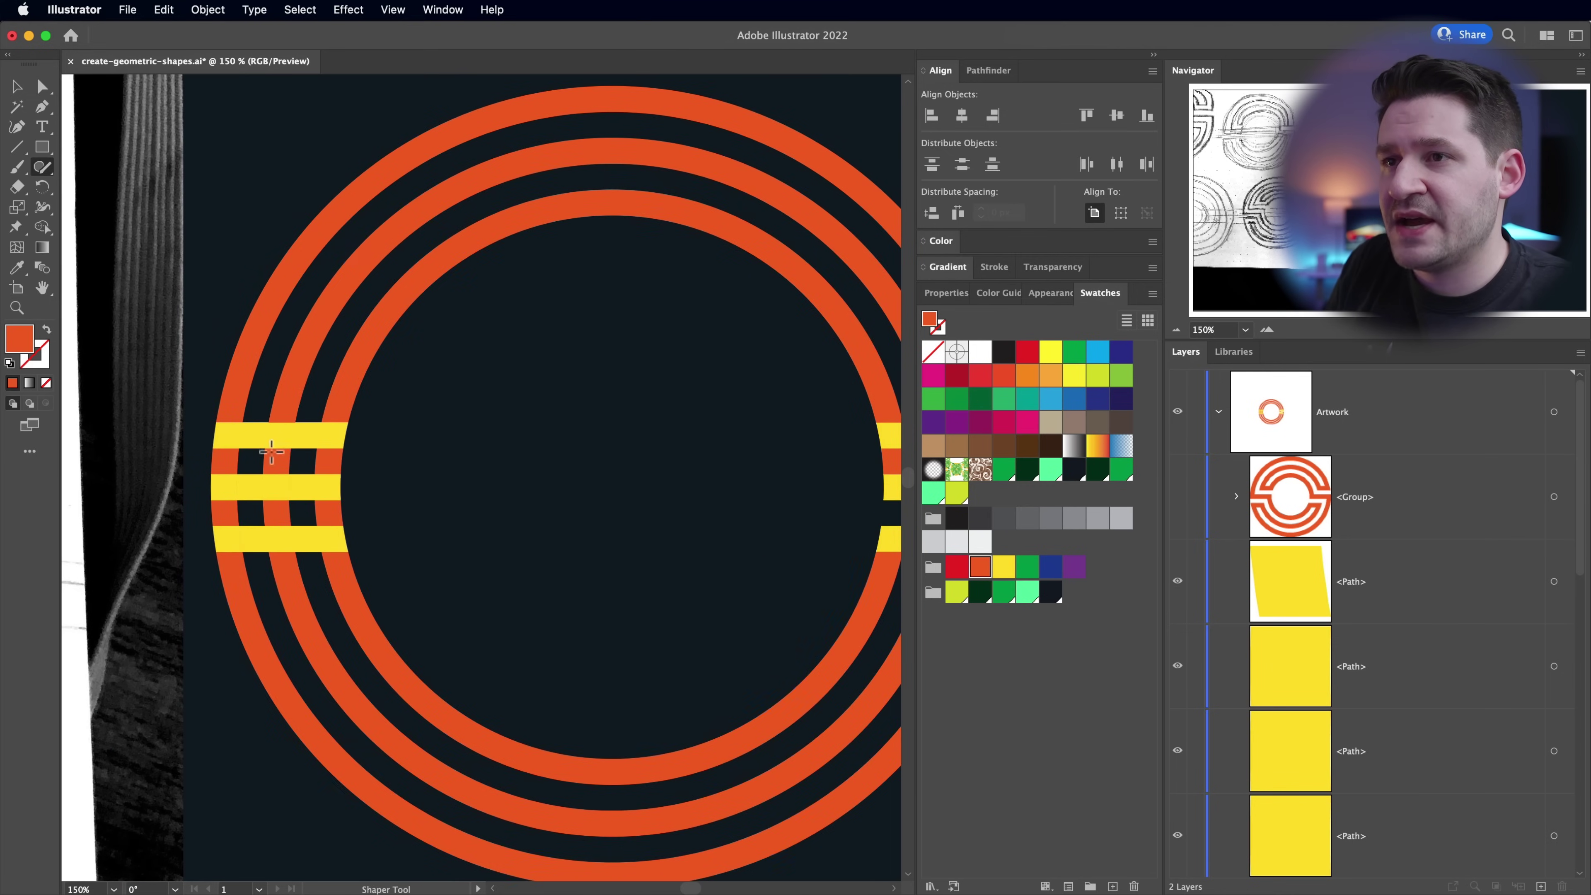
pyautogui.moveTo(254, 421)
pyautogui.mouseDown()
pyautogui.moveTo(264, 468)
pyautogui.moveTo(355, 462)
pyautogui.mouseUp()
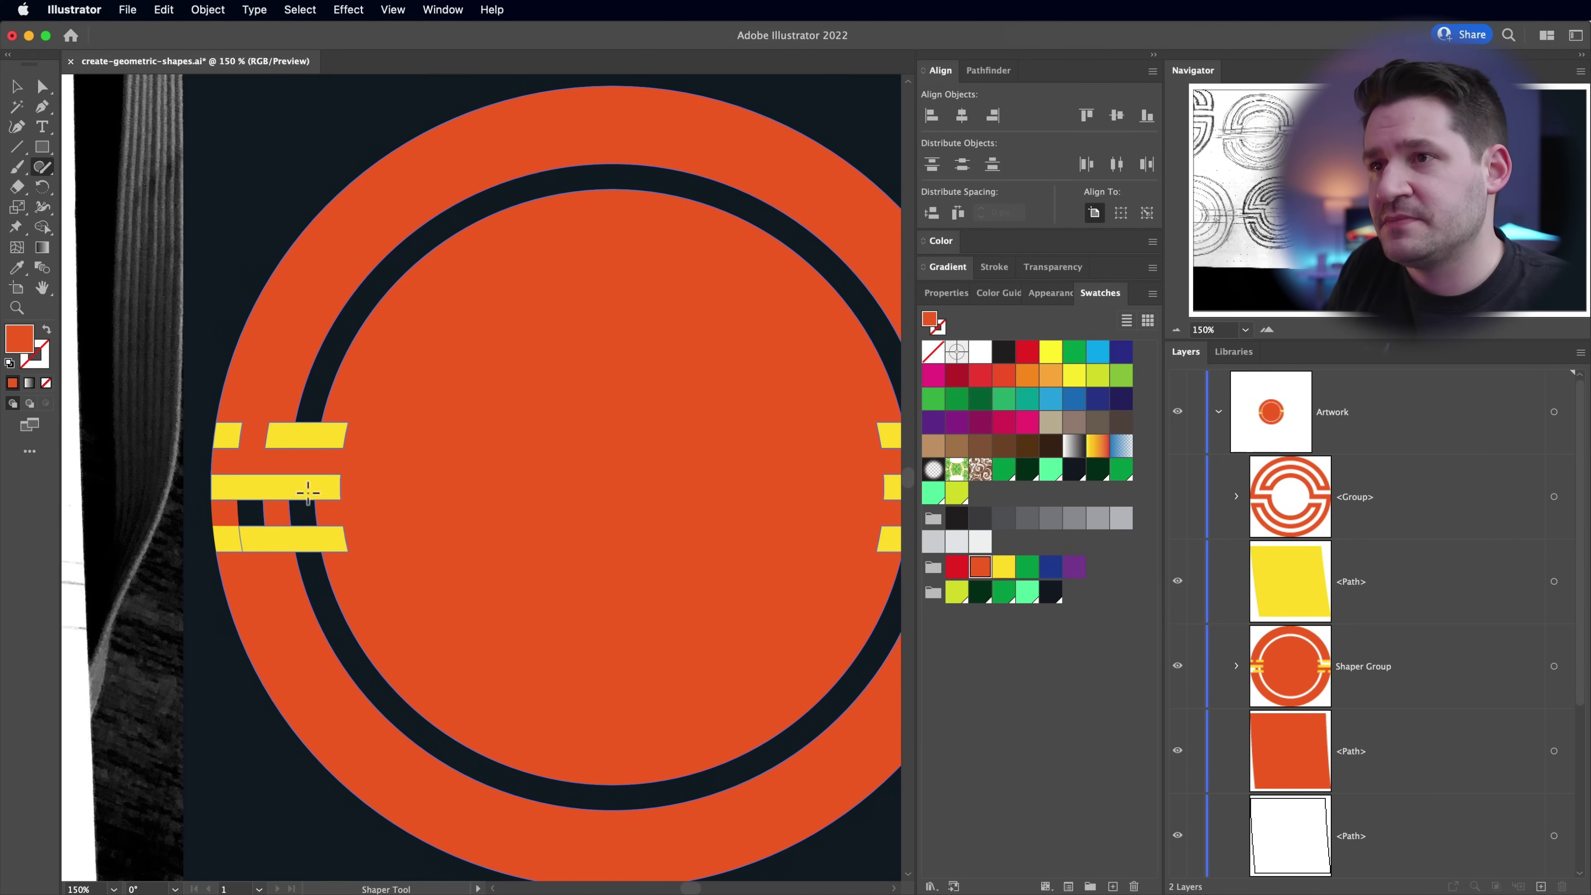
pyautogui.press('super+z')
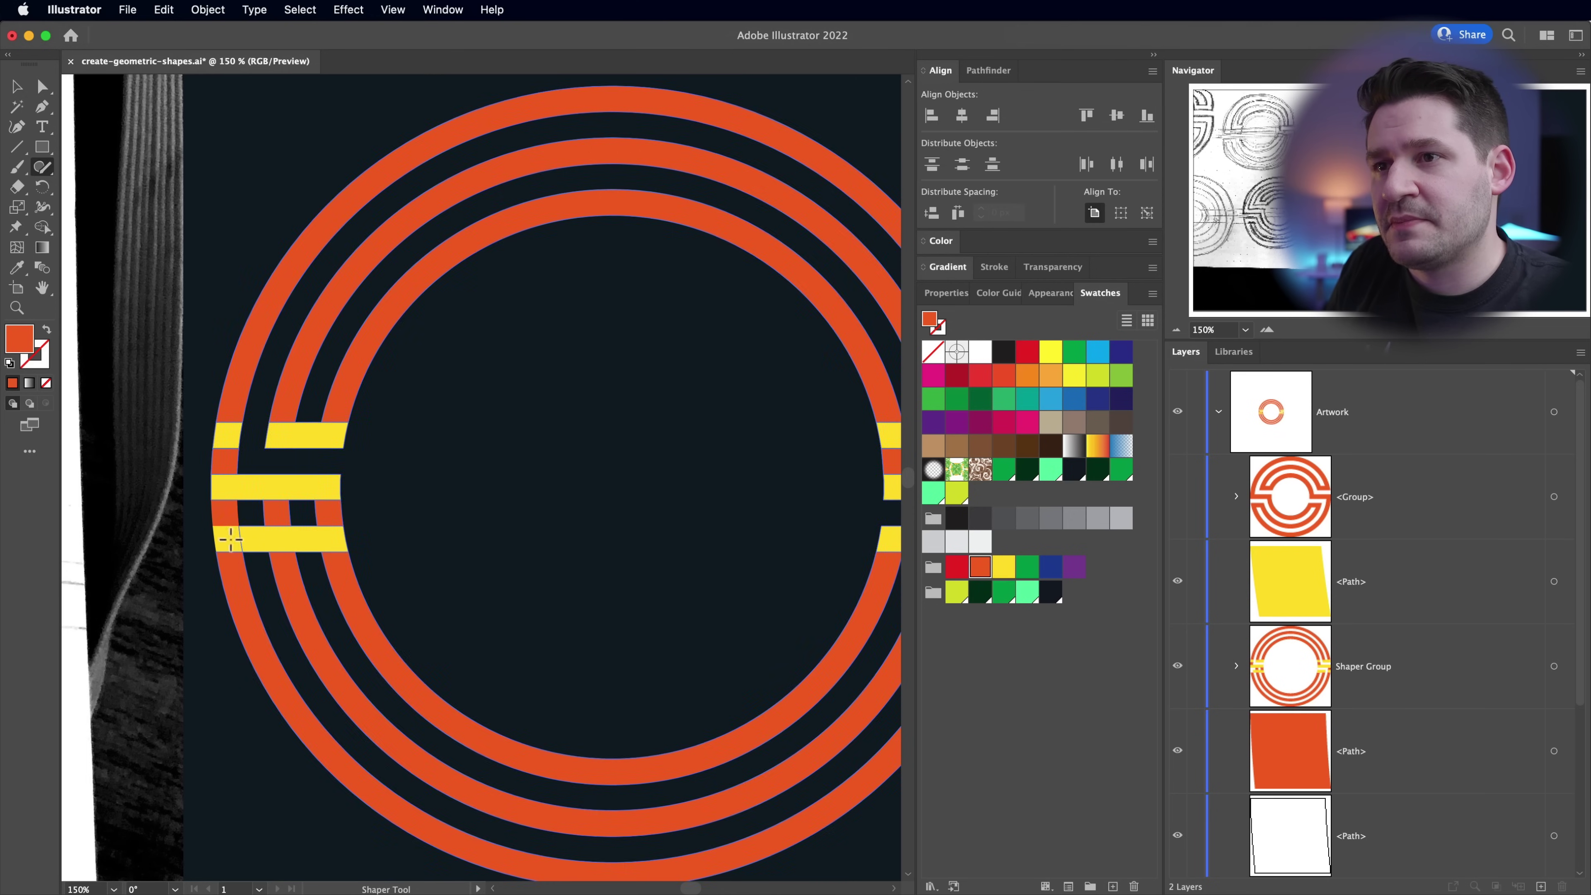
pyautogui.moveTo(245, 518); pyautogui.dragTo(259, 518)
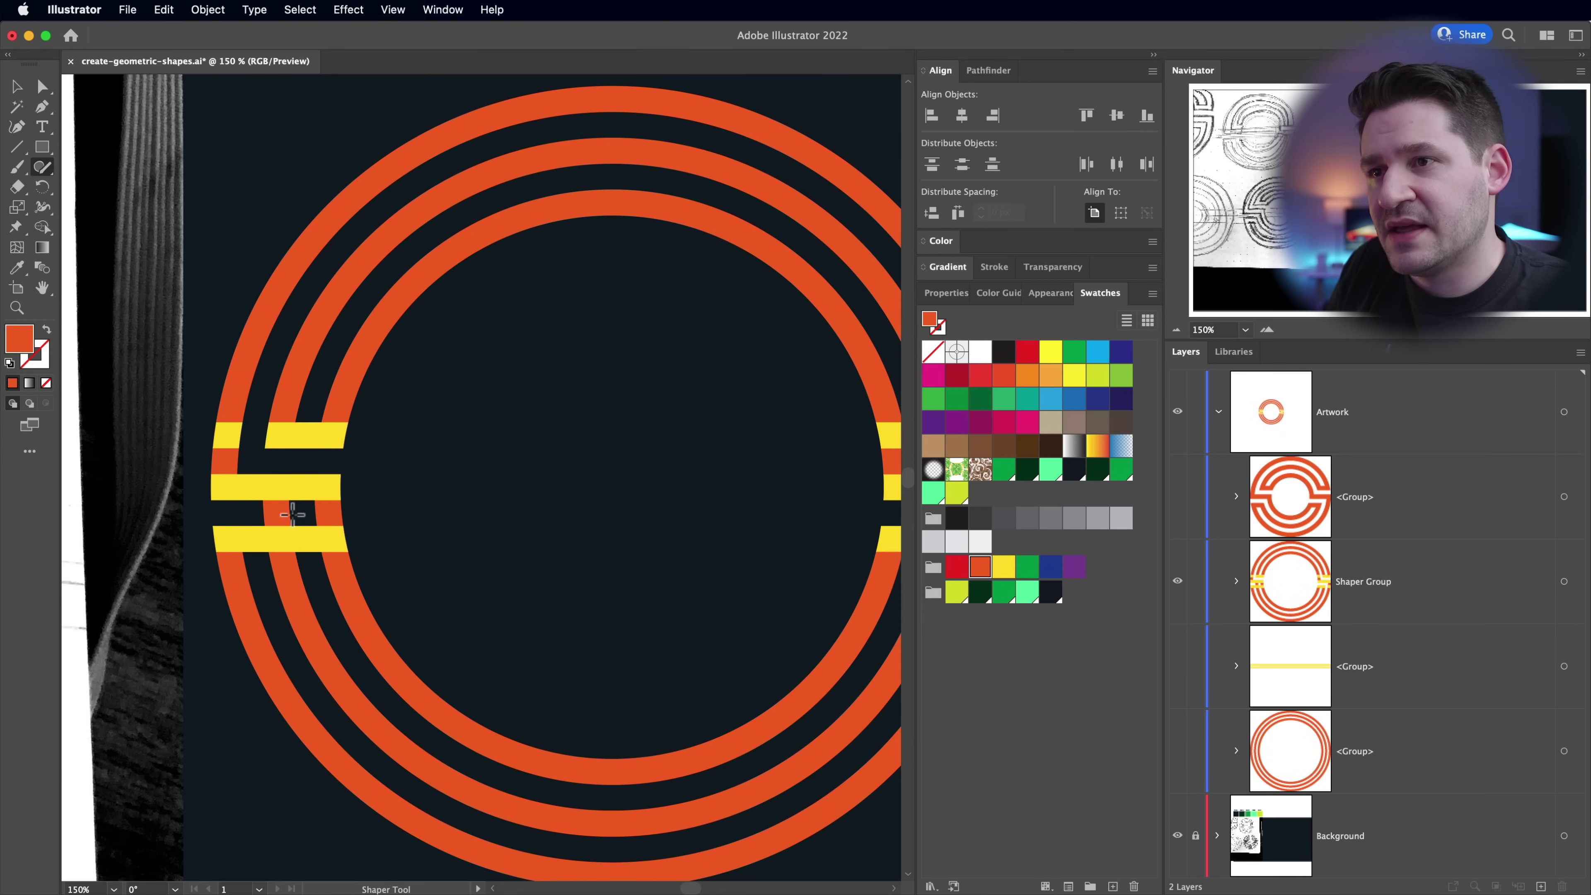
pyautogui.moveTo(313, 534); pyautogui.dragTo(316, 568)
# - Select the whole middle Shaper Group and fill it with the orange swatch
pyautogui.press('super+minus')
pyautogui.press('super+minus')
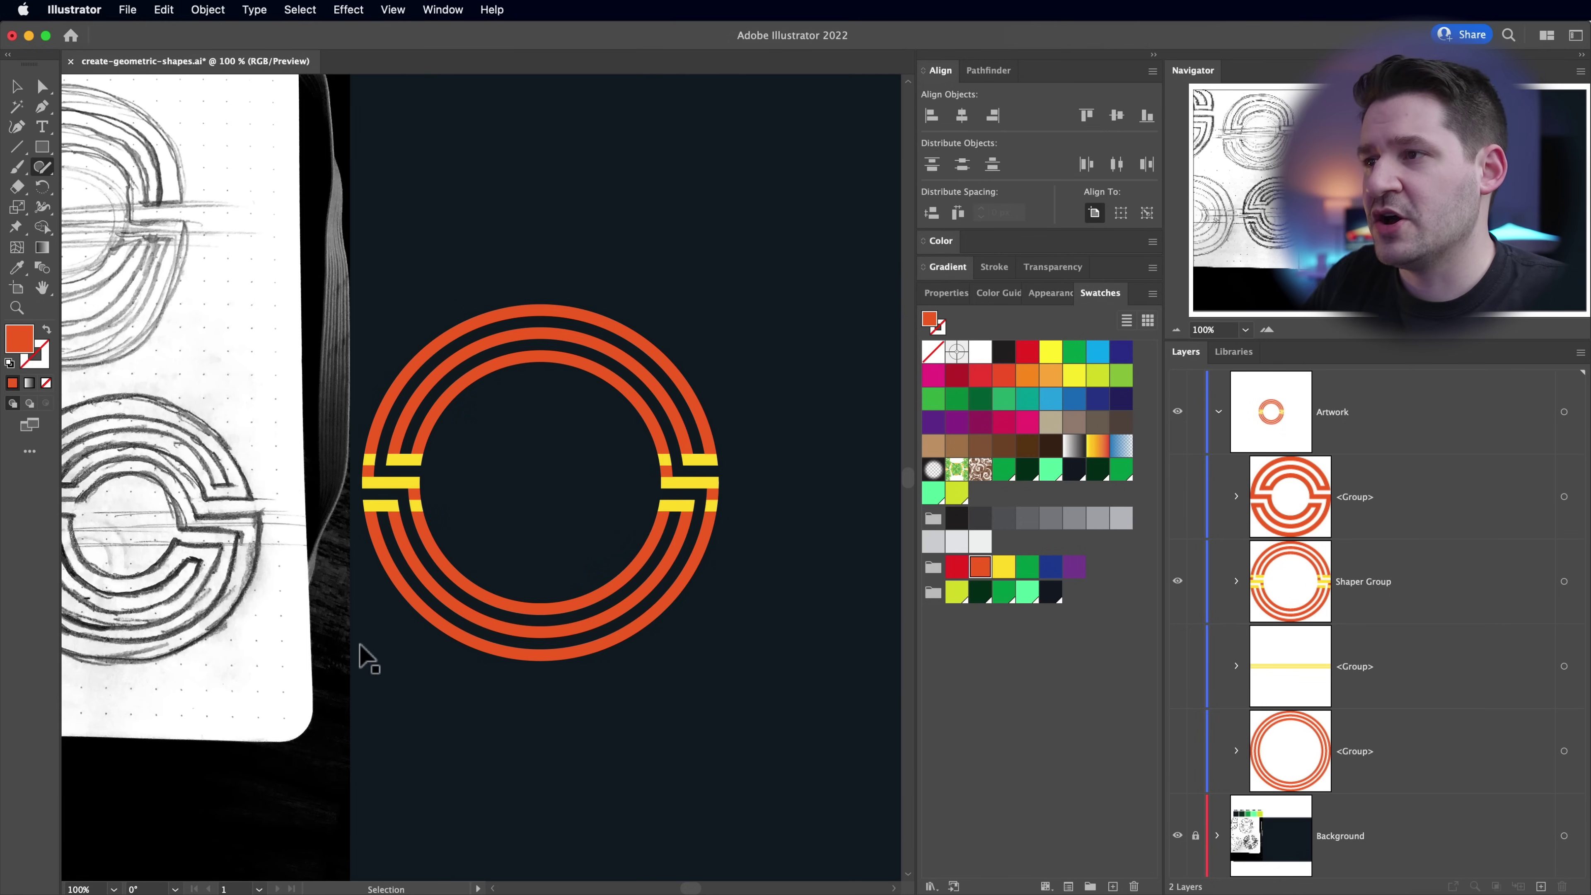
pyautogui.press('v')
pyautogui.moveTo(450, 197); pyautogui.dragTo(783, 687)
pyautogui.click(993, 568)
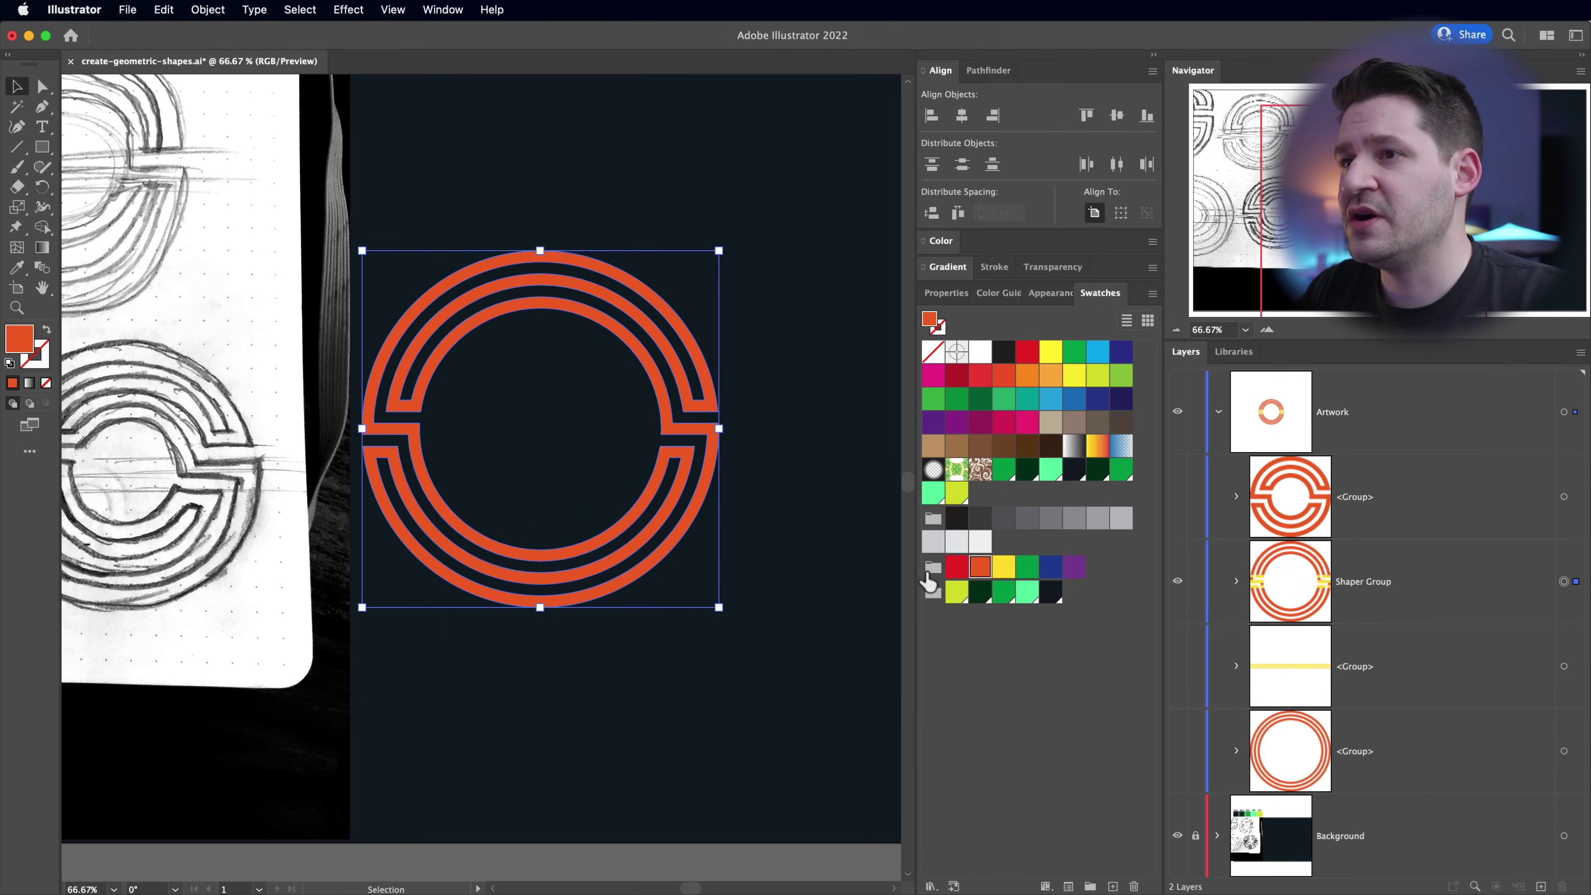
# - Expand the middle Shaper Group with Object, Fill, and Stroke enabled, and show the finished inner shape alongside it
pyautogui.hscroll(-2, 586, 487)
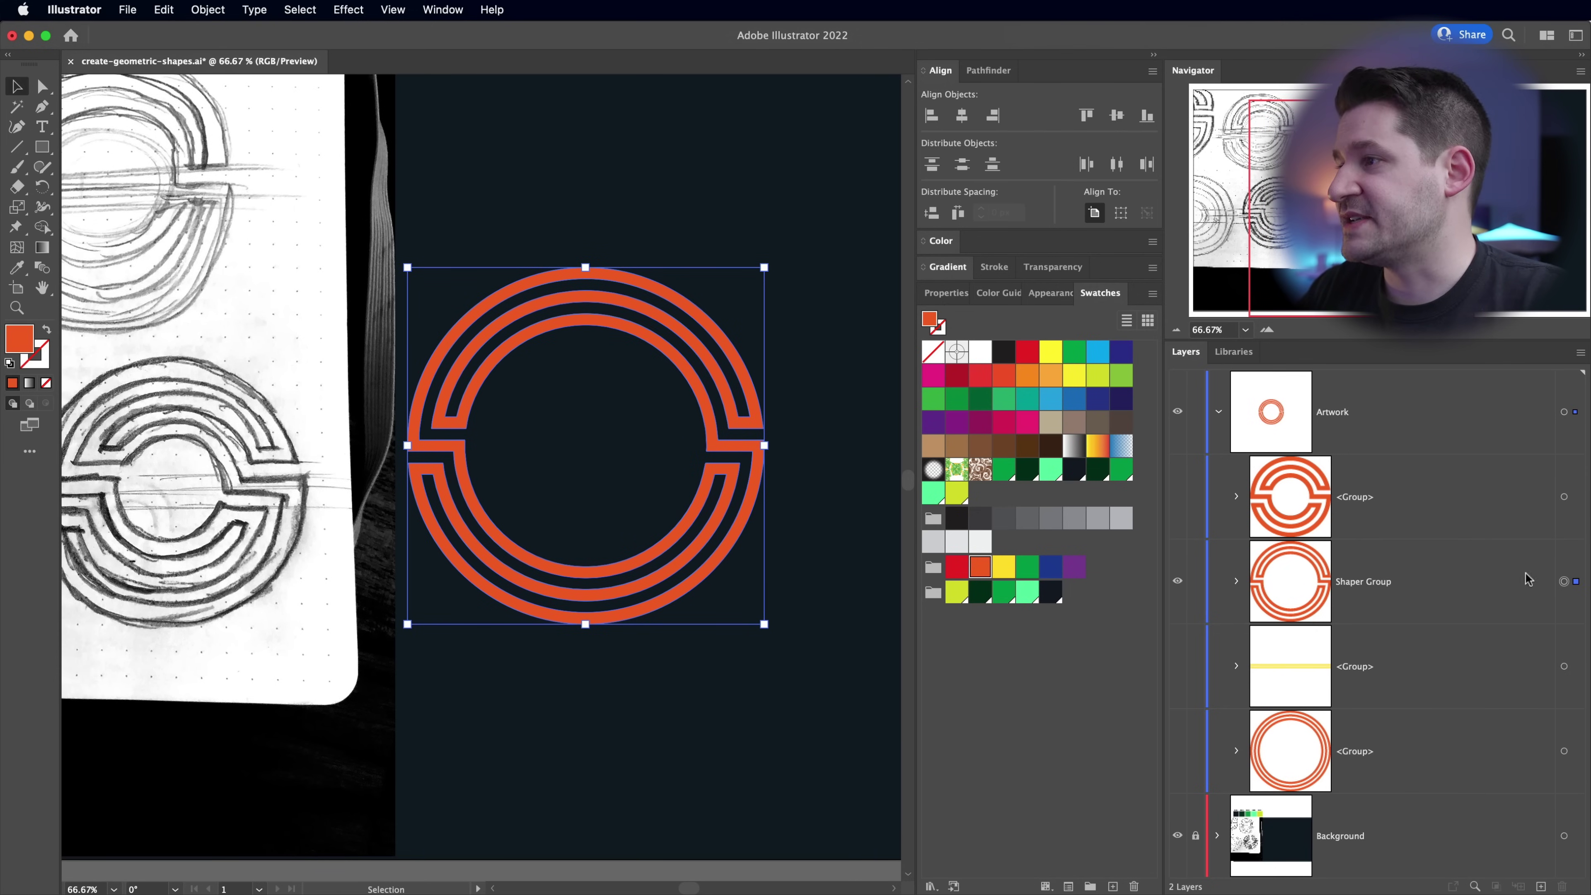
pyautogui.click(208, 10)
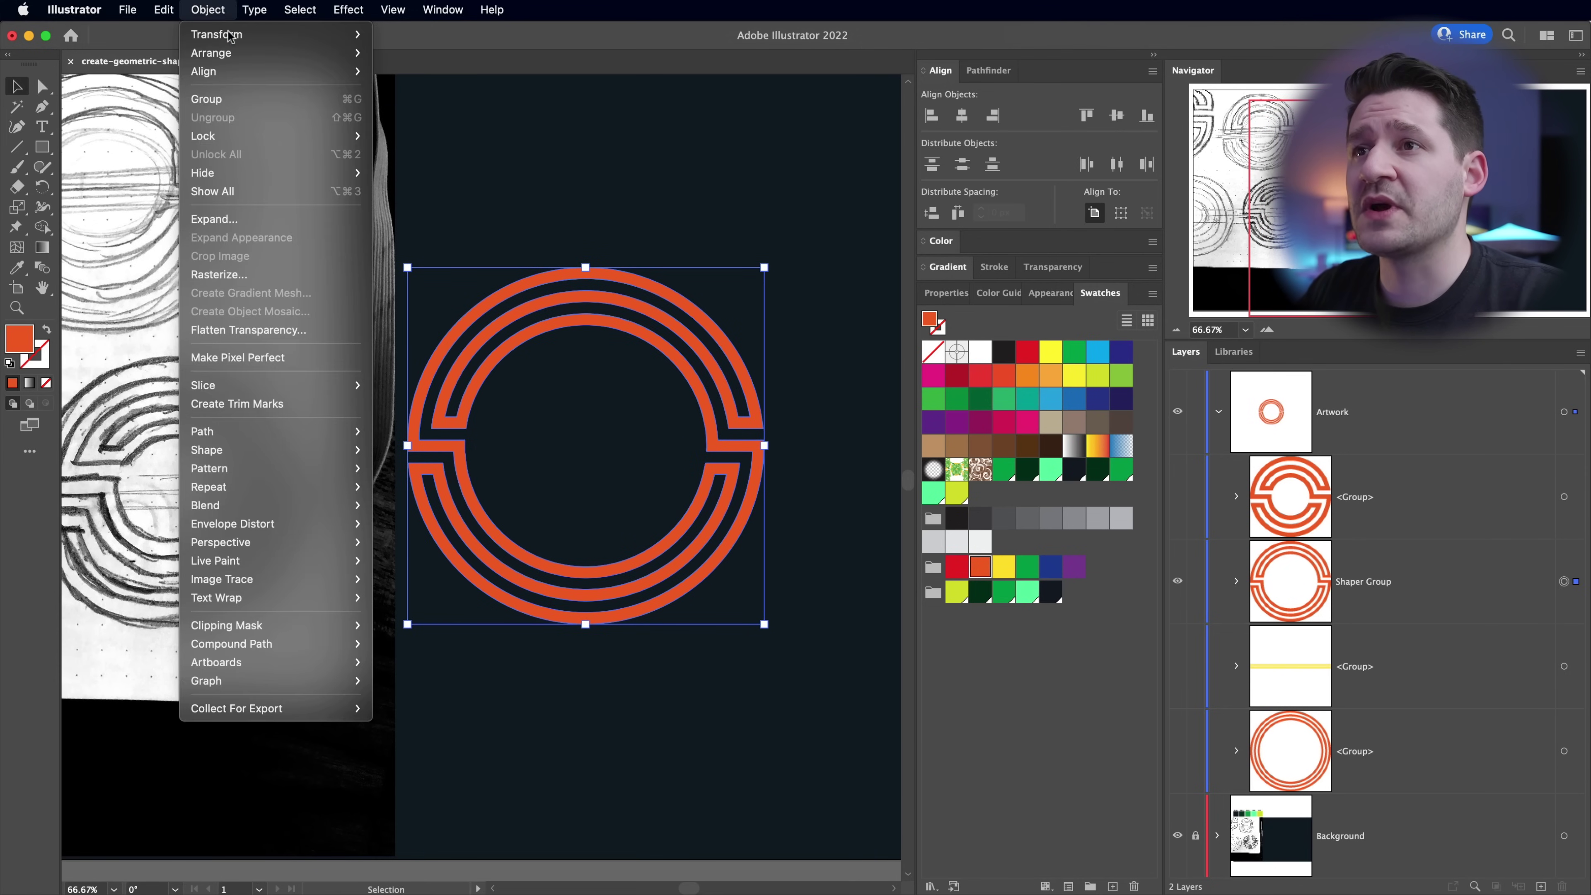
pyautogui.click(261, 220)
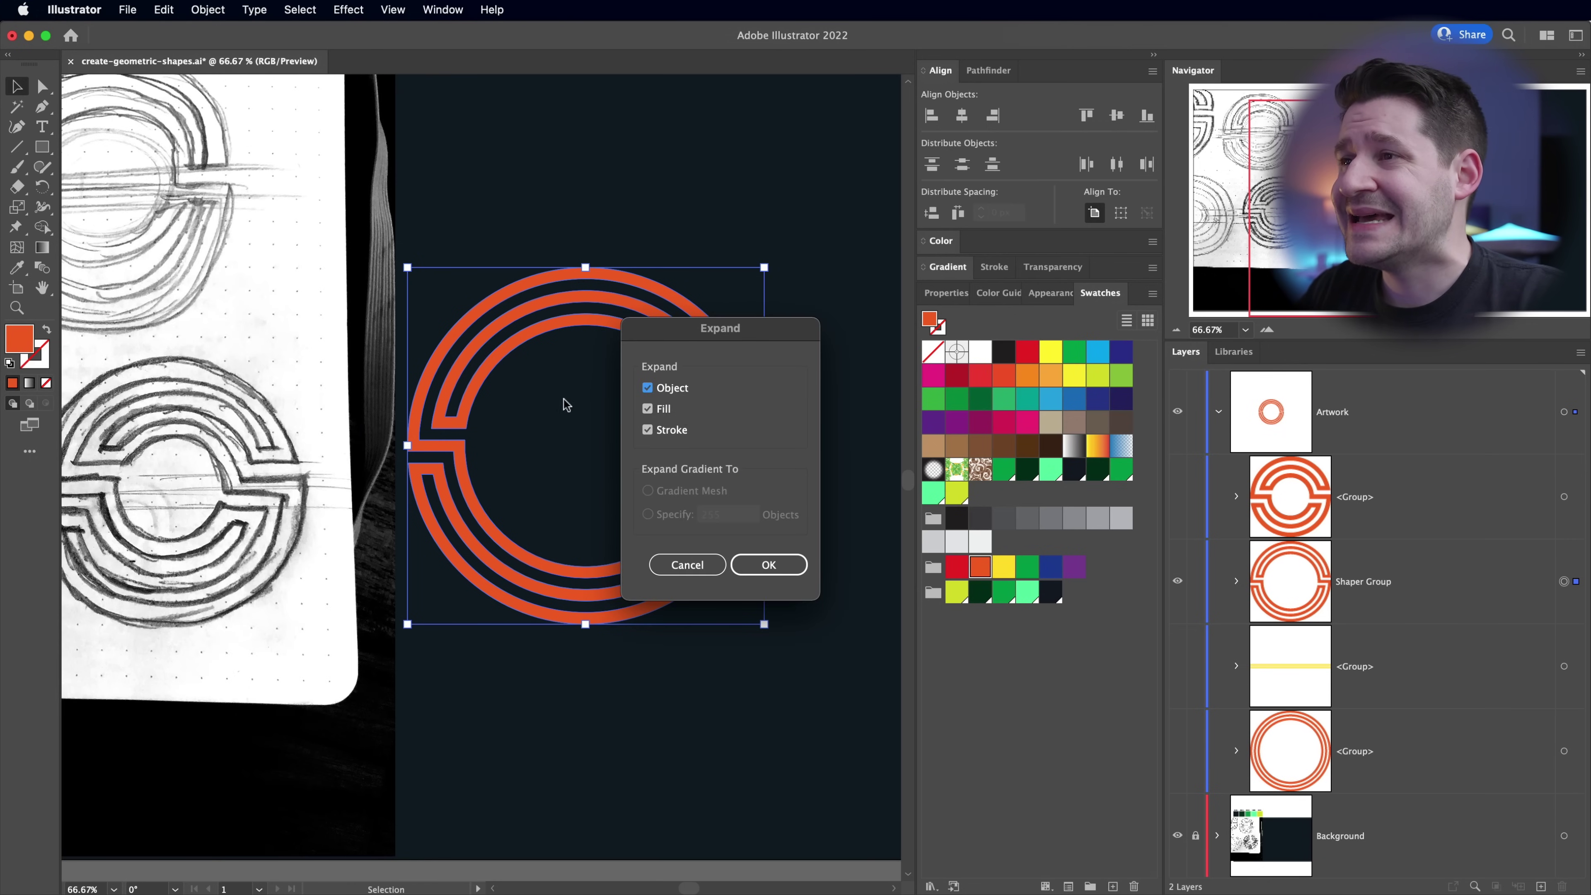
pyautogui.click(793, 566)
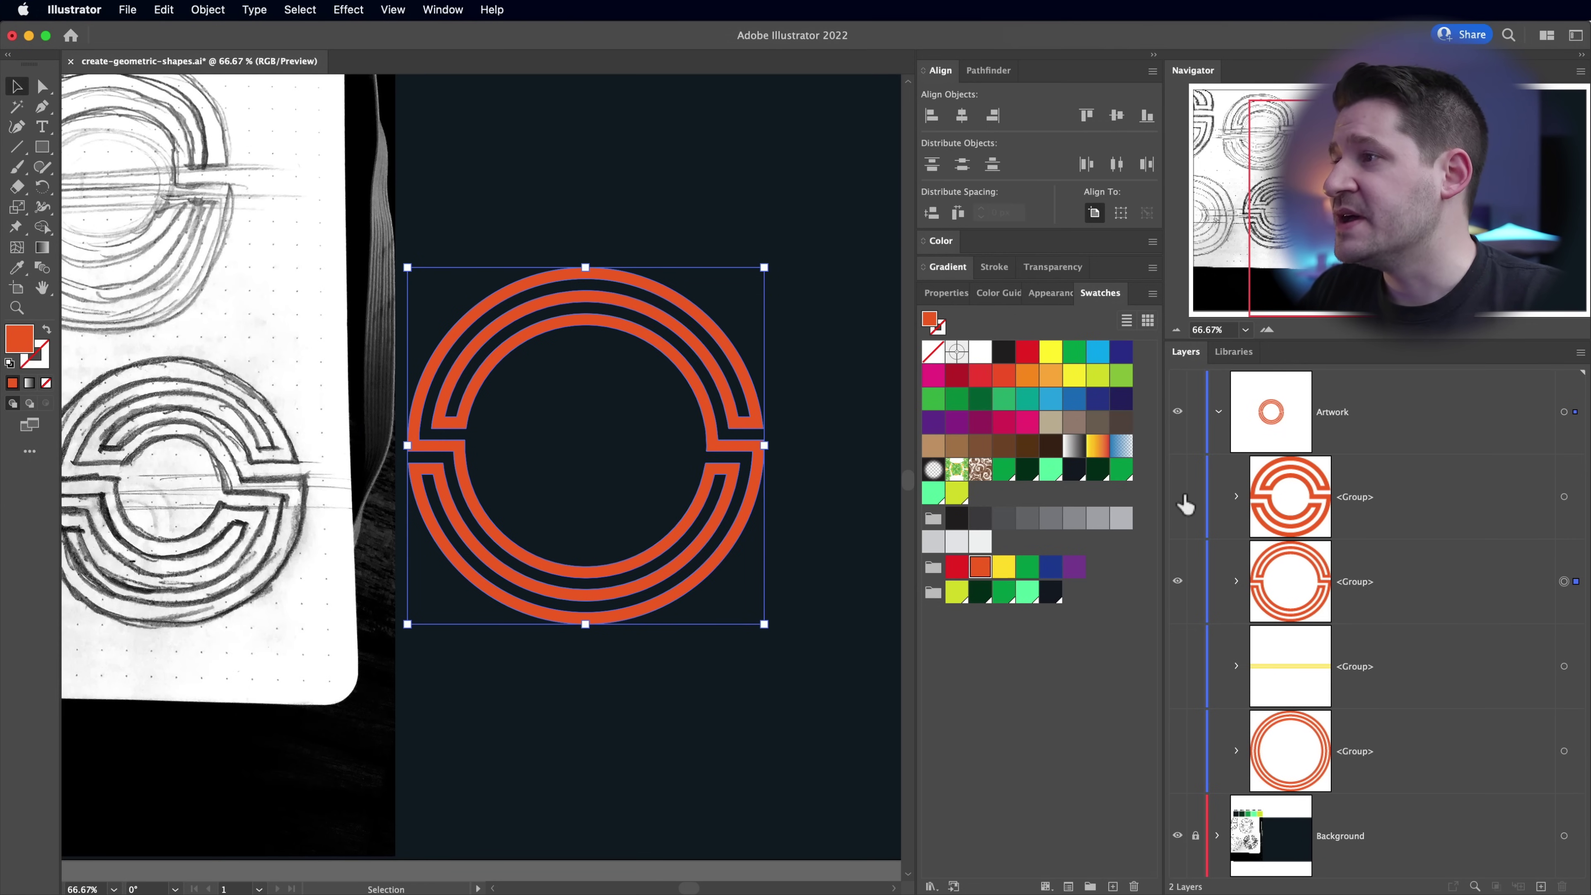
pyautogui.click(1178, 496)
pyautogui.click(654, 632)
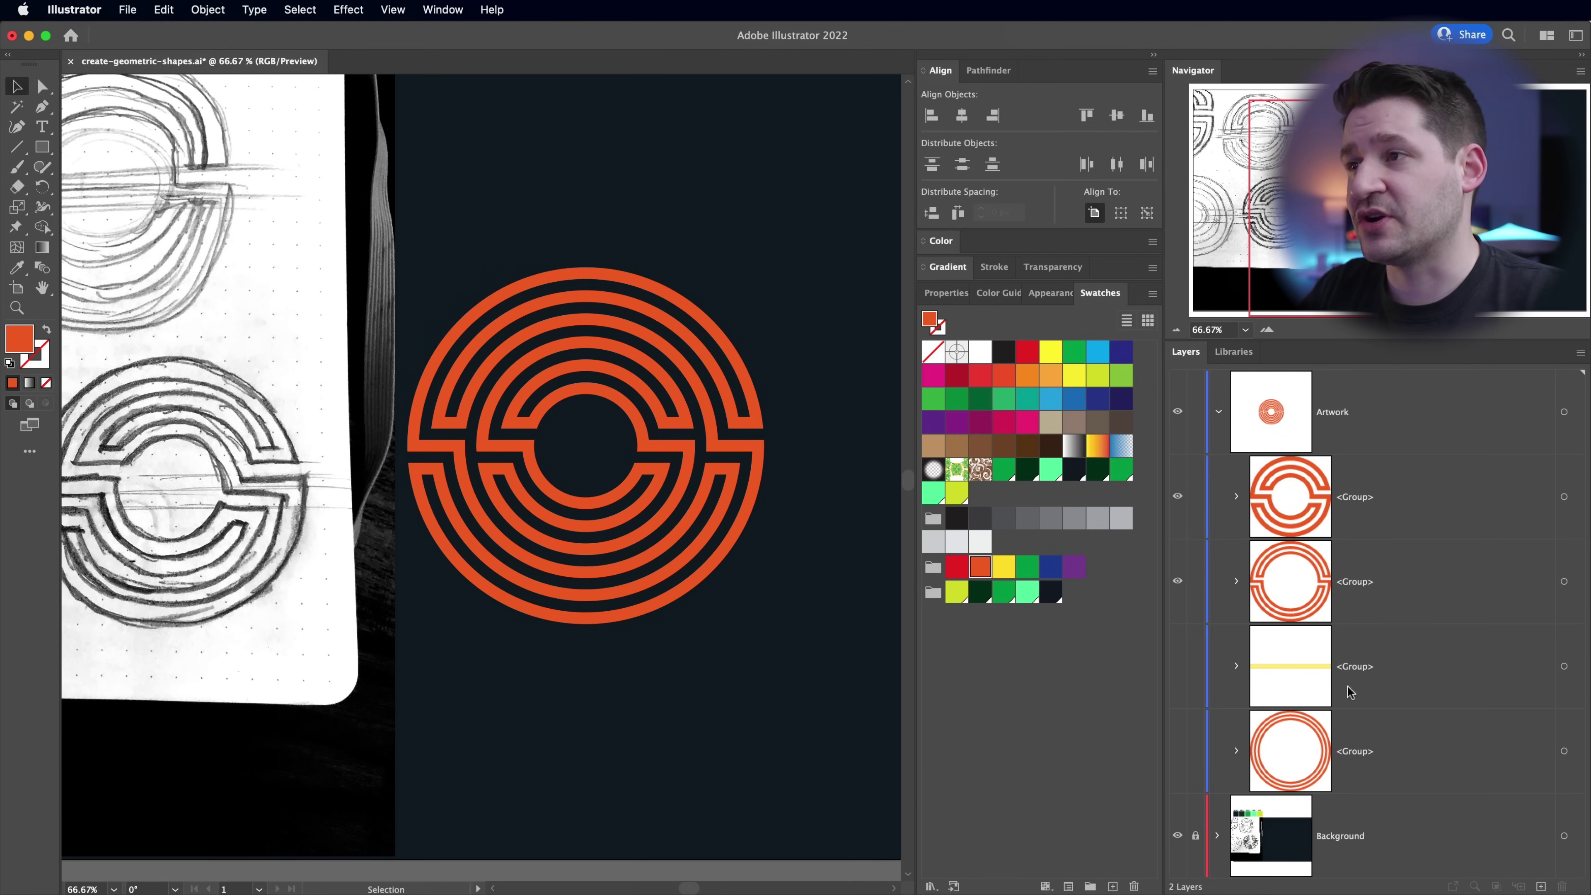
# - Hide both finished shapes, show the outer ring group and its yellow bars, and divide them with Pathfinder
pyautogui.click(1178, 497)
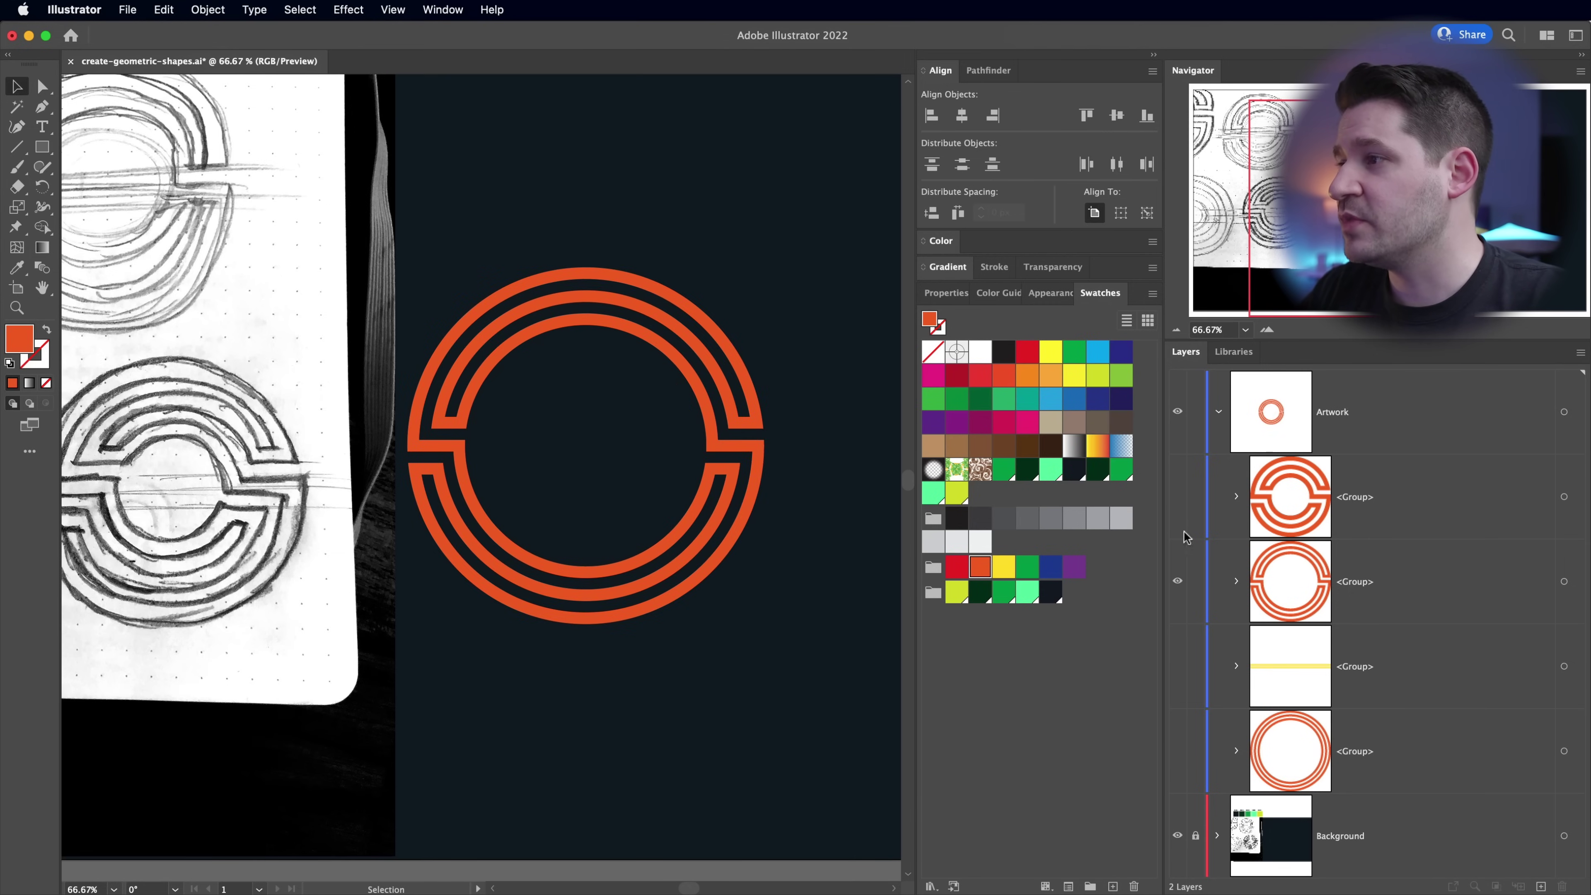
pyautogui.click(1177, 582)
pyautogui.moveTo(1178, 669); pyautogui.dragTo(1189, 749)
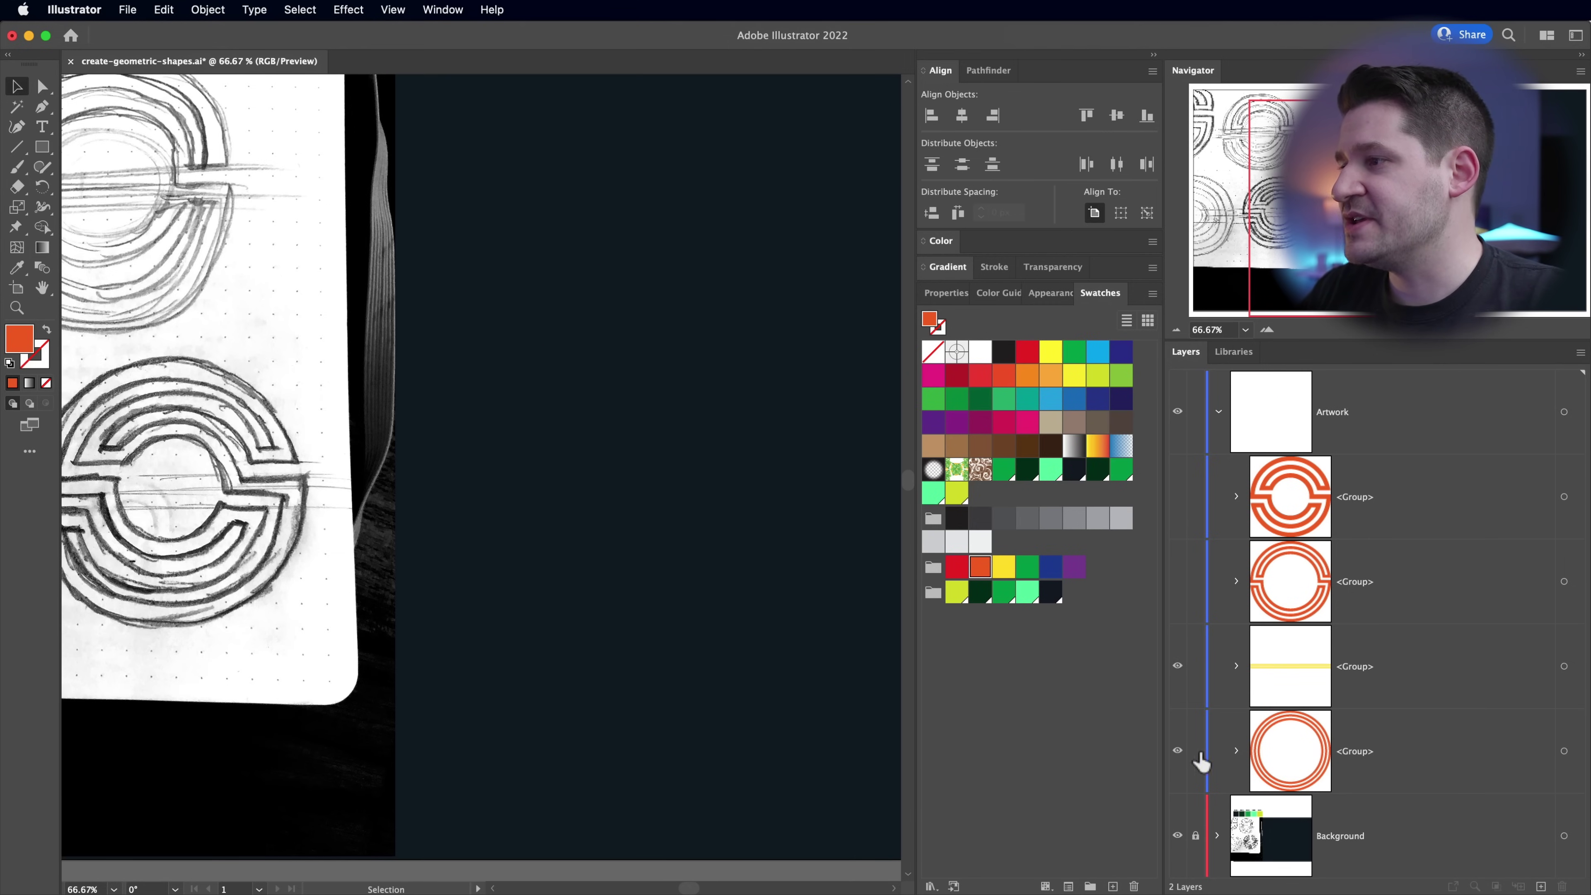
pyautogui.moveTo(519, 133); pyautogui.dragTo(661, 734)
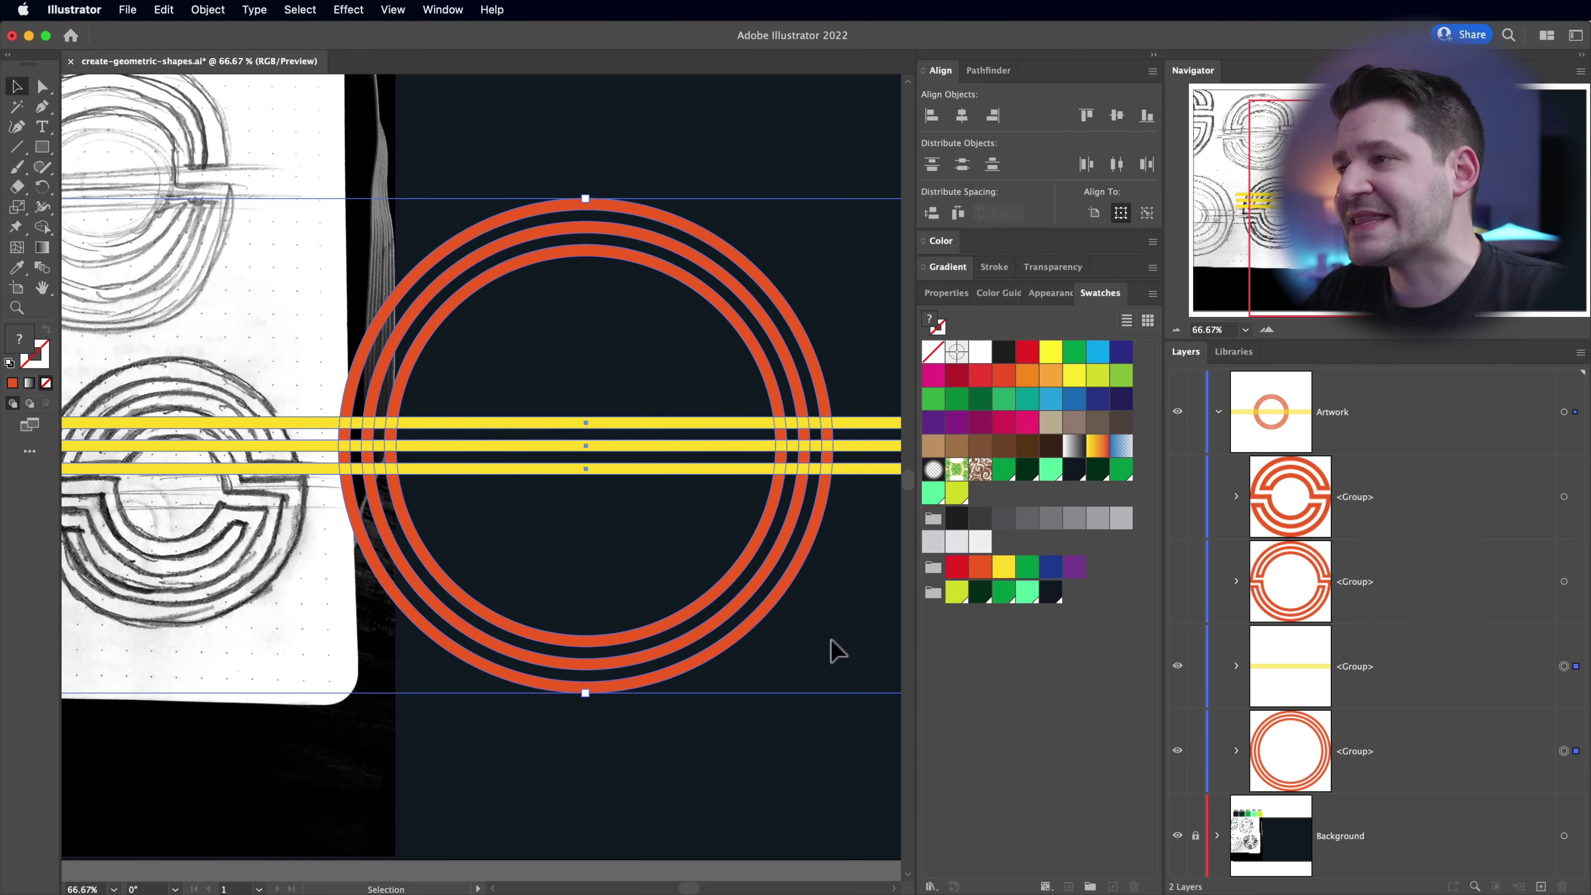
pyautogui.click(946, 292)
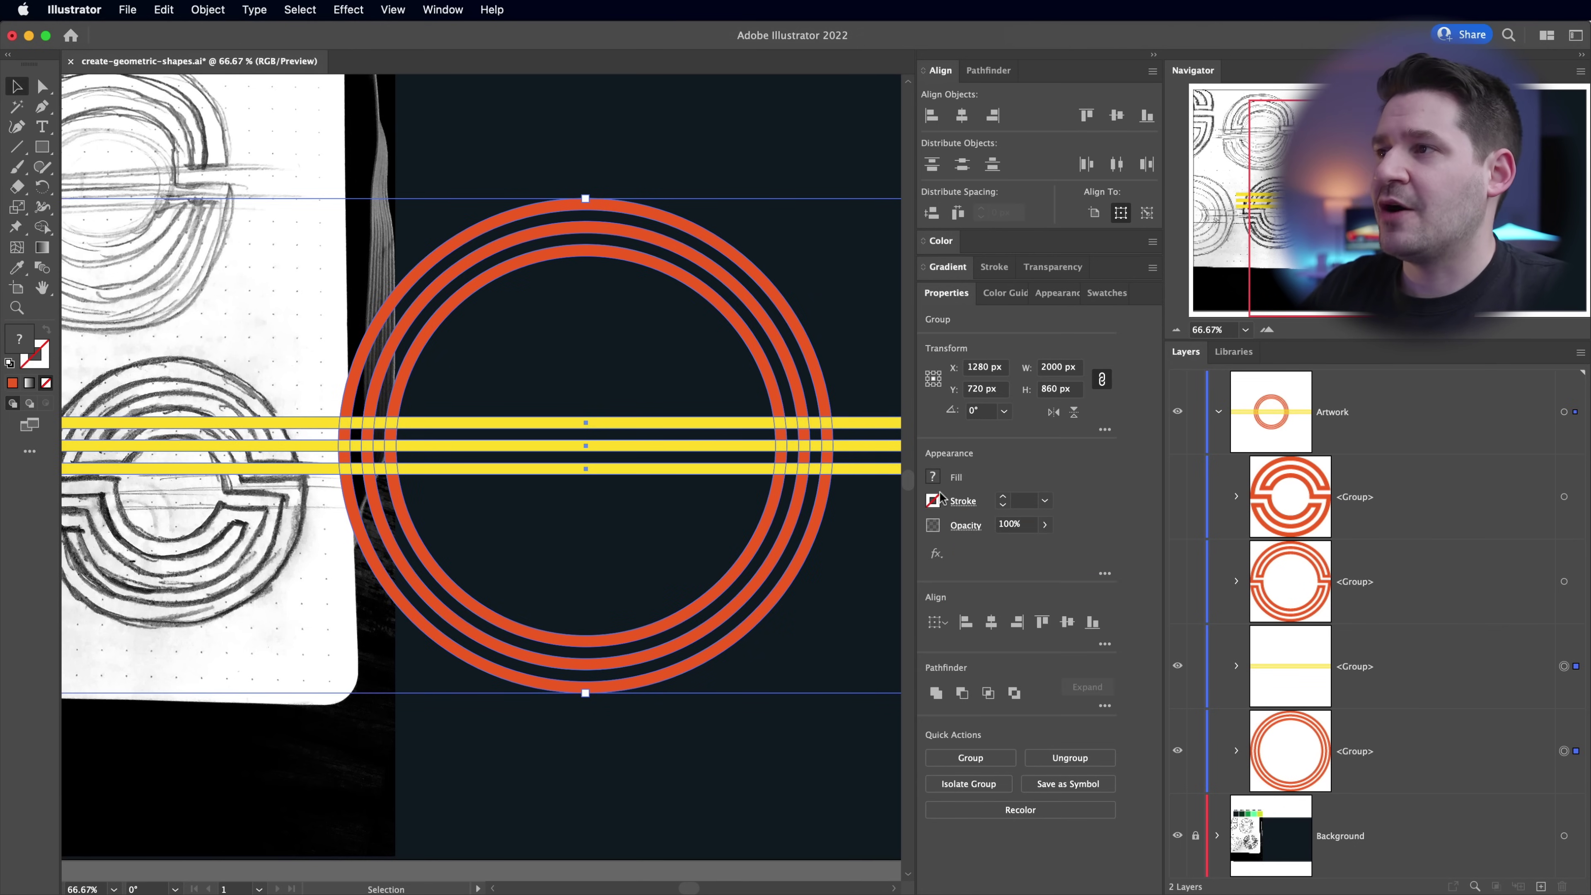
pyautogui.click(1105, 707)
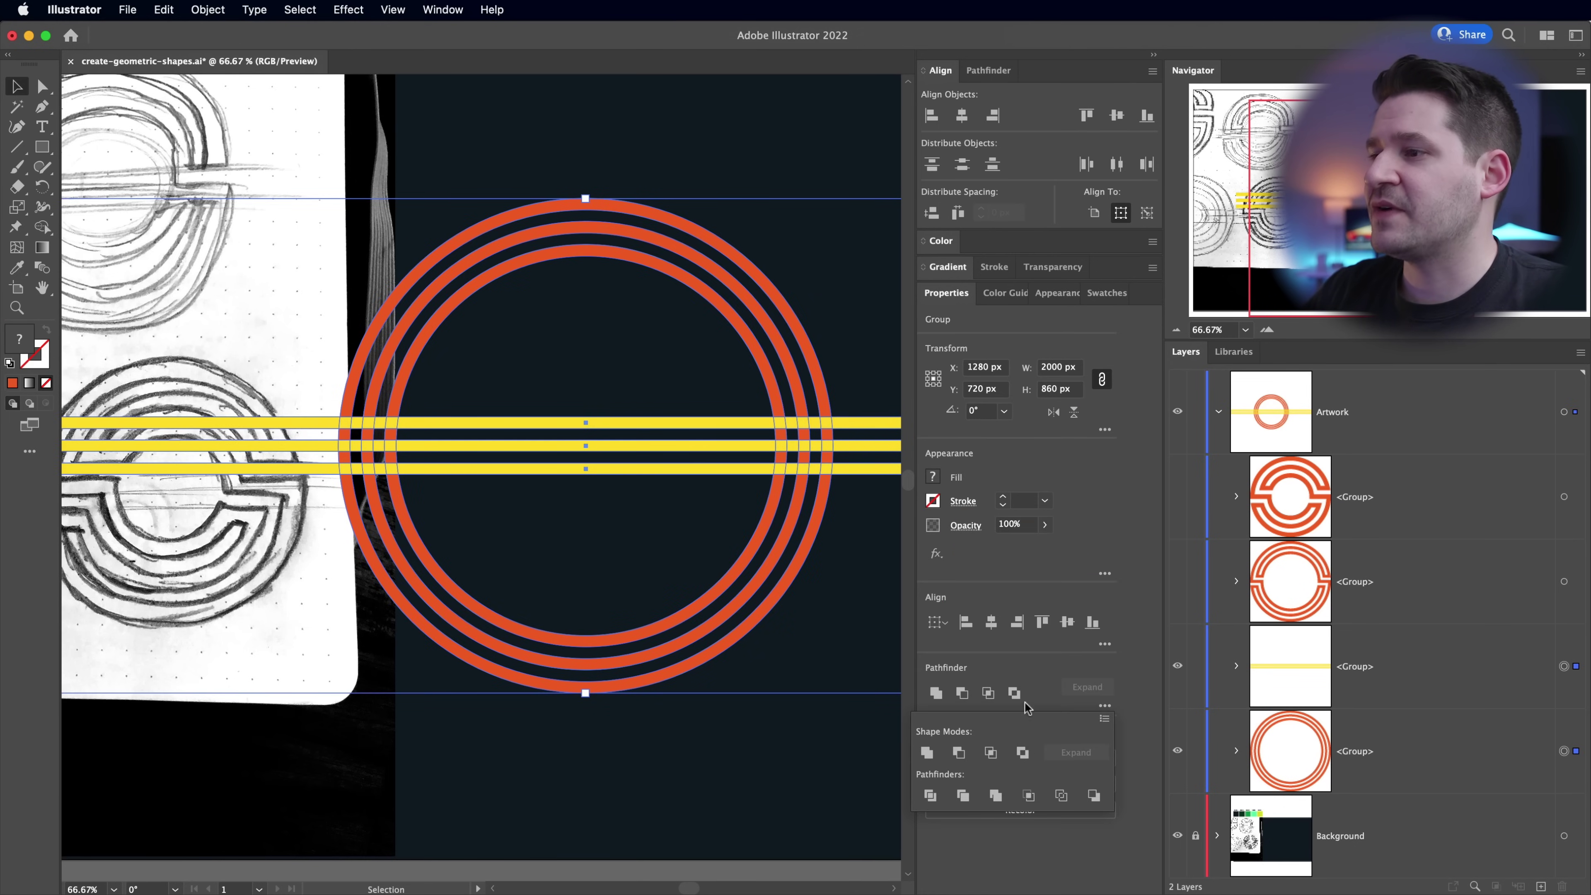
pyautogui.click(931, 795)
pyautogui.press('super+shift+a')
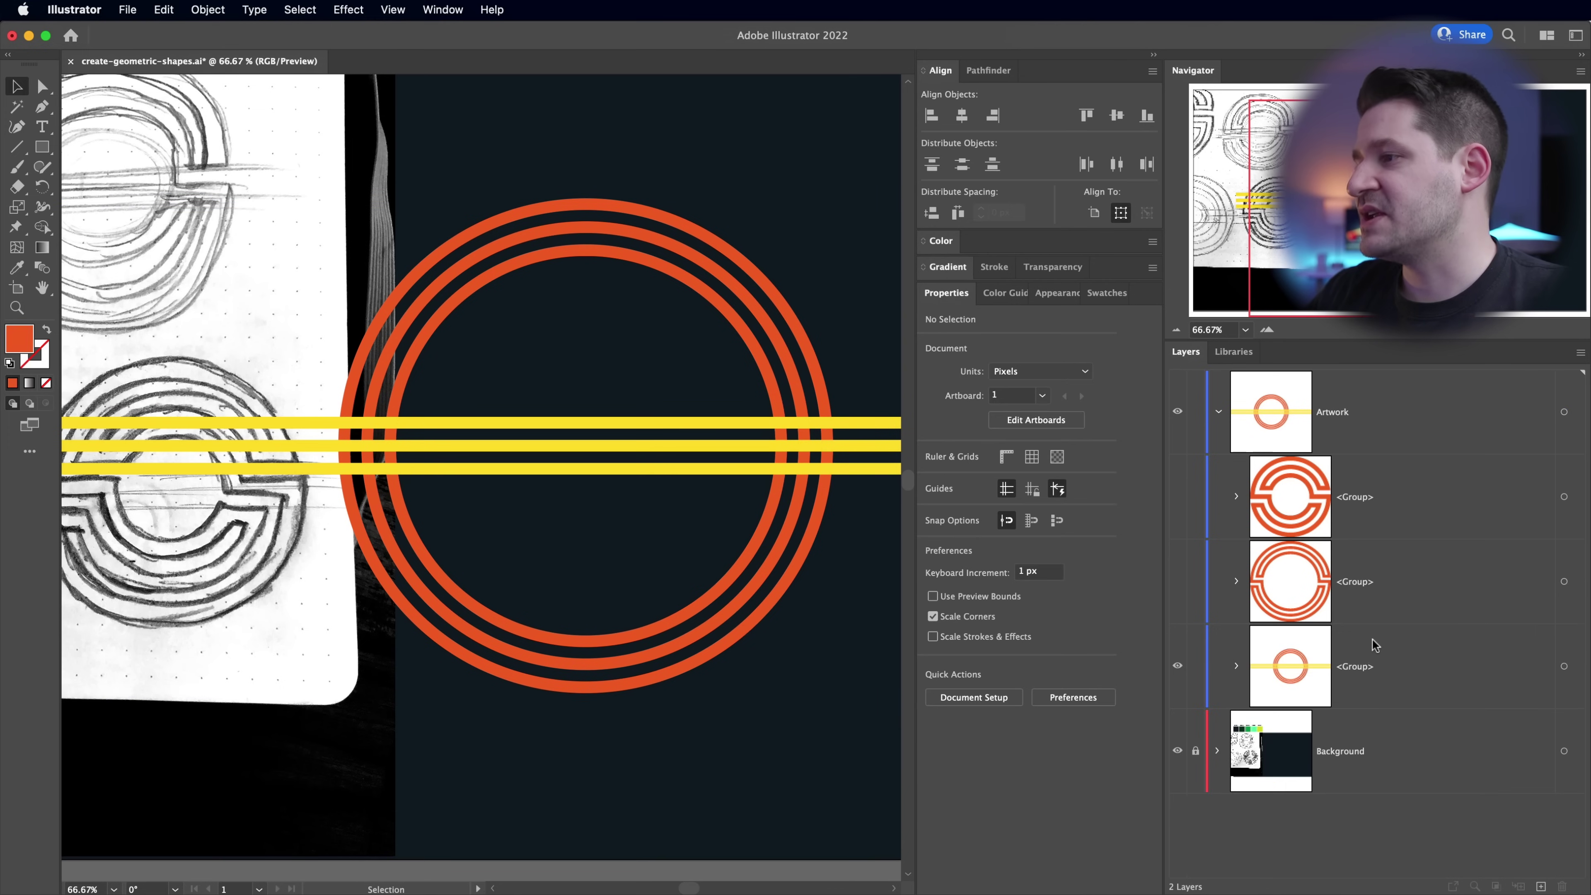
# - Ungroup the divided outer rings and bars, and delete the bar ends that extend beyond the rings on both sides
pyautogui.click(1463, 651)
pyautogui.moveTo(578, 155); pyautogui.dragTo(819, 697)
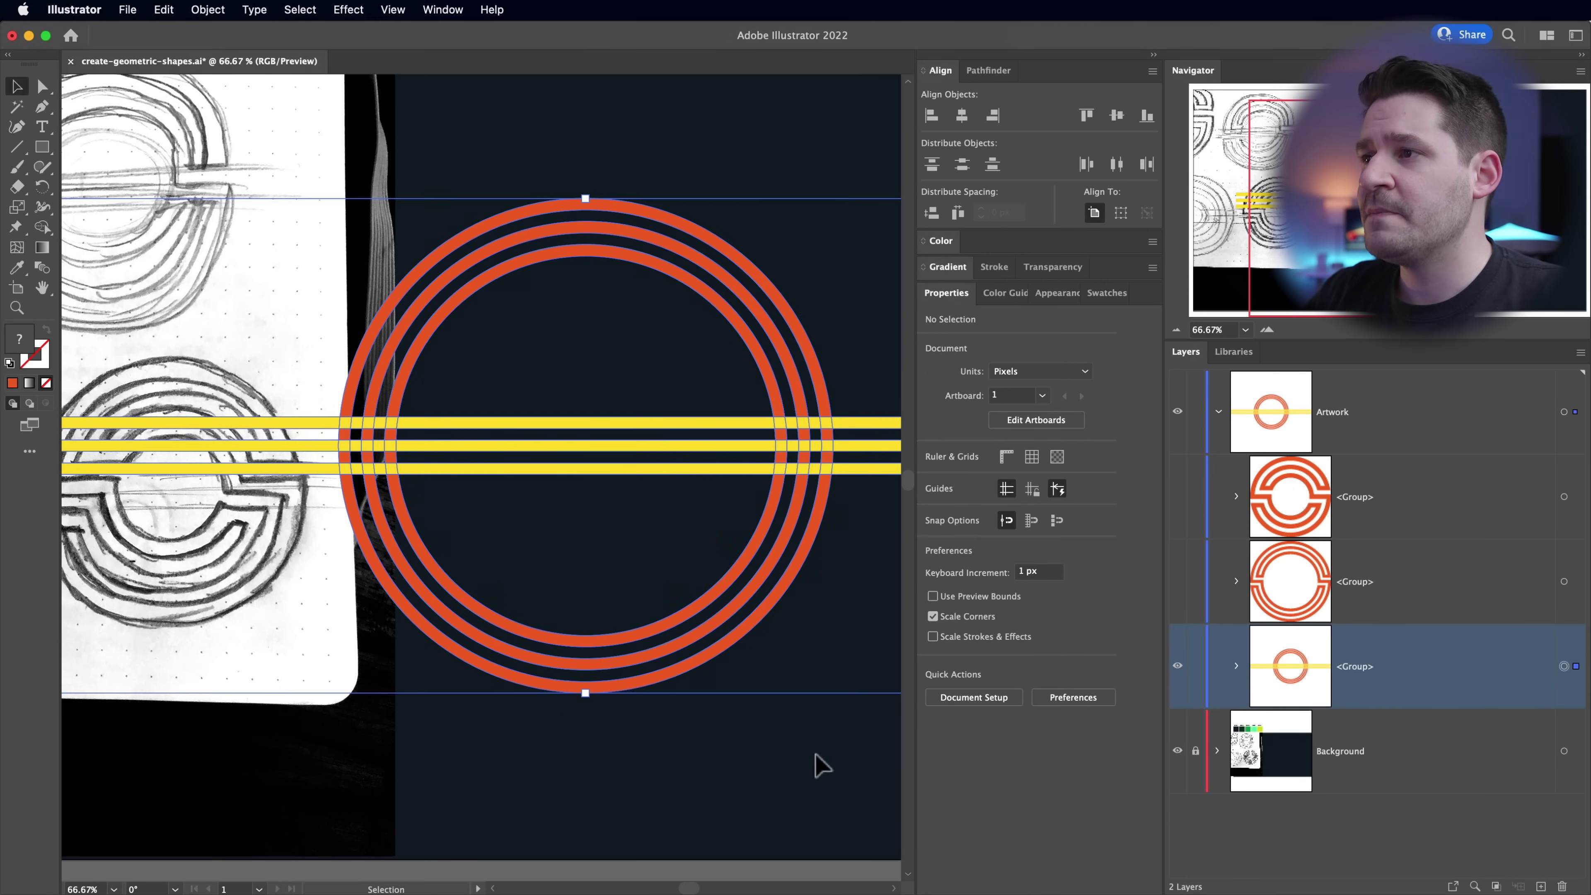
pyautogui.click(199, 7)
pyautogui.click(244, 113)
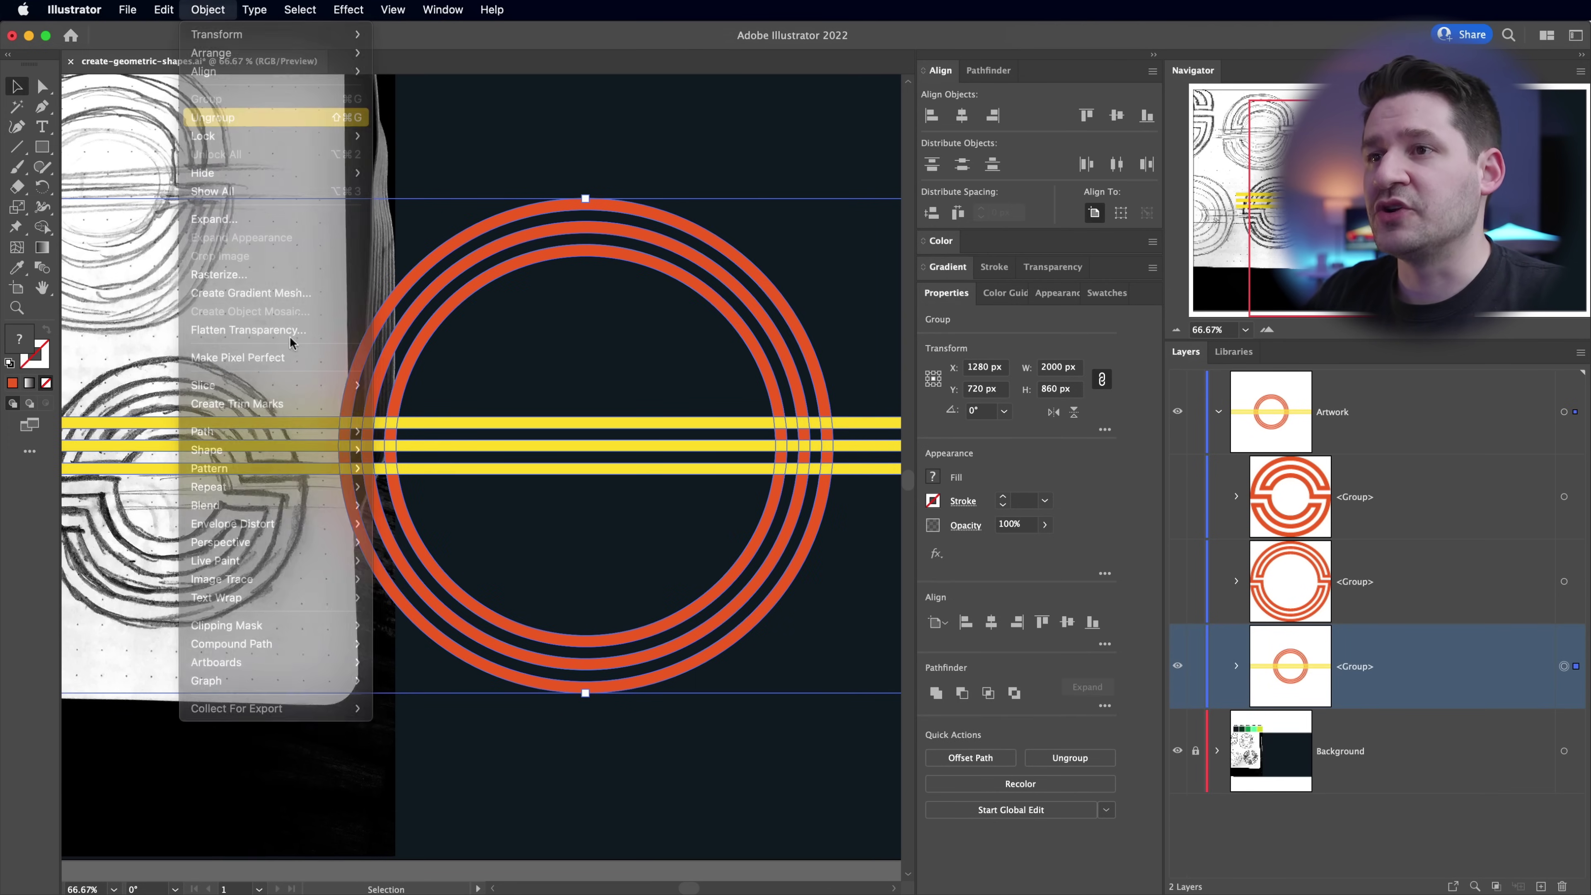
pyautogui.moveTo(127, 287); pyautogui.dragTo(217, 546)
pyautogui.press('Delete')
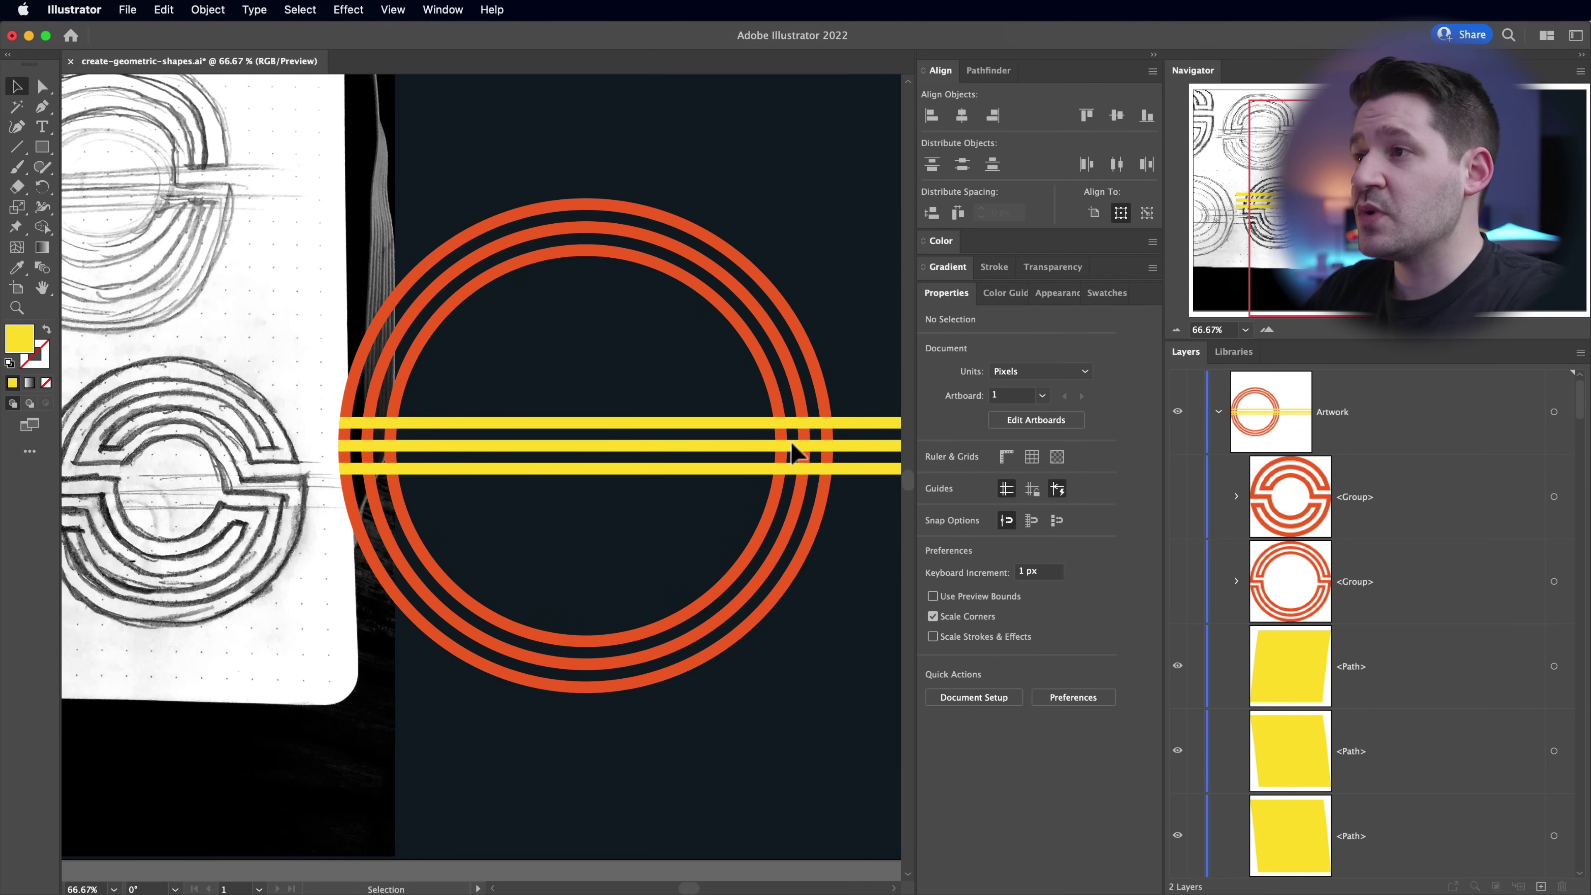
pyautogui.moveTo(857, 366); pyautogui.dragTo(853, 496)
pyautogui.press('Delete')
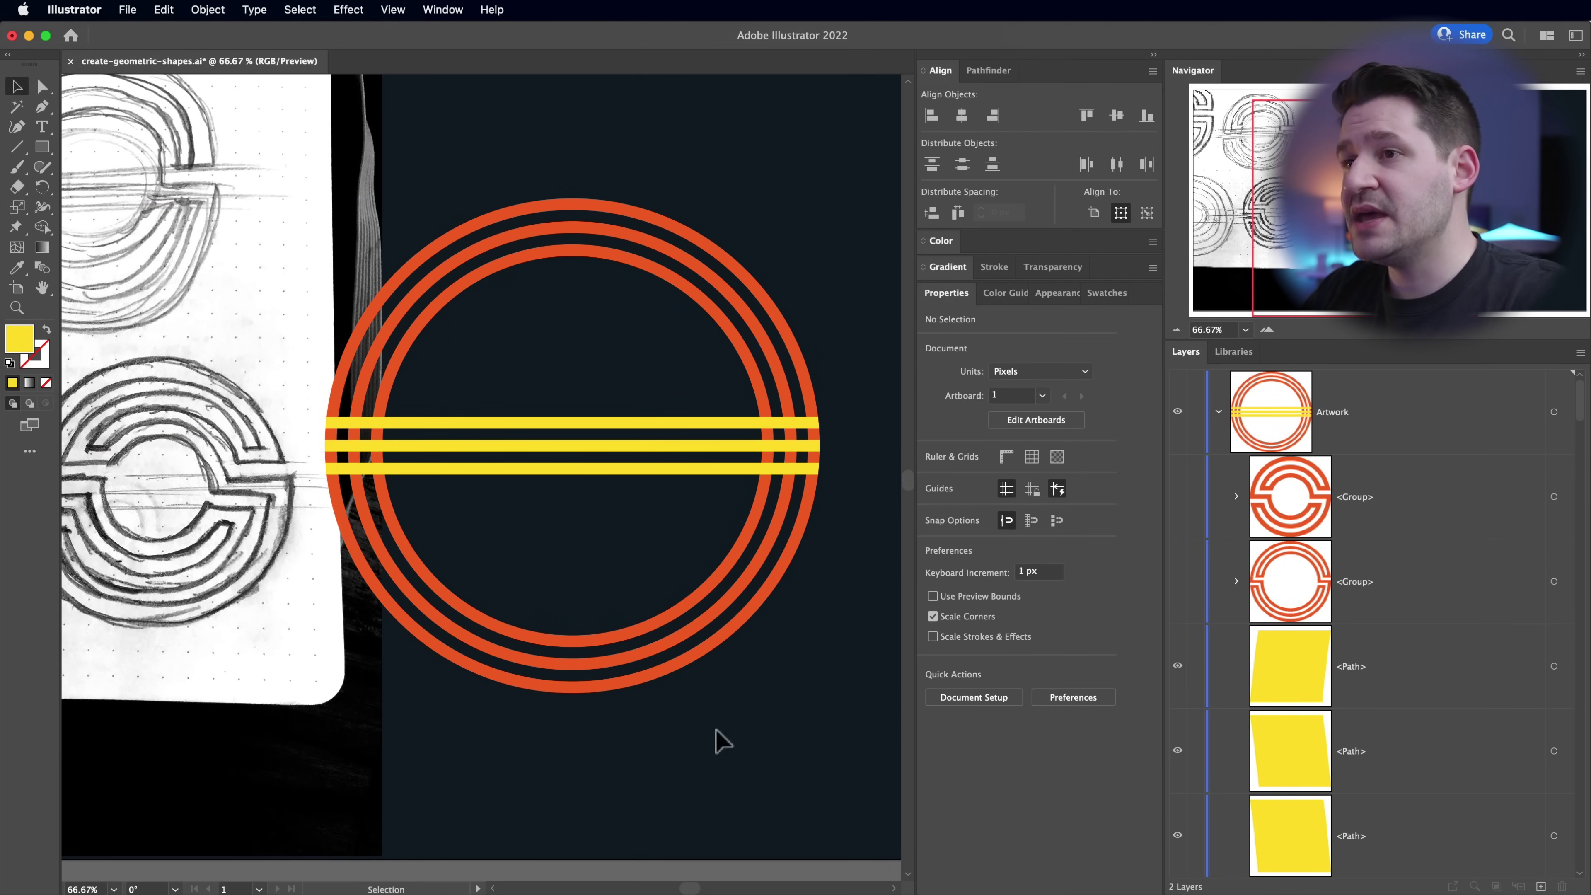
# - Delete the yellow bar sections and leftover paths spanning the inside of the innermost ring
pyautogui.moveTo(511, 352); pyautogui.dragTo(572, 576)
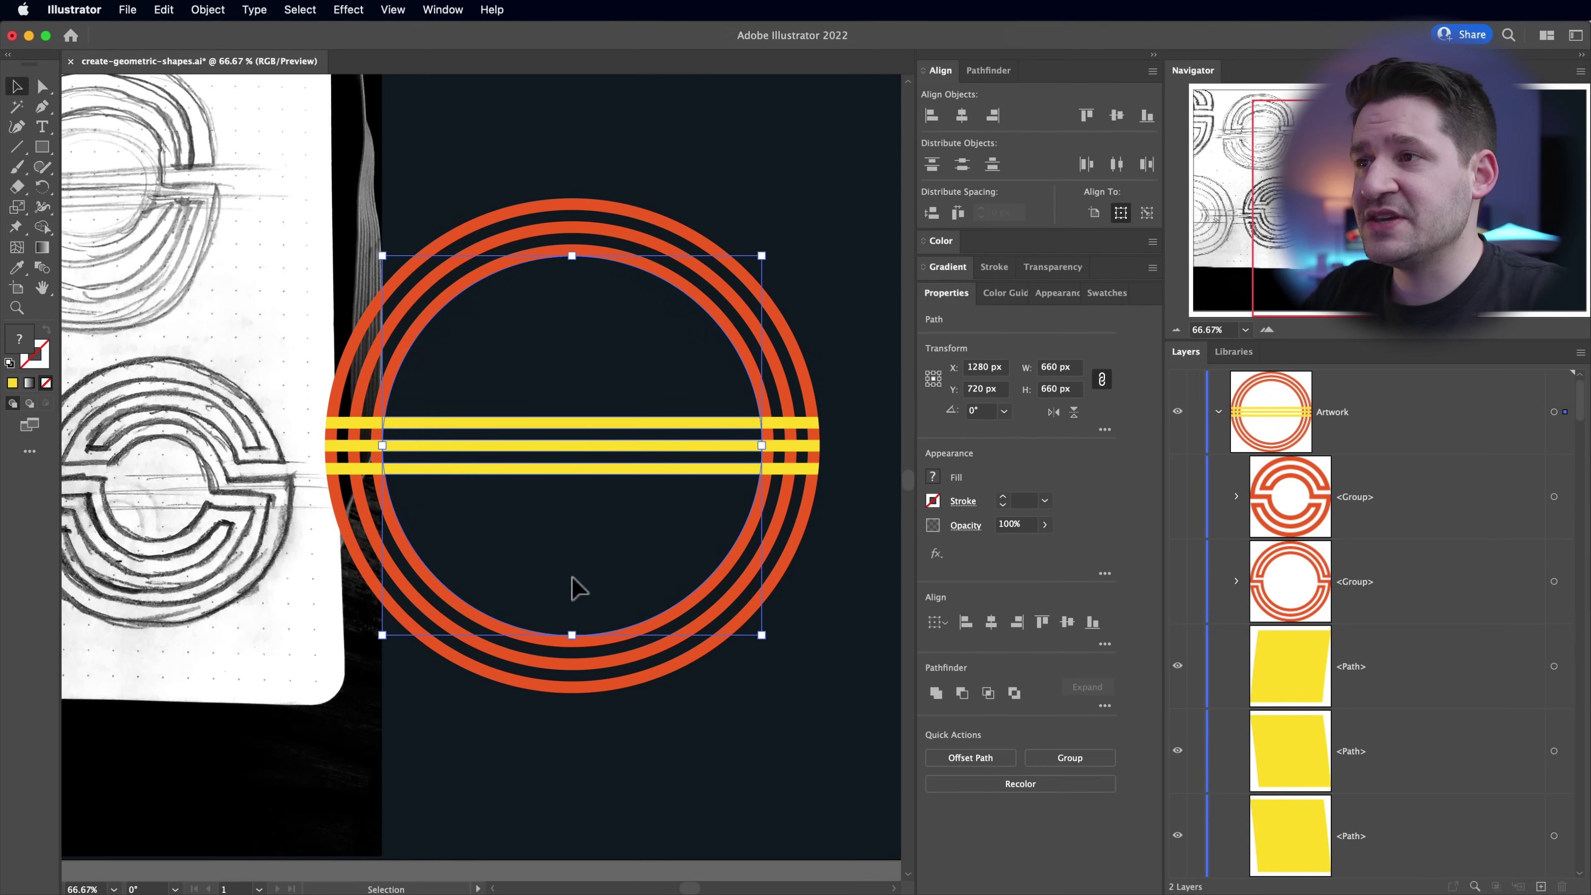
pyautogui.press('Delete')
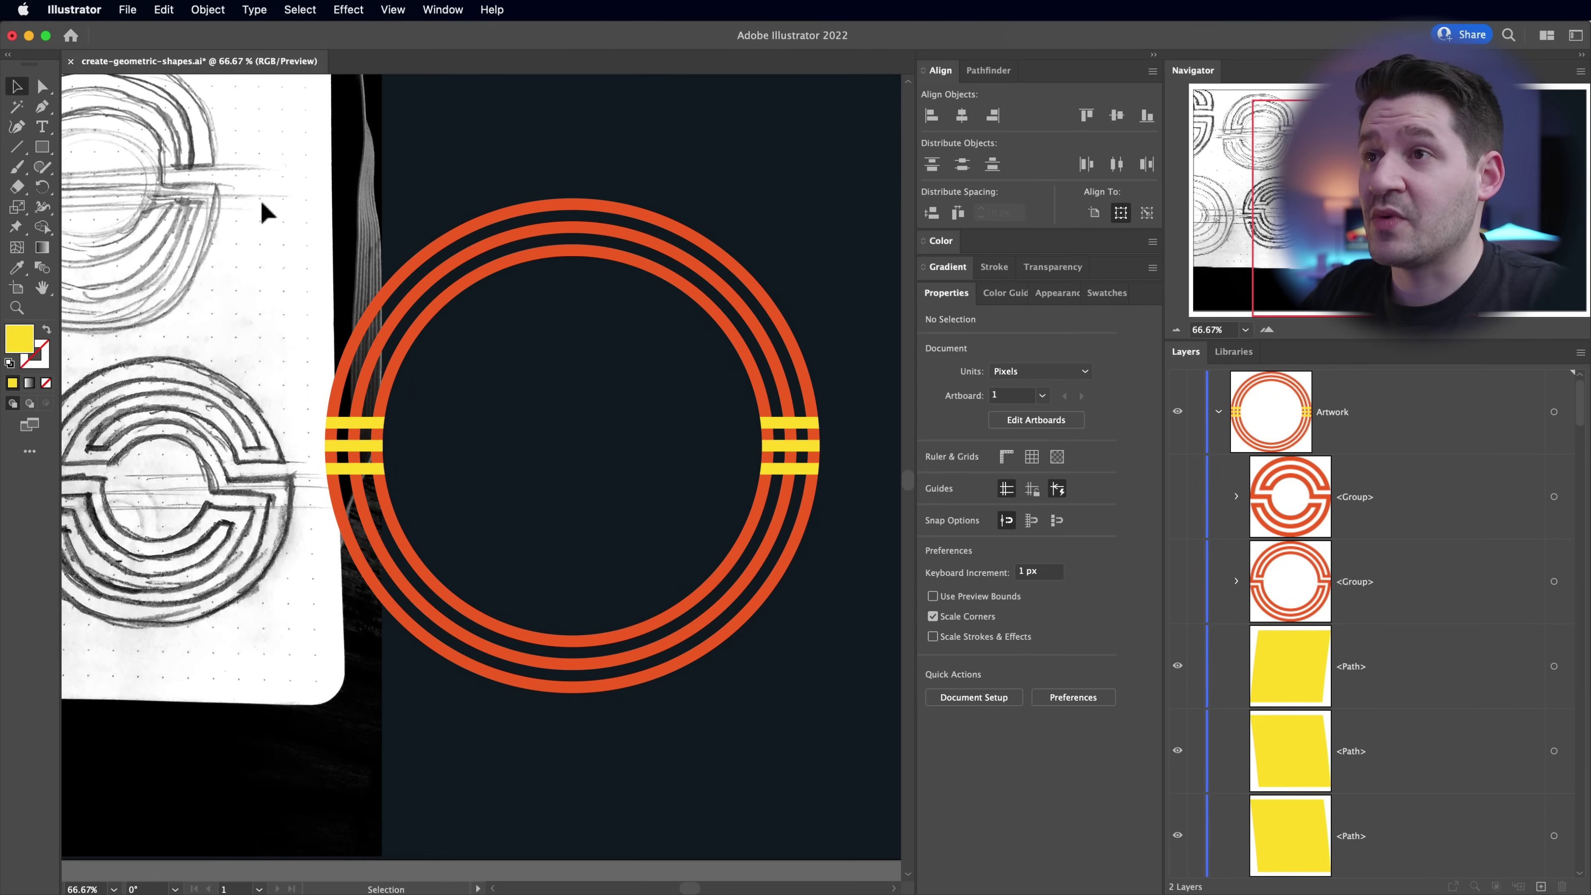
# - With the Shaper Tool, erase bar and ring pieces at the right crossing, linking the upper inner and lower outer rings through the middle bar
pyautogui.moveTo(267, 154); pyautogui.dragTo(885, 732)
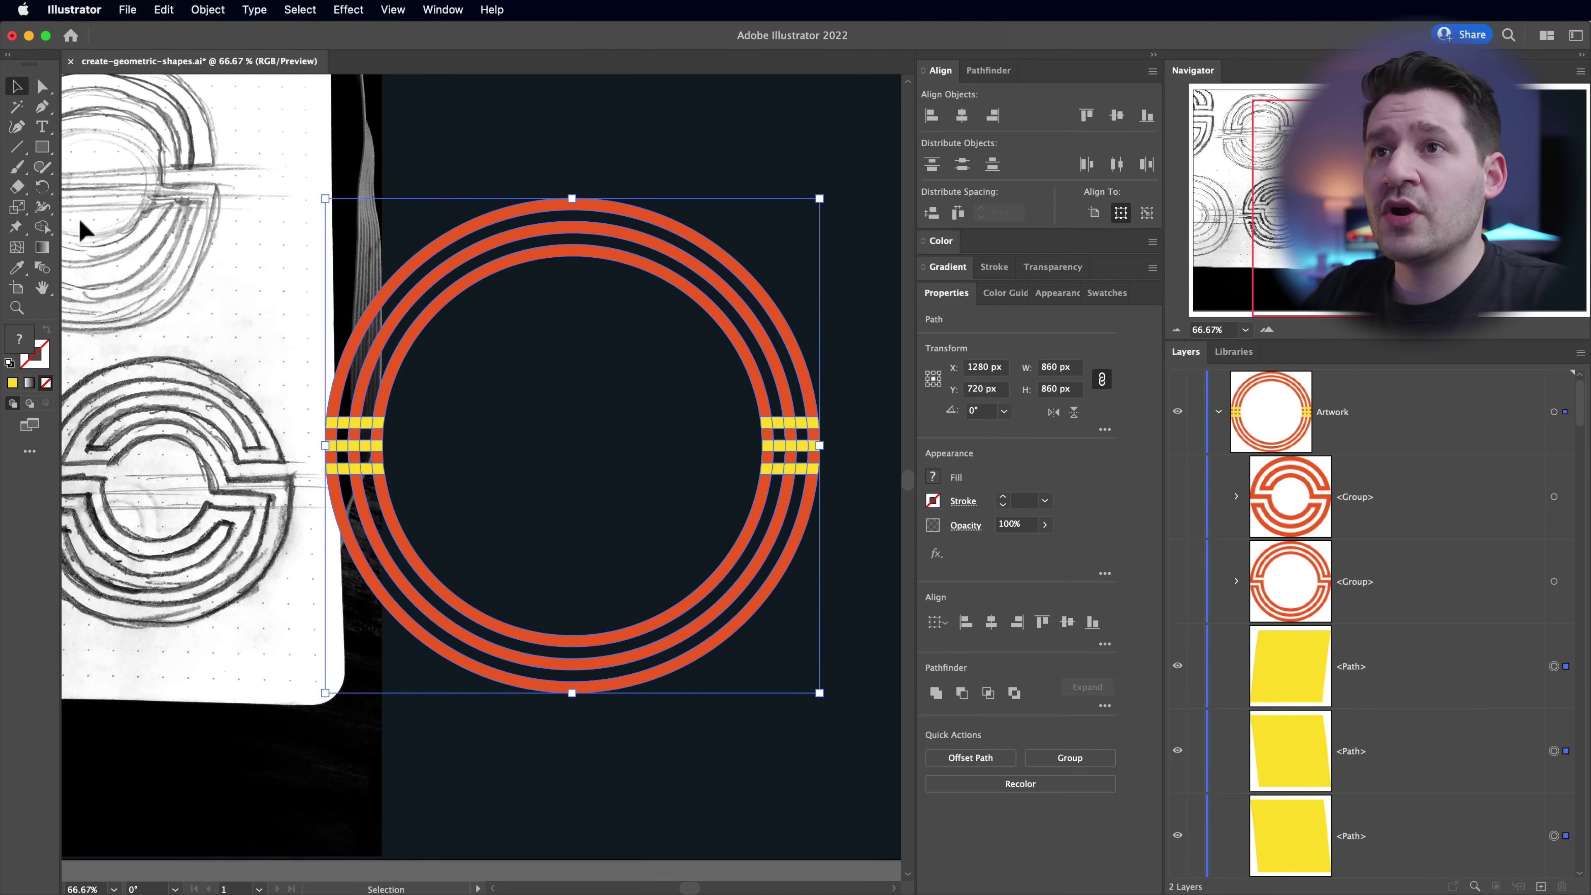
pyautogui.click(42, 168)
pyautogui.press('super+shift+a')
pyautogui.press('z')
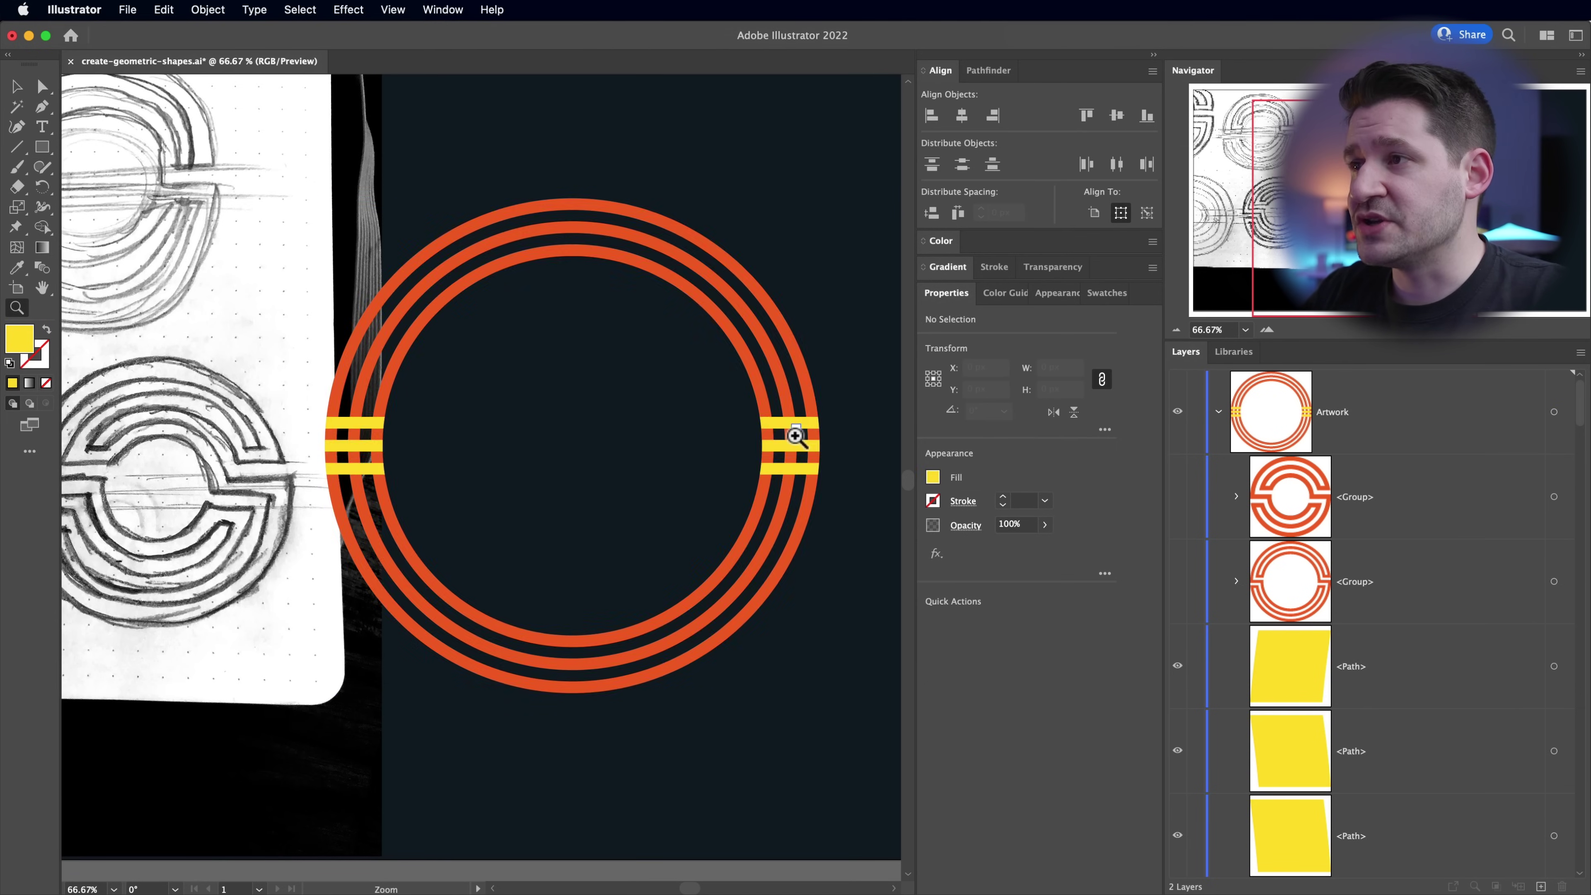
pyautogui.click(794, 437)
pyautogui.click(503, 500)
pyautogui.click(478, 472)
pyautogui.hotkey('shift', 'n')
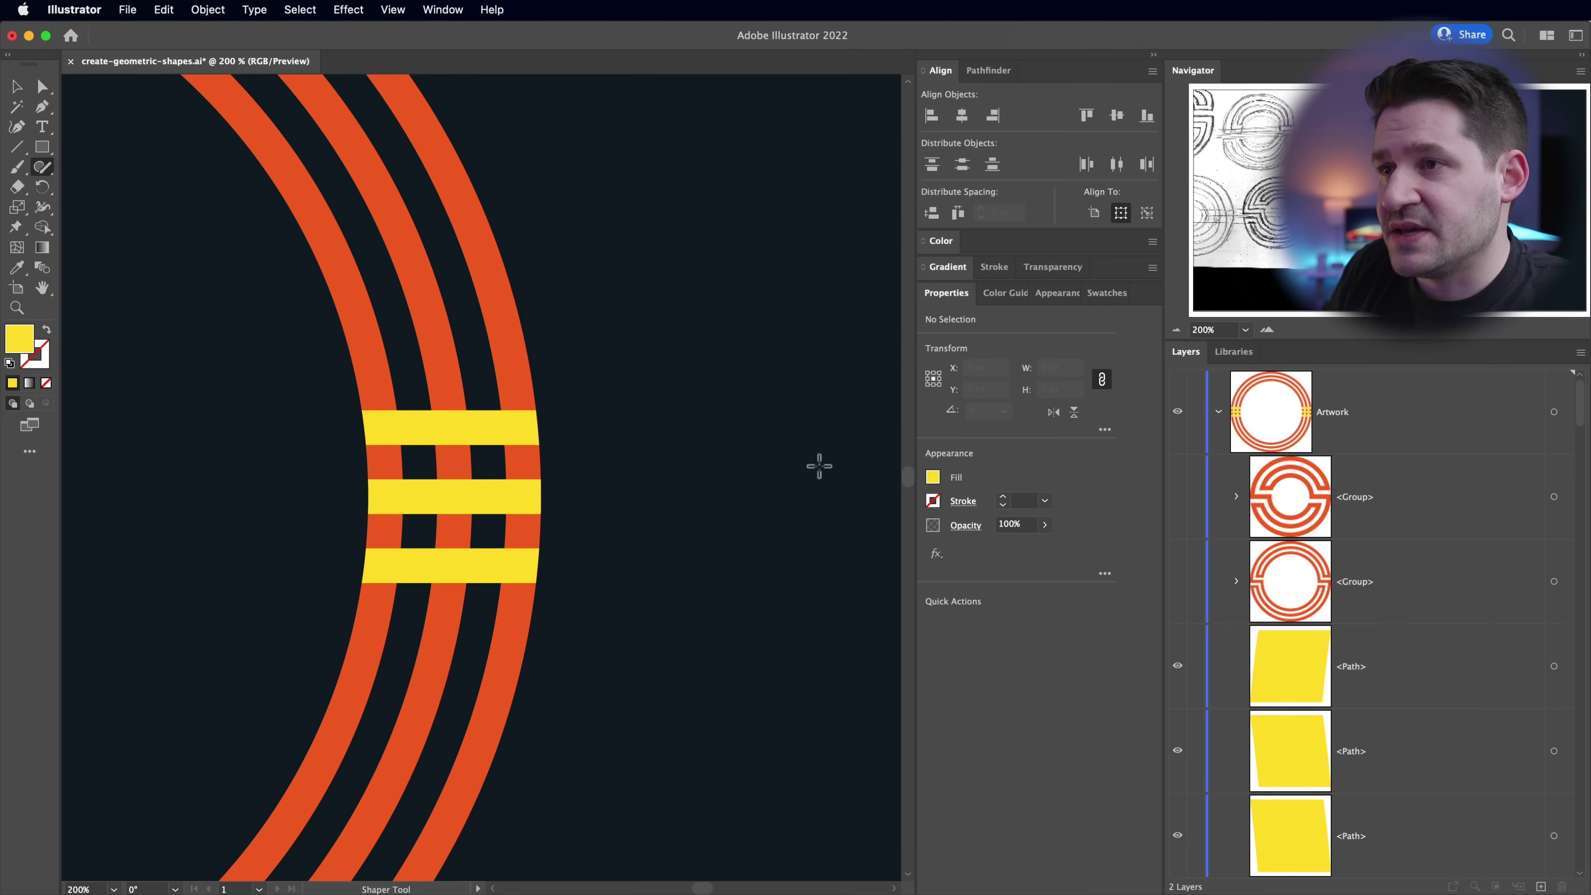
pyautogui.moveTo(568, 484)
pyautogui.mouseDown()
pyautogui.moveTo(669, 482)
pyautogui.moveTo(529, 463)
pyautogui.moveTo(533, 415)
pyautogui.mouseUp()
pyautogui.moveTo(483, 530)
pyautogui.mouseDown()
pyautogui.moveTo(582, 527)
pyautogui.moveTo(606, 545)
pyautogui.moveTo(597, 605)
pyautogui.mouseUp()
# - With the Shaper Tool, erase bar and ring pieces at the left crossing, linking the upper outer and lower inner rings through the middle bar
pyautogui.moveTo(422, 559); pyautogui.dragTo(867, 542)
pyautogui.moveTo(527, 547)
pyautogui.mouseDown()
pyautogui.moveTo(1088, 509)
pyautogui.moveTo(737, 581)
pyautogui.mouseUp()
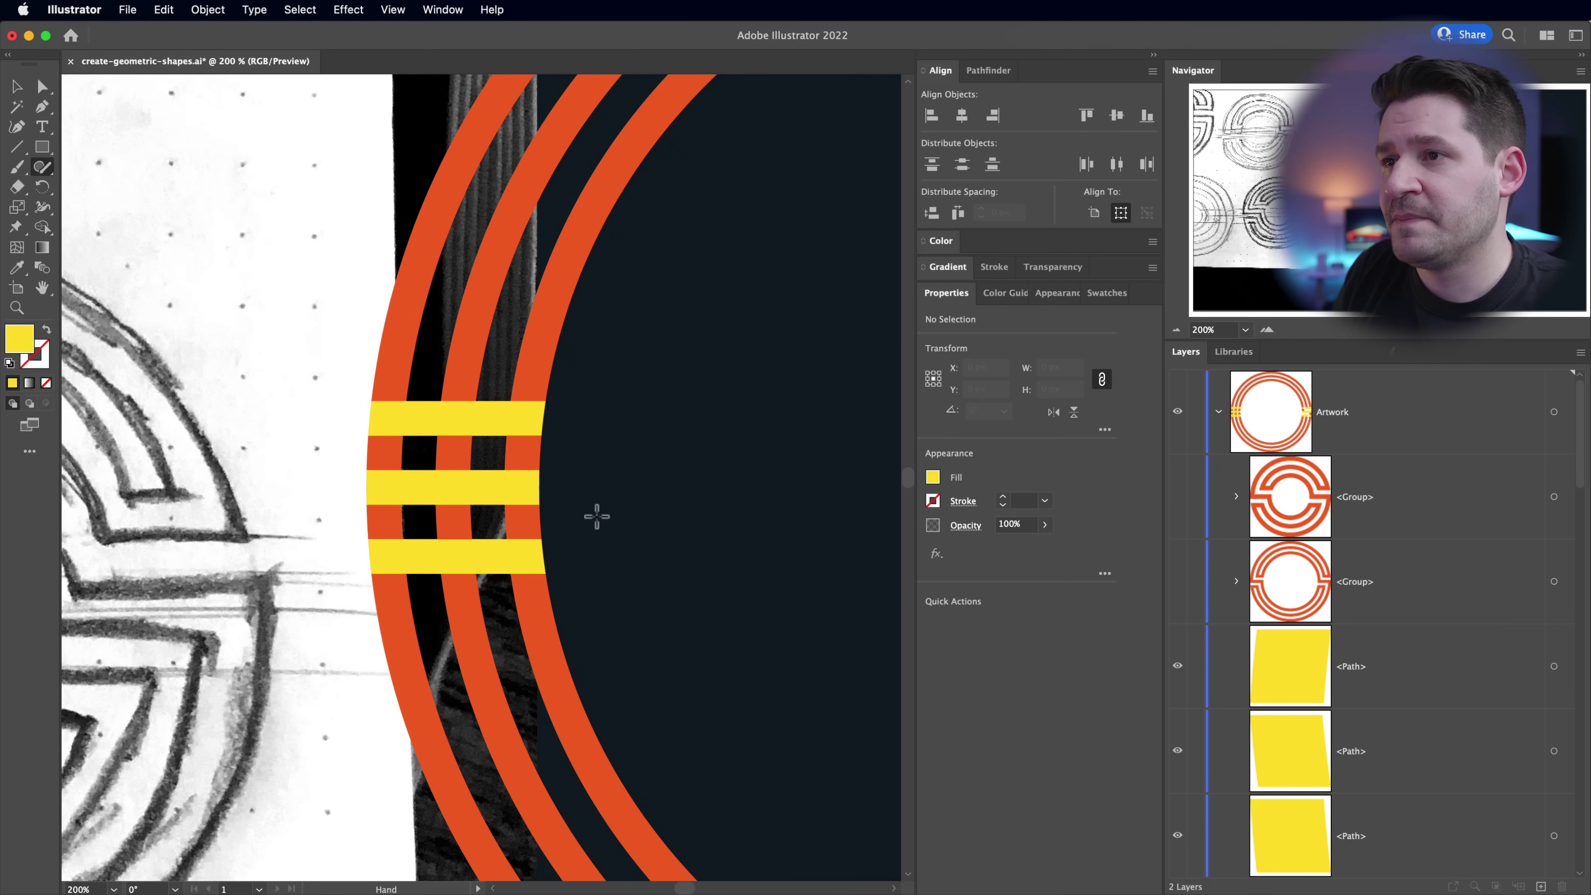
pyautogui.moveTo(503, 463); pyautogui.dragTo(426, 449)
pyautogui.moveTo(359, 523)
pyautogui.mouseDown()
pyautogui.moveTo(505, 543)
pyautogui.moveTo(499, 583)
pyautogui.mouseUp()
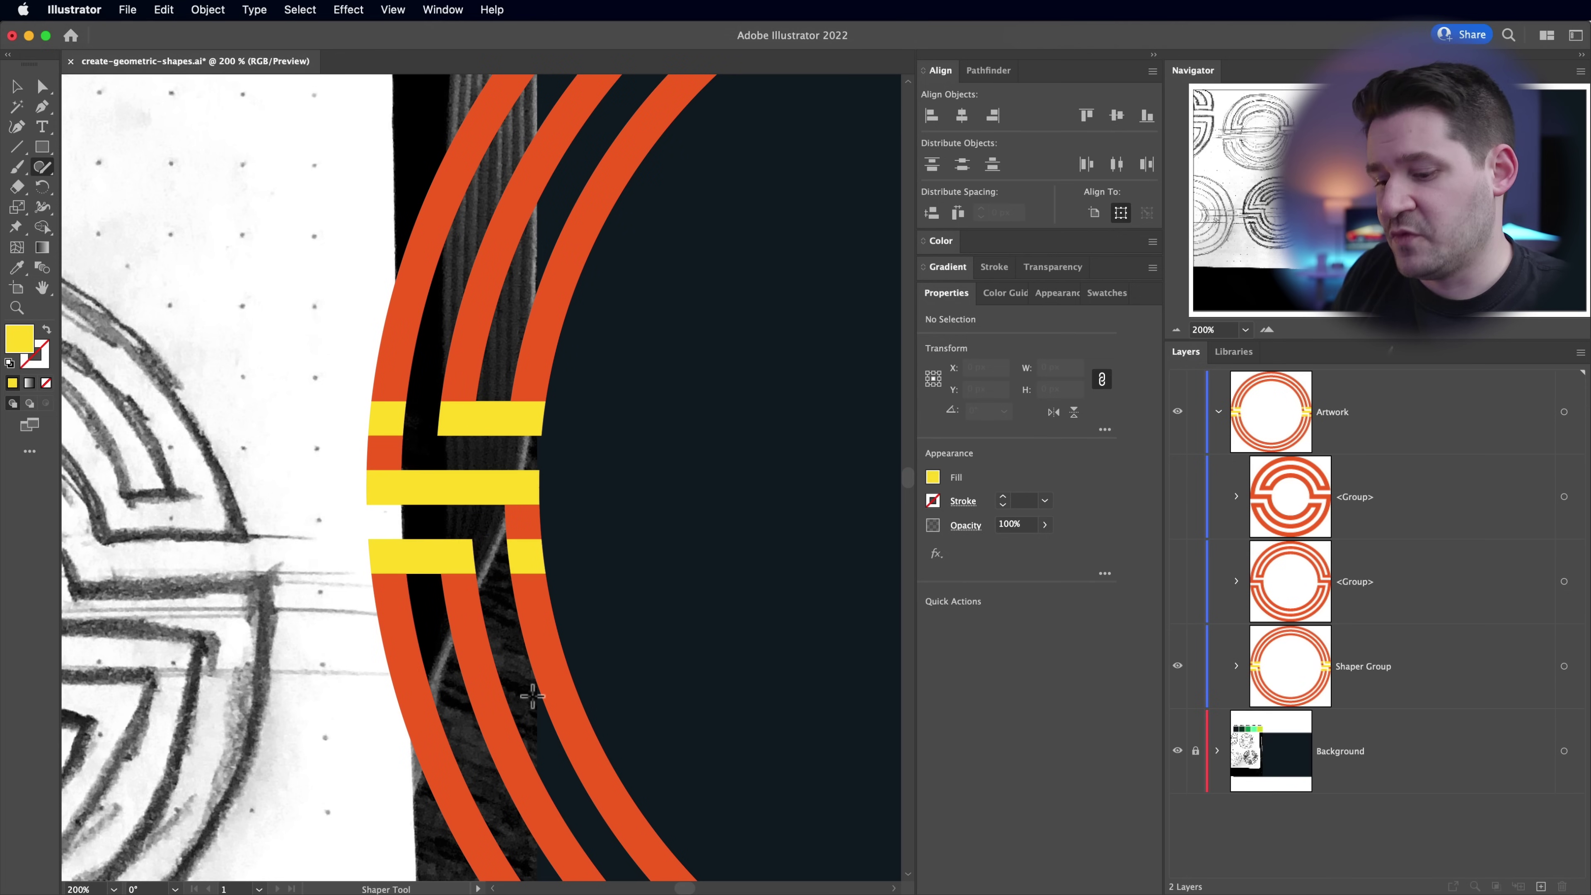
# - Select the whole outer Shaper Group and fill it with the orange swatch
pyautogui.press('super+minus')
pyautogui.press('super+minus')
pyautogui.press('super+minus')
pyautogui.press('super+minus')
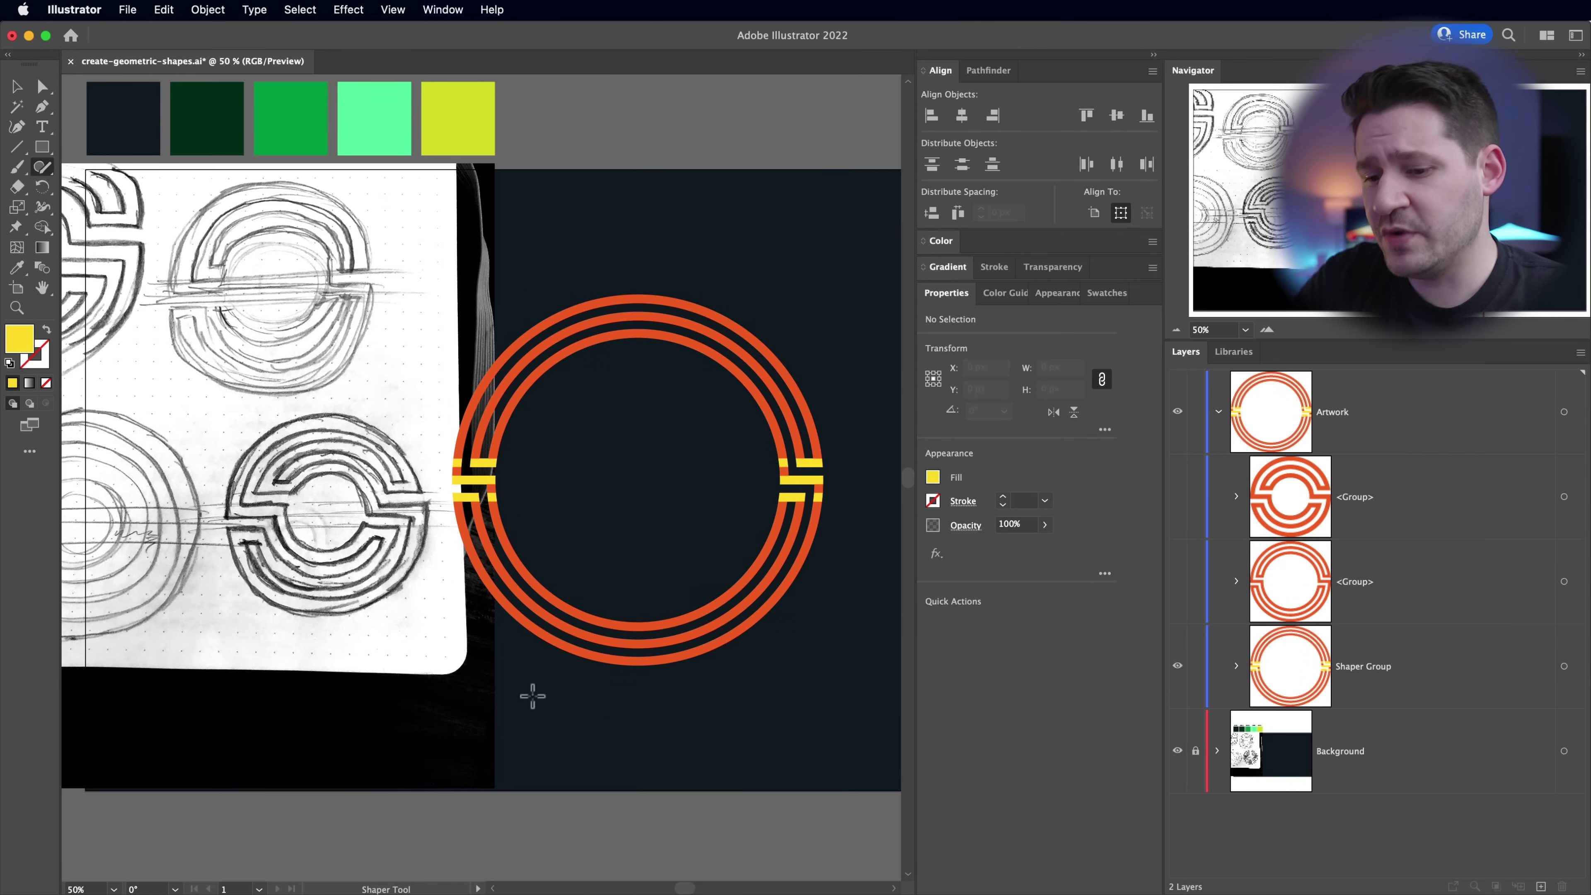
pyautogui.press('v')
pyautogui.moveTo(409, 281); pyautogui.dragTo(768, 697)
pyautogui.press('space')
pyautogui.moveTo(592, 710); pyautogui.dragTo(587, 715)
pyautogui.click(1087, 293)
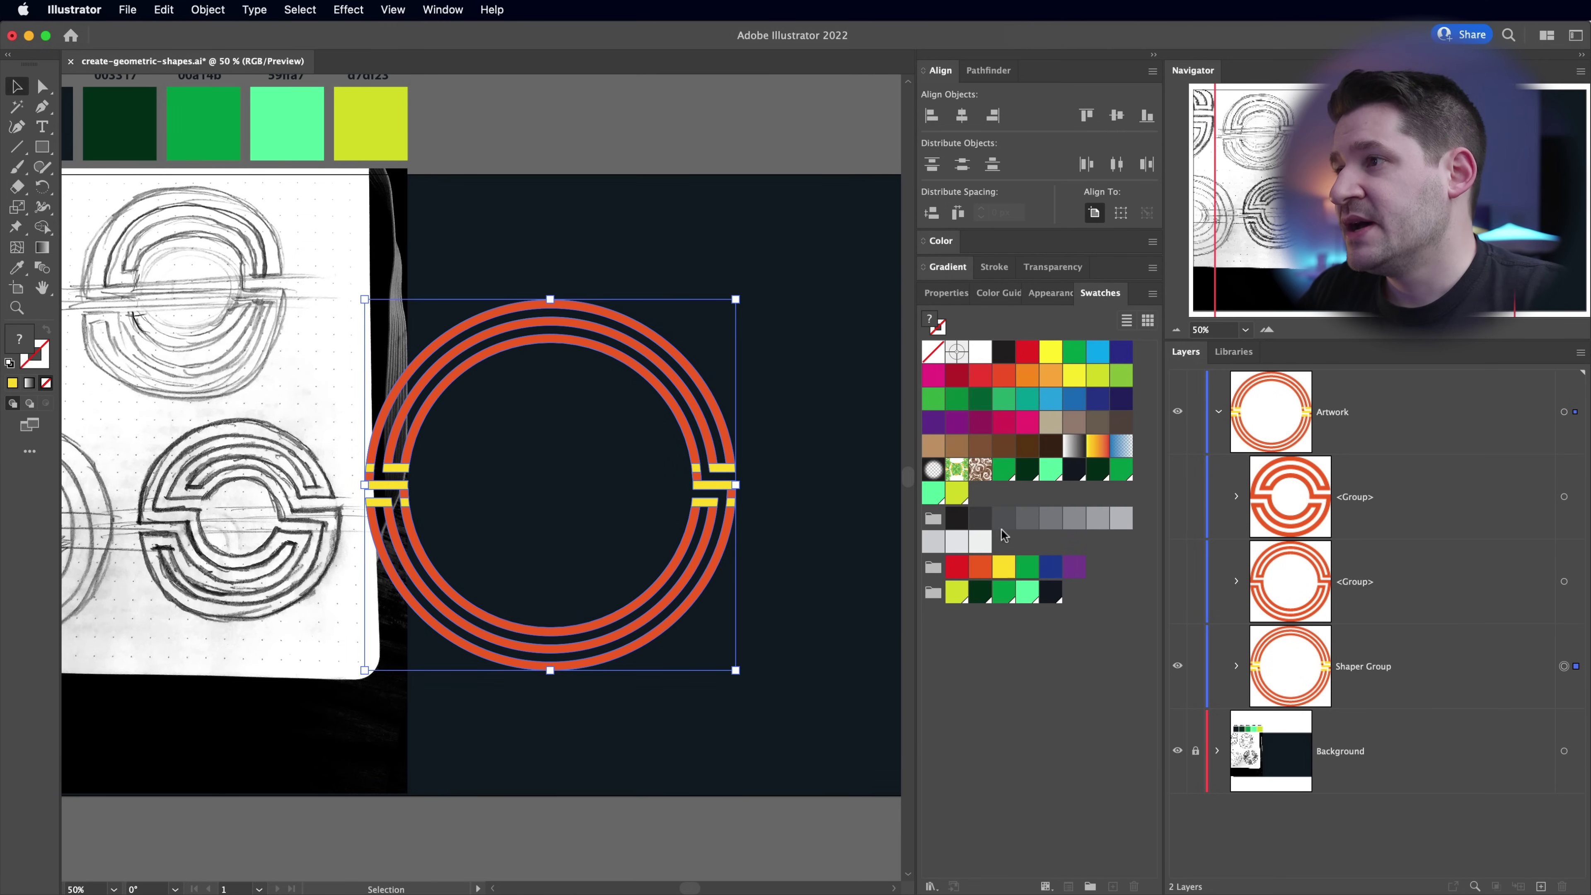
pyautogui.click(980, 567)
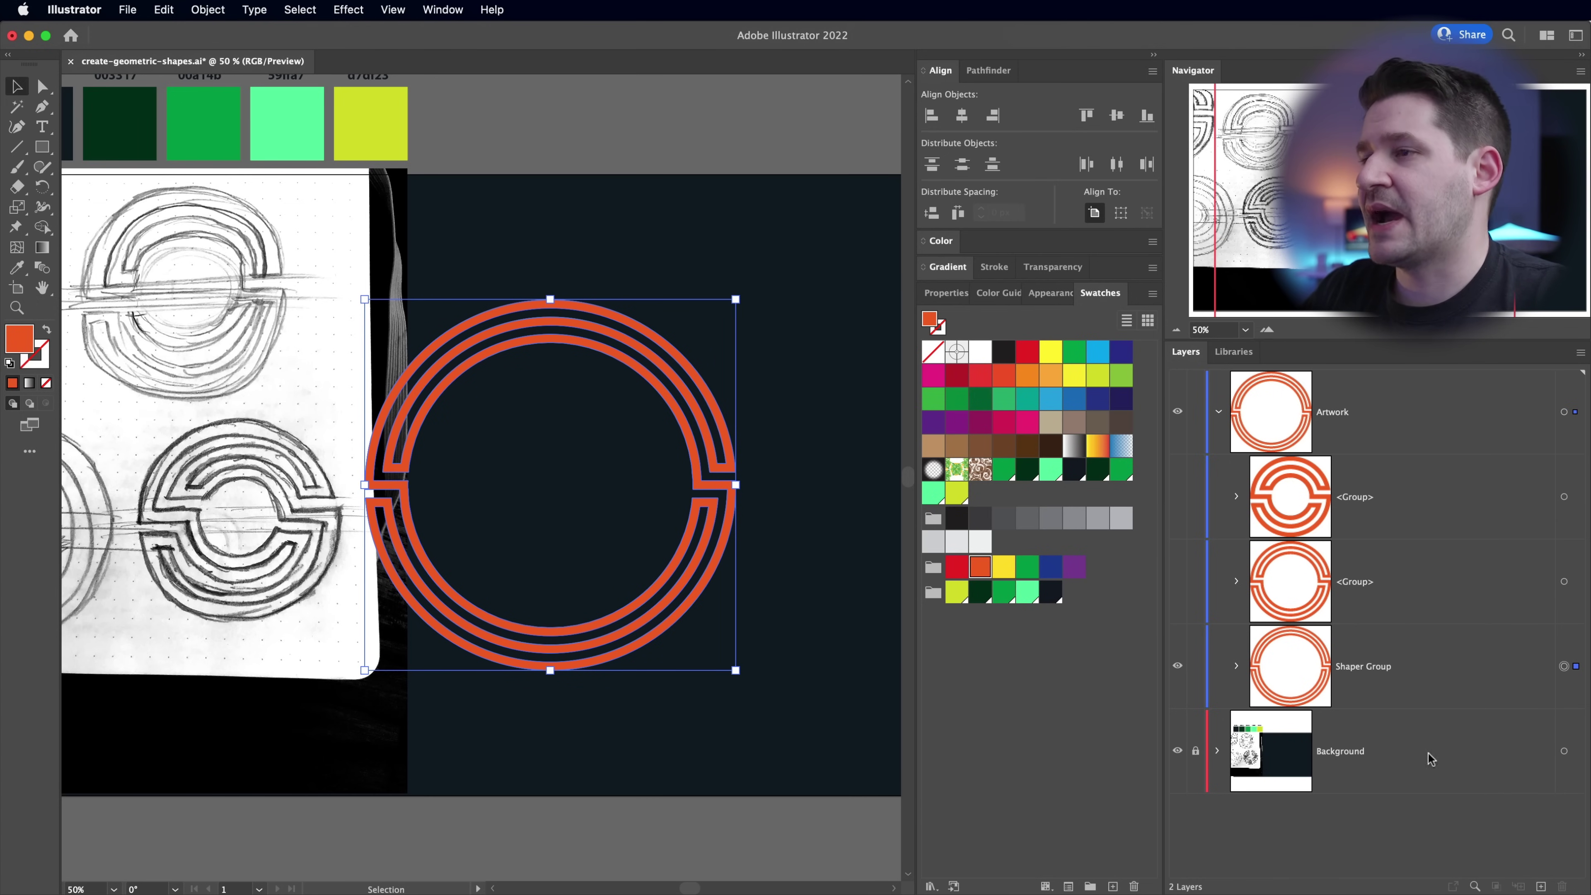
# - Expand the outer Shaper Group with only Object enabled, and show the two hidden inner groups alongside it
pyautogui.click(213, 10)
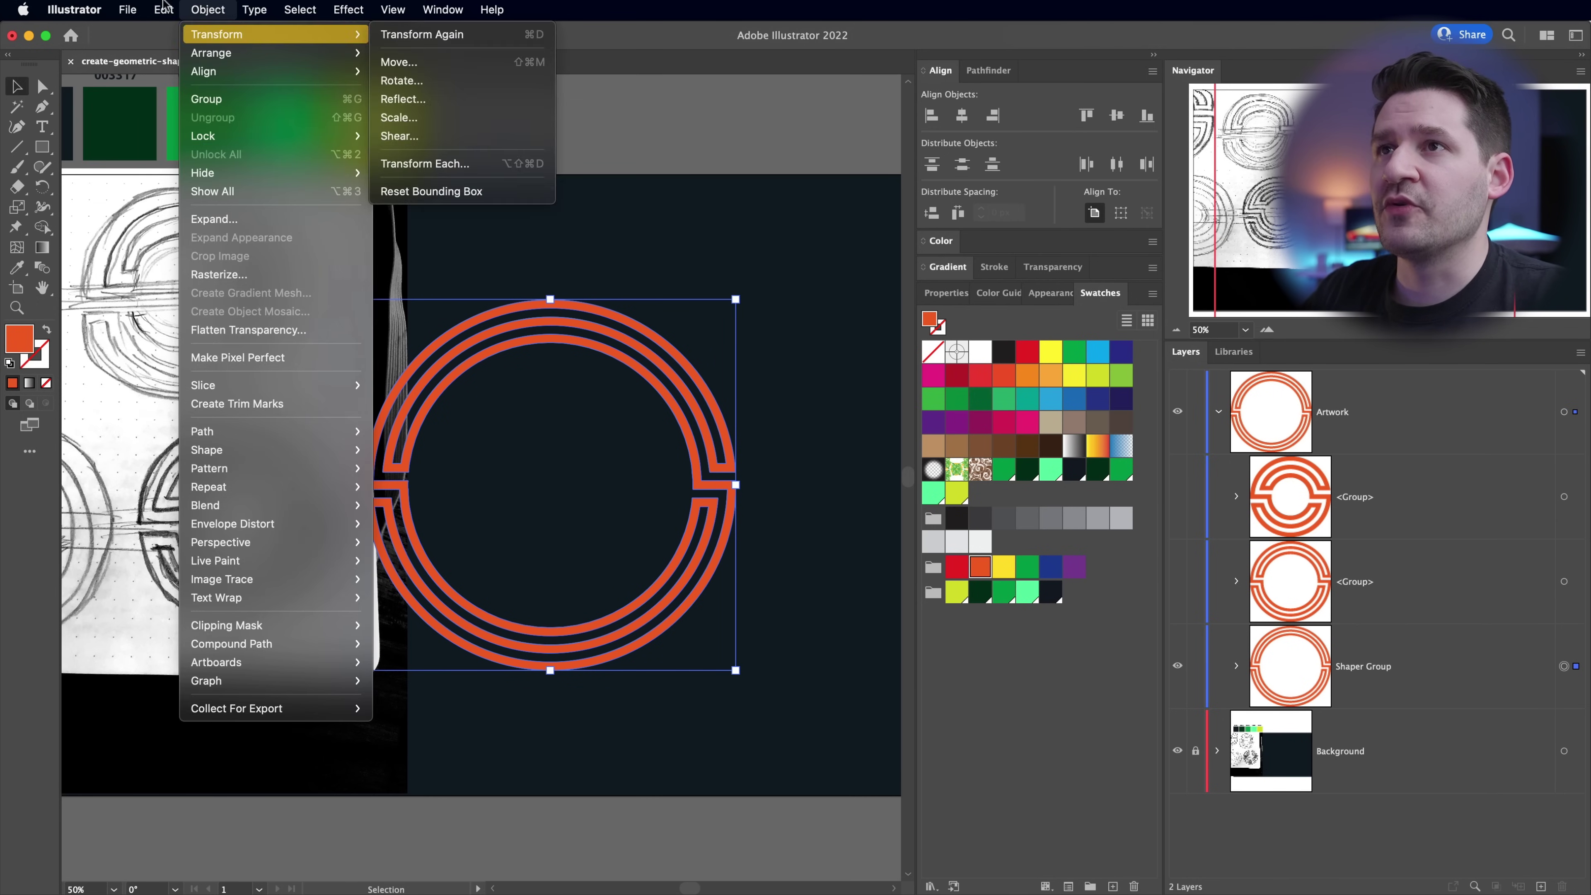
pyautogui.click(272, 219)
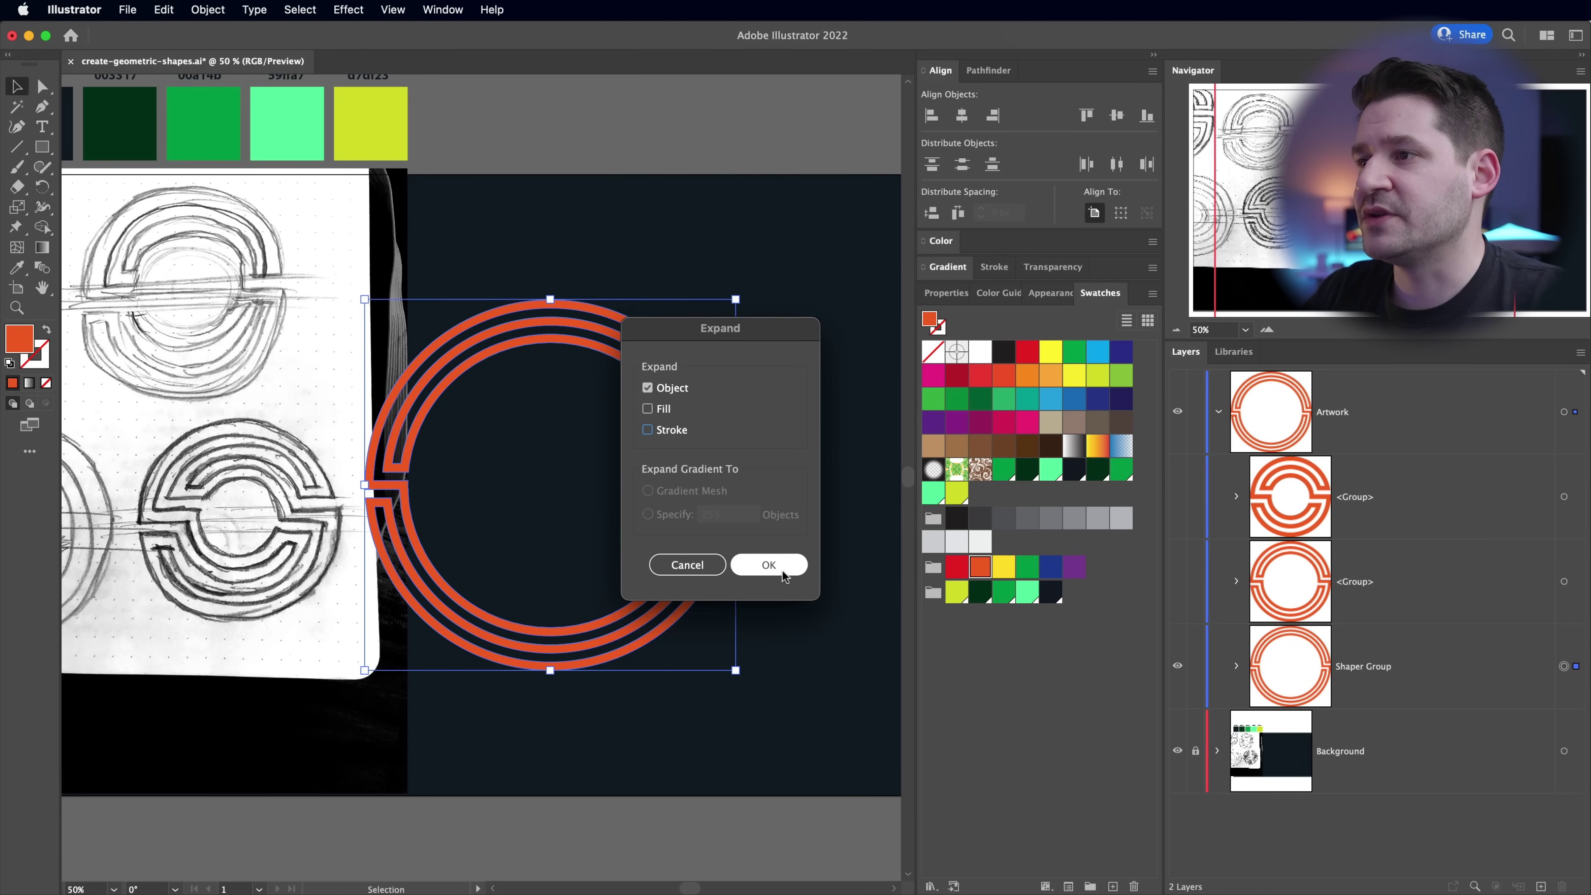
pyautogui.click(769, 564)
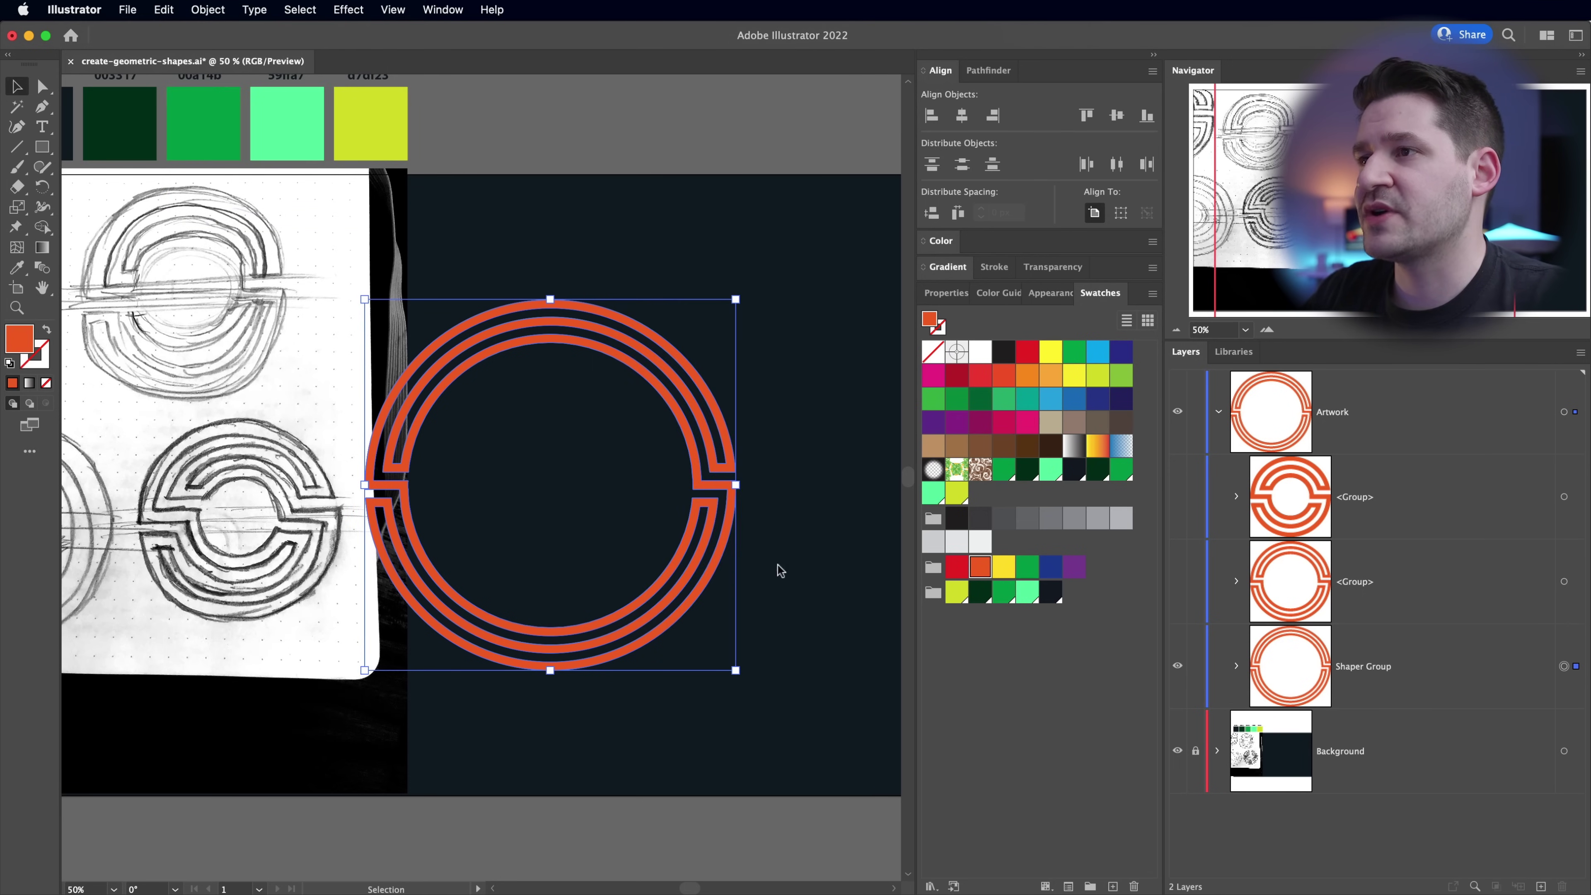
pyautogui.click(1178, 581)
pyautogui.click(1178, 496)
pyautogui.click(706, 756)
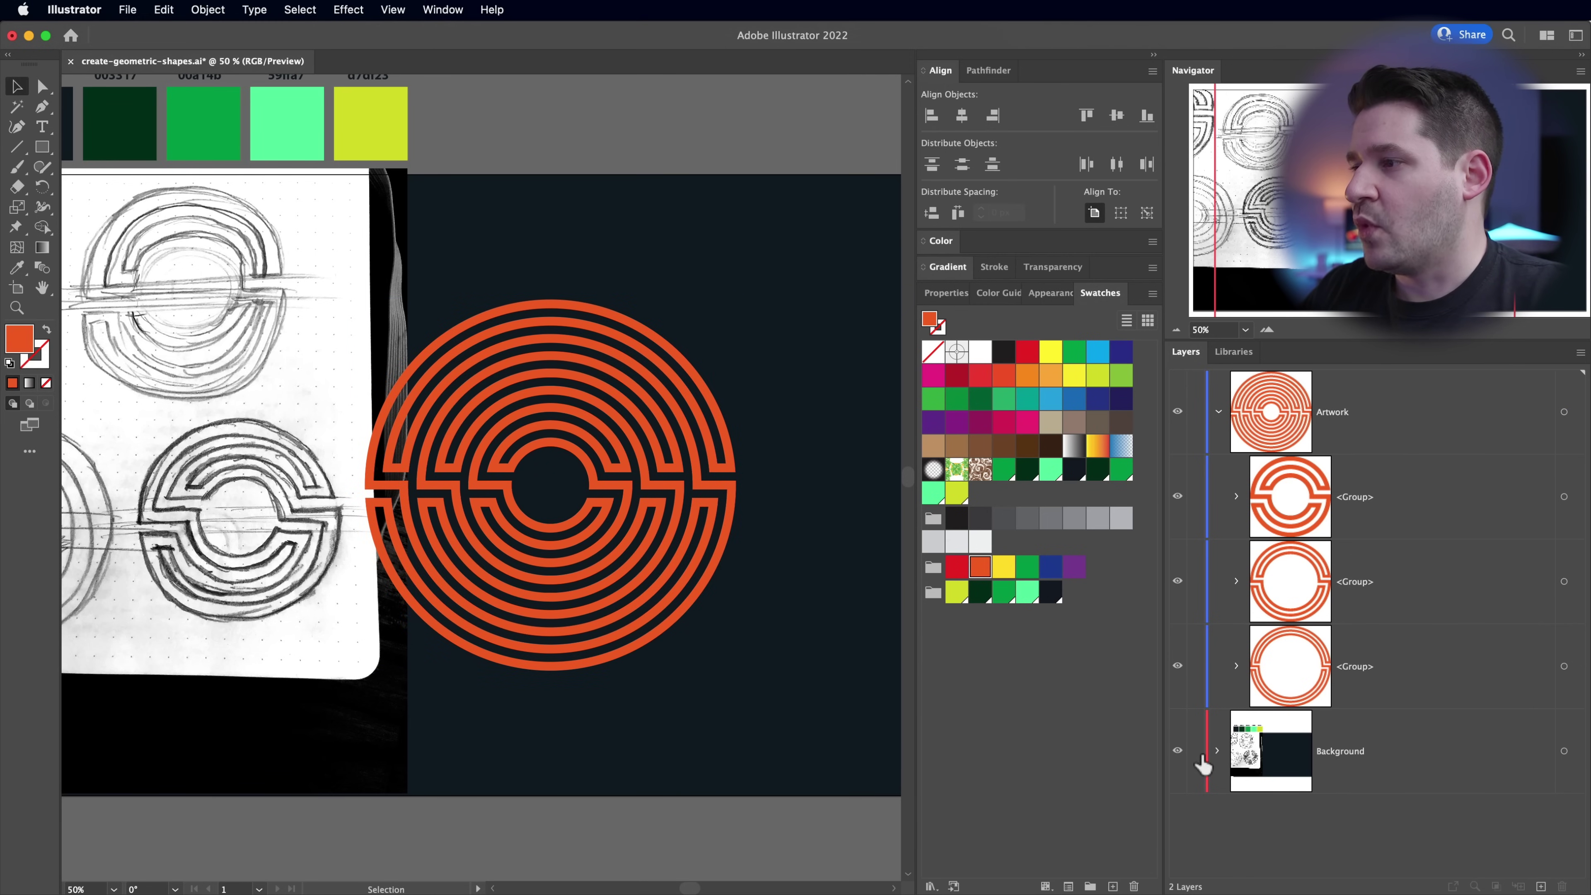
# - Hide the linked sketch file in the Background layer and collapse the layer again
pyautogui.click(1216, 755)
pyautogui.scroll(-1, 1206, 765)
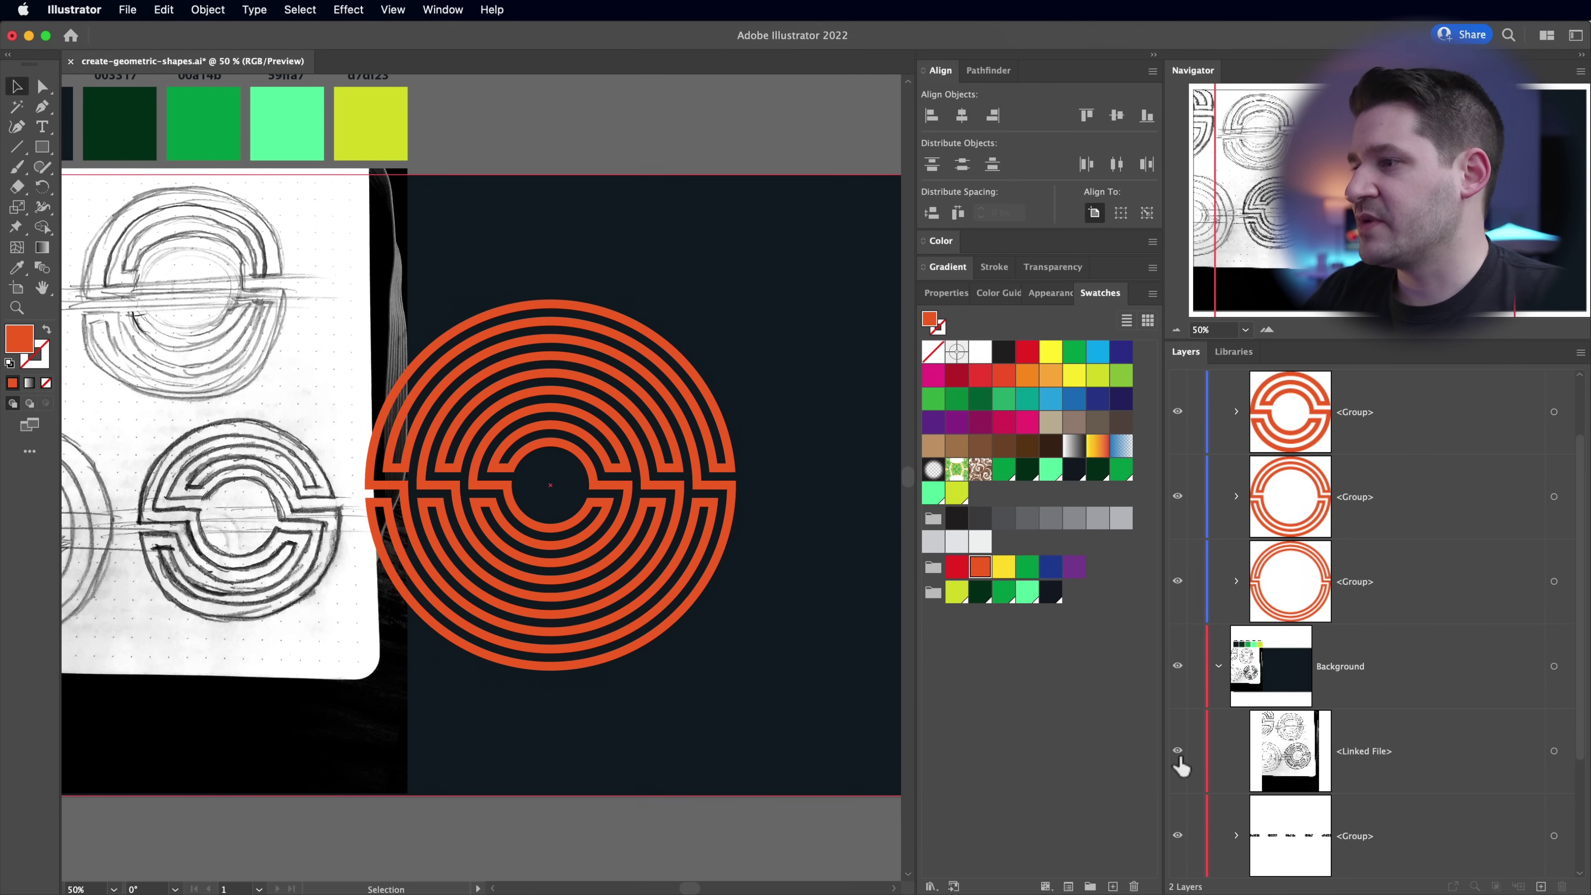
pyautogui.click(1178, 751)
pyautogui.click(1217, 667)
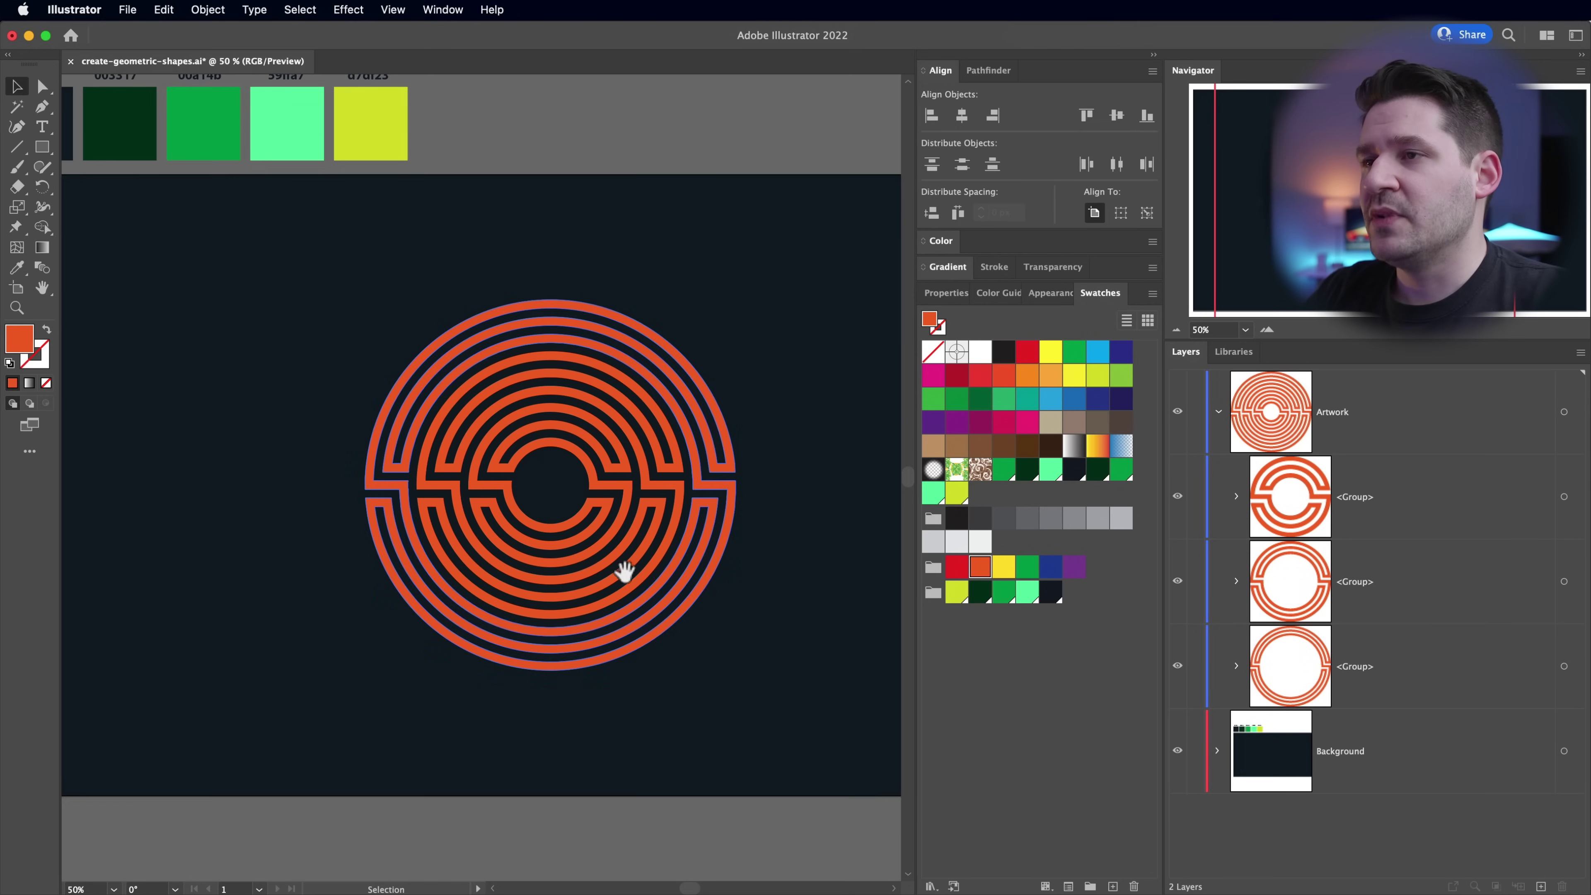
pyautogui.moveTo(626, 572); pyautogui.dragTo(559, 616)
pyautogui.click(789, 635)
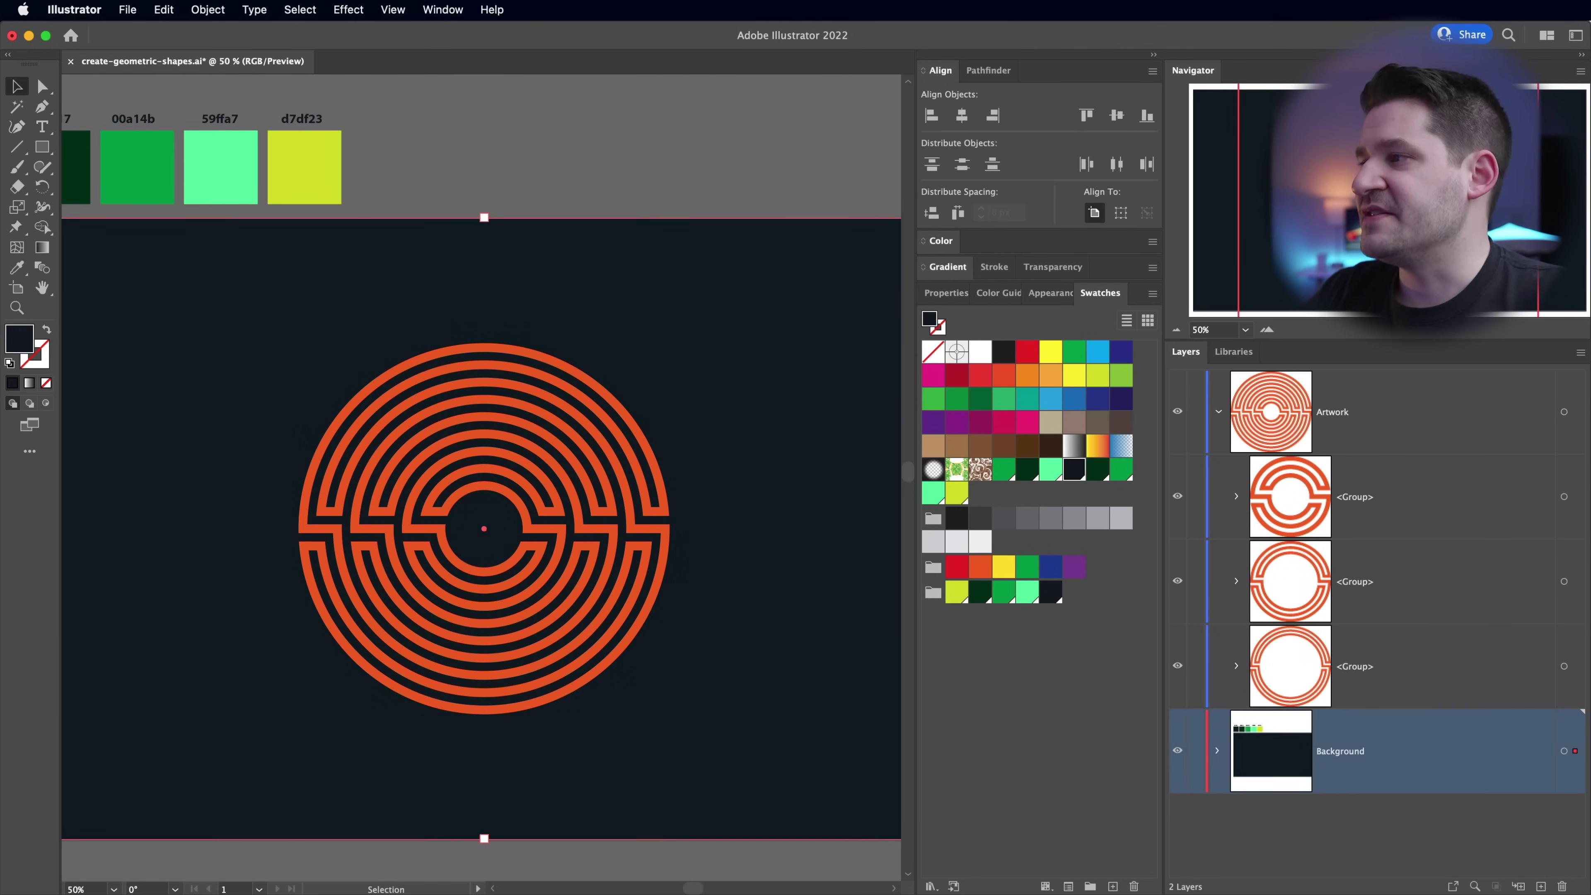
# - Rotate the middle ring group by 90°
pyautogui.click(1564, 582)
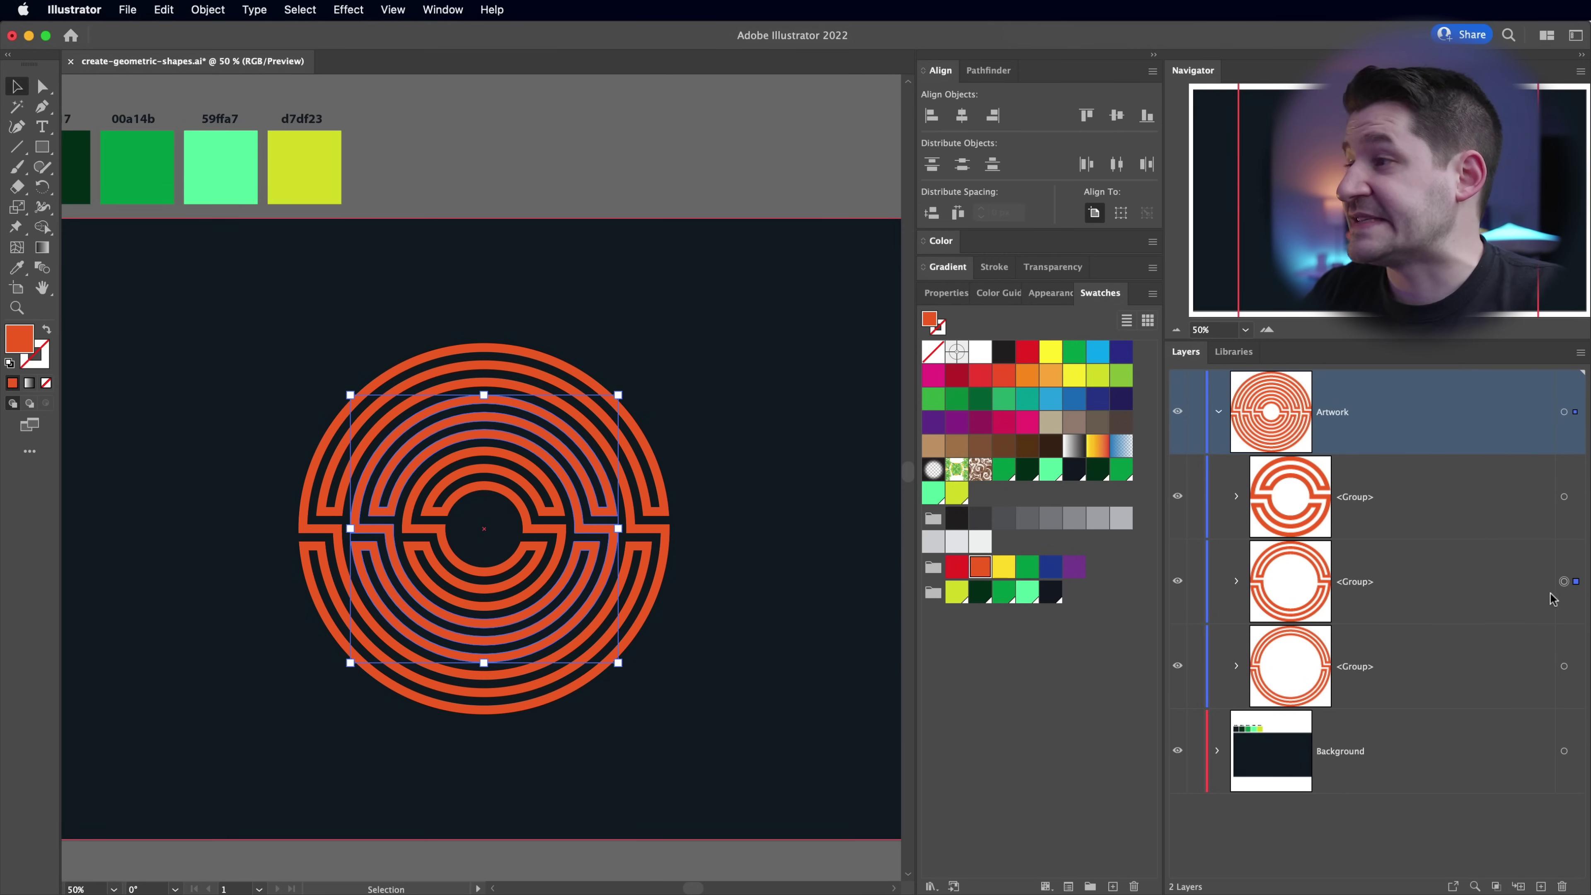
pyautogui.click(207, 9)
pyautogui.moveTo(220, 34)
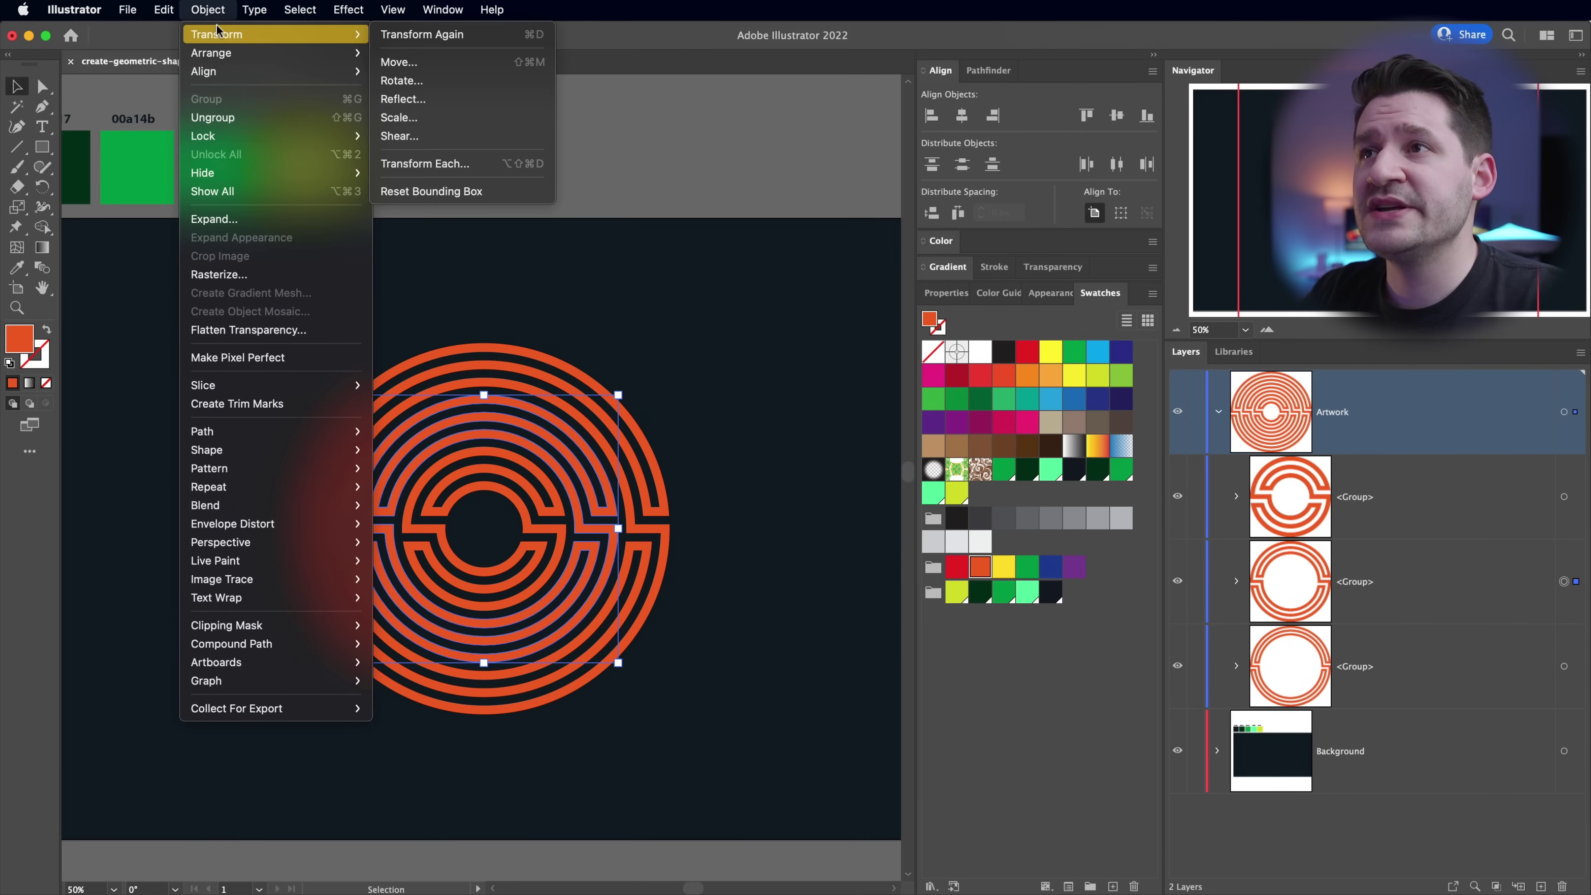
pyautogui.click(386, 80)
pyautogui.moveTo(1405, 758); pyautogui.dragTo(926, 487)
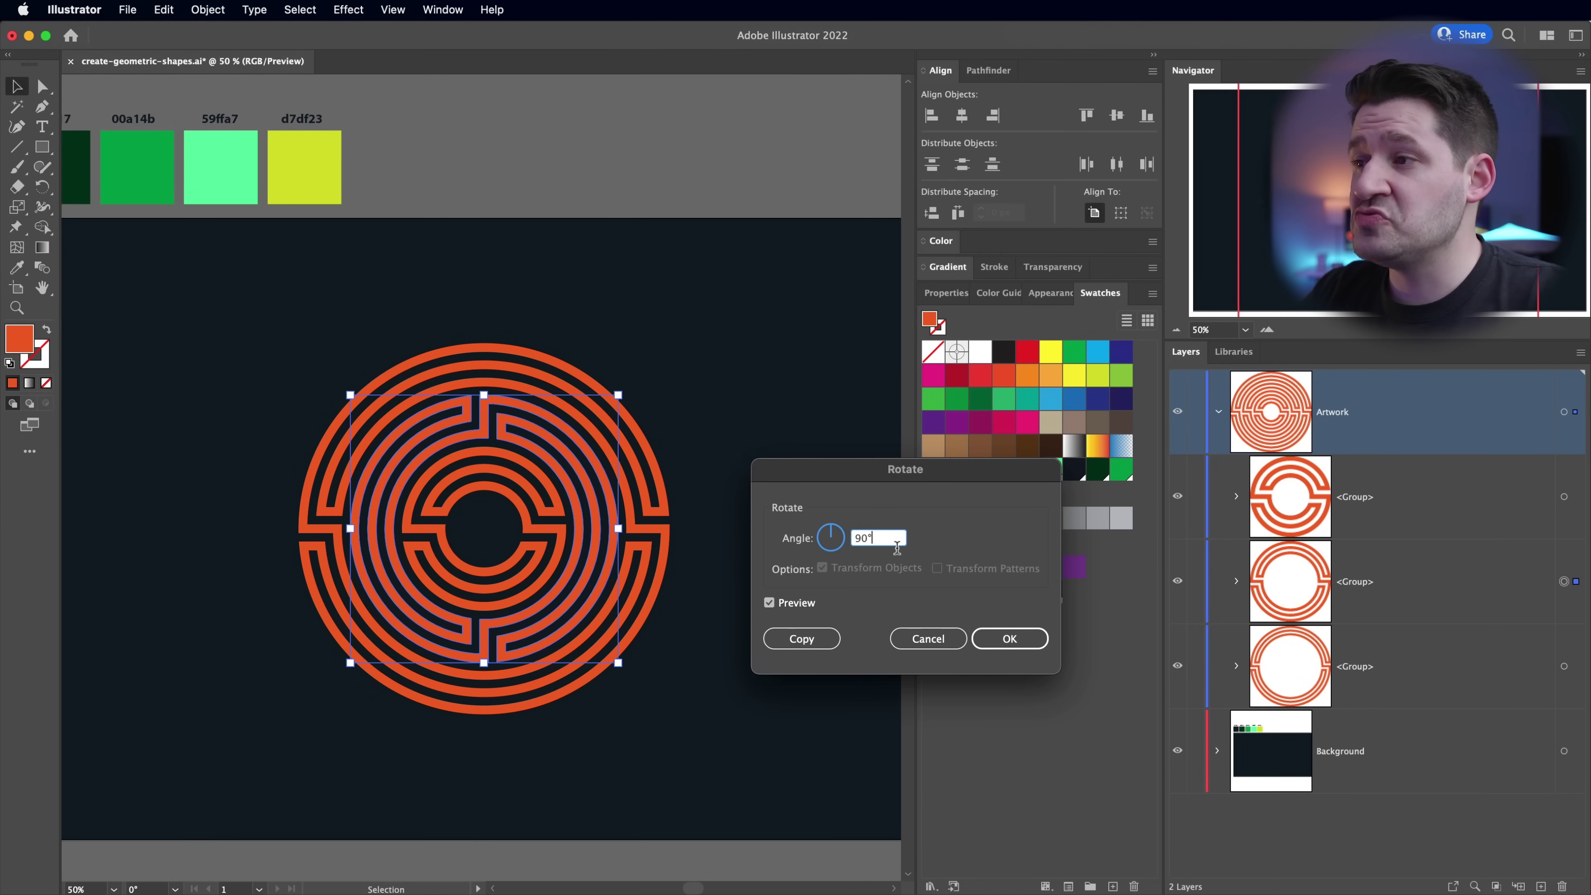
pyautogui.click(1010, 638)
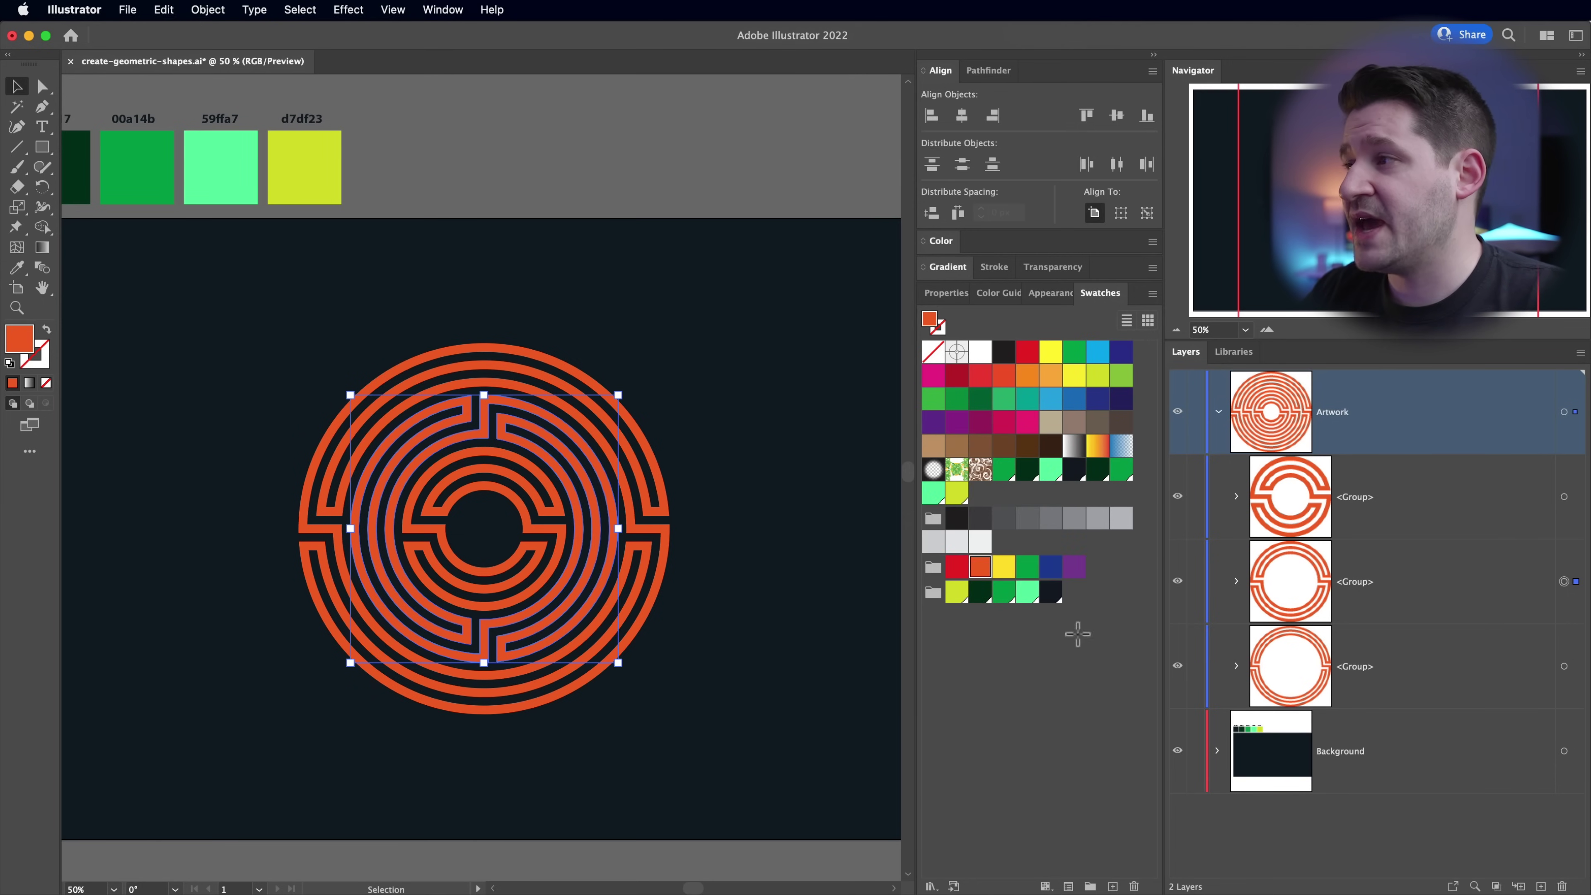
# - Rotate the outer ring group by 45°
pyautogui.click(1564, 666)
pyautogui.click(207, 10)
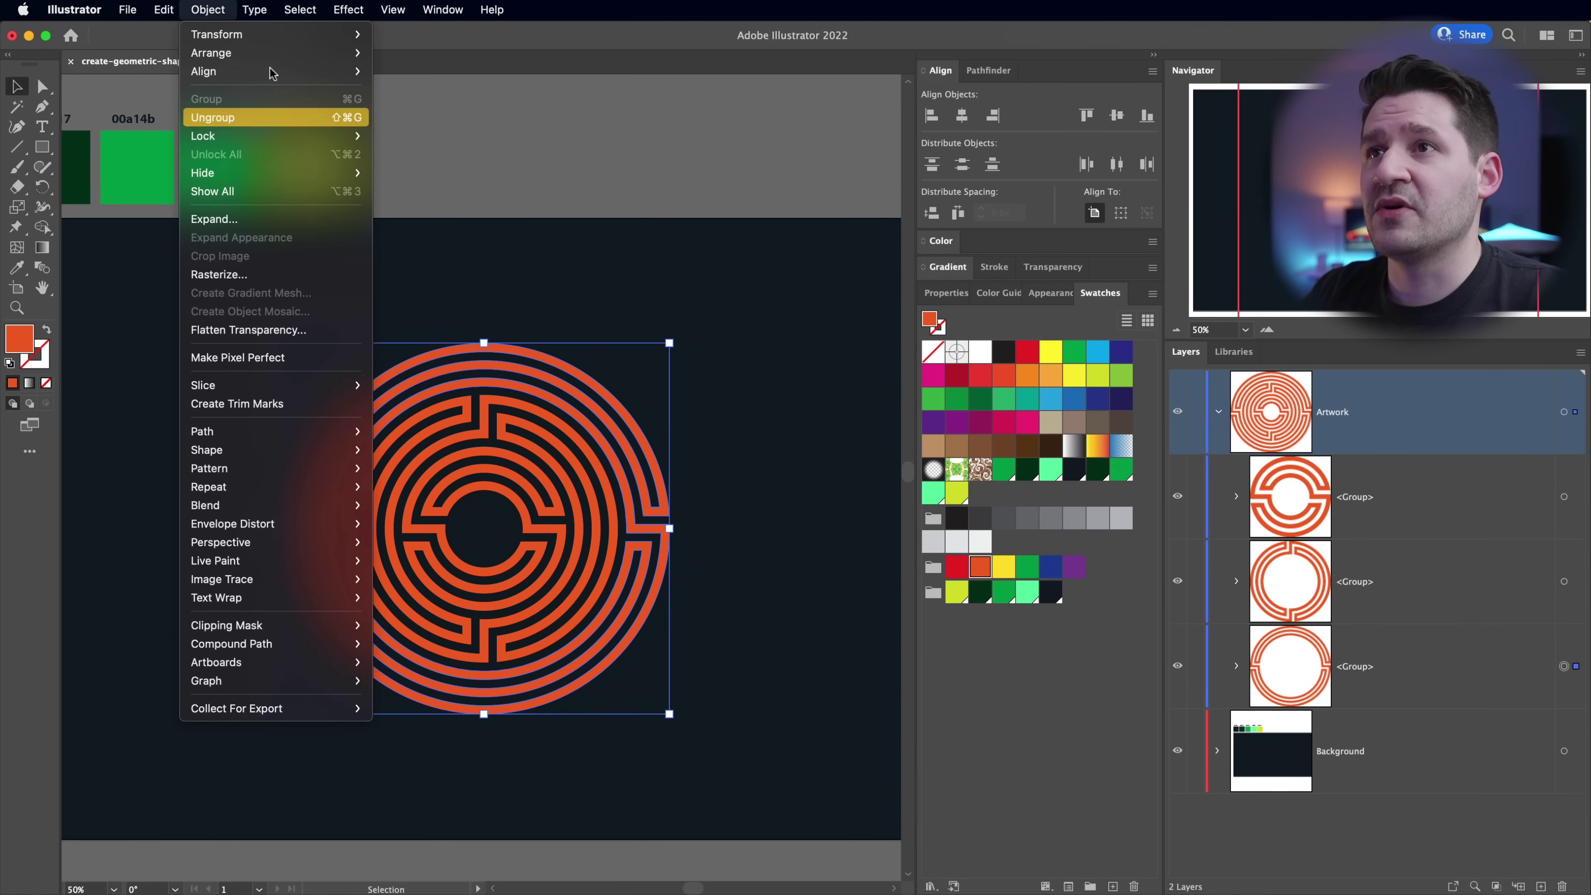
pyautogui.moveTo(274, 37)
pyautogui.click(436, 71)
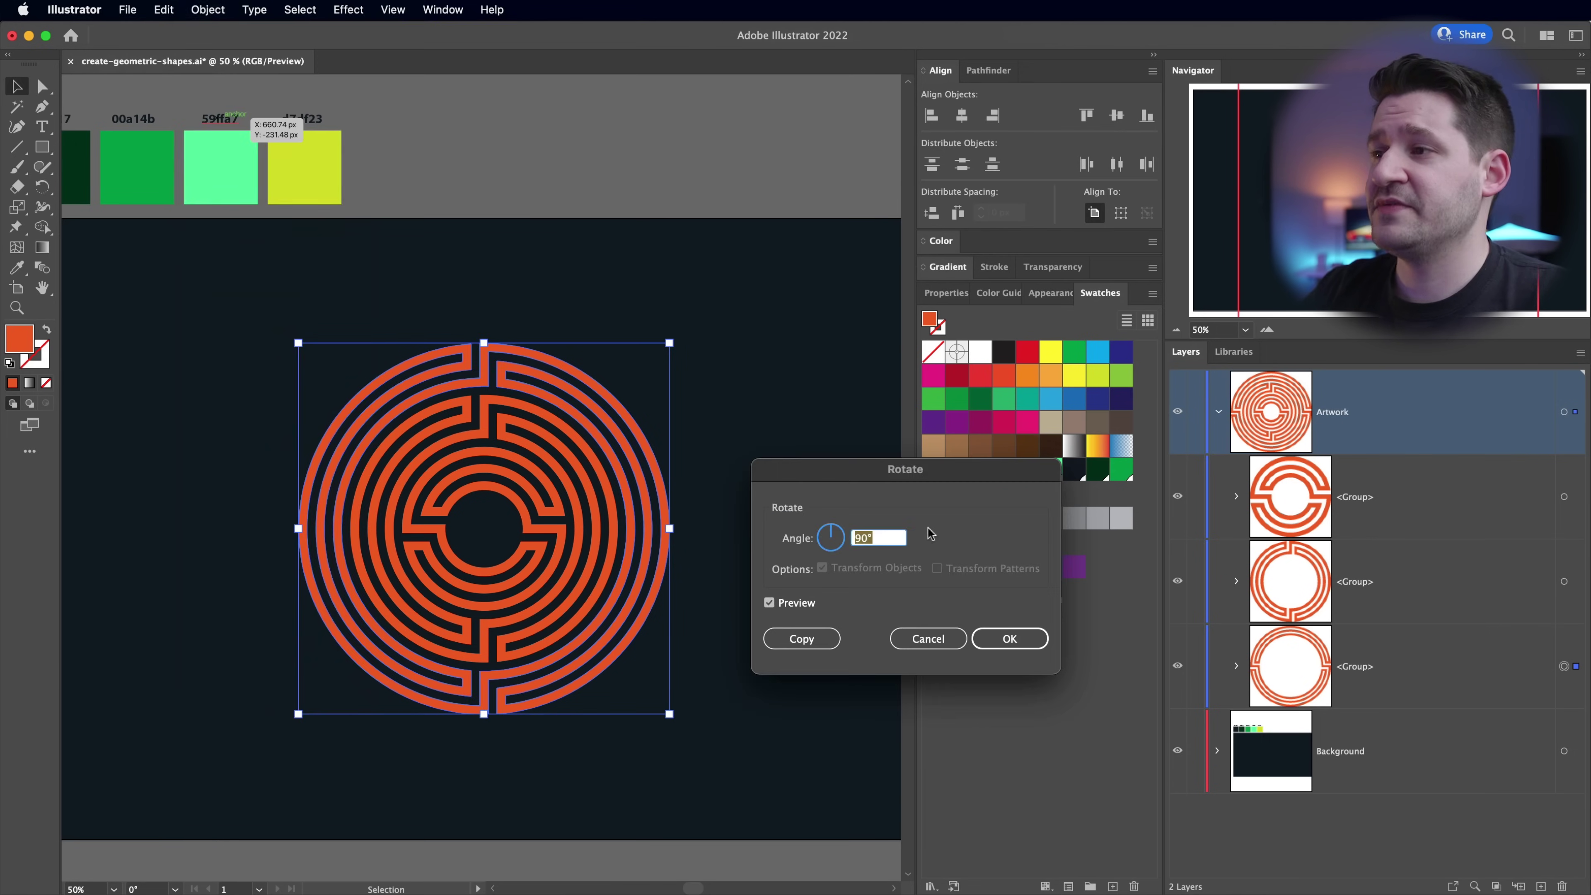
pyautogui.press('Tab')
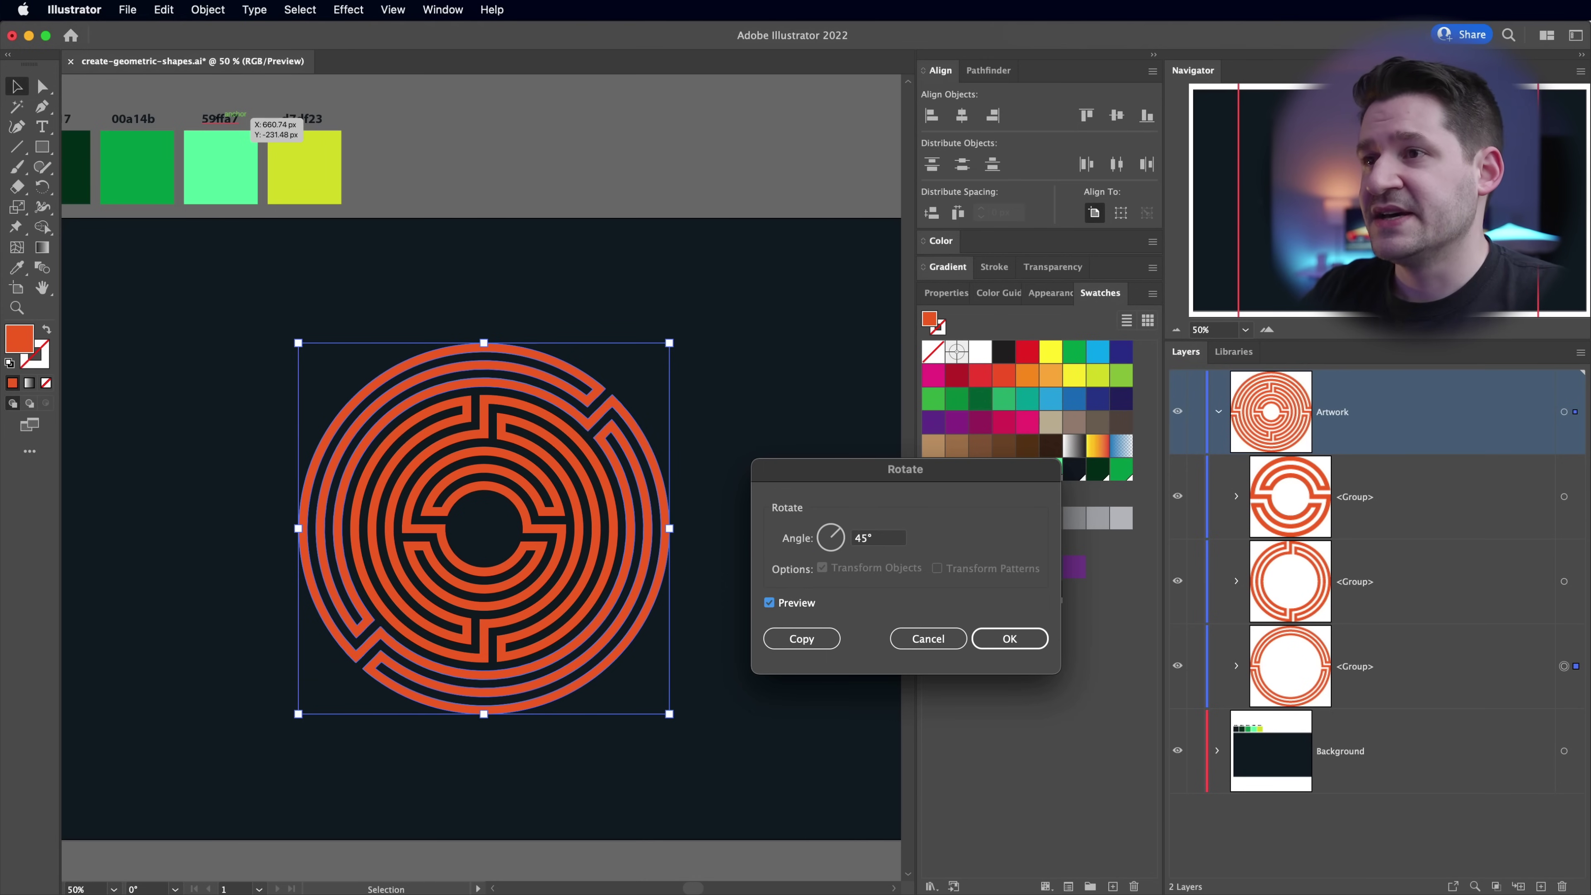
pyautogui.click(1009, 638)
# - Lock the Background layer so the dark backdrop cannot be selected
pyautogui.click(803, 728)
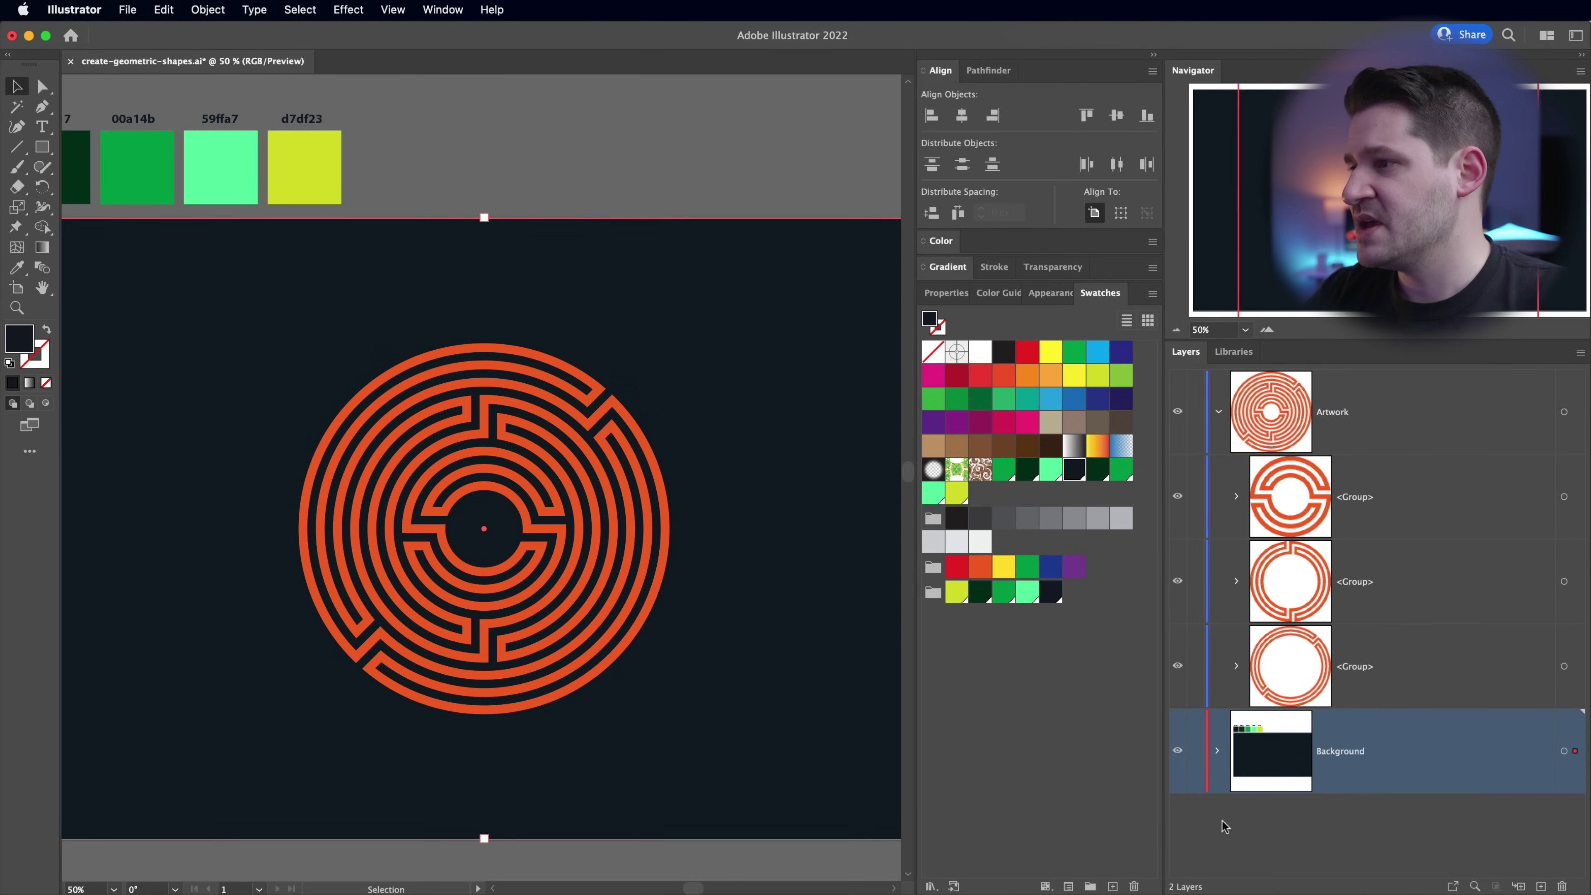
pyautogui.click(1197, 751)
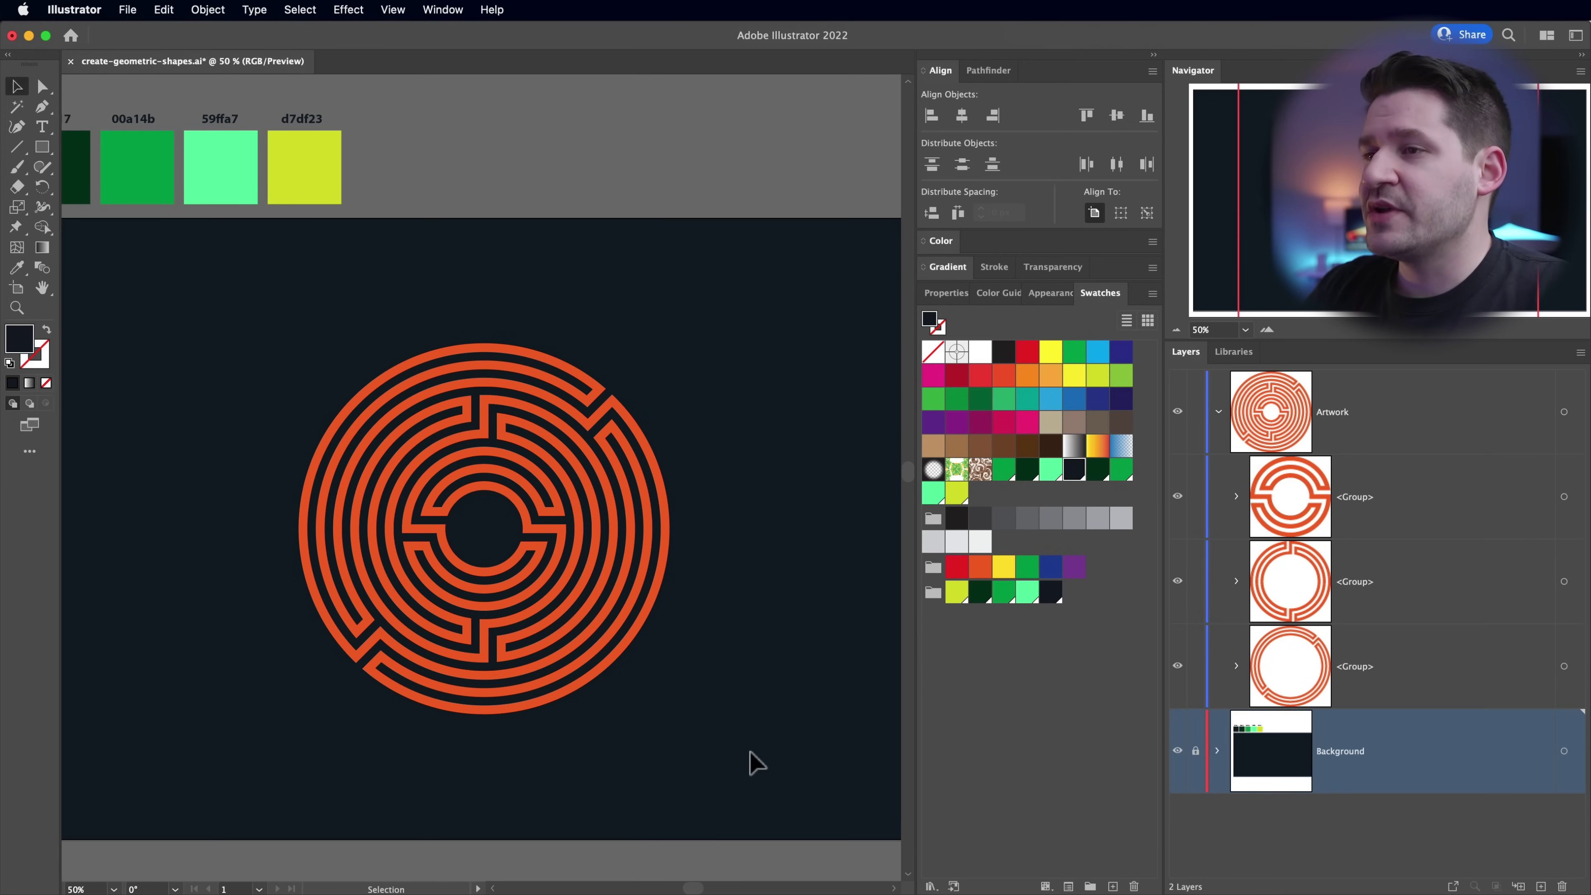
pyautogui.moveTo(549, 564)
pyautogui.mouseDown()
pyautogui.moveTo(568, 567)
pyautogui.moveTo(547, 565)
pyautogui.mouseUp()
pyautogui.moveTo(717, 658); pyautogui.dragTo(724, 641)
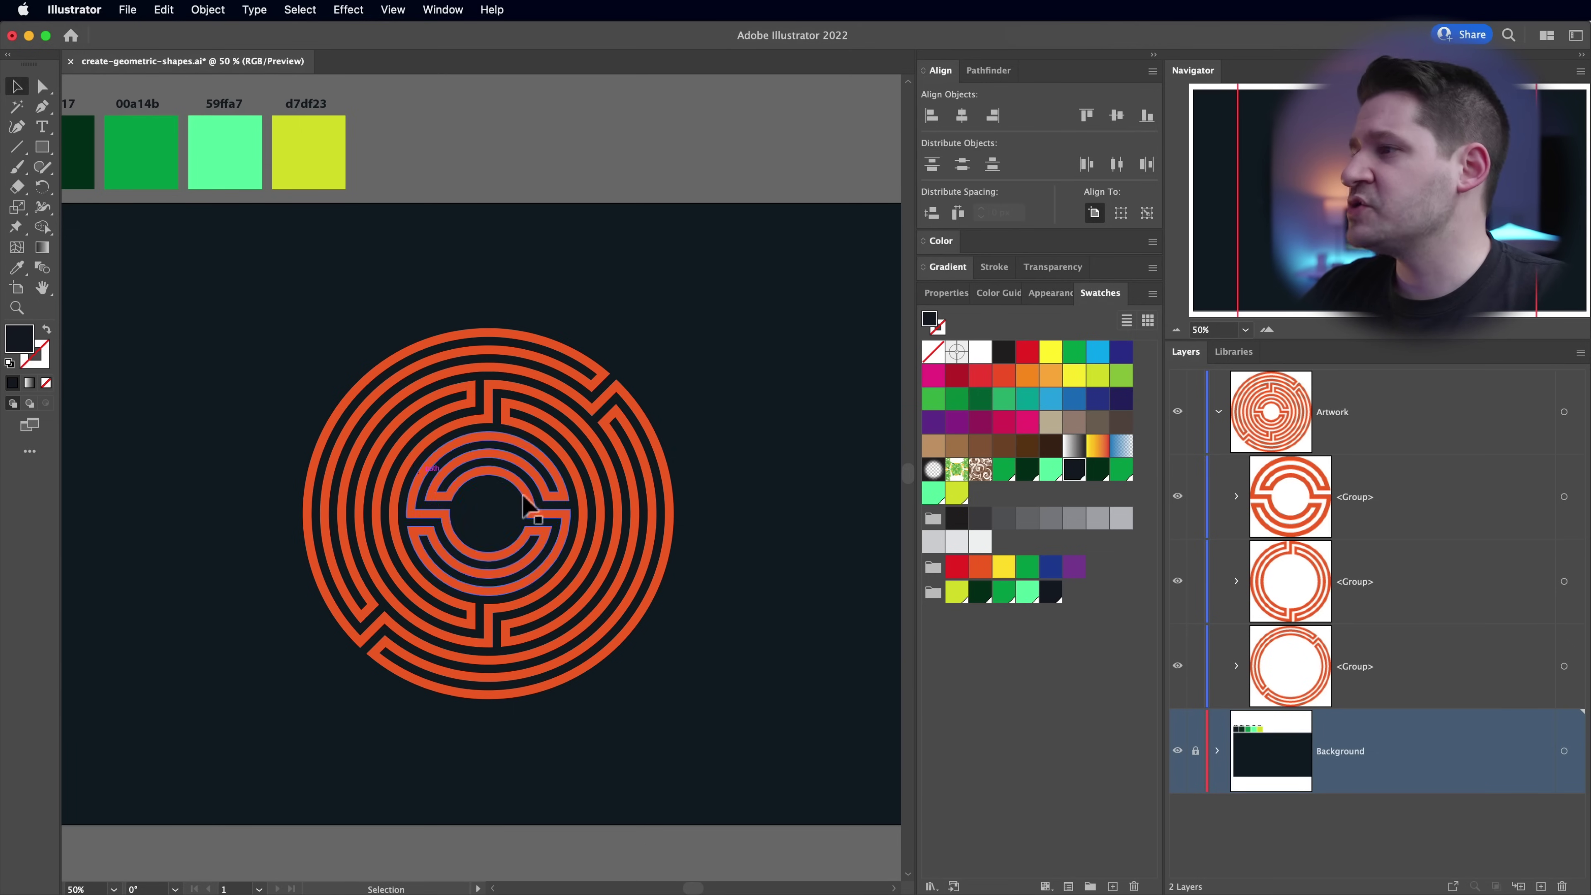
# - Select all three ring groups, ungroup them, and regroup the resulting compound paths as a single group
pyautogui.moveTo(244, 278); pyautogui.dragTo(783, 749)
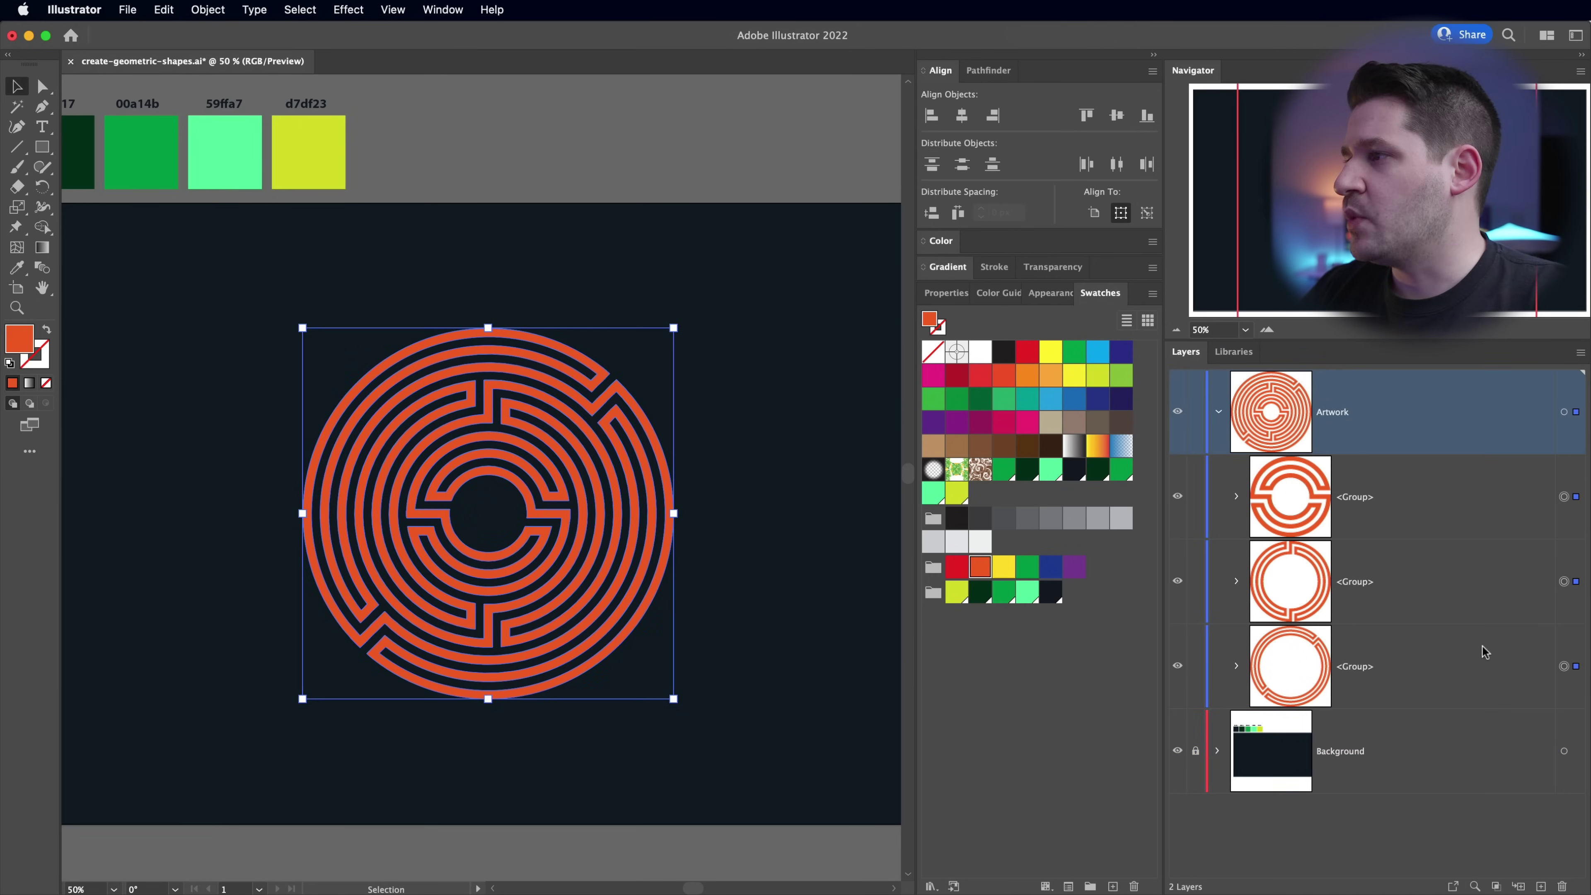
pyautogui.press('super')
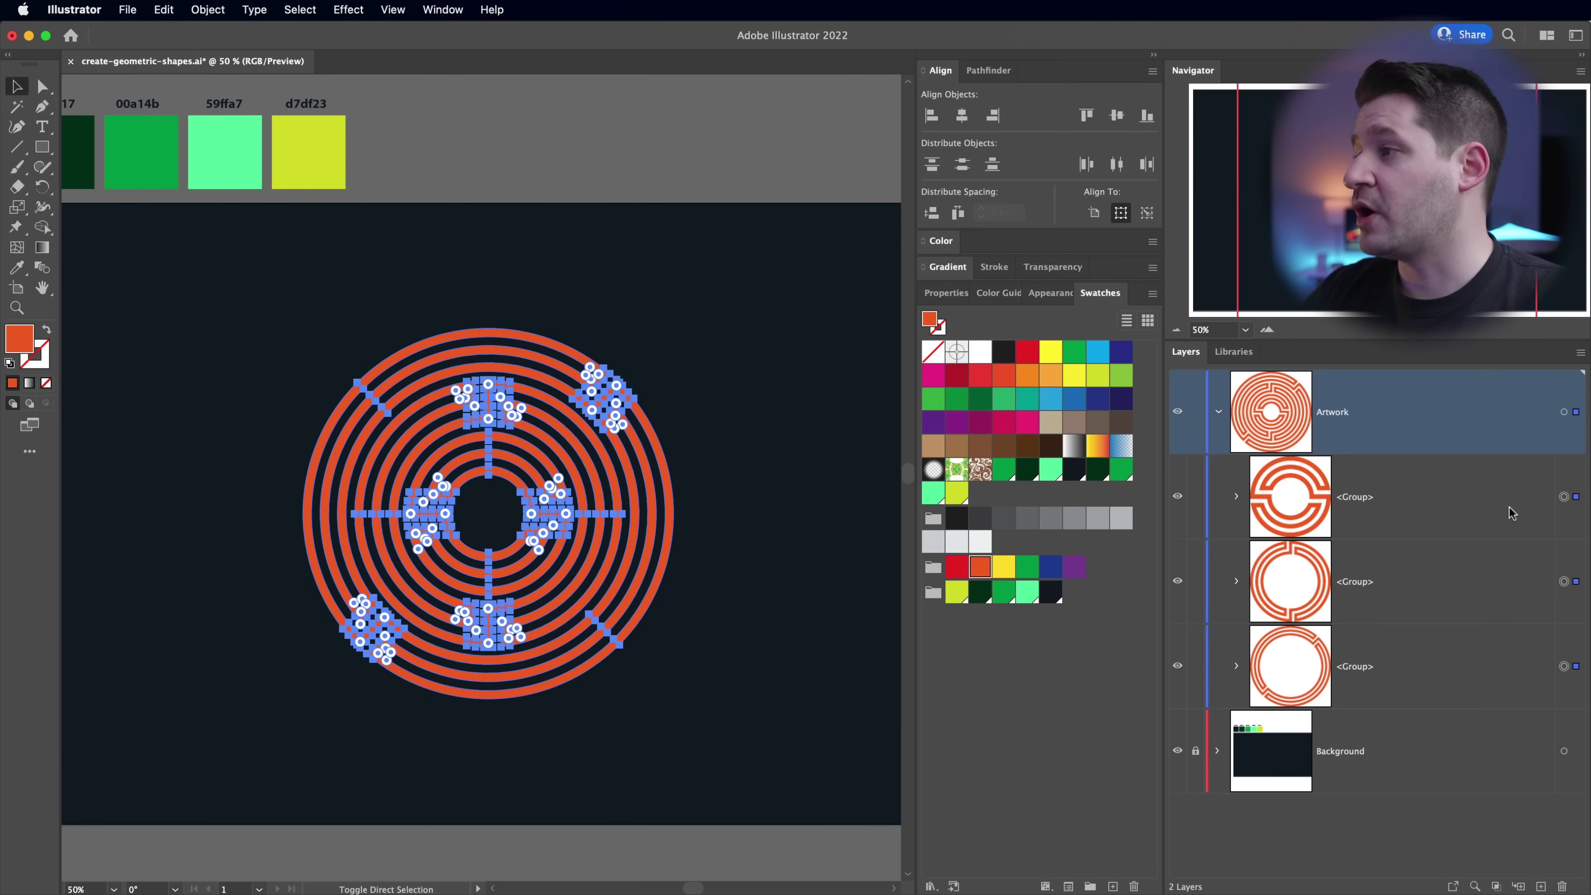
pyautogui.click(207, 10)
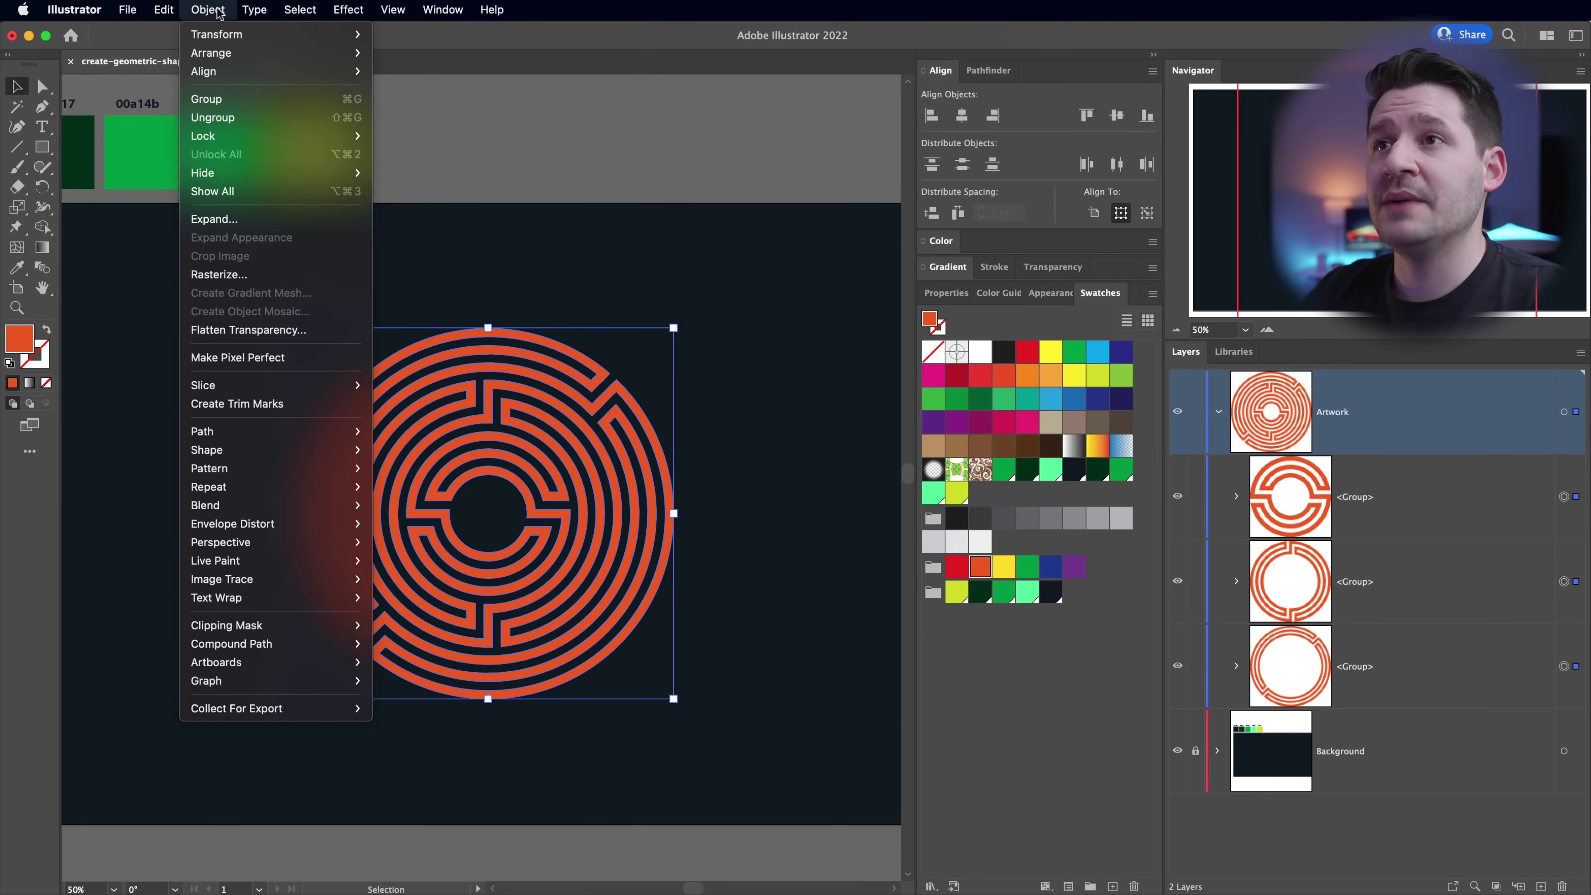
pyautogui.click(247, 117)
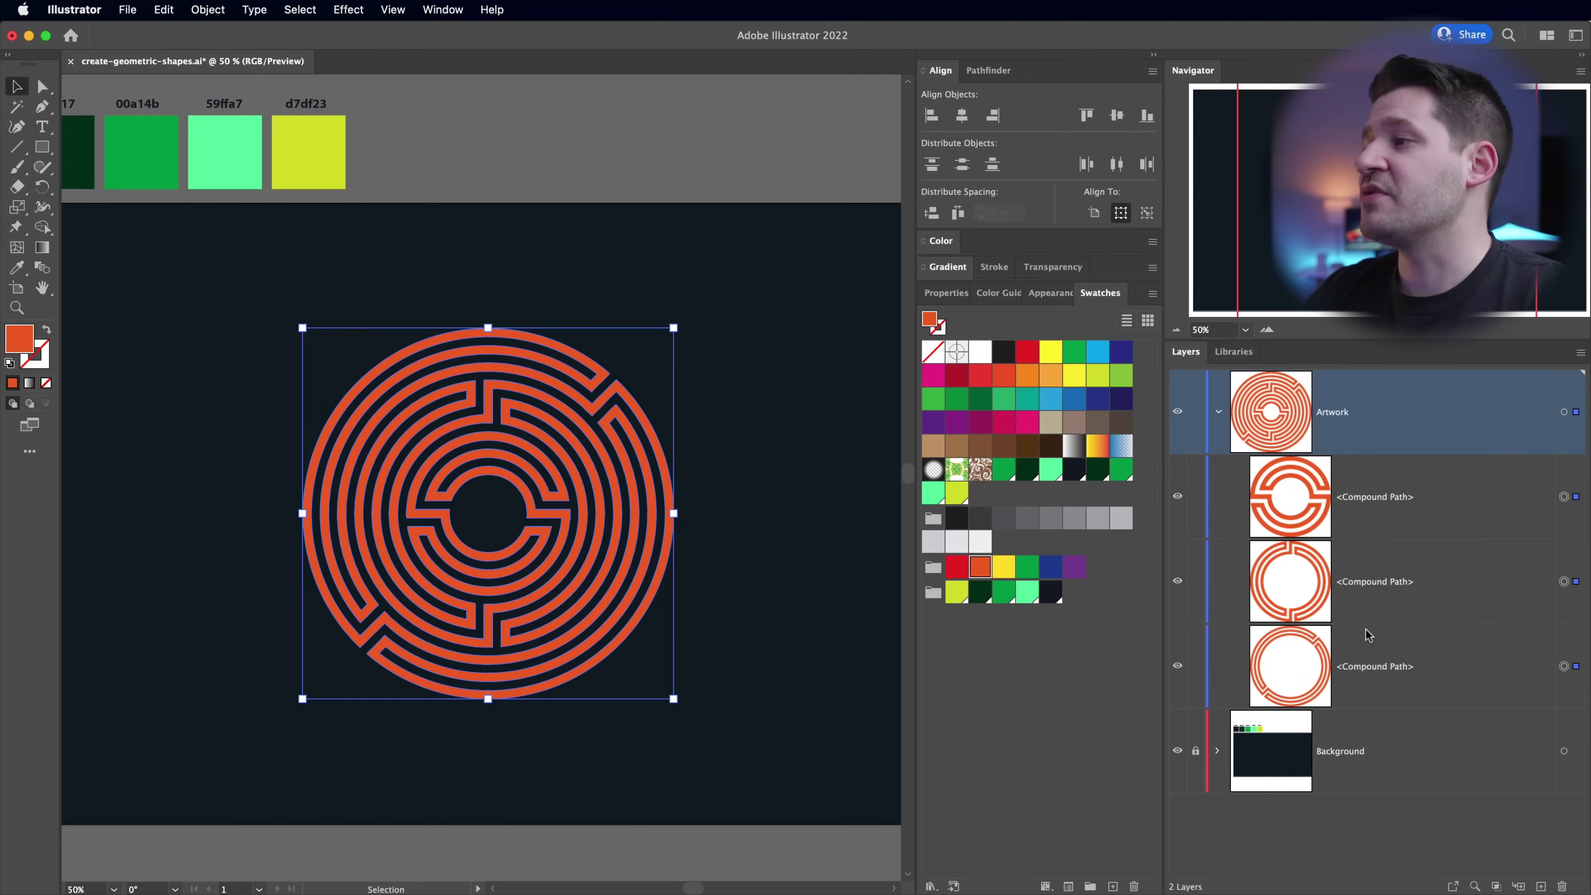
pyautogui.press('super+g')
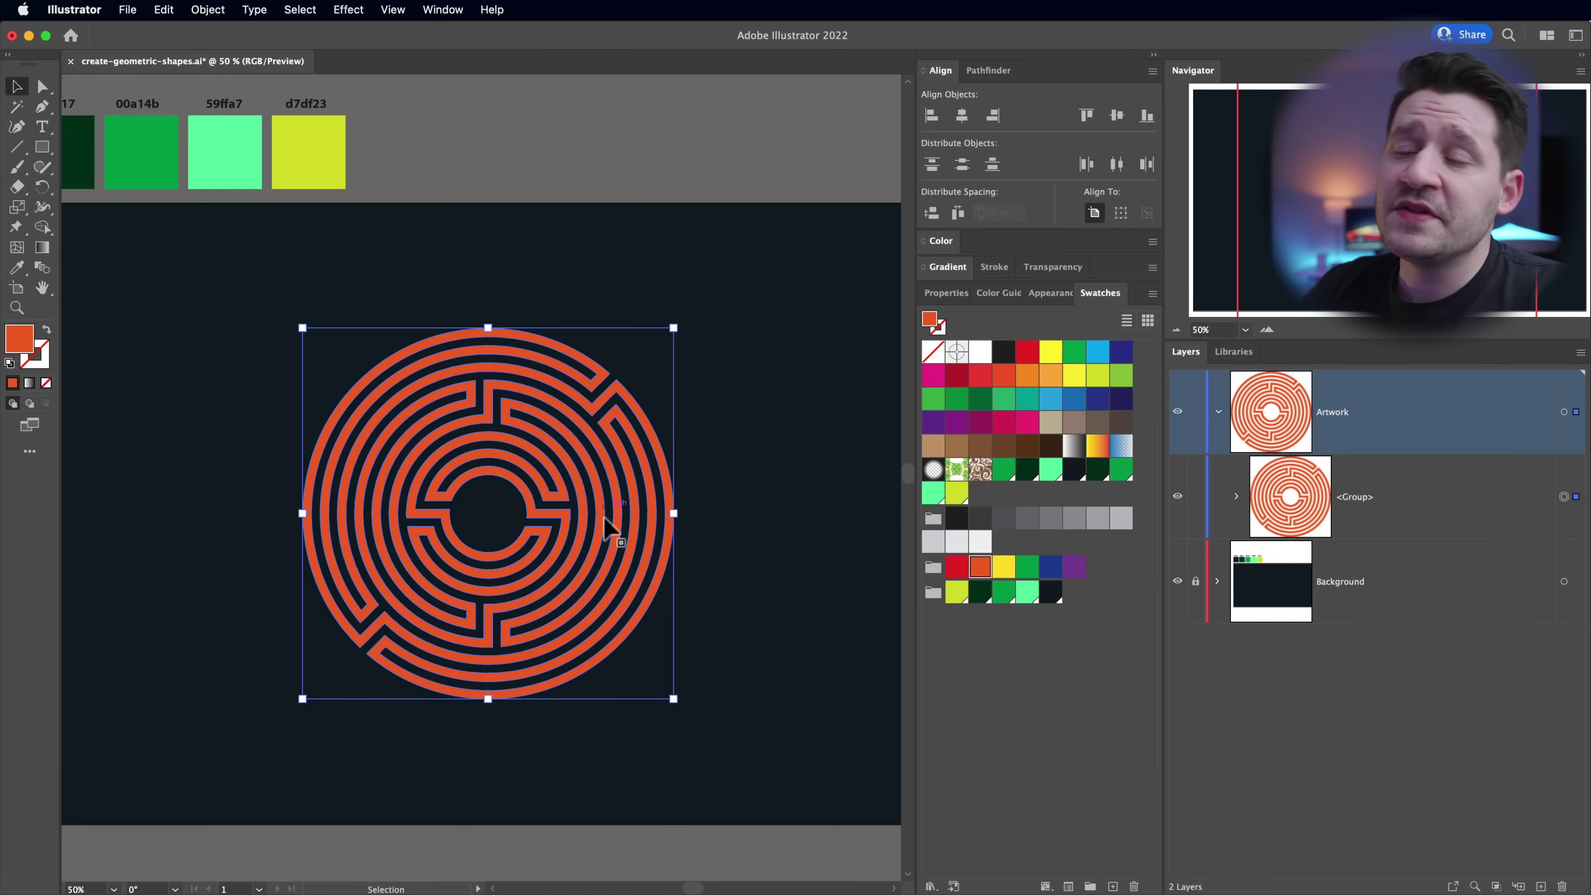
# - Fill the grouped logo with the white-to-black linear gradient swatch and set the gradient angle to 90°
pyautogui.click(1075, 448)
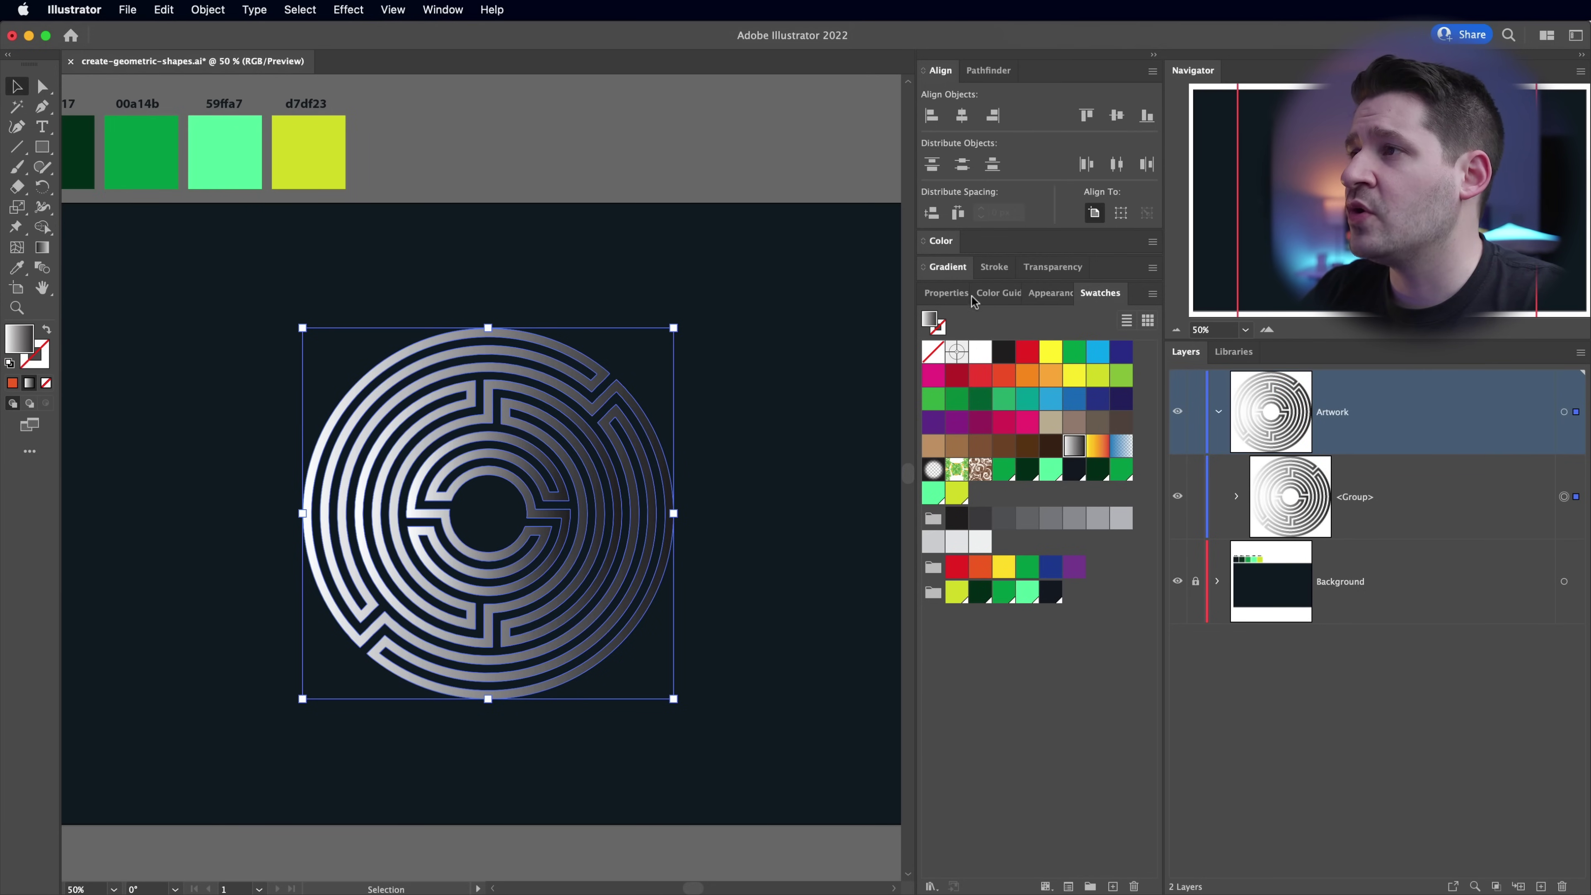
pyautogui.click(925, 267)
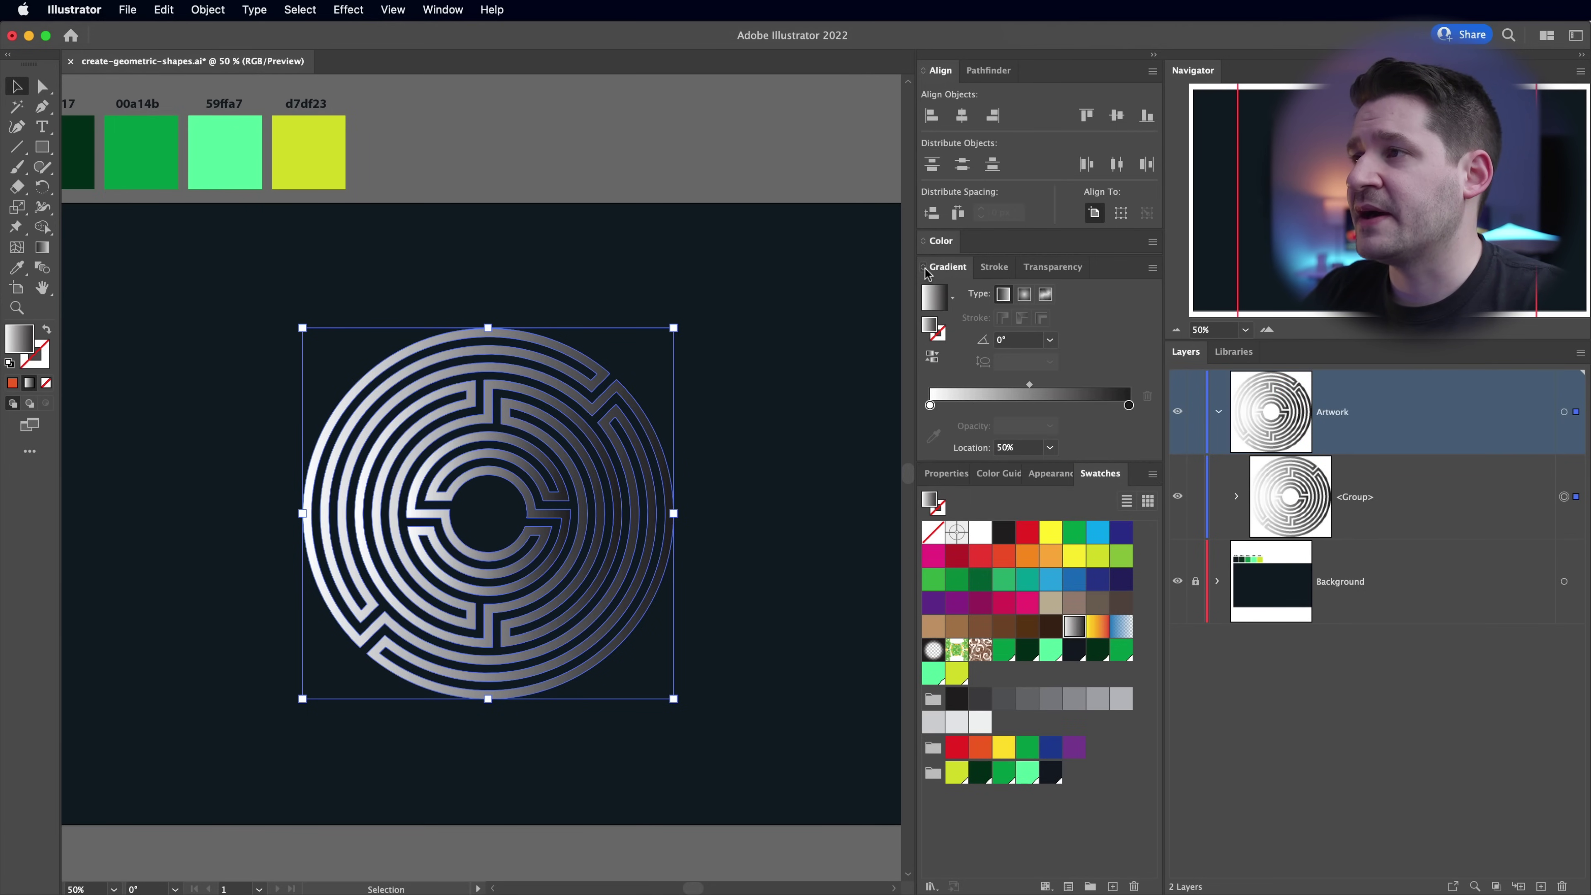
pyautogui.click(1009, 339)
pyautogui.write('90')
pyautogui.press('Tab')
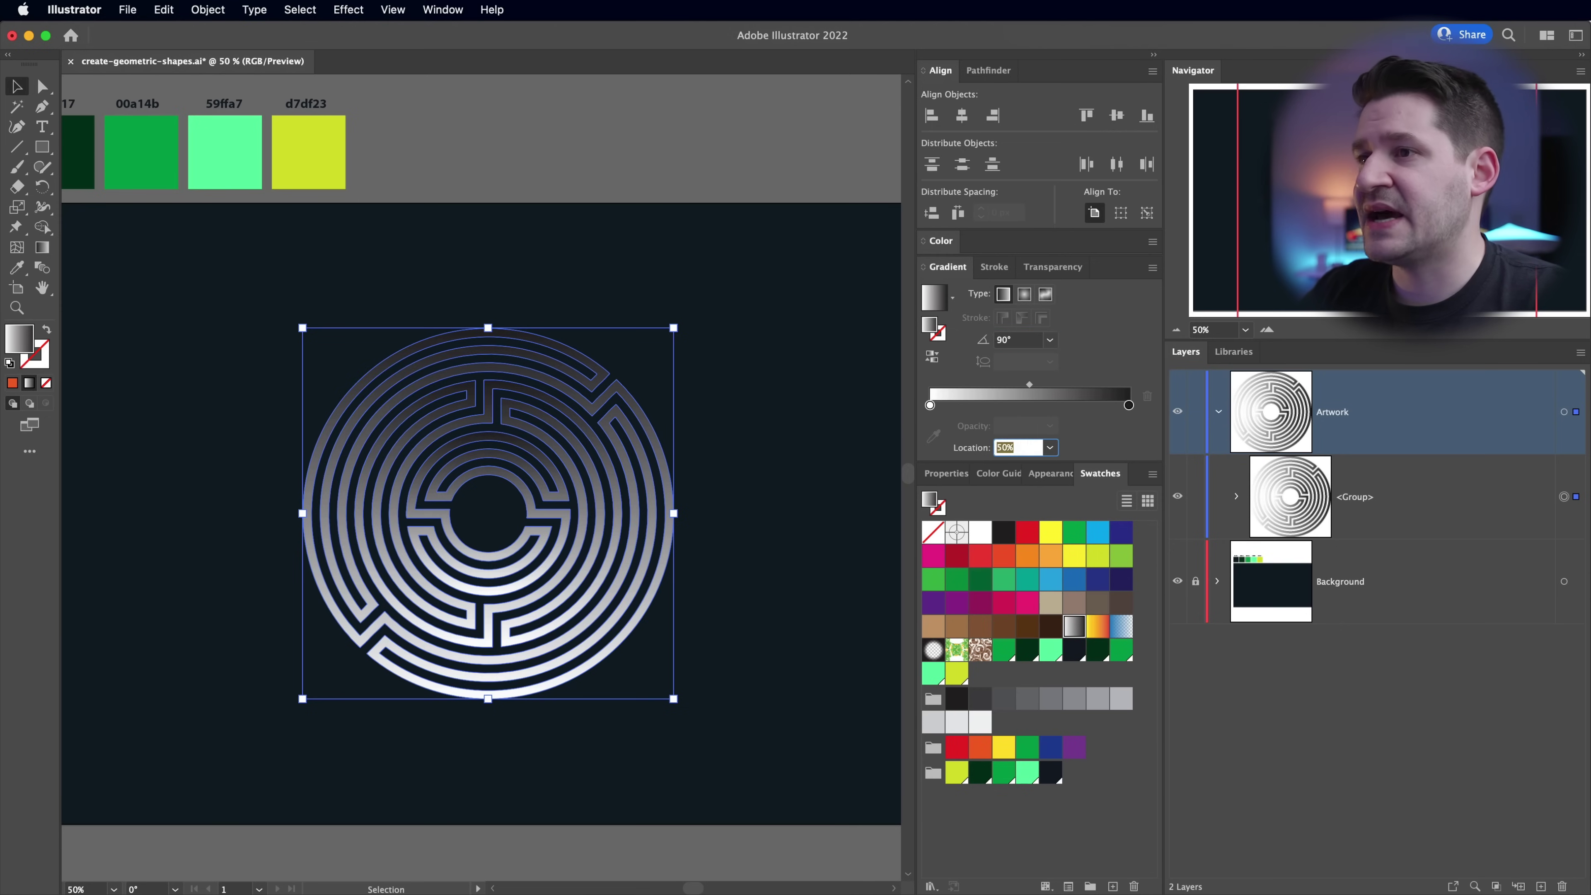
# - Reverse the logo's gradient and recolor its start stop dark green and its end stop light green (59ffa7)
pyautogui.click(932, 357)
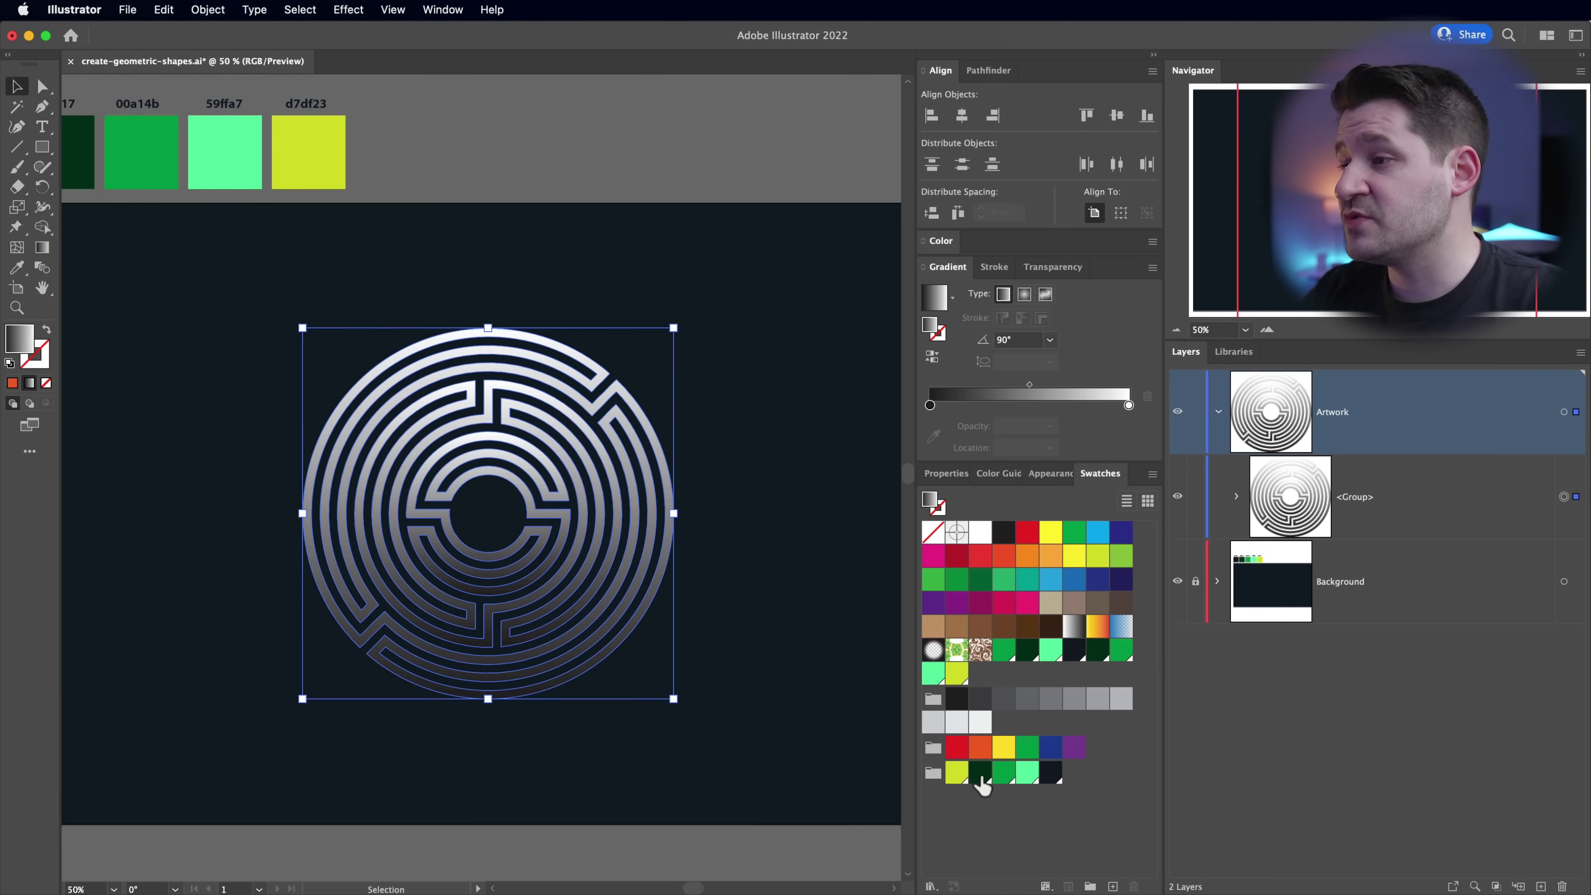
pyautogui.moveTo(980, 773); pyautogui.dragTo(931, 407)
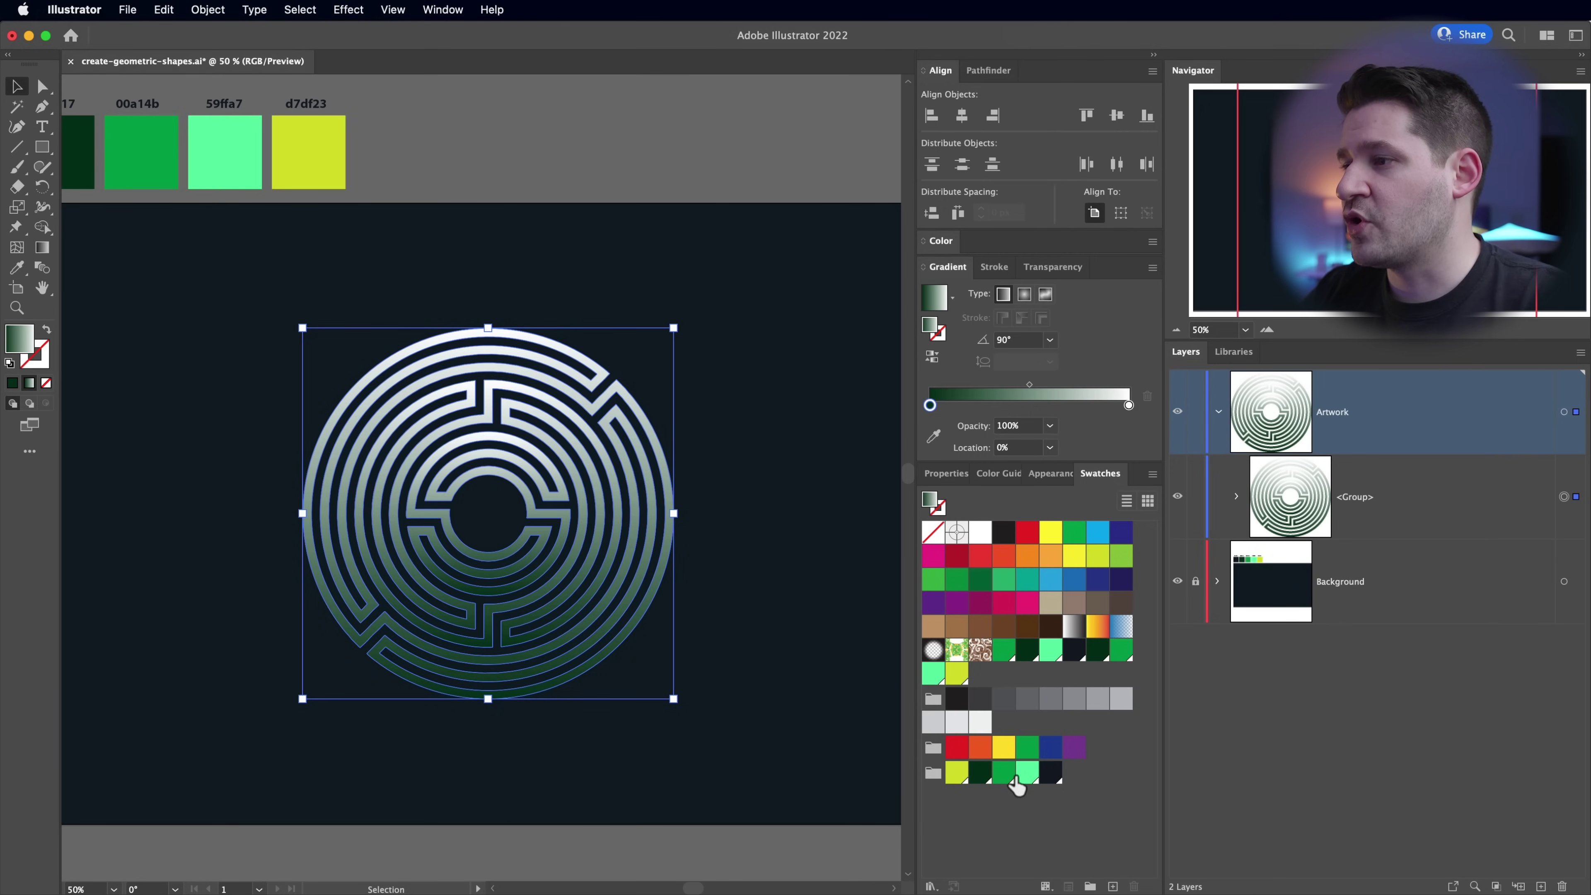
pyautogui.moveTo(1029, 776); pyautogui.dragTo(1131, 411)
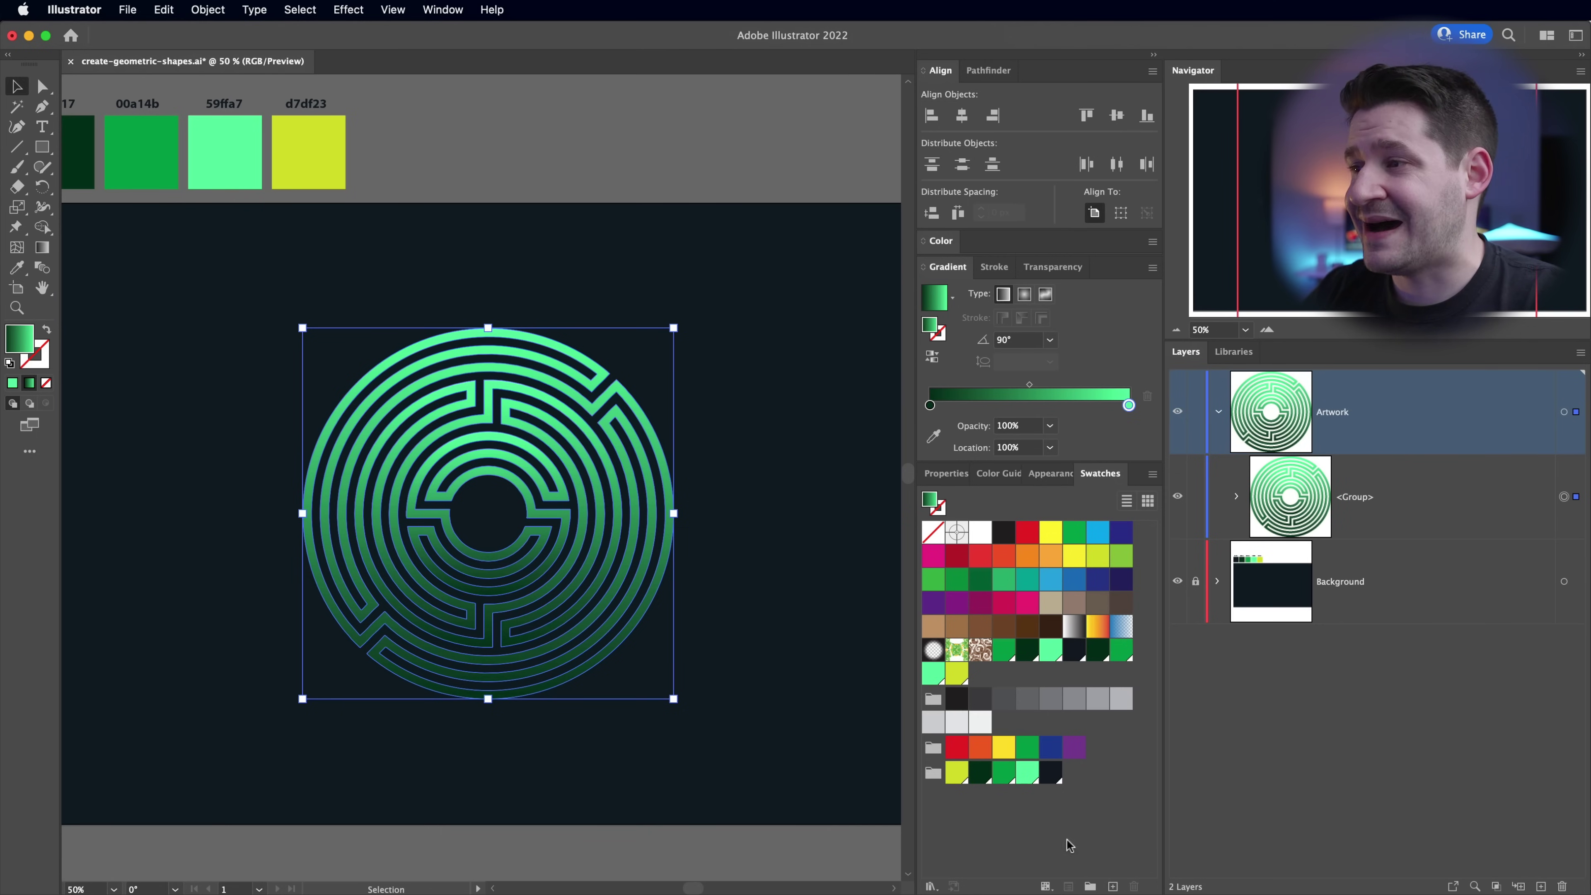
# - Add a medium green (00a14b) stop at about 27% of the gradient and shift the midpoint before the light green to about 67%
pyautogui.moveTo(1005, 776); pyautogui.dragTo(983, 412)
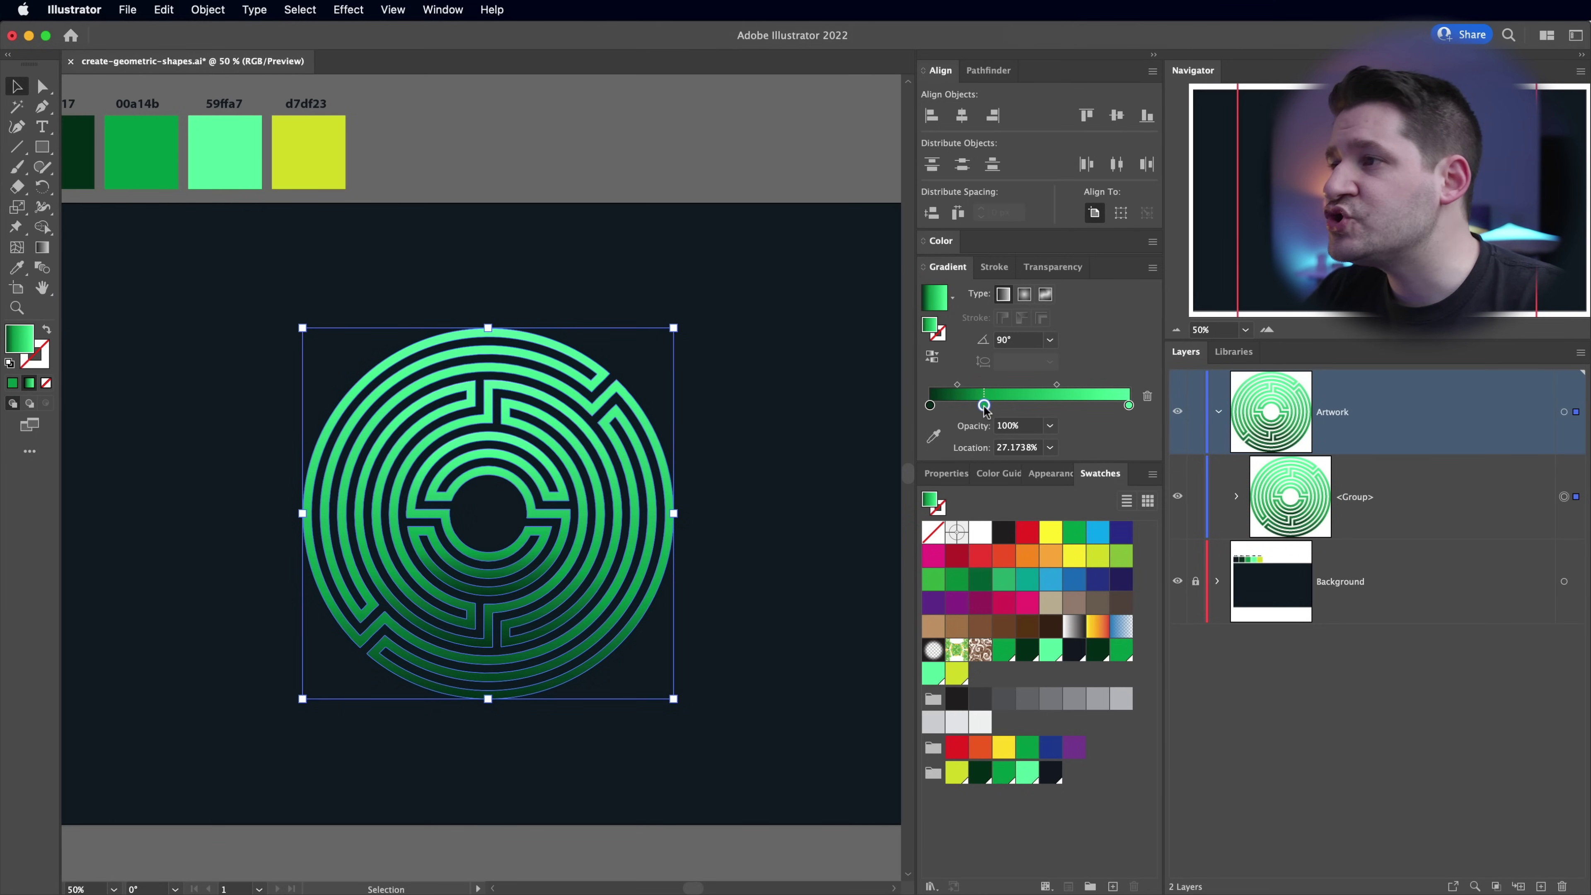
pyautogui.moveTo(1058, 385); pyautogui.dragTo(1077, 391)
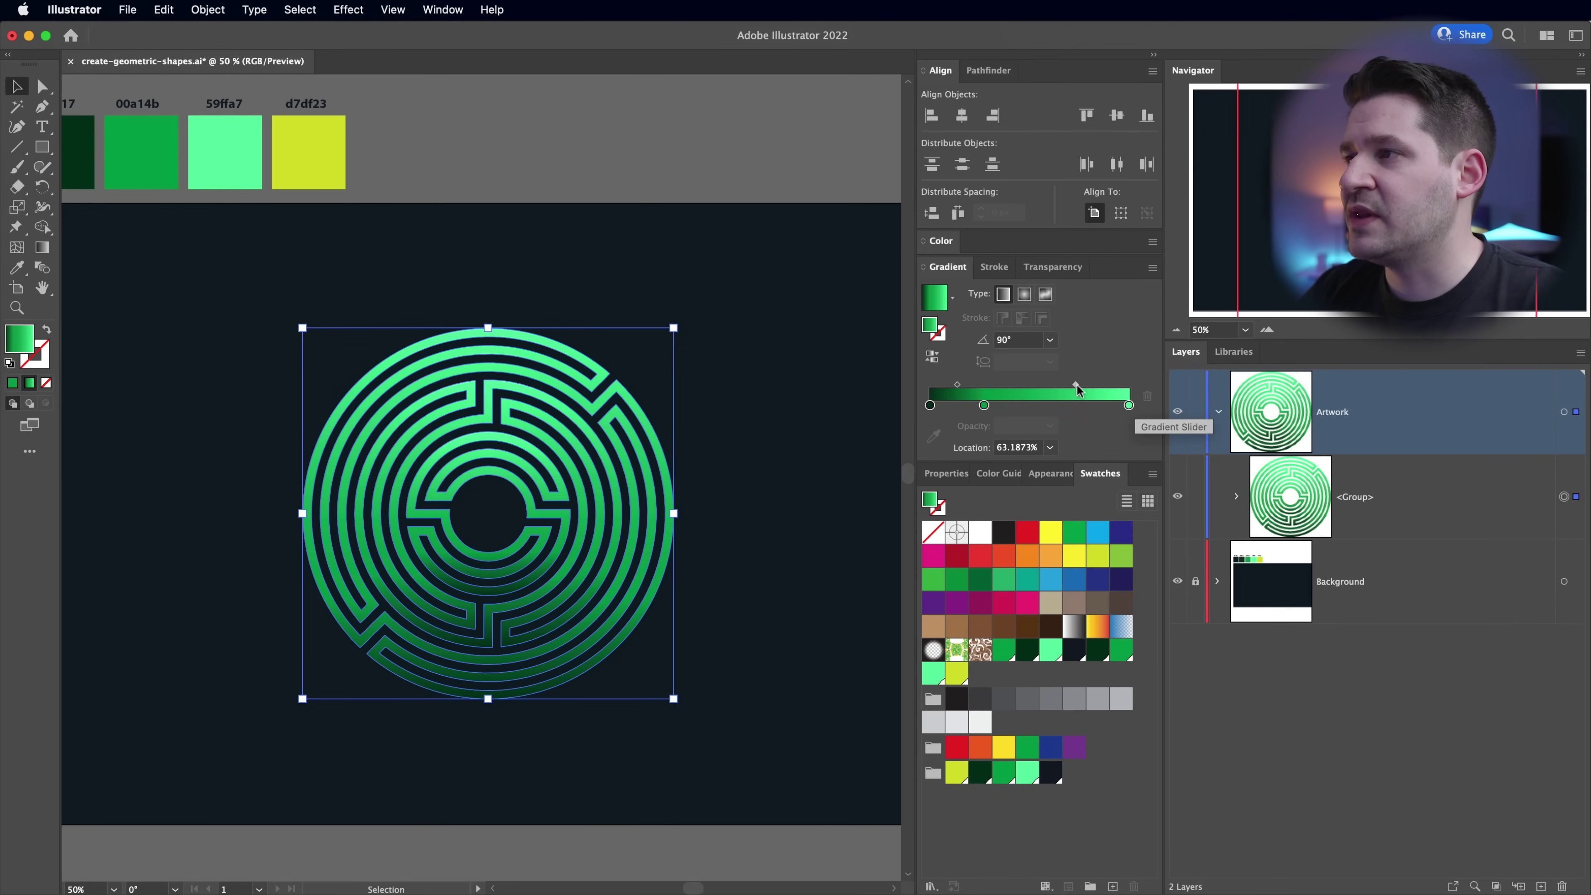
pyautogui.moveTo(1078, 384); pyautogui.dragTo(1083, 384)
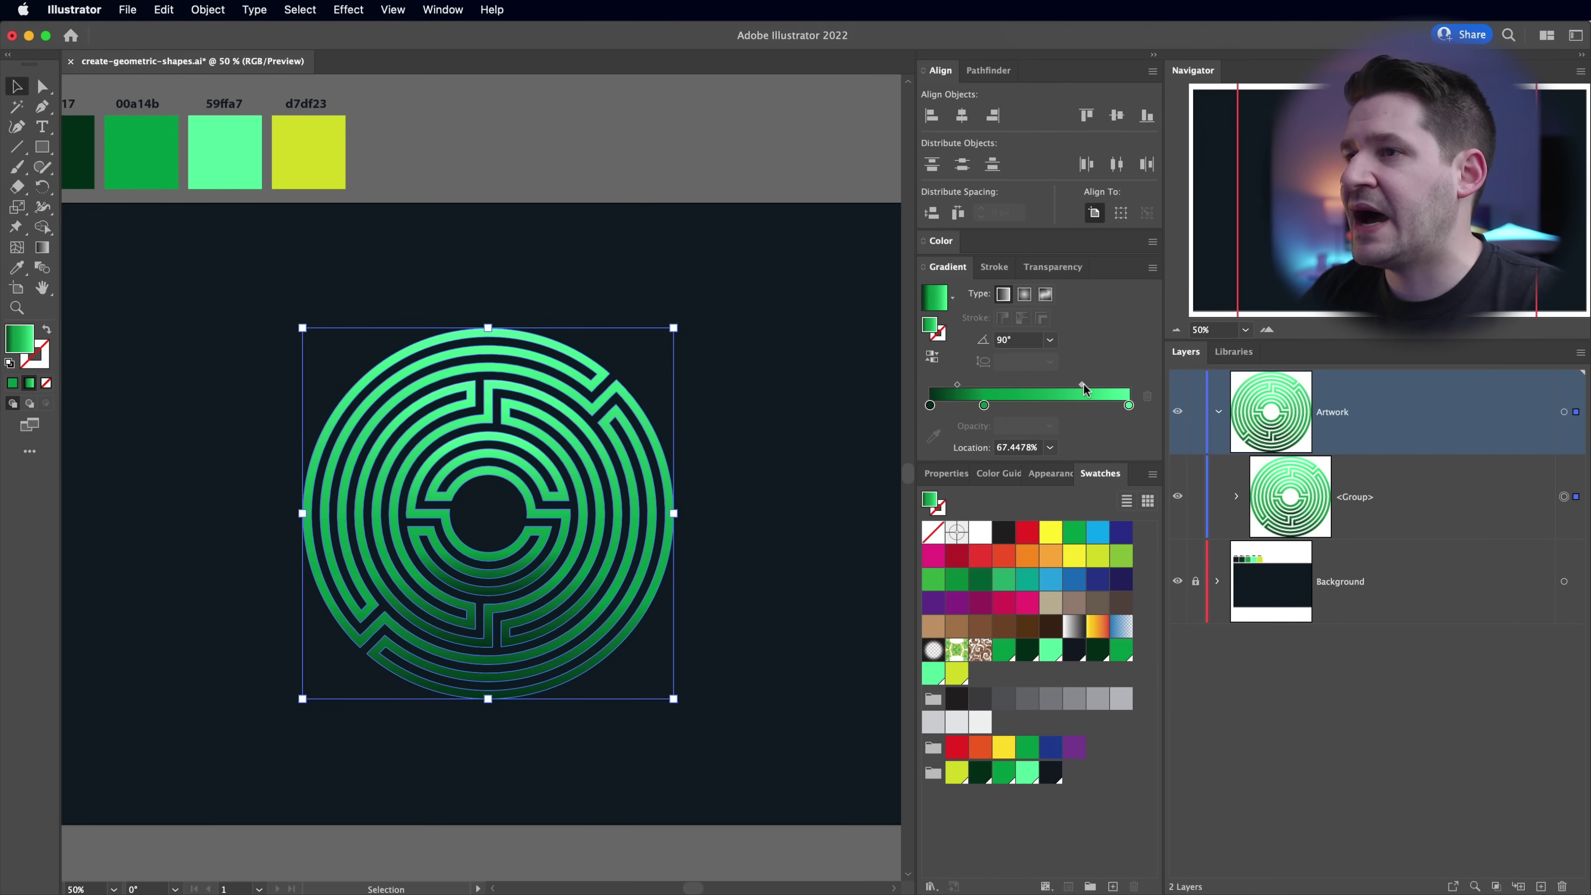
pyautogui.click(749, 577)
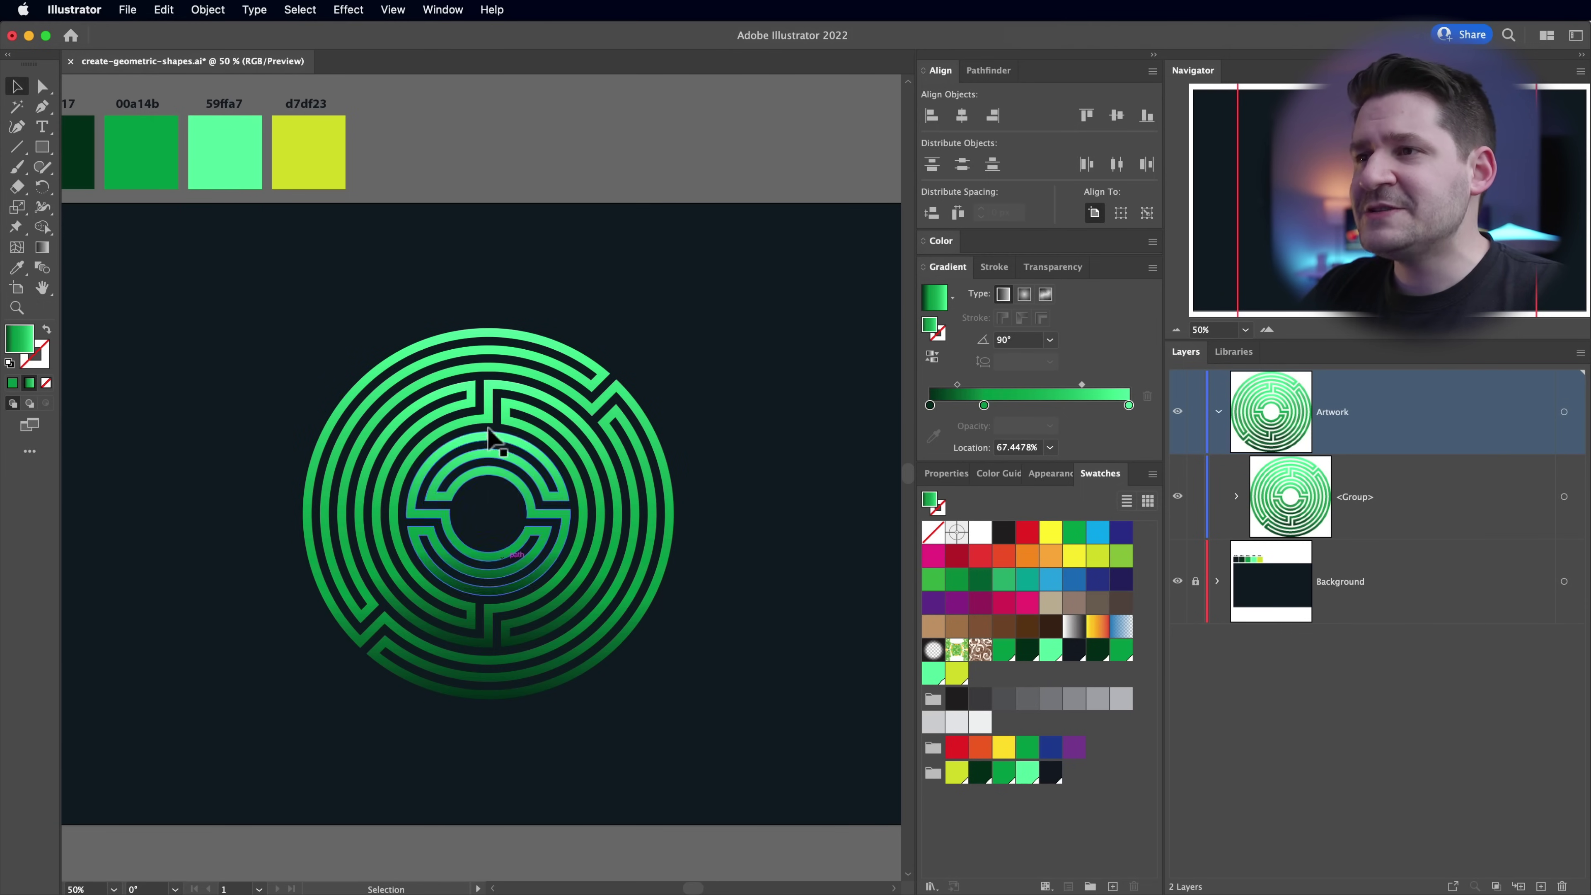
# - Select the logo's three compound paths and draw one continuous gradient across all of them, from dark at the bottom to light at the top
pyautogui.click(1234, 496)
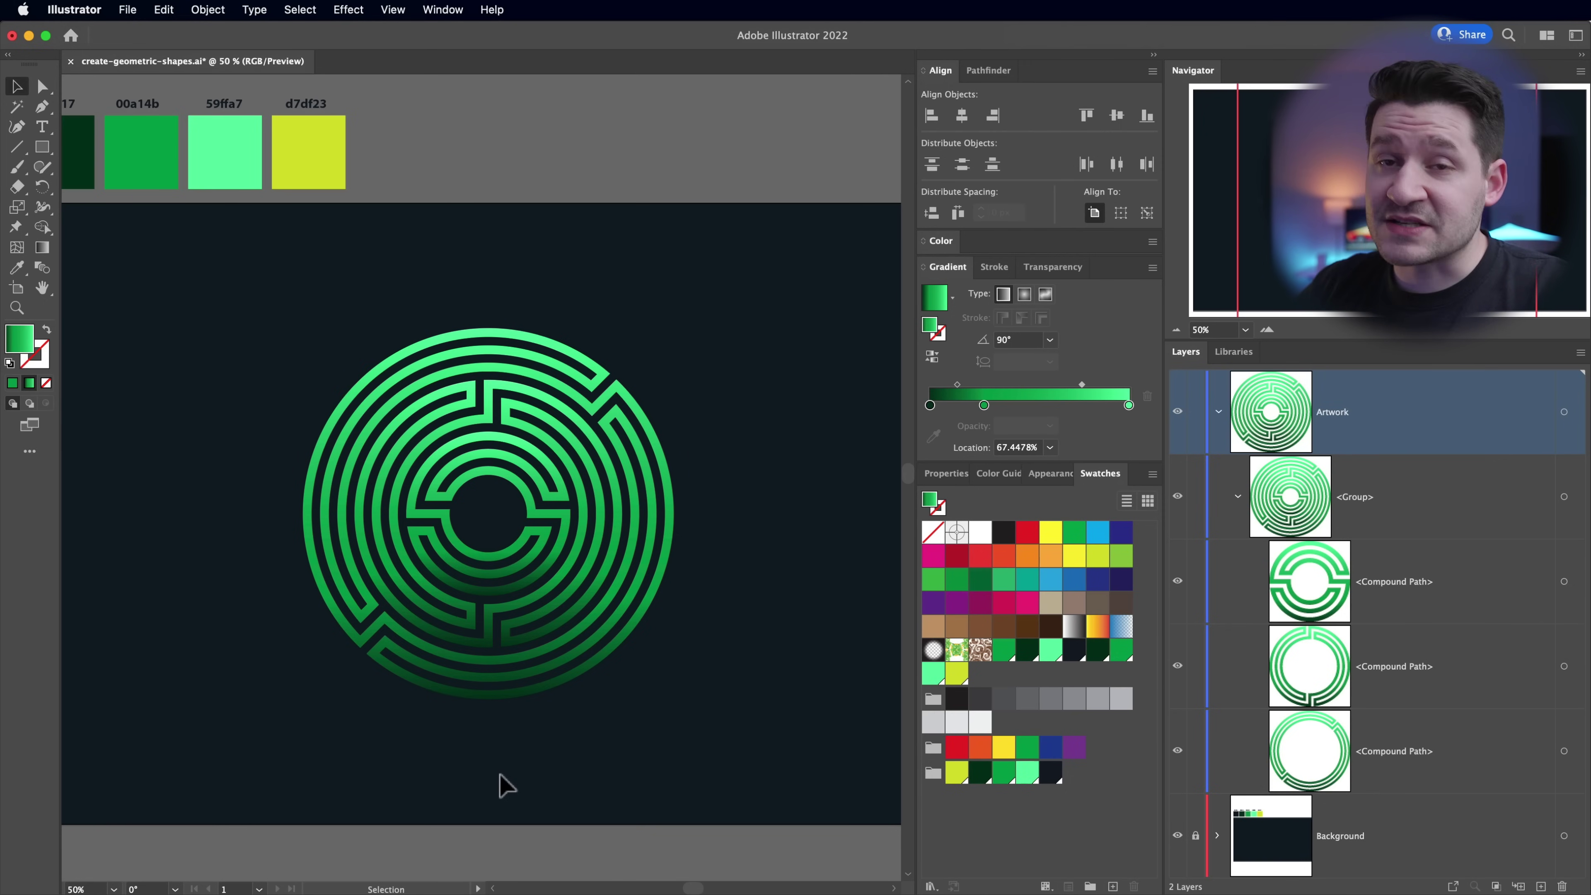
pyautogui.moveTo(372, 774); pyautogui.dragTo(648, 276)
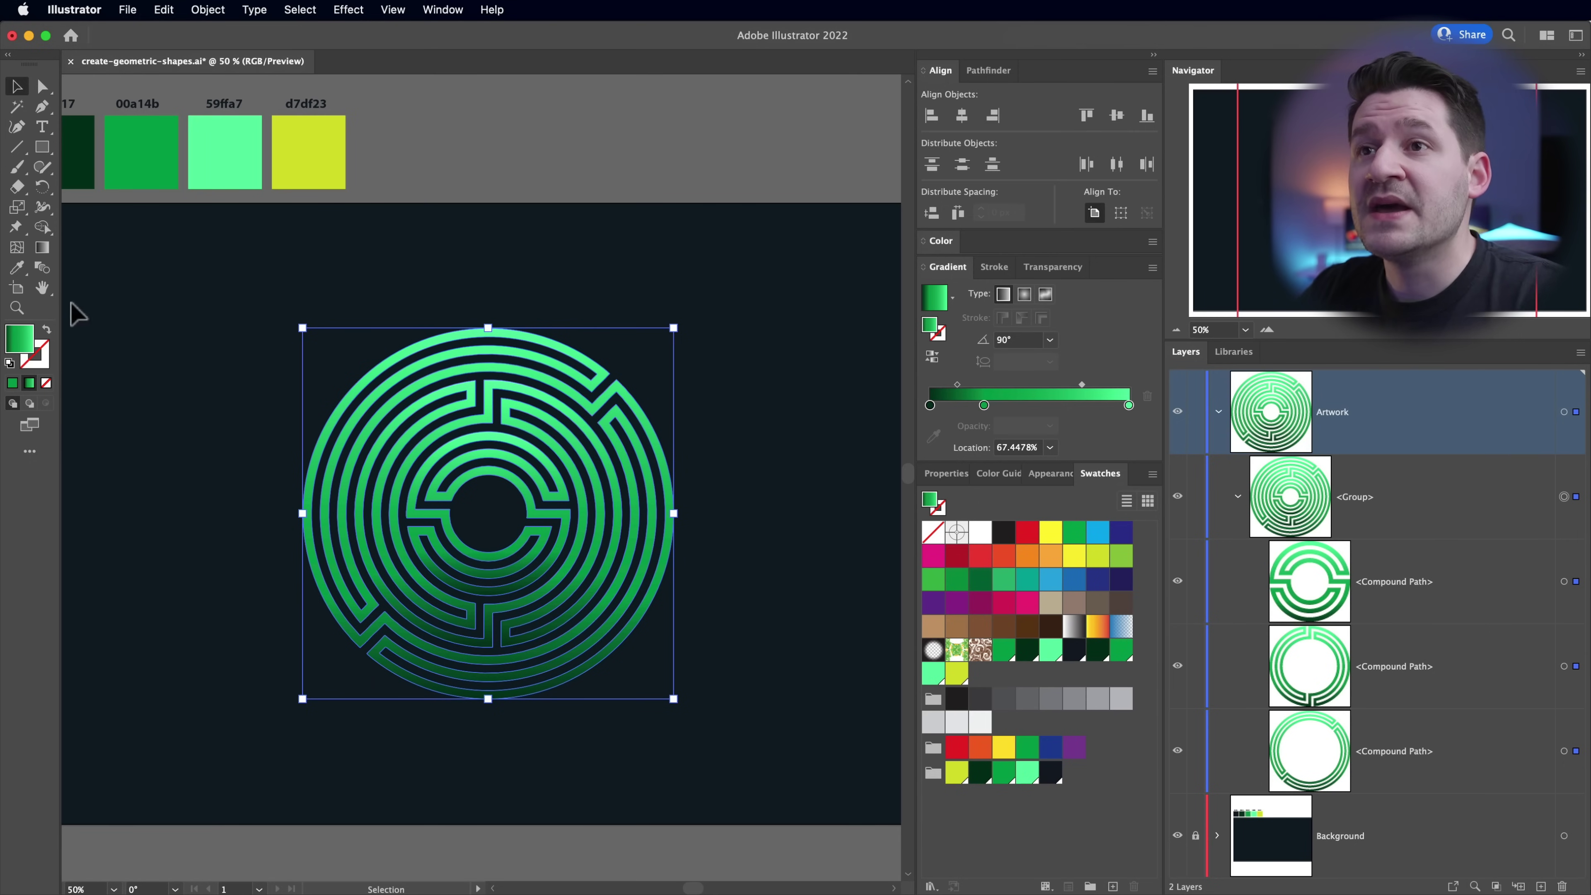
pyautogui.click(42, 247)
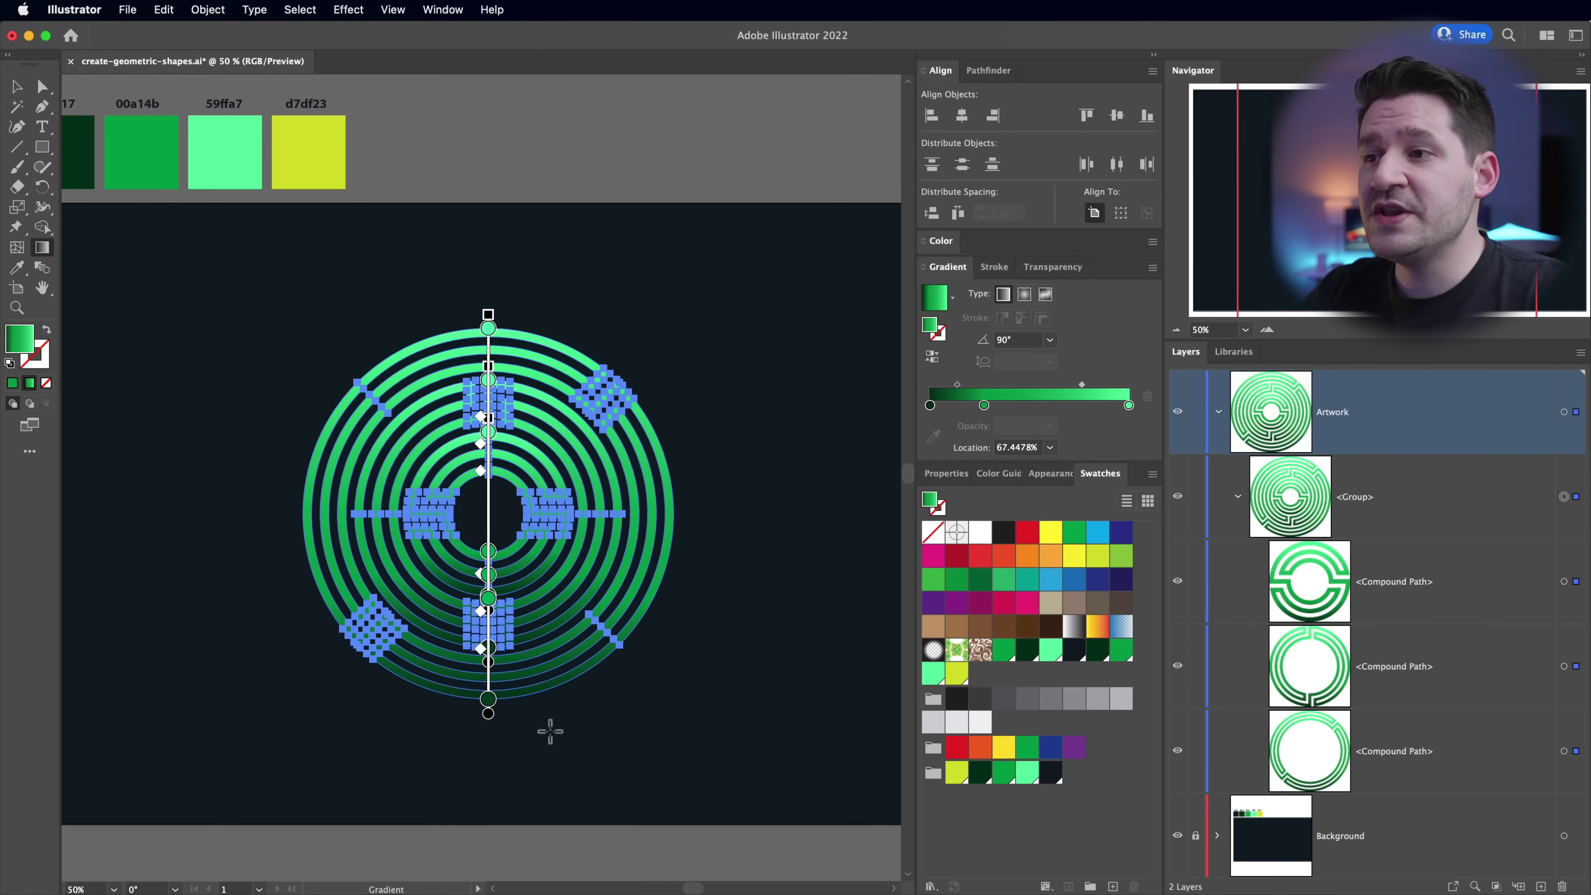
pyautogui.moveTo(514, 711)
pyautogui.mouseDown()
pyautogui.moveTo(515, 304)
pyautogui.moveTo(536, 351)
pyautogui.mouseUp()
# - Fine-tune the gradient by moving the medium green stop slightly upward on the logo, and deselect the artwork
pyautogui.moveTo(489, 603); pyautogui.dragTo(490, 594)
pyautogui.click(489, 696)
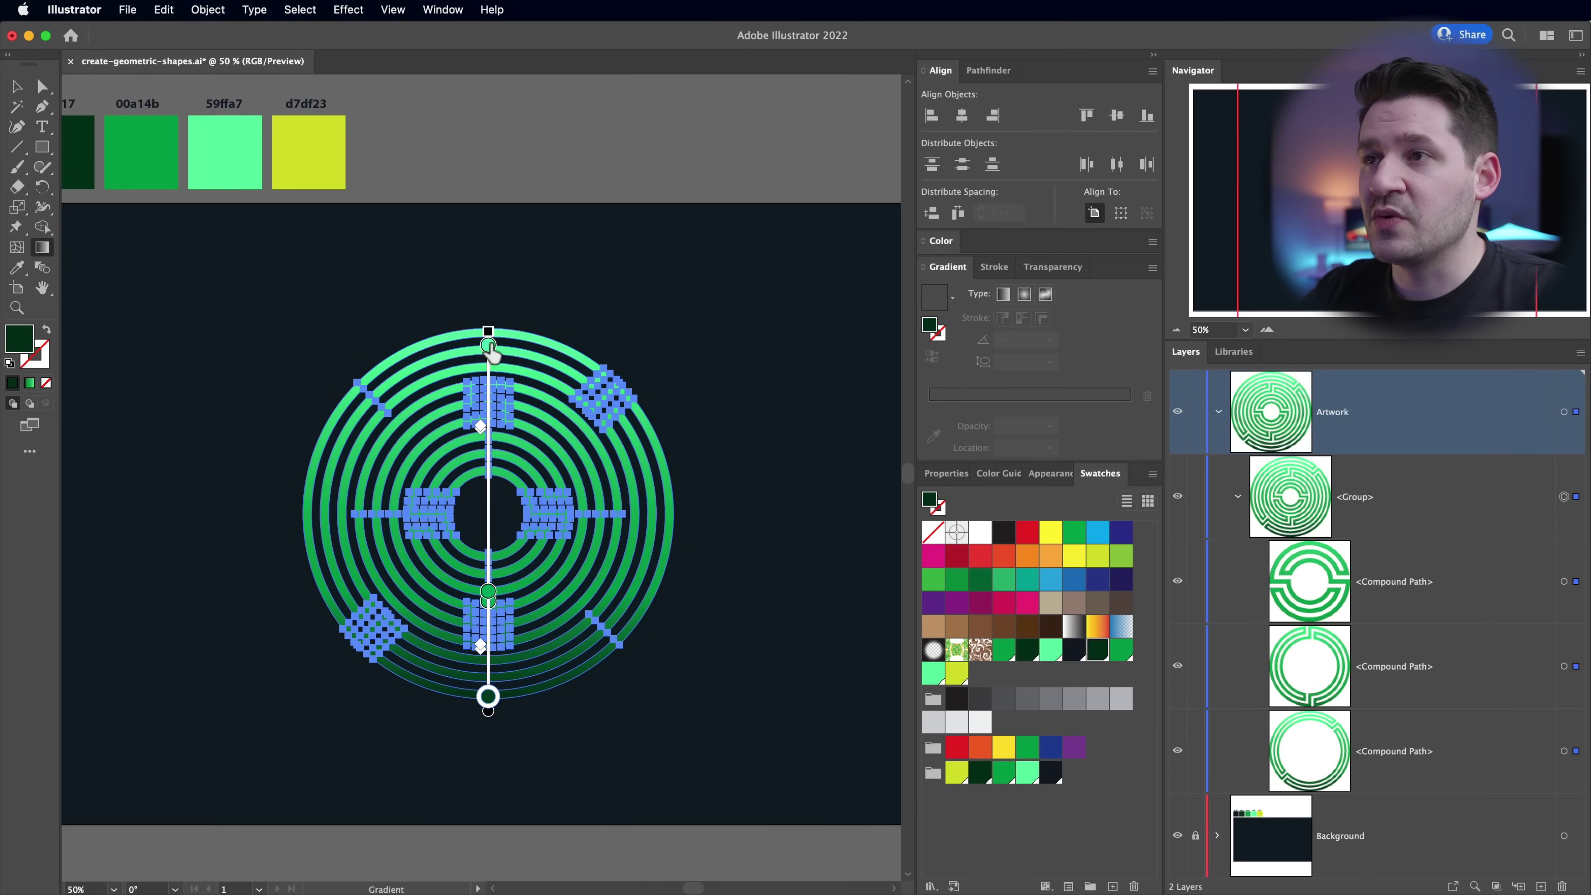
pyautogui.click(490, 346)
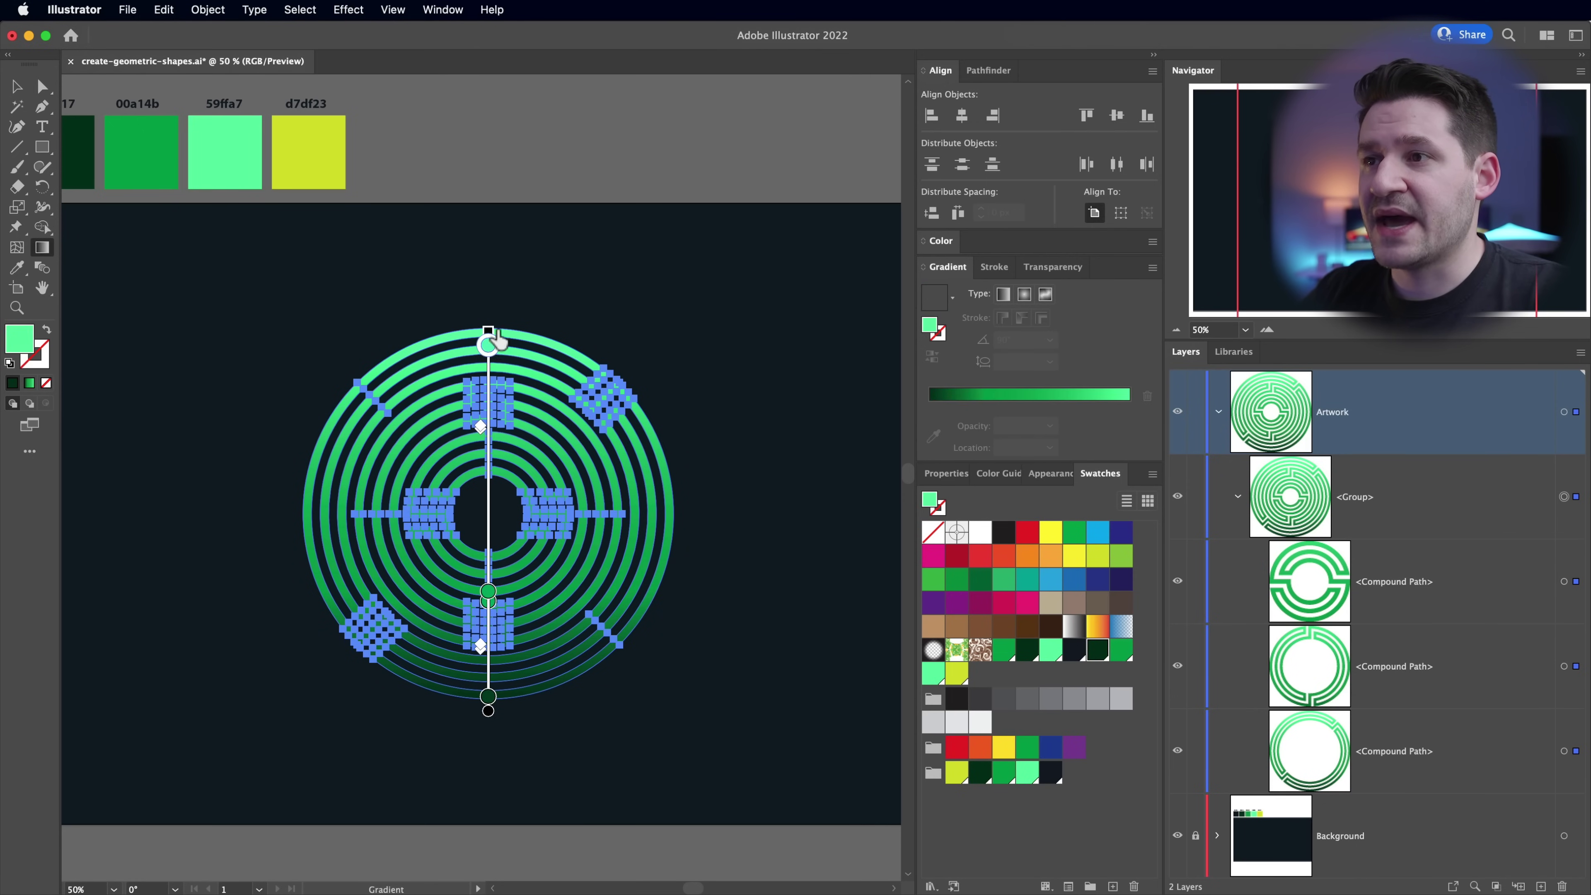
pyautogui.moveTo(490, 592); pyautogui.dragTo(491, 577)
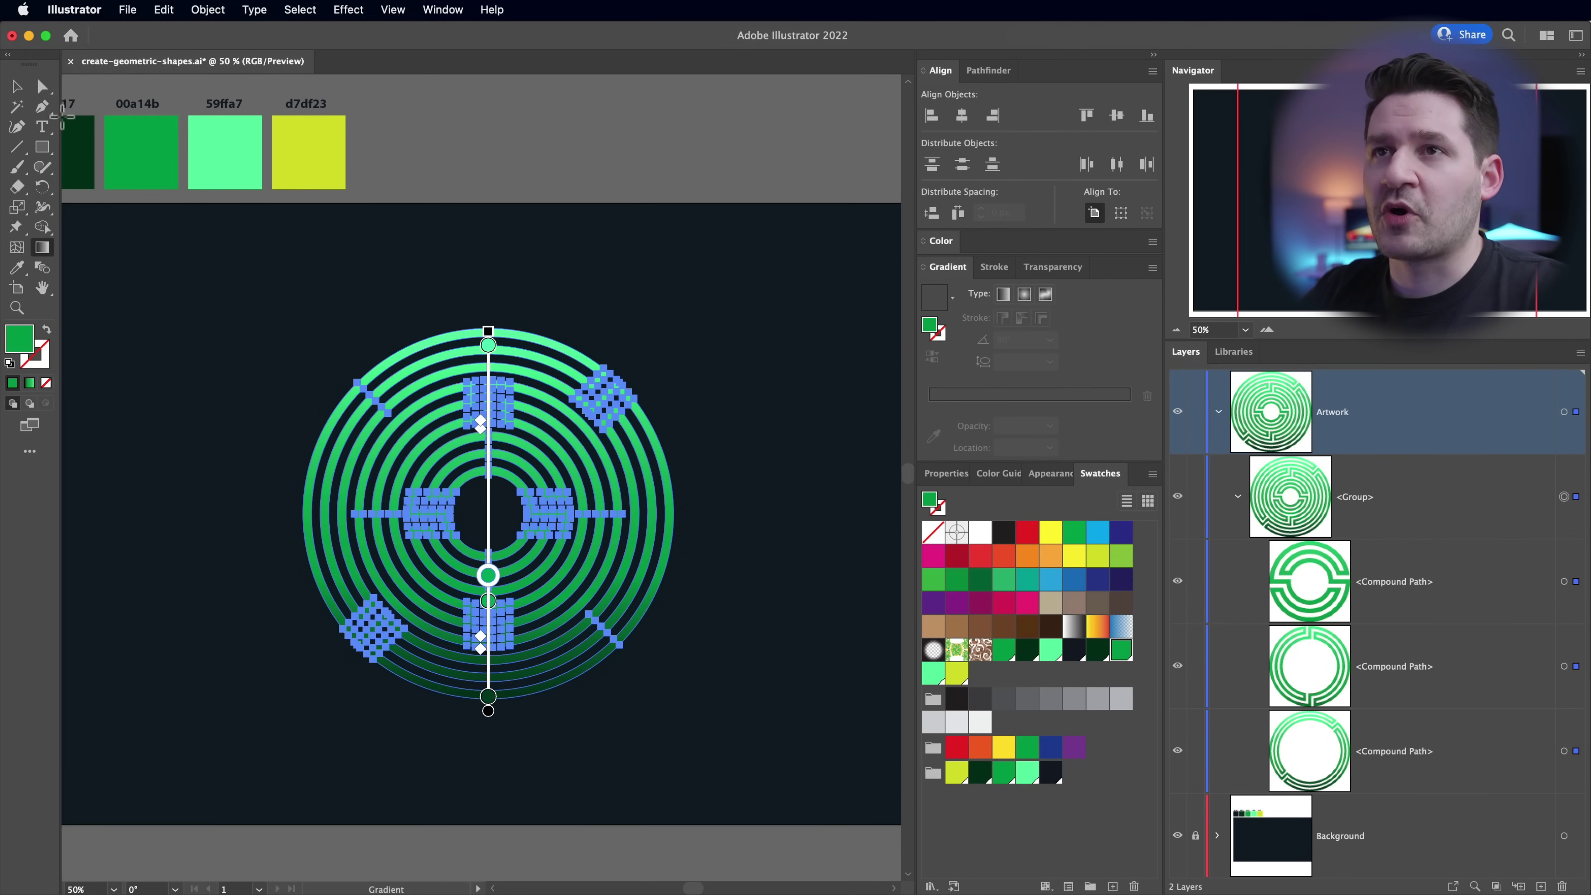
pyautogui.click(16, 86)
pyautogui.click(328, 286)
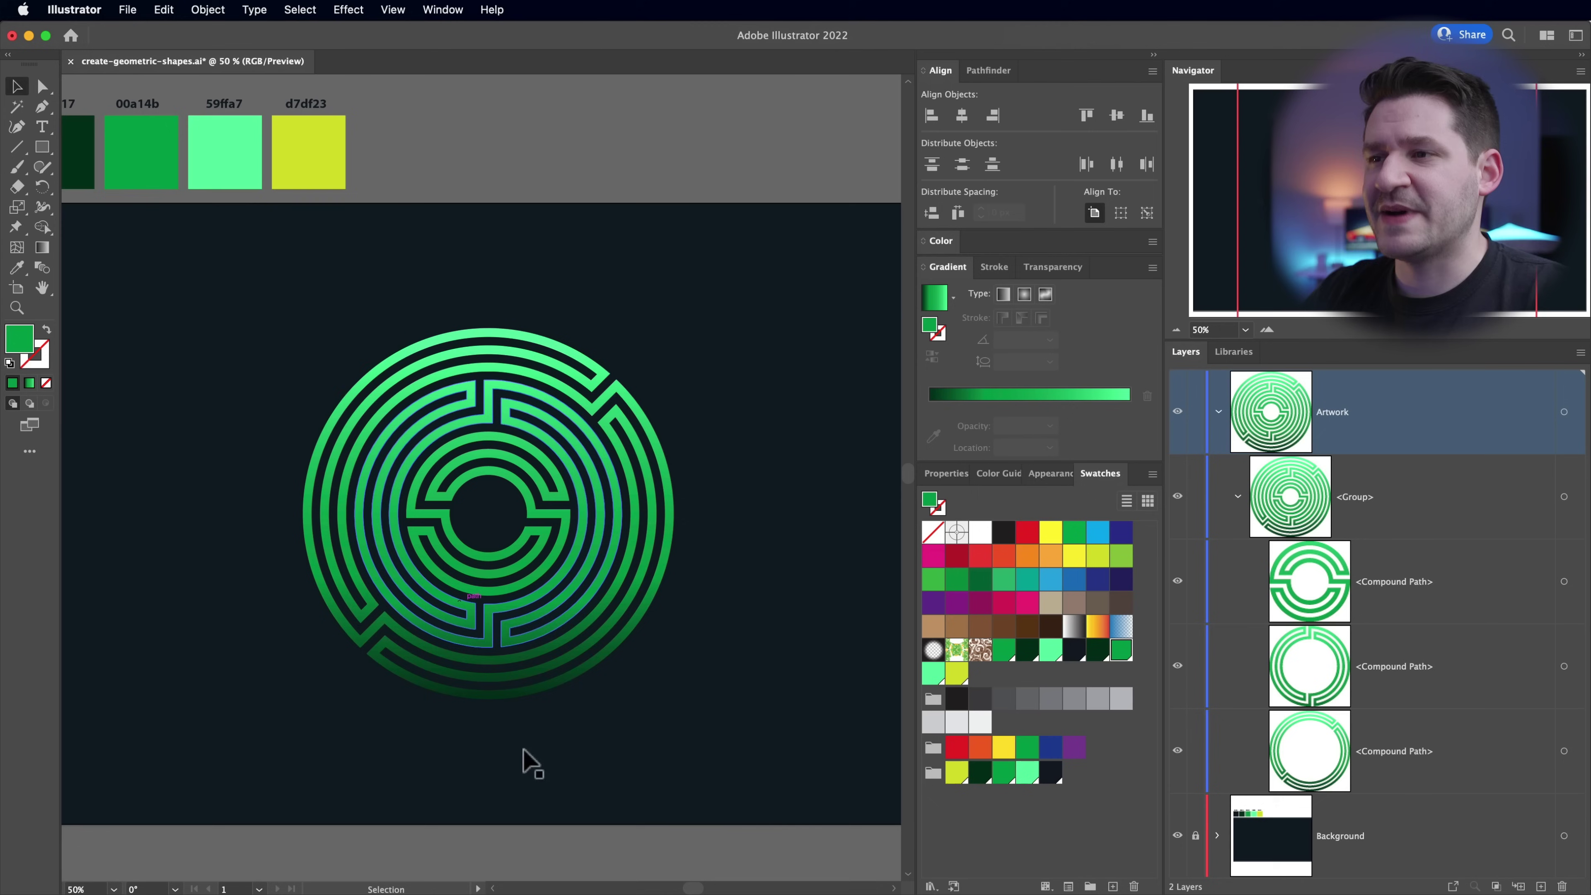
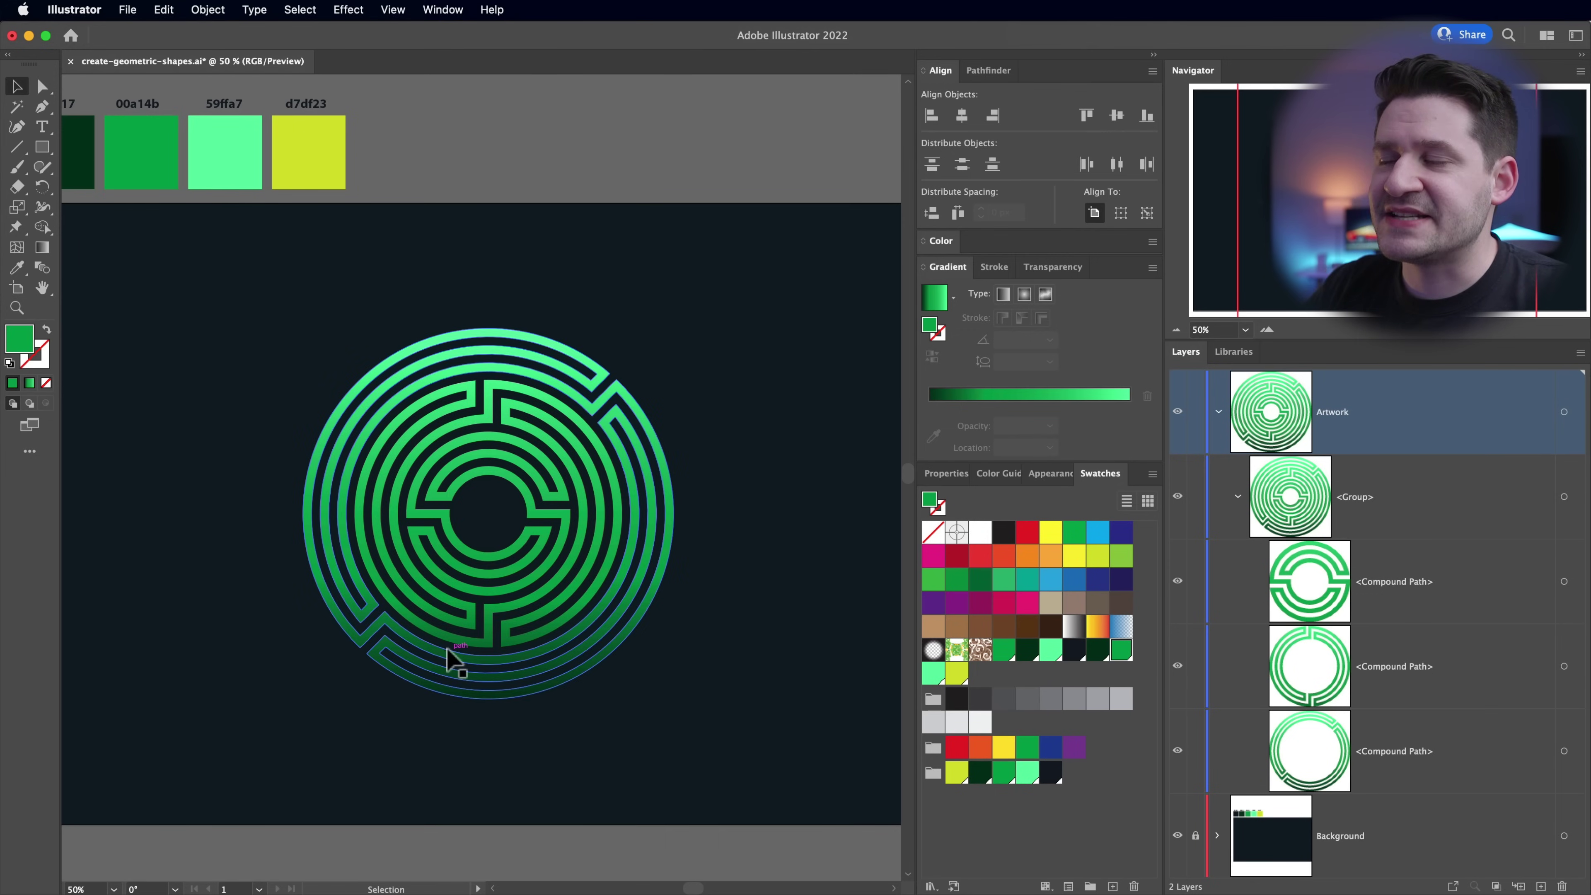
# - Select the whole logo group in the Artwork layer, copy it, and paste the duplicate in place behind the original
pyautogui.click(1236, 497)
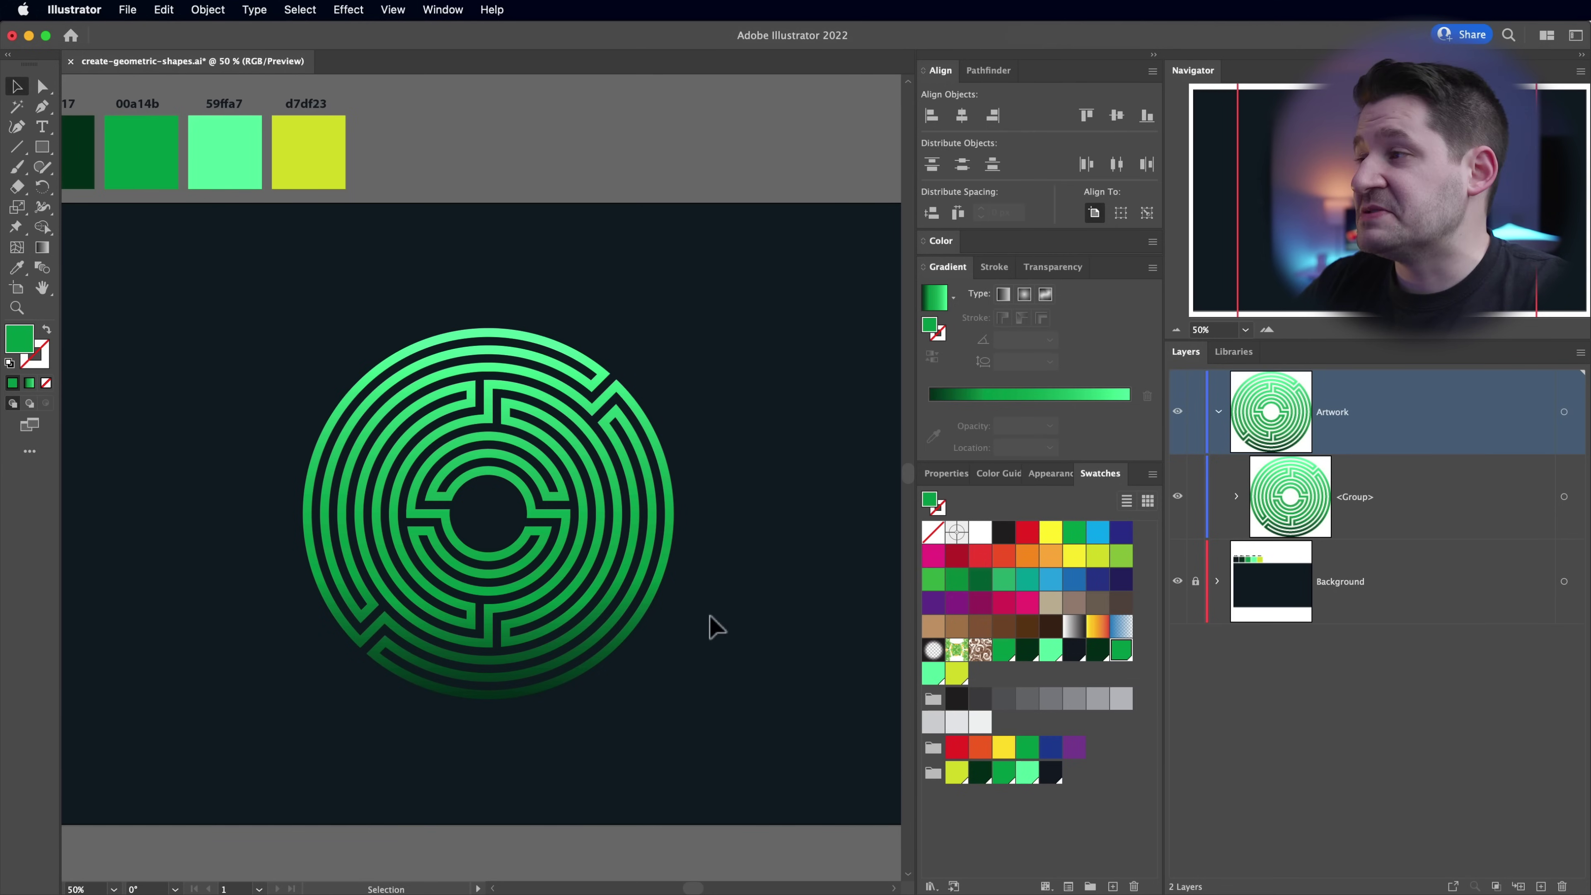
pyautogui.click(1296, 495)
pyautogui.click(1564, 497)
pyautogui.click(1219, 412)
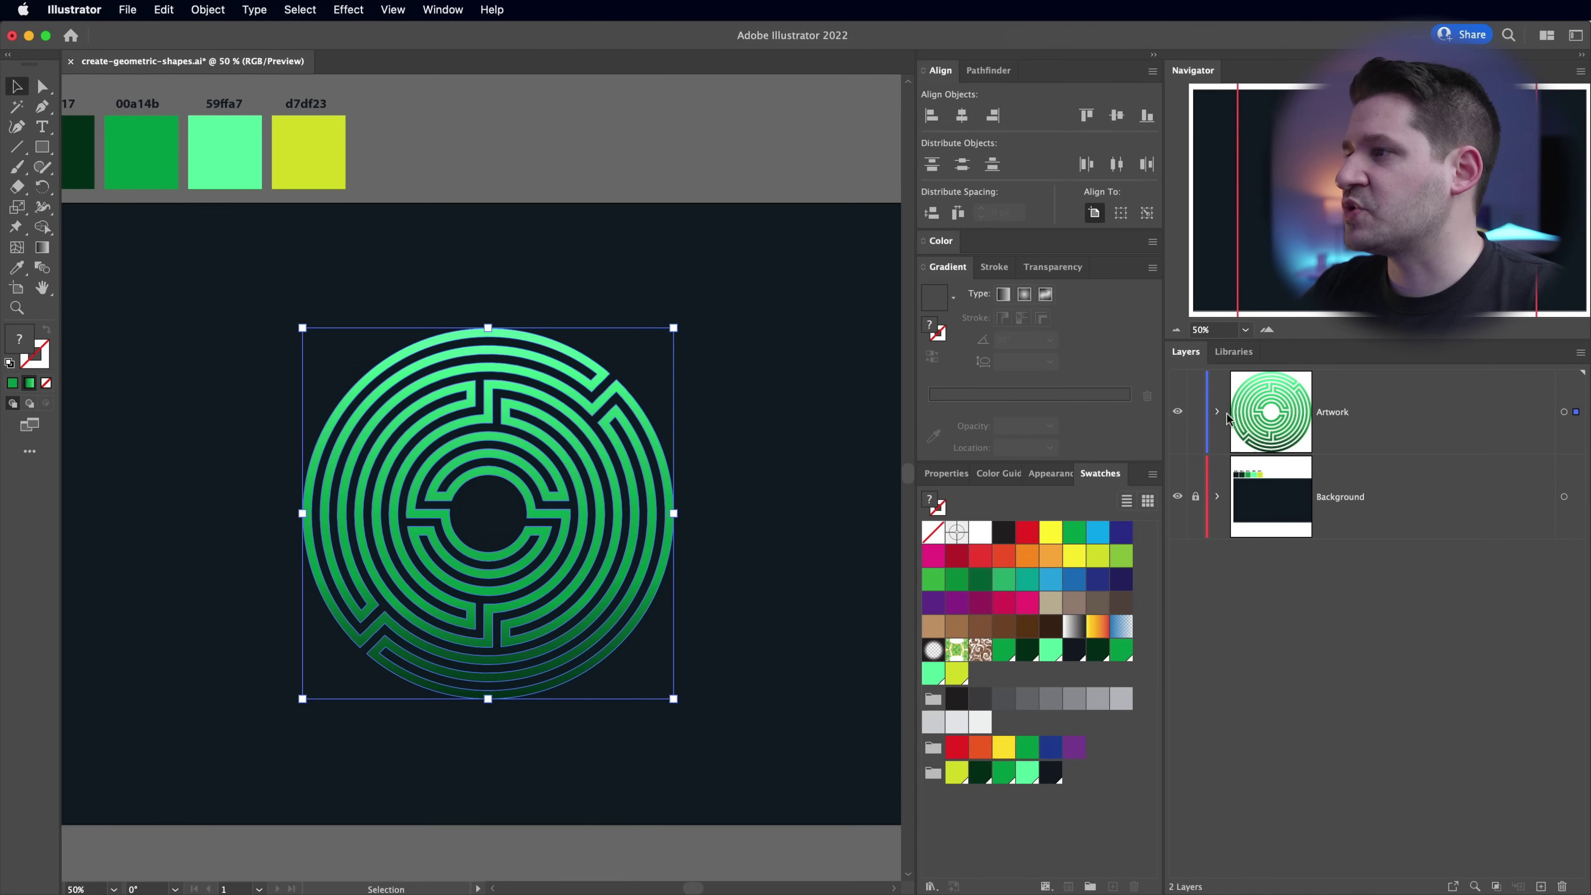
pyautogui.click(1319, 433)
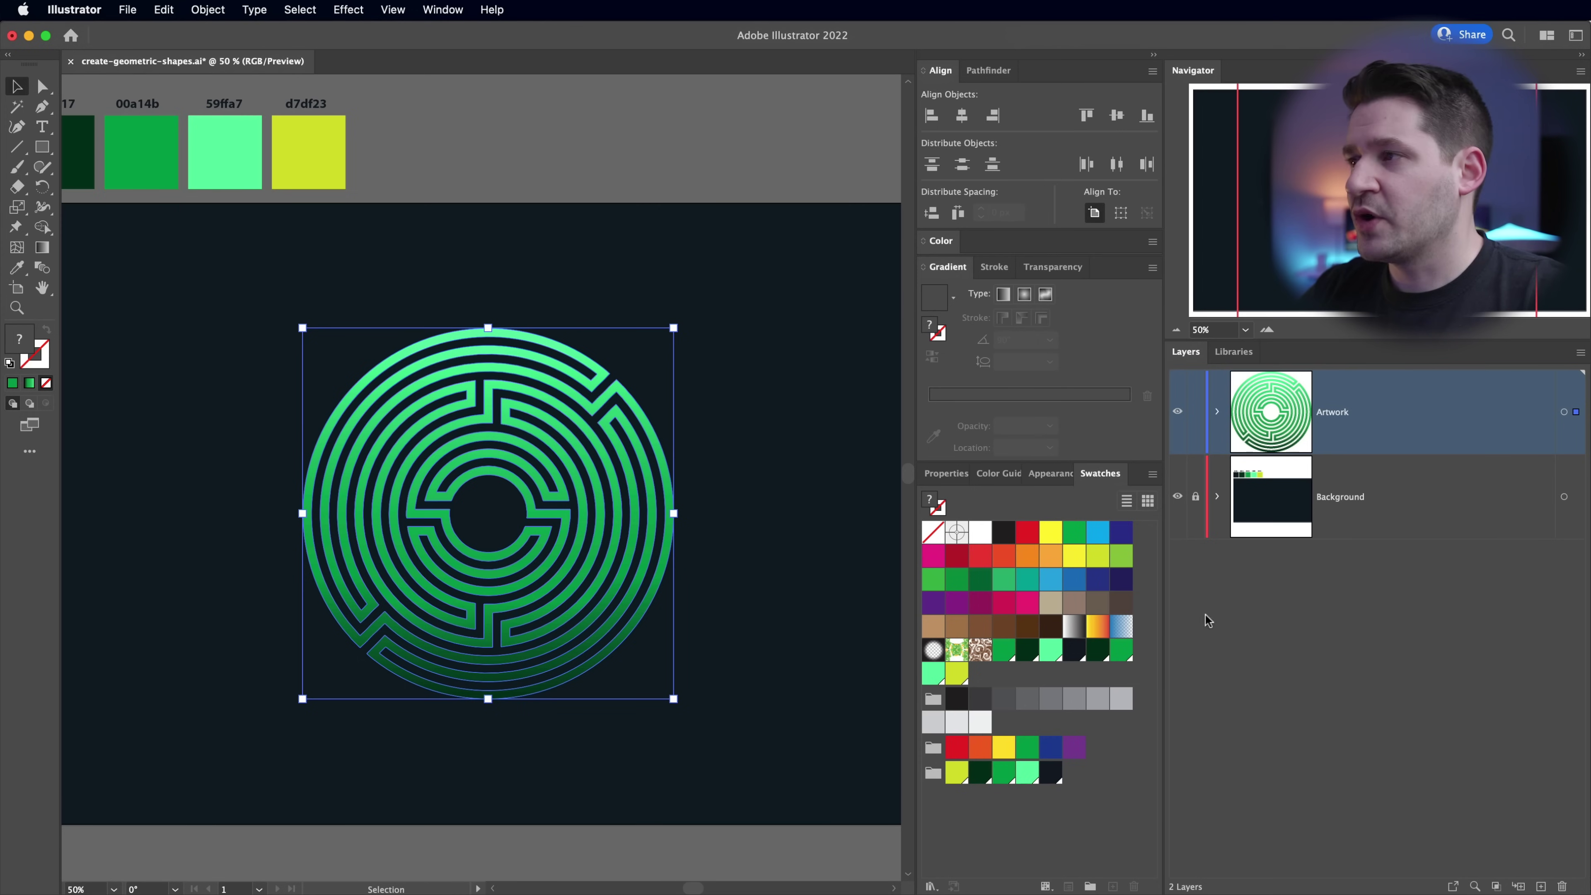
pyautogui.click(1217, 413)
pyautogui.click(1466, 511)
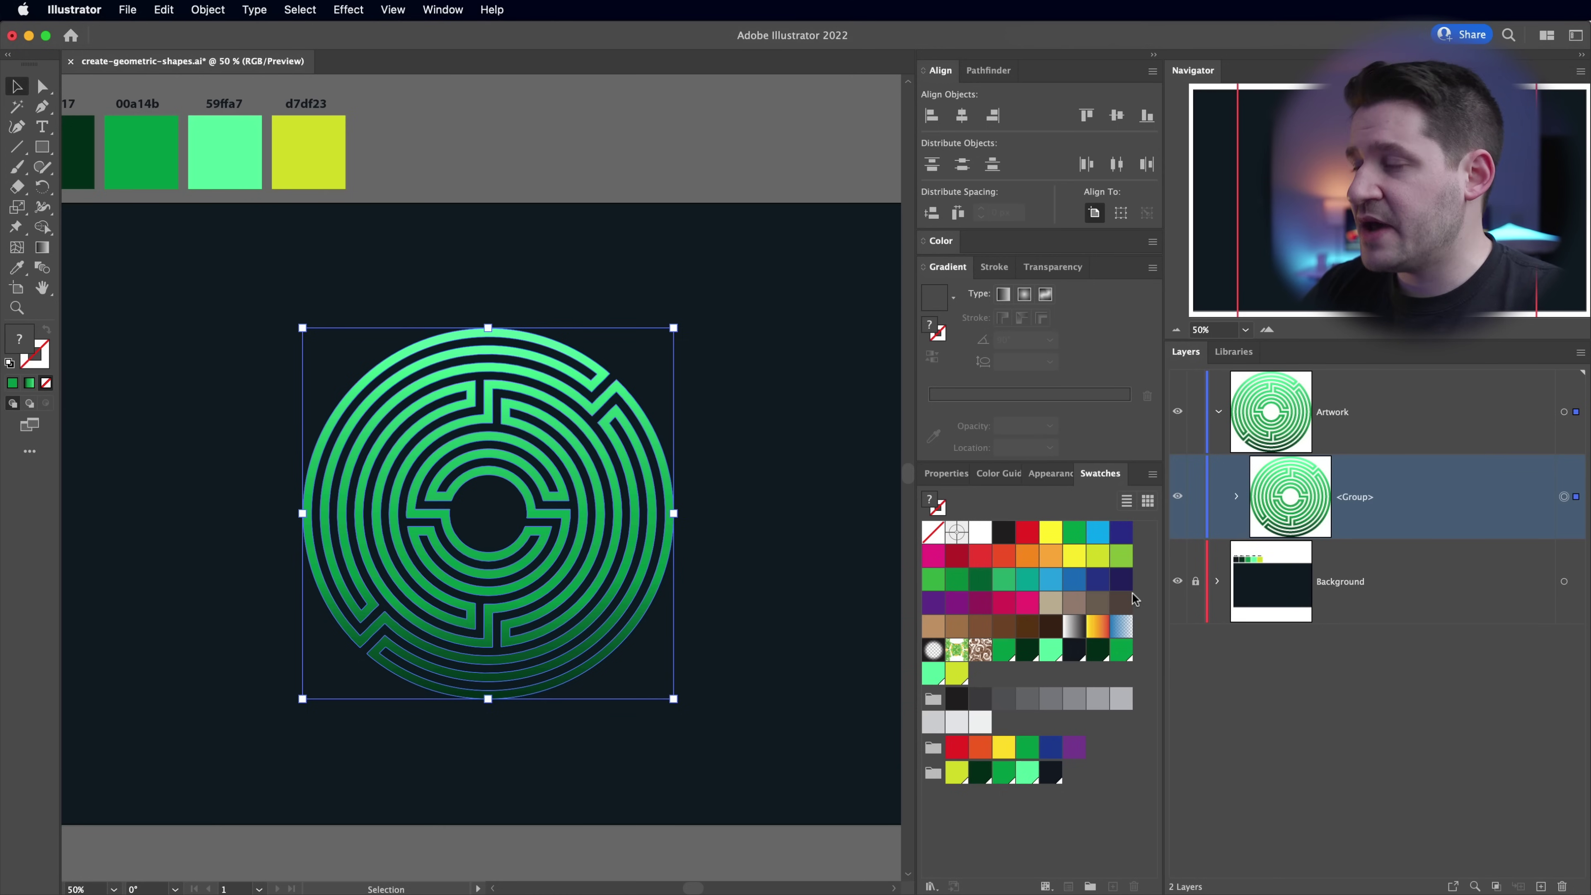
pyautogui.press('super+b')
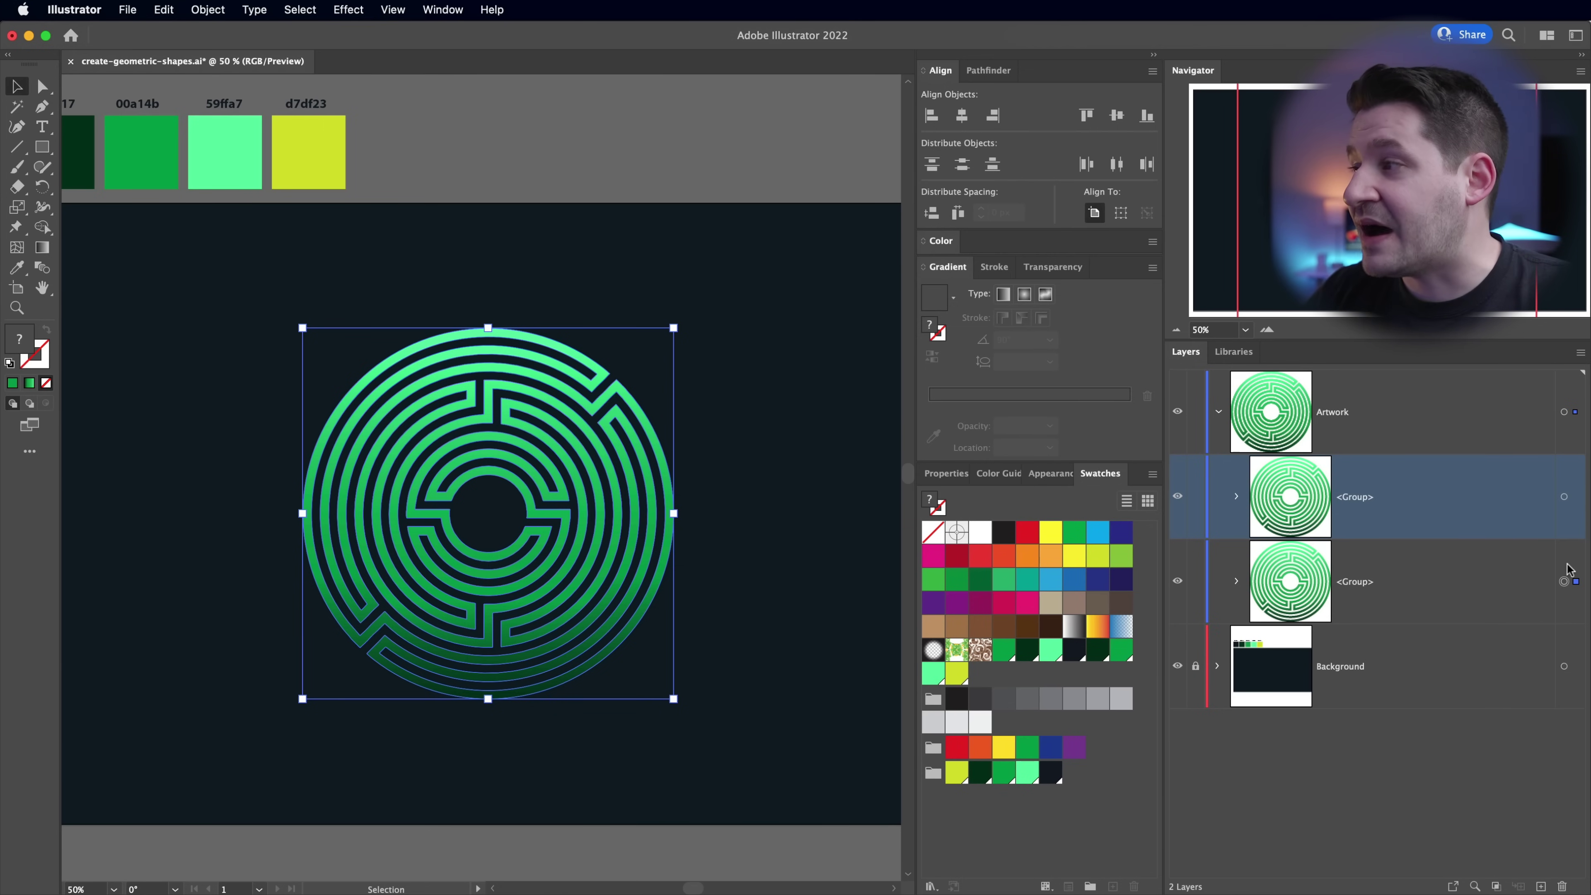
# - Apply a Gaussian Blur with an 80-pixel radius to the logo copy at the back
pyautogui.click(348, 9)
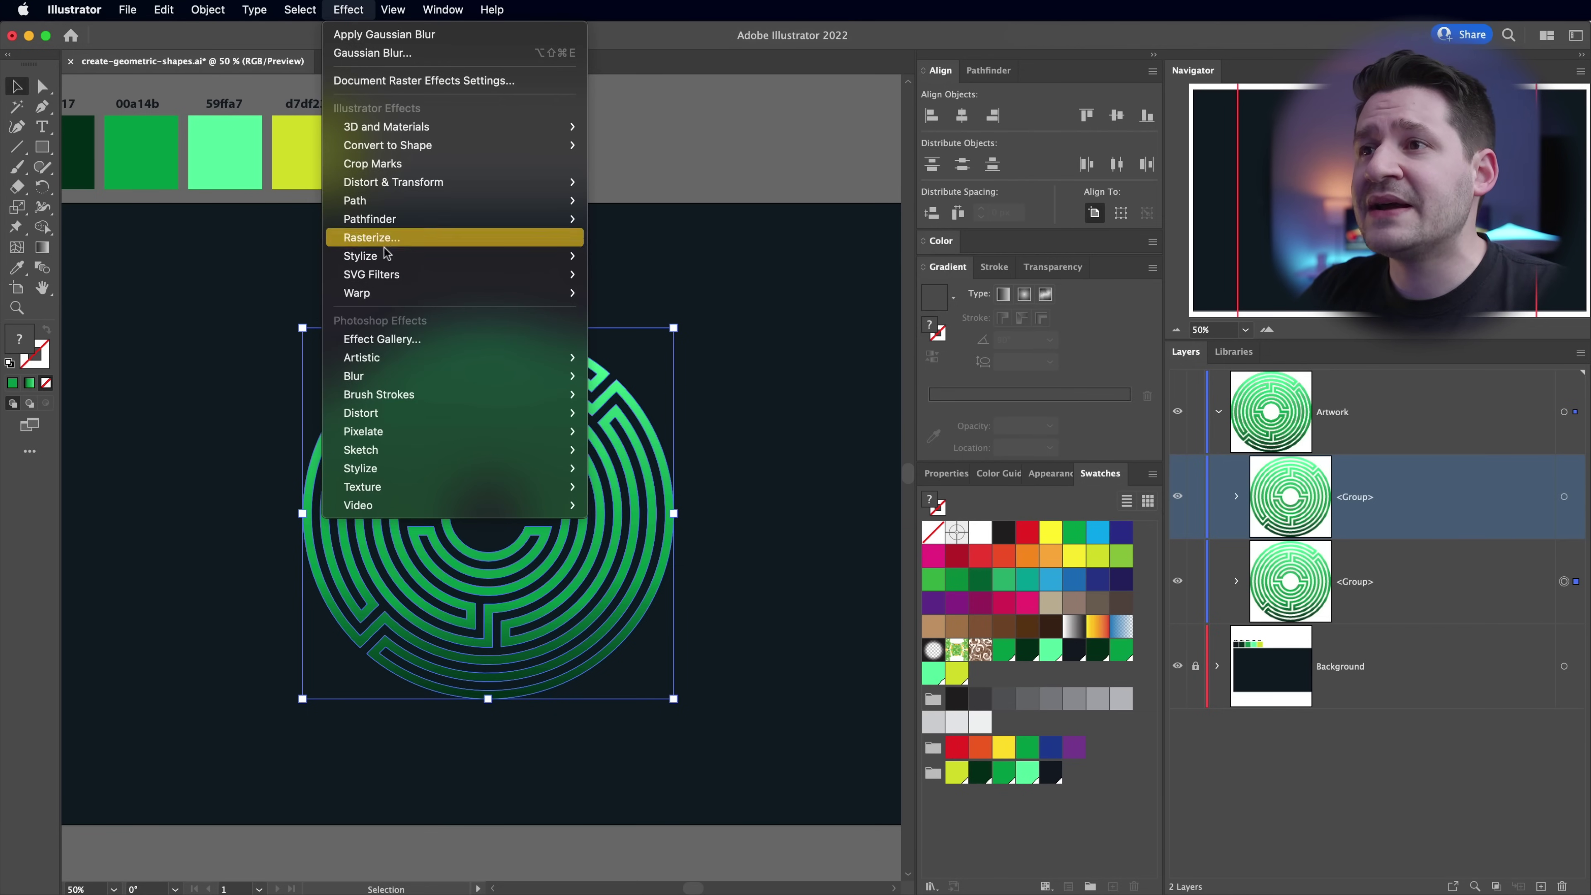
pyautogui.moveTo(426, 376)
pyautogui.click(651, 381)
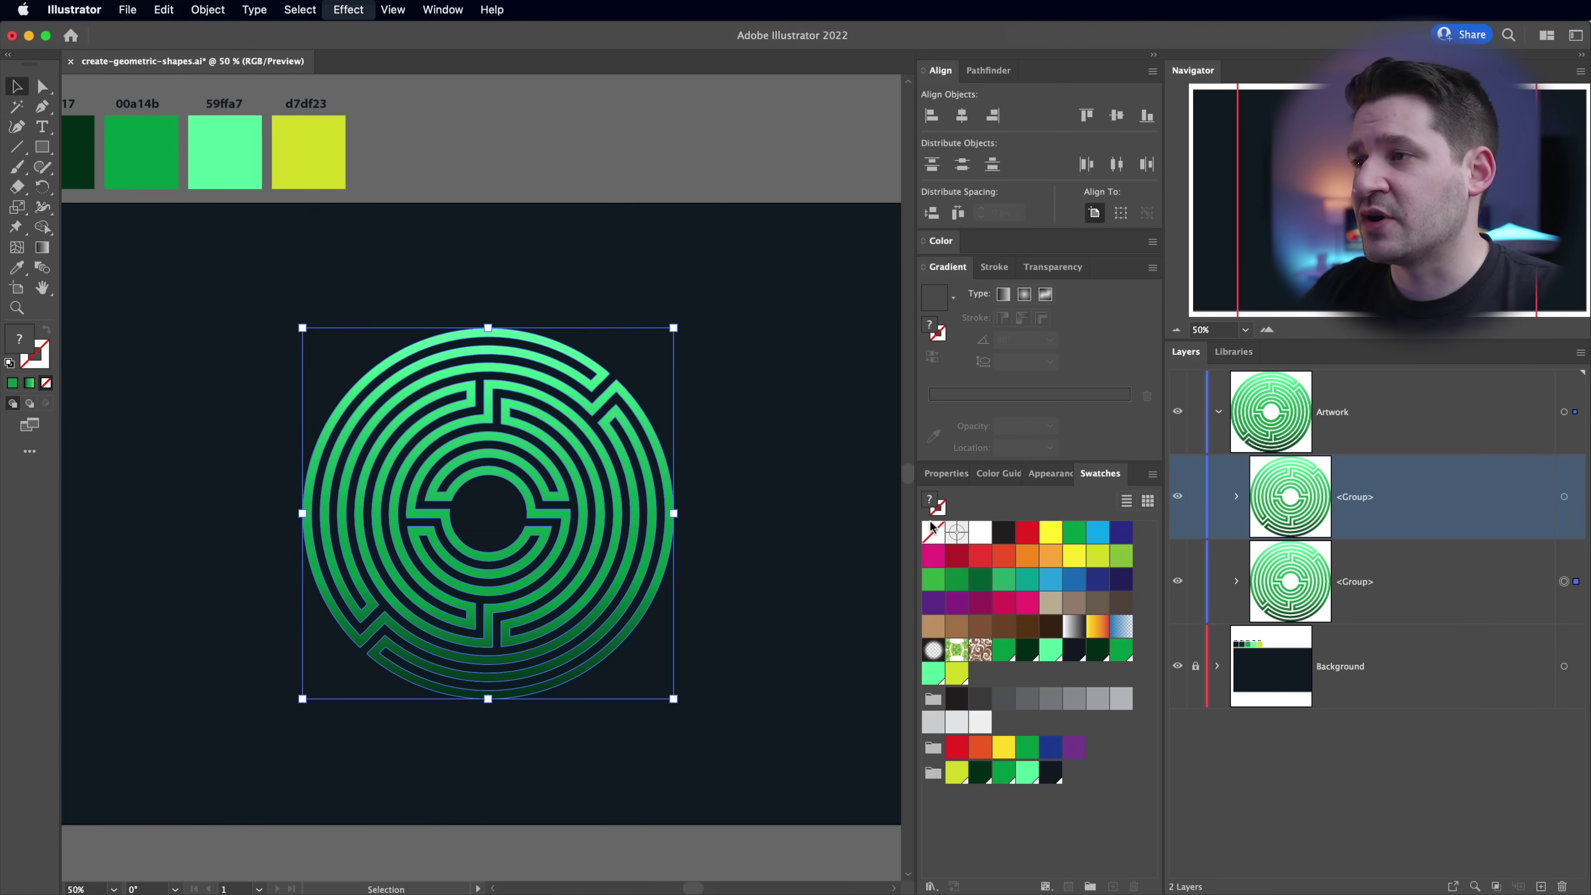
pyautogui.moveTo(666, 320); pyautogui.dragTo(824, 379)
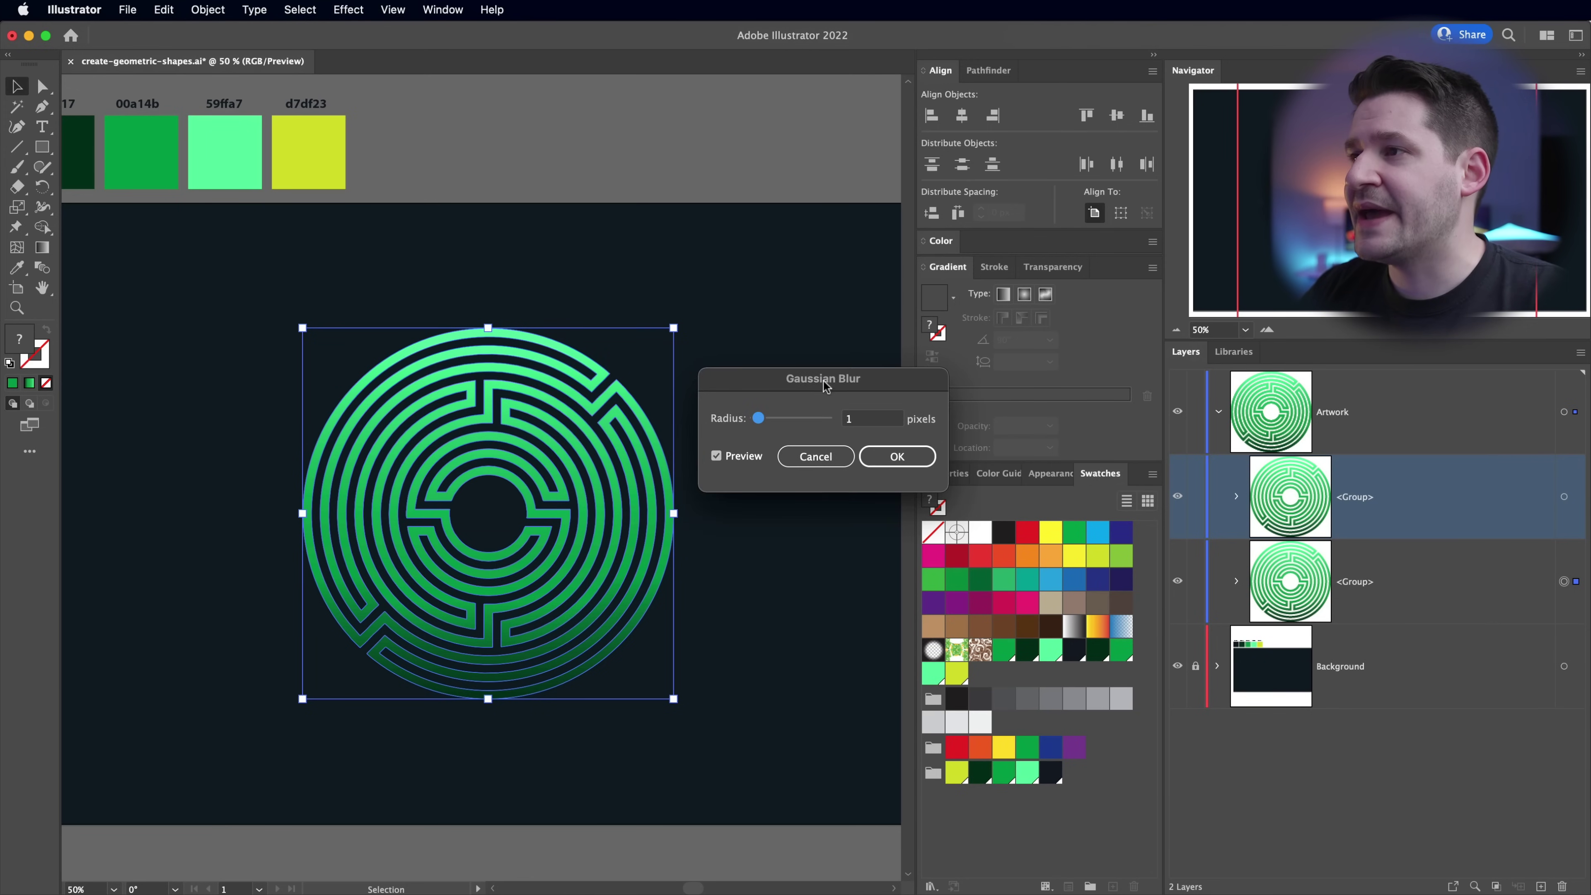
pyautogui.doubleClick(862, 419)
pyautogui.write('1')
pyautogui.write('80')
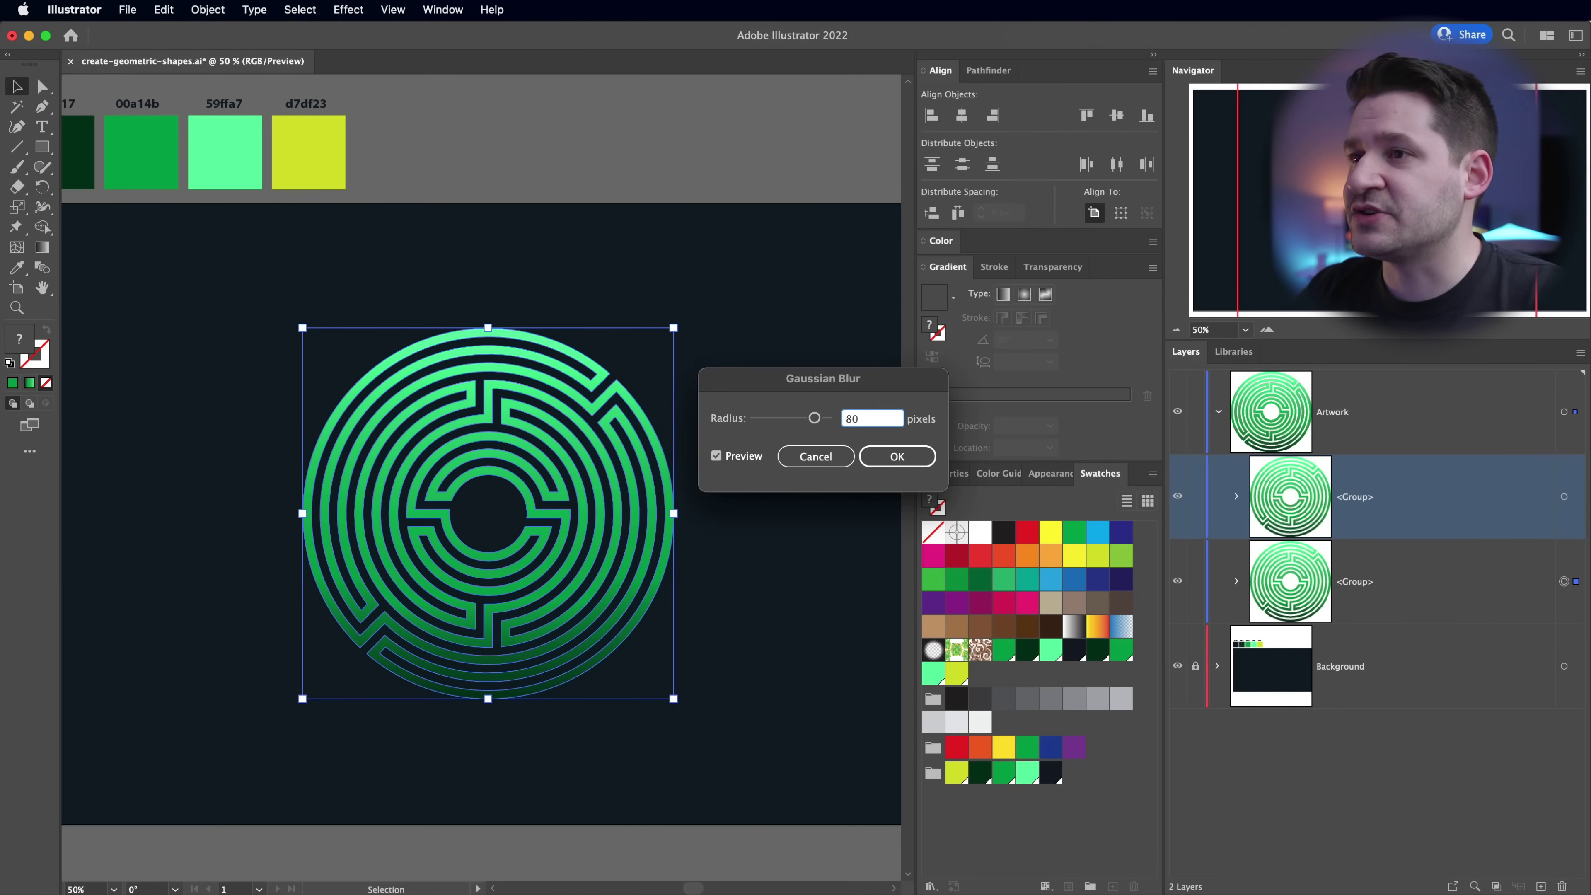
pyautogui.click(910, 457)
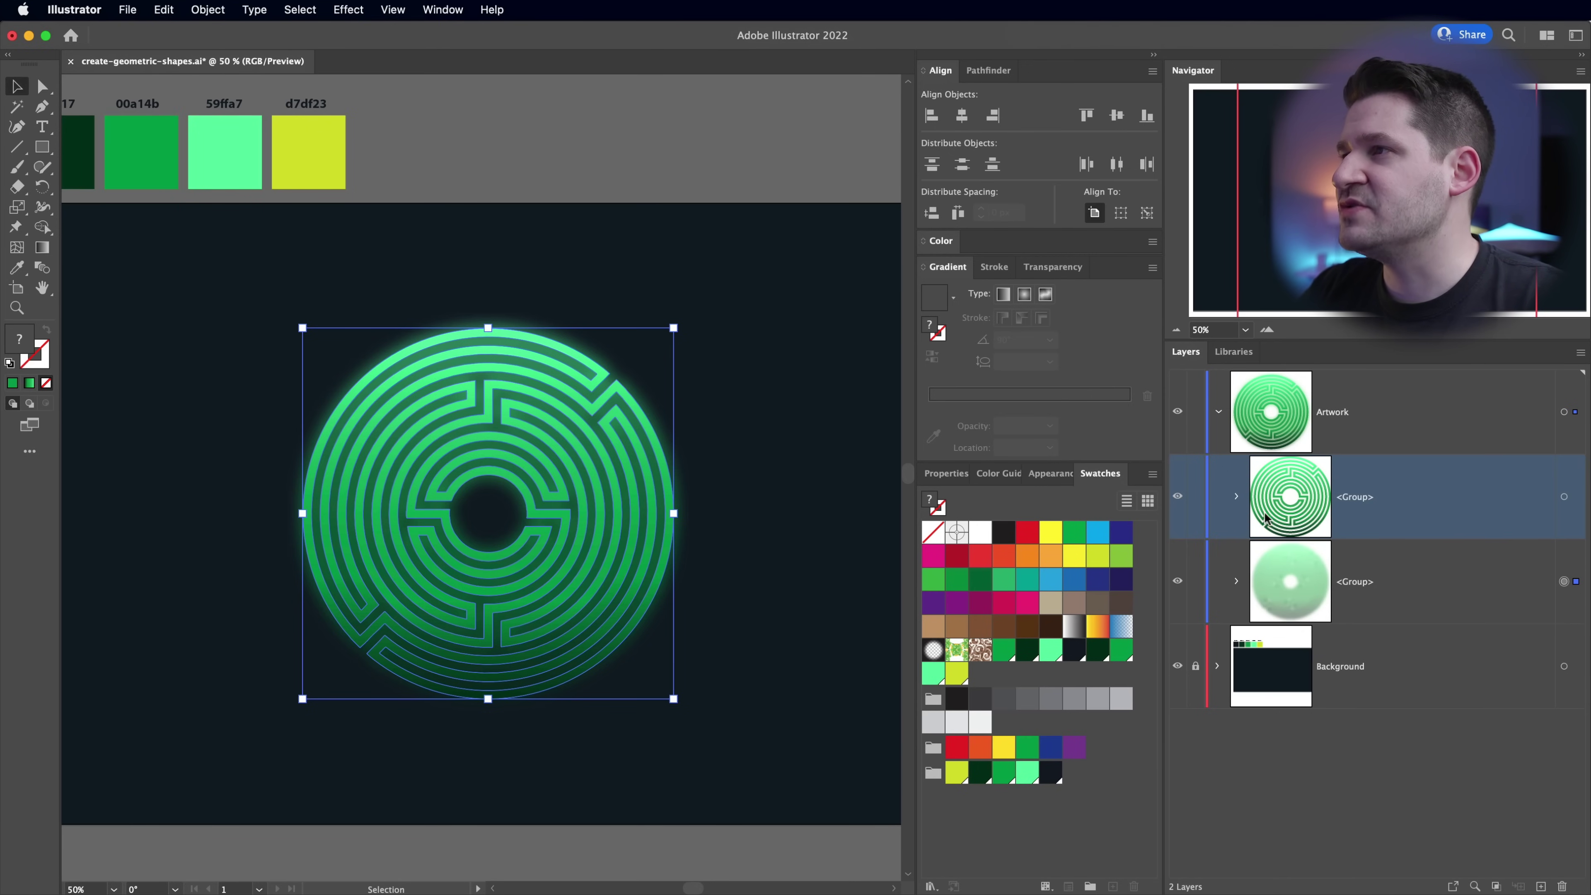
# - Set the blurred copy's blending mode to Color Dodge and deselect it
pyautogui.click(1059, 268)
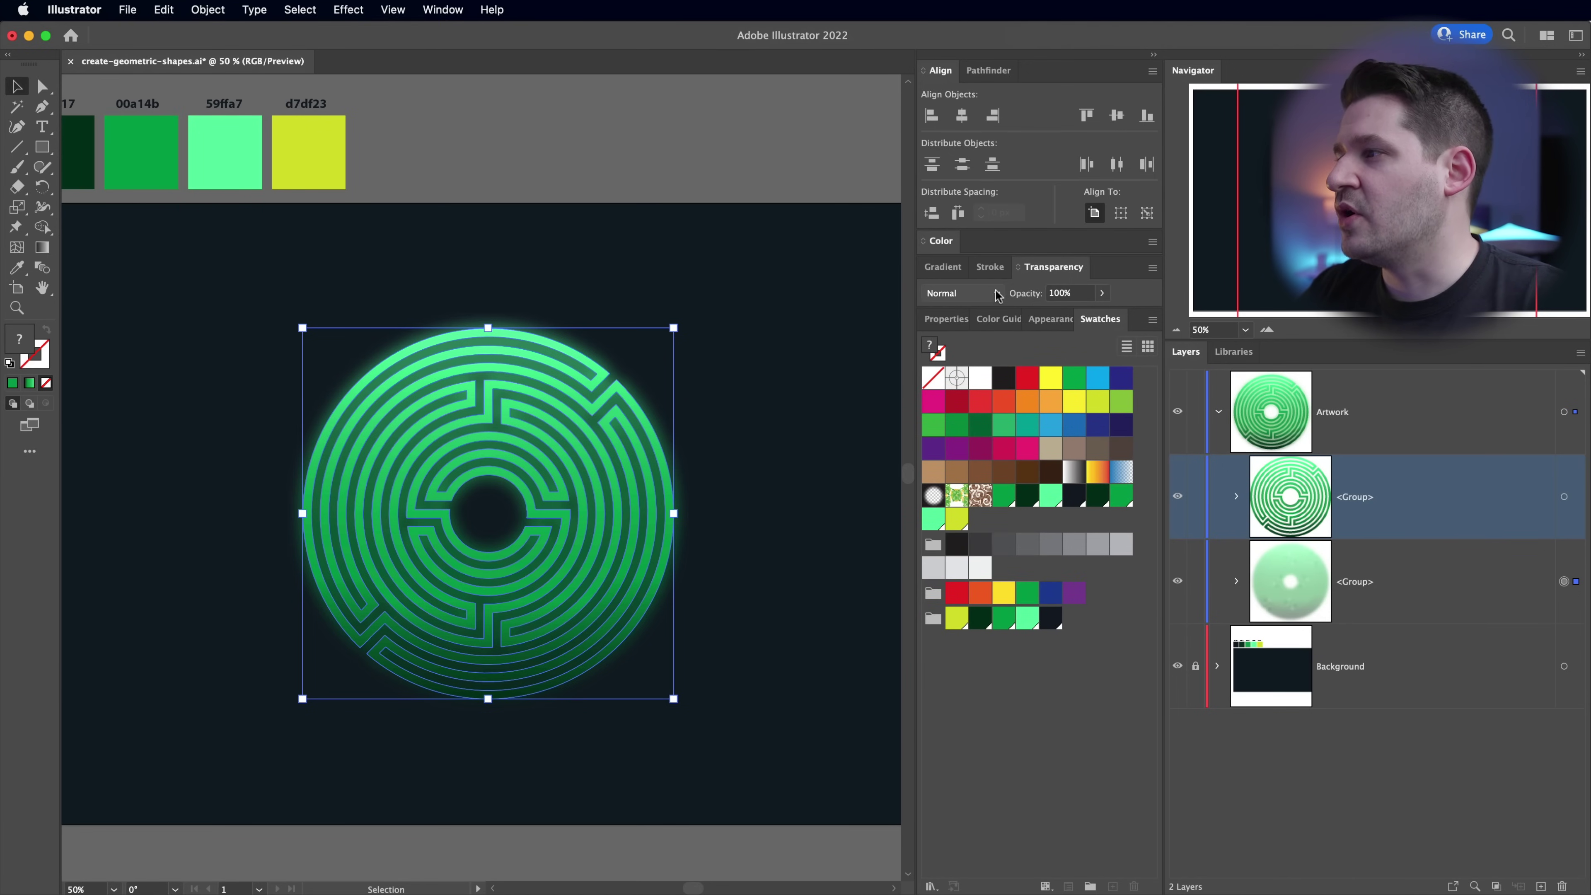
pyautogui.click(997, 293)
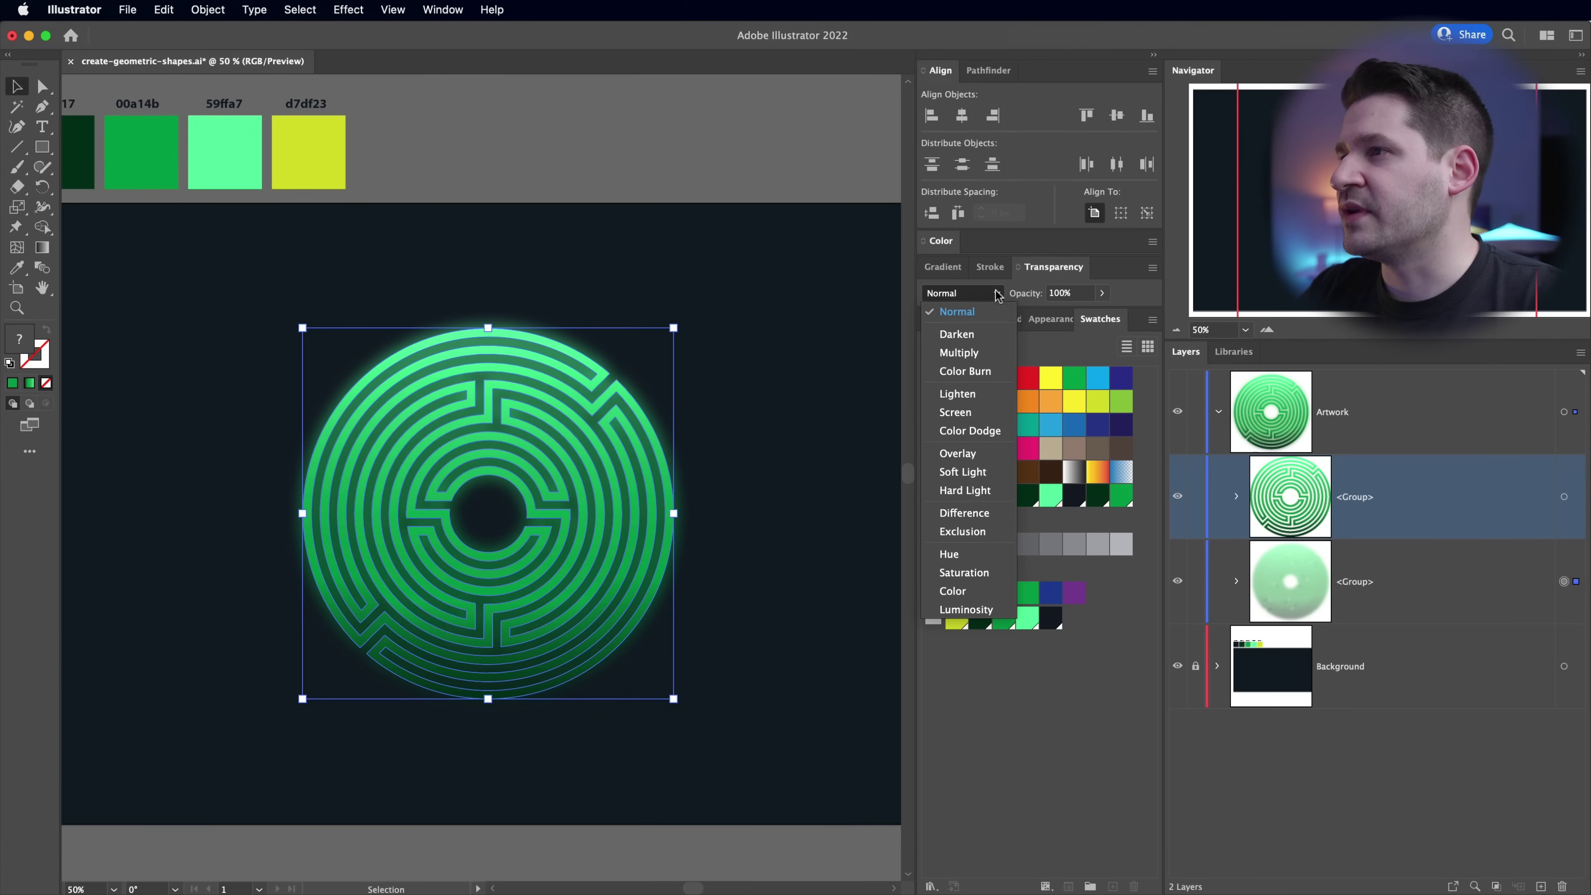
pyautogui.click(979, 432)
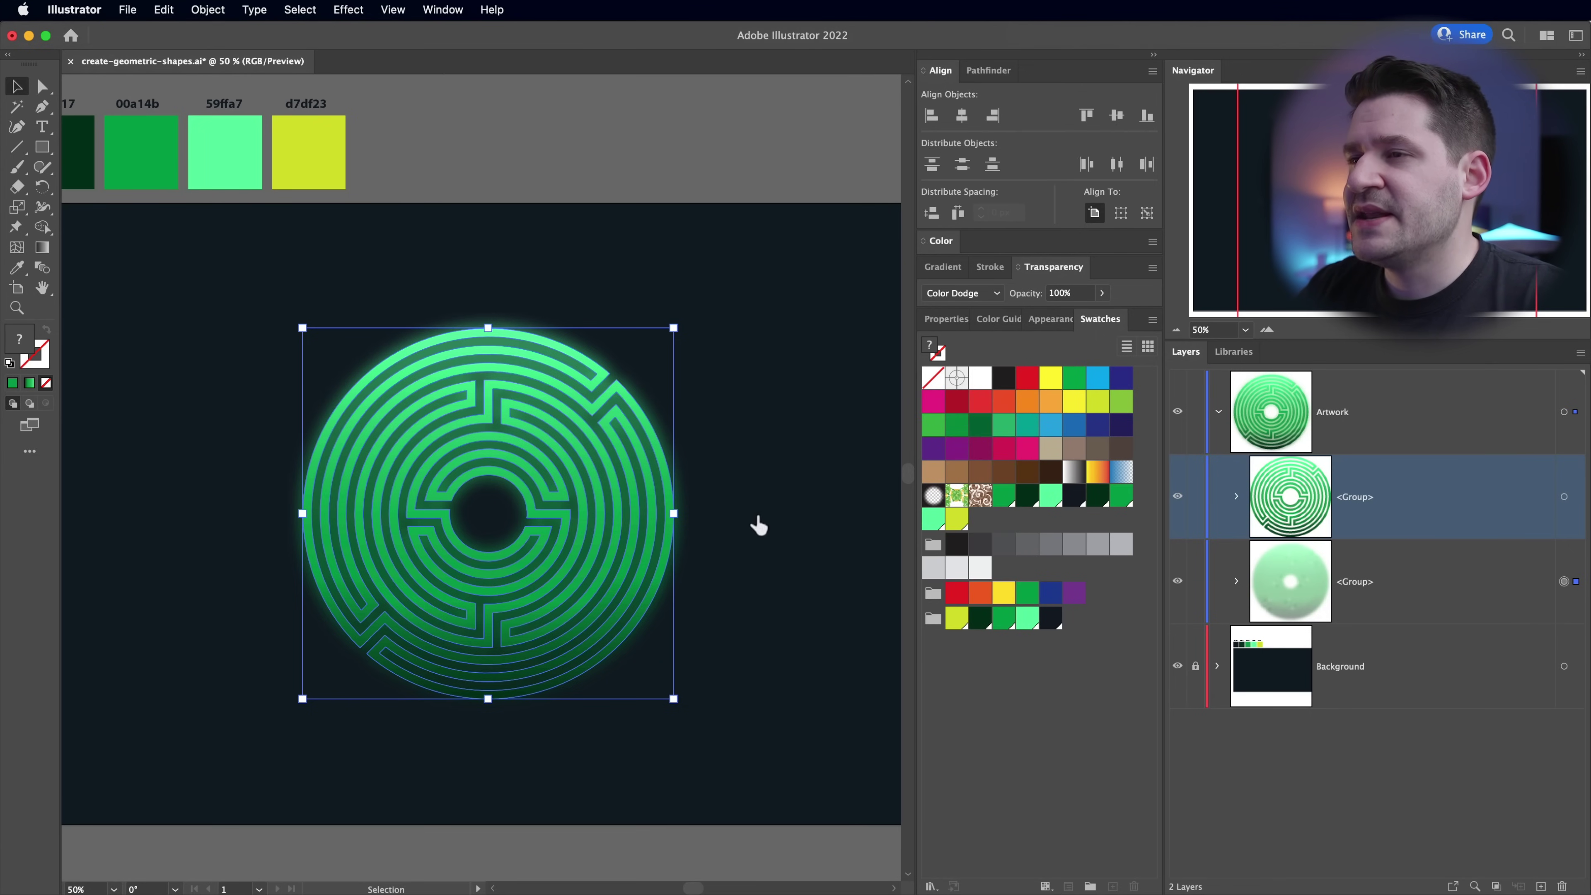
pyautogui.click(763, 603)
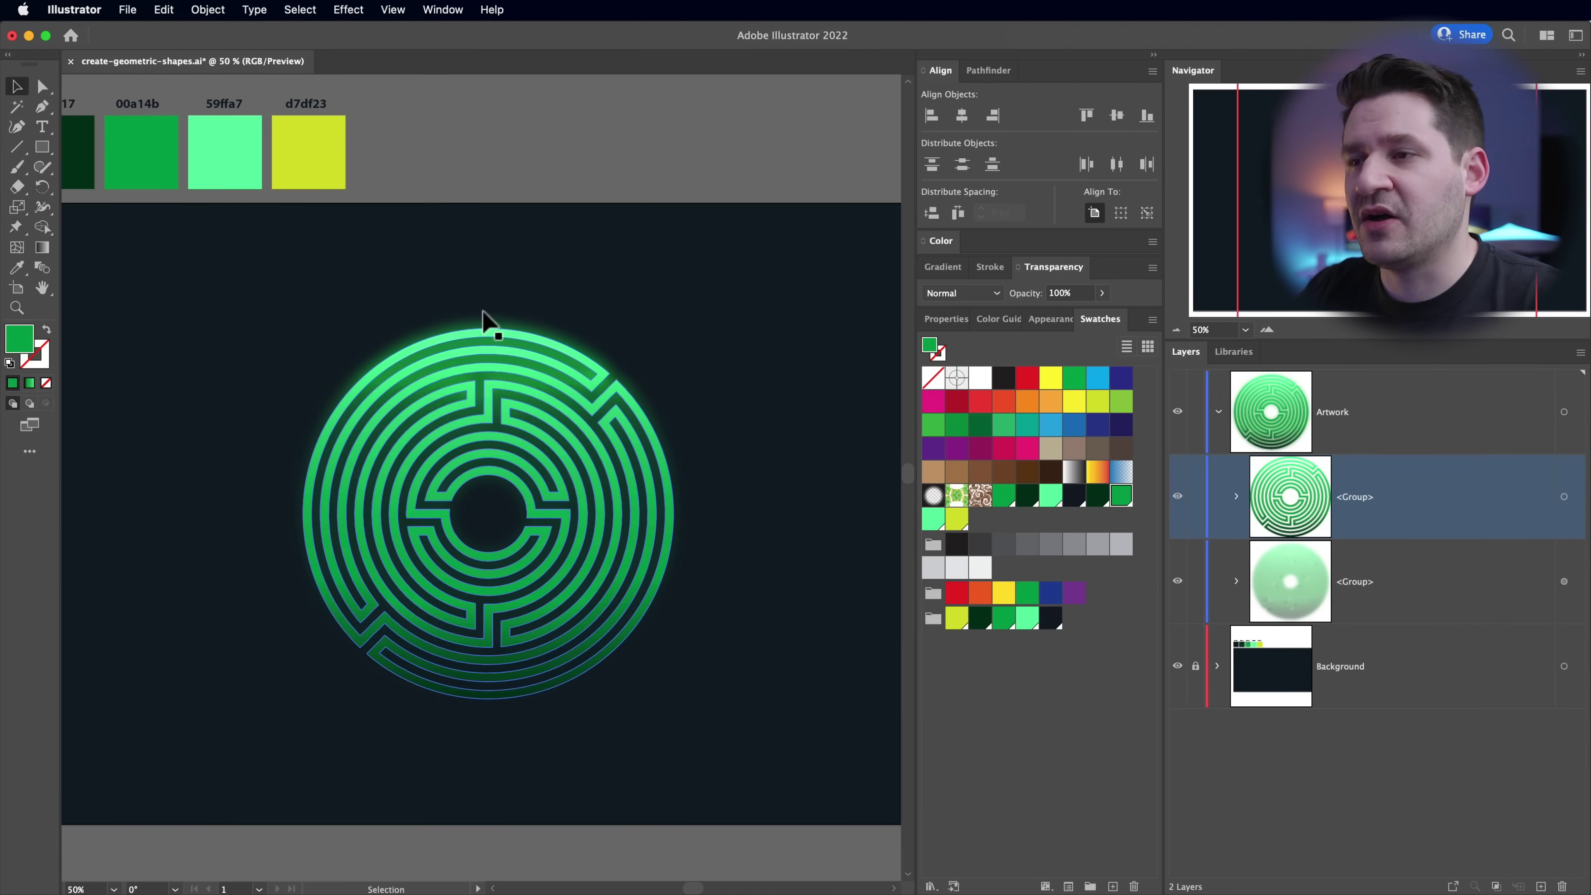
pyautogui.moveTo(226, 343); pyautogui.dragTo(533, 450)
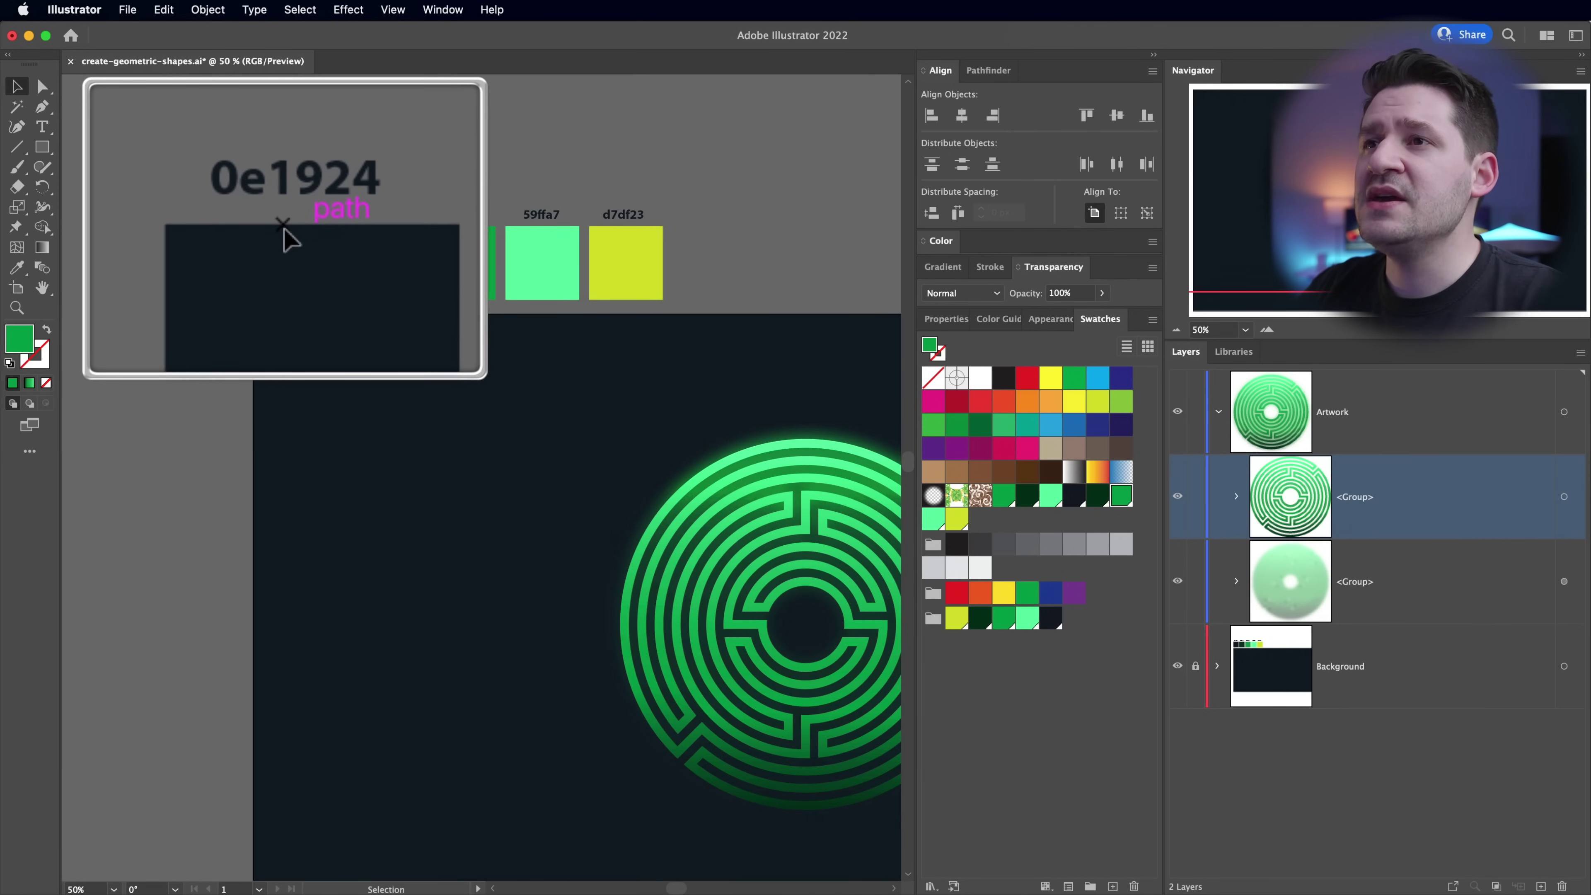
pyautogui.moveTo(525, 724); pyautogui.dragTo(312, 608)
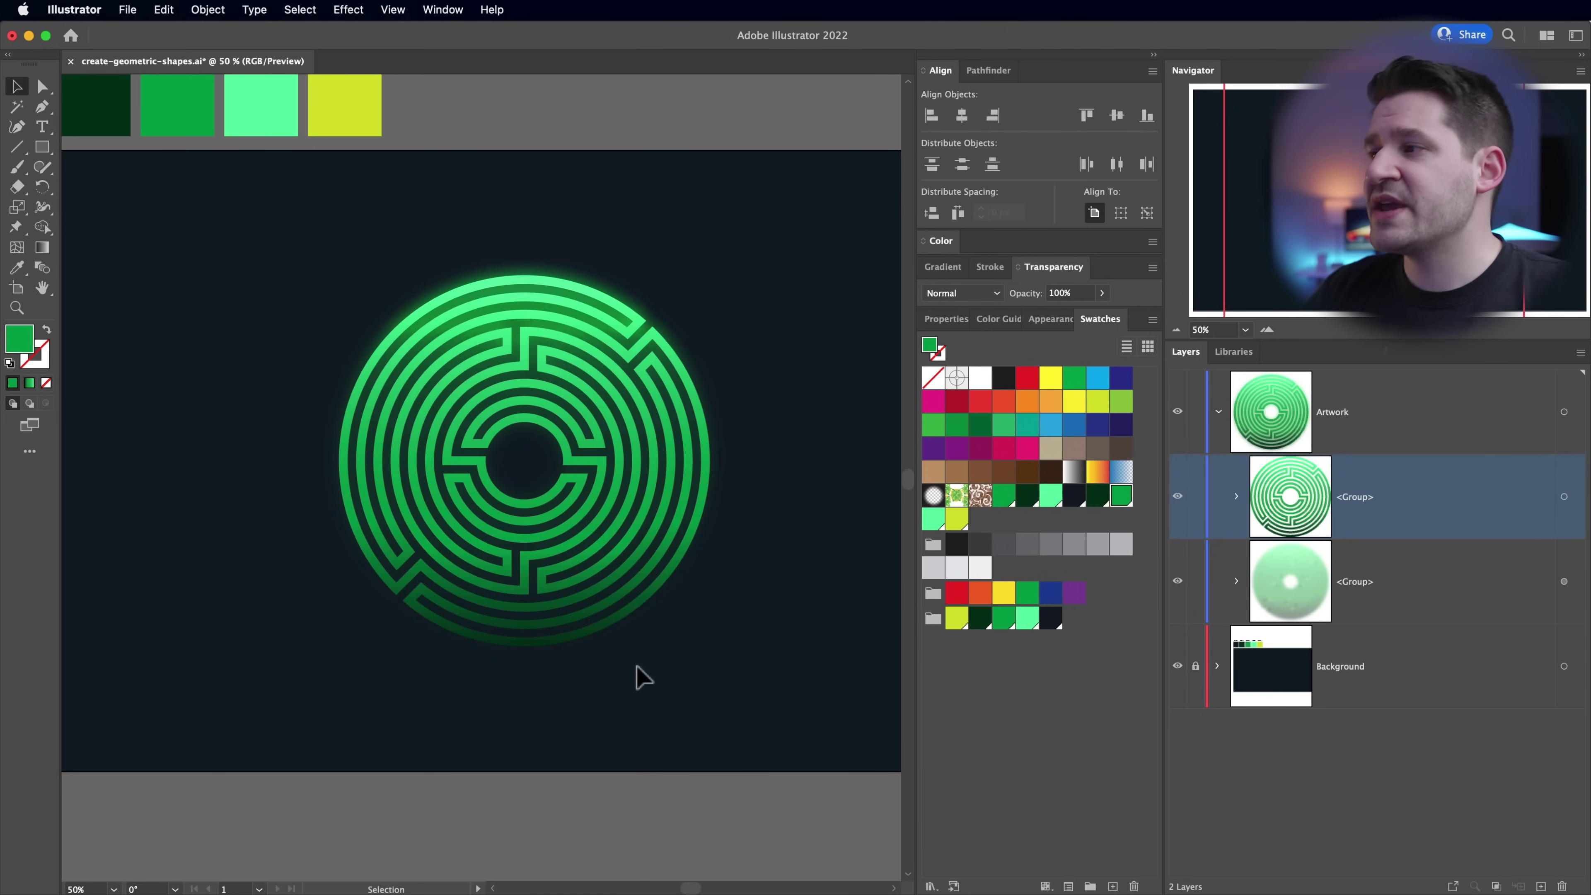
pyautogui.click(1351, 585)
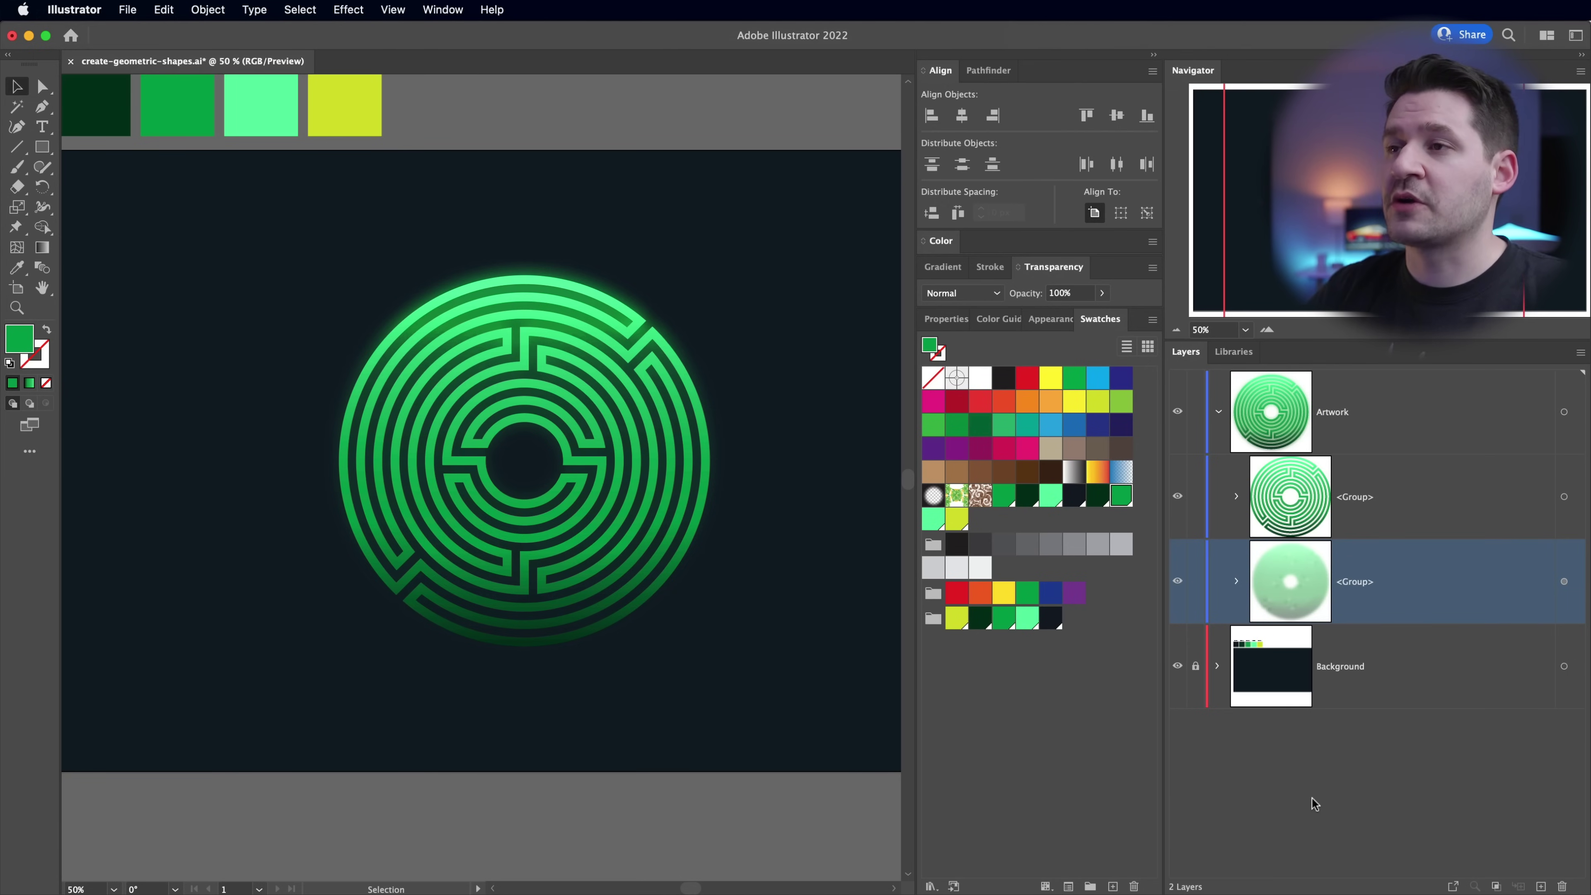
pyautogui.moveTo(692, 470); pyautogui.dragTo(669, 494)
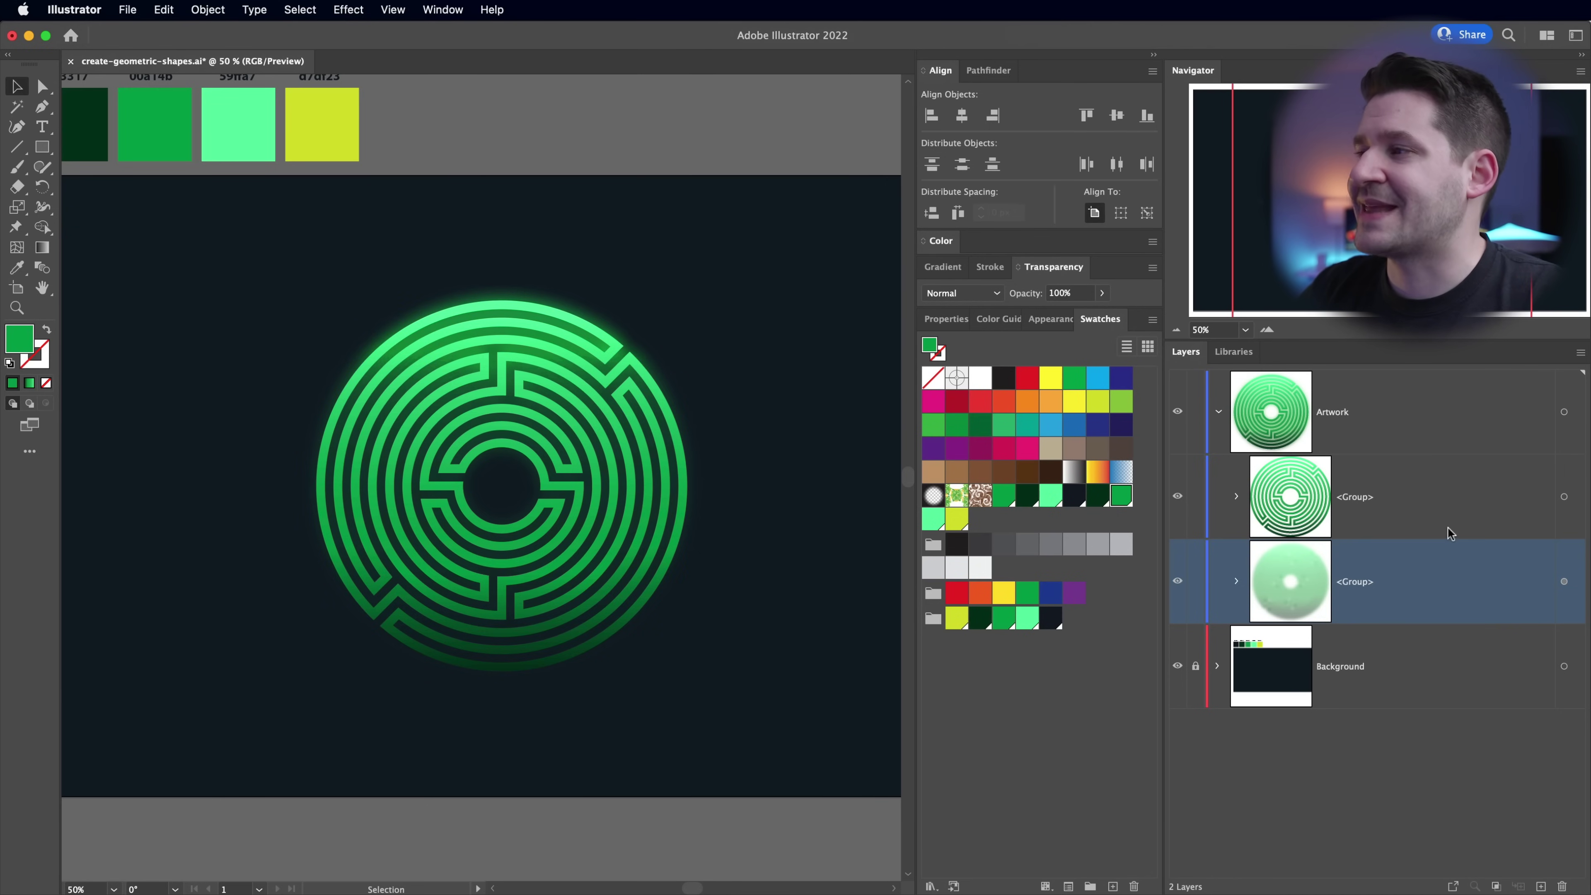
# - Draw a green circle beside the logo with the Ellipse tool, stacked above the sharp logo group in the Artwork layer
pyautogui.click(1447, 505)
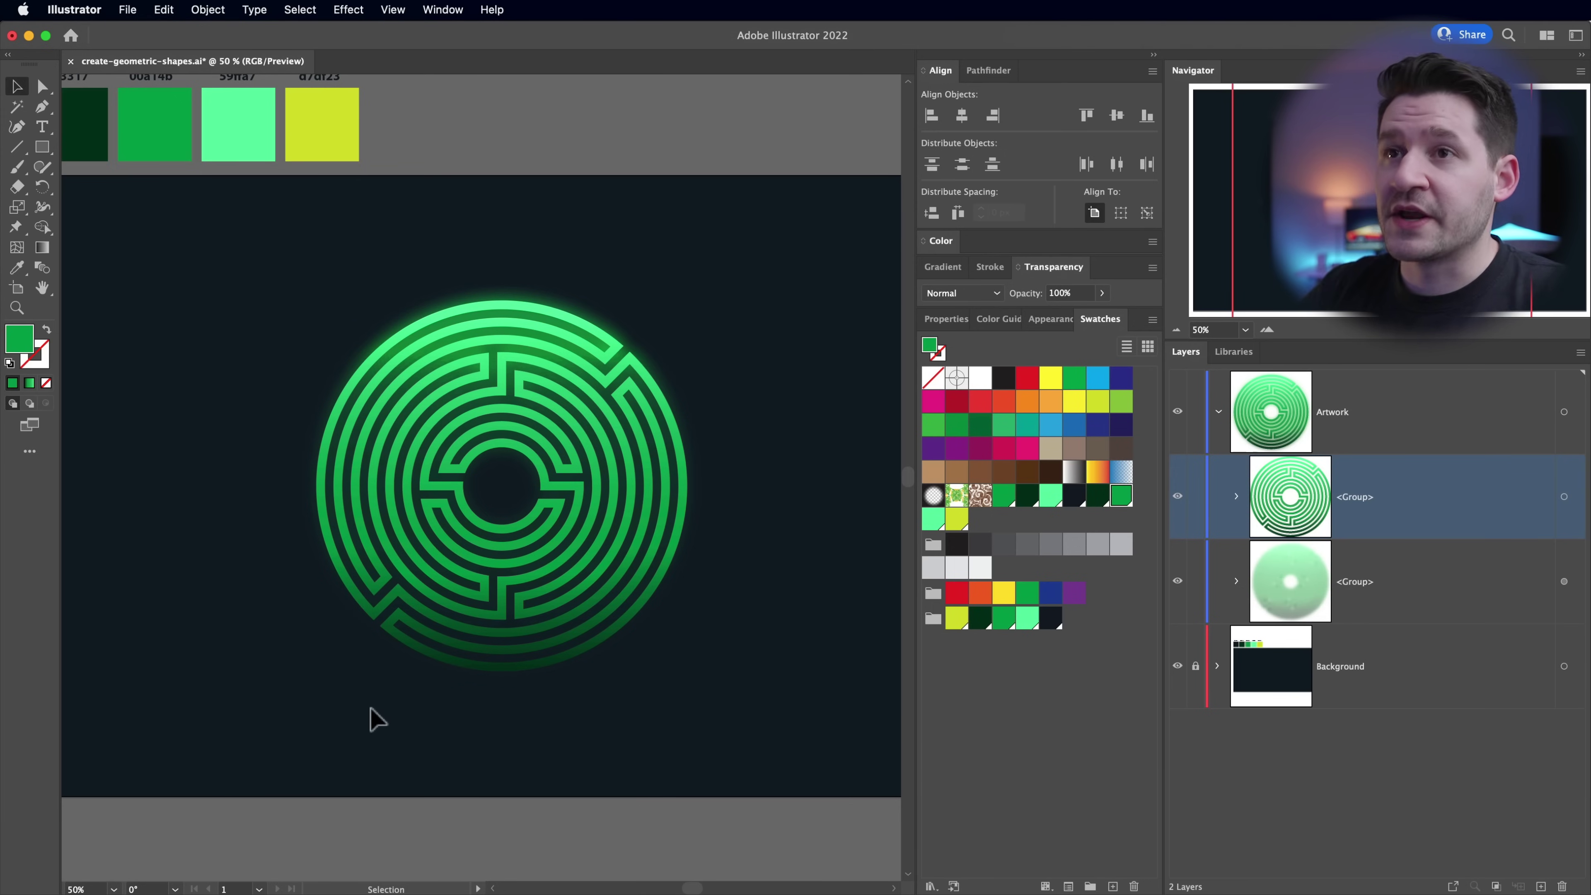
pyautogui.click(52, 157)
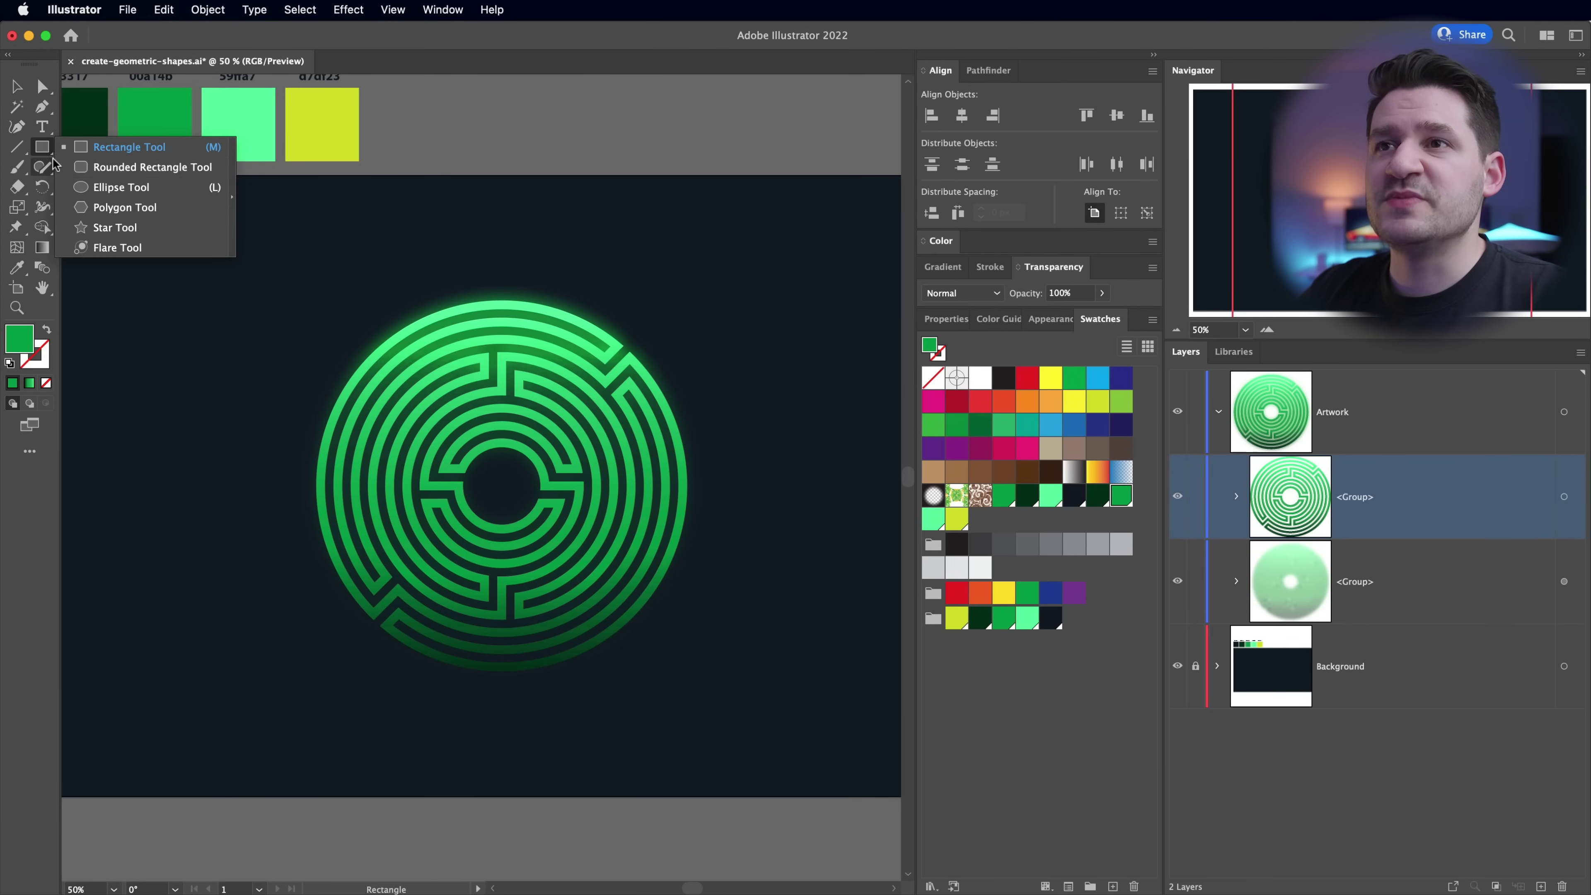
pyautogui.click(121, 187)
pyautogui.hscroll(-5, 515, 526)
pyautogui.moveTo(259, 356); pyautogui.dragTo(470, 567)
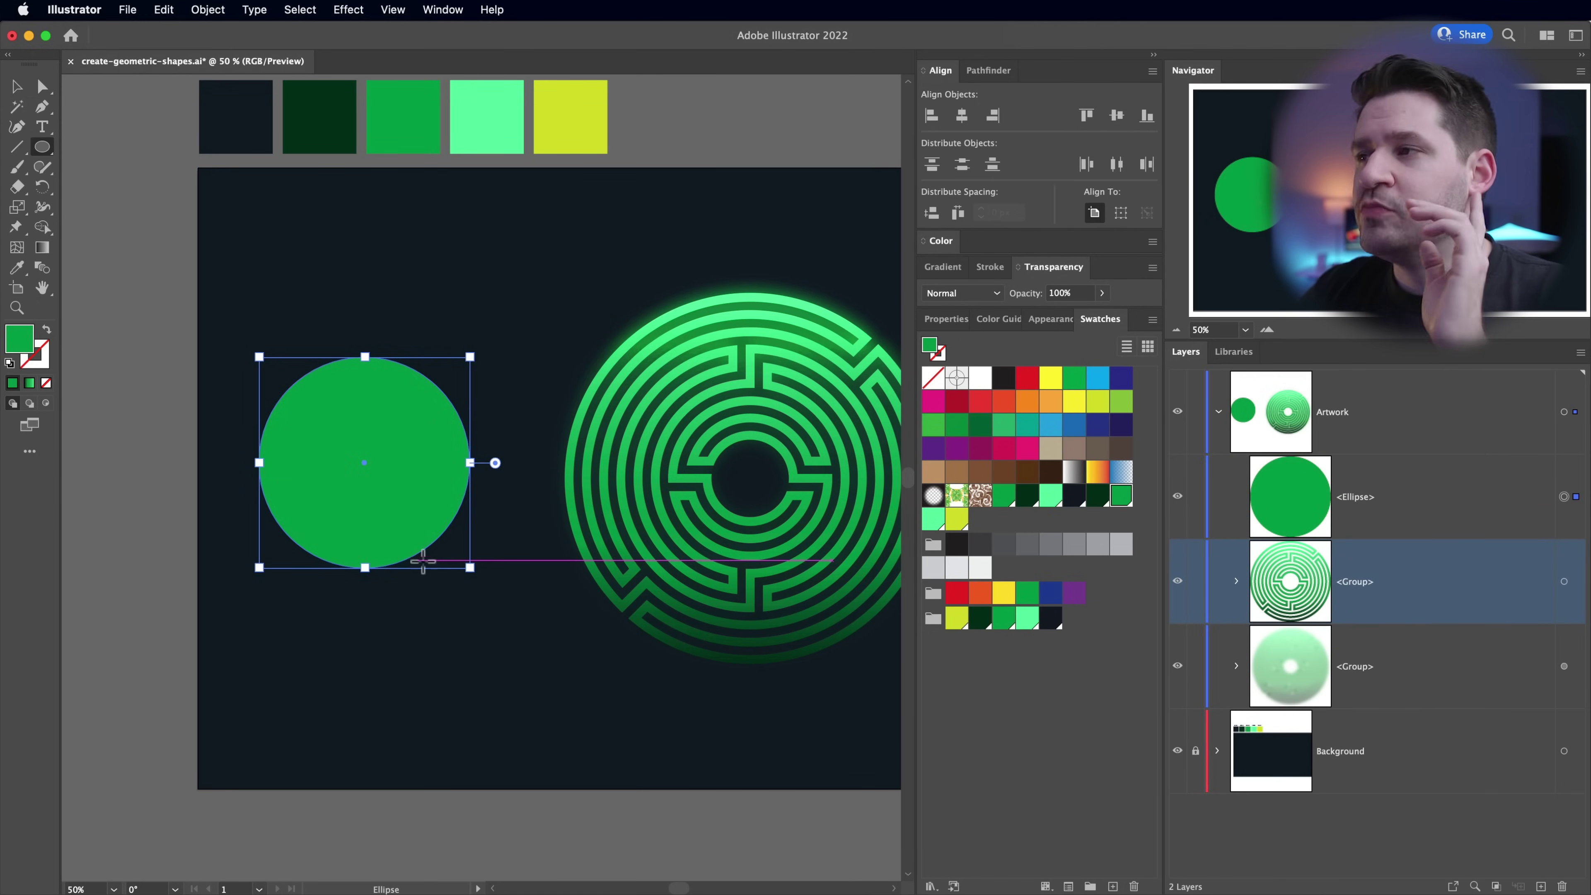
# - Fill the circle with a rich black at 100% in all four CMYK channels and save that colour as a swatch
pyautogui.click(929, 245)
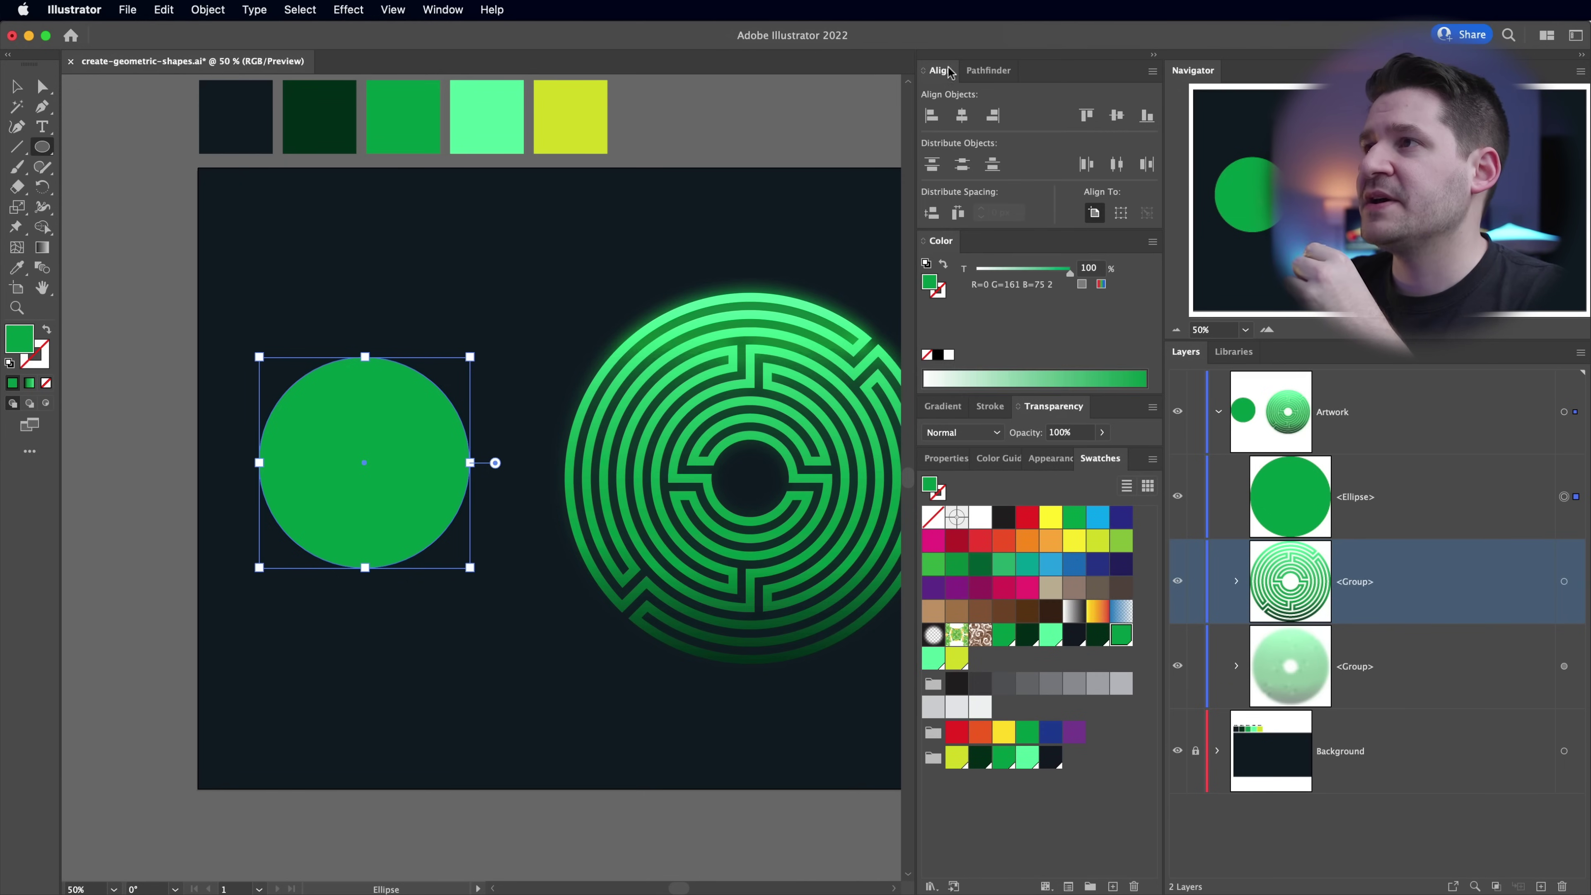
pyautogui.click(927, 72)
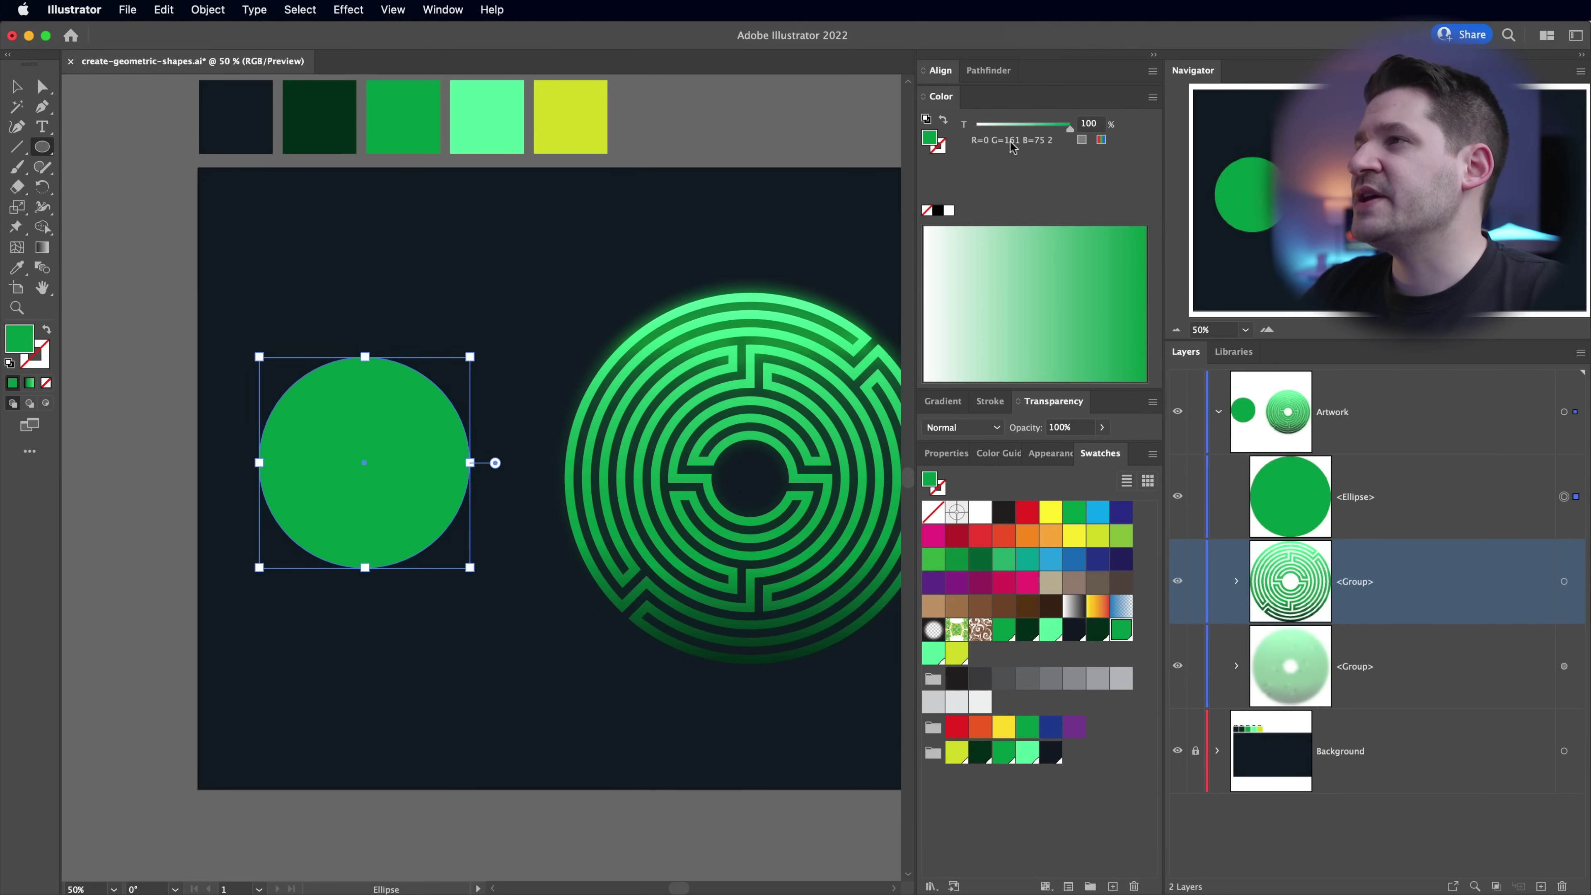
pyautogui.click(939, 212)
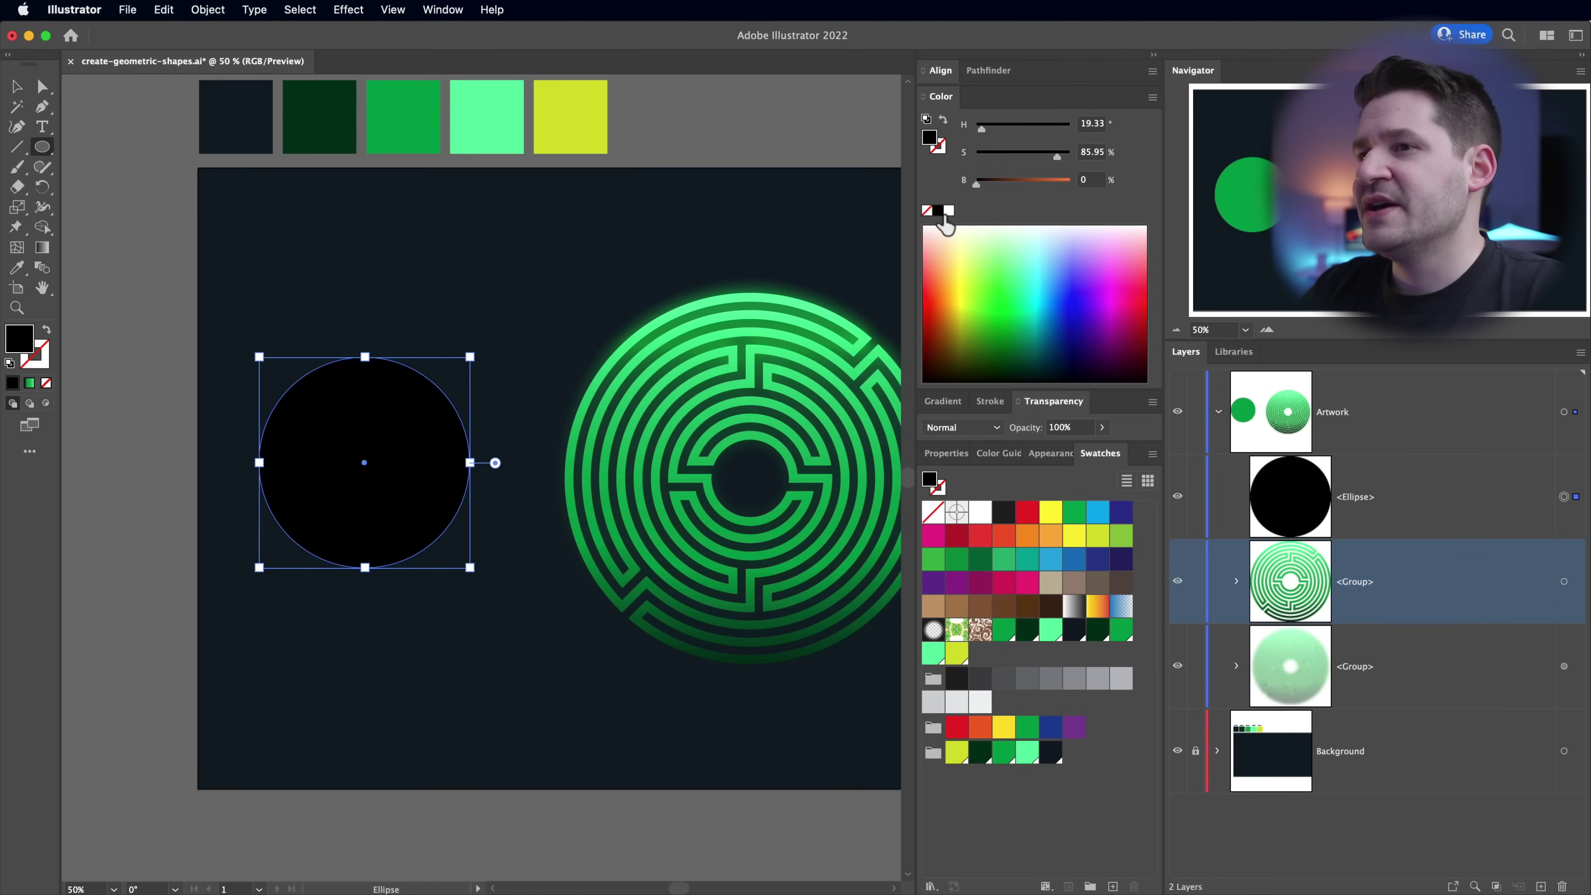
pyautogui.click(1152, 97)
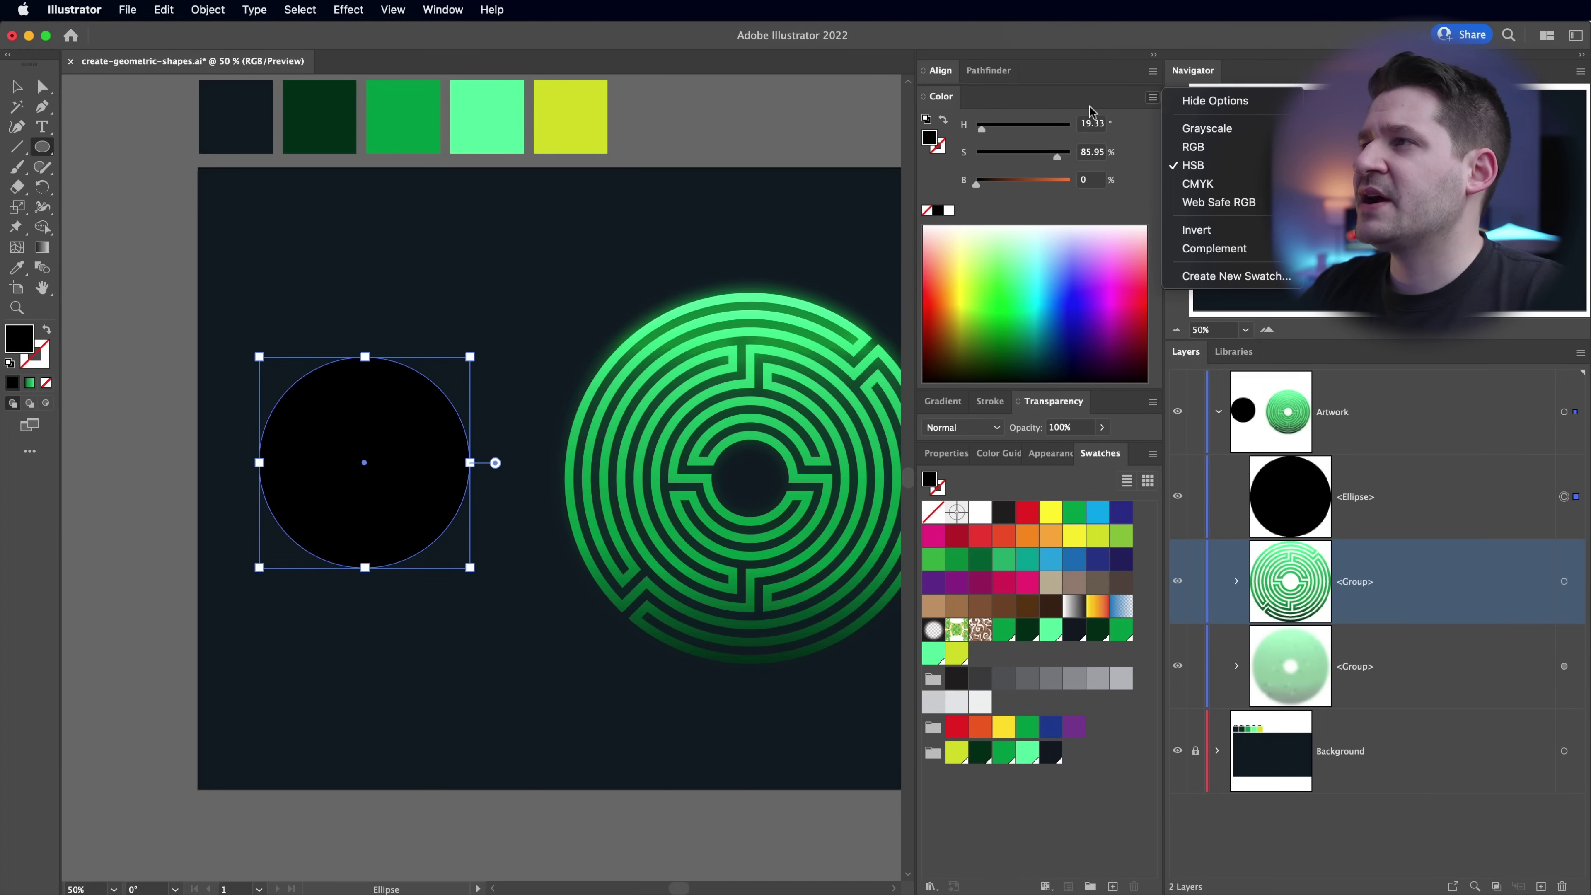
pyautogui.click(1190, 188)
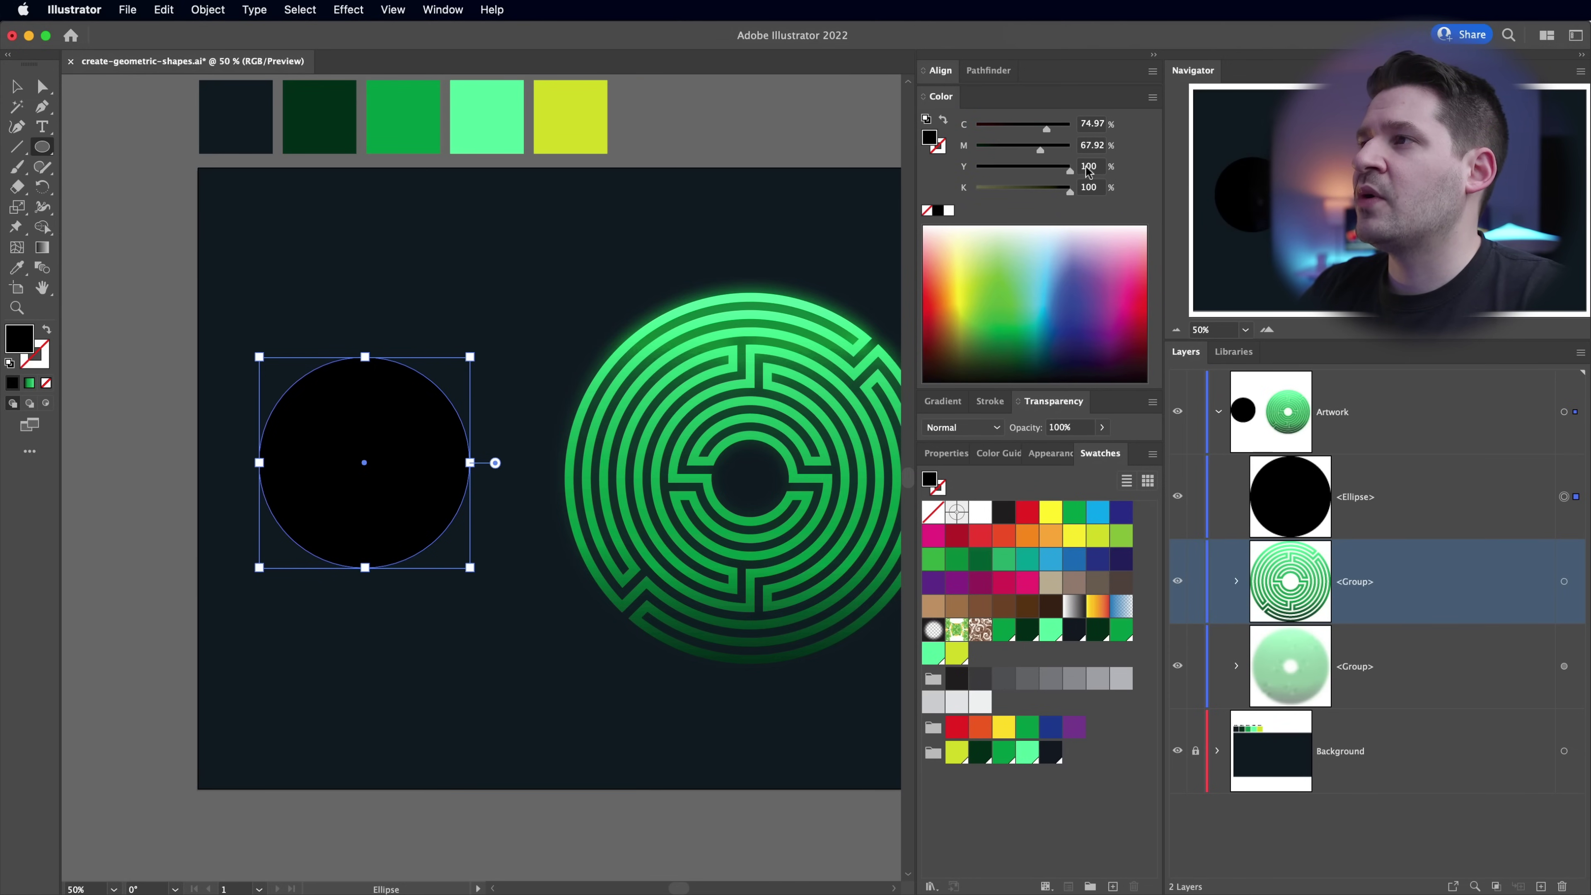
pyautogui.moveTo(1052, 156); pyautogui.dragTo(1088, 147)
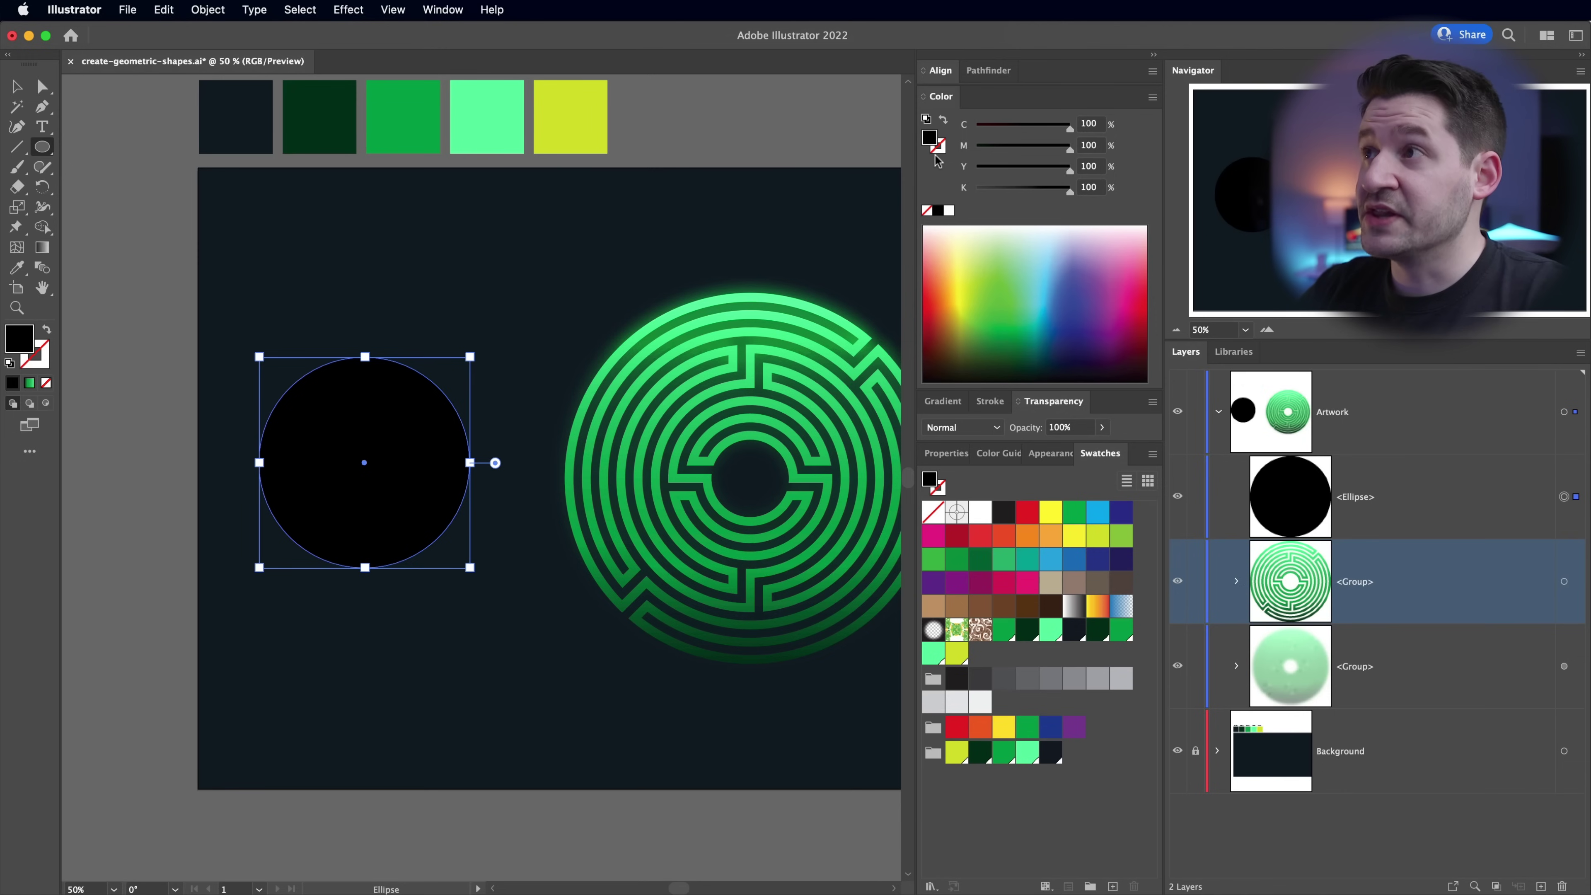
pyautogui.moveTo(932, 143); pyautogui.dragTo(996, 666)
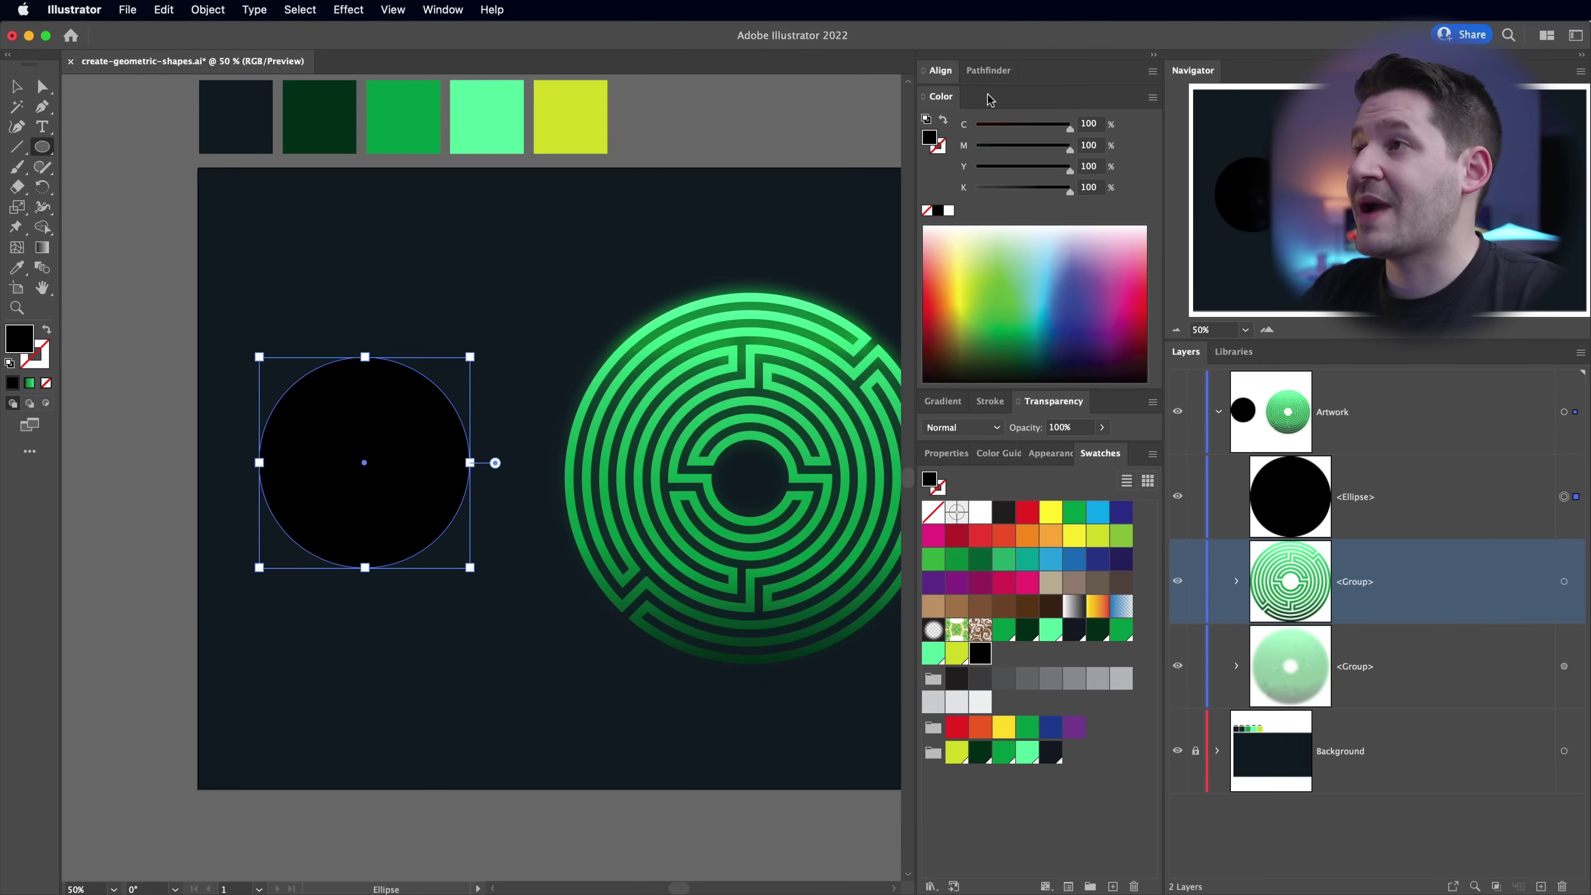
# - Apply the white-to-black gradient swatch to the circle, replacing its end stops with light green and the saved rich black
pyautogui.click(924, 100)
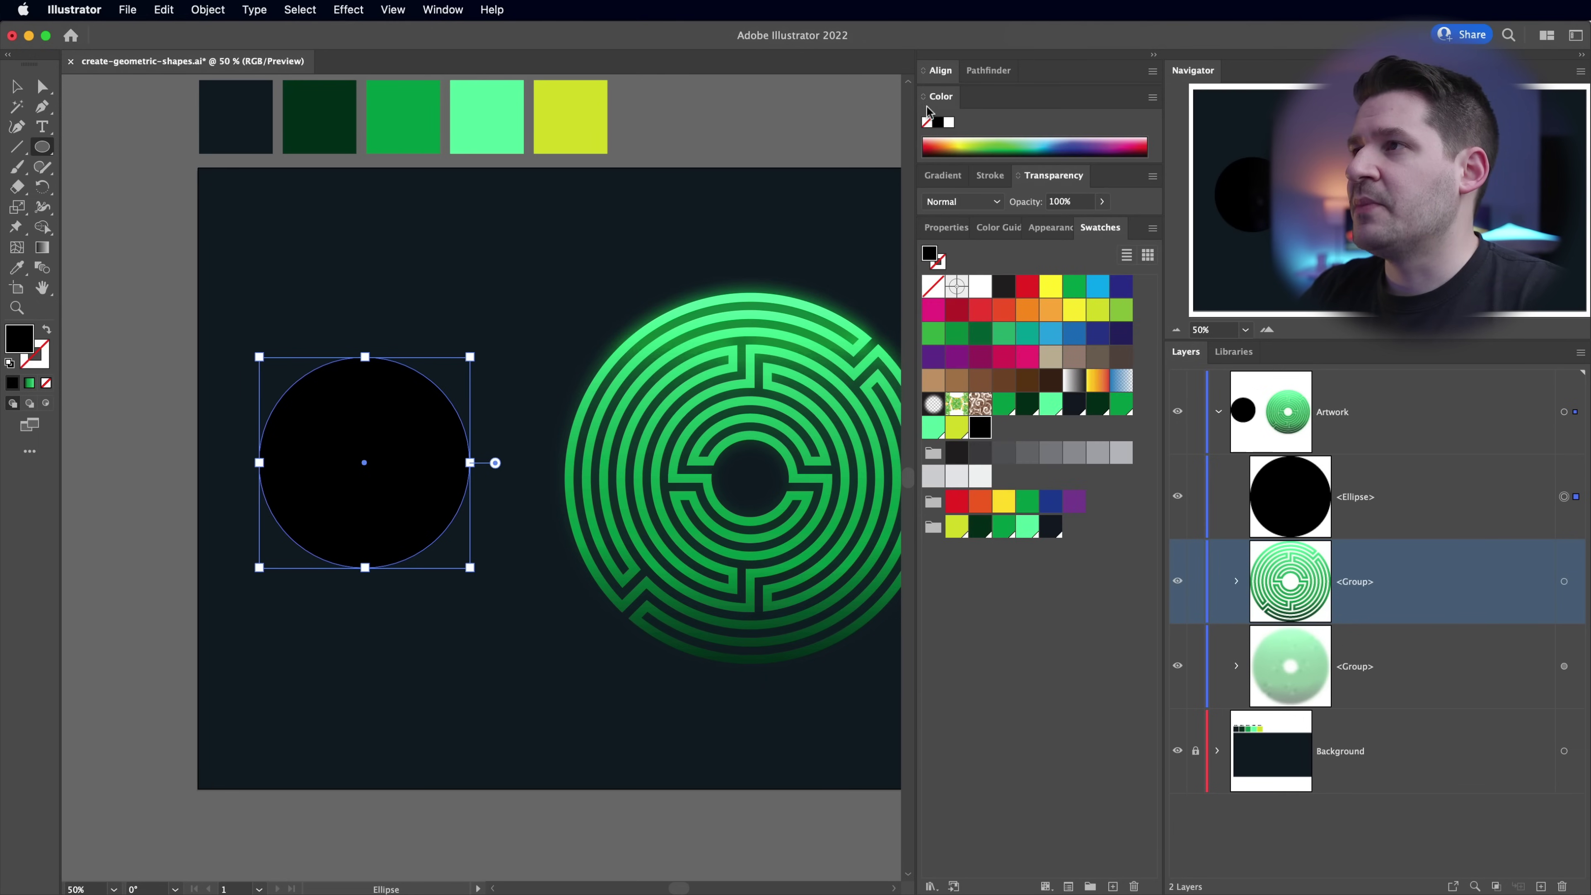
pyautogui.click(940, 178)
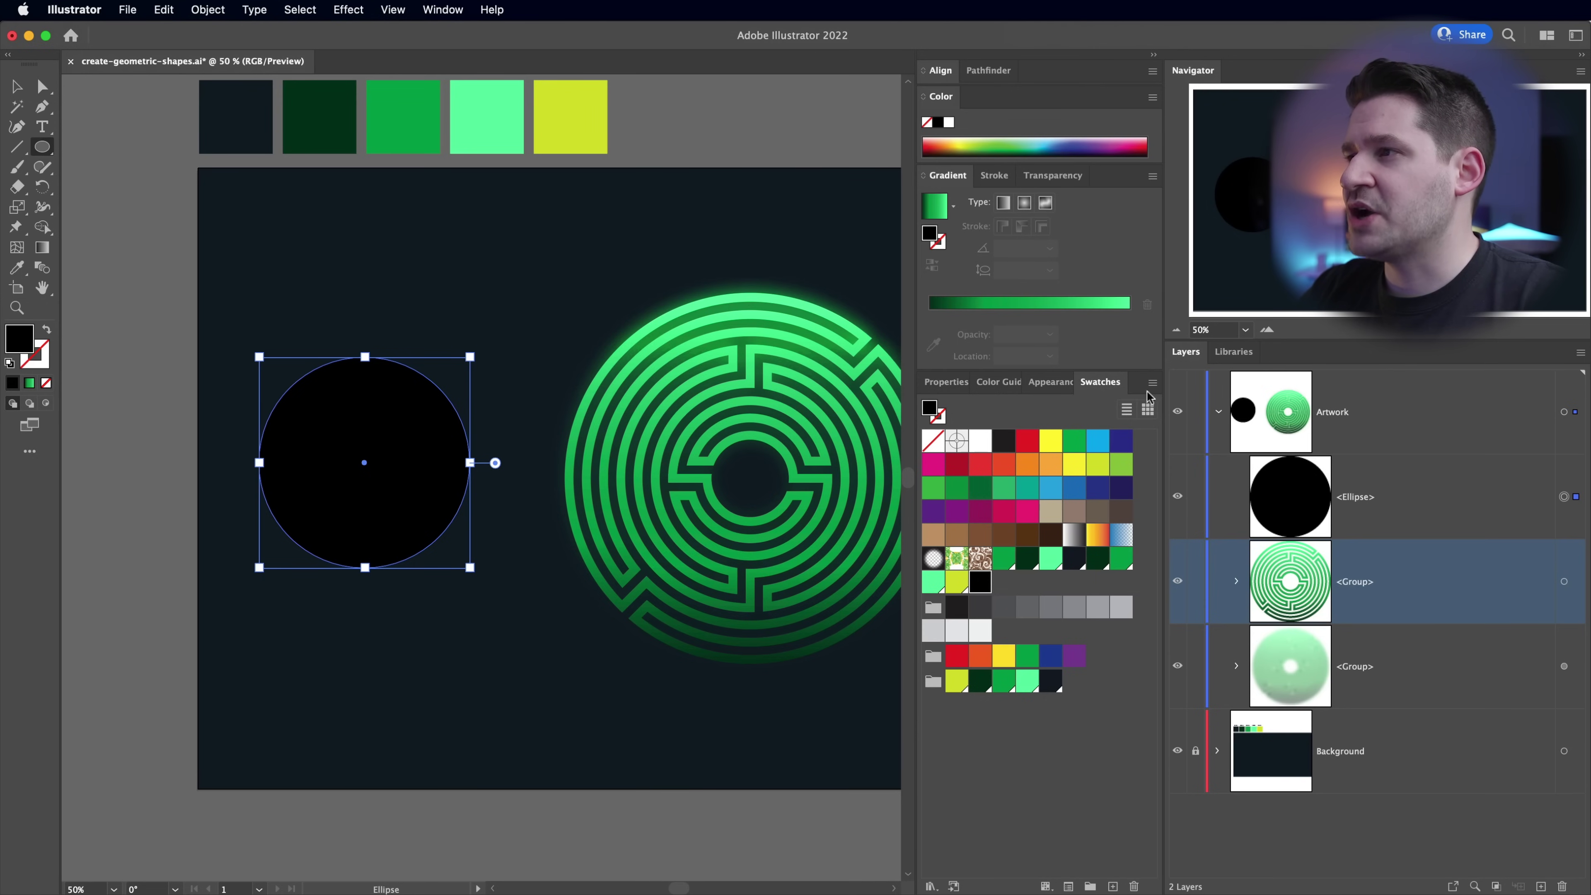
pyautogui.click(1083, 543)
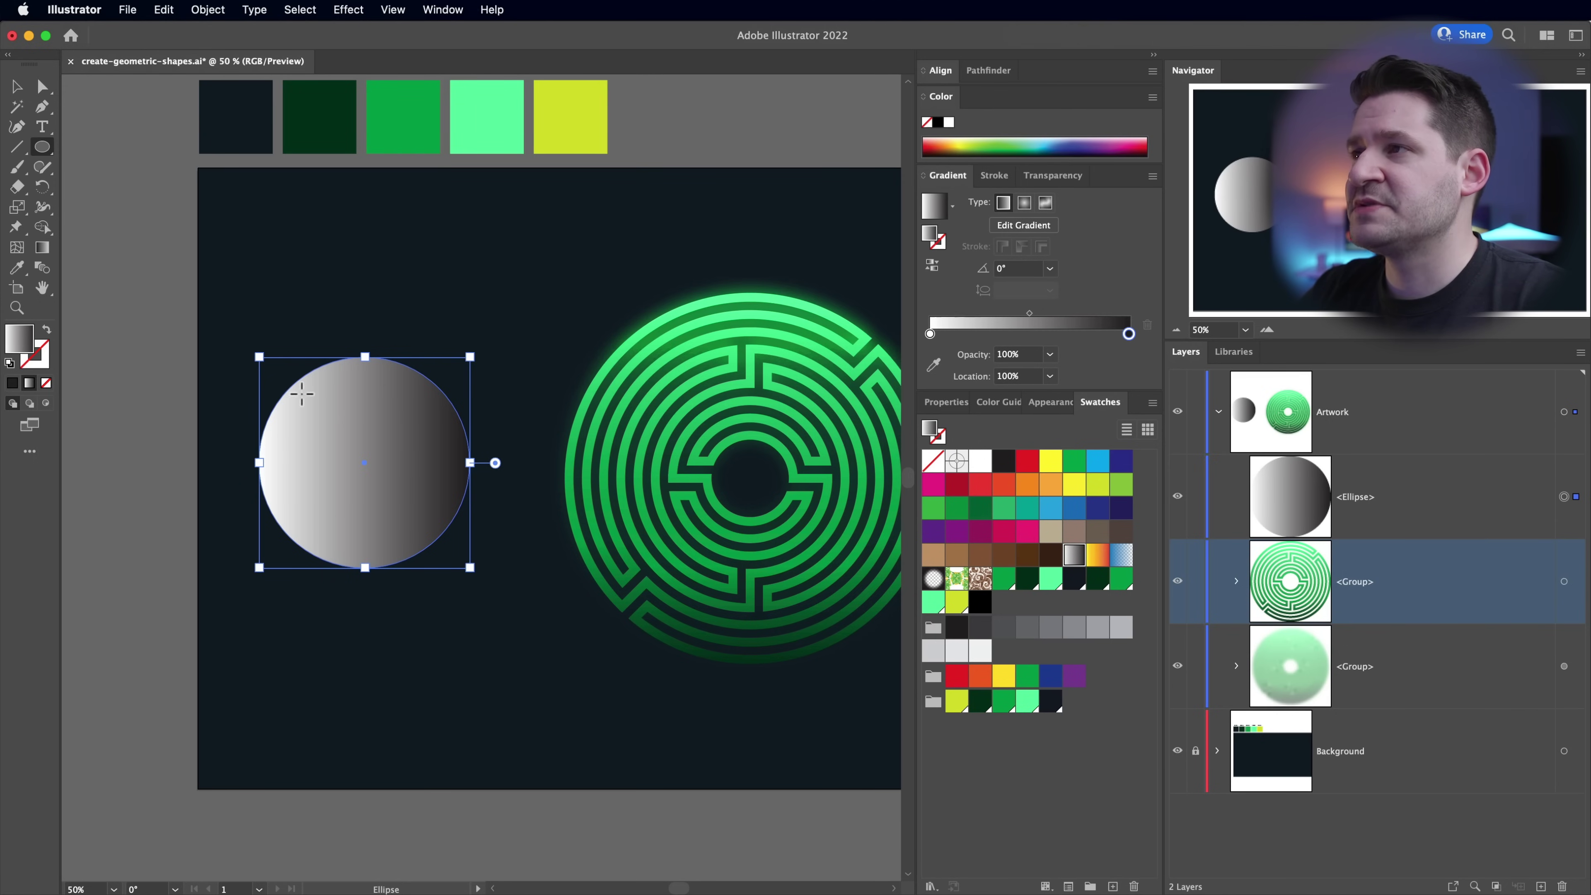
pyautogui.moveTo(969, 614); pyautogui.dragTo(1129, 334)
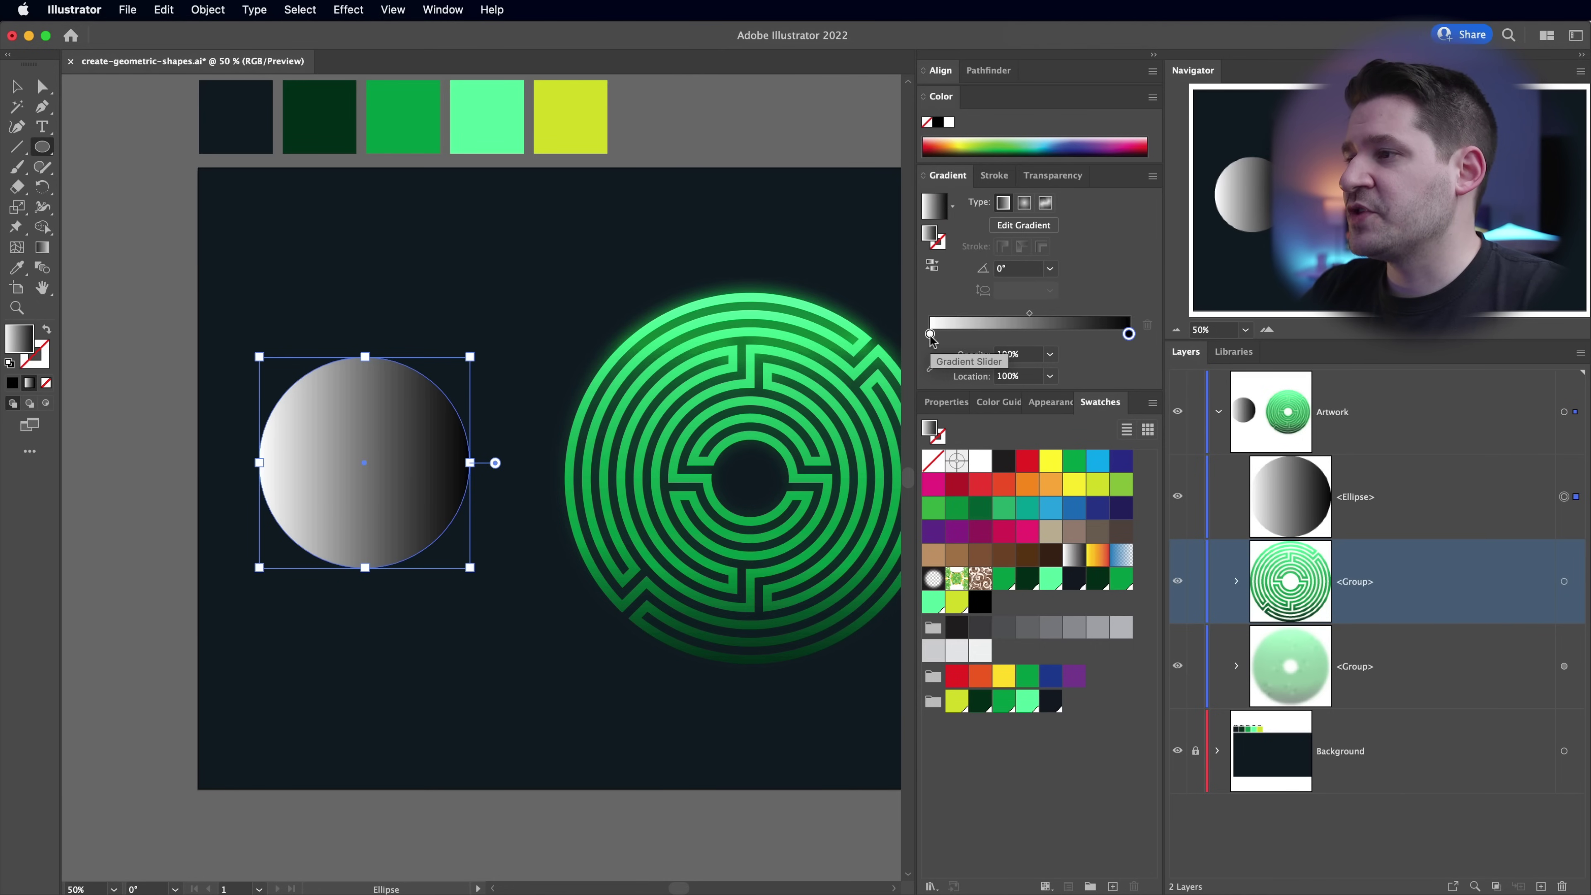
pyautogui.moveTo(1027, 701); pyautogui.dragTo(930, 333)
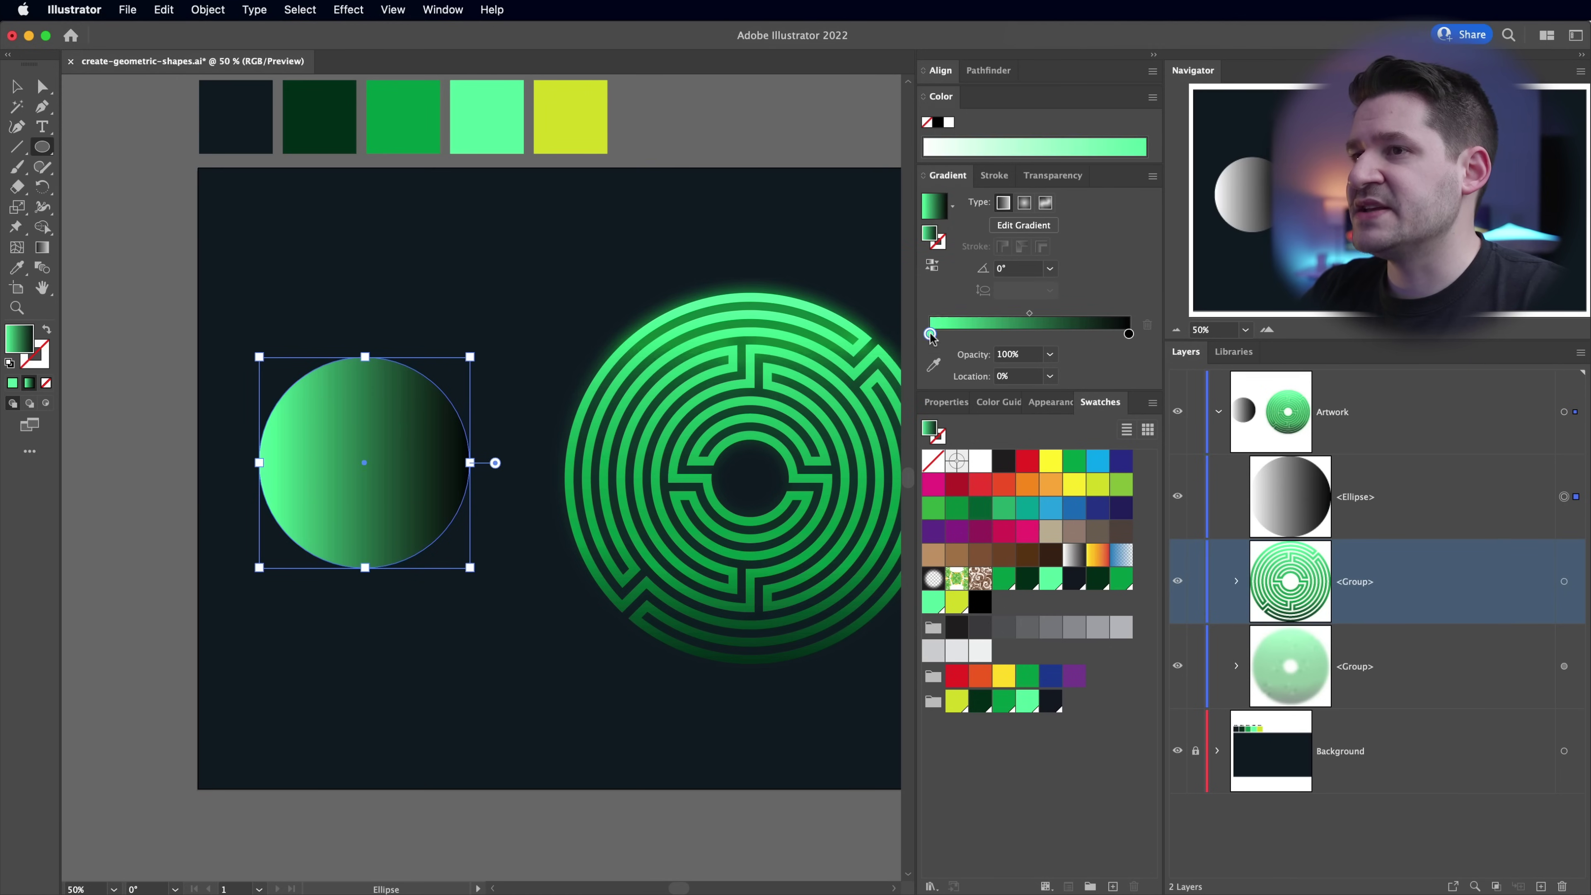
# - Make the circle's gradient radial and shift its midpoint to about 34.6%
pyautogui.click(1025, 203)
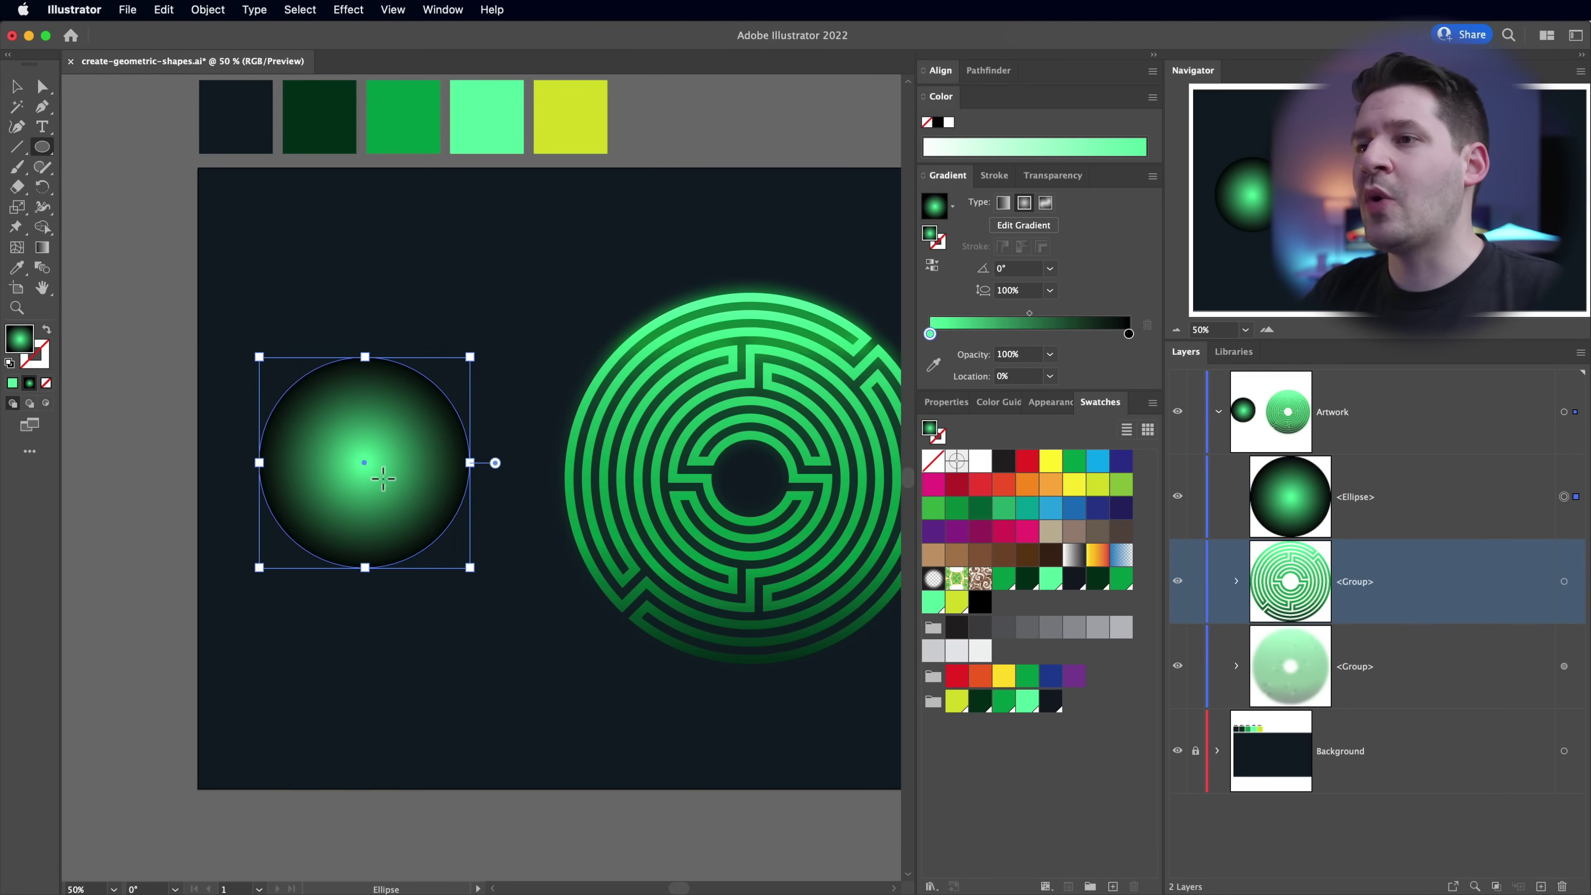
pyautogui.click(1029, 313)
pyautogui.moveTo(1009, 321); pyautogui.dragTo(997, 321)
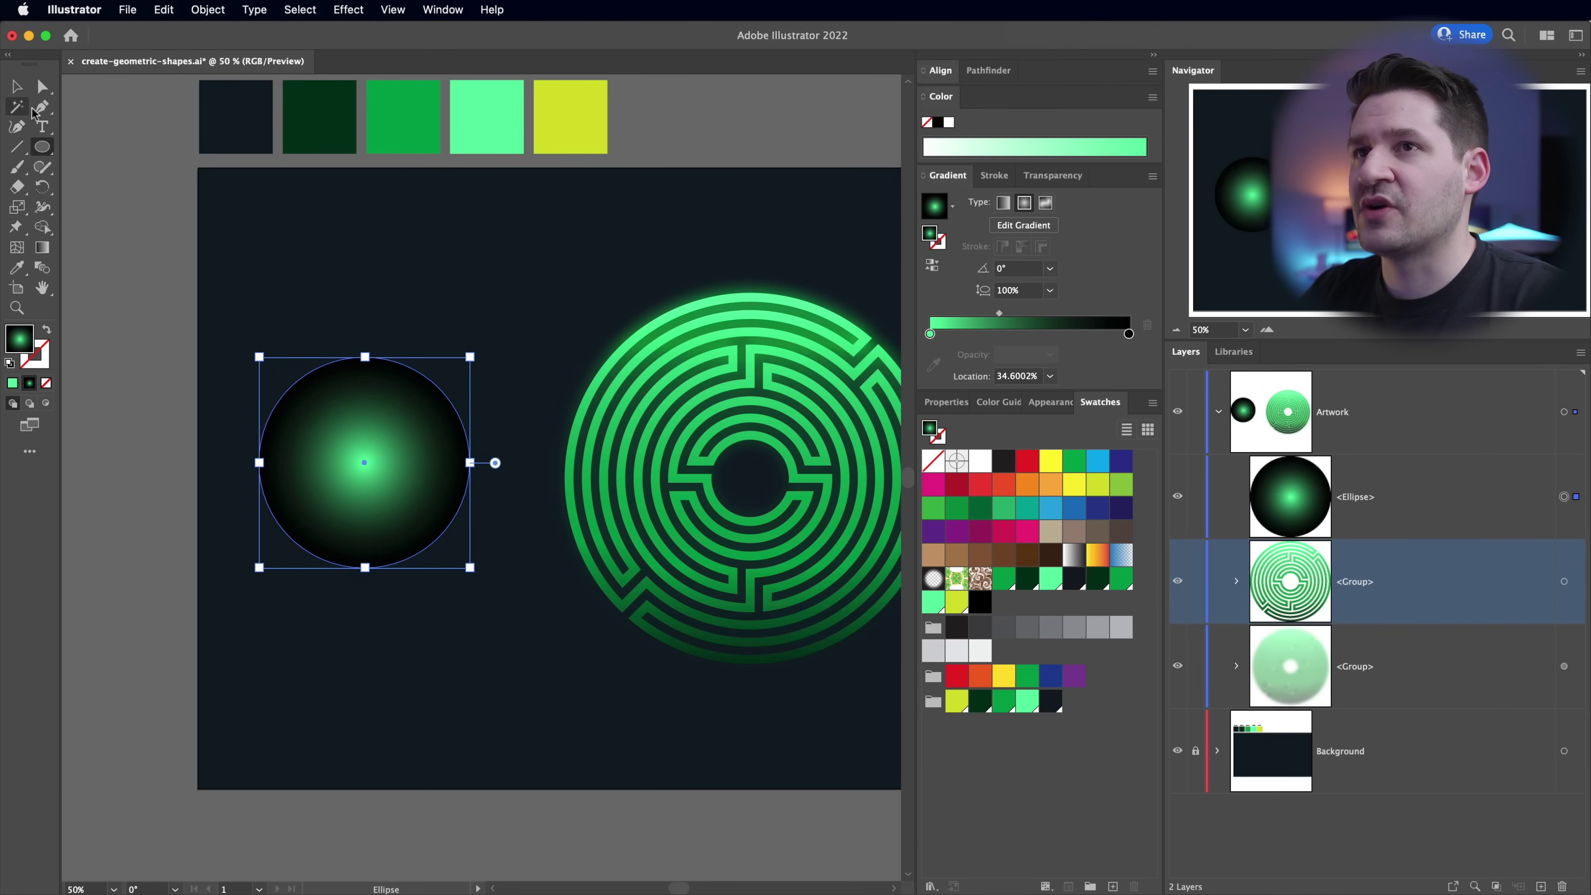
# - Reposition the gradient circle lower on the dark background, beside the lower half of the logo
pyautogui.click(18, 87)
pyautogui.moveTo(399, 475); pyautogui.dragTo(322, 427)
pyautogui.scroll(-3, 370, 526)
pyautogui.hscroll(3, 369, 526)
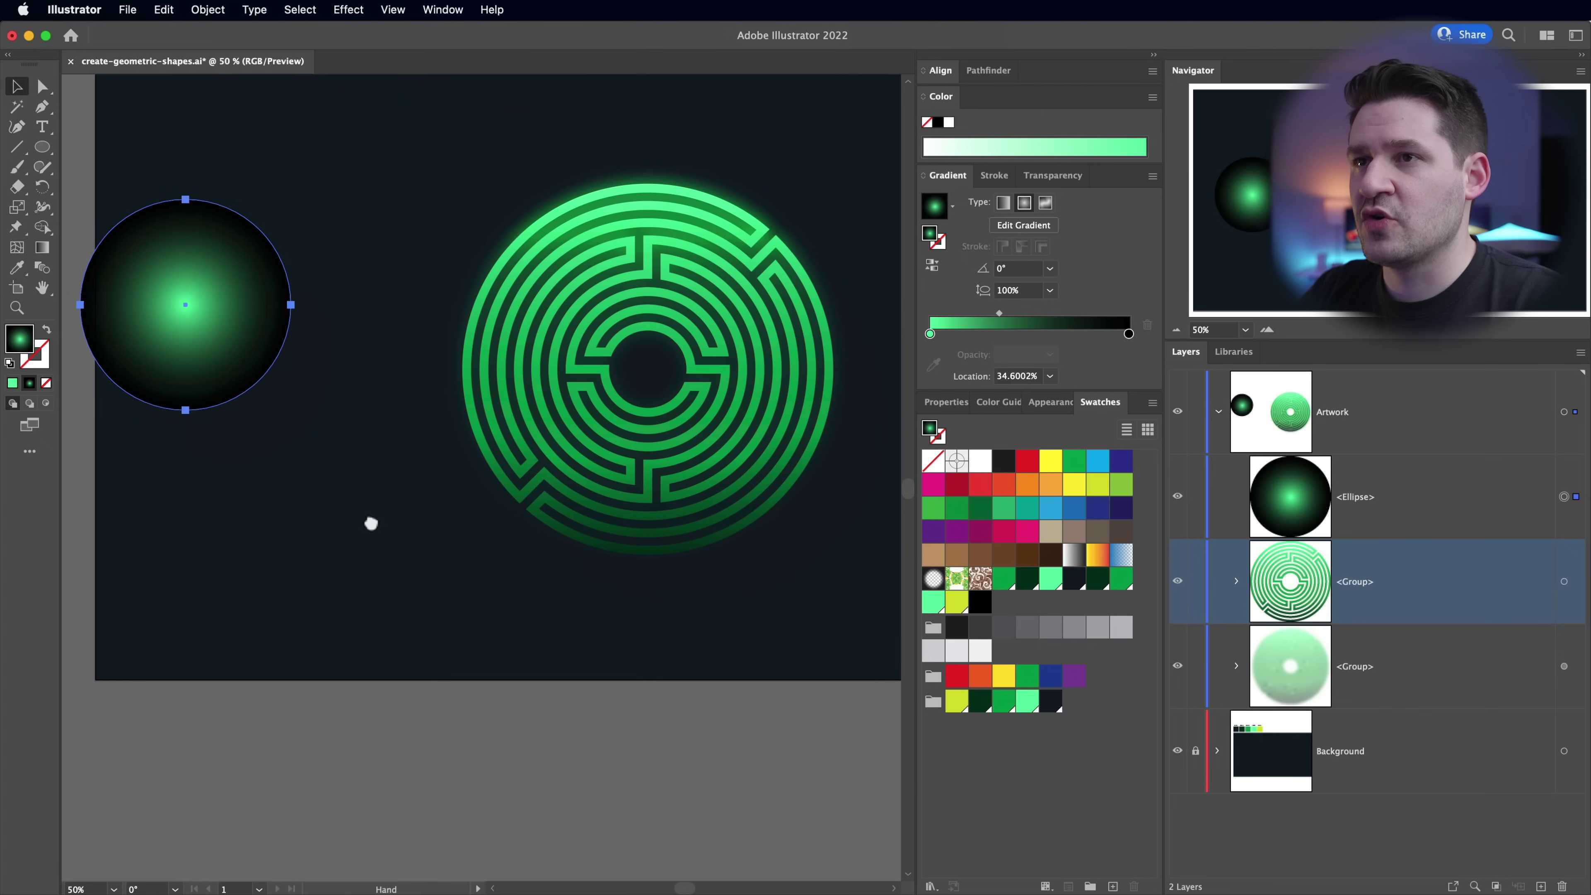
pyautogui.moveTo(213, 356); pyautogui.dragTo(322, 474)
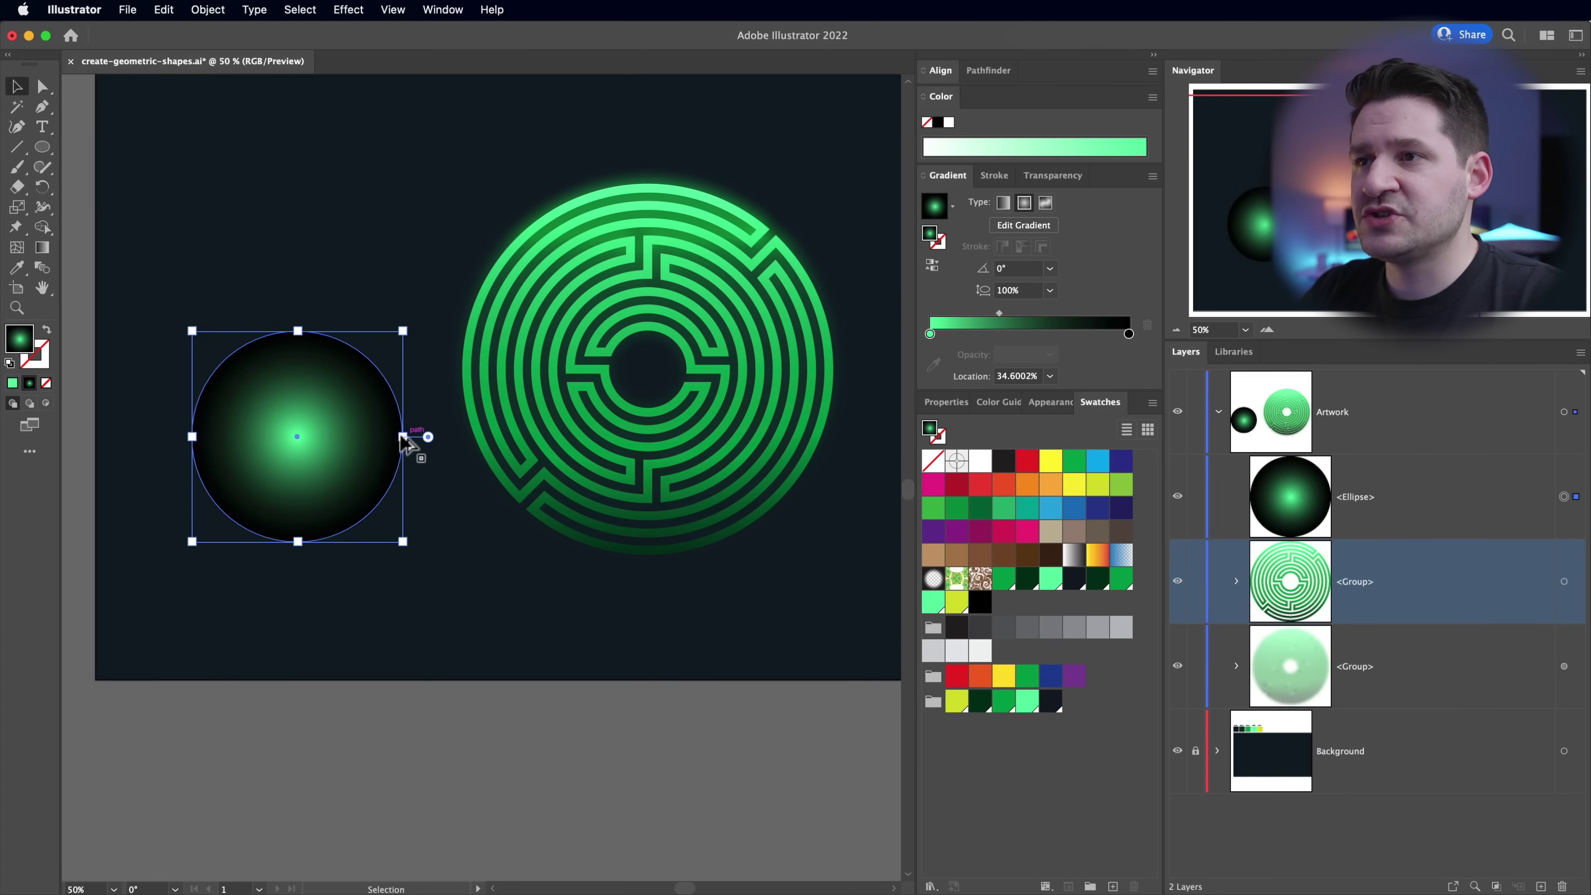
# - Stretch the circle into a flat ellipse about 2006 px wide and 339 px high, positioned across the logo's base
pyautogui.moveTo(406, 439); pyautogui.dragTo(732, 440)
pyautogui.moveTo(478, 453); pyautogui.dragTo(795, 620)
pyautogui.moveTo(777, 566); pyautogui.dragTo(593, 580)
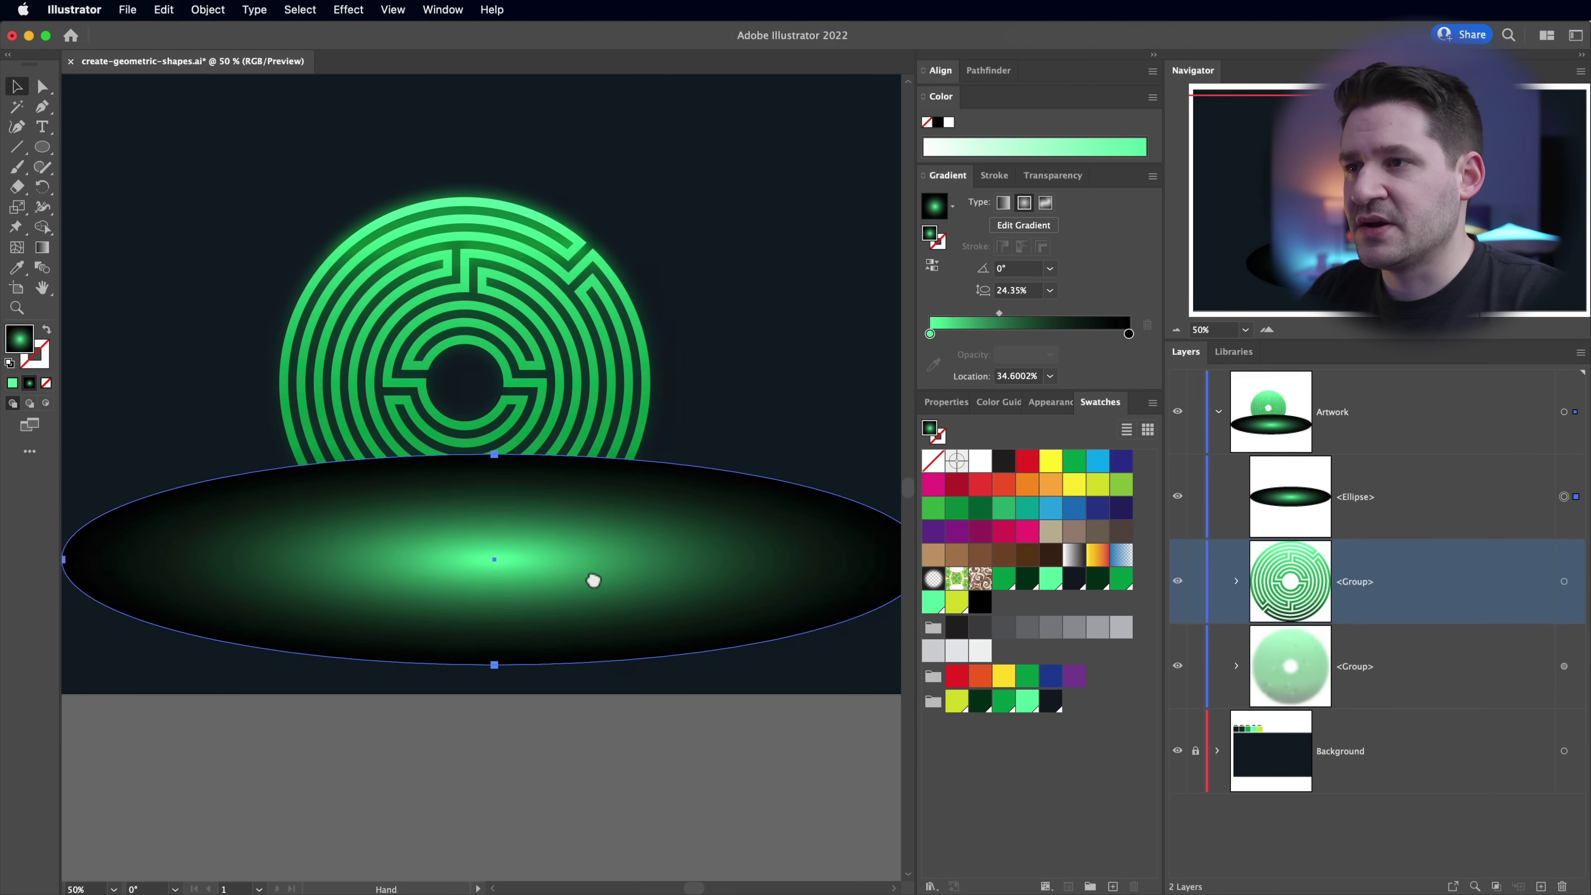
pyautogui.moveTo(495, 454); pyautogui.dragTo(496, 487)
pyautogui.moveTo(594, 560); pyautogui.dragTo(537, 576)
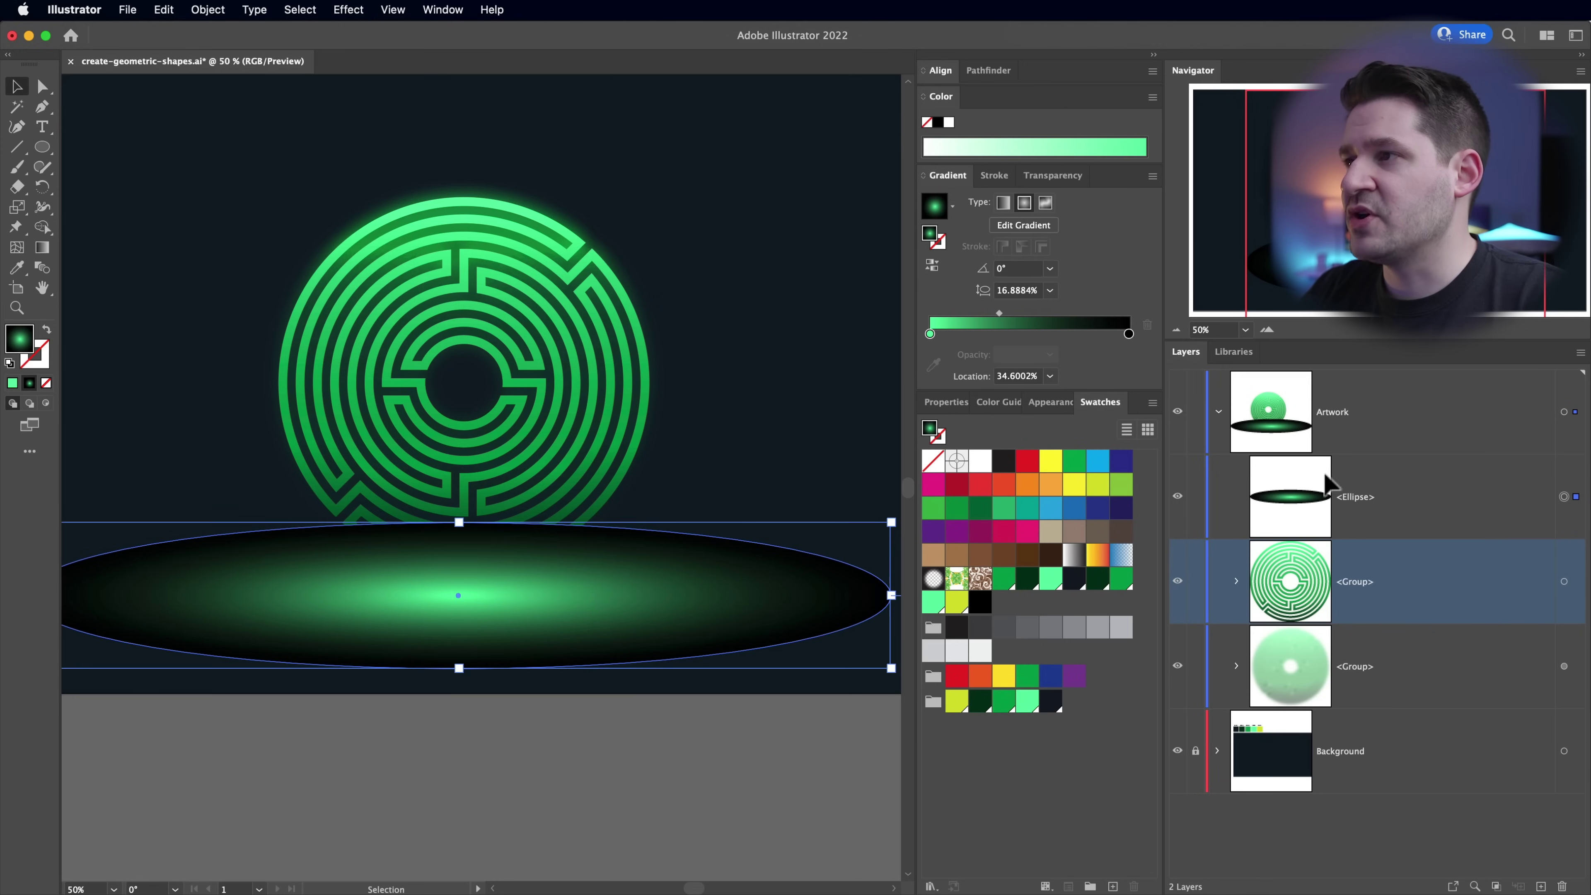
# - Set the ellipse's blending mode to Color Dodge and nudge it slightly up and to the right under the logo
pyautogui.click(1057, 177)
pyautogui.click(948, 228)
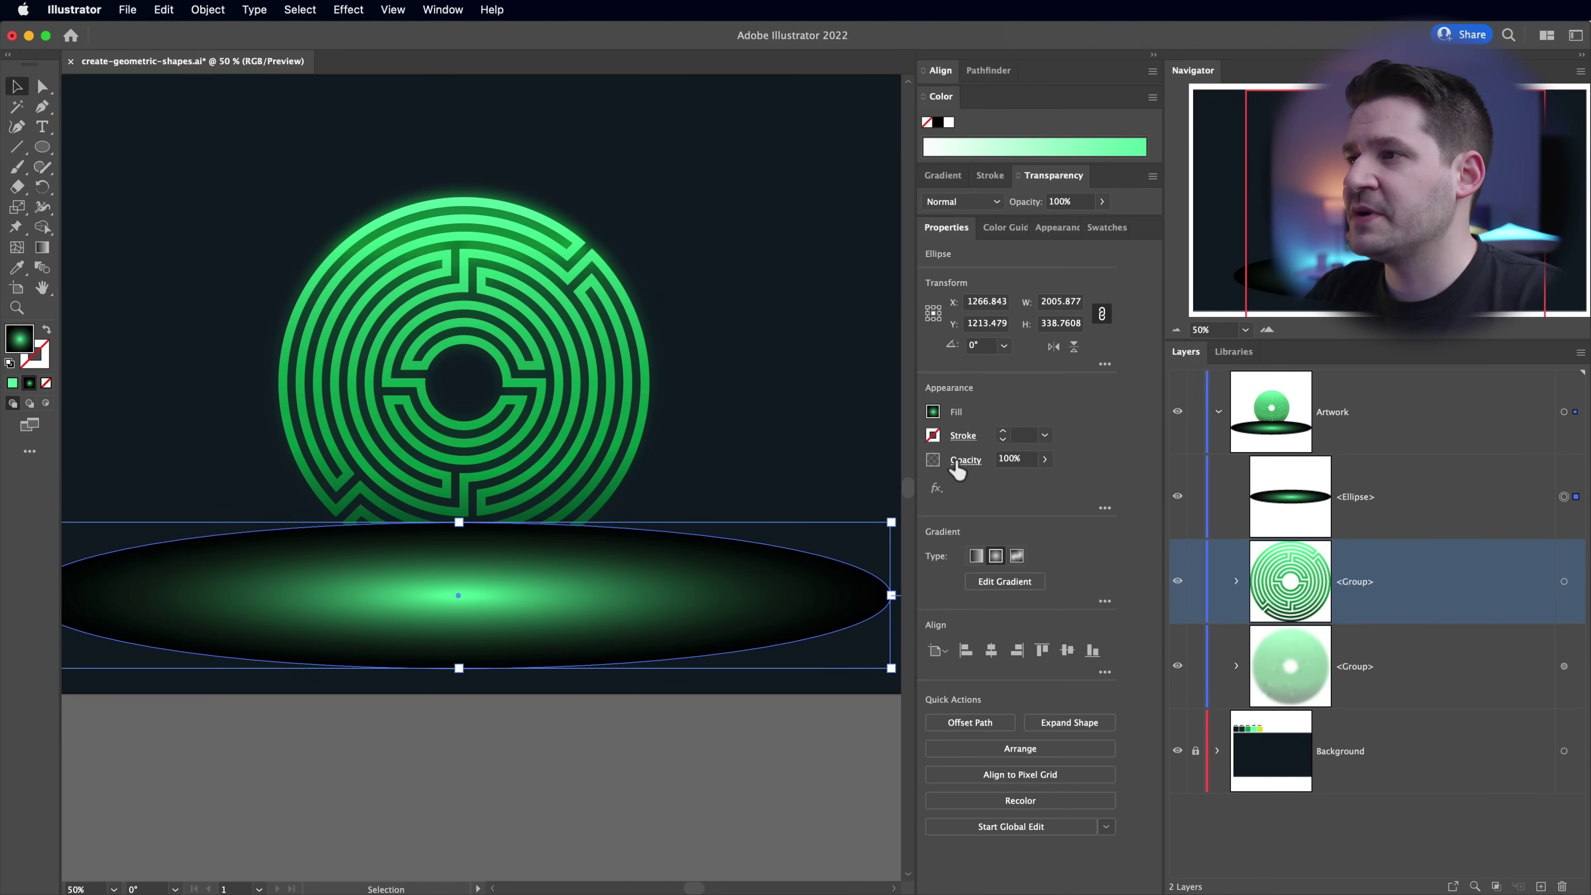
pyautogui.click(968, 461)
pyautogui.click(829, 490)
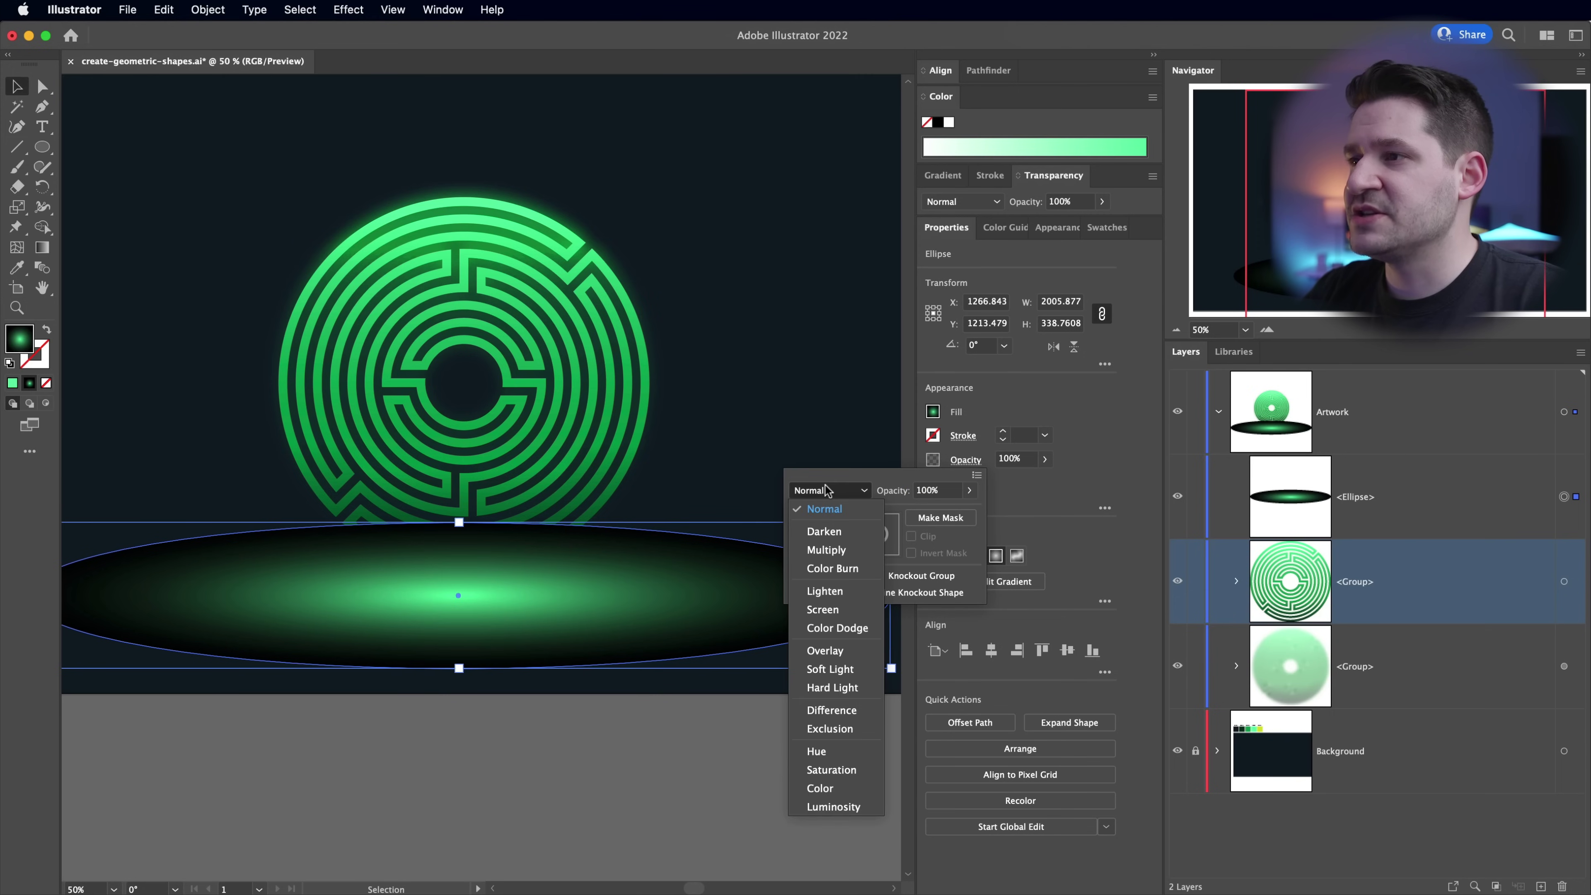
pyautogui.click(853, 629)
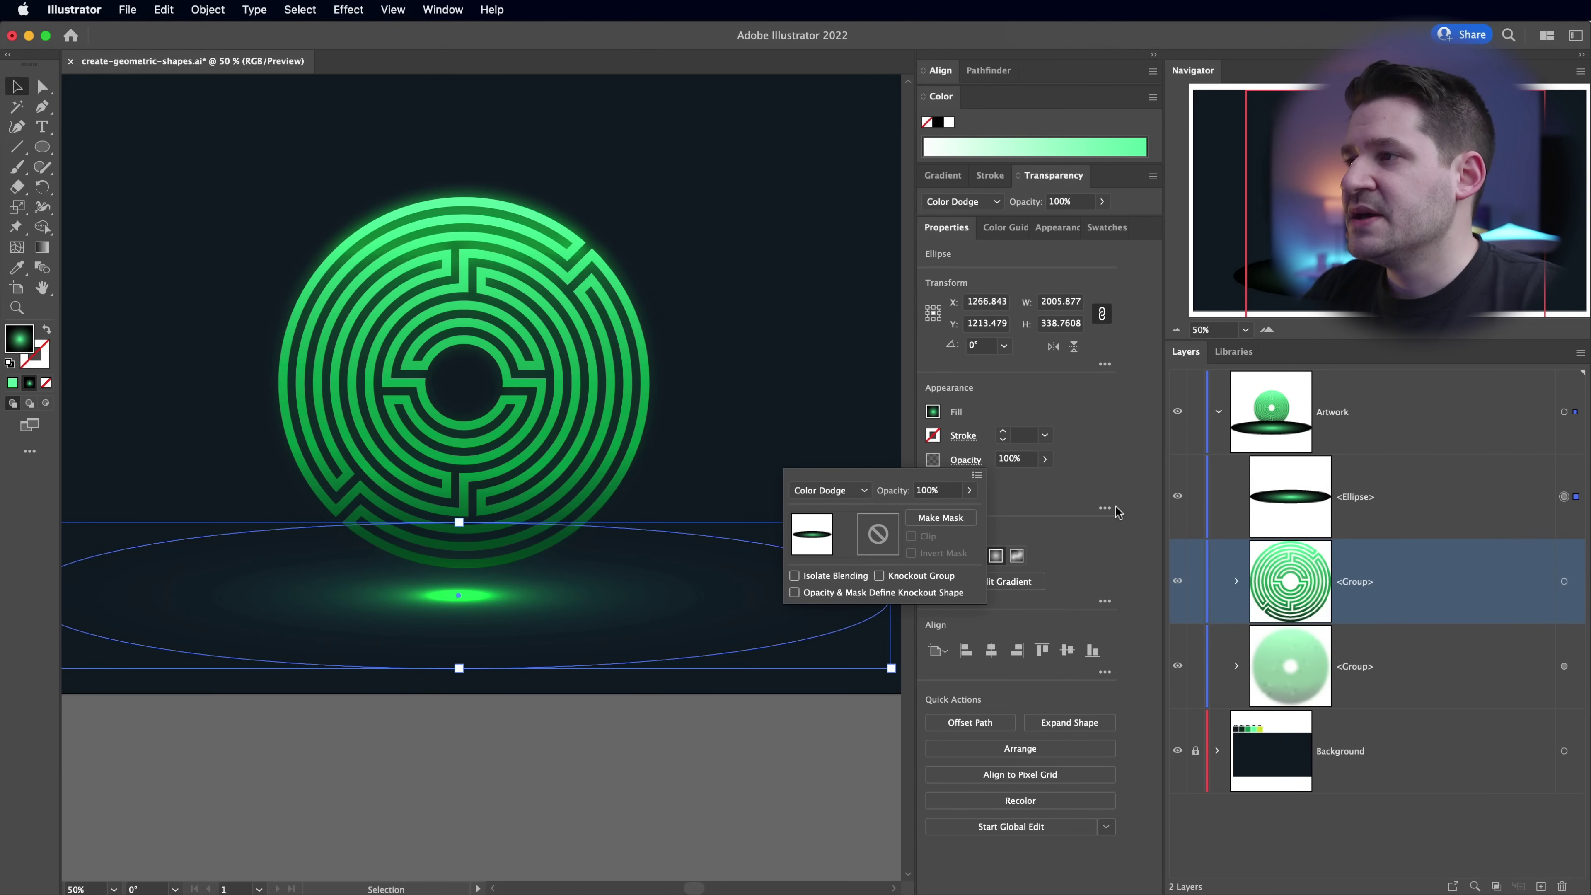
pyautogui.moveTo(474, 599)
pyautogui.mouseDown()
pyautogui.moveTo(513, 592)
pyautogui.moveTo(495, 605)
pyautogui.moveTo(489, 587)
pyautogui.mouseUp()
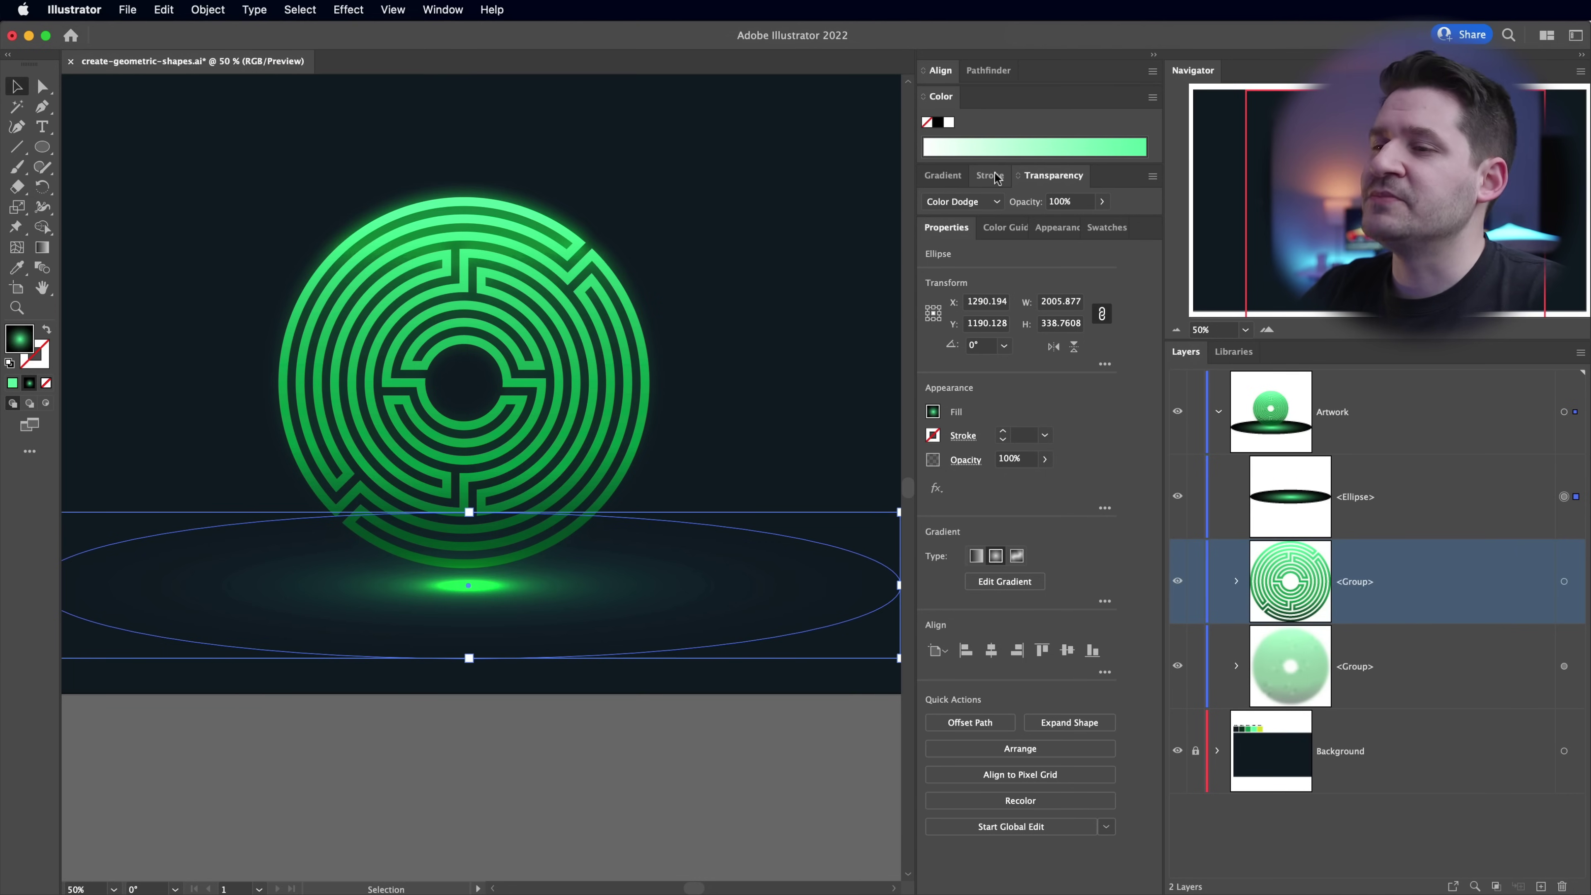
# - Try the glow ellipse at 50% opacity and return it to 100%
pyautogui.click(1078, 200)
pyautogui.write('50')
pyautogui.press('Return')
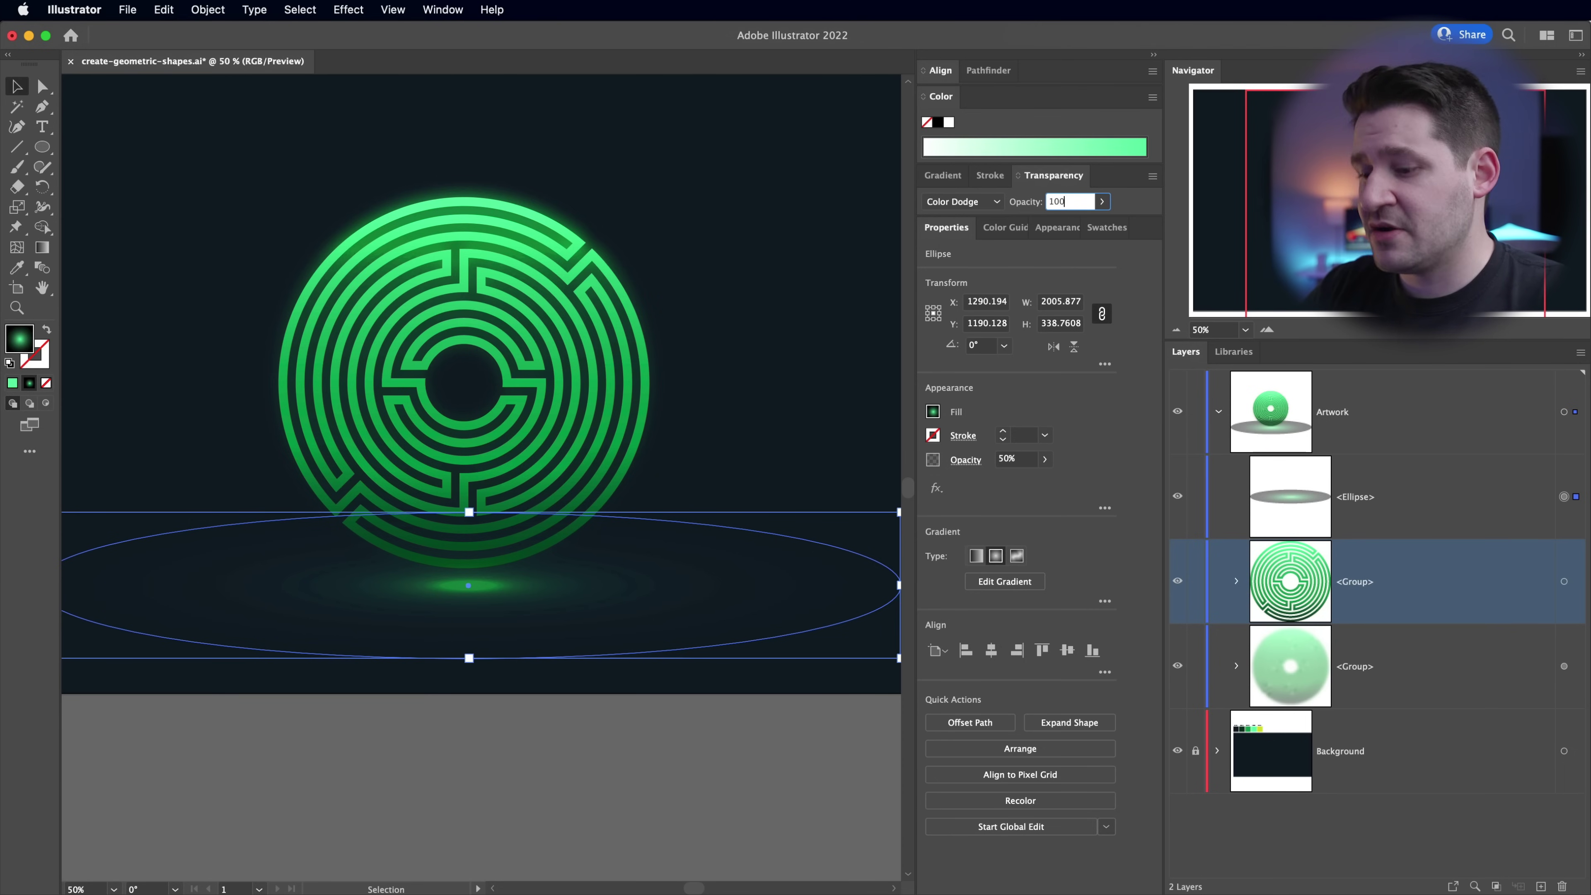
pyautogui.press('Return')
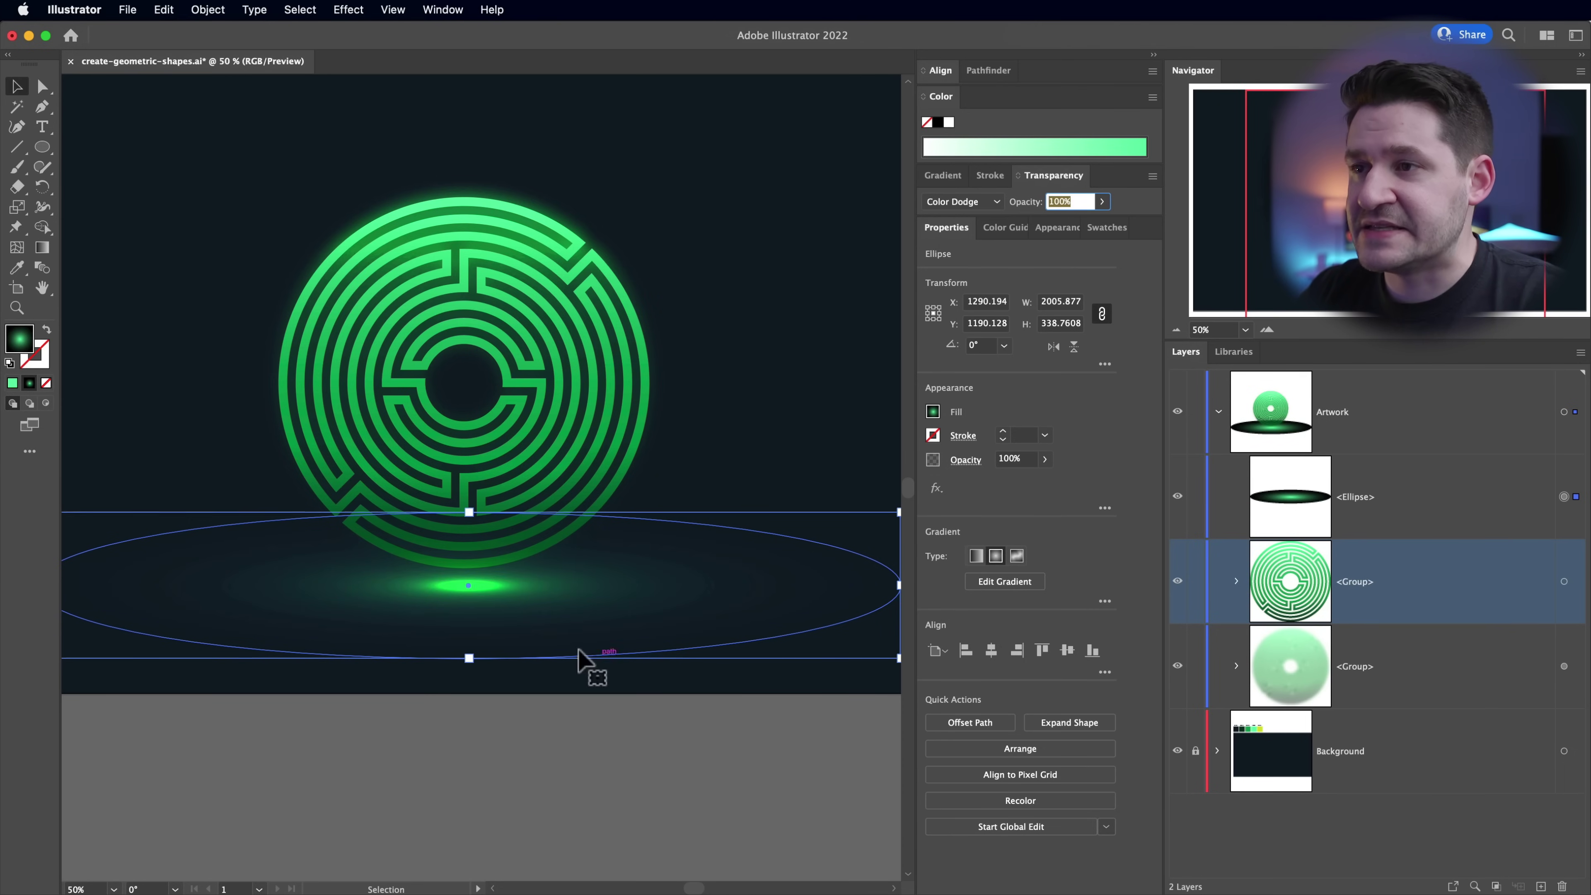
# - Adjust the ellipse gradient's green stop in HSB to 75% saturation and about 87.84% brightness, and deselect the ellipse
pyautogui.click(942, 176)
pyautogui.click(930, 334)
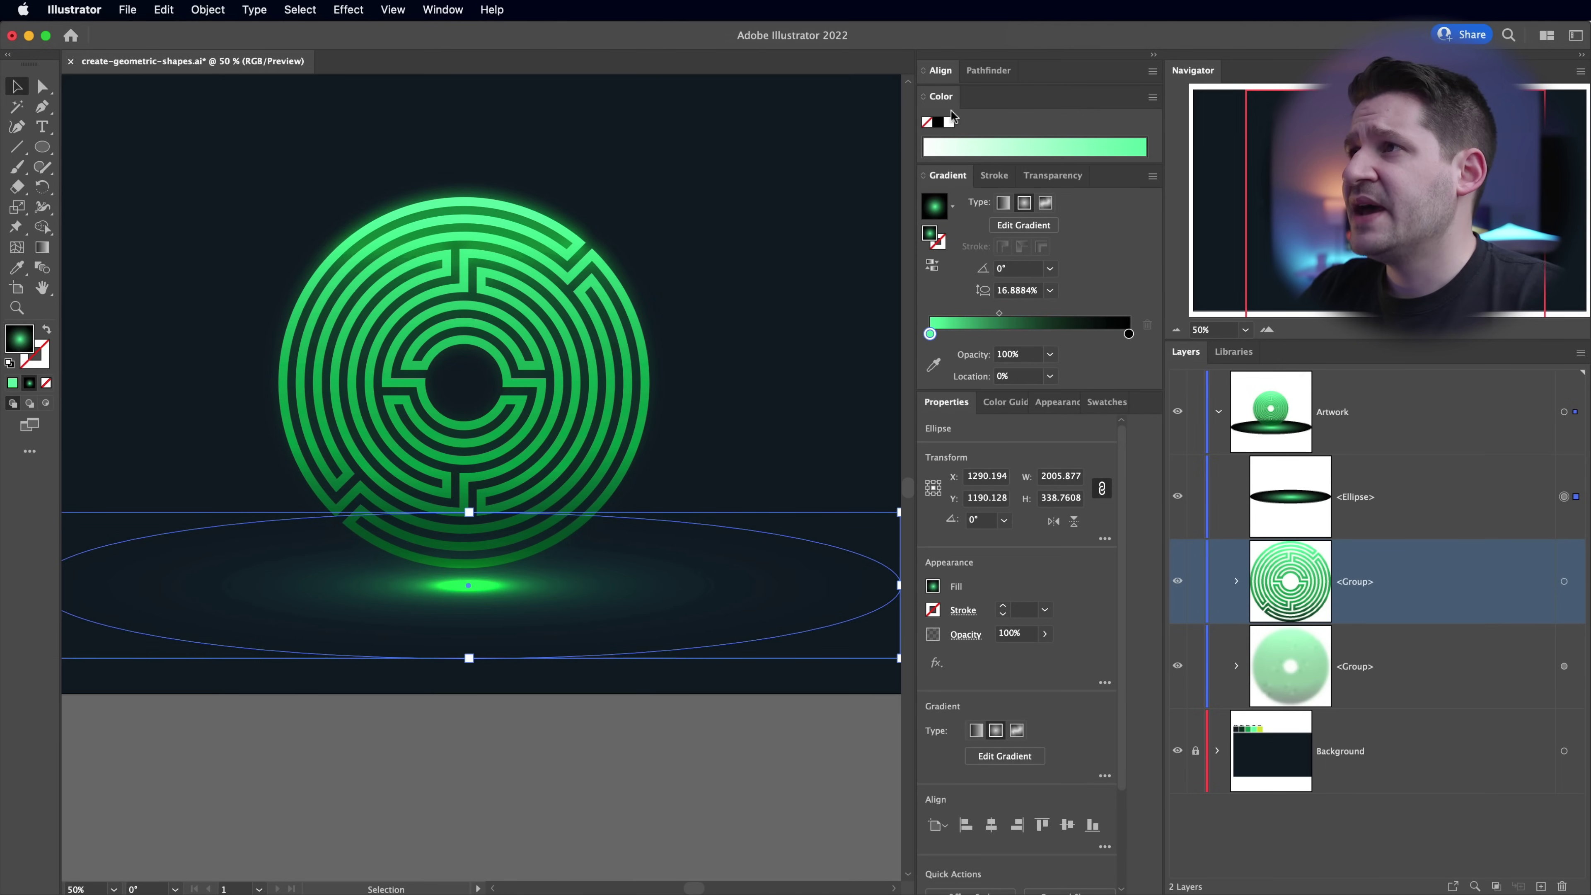
pyautogui.click(926, 98)
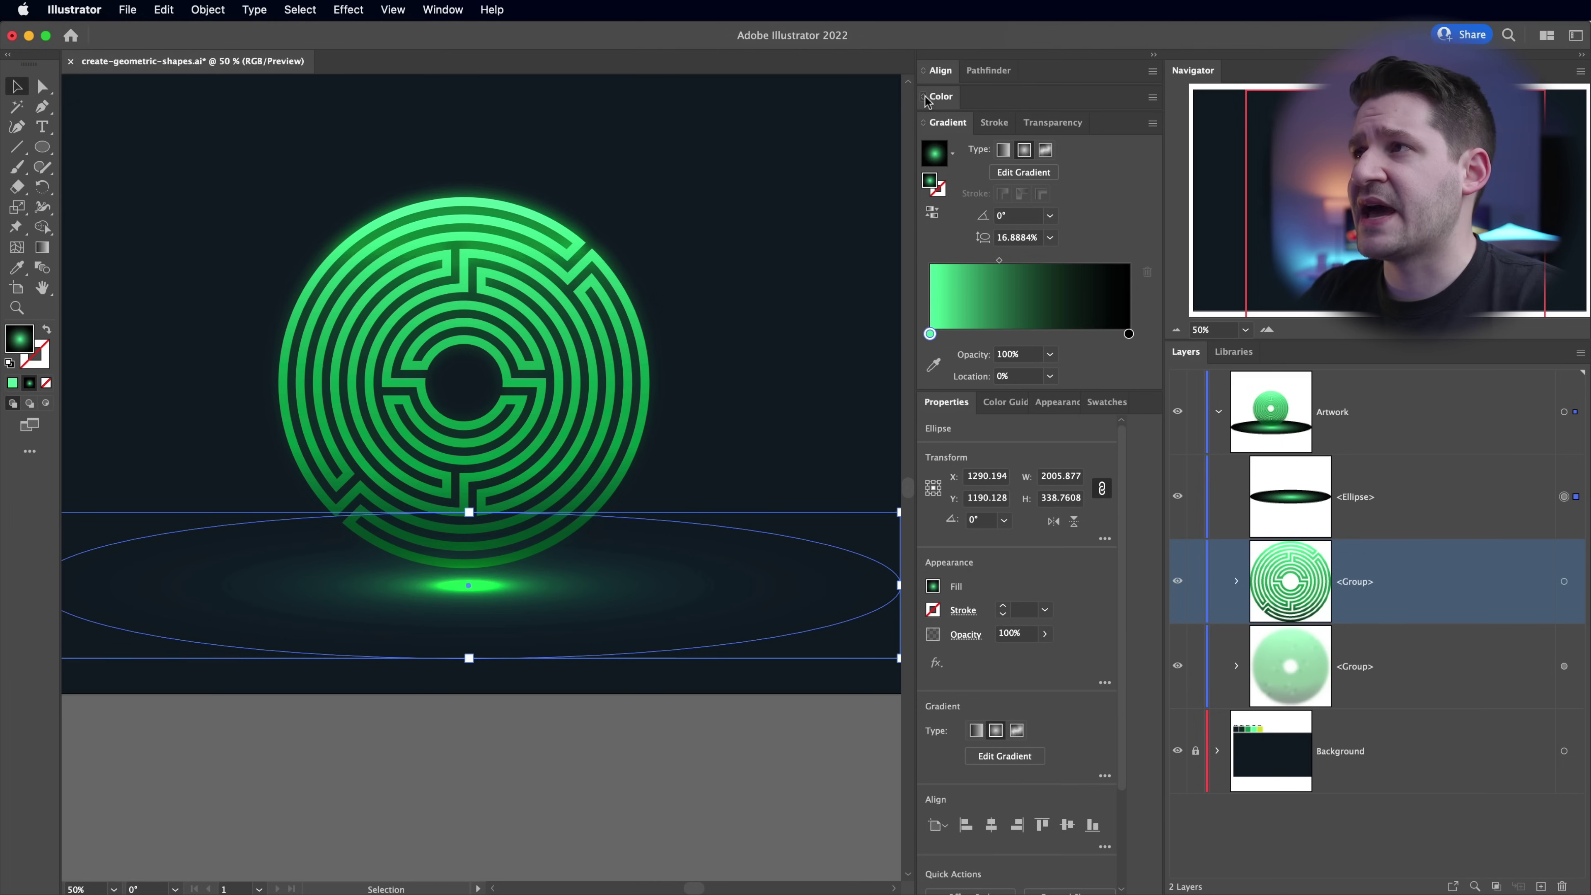
pyautogui.click(926, 98)
pyautogui.click(948, 97)
pyautogui.click(1153, 98)
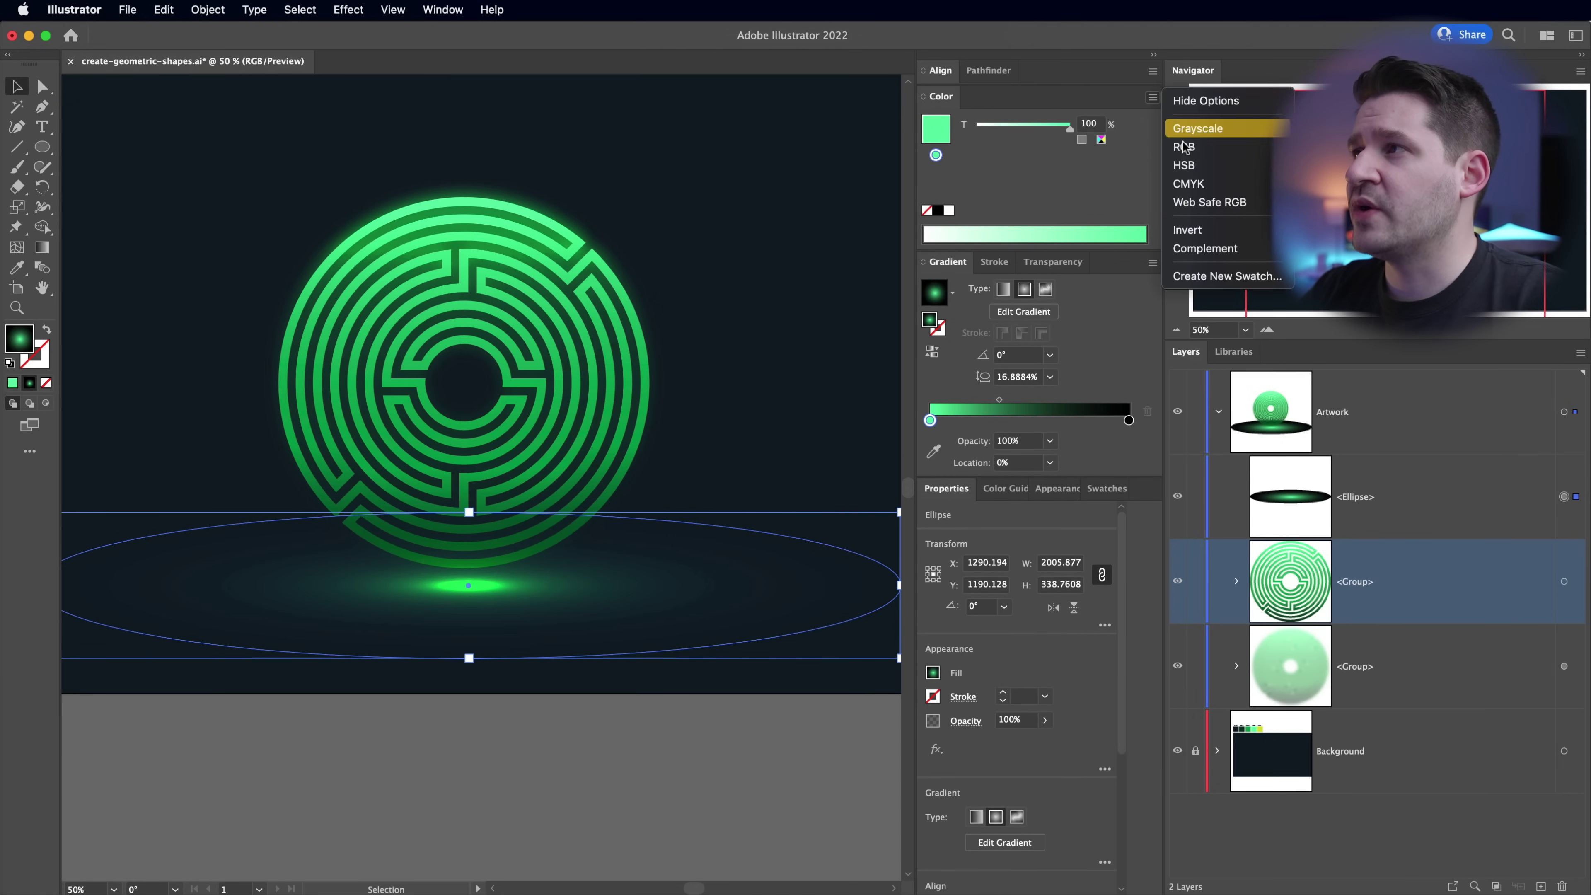
pyautogui.click(1181, 167)
pyautogui.moveTo(1067, 186); pyautogui.dragTo(1034, 156)
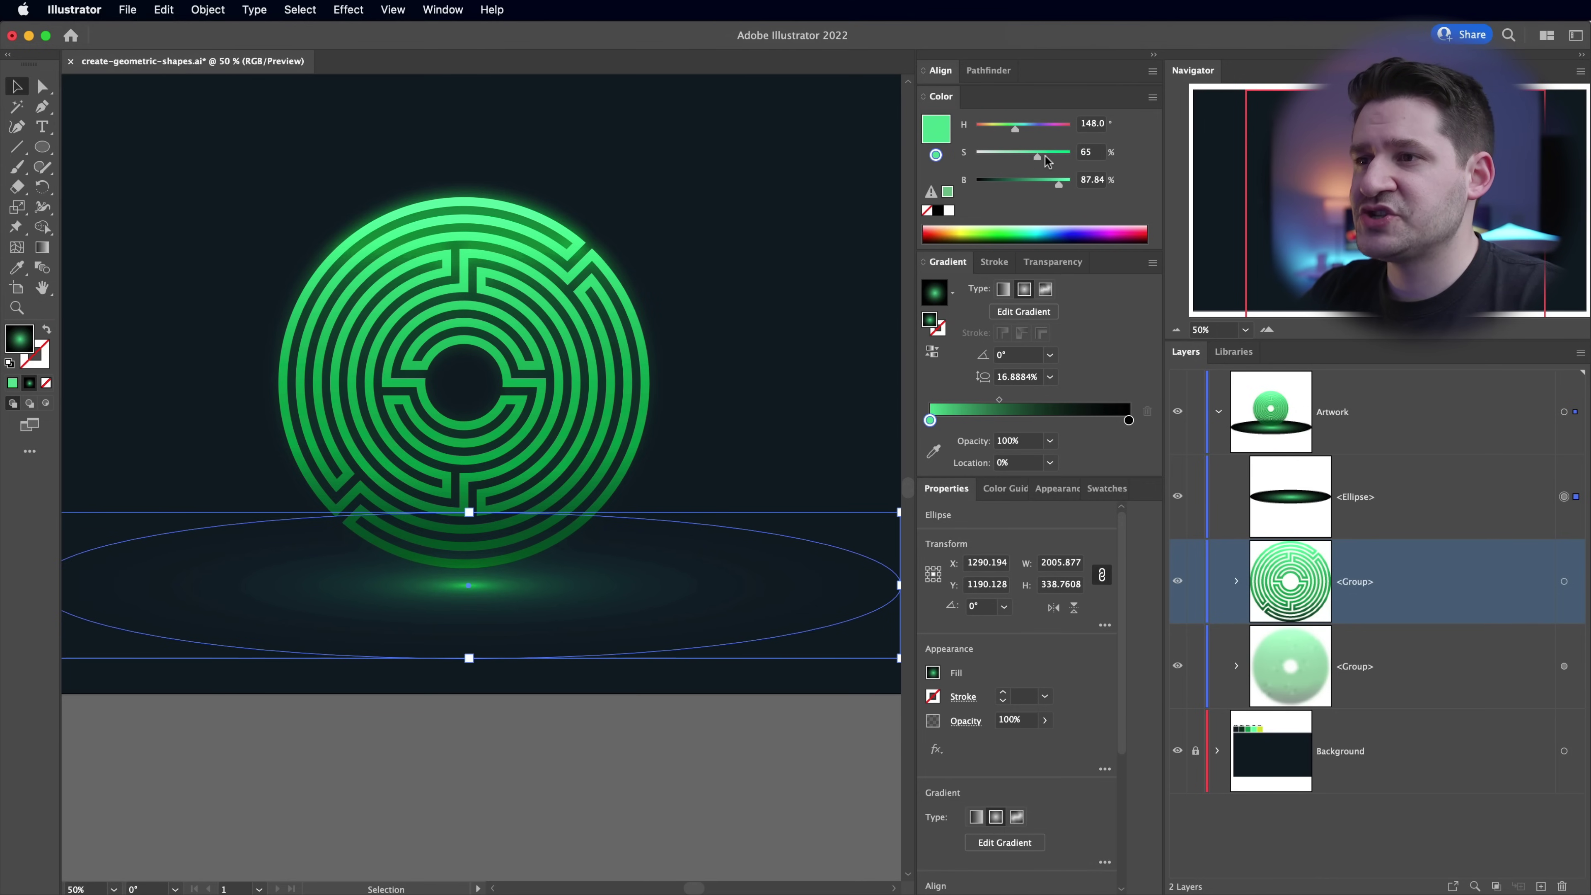
pyautogui.click(751, 372)
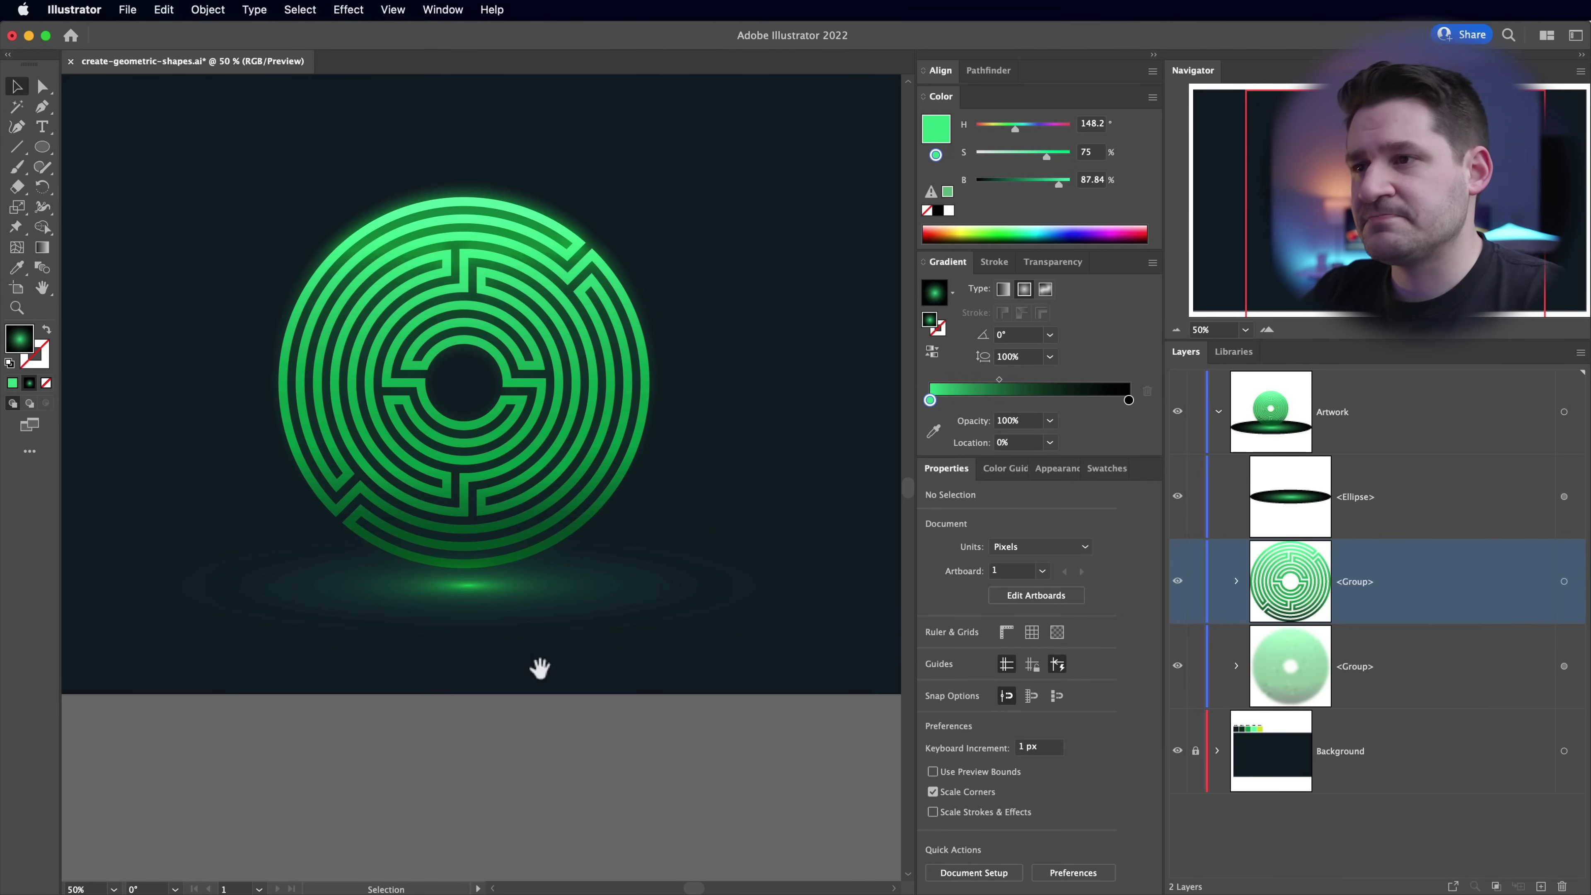
# - Duplicate the floor-light ellipse and place the copy on the logo's upper-right edge
pyautogui.moveTo(543, 664); pyautogui.dragTo(604, 675)
pyautogui.click(592, 604)
pyautogui.moveTo(745, 618); pyautogui.dragTo(606, 644)
pyautogui.press('super+minus')
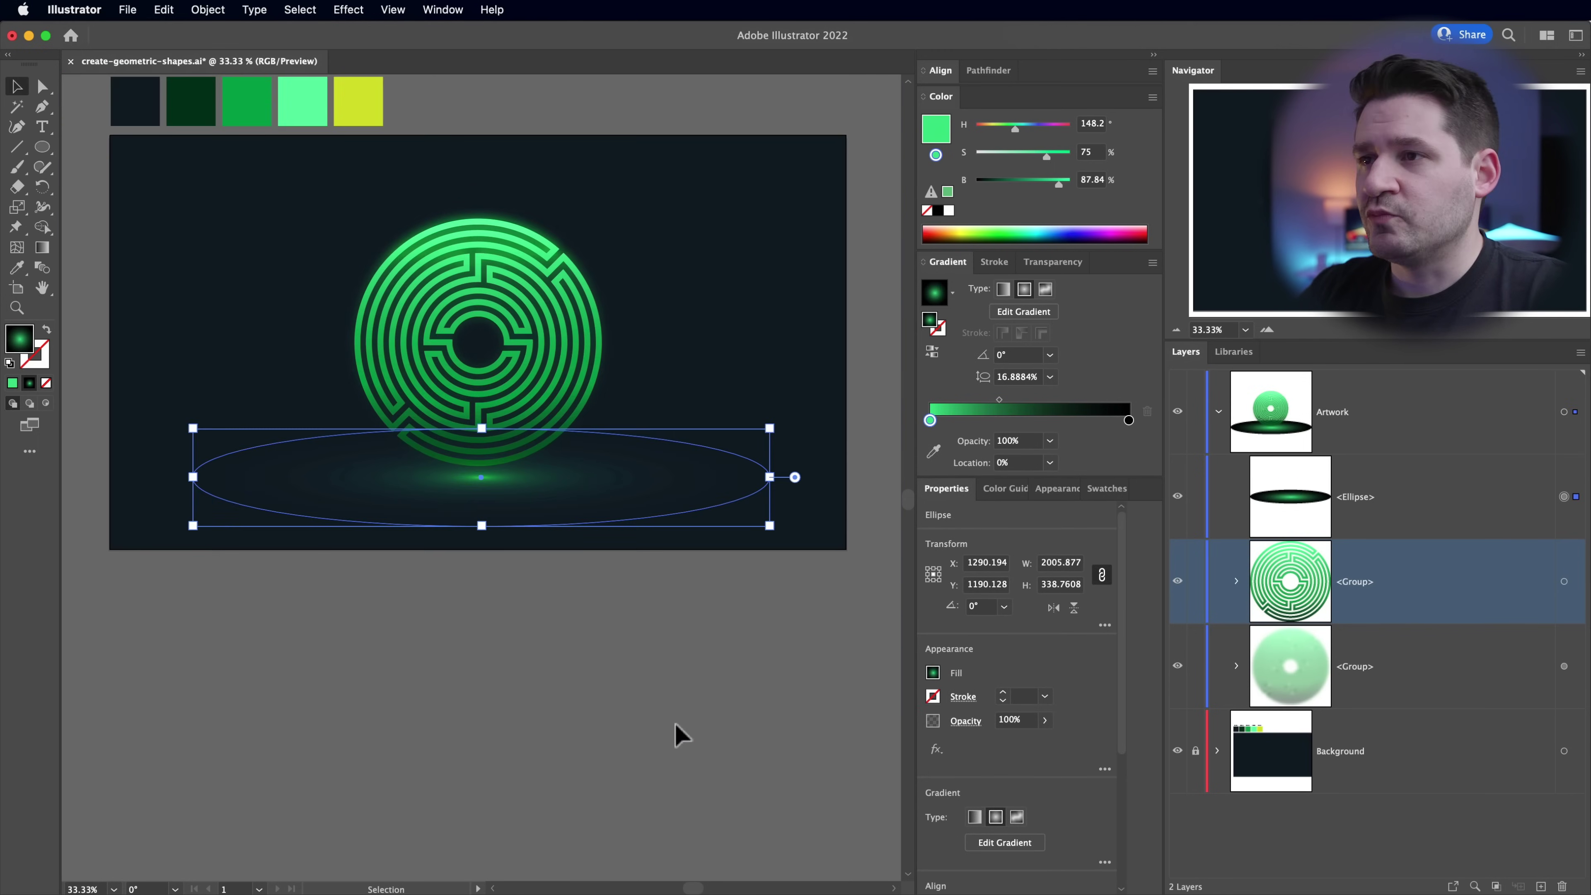
pyautogui.moveTo(452, 552); pyautogui.dragTo(506, 706)
pyautogui.moveTo(682, 653); pyautogui.dragTo(633, 639)
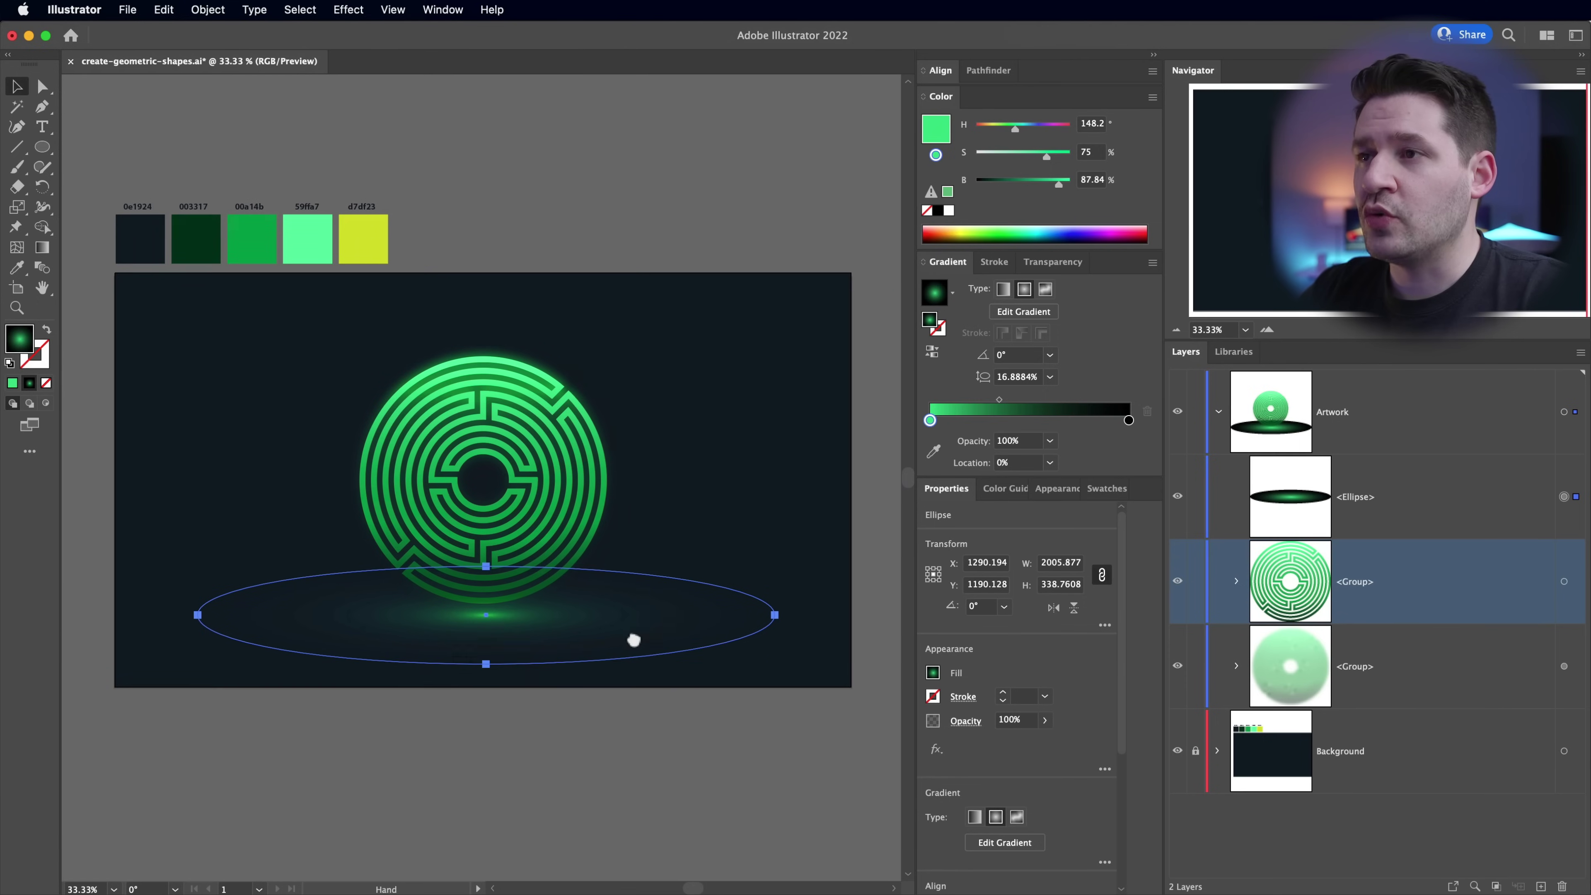
pyautogui.click(1371, 504)
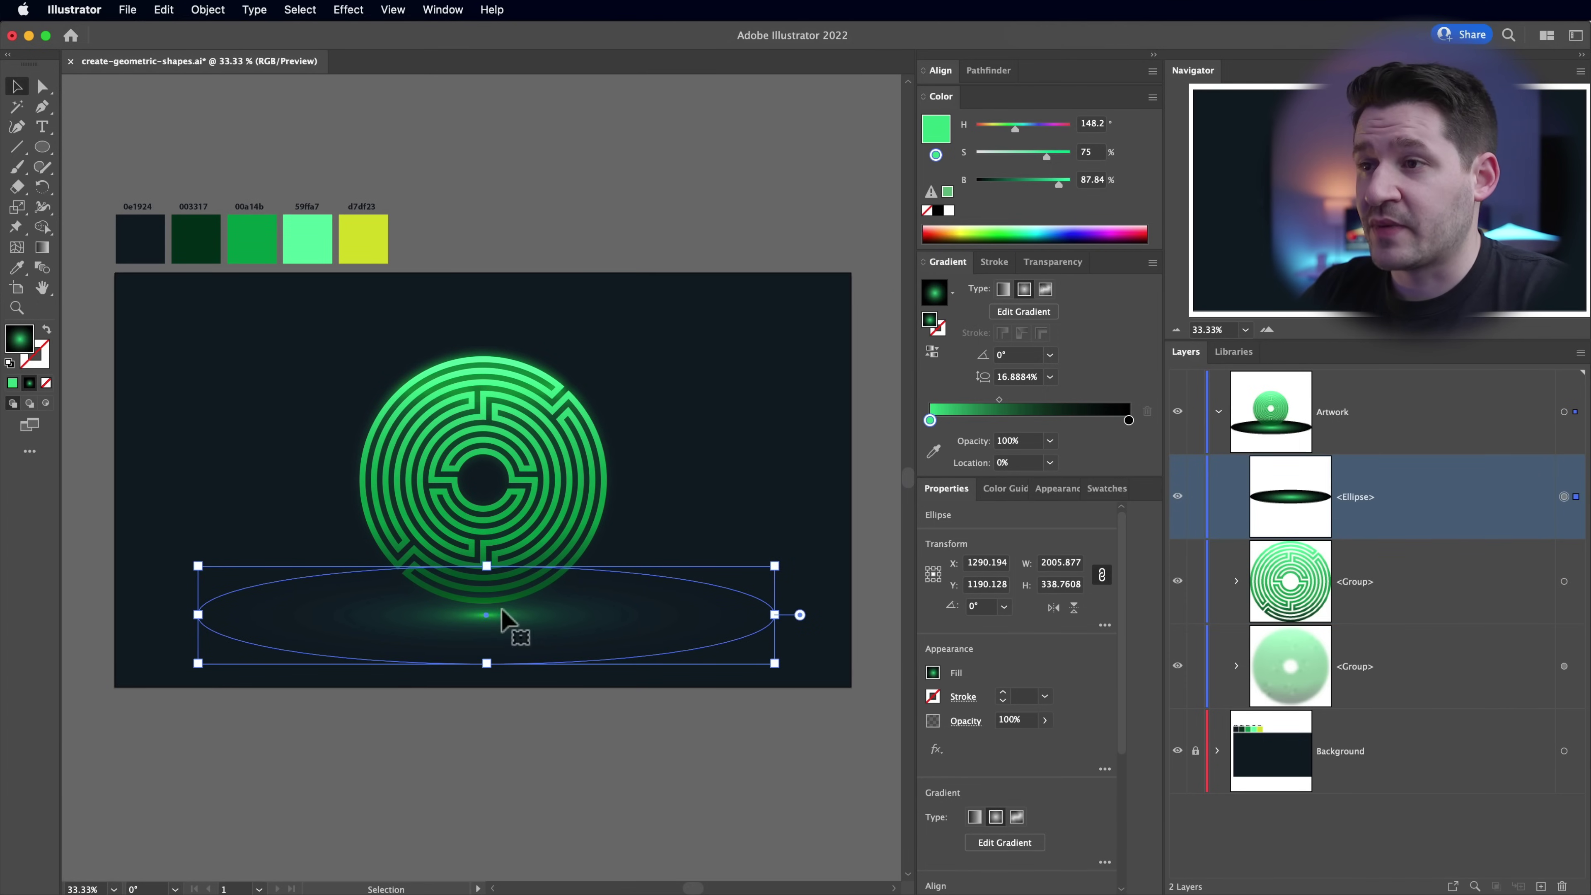
pyautogui.moveTo(507, 633); pyautogui.dragTo(590, 375)
# - Try narrowing the duplicate ellipse to about 1767 px wide and nudging it over the logo's upper edge
pyautogui.moveTo(862, 370); pyautogui.dragTo(792, 371)
pyautogui.moveTo(521, 384); pyautogui.dragTo(539, 378)
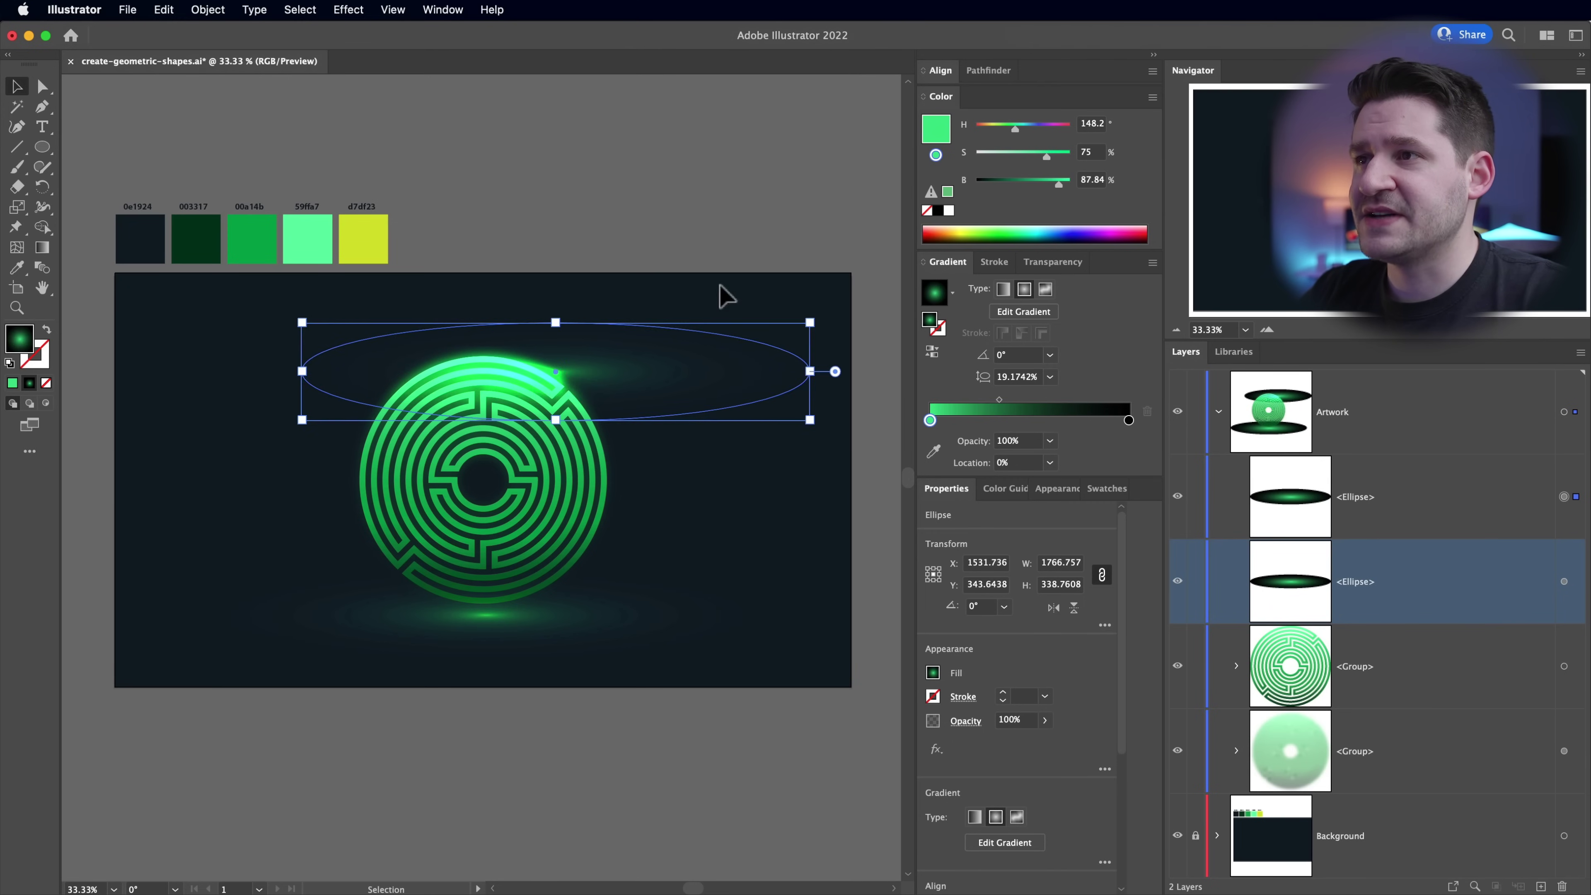
pyautogui.click(720, 287)
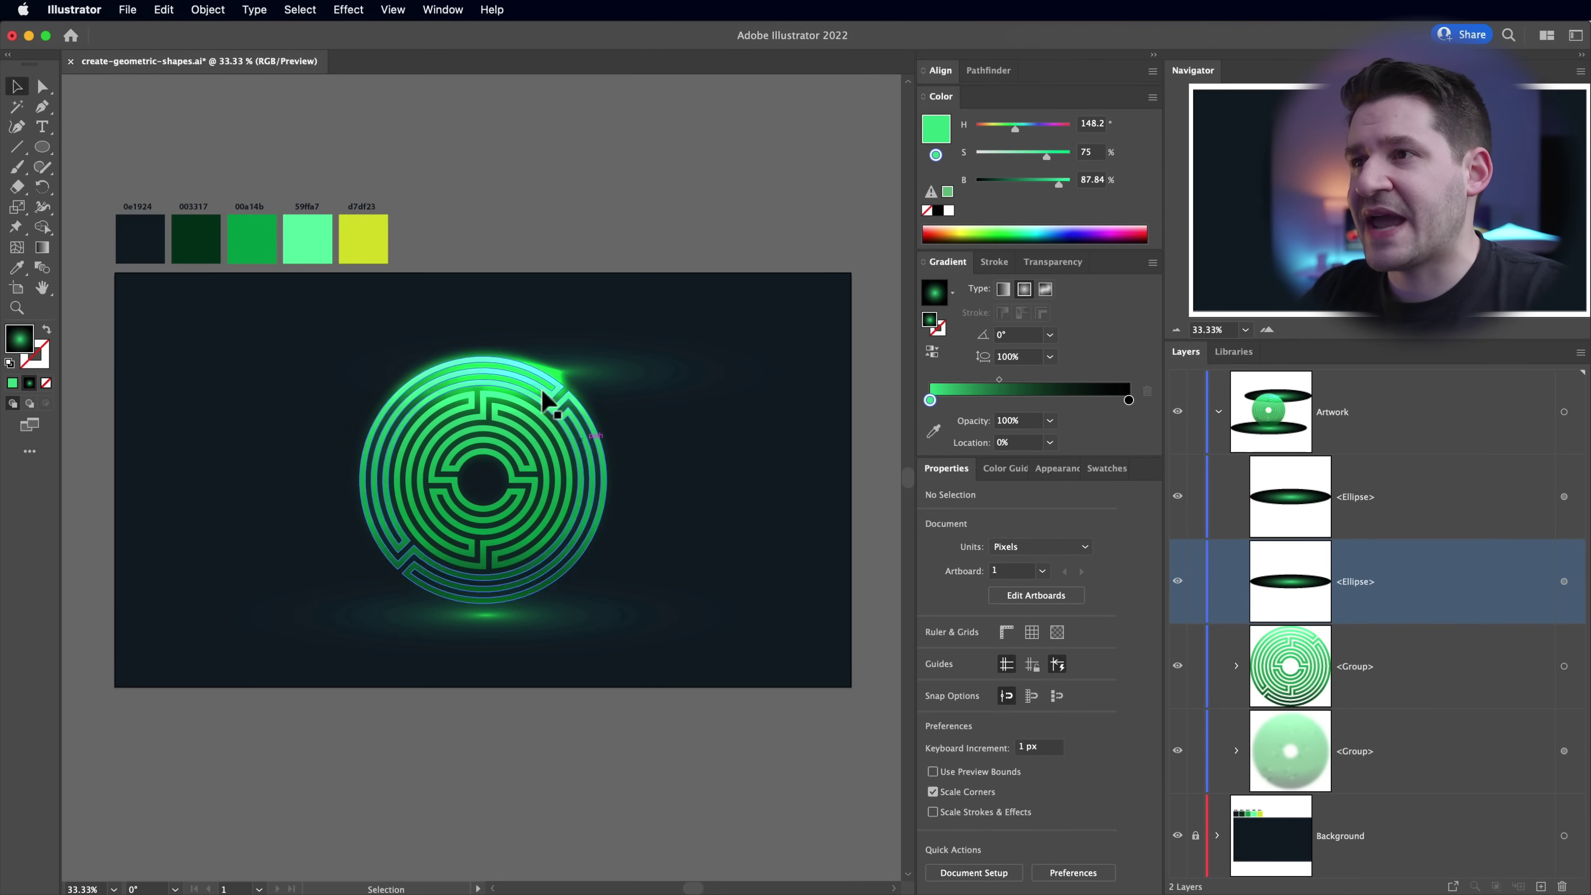
pyautogui.press('super+z')
pyautogui.press('super+z')
pyautogui.press('super+z')
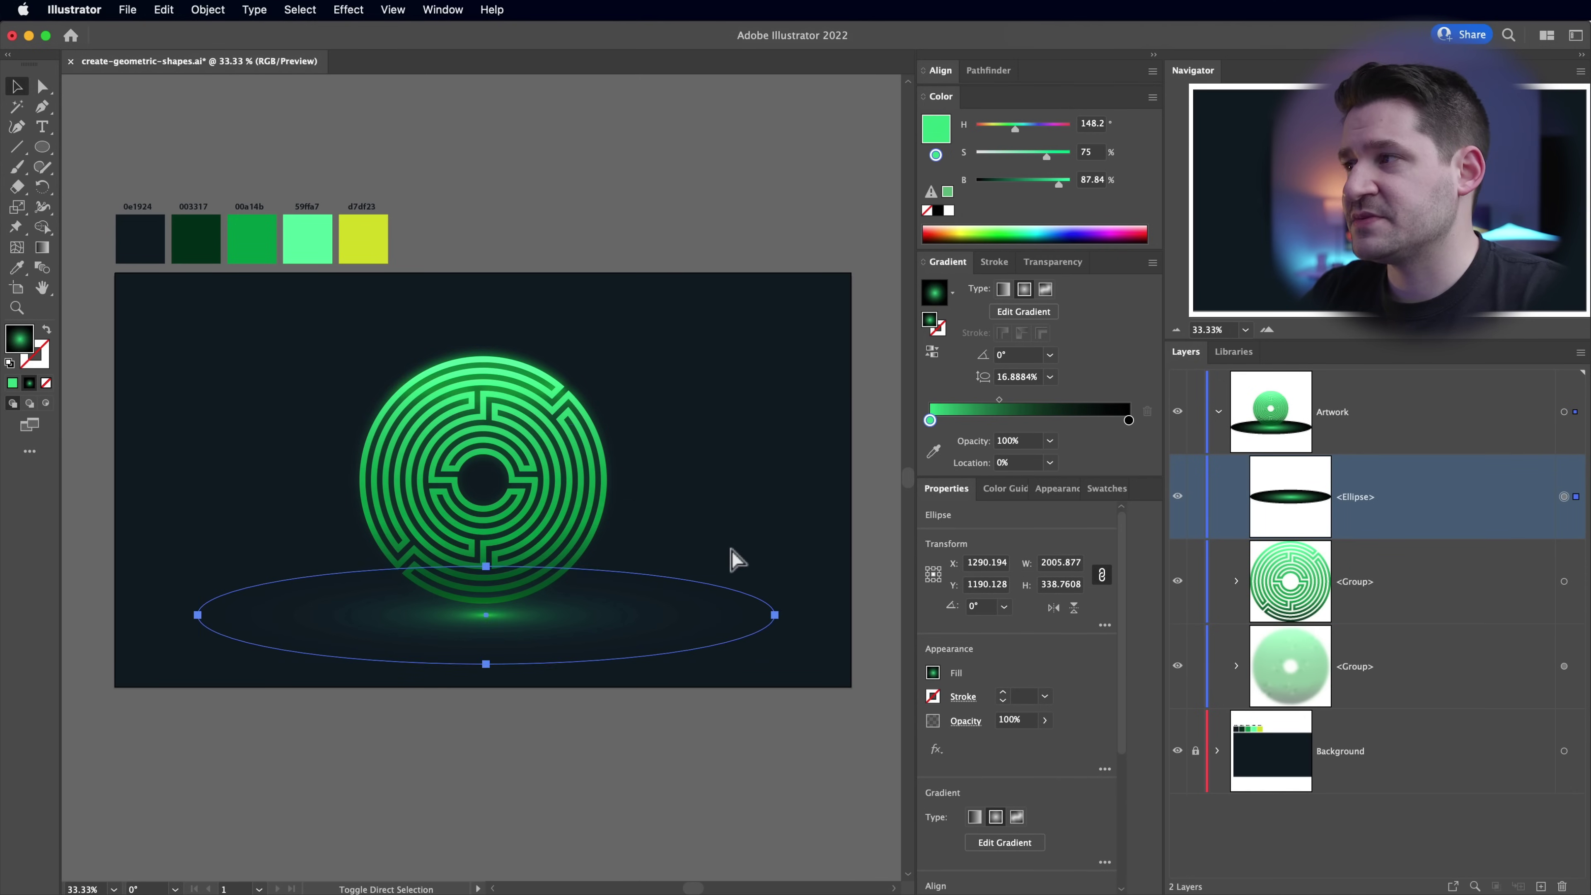
pyautogui.press('super+shift+z')
# - Narrow the duplicate ellipse to about 1848 px and adjust its gradient's green stop to about 60% saturation and 70% brightness
pyautogui.moveTo(862, 371); pyautogui.dragTo(815, 371)
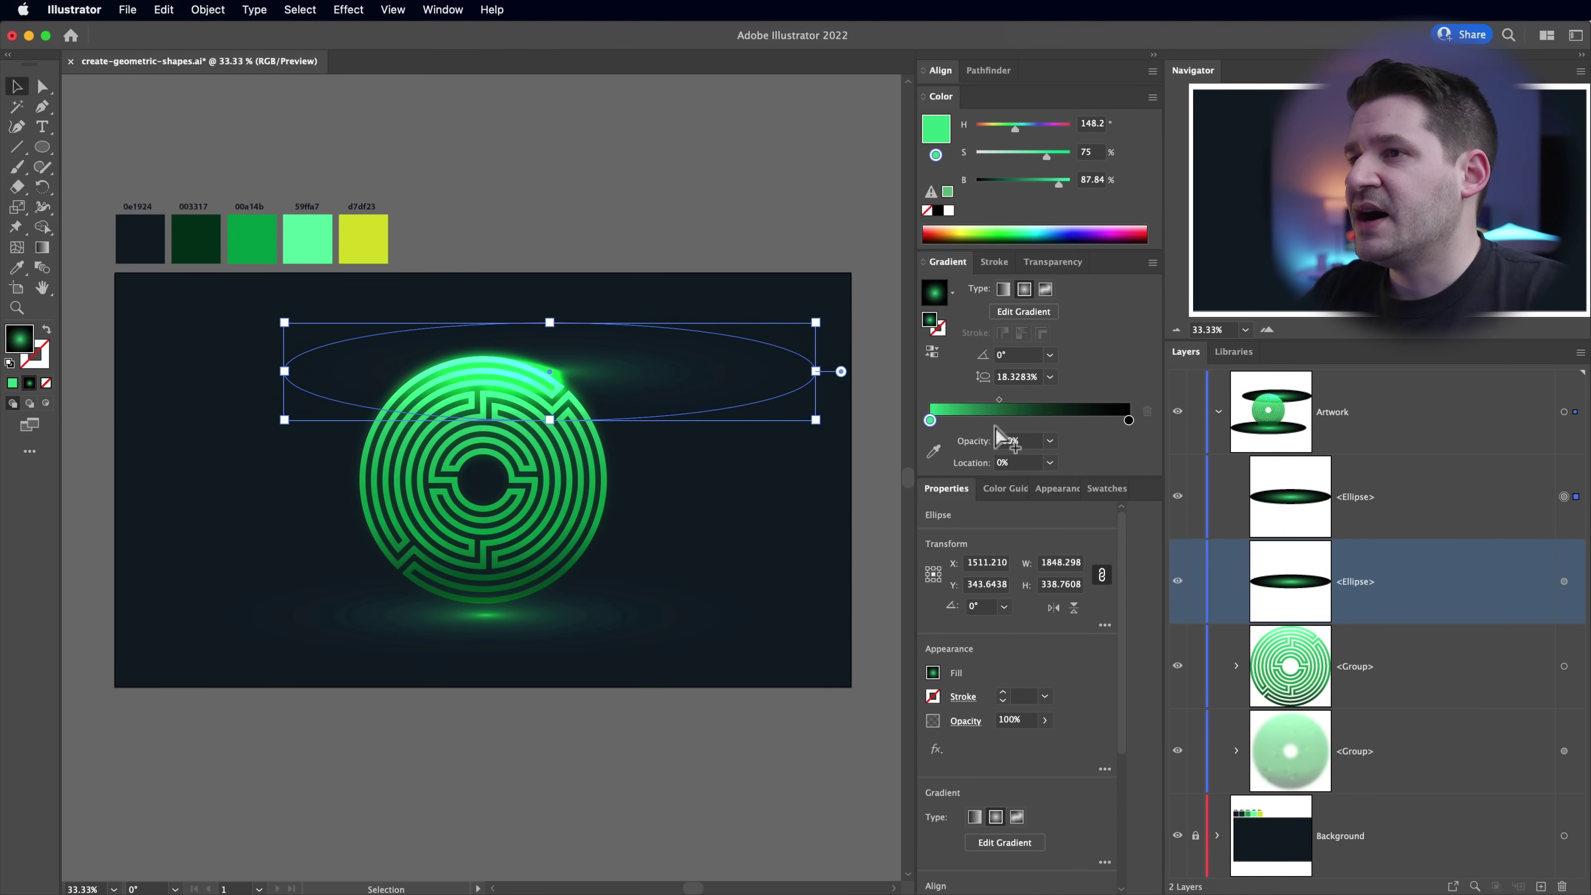
pyautogui.click(1053, 262)
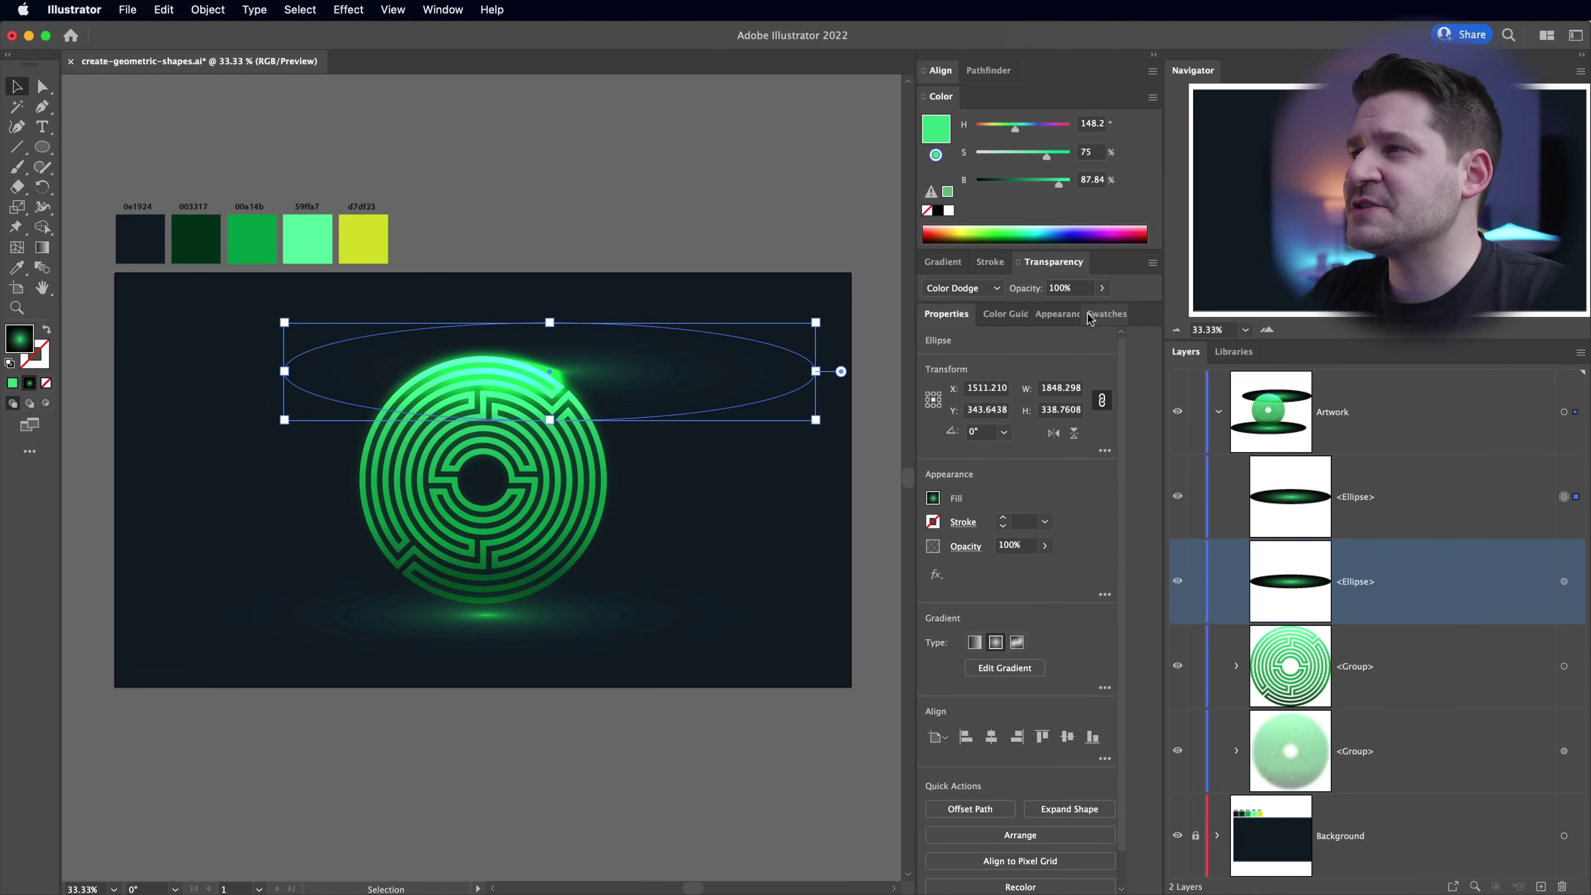
pyautogui.click(1101, 288)
pyautogui.moveTo(1083, 308); pyautogui.dragTo(1140, 309)
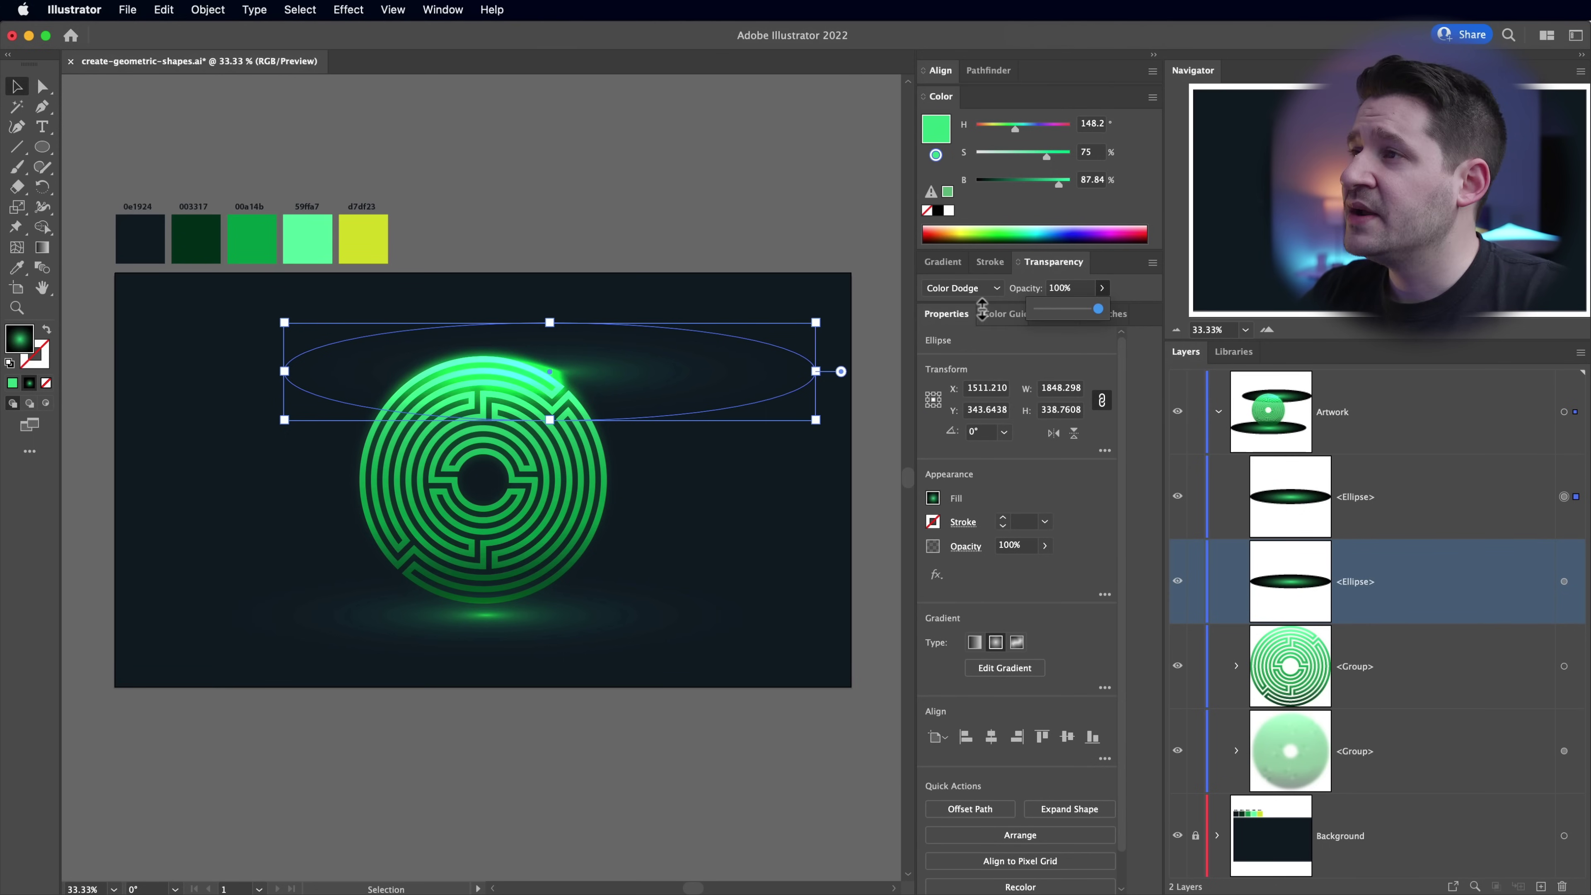
pyautogui.click(942, 261)
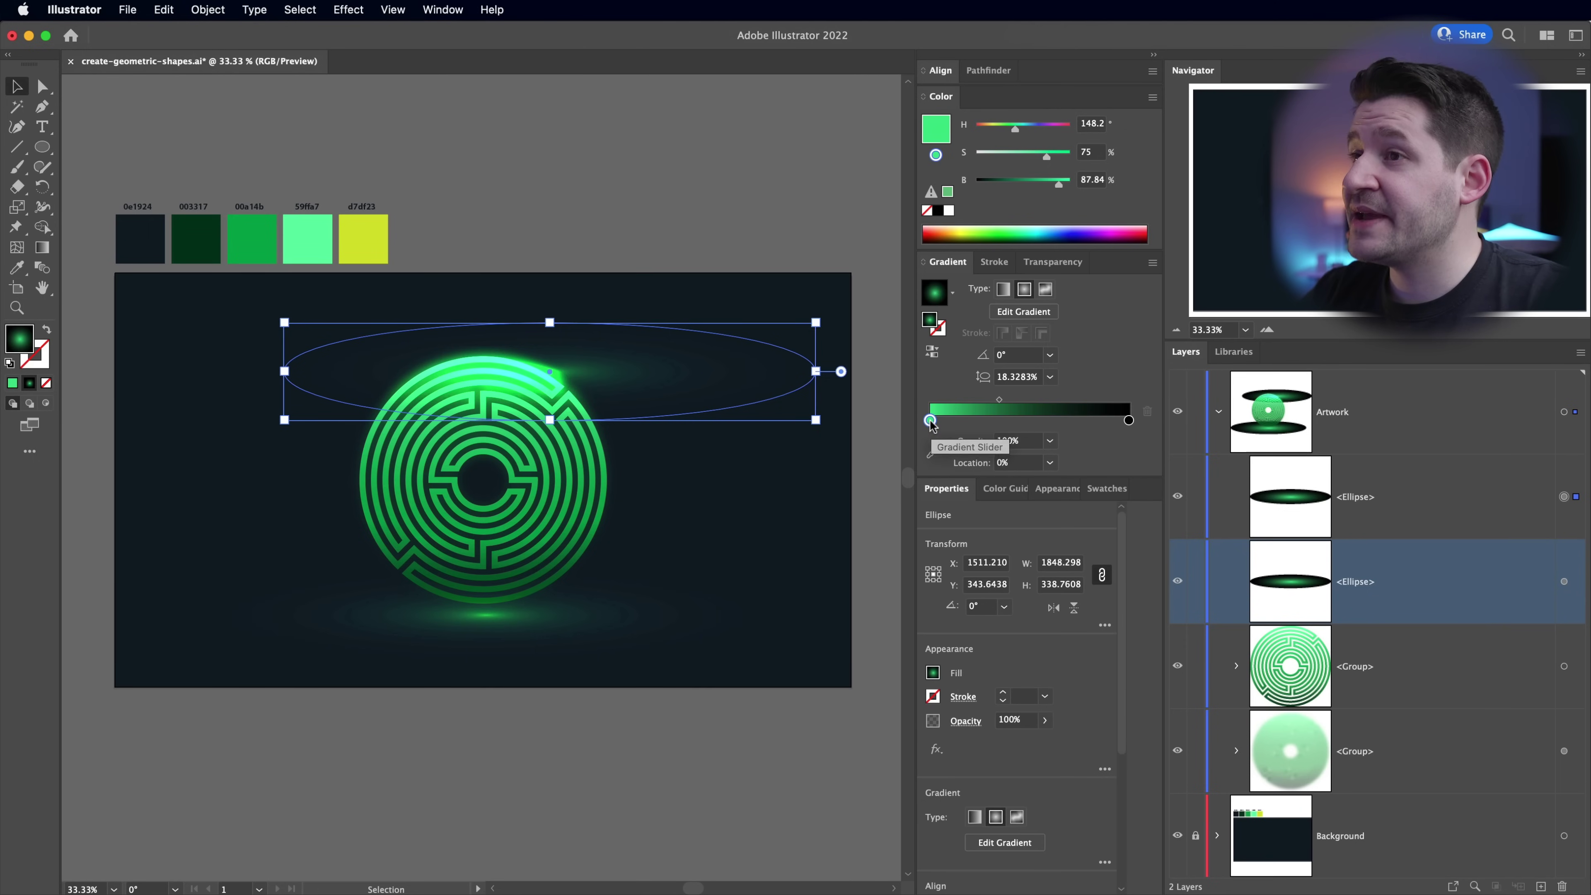
pyautogui.moveTo(1051, 182); pyautogui.dragTo(1049, 183)
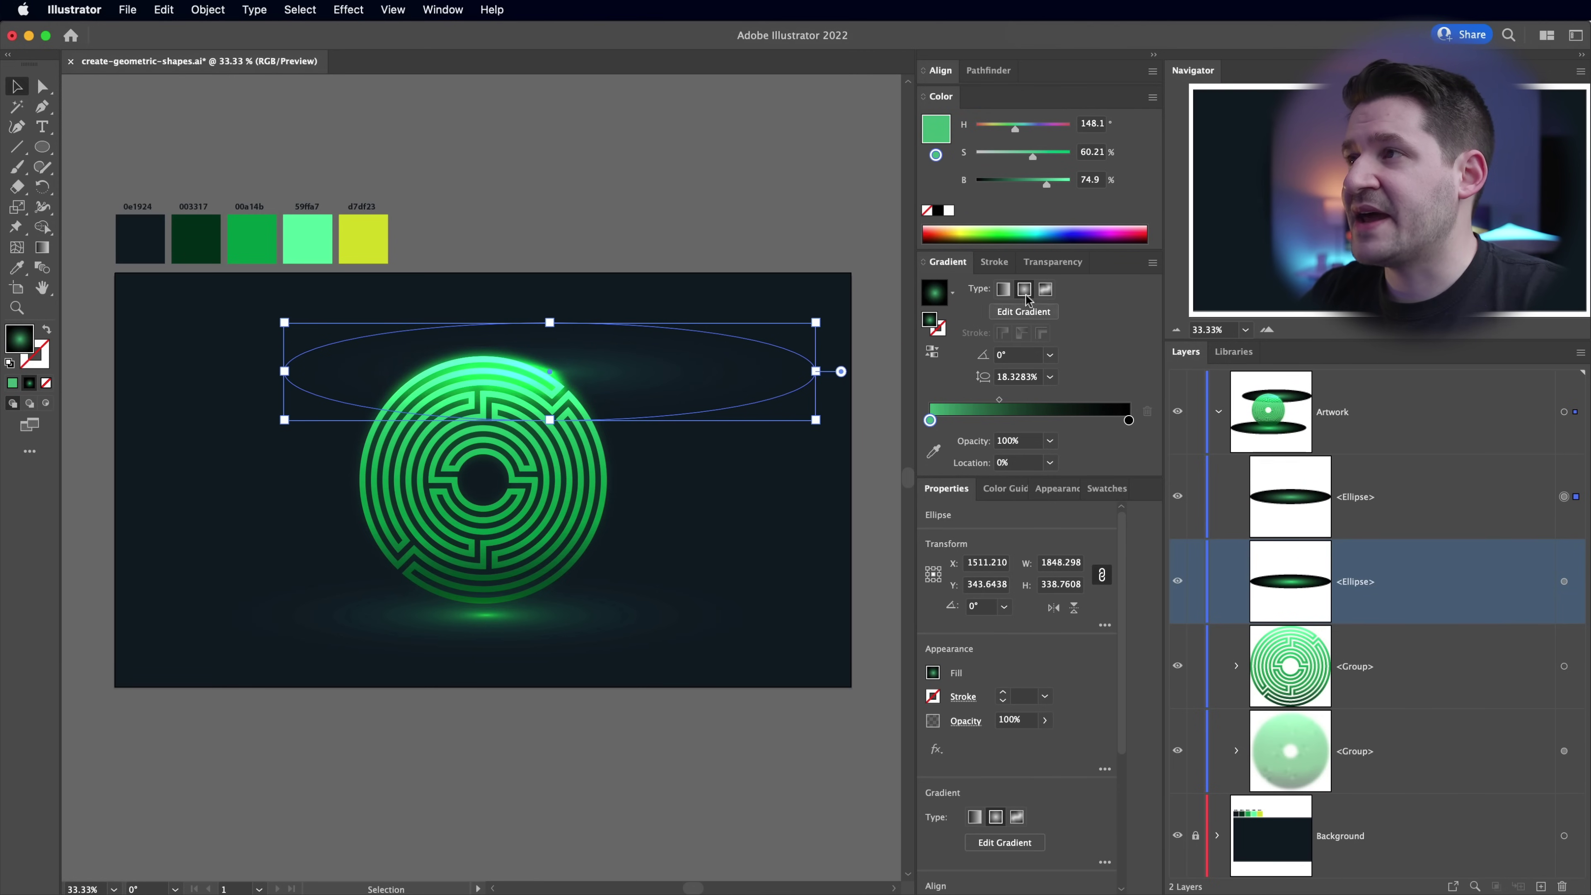
pyautogui.moveTo(1042, 183); pyautogui.dragTo(1040, 182)
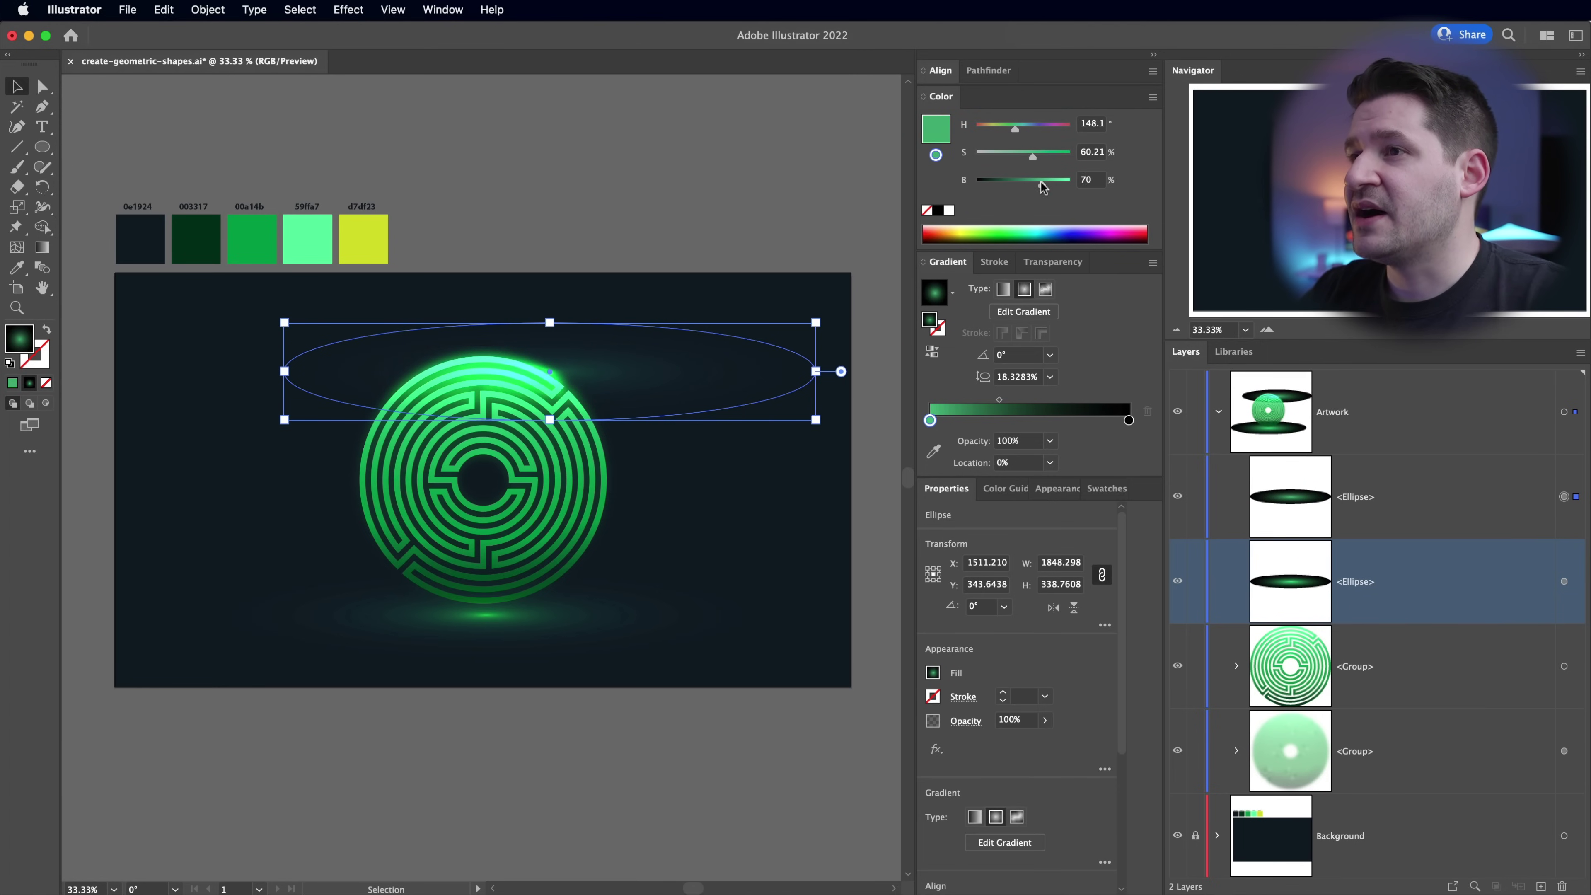
# - Try the upper ellipse at 50% opacity, settle on 80%, and deselect it
pyautogui.click(1058, 259)
pyautogui.moveTo(1079, 289); pyautogui.dragTo(998, 283)
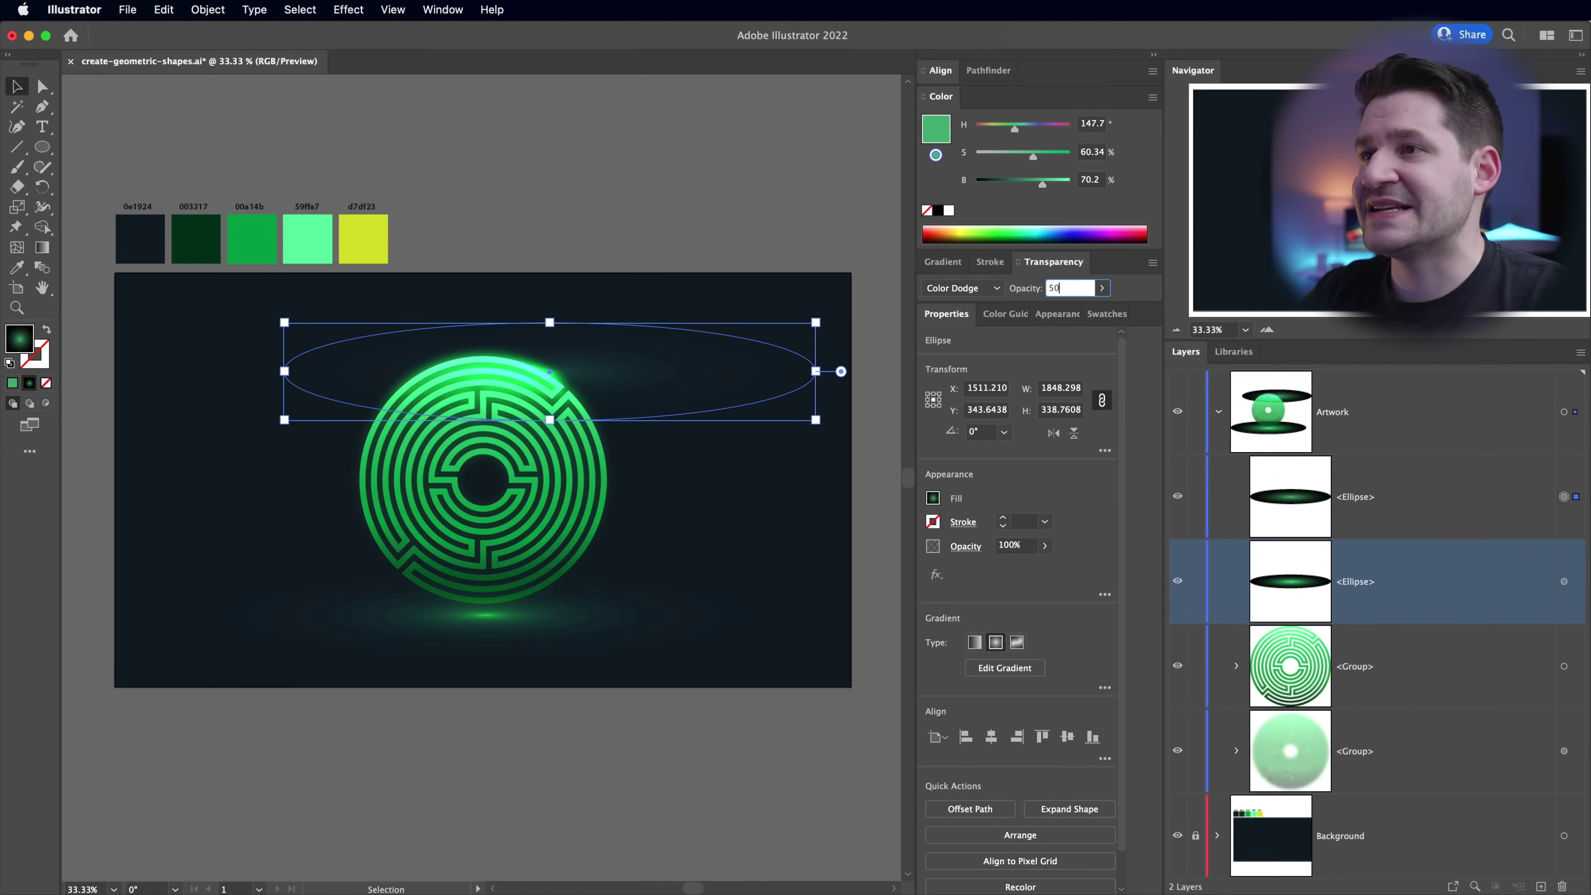
pyautogui.write('50')
pyautogui.press('Return')
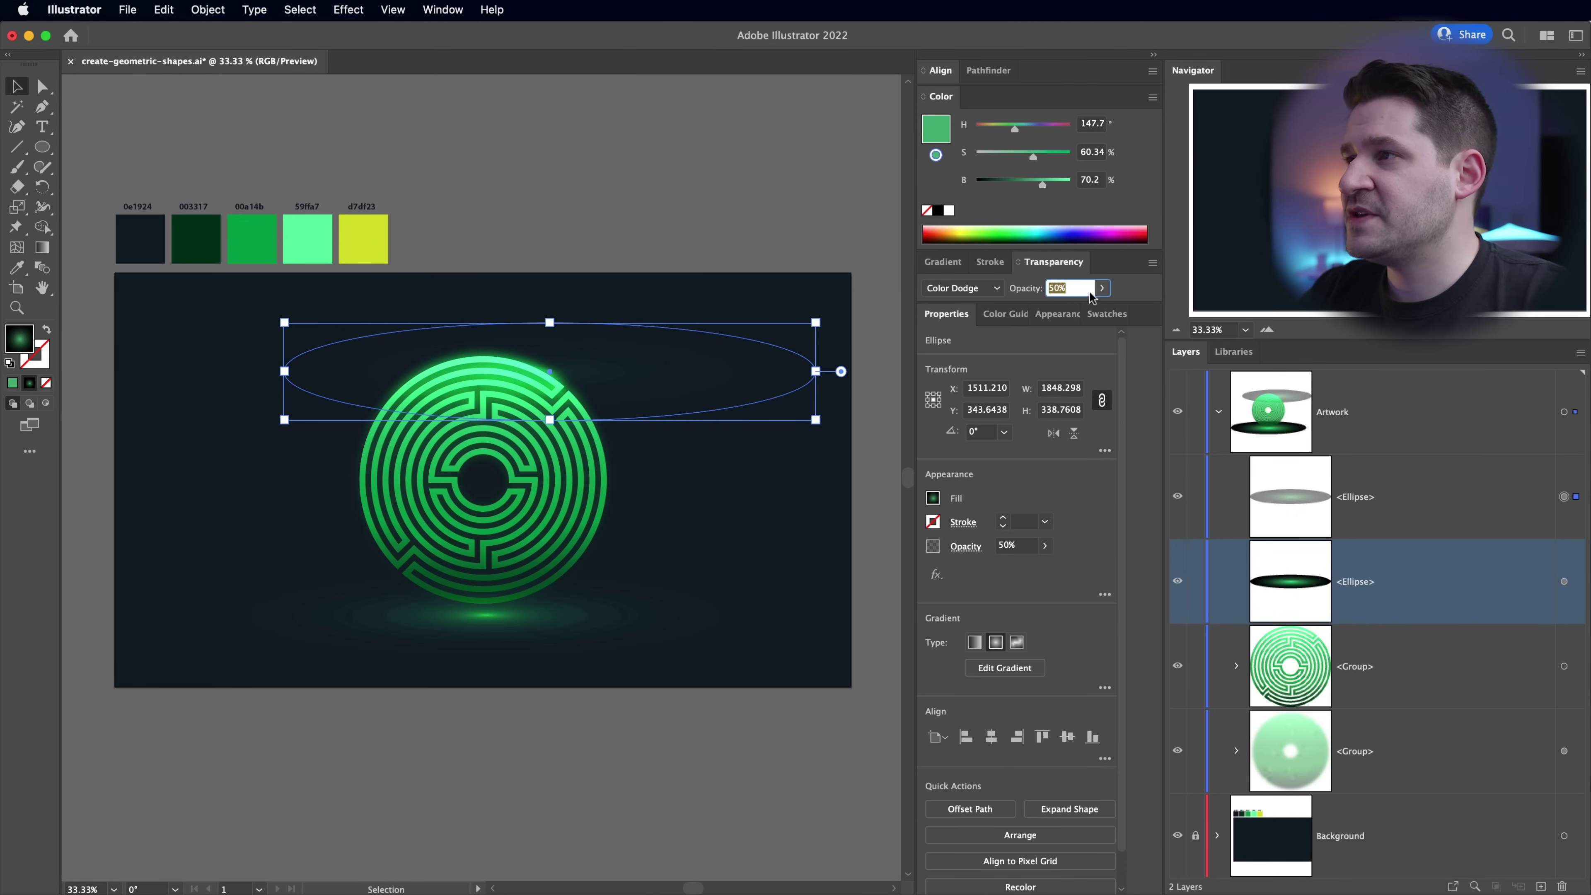
pyautogui.write('80')
pyautogui.press('Return')
pyautogui.click(613, 251)
# - Duplicate the upper ellipse toward the logo's lower-right side and resize the copy to about 1378 px wide and 545 px high
pyautogui.click(487, 374)
pyautogui.moveTo(519, 376); pyautogui.dragTo(538, 577)
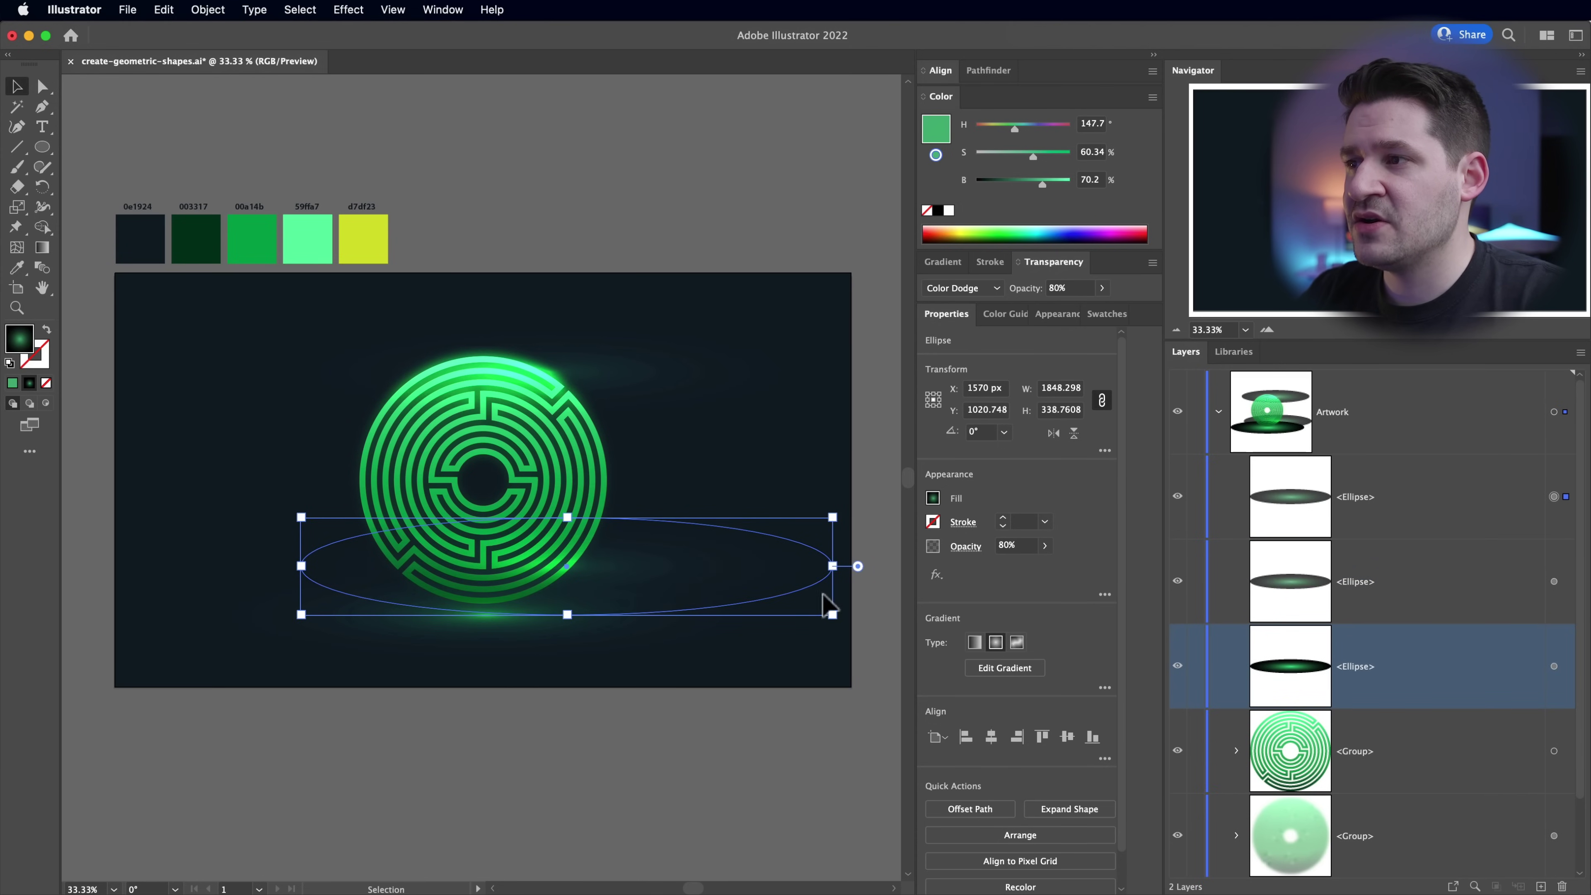
pyautogui.moveTo(832, 566); pyautogui.dragTo(697, 566)
pyautogui.moveTo(511, 562); pyautogui.dragTo(587, 470)
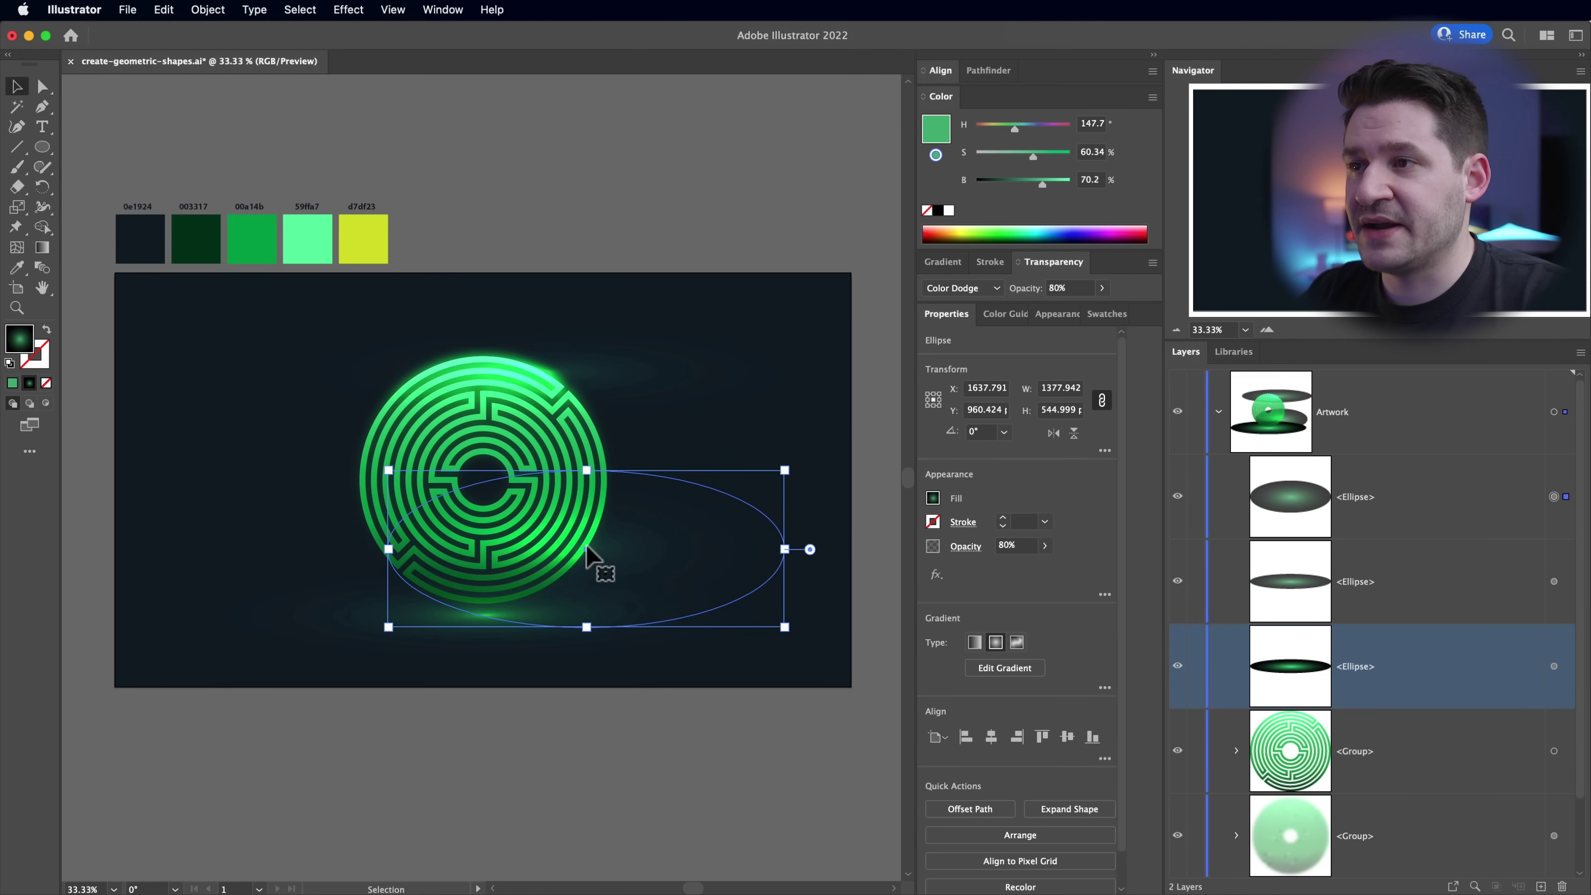
# - Brighten the lower copy's green gradient stop to about 83% and move the copy under the logo's base
pyautogui.moveTo(583, 551); pyautogui.dragTo(597, 539)
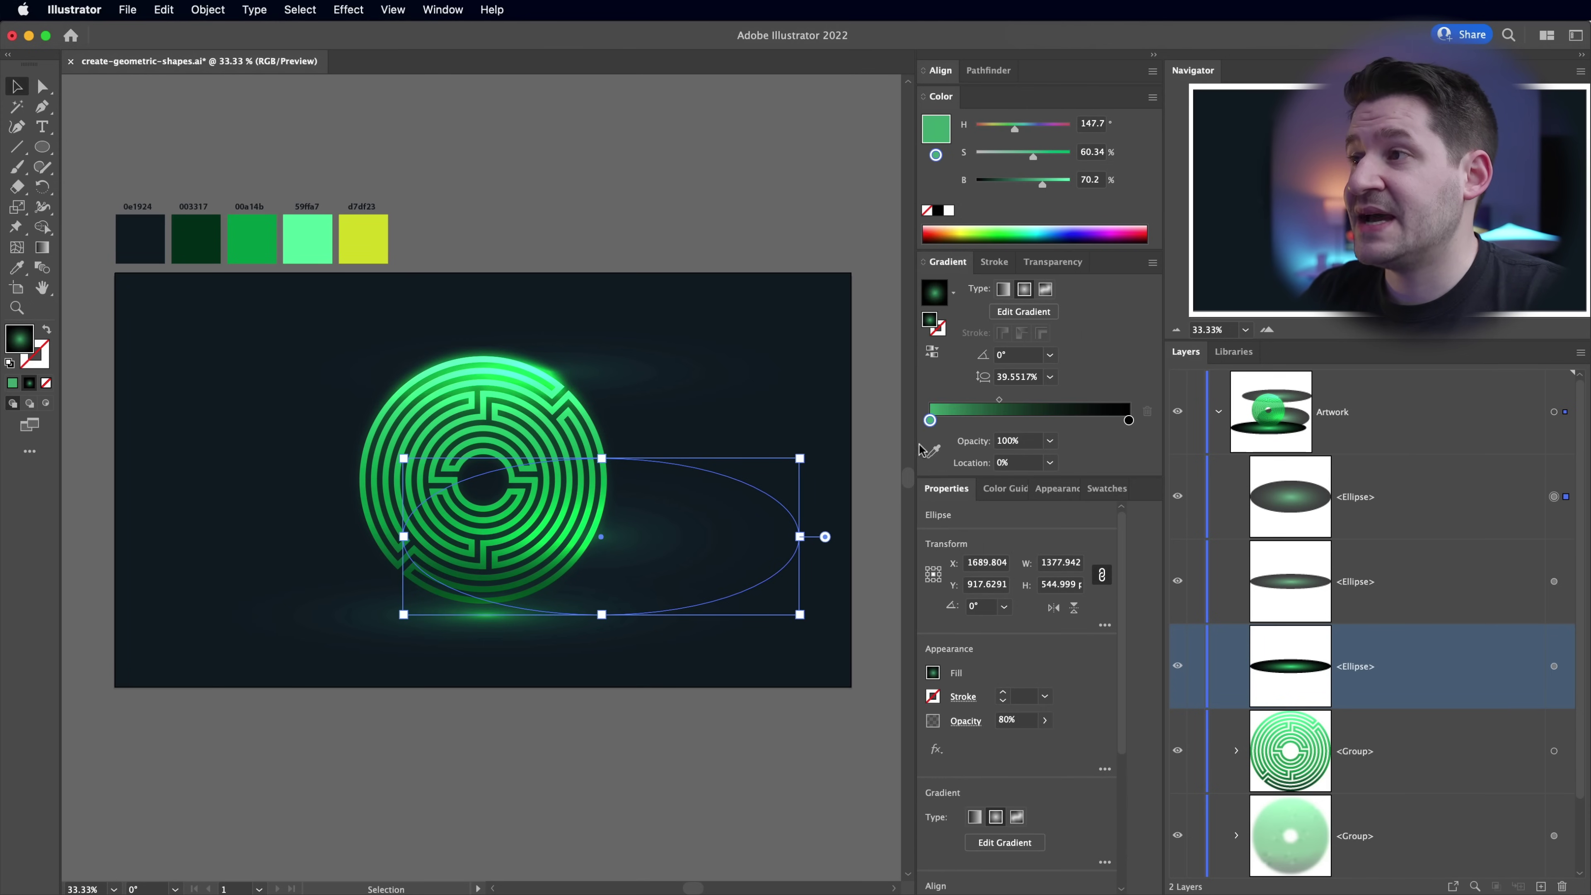
pyautogui.moveTo(1052, 189); pyautogui.dragTo(1056, 189)
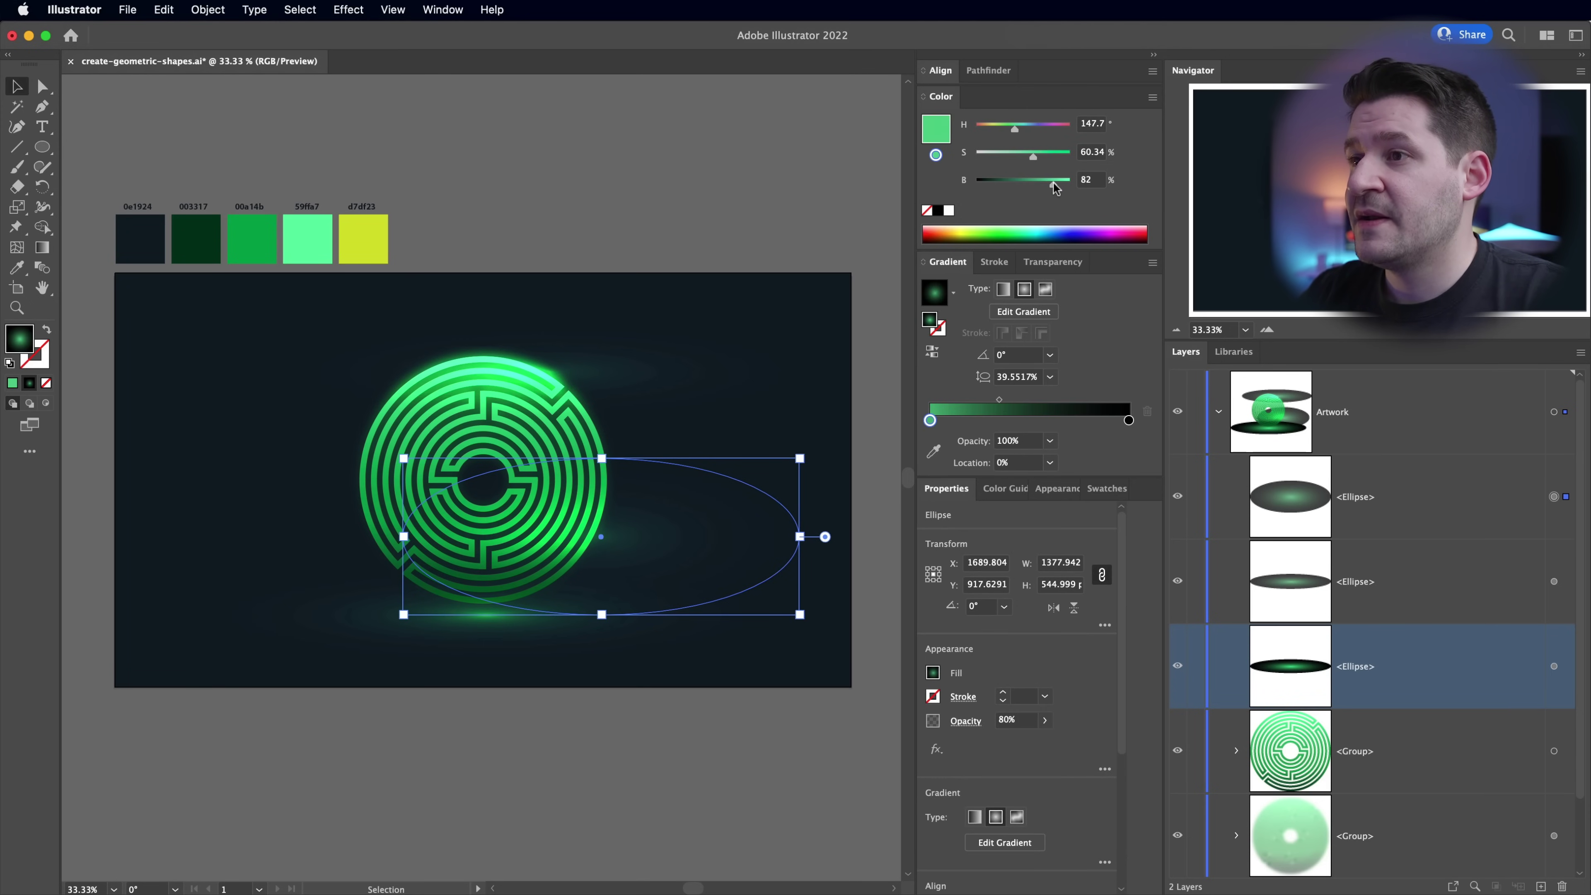
pyautogui.moveTo(601, 537)
pyautogui.mouseDown()
pyautogui.moveTo(593, 569)
pyautogui.moveTo(527, 603)
pyautogui.moveTo(570, 583)
pyautogui.mouseUp()
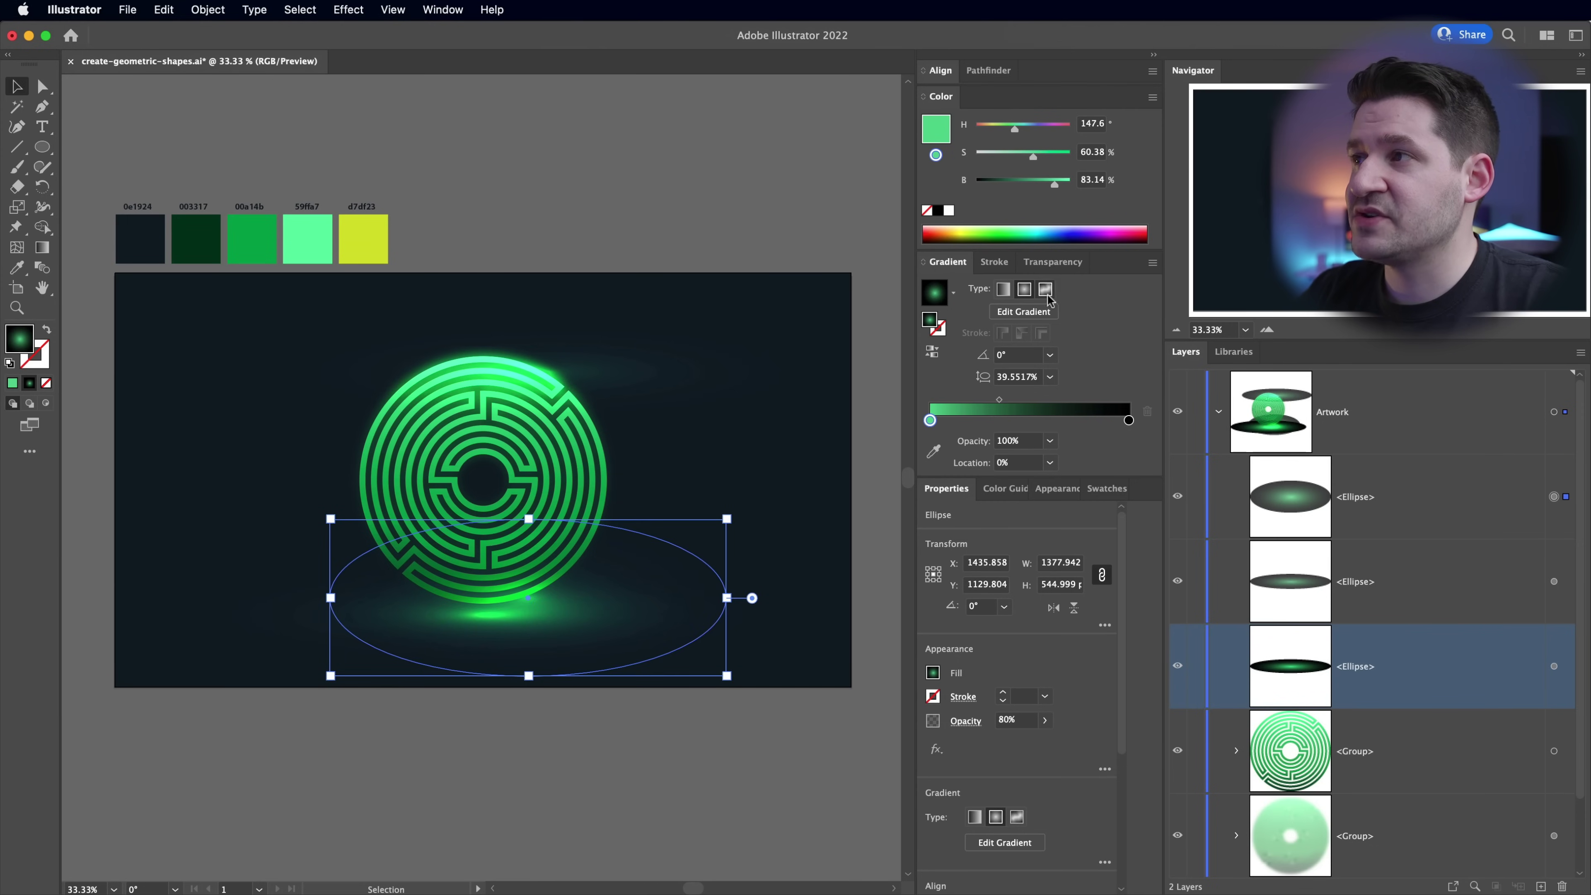
# - Set the lower copy's opacity to 100%, nudge it slightly down-left, and reduce its green stop's brightness to about 76%
pyautogui.click(1053, 262)
pyautogui.click(1101, 287)
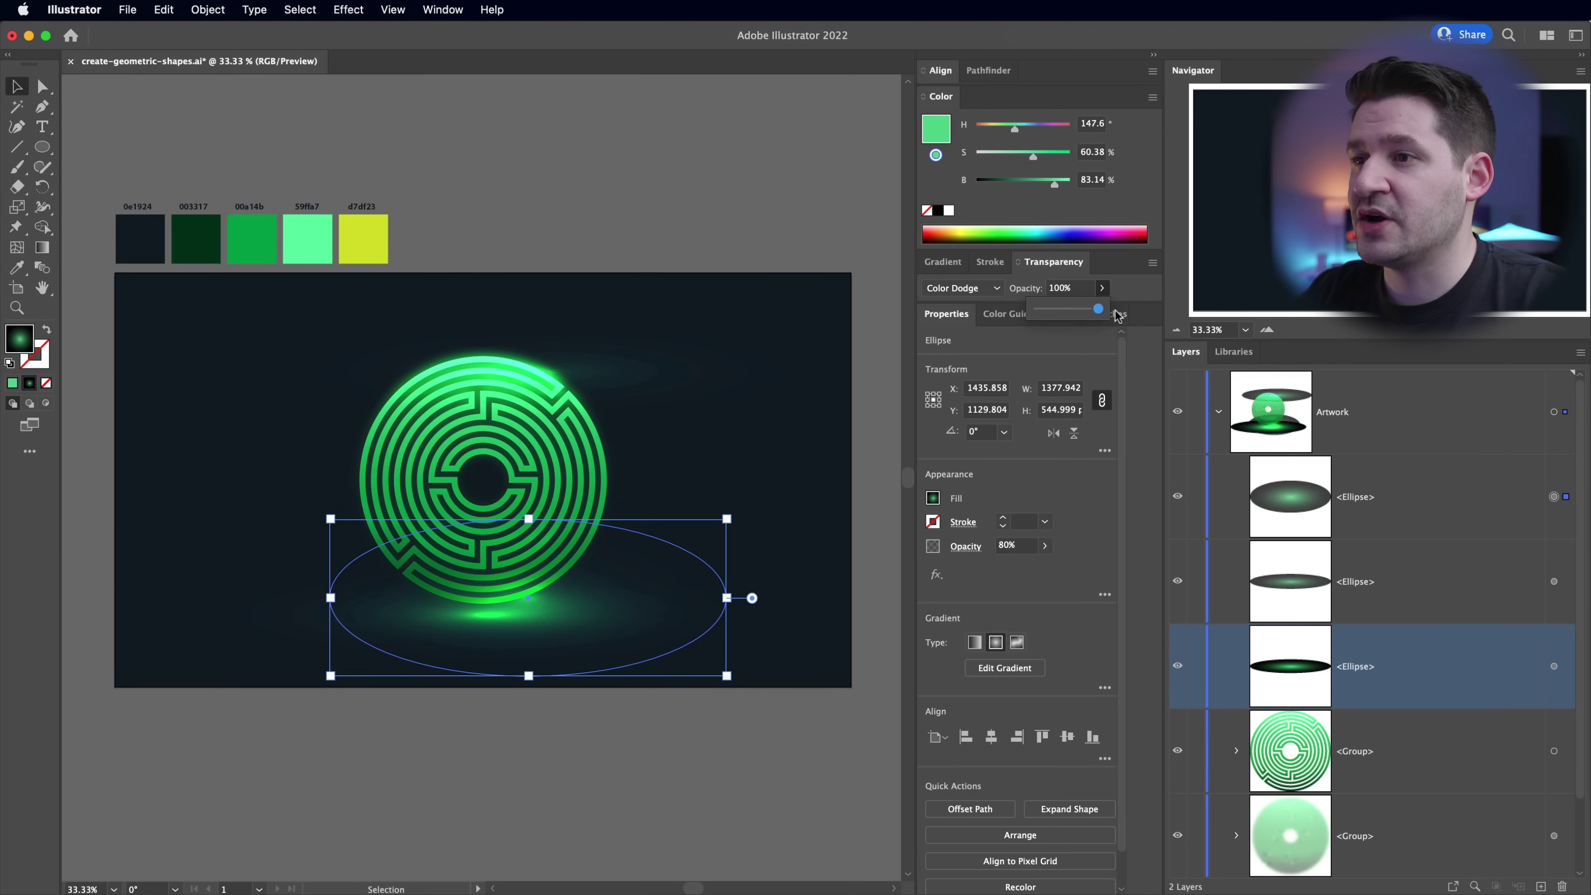
pyautogui.moveTo(554, 613); pyautogui.dragTo(544, 609)
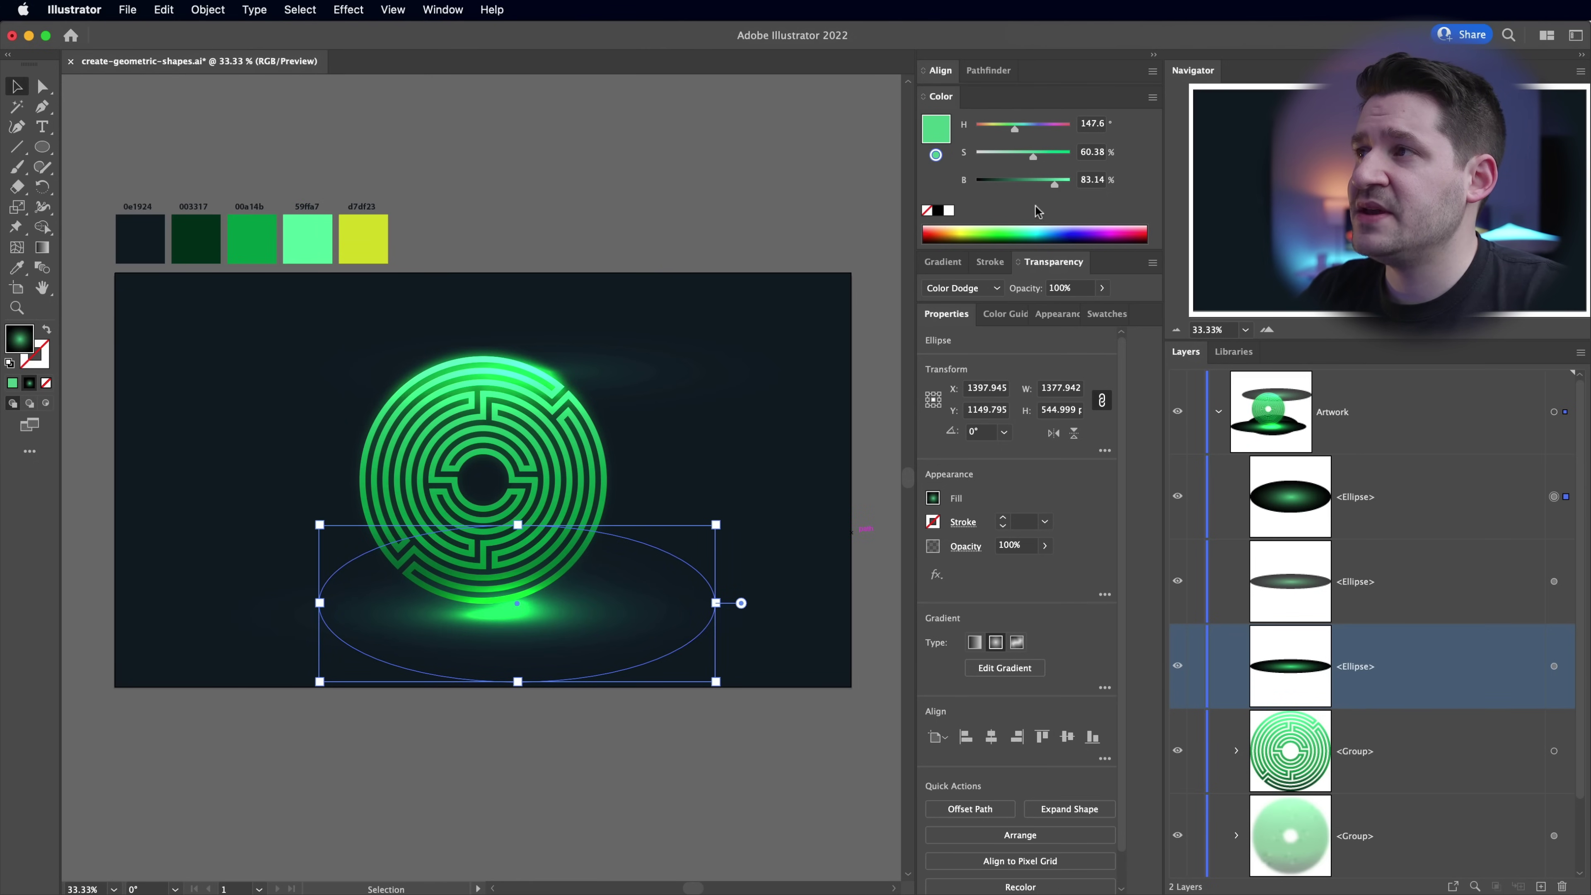
pyautogui.moveTo(1045, 184); pyautogui.dragTo(1045, 183)
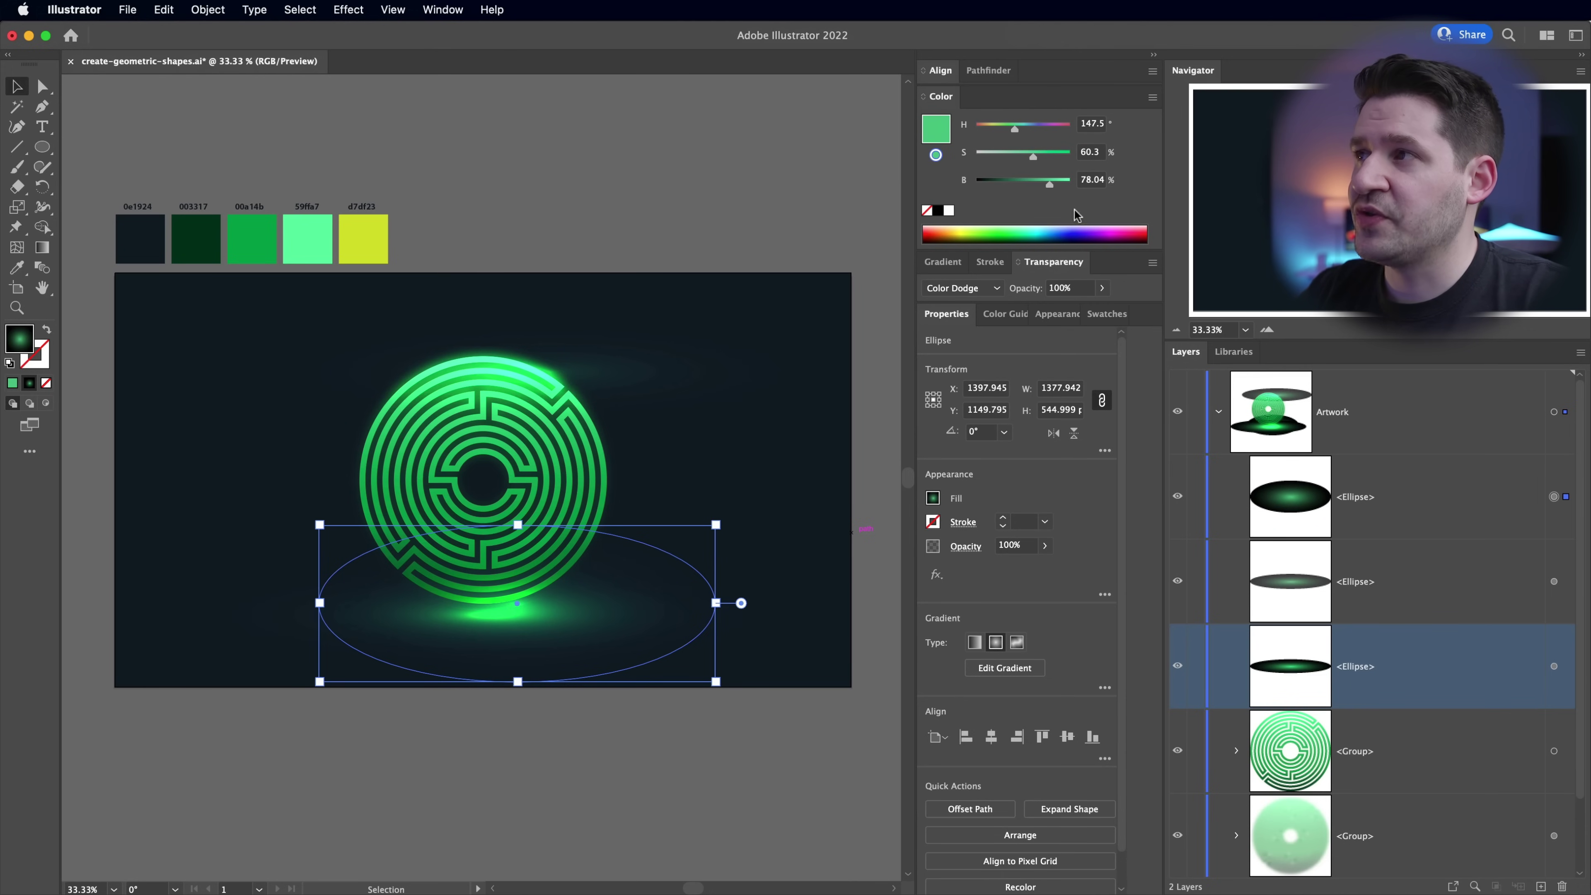
pyautogui.moveTo(1050, 191); pyautogui.dragTo(1048, 188)
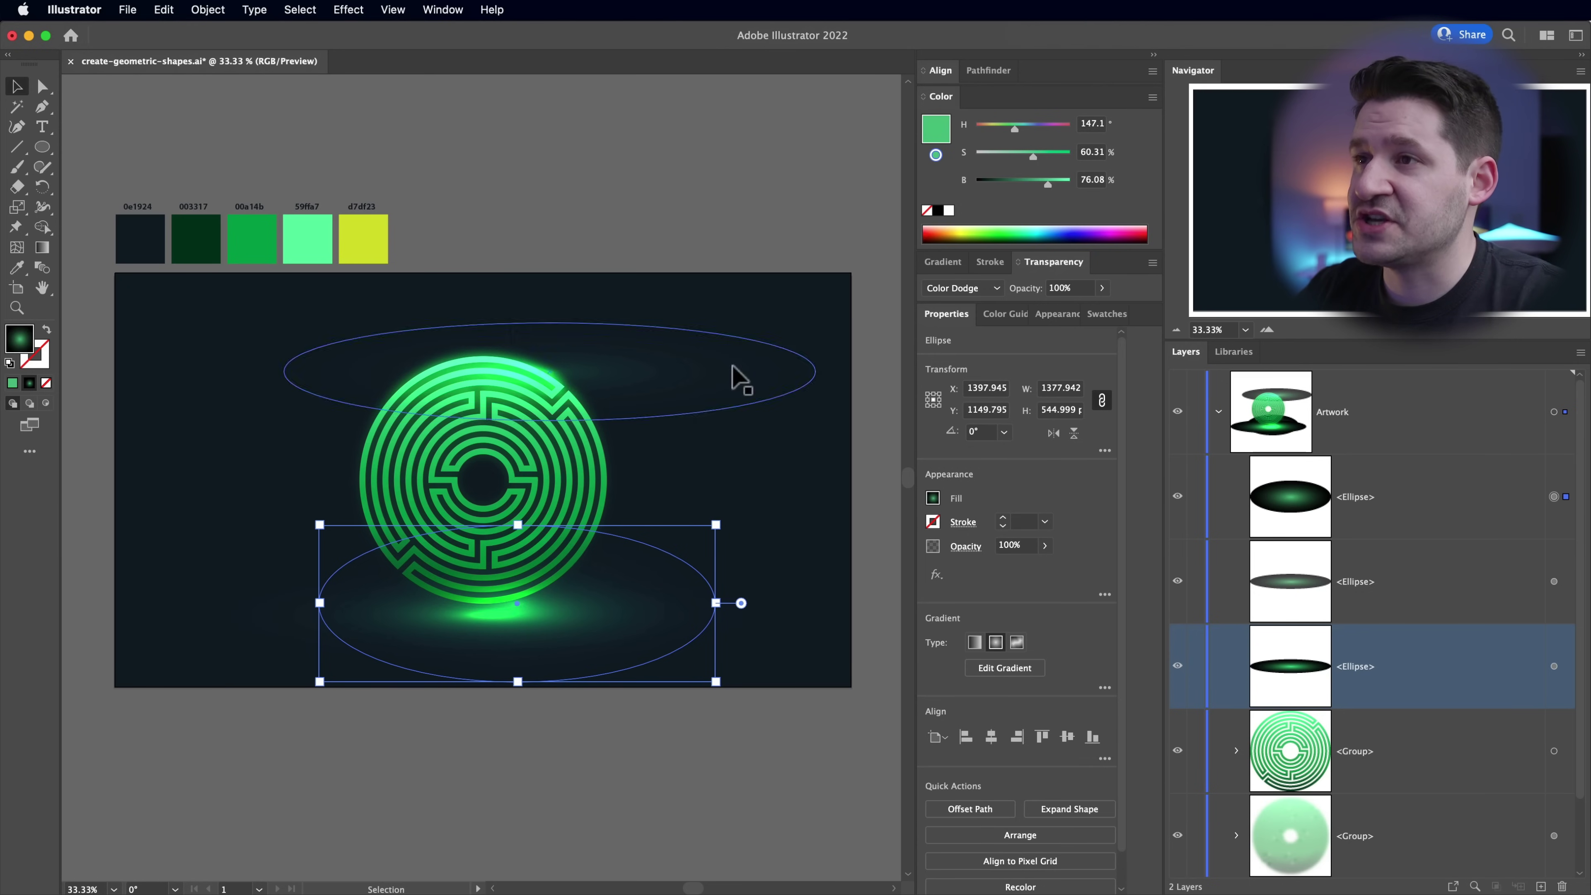
# - Duplicate the upper ellipse, rotate the copy about 33° counterclockwise, and align it with the logo's upper-right edge
pyautogui.click(591, 405)
pyautogui.moveTo(534, 390); pyautogui.dragTo(574, 399)
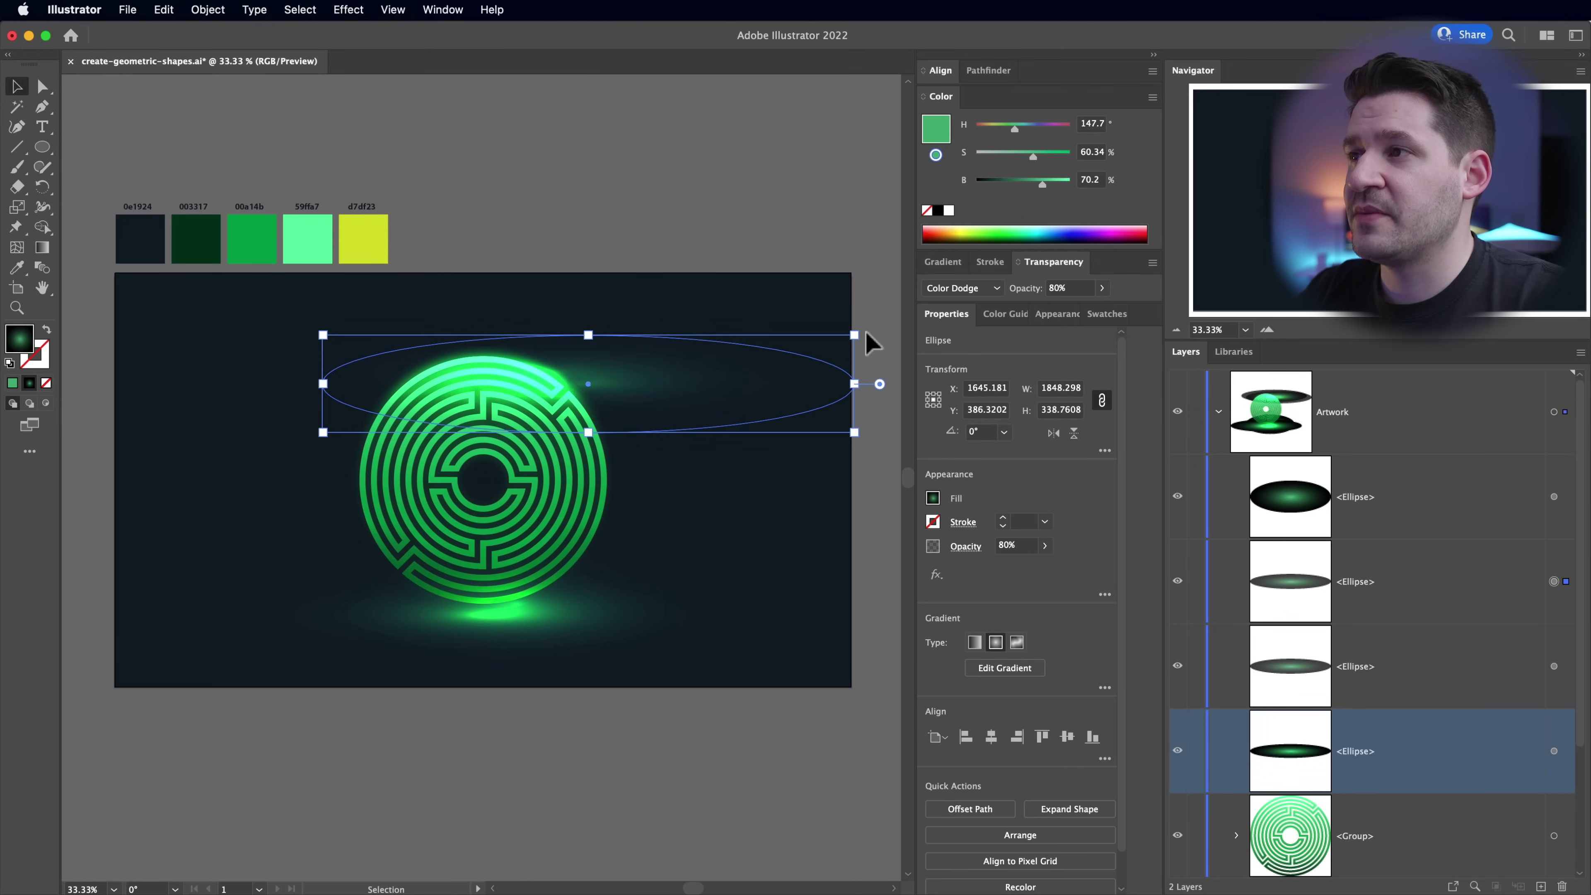
pyautogui.moveTo(868, 333); pyautogui.dragTo(799, 195)
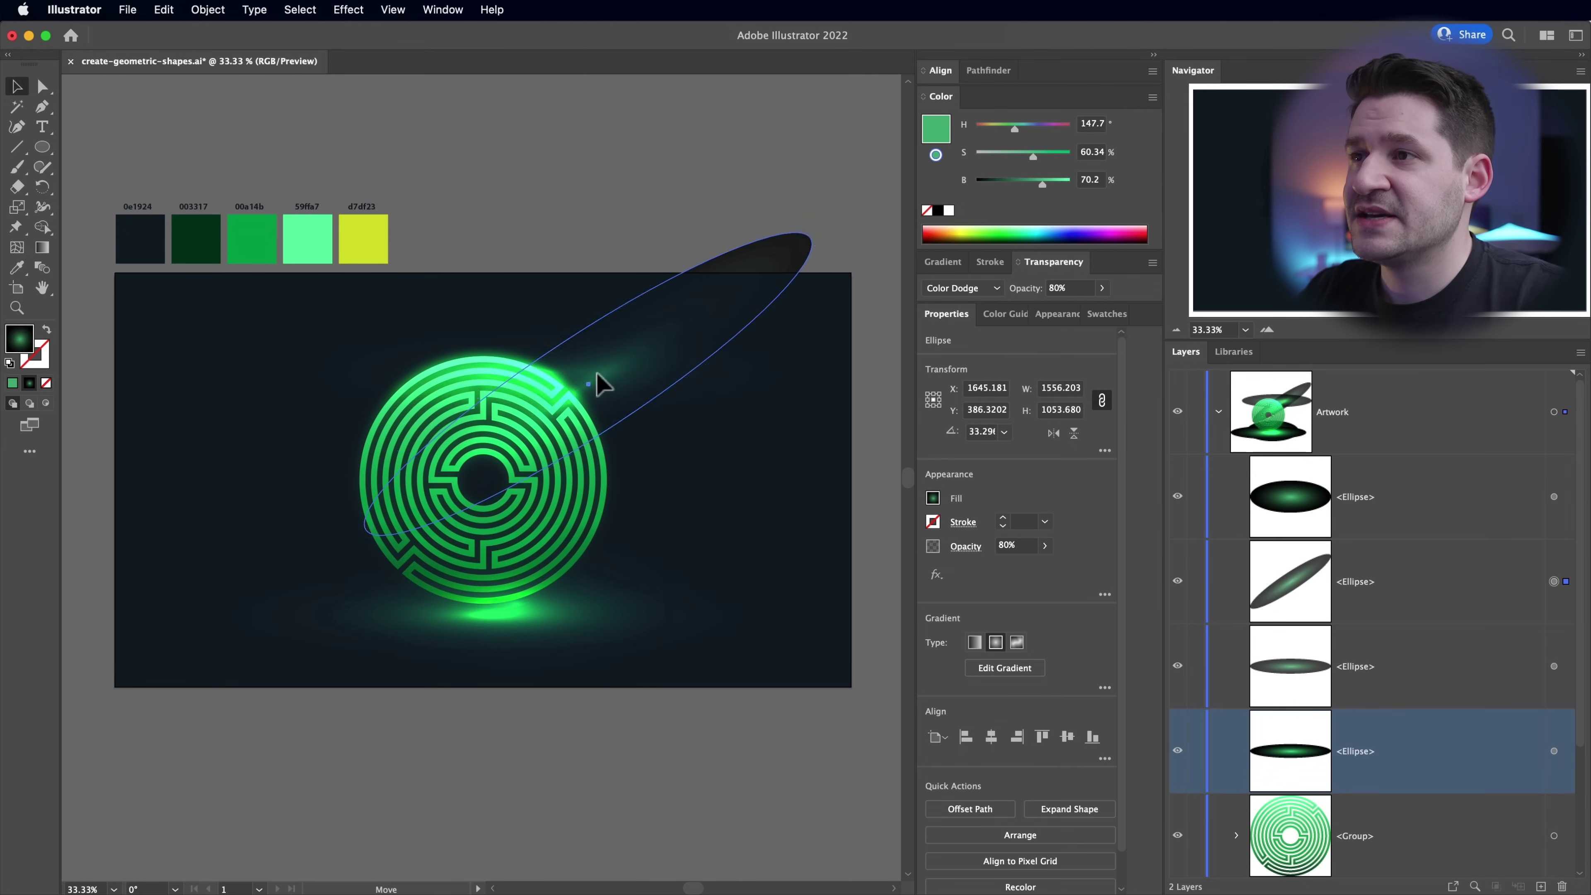
pyautogui.moveTo(600, 383)
pyautogui.mouseDown()
pyautogui.moveTo(589, 370)
pyautogui.moveTo(610, 366)
pyautogui.moveTo(593, 379)
pyautogui.mouseUp()
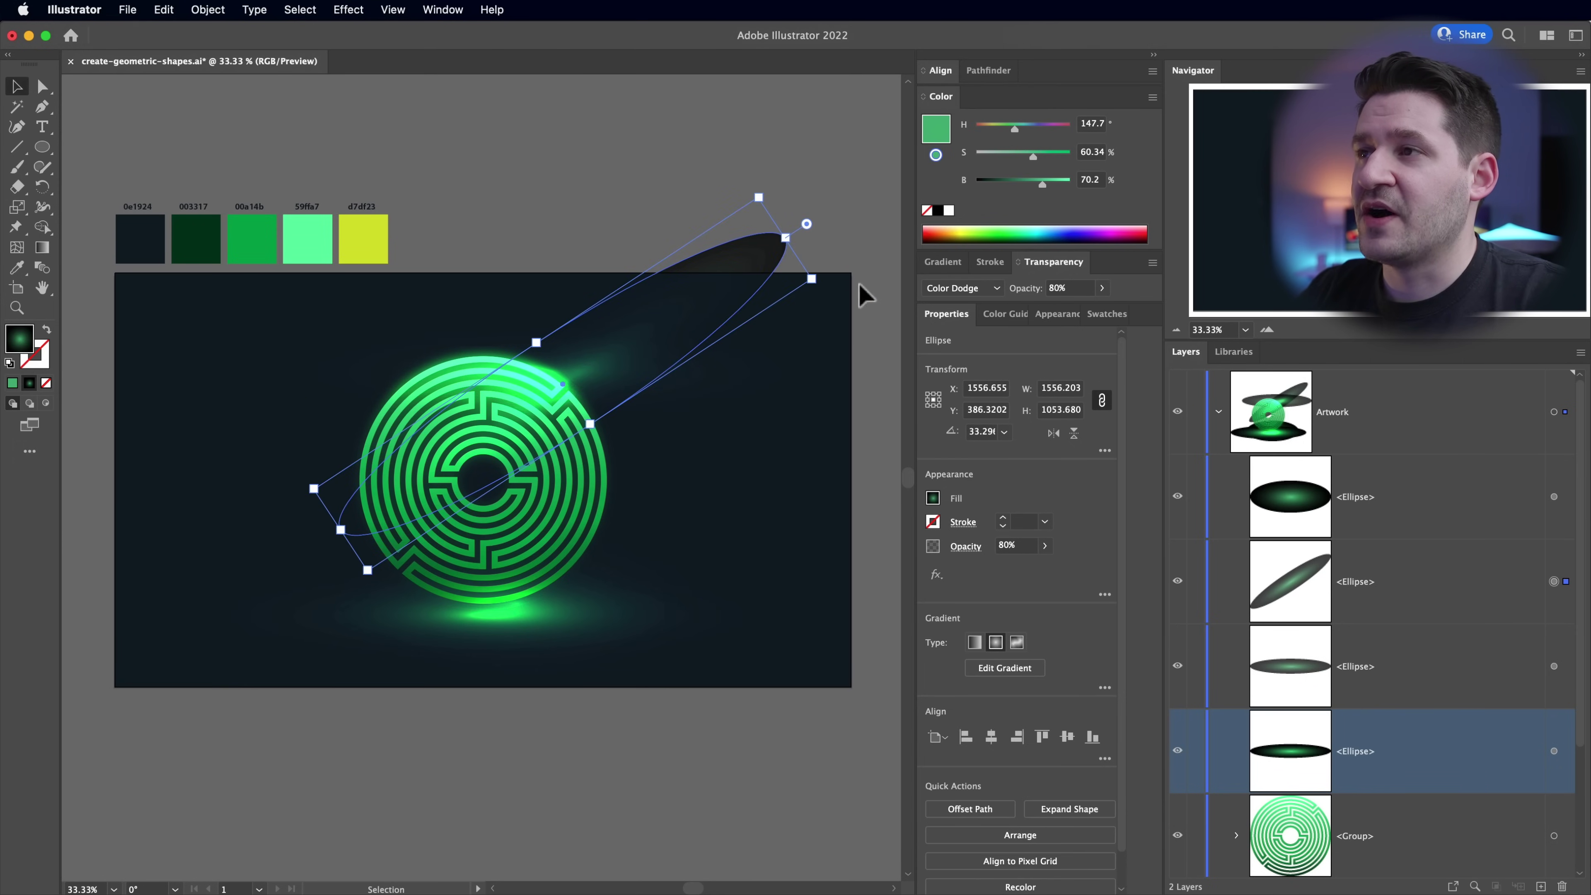
# - Pull the tilted ellipse's outer anchor point inside the artboard, to about X 2108 px and Y 60 px, with Direct Selection
pyautogui.click(784, 141)
pyautogui.press('a')
pyautogui.moveTo(785, 238); pyautogui.dragTo(784, 238)
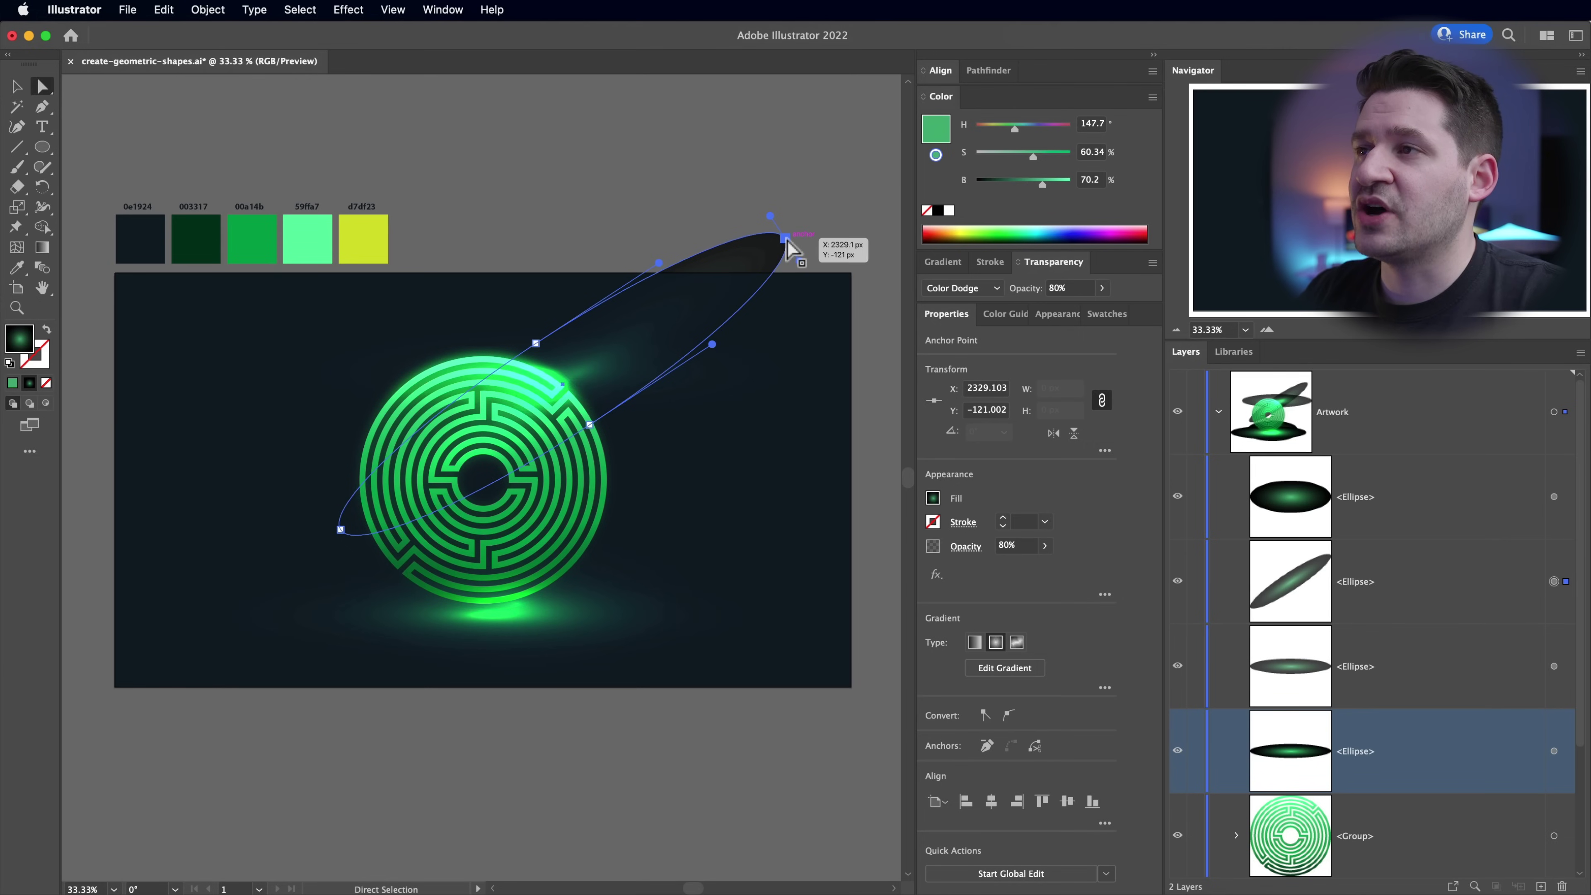
pyautogui.moveTo(785, 238); pyautogui.dragTo(721, 291)
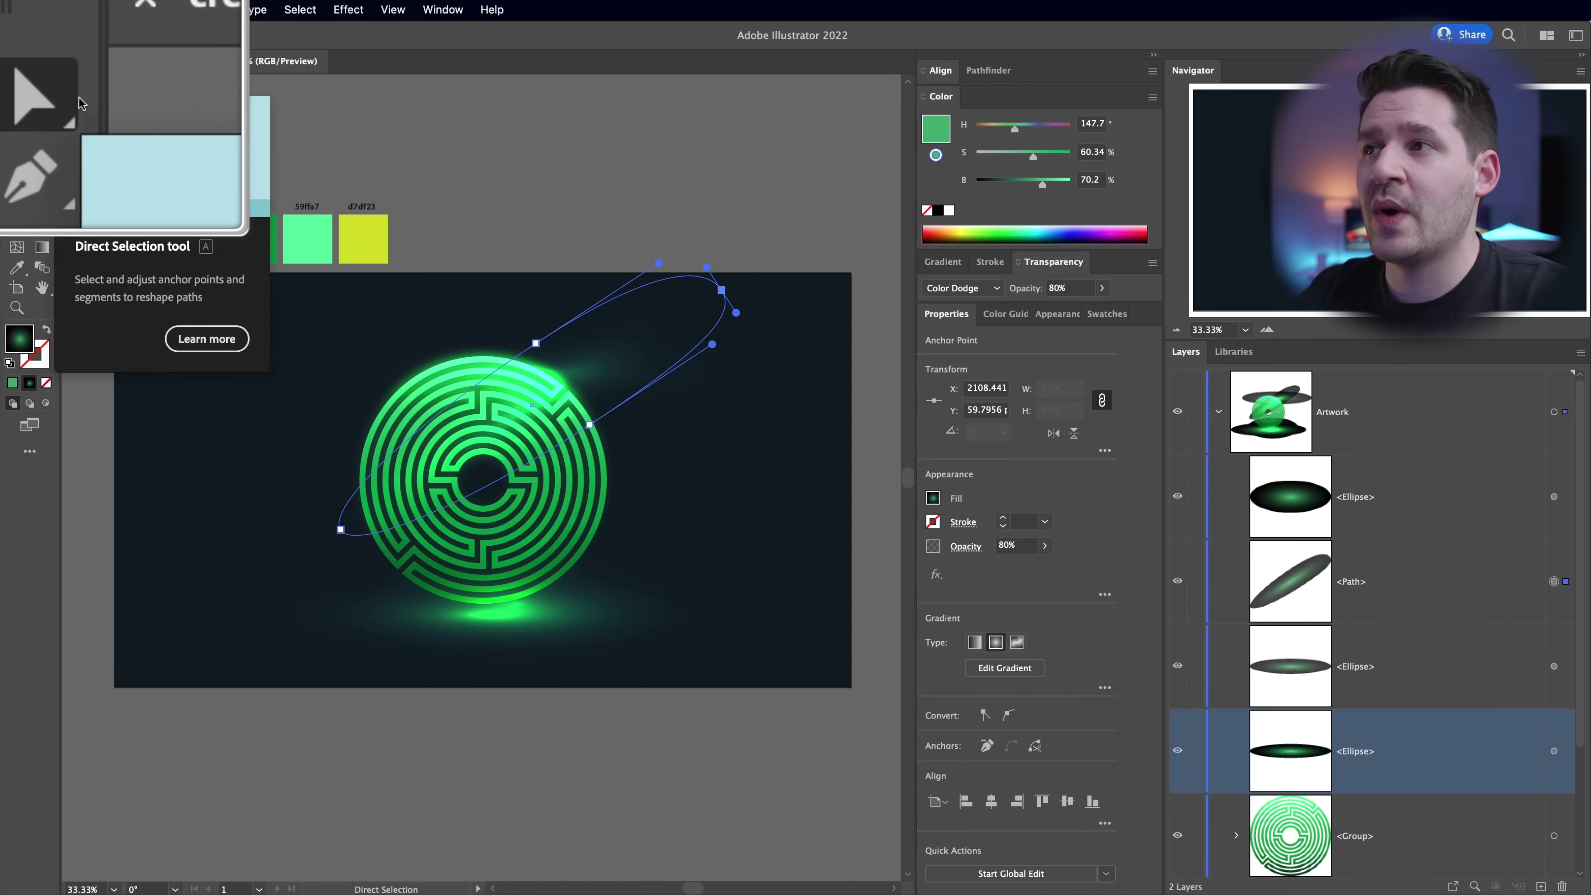
pyautogui.moveTo(721, 291); pyautogui.dragTo(720, 287)
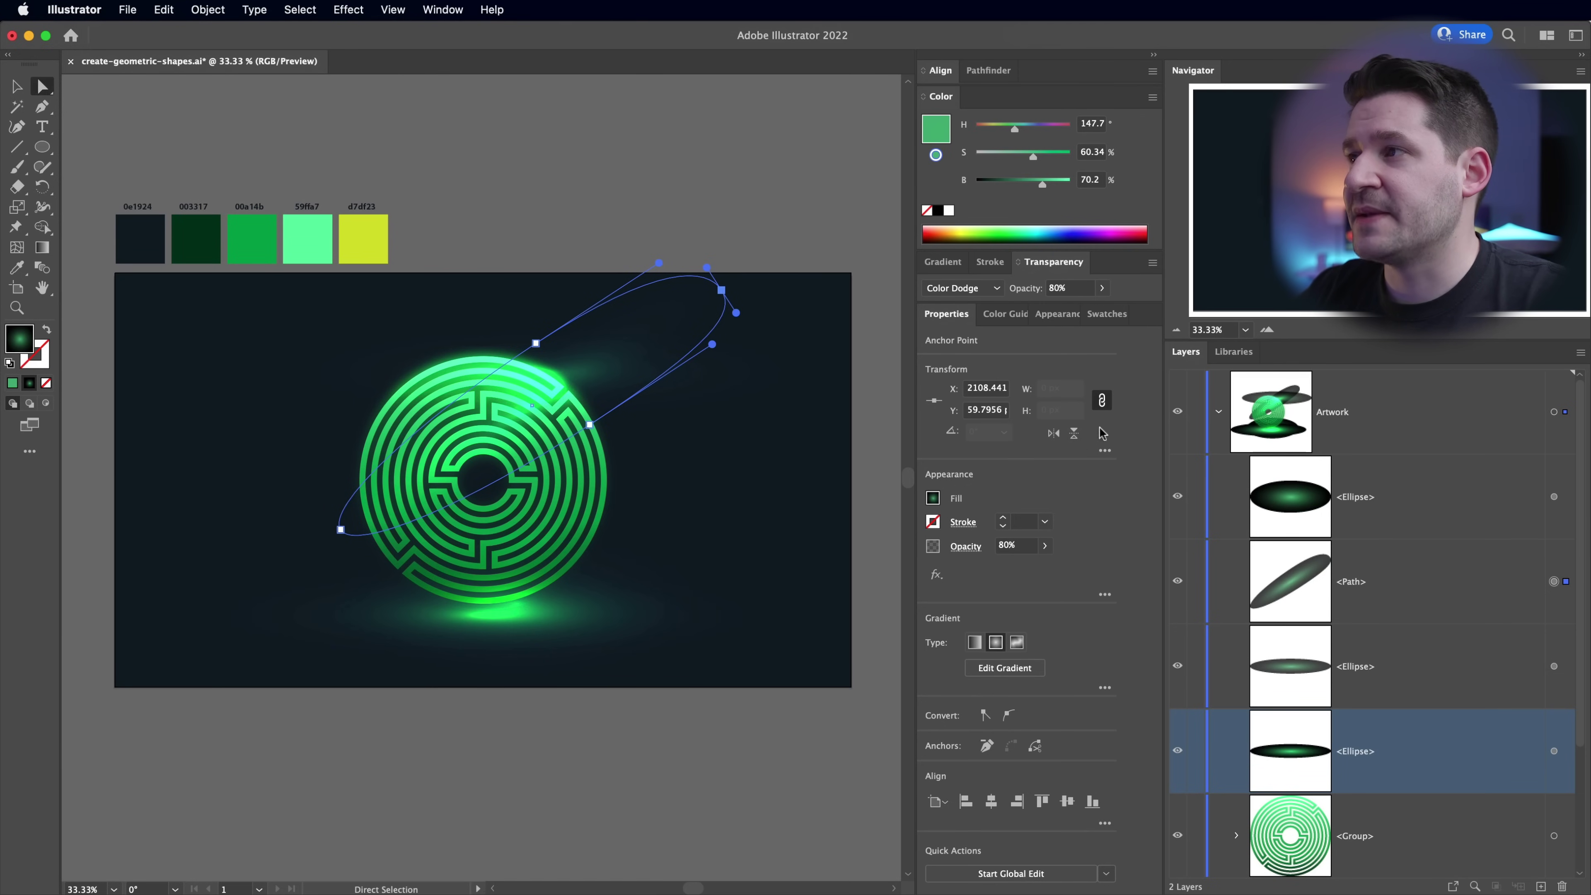
# - Set the tilted glow shape's opacity to 50%, deselect it, and save the document
pyautogui.click(1075, 290)
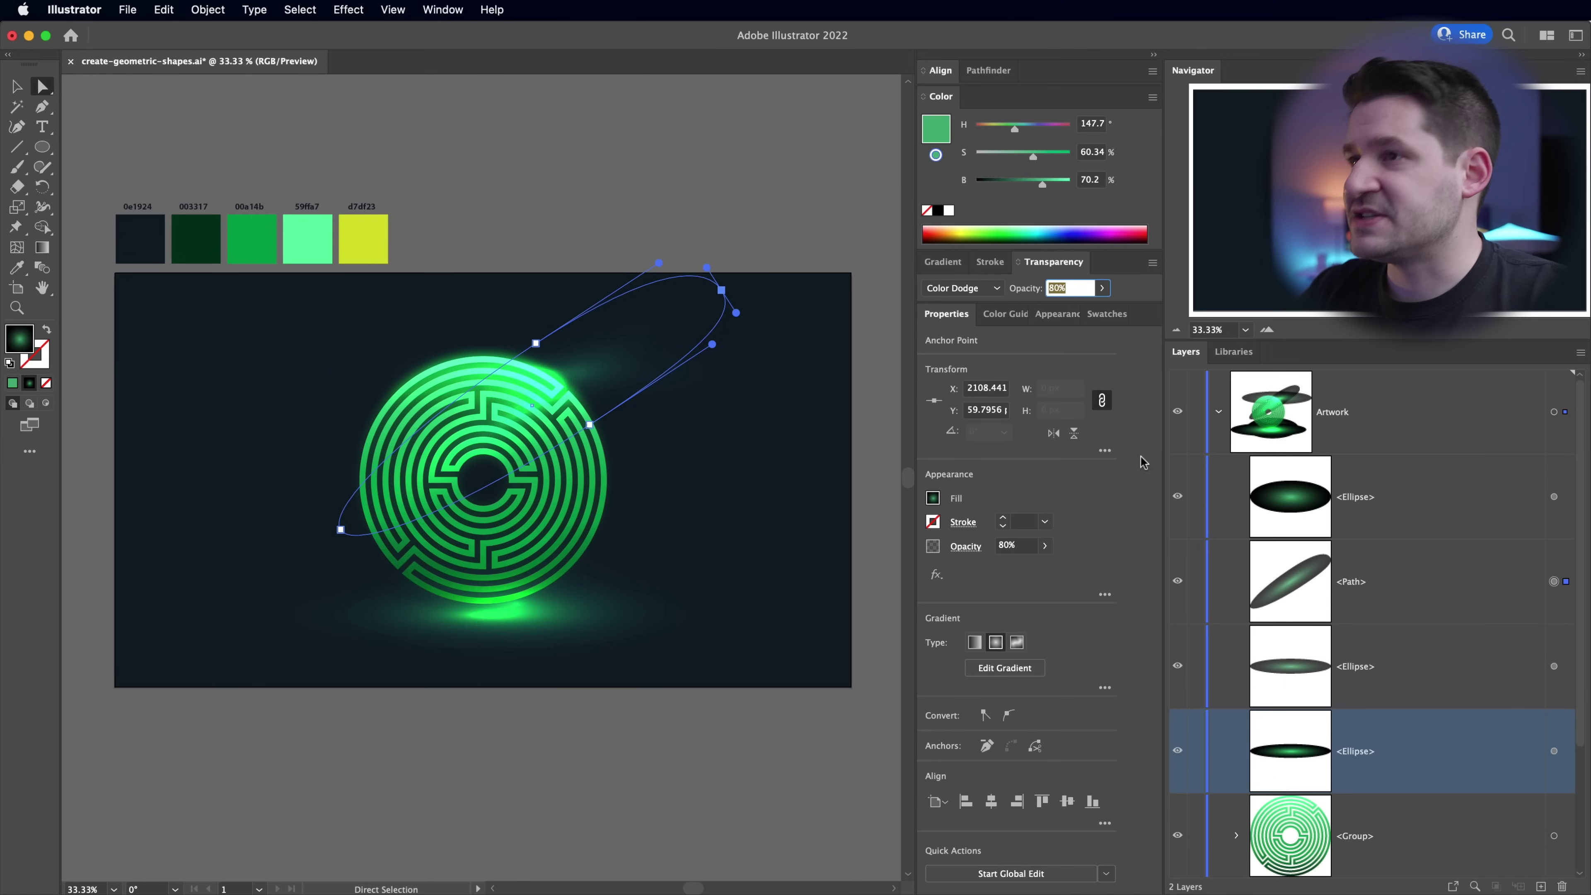
pyautogui.write('50')
pyautogui.click(557, 238)
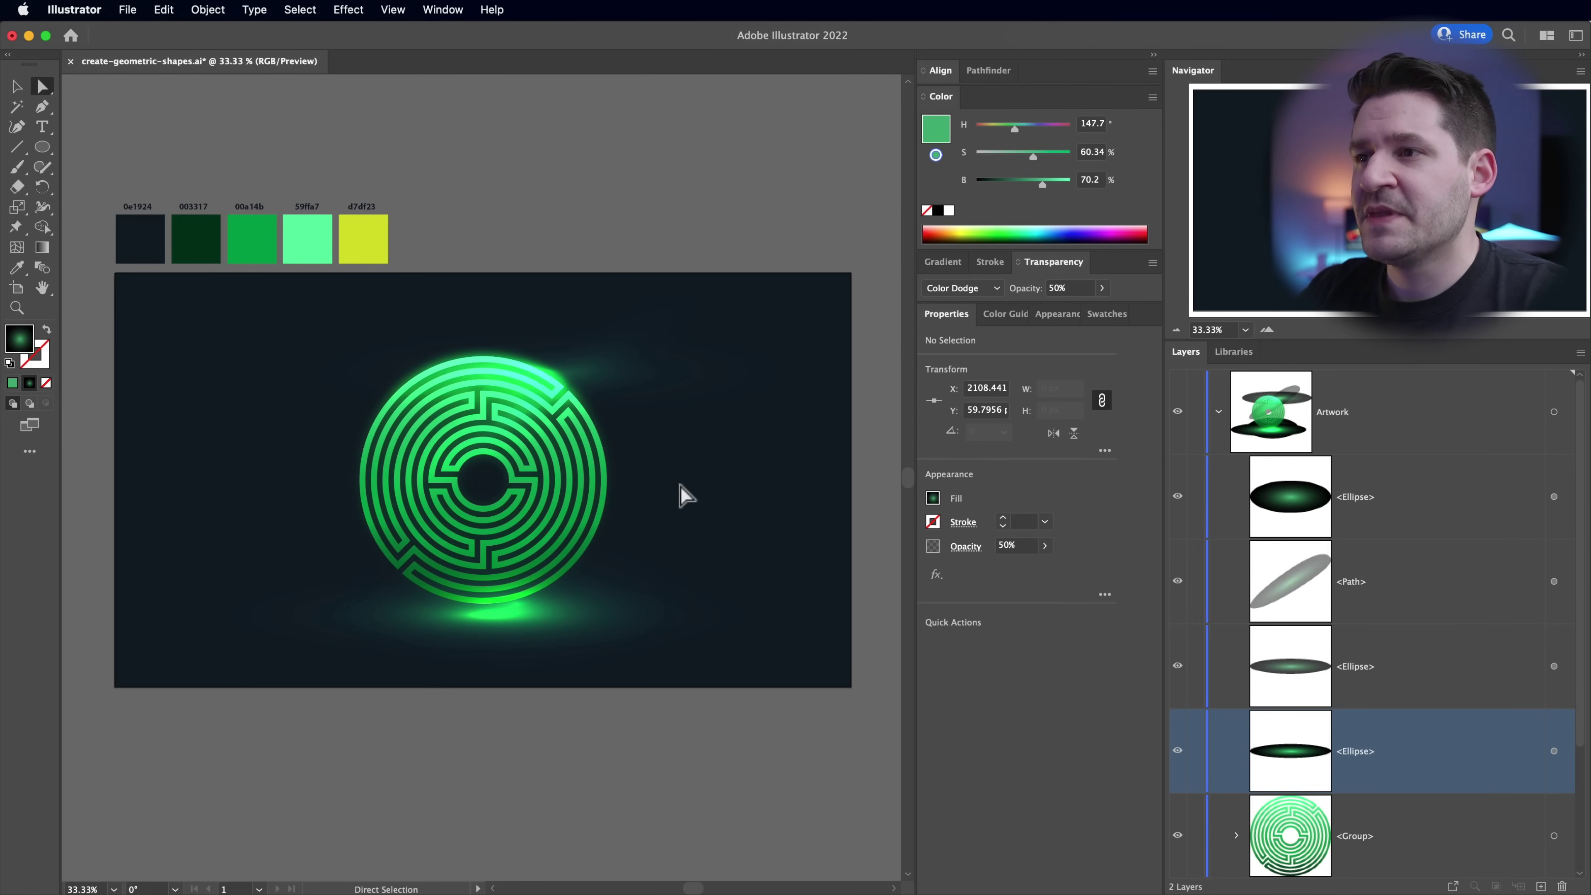
pyautogui.press('v')
pyautogui.scroll(1, 627, 511)
pyautogui.hscroll(-1, 626, 510)
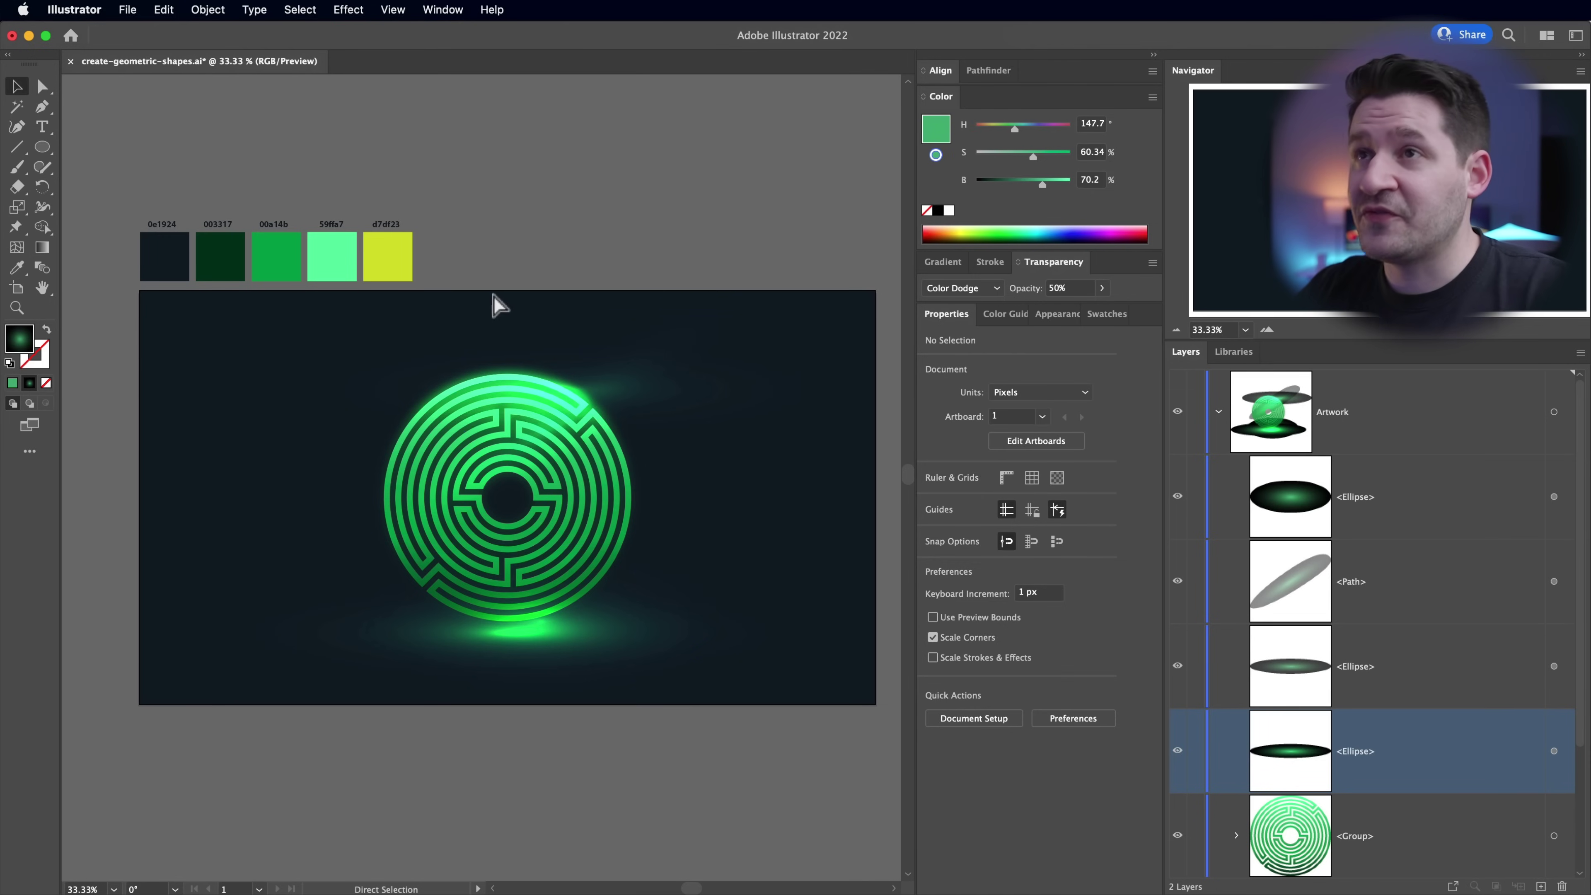
pyautogui.press('super+s')
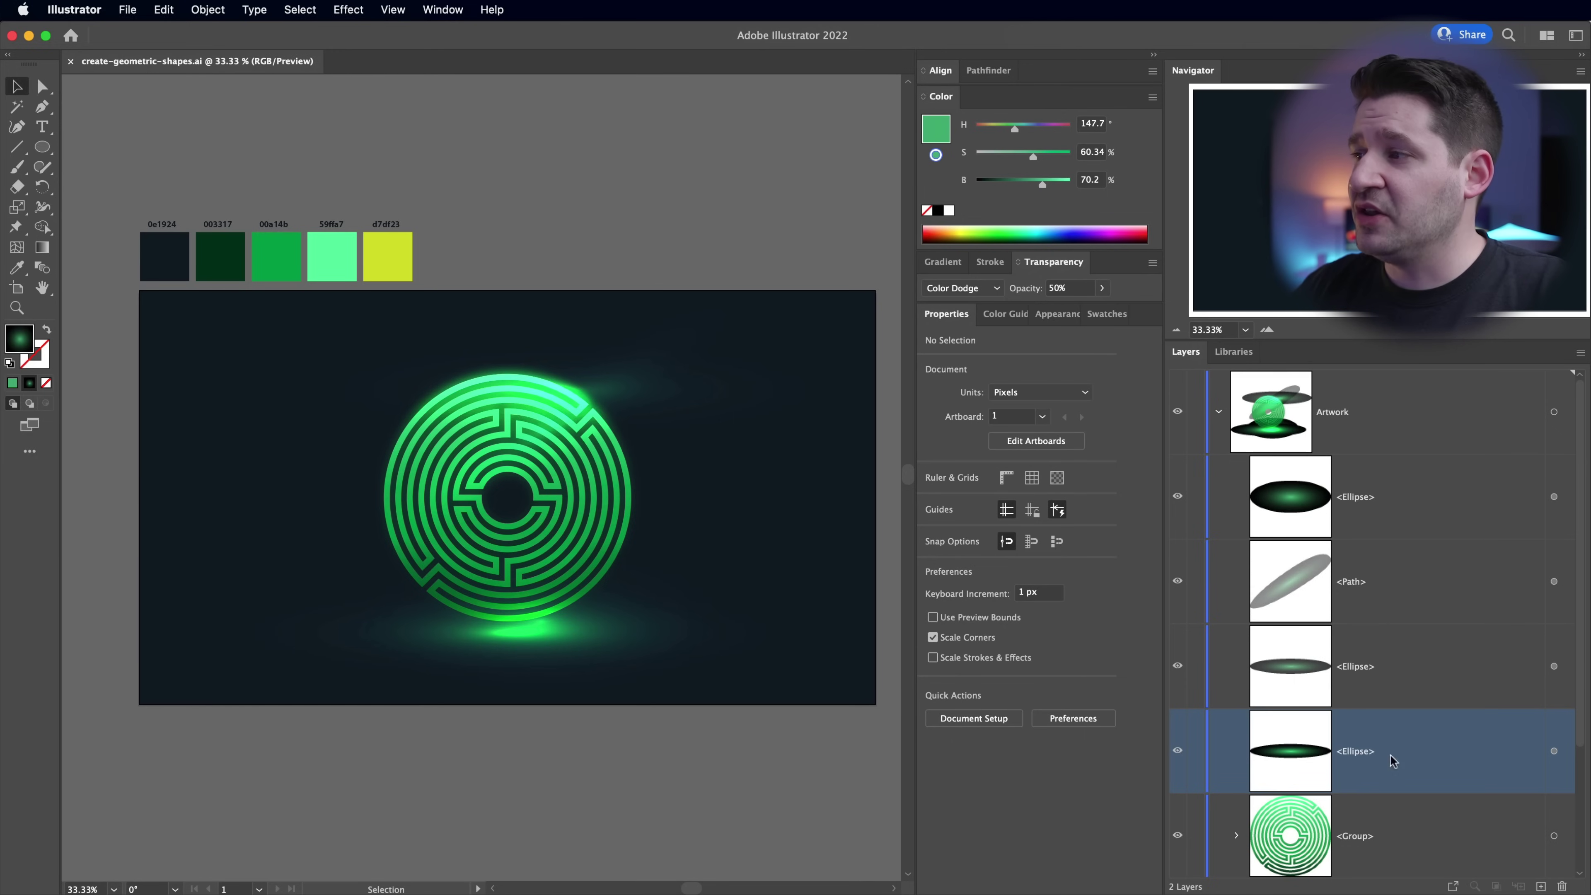
pyautogui.scroll(-3, 1420, 614)
pyautogui.scroll(3, 1418, 618)
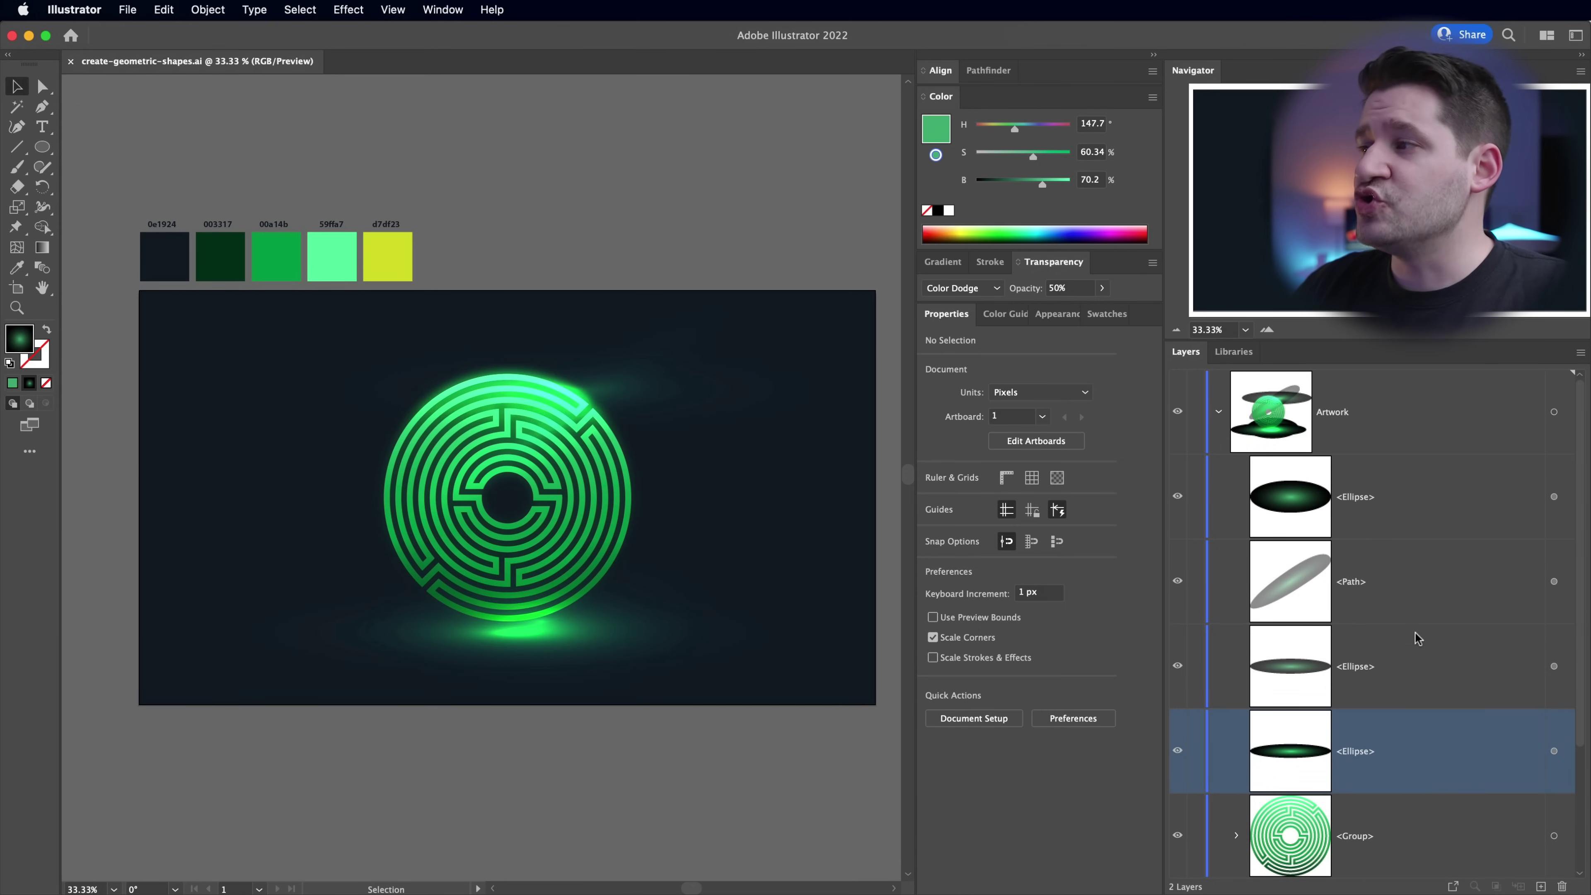